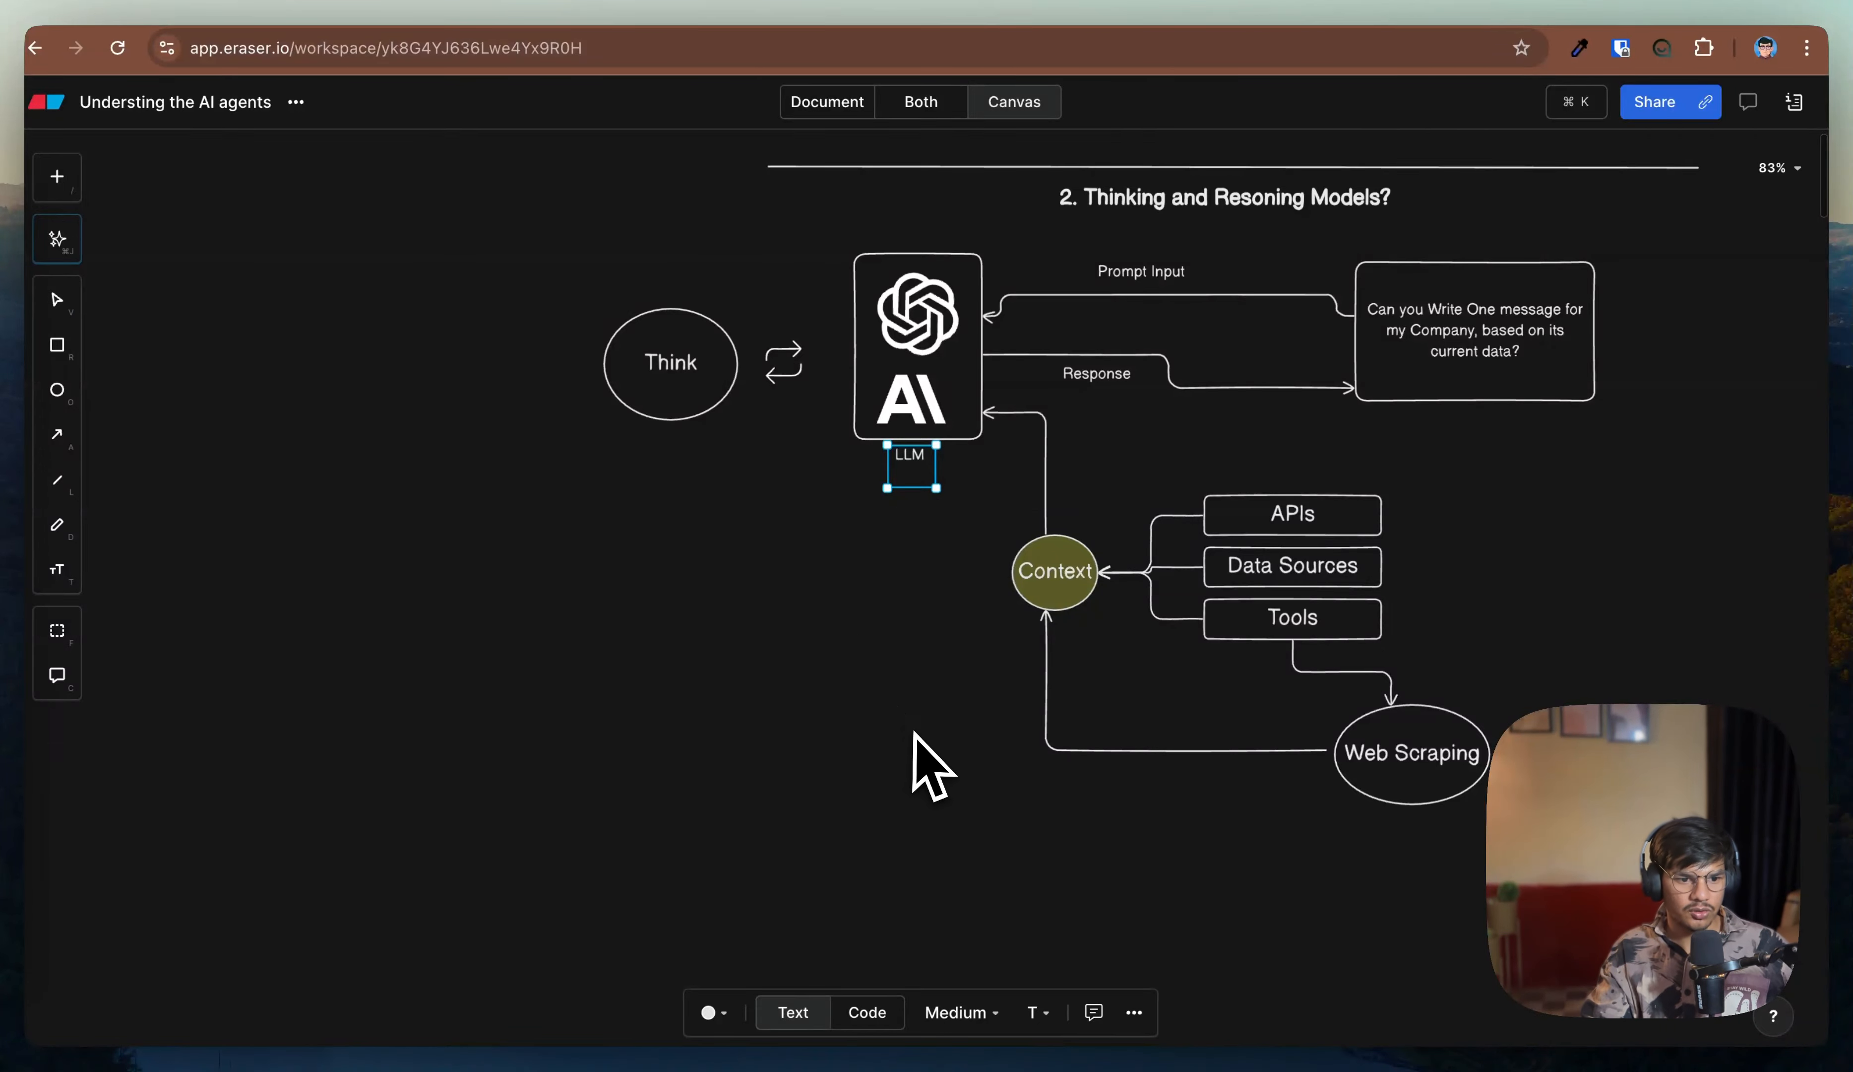
Step: Review the AI agents diagram in Eraser, then switch to the n8n workflow tab
{"action": "left_click_drag", "start_coordinate": [915, 737], "coordinate": [1215, 234]}
{"action": "scroll", "coordinate": [797, 623], "scroll_direction": "down", "scroll_amount": 5}
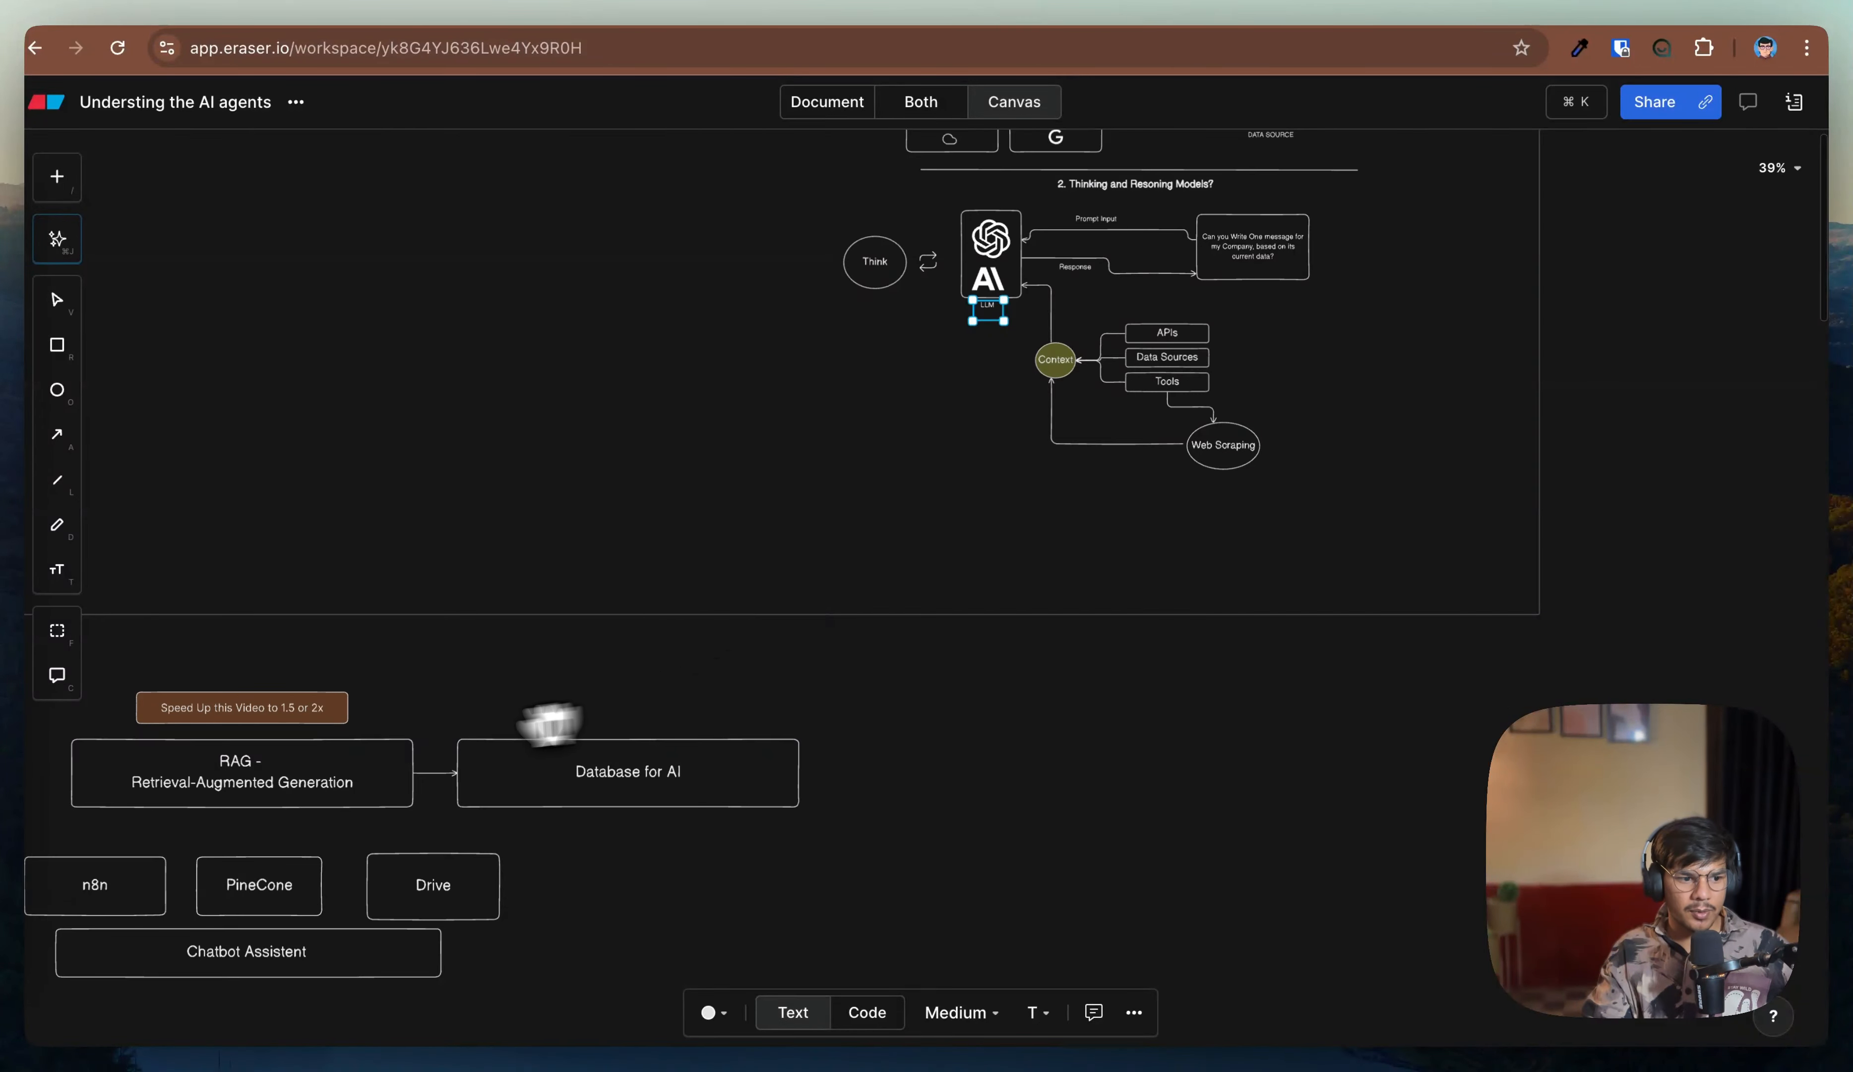
{"action": "left_click_drag", "start_coordinate": [284, 652], "coordinate": [1137, 301]}
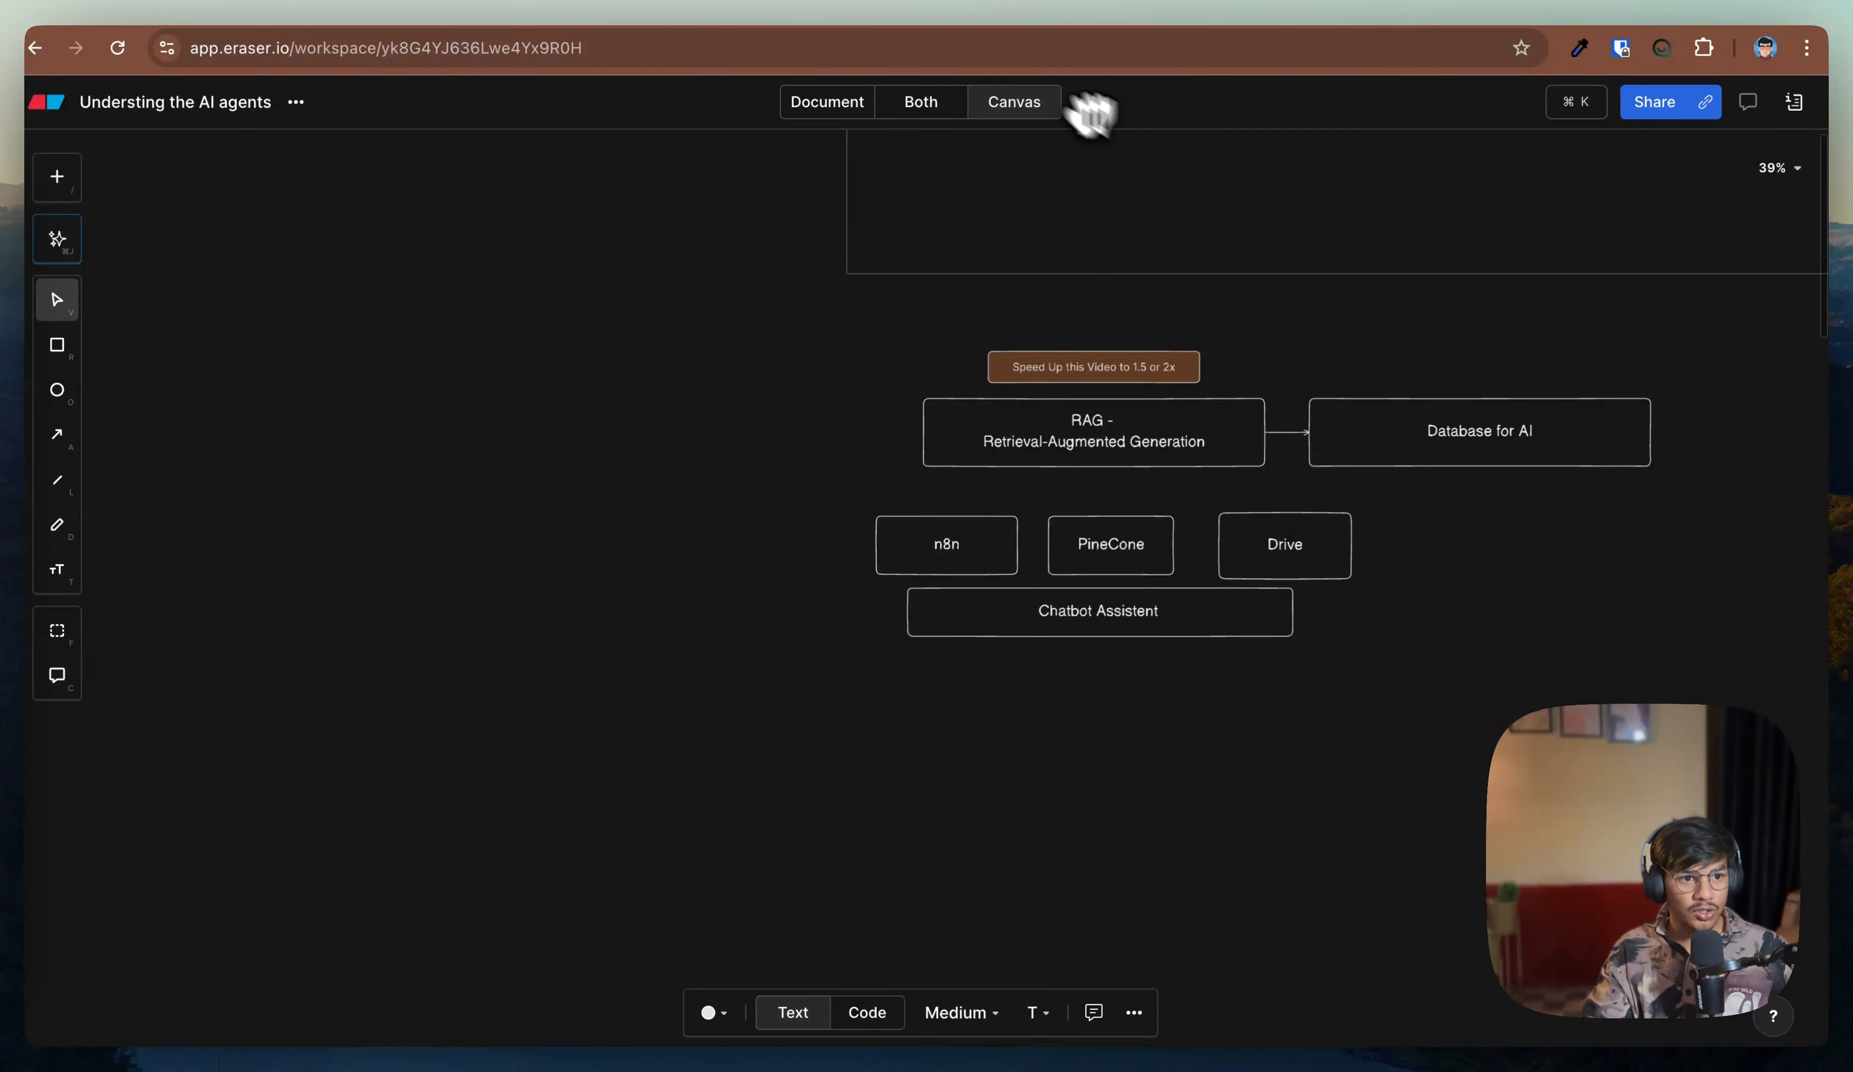
{"action": "left_click", "coordinate": [626, 4]}
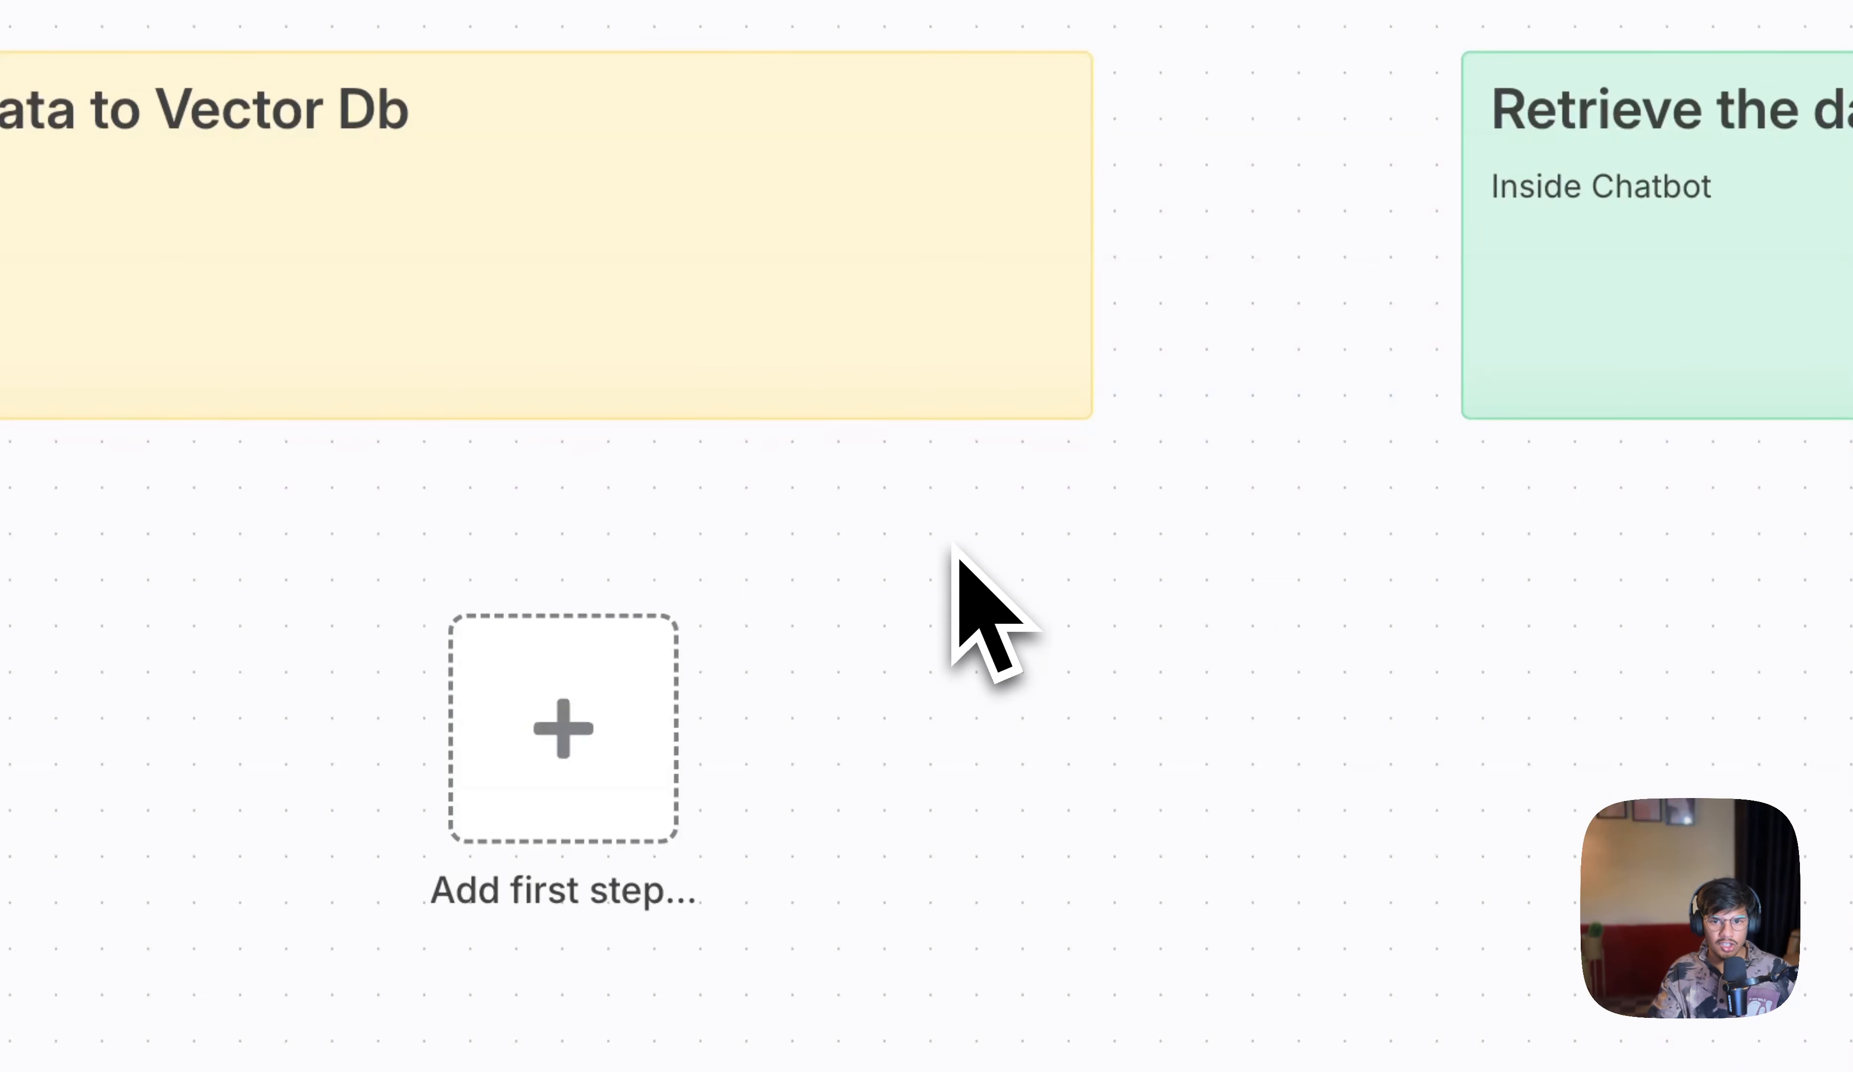
Step: Add a Chat Trigger as the first step of the workflow
{"action": "left_click_drag", "start_coordinate": [483, 801], "coordinate": [654, 645]}
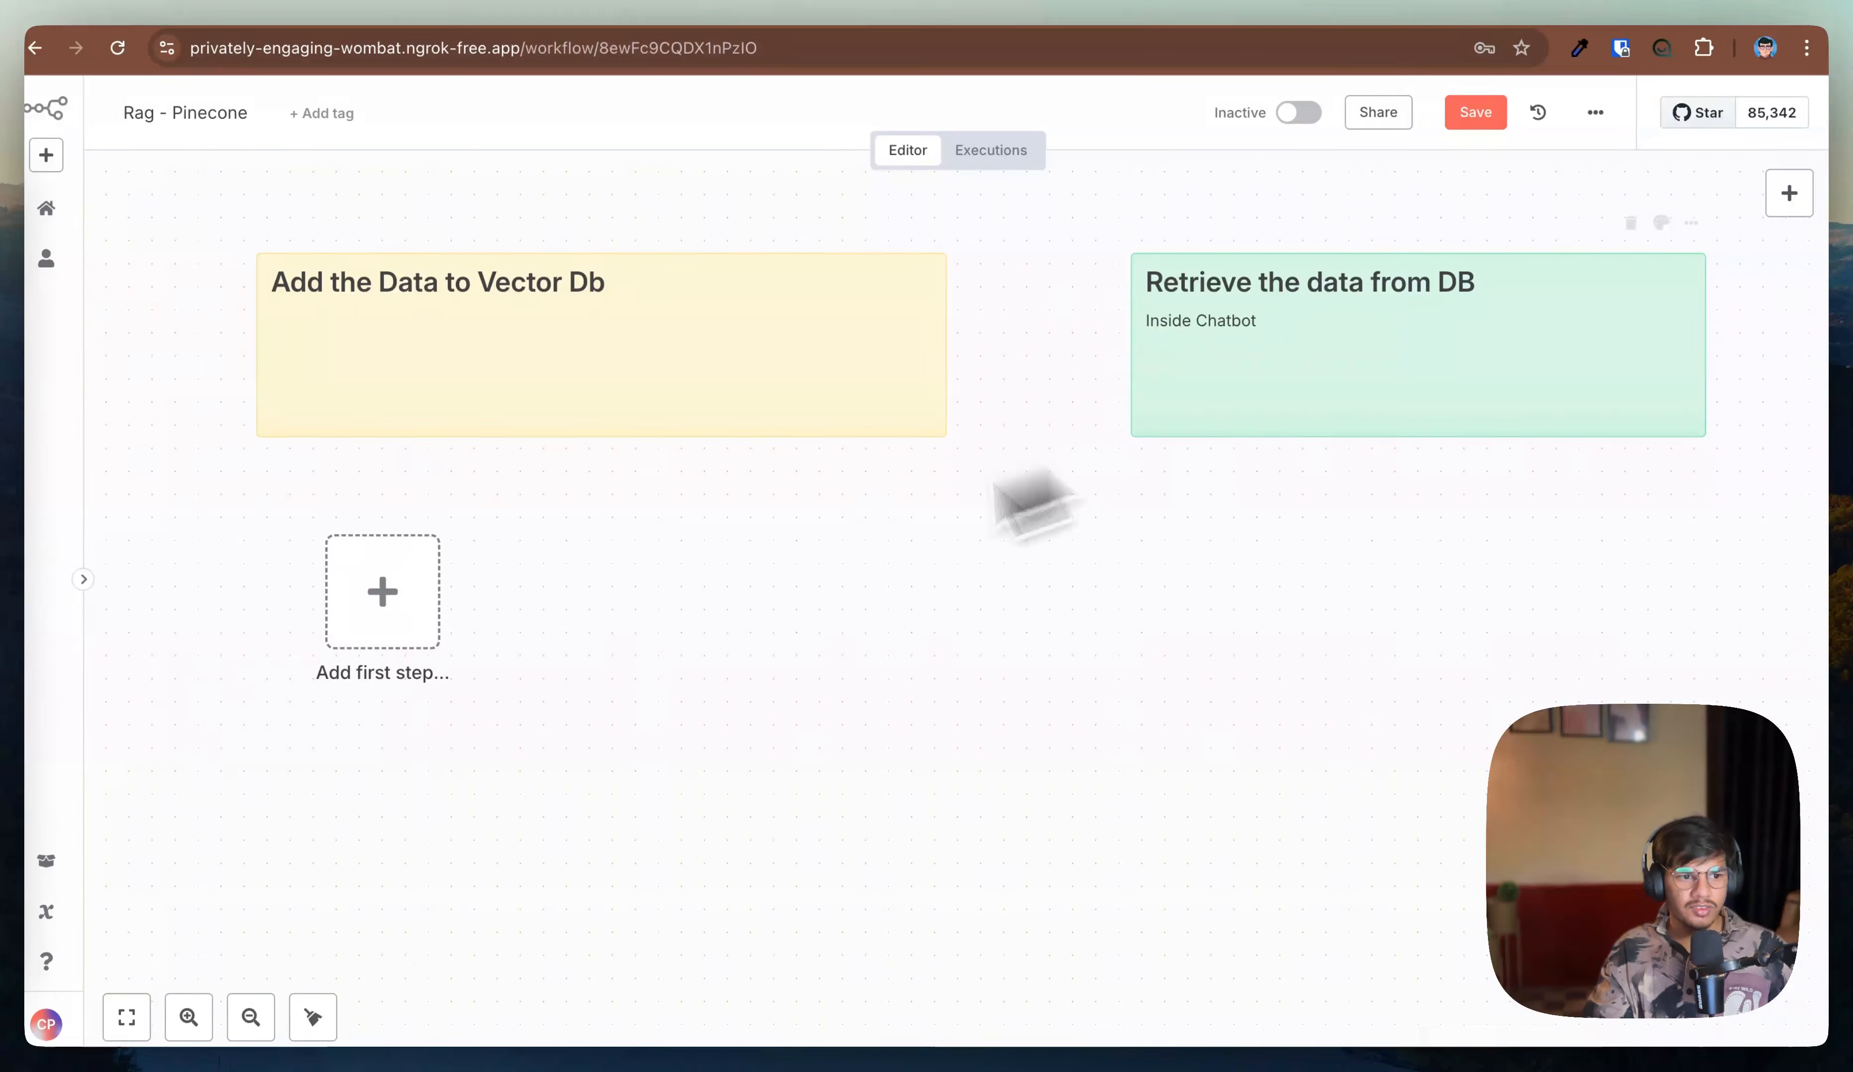
{"action": "left_click", "coordinate": [384, 596]}
{"action": "type", "text": "Chat"}
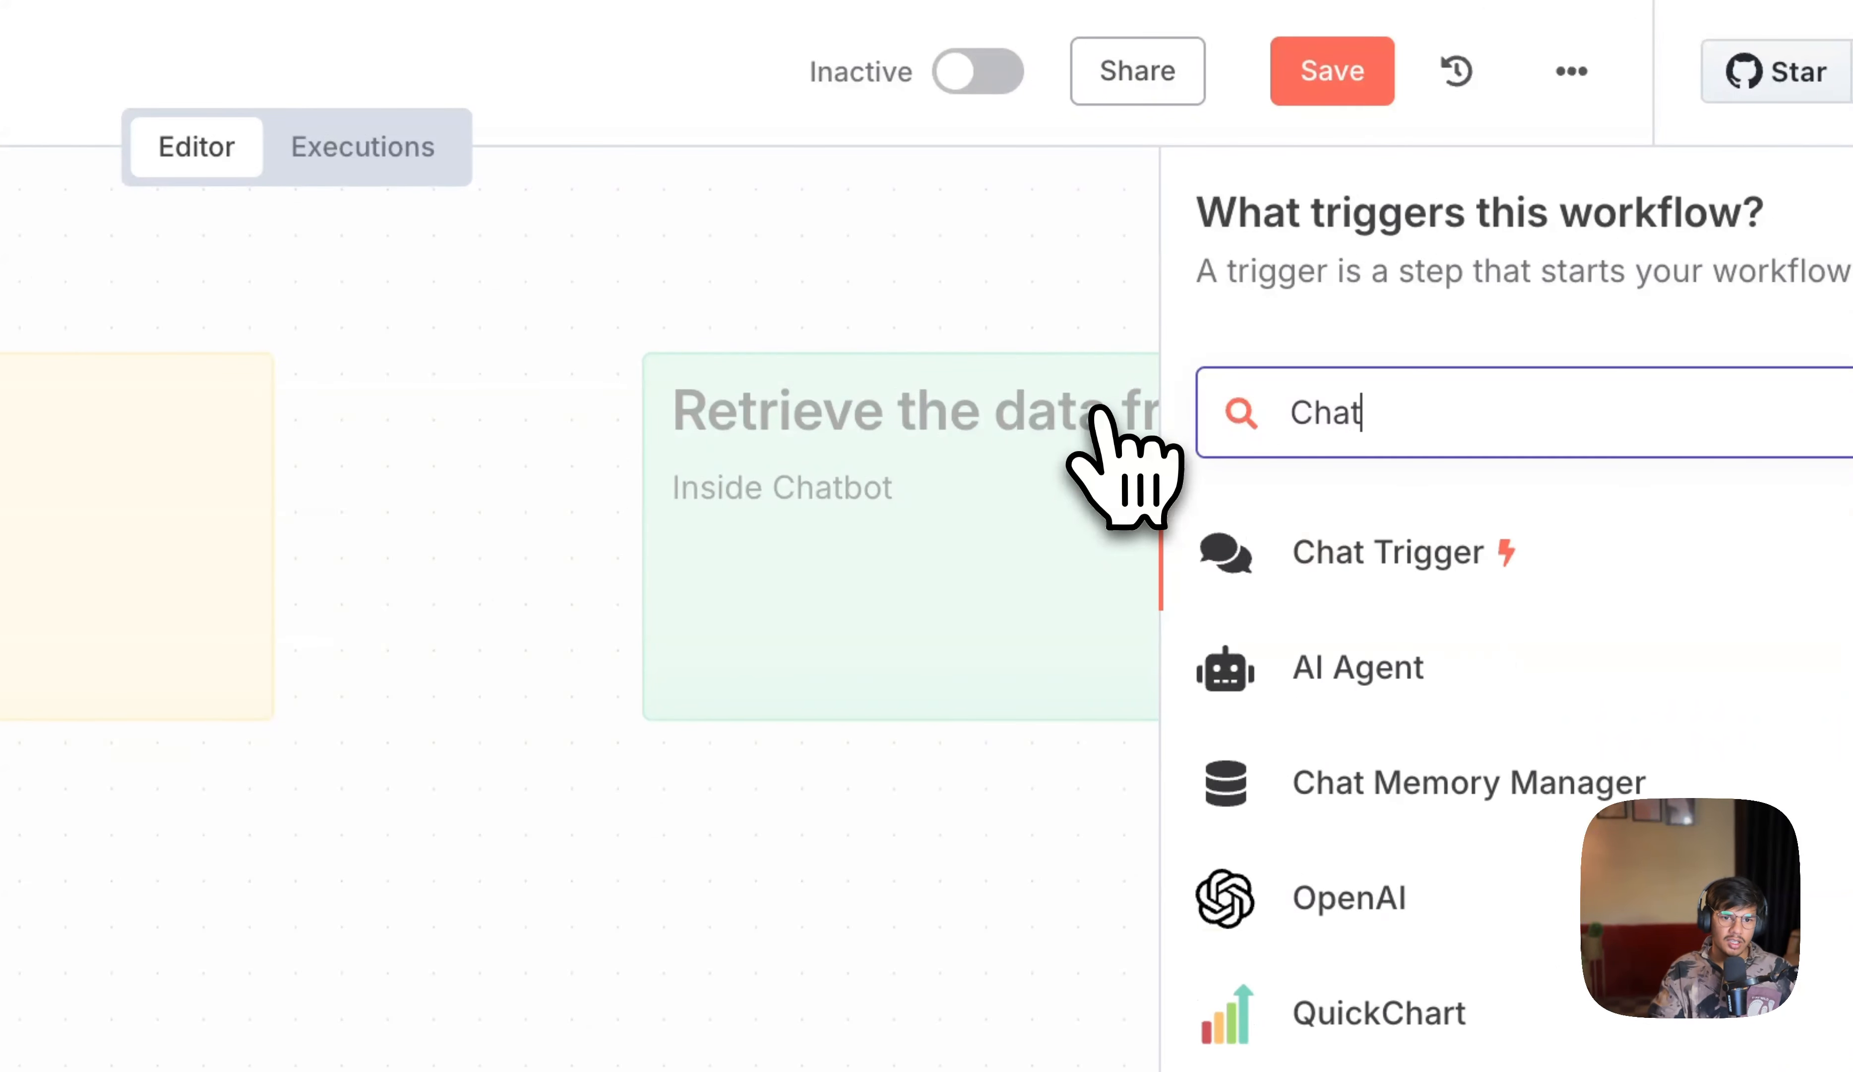
{"action": "left_click", "coordinate": [1357, 550]}
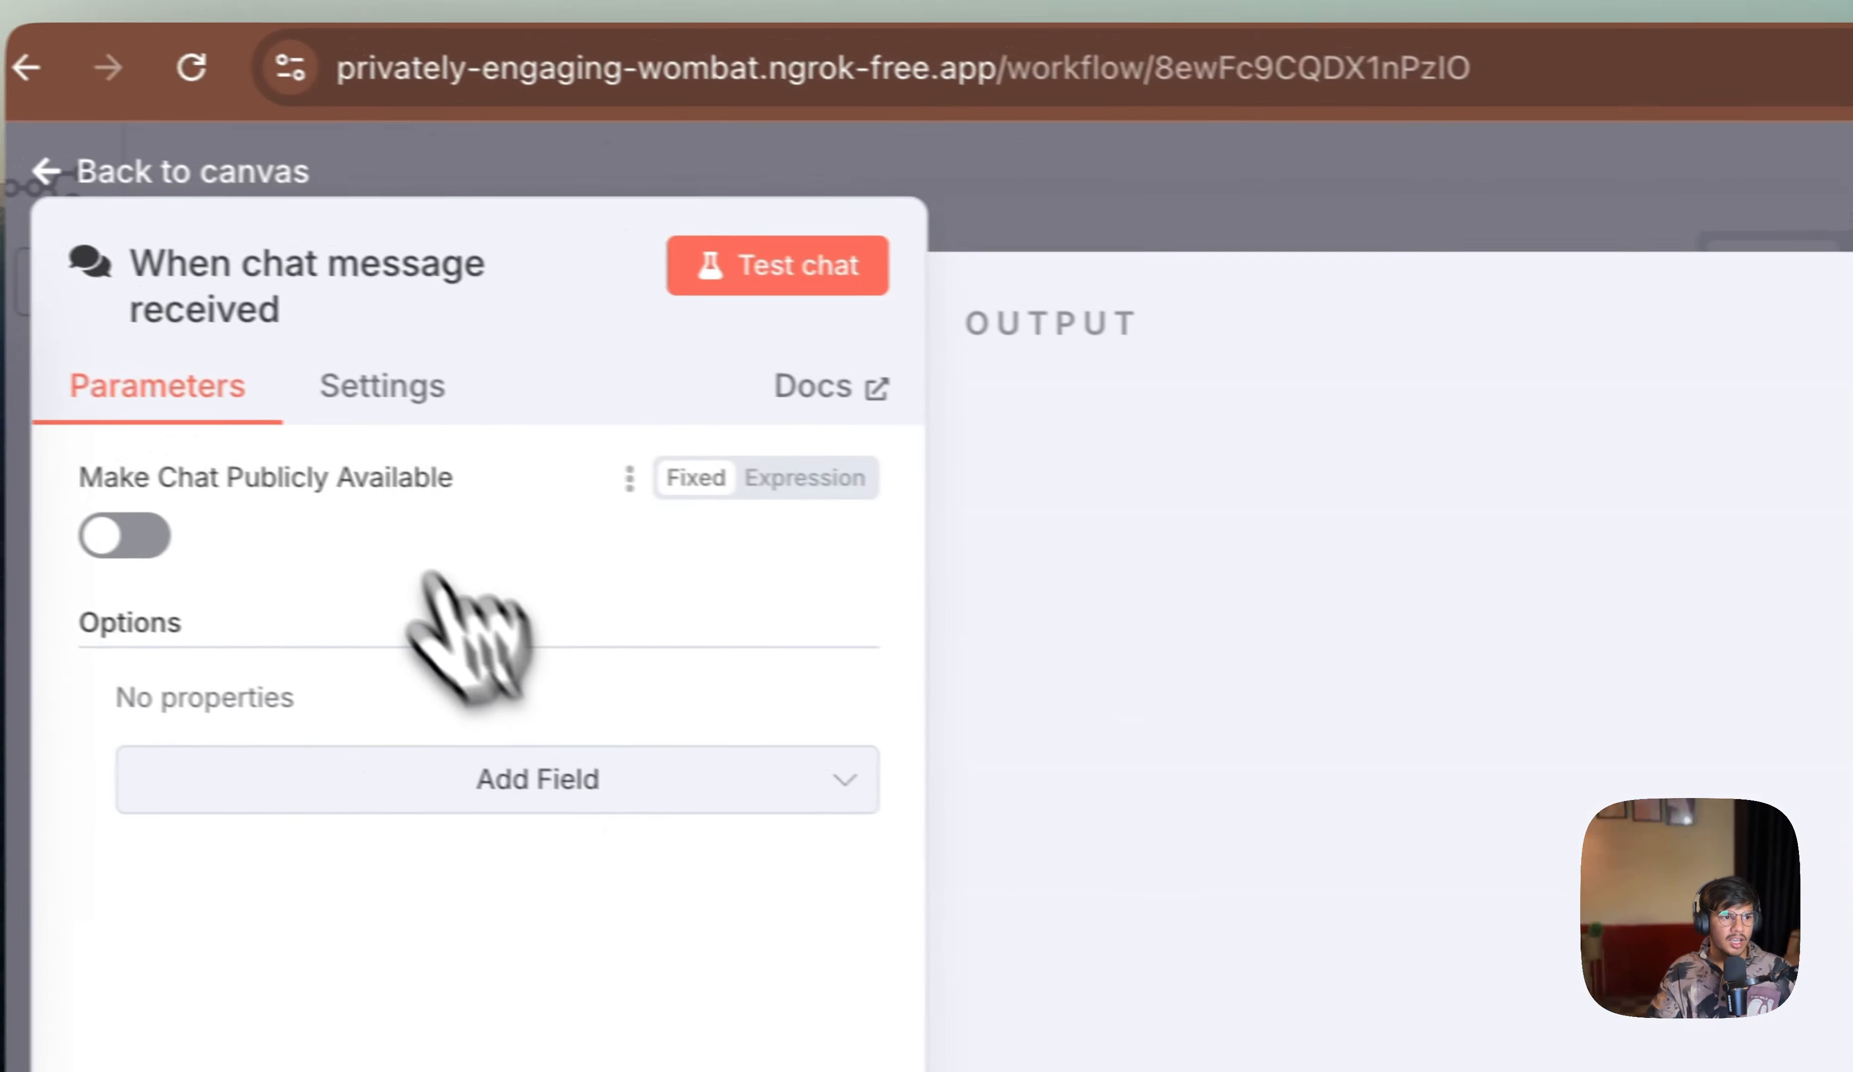
{"action": "left_click", "coordinate": [235, 176]}
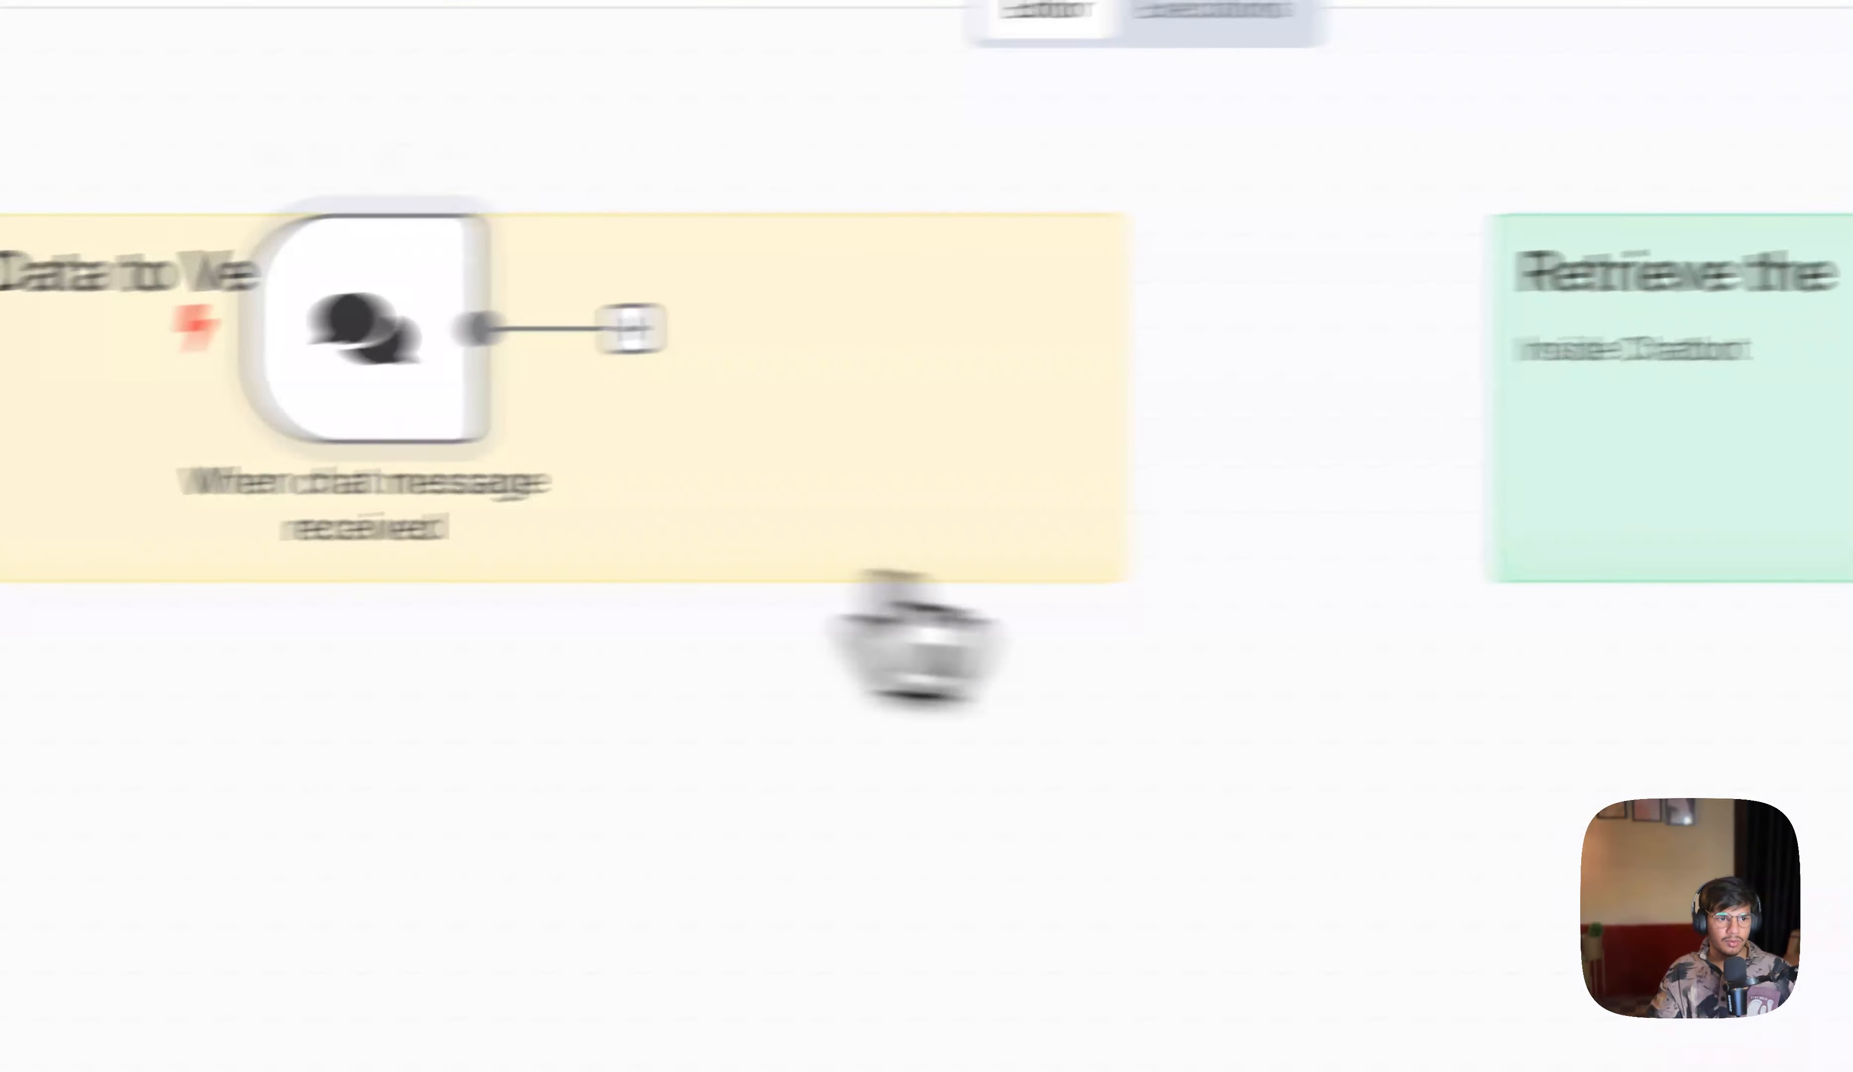
Step: Add an AI Agent node connected after the chat message trigger
{"action": "left_click_drag", "start_coordinate": [357, 317], "coordinate": [1695, 820]}
{"action": "left_click", "coordinate": [1300, 504]}
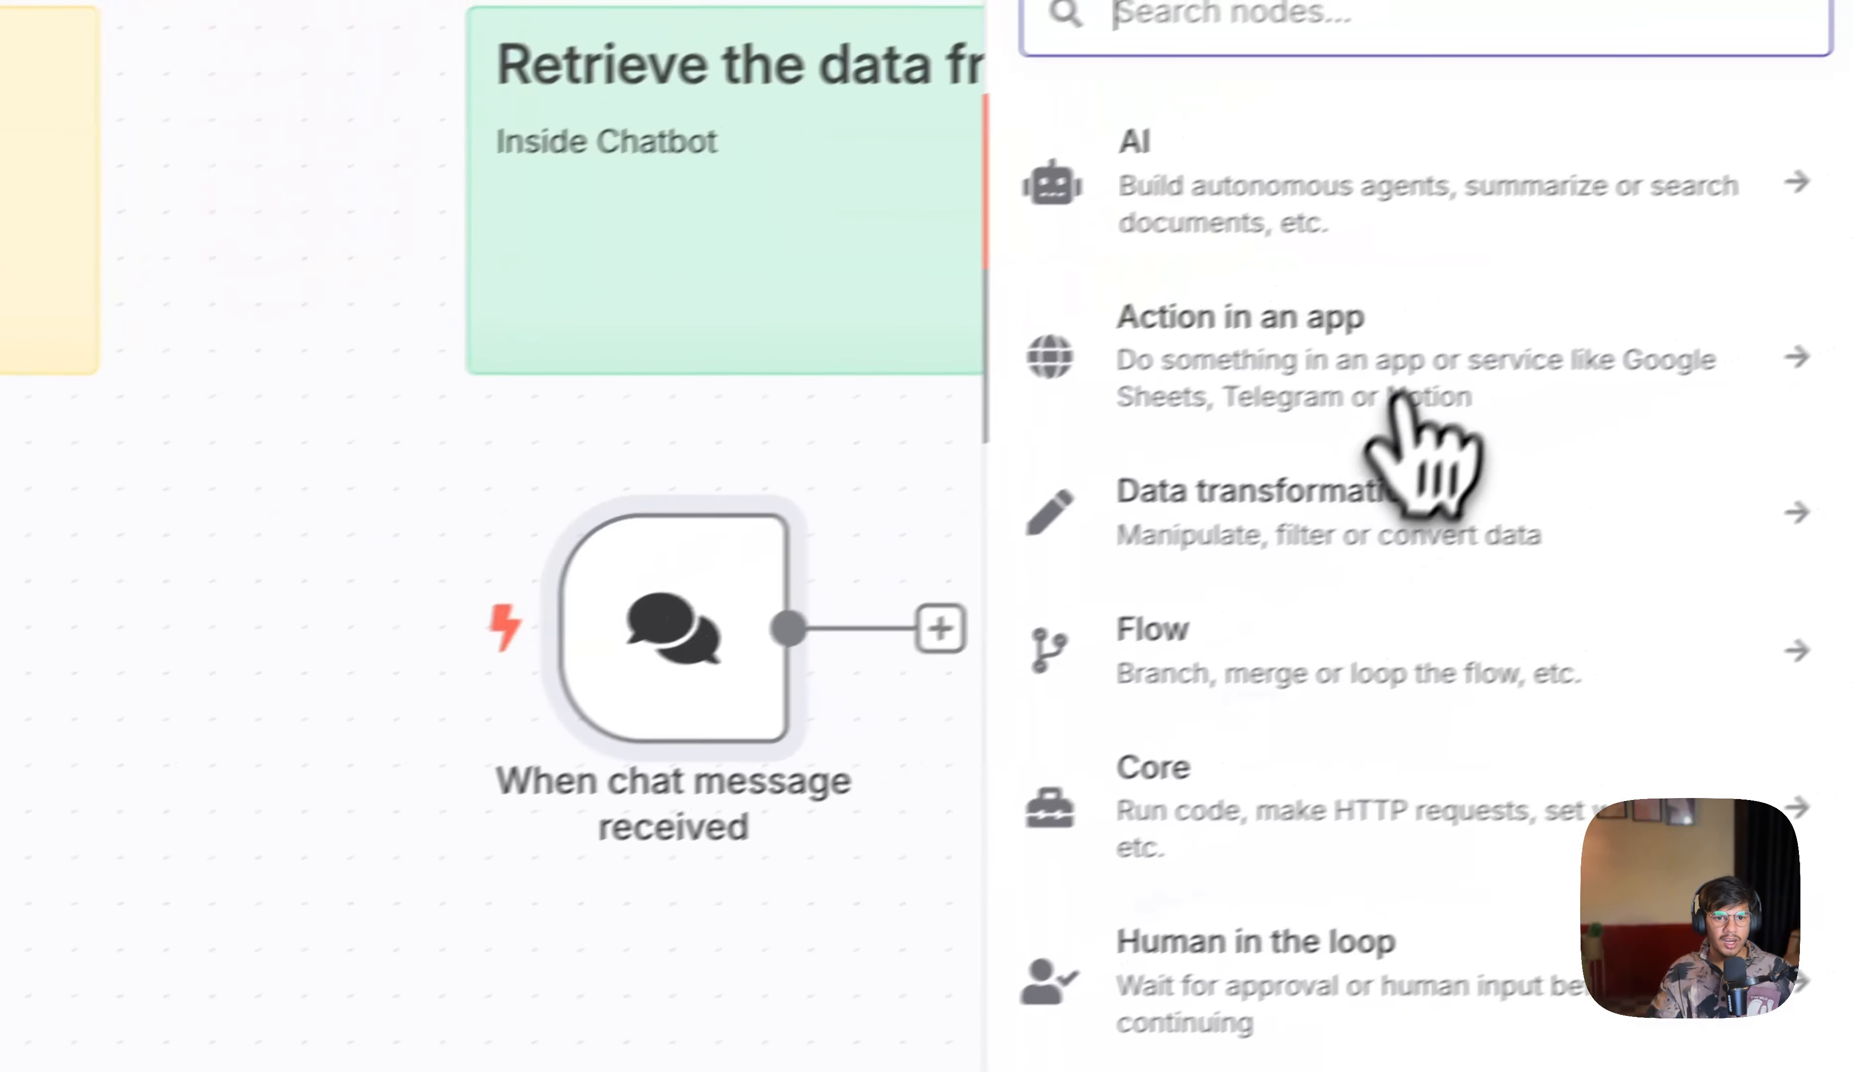
{"action": "type", "text": "Ag"}
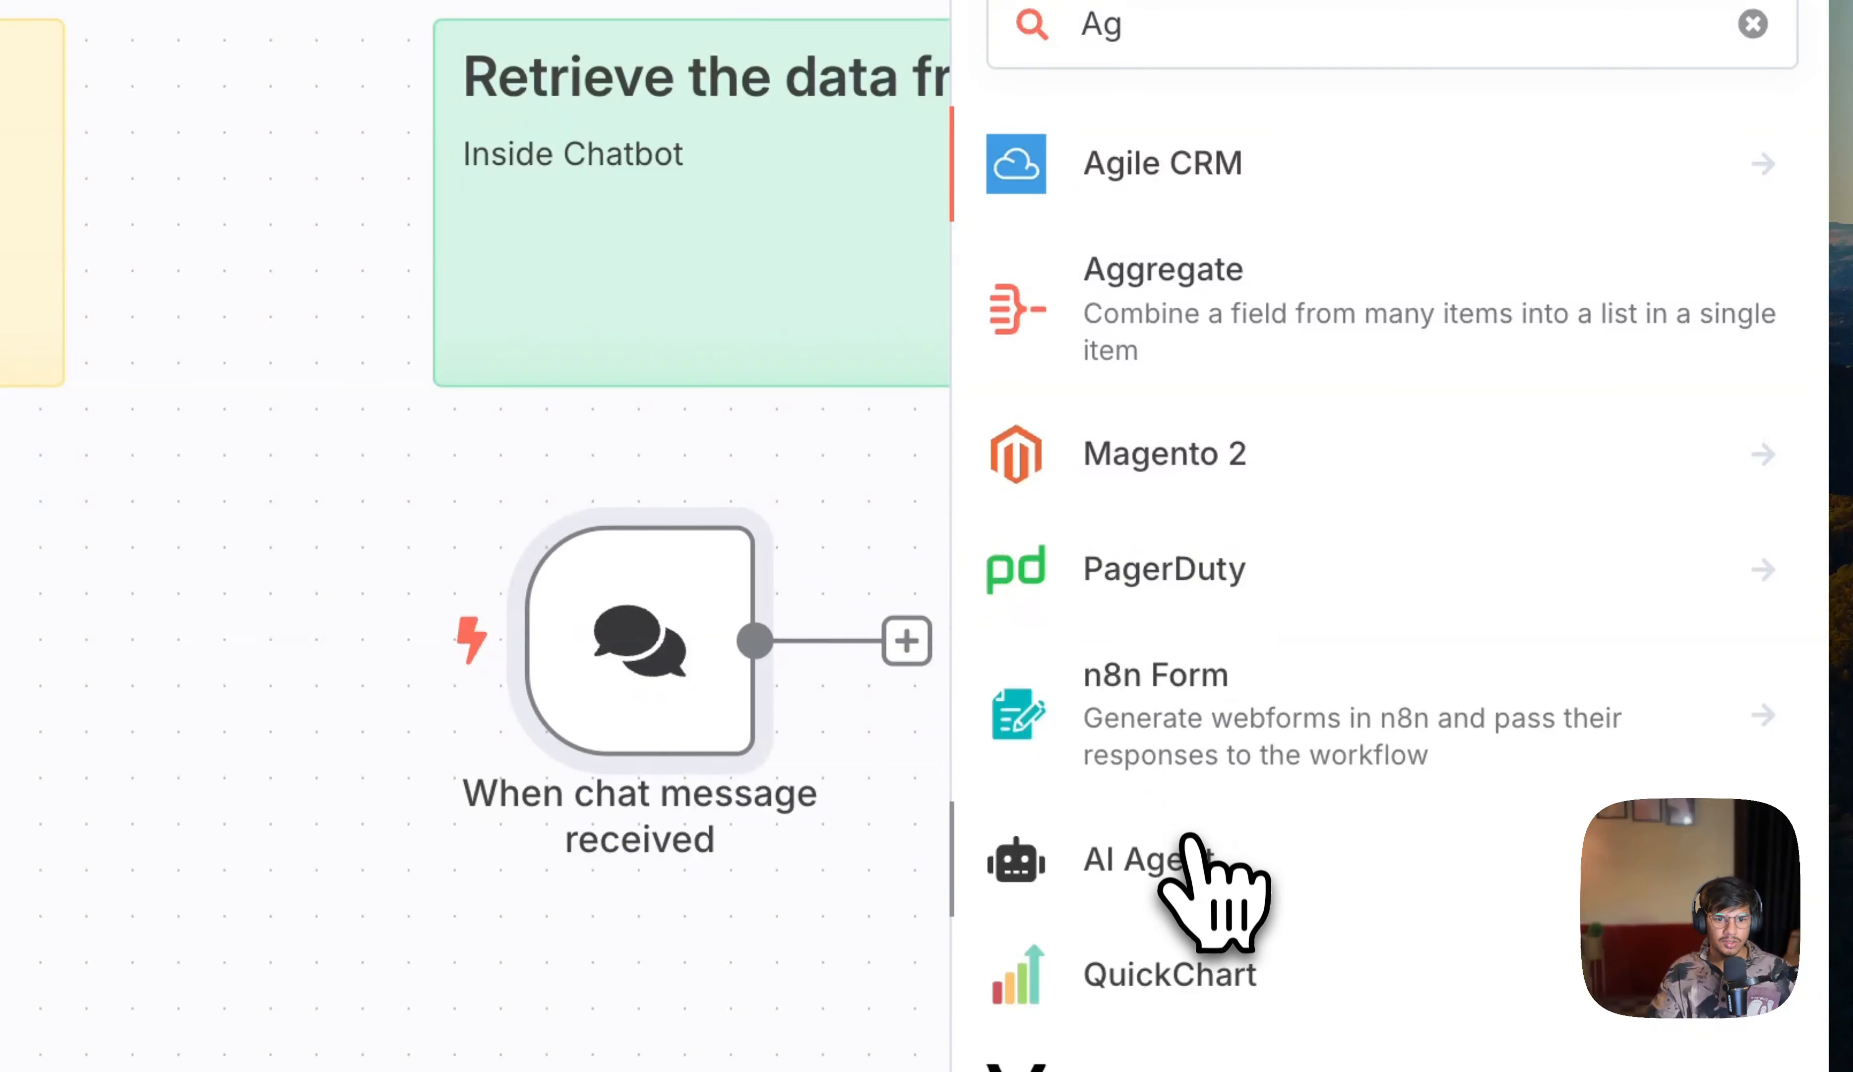
{"action": "left_click", "coordinate": [1187, 854]}
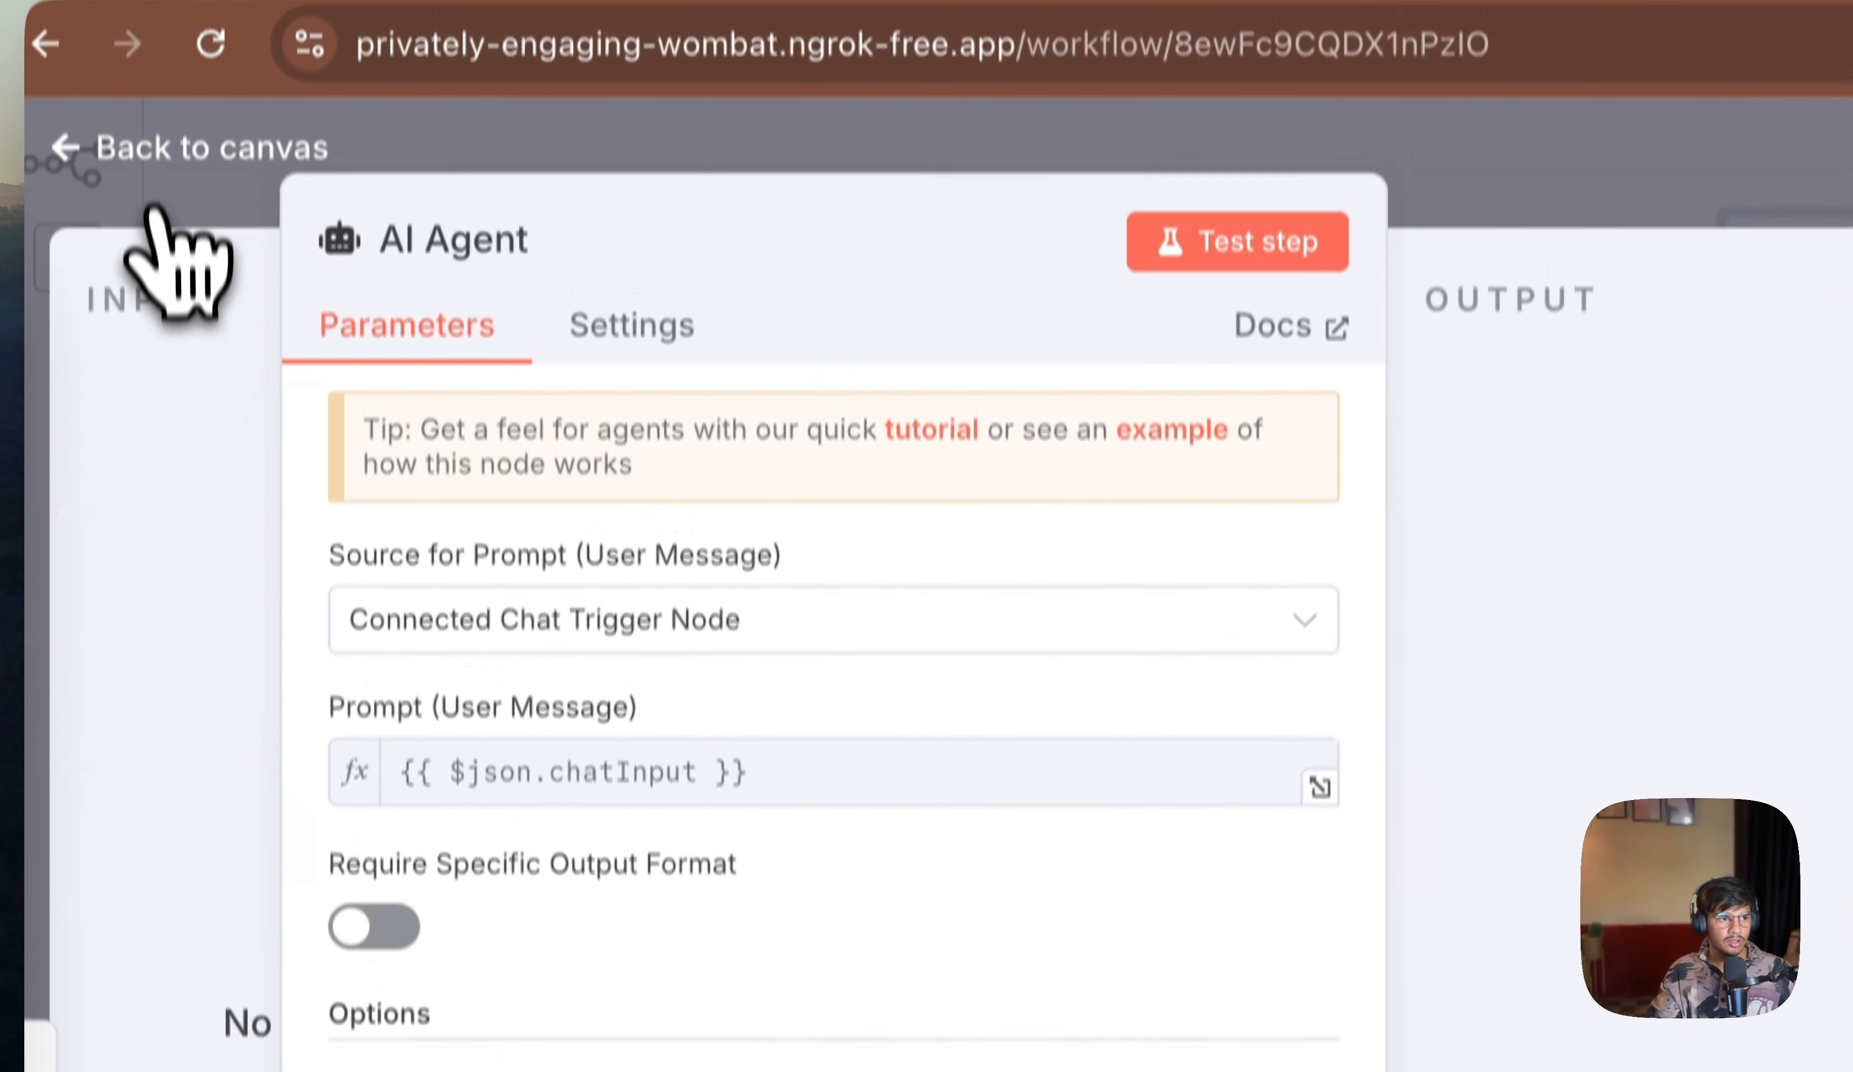
{"action": "left_click", "coordinate": [145, 165]}
Step: Attach a Google Gemini Chat Model to the agent and set its model to models/gemini-1.5-flash
{"action": "left_click", "coordinate": [1253, 816]}
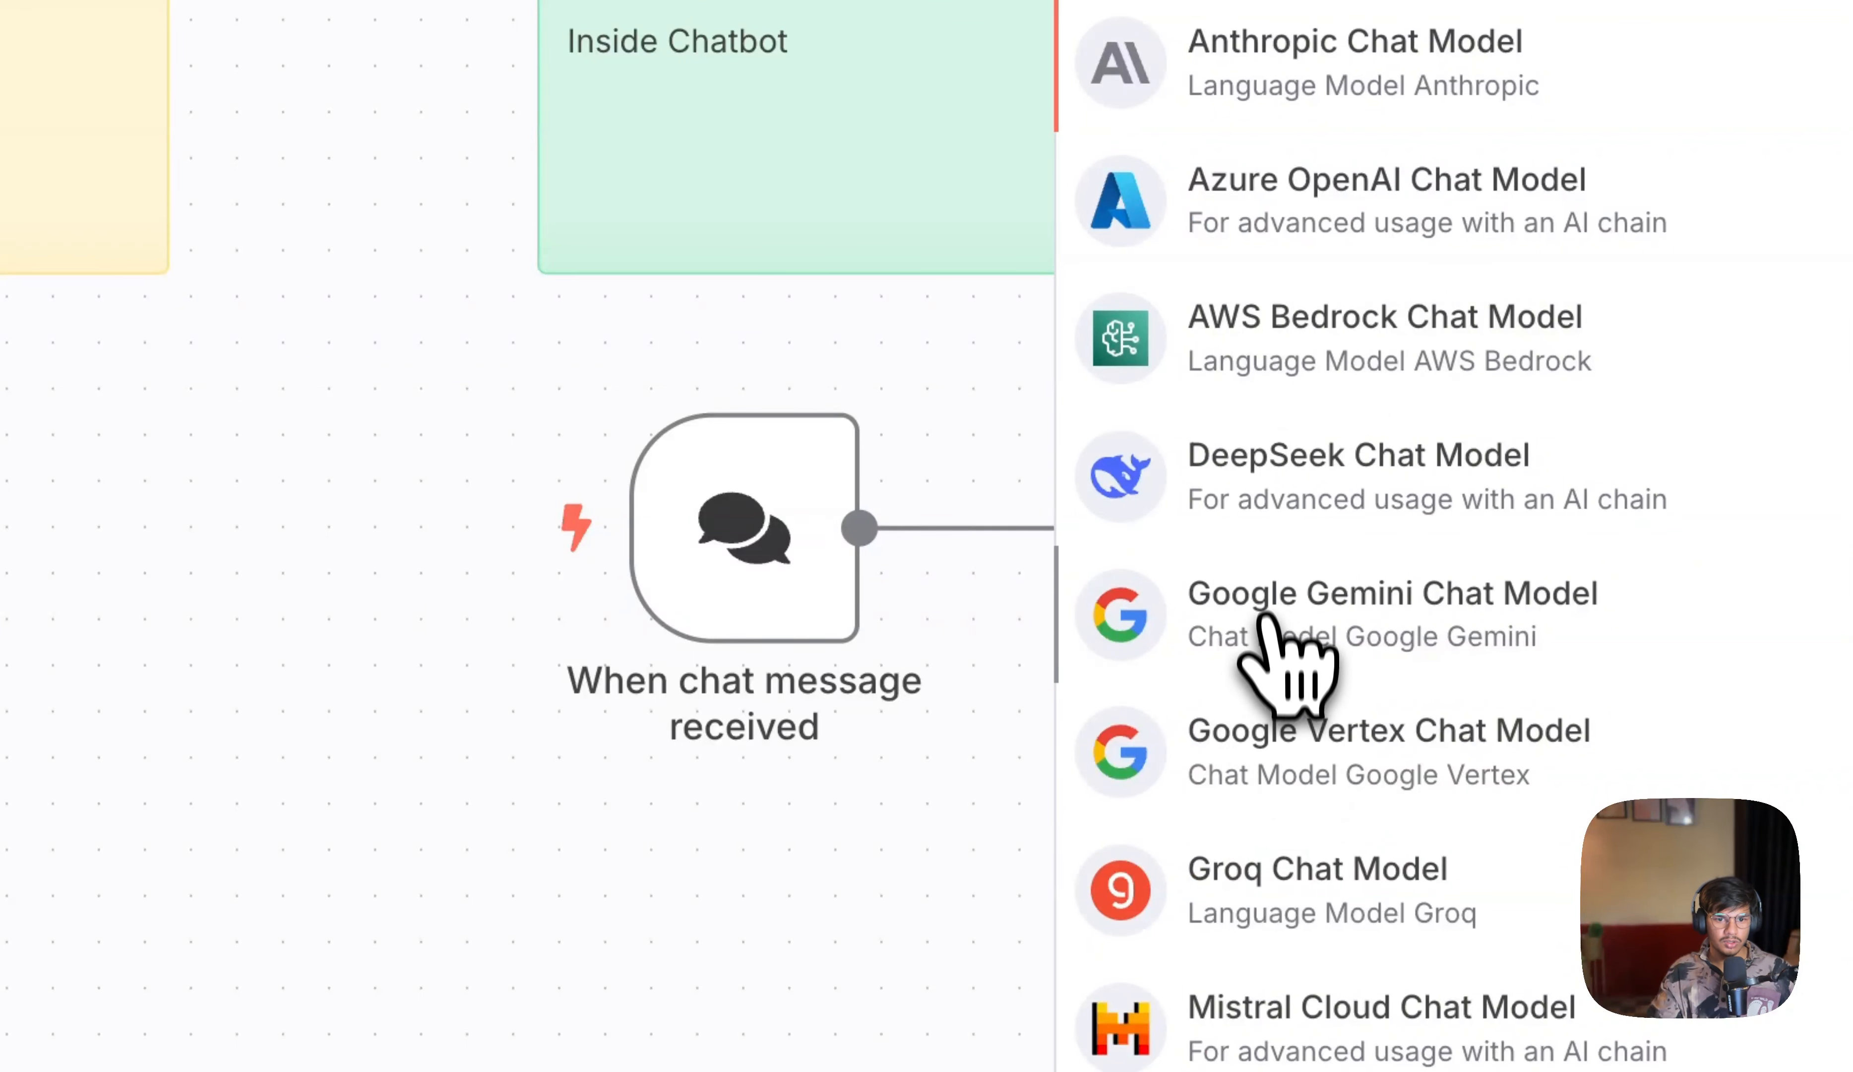
{"action": "left_click", "coordinate": [1264, 619]}
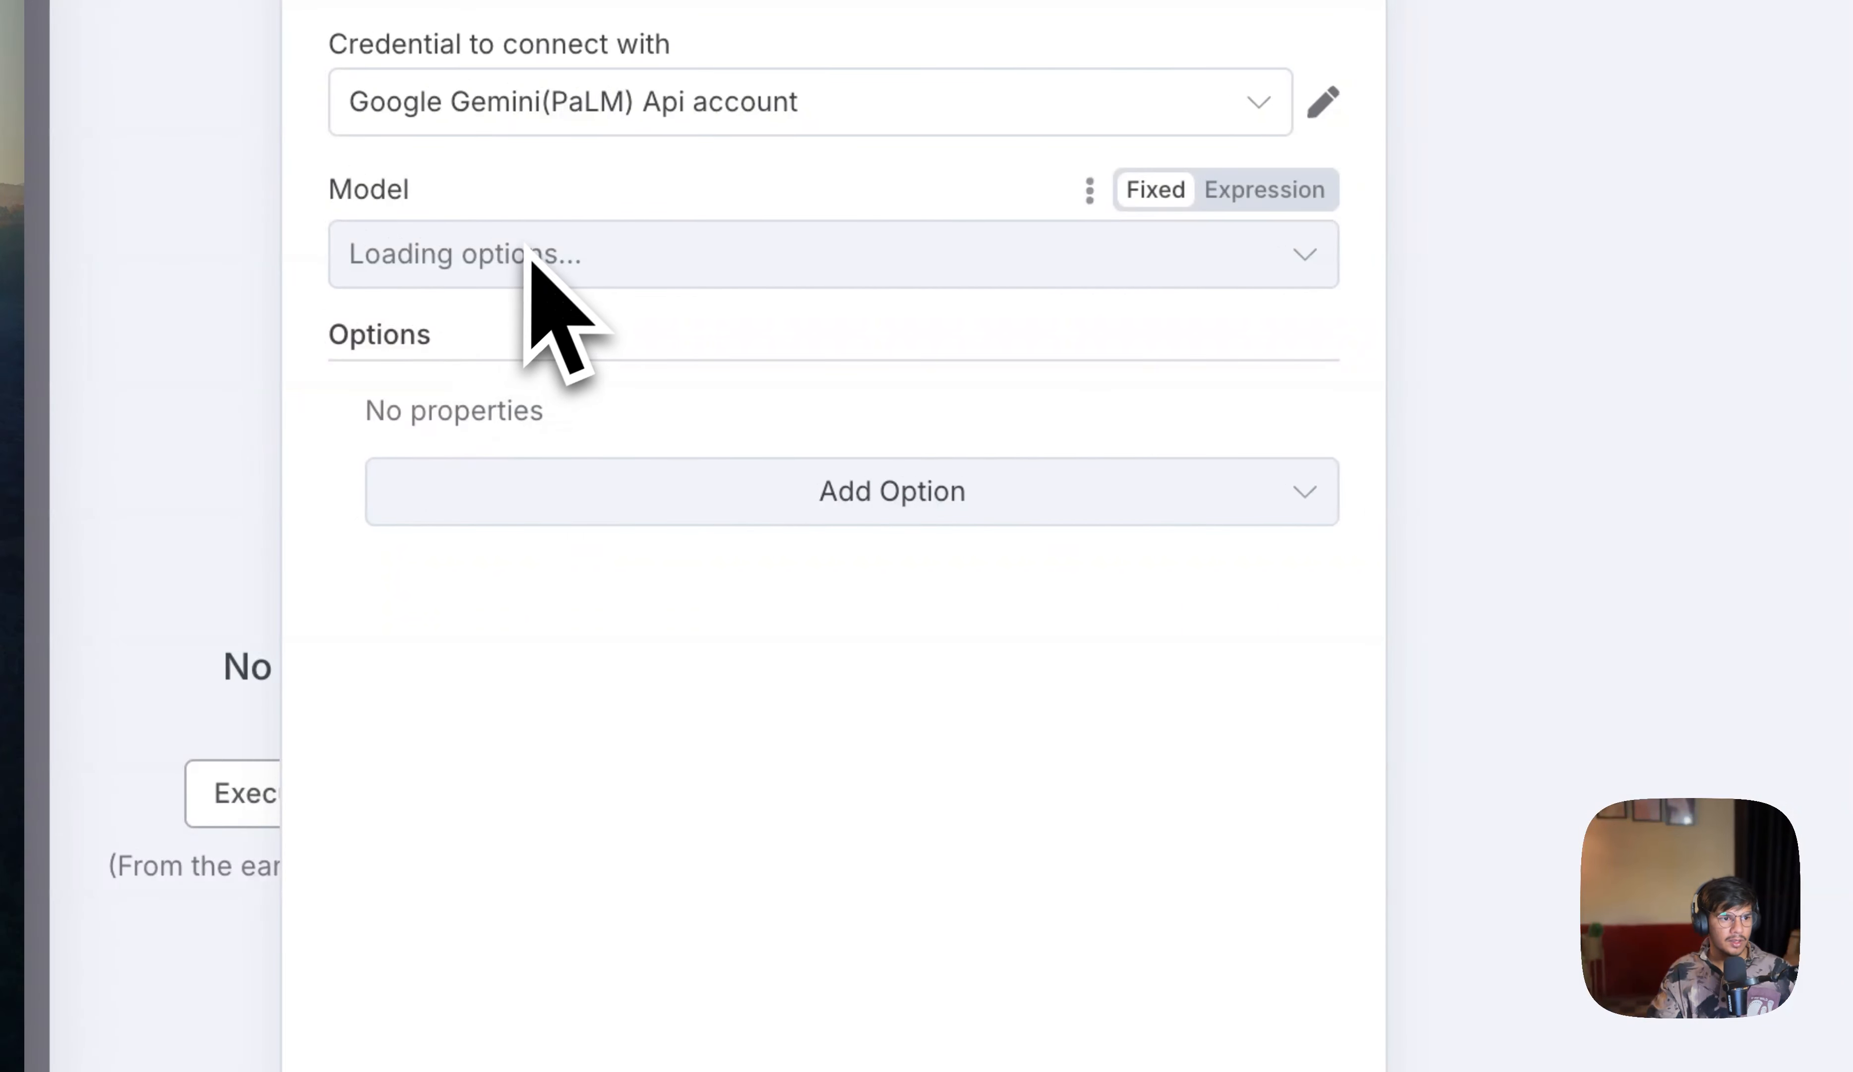
{"action": "left_click", "coordinate": [625, 258]}
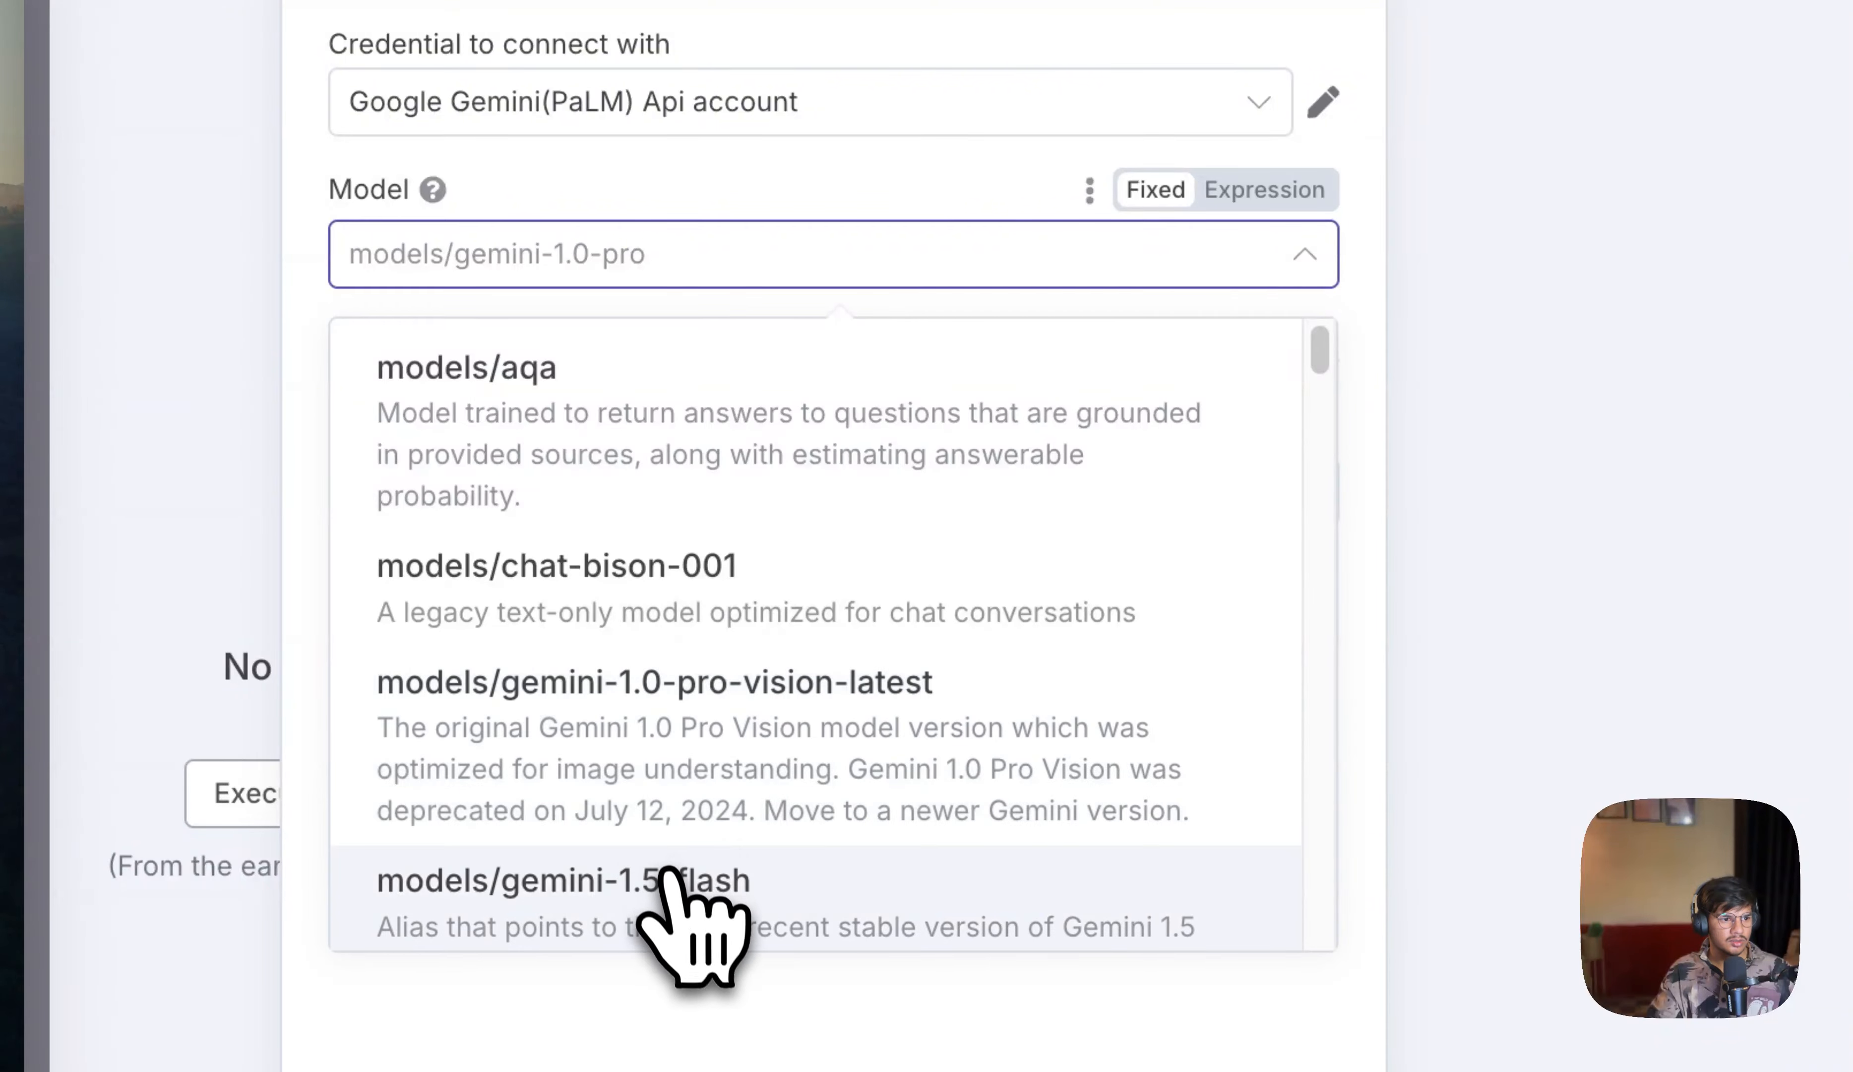
{"action": "left_click", "coordinate": [668, 876]}
{"action": "left_click", "coordinate": [198, 174]}
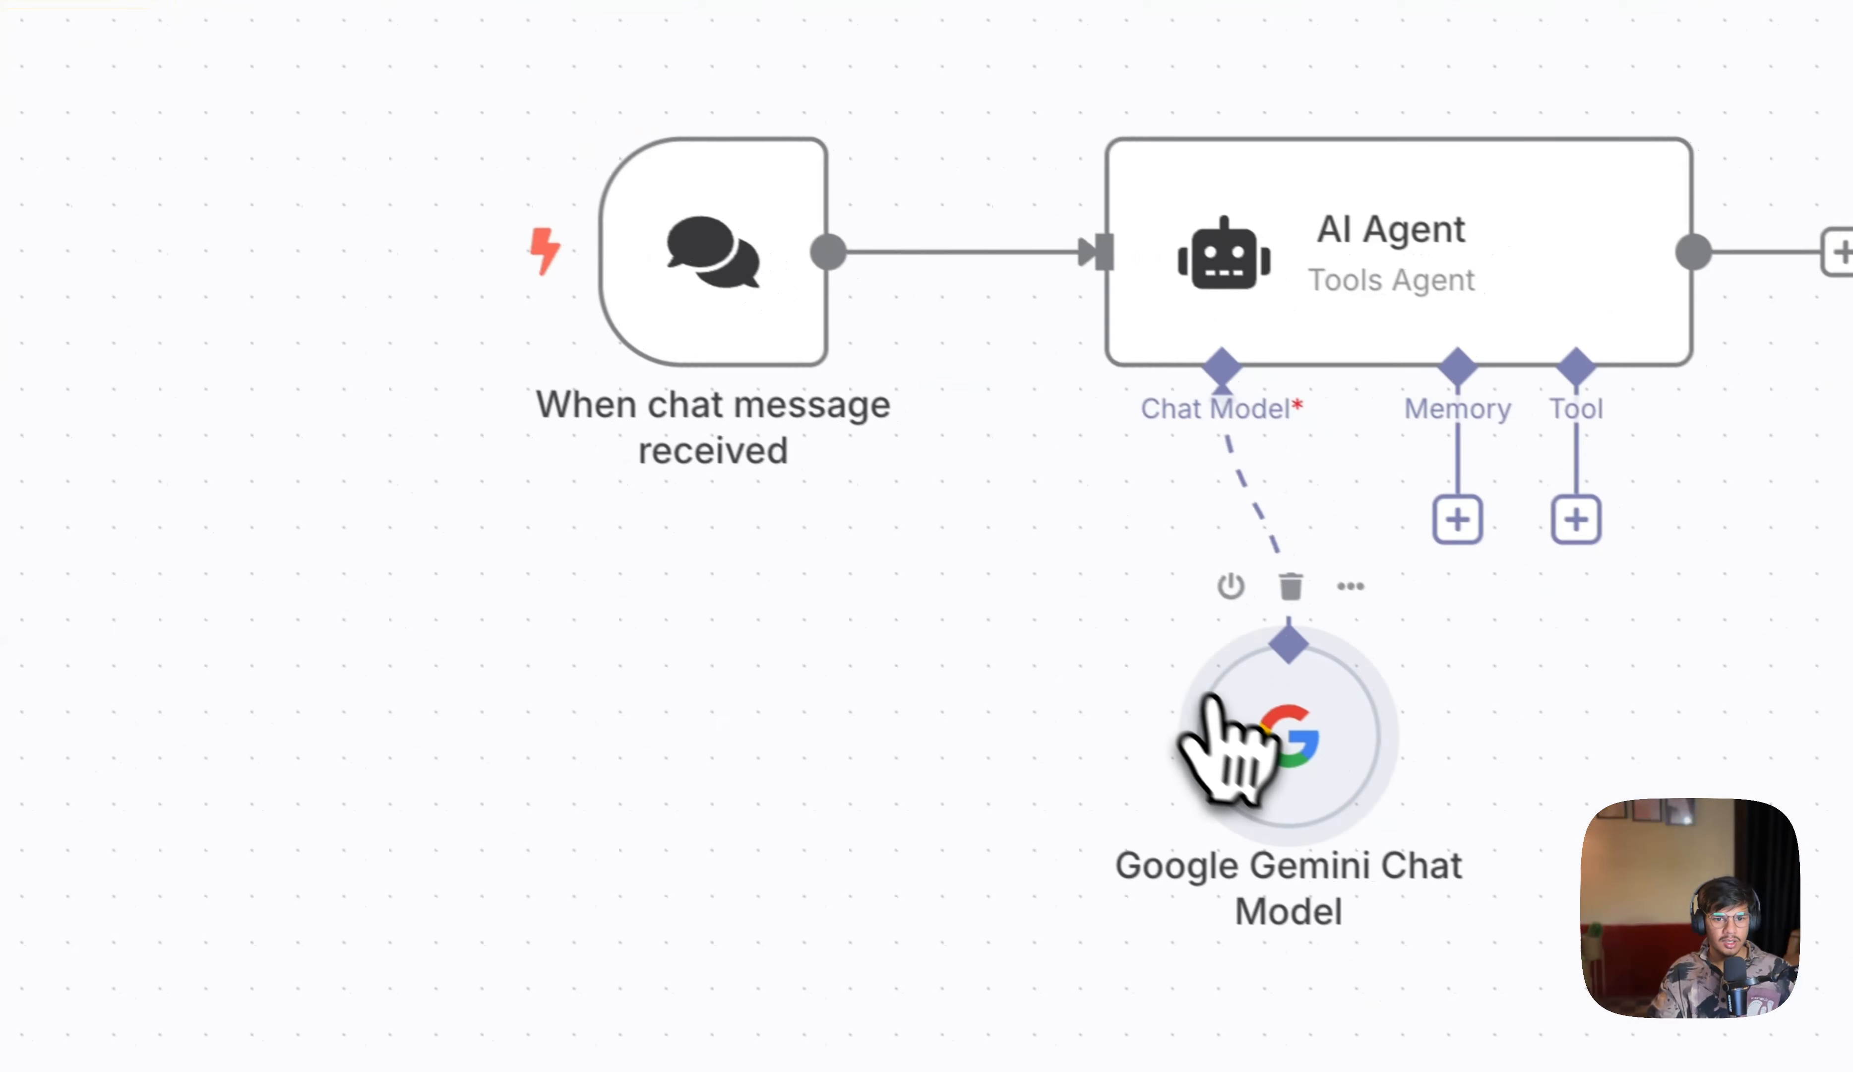
Step: Attach a Simple Memory node to the agent's memory input
{"action": "left_click", "coordinate": [1458, 520]}
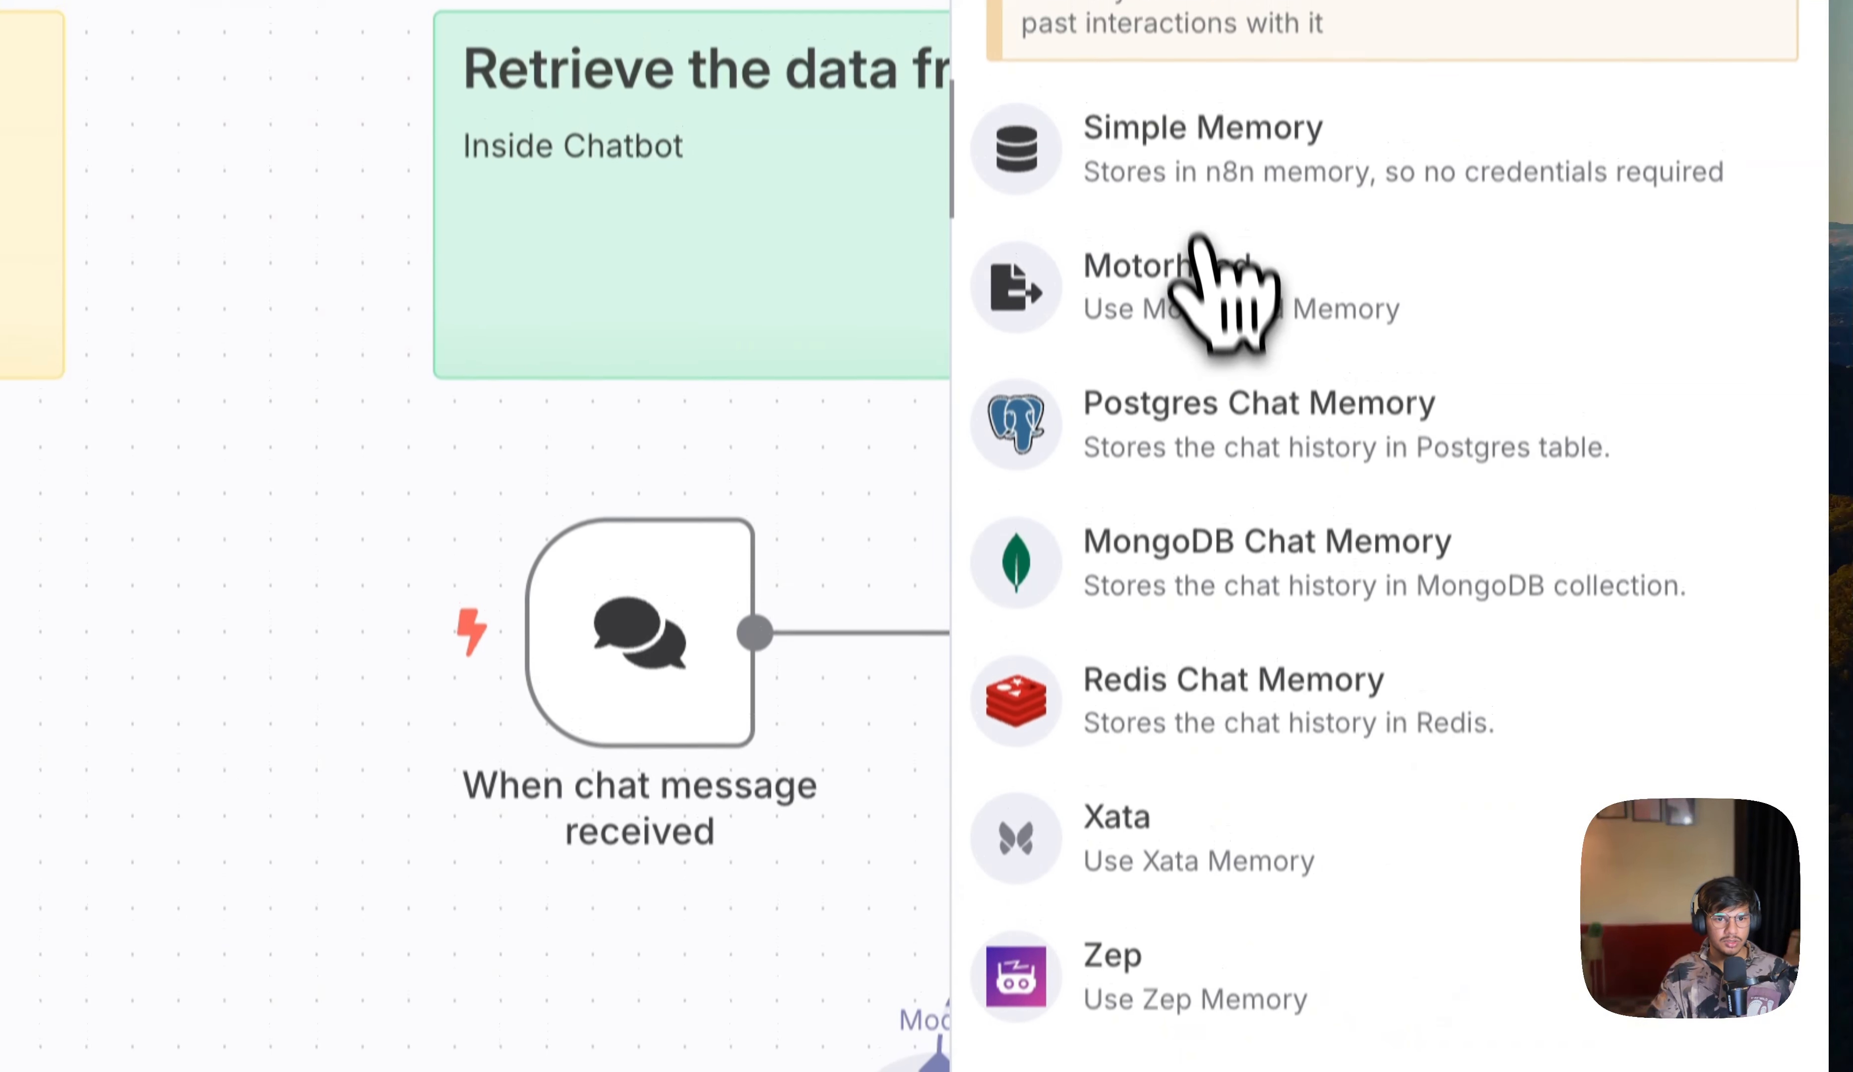
{"action": "left_click", "coordinate": [1203, 144]}
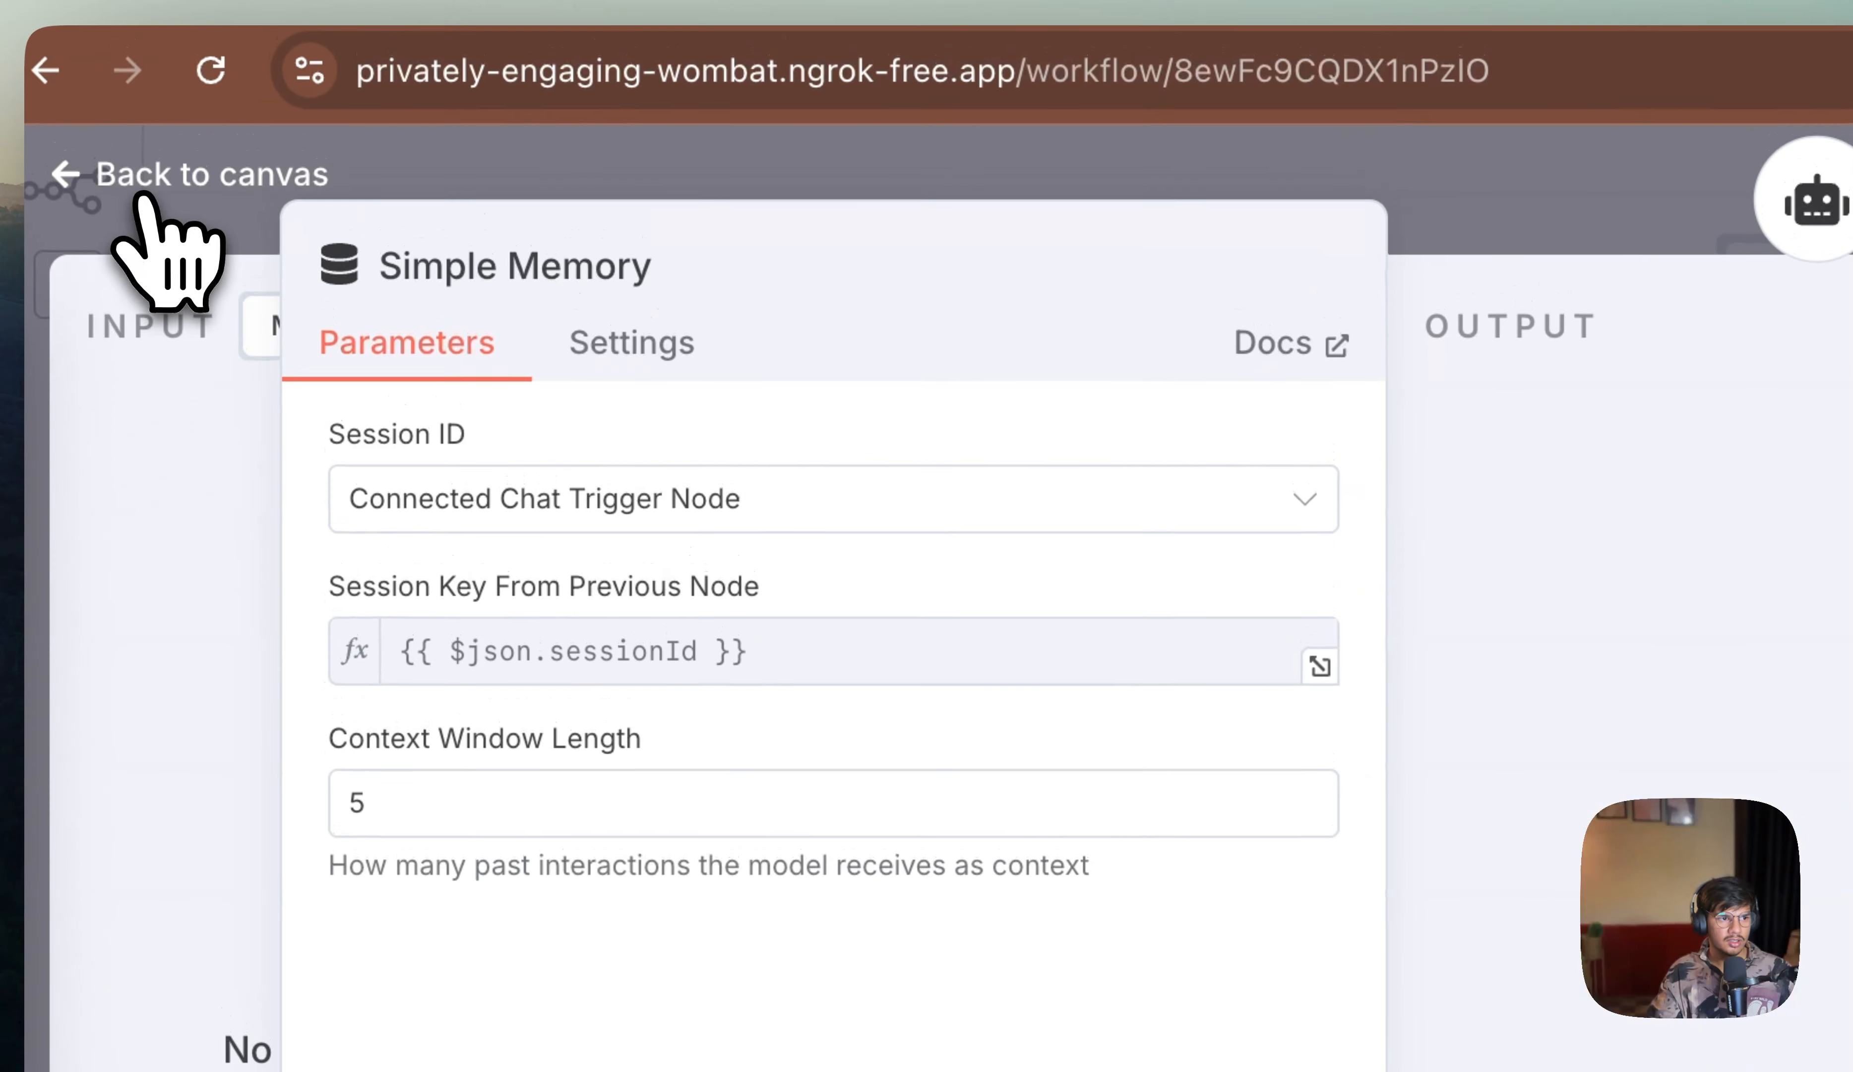
{"action": "left_click", "coordinate": [143, 193]}
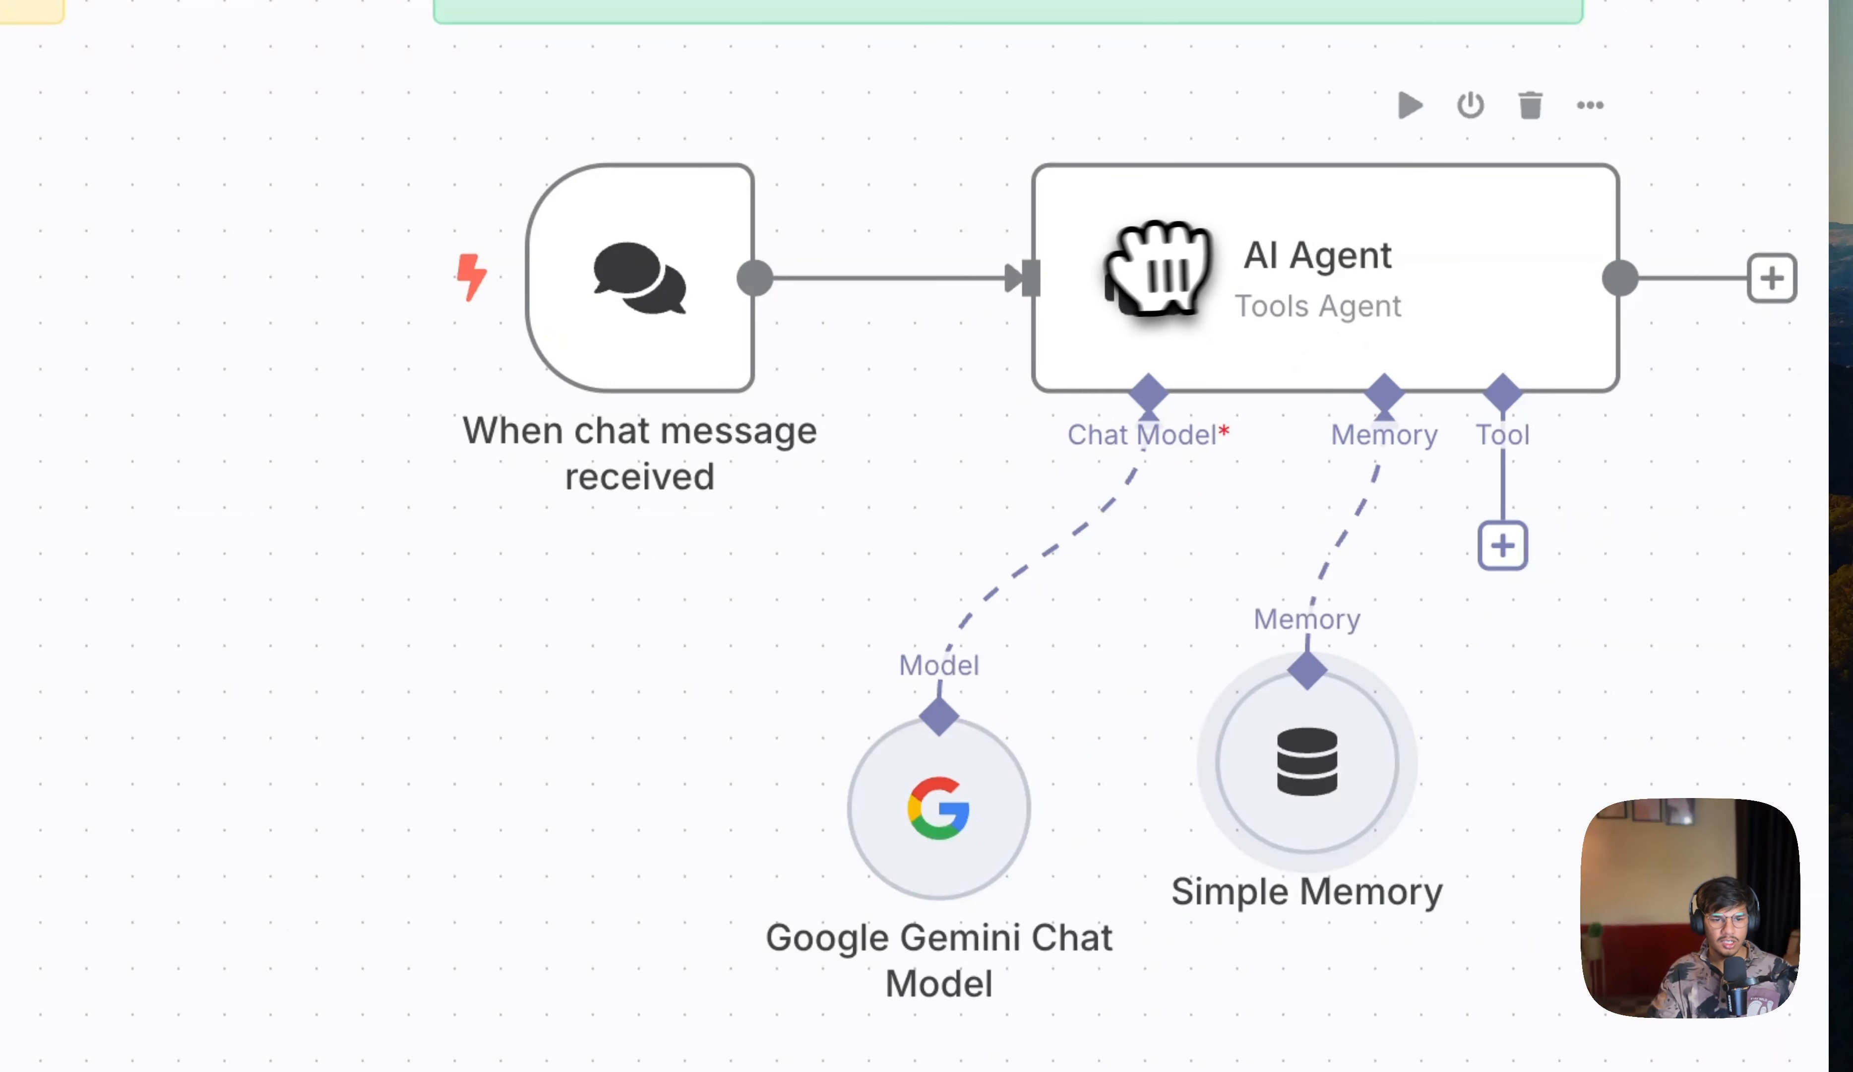
Step: Open the test chat and send the message "Hi there" to the agent
{"action": "left_click", "coordinate": [1199, 993]}
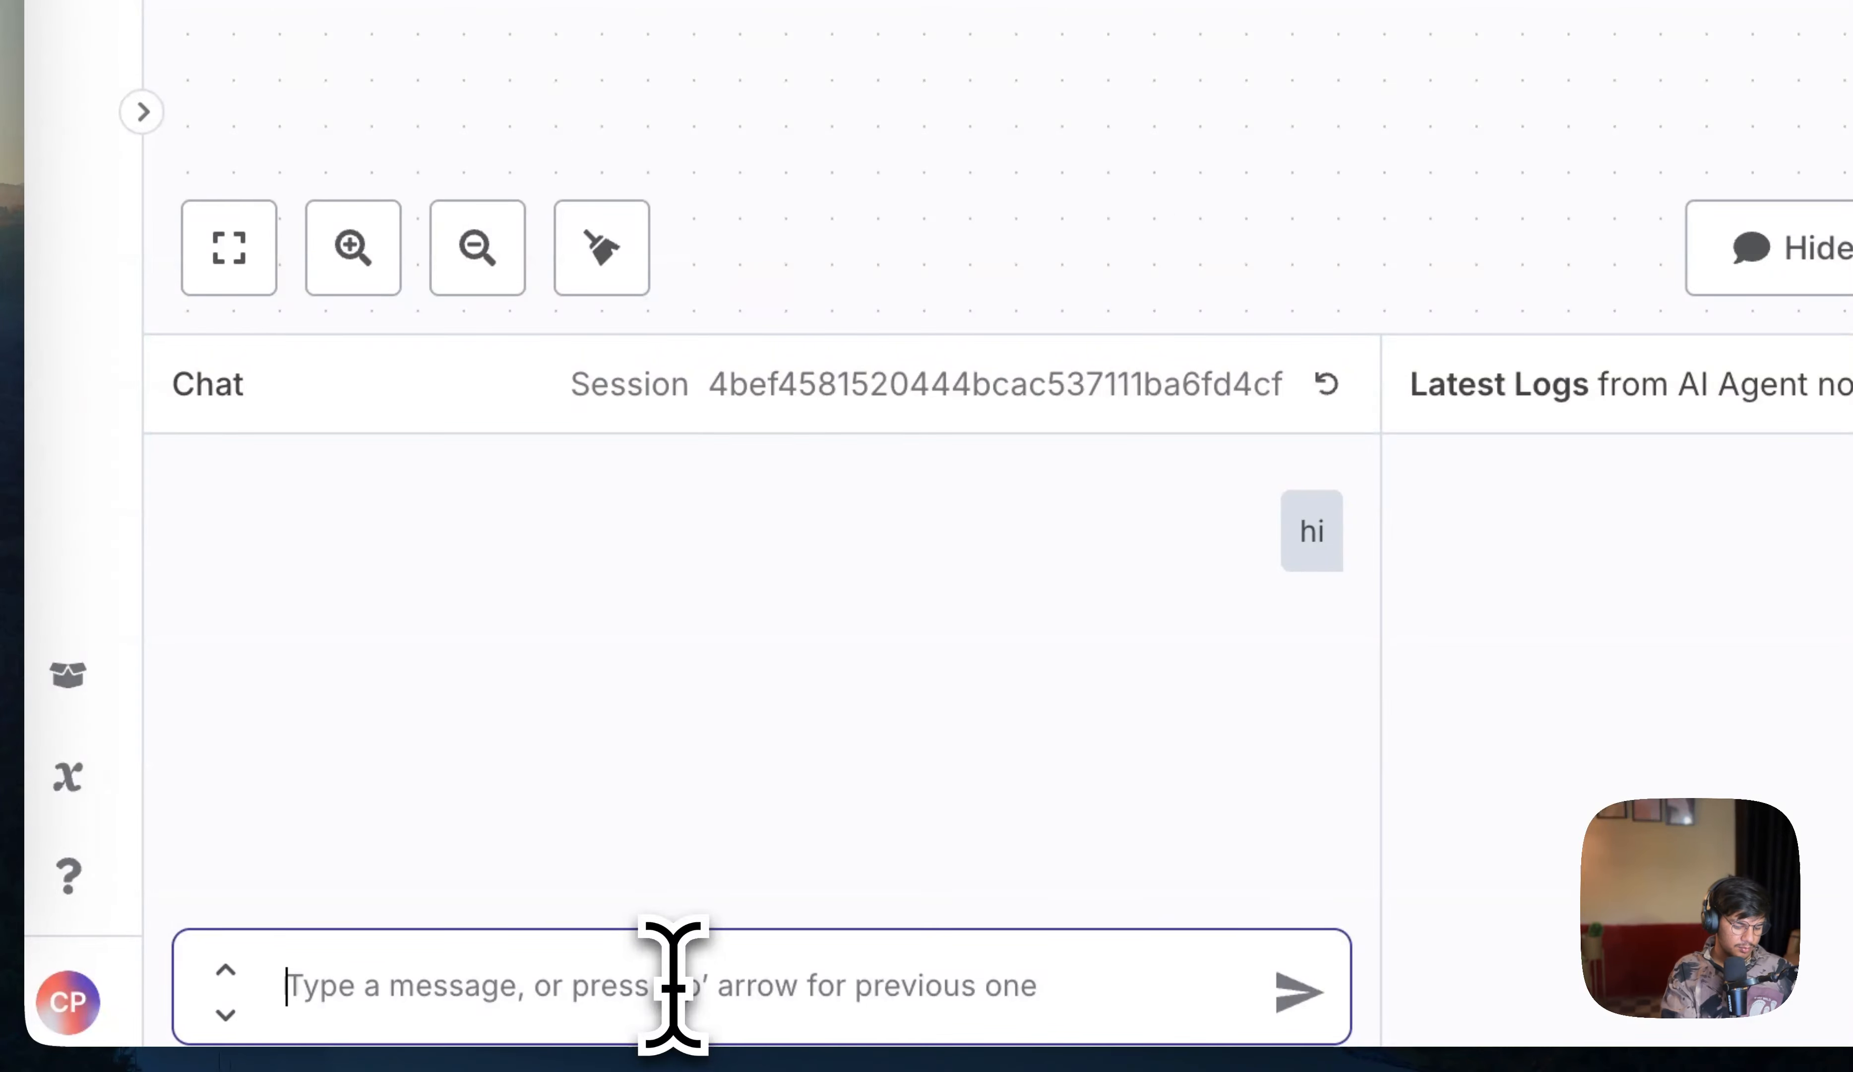
{"action": "type", "text": "Hi there"}
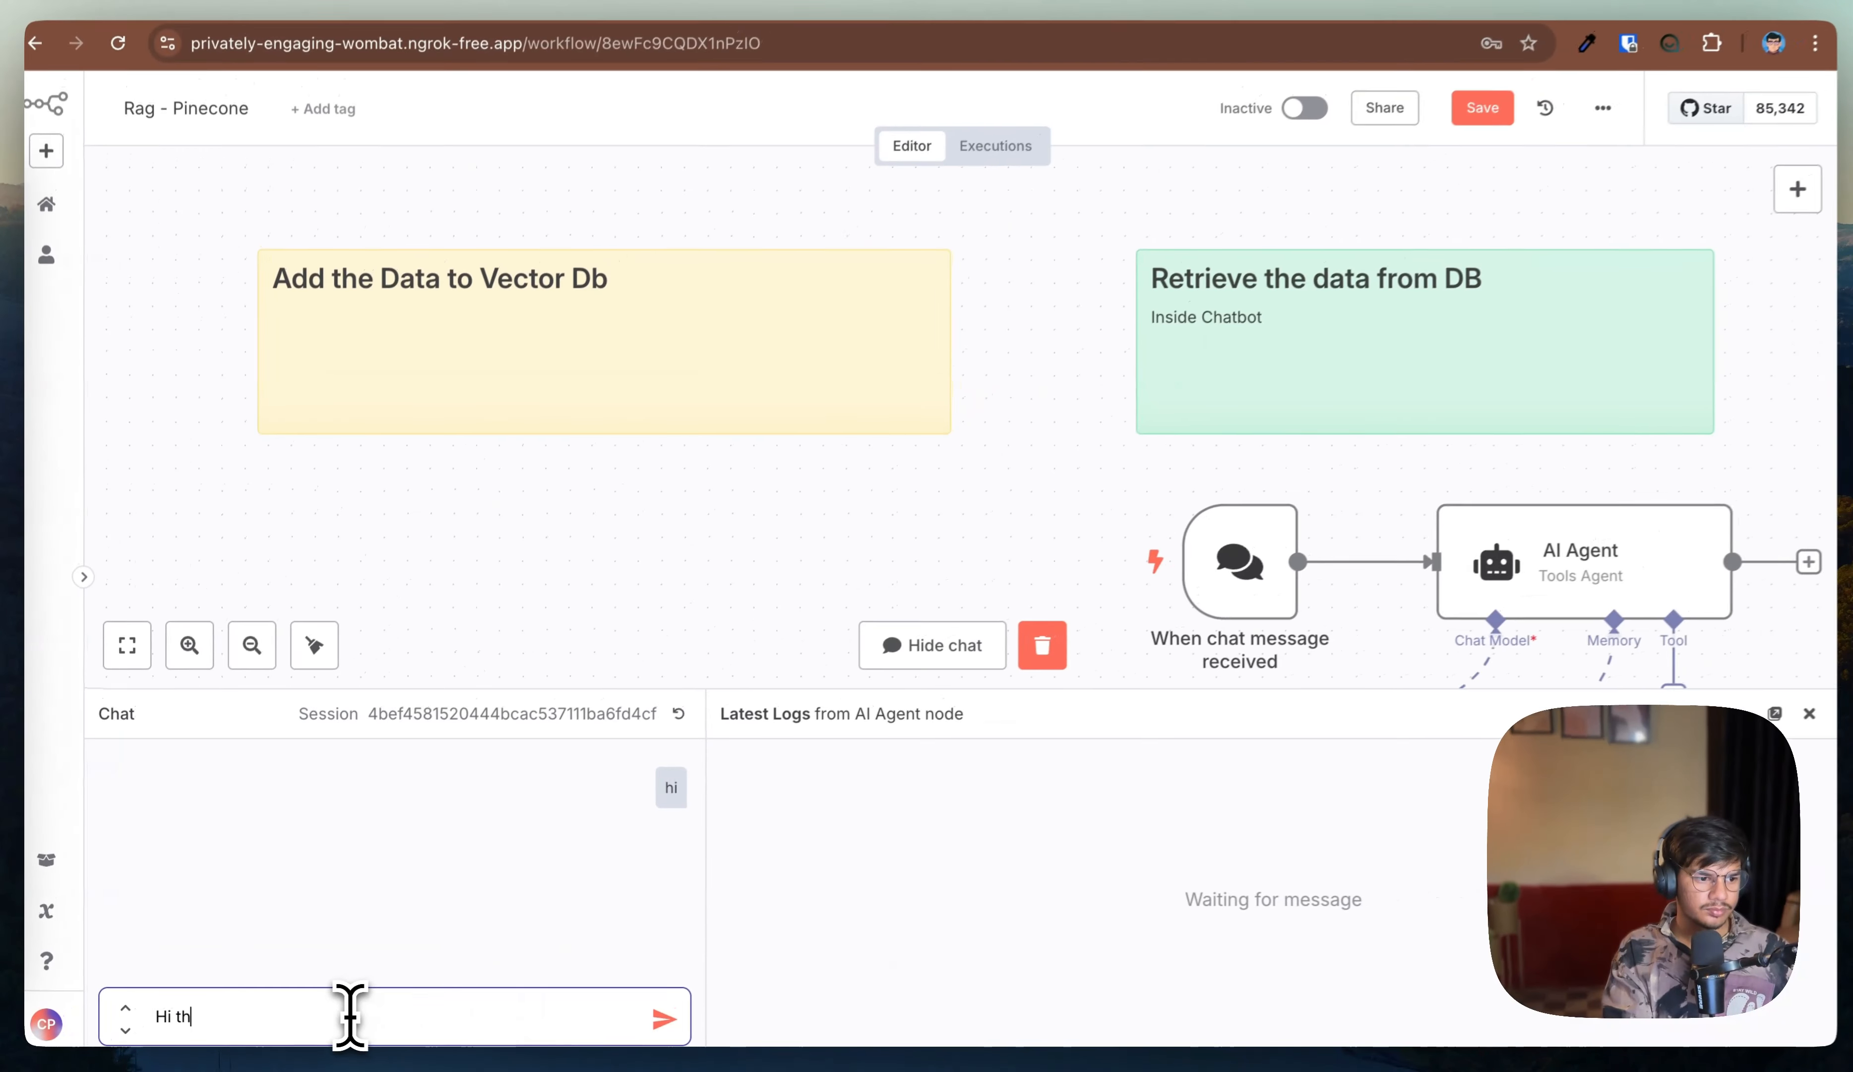
{"action": "key", "text": "Return"}
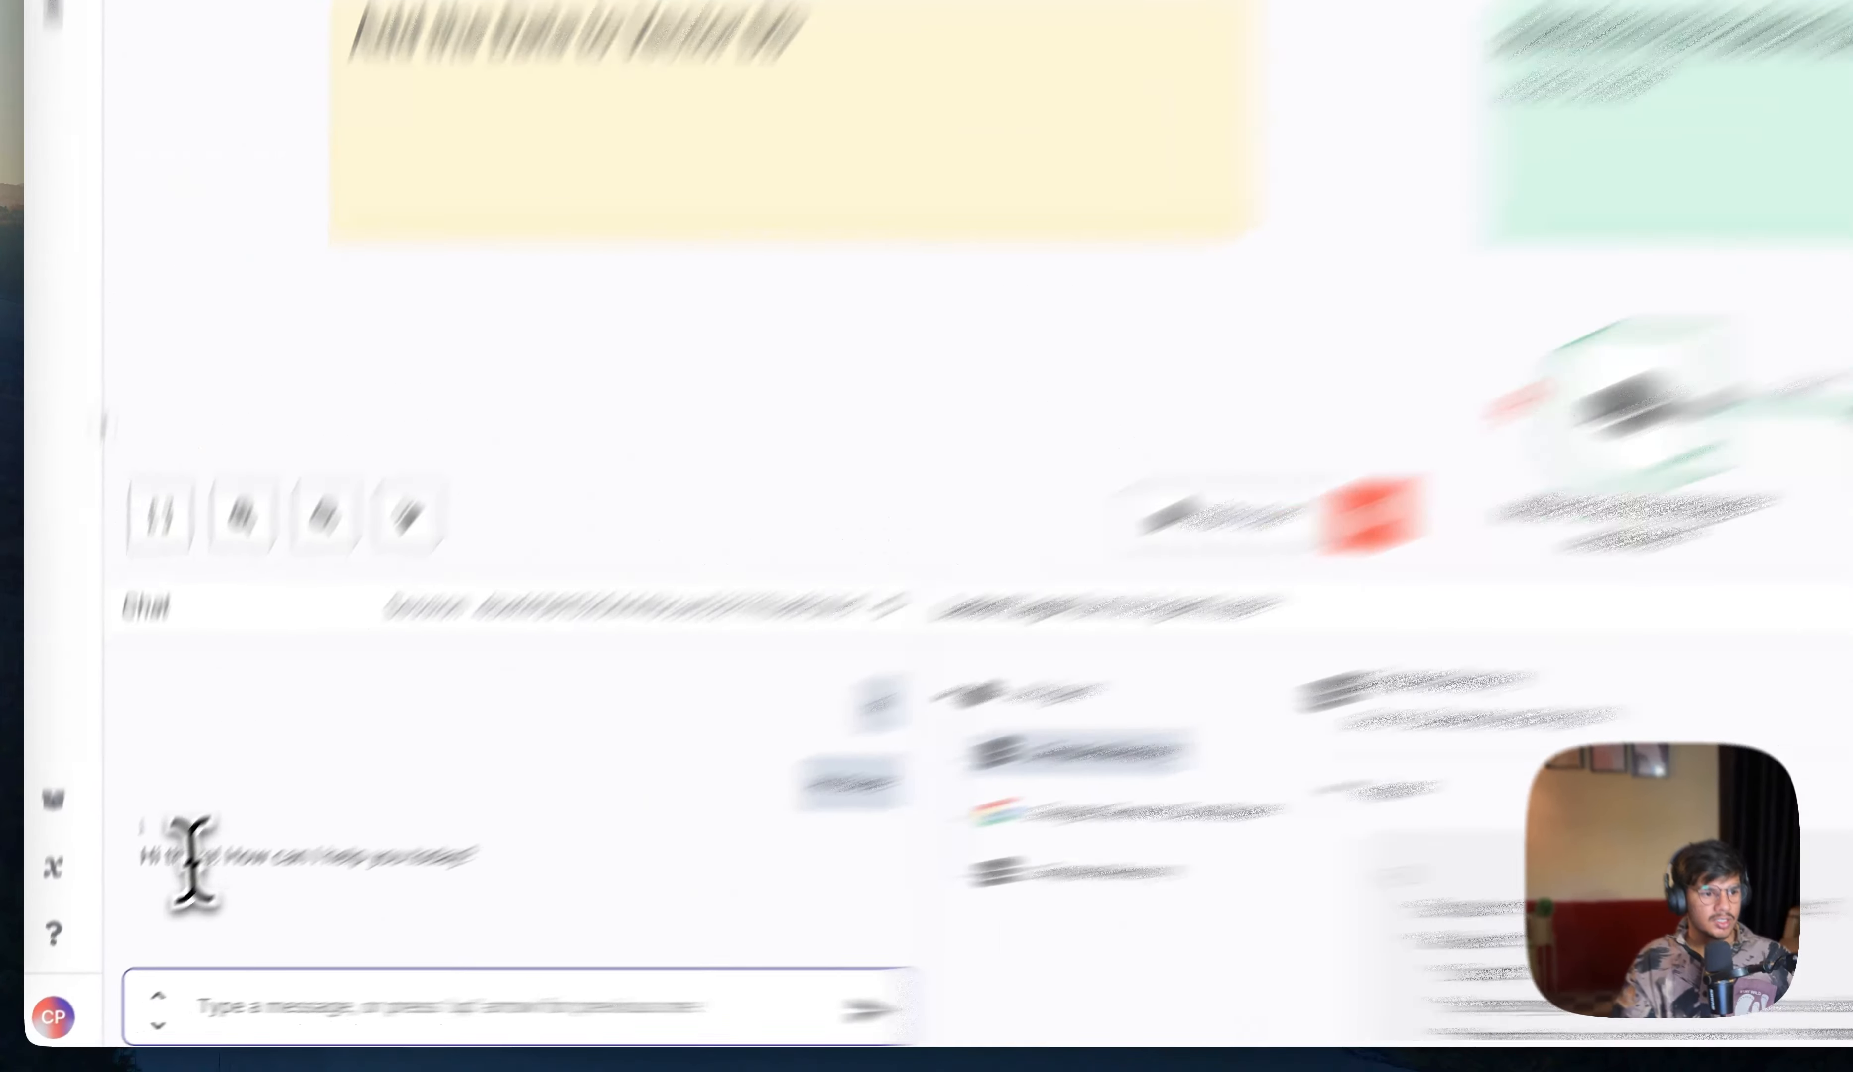
Step: Send the message "do you know CHandra" in the test chat
{"action": "left_click_drag", "start_coordinate": [125, 905], "coordinate": [339, 923]}
{"action": "left_click", "coordinate": [371, 1022]}
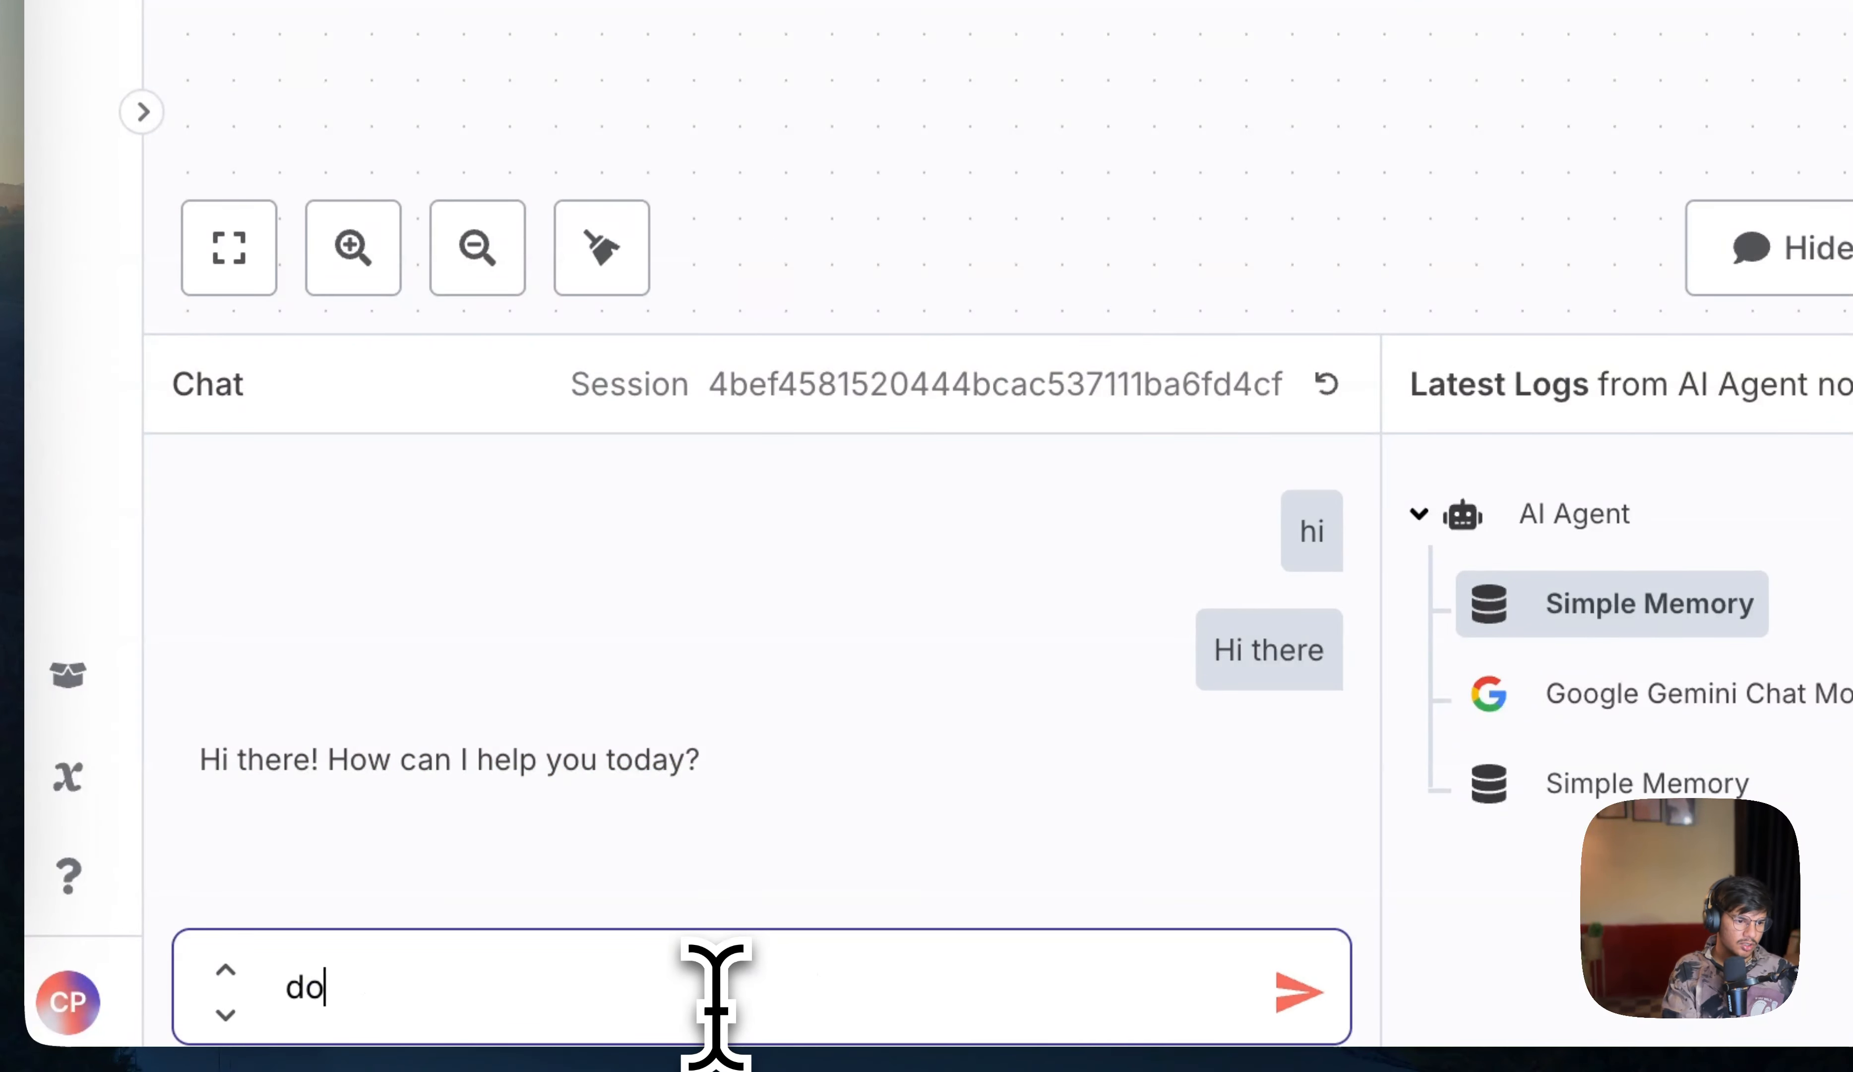
{"action": "type", "text": "do you know CHandra"}
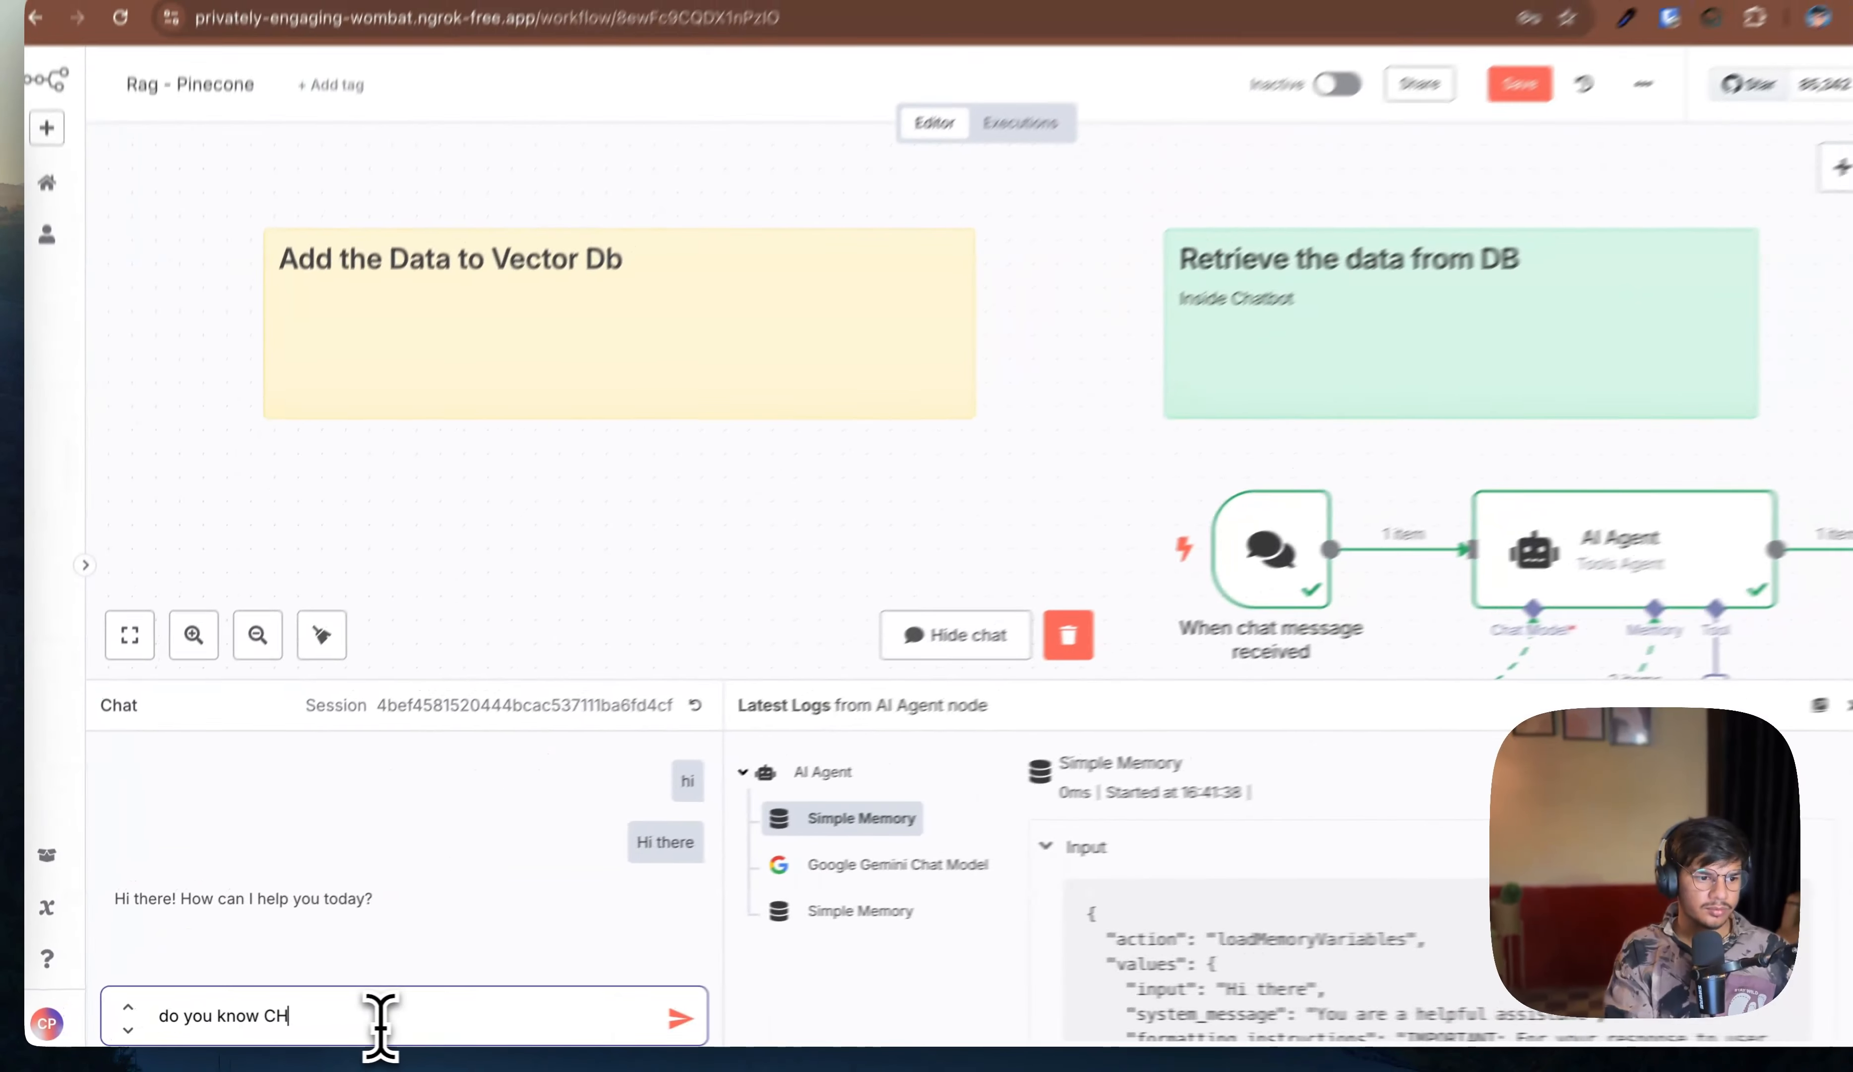
{"action": "key", "text": "Return"}
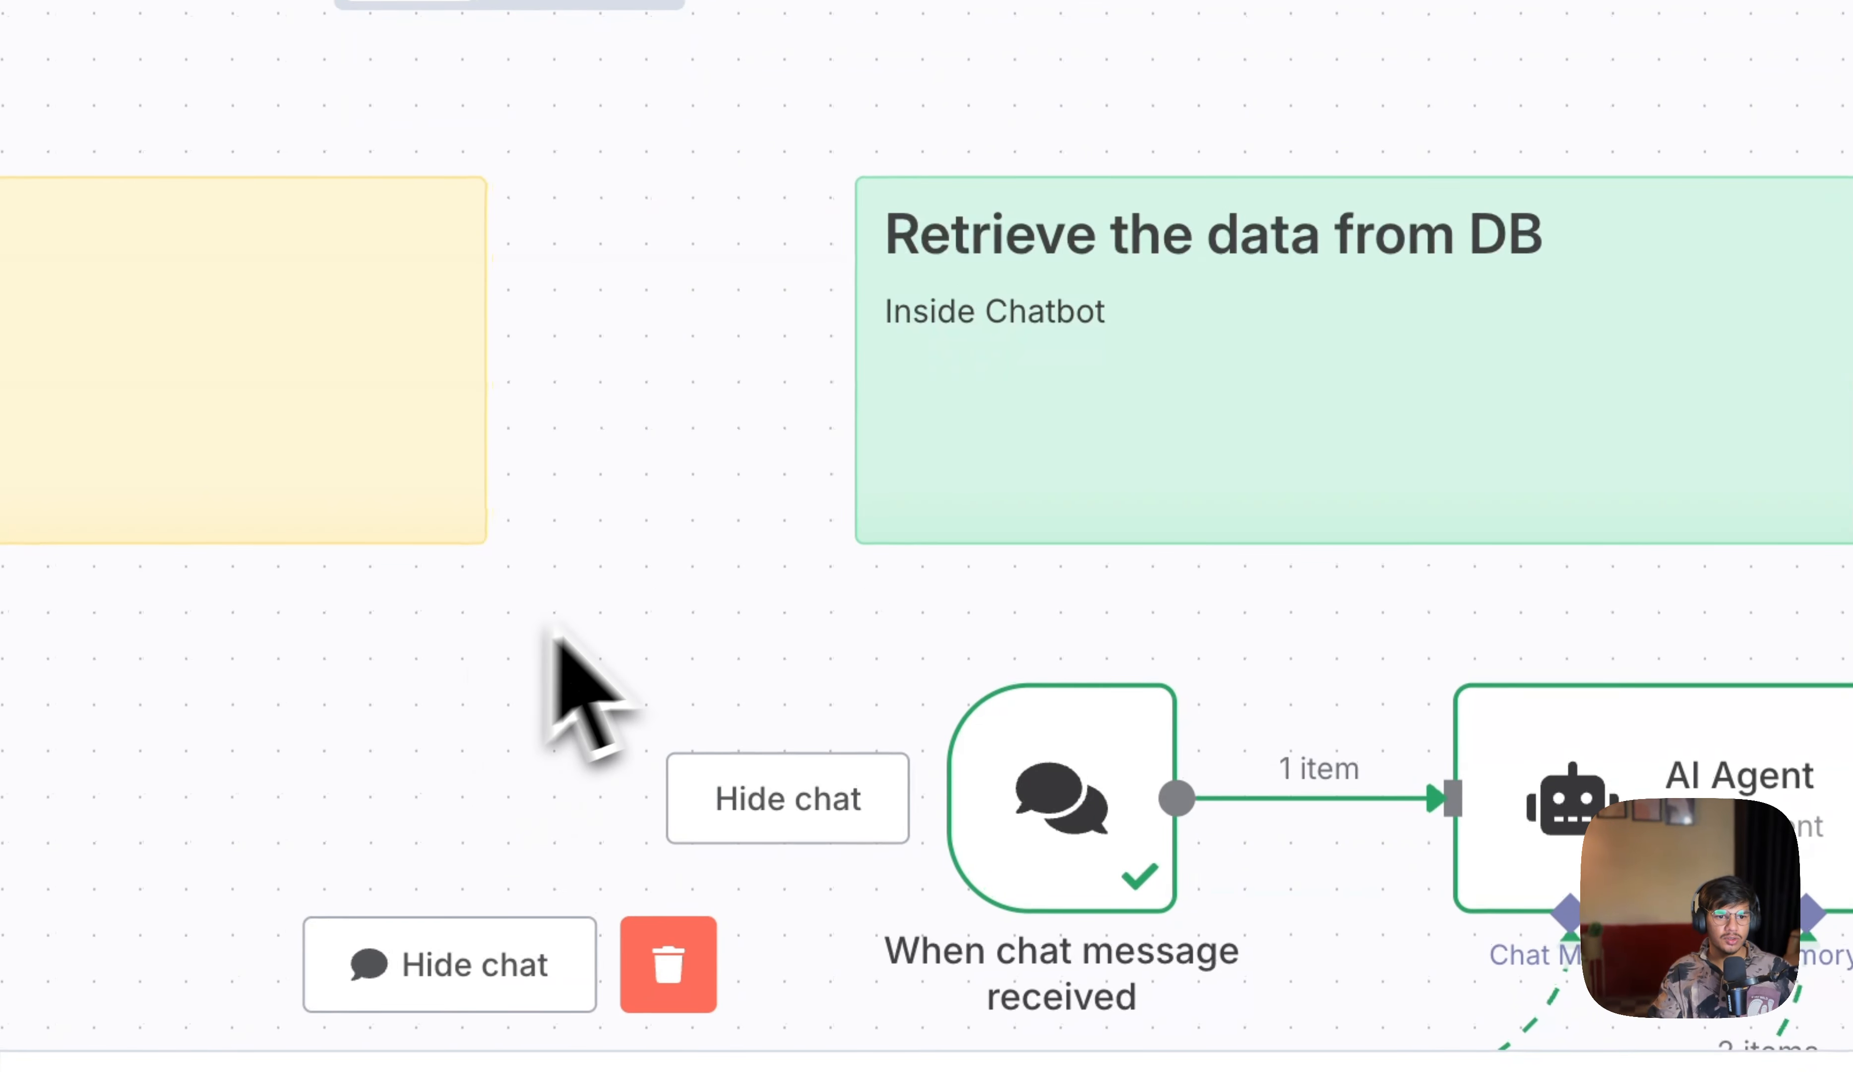
{"action": "scroll", "coordinate": [1061, 464], "scroll_direction": "down", "scroll_amount": 2}
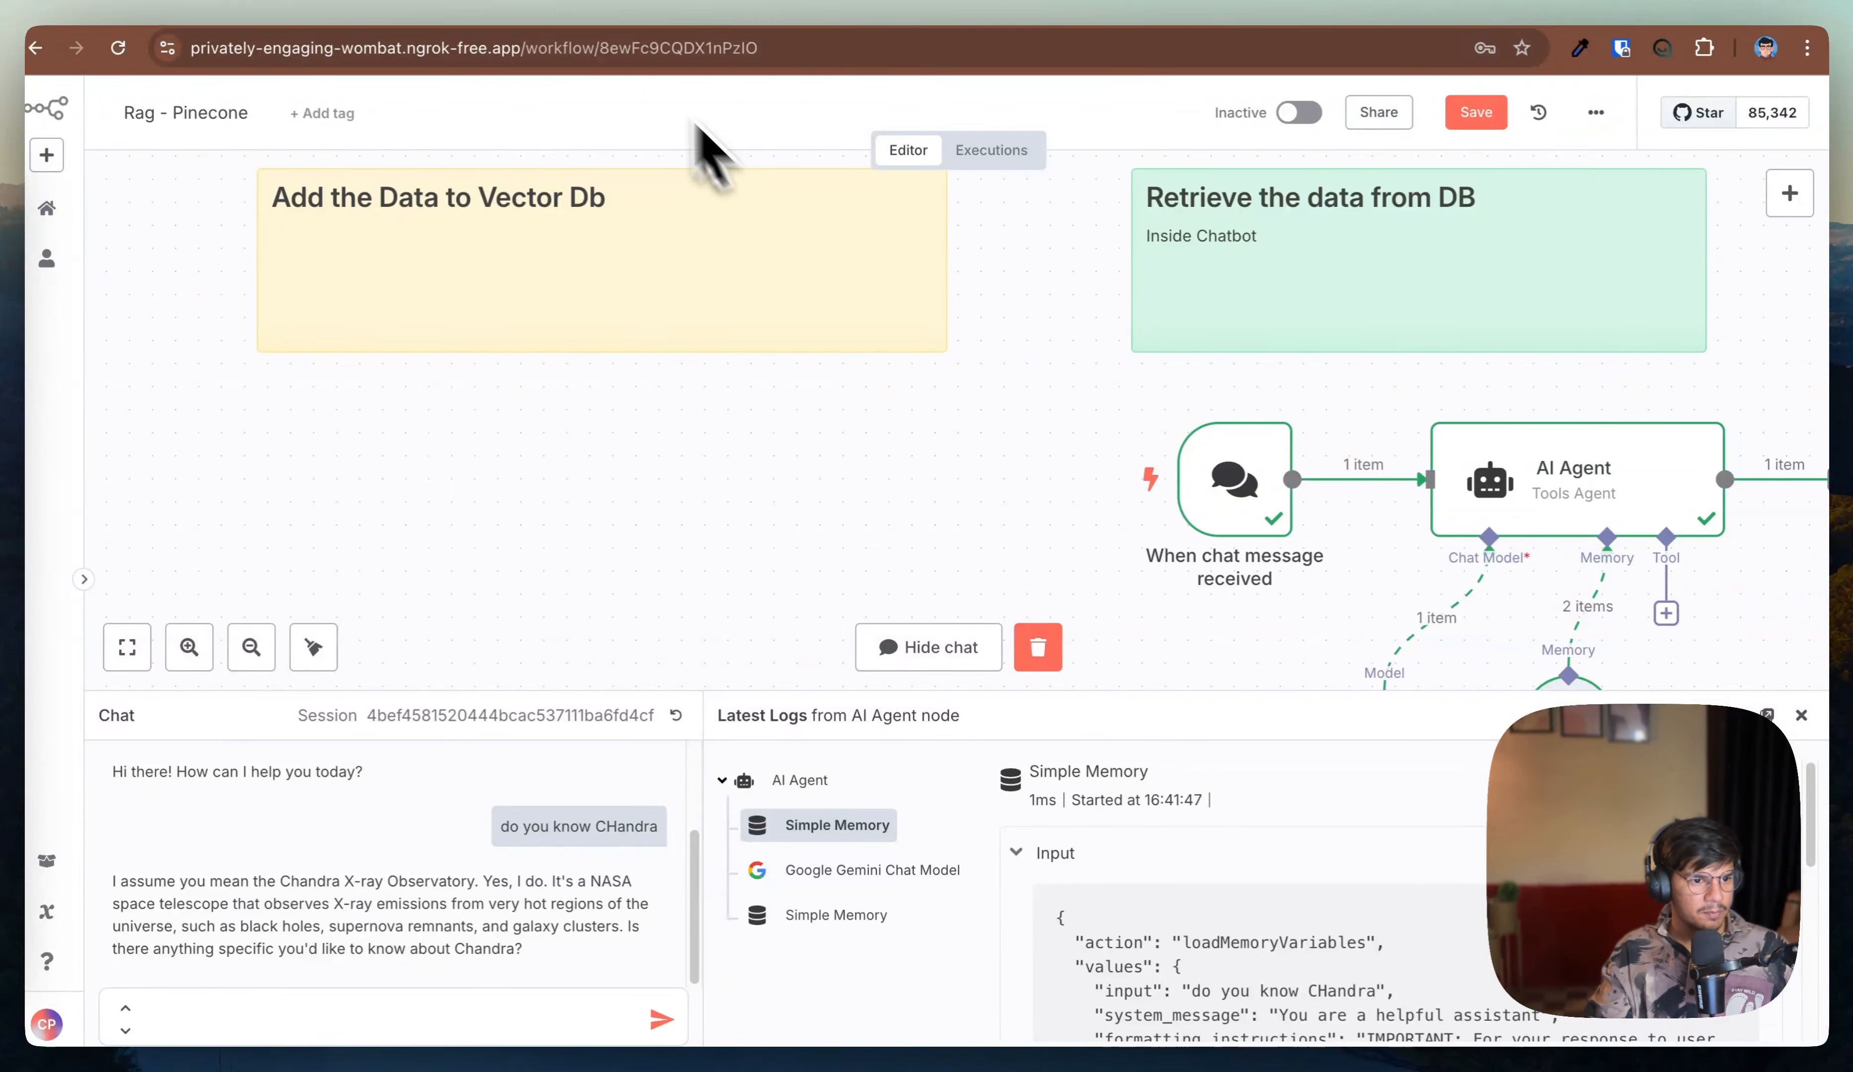
{"action": "scroll", "coordinate": [629, 431], "scroll_direction": "down", "scroll_amount": 2}
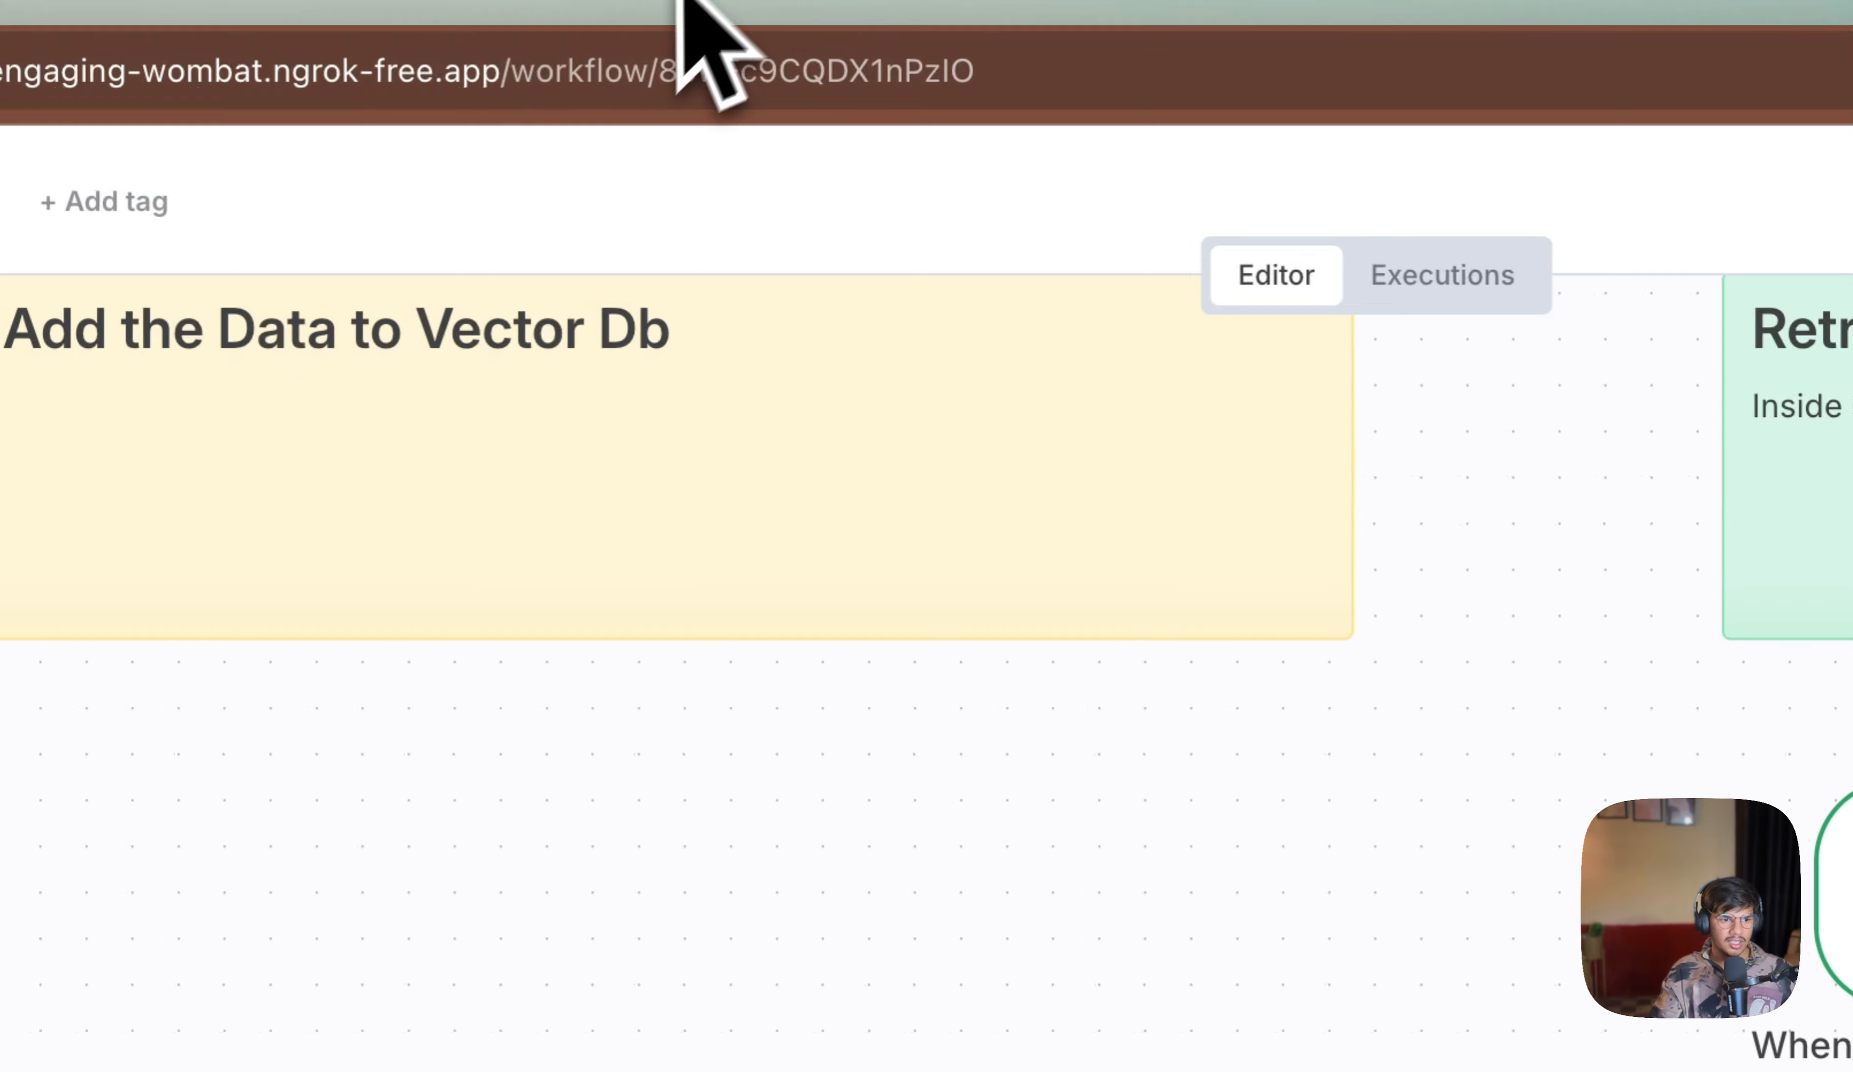
{"action": "scroll", "coordinate": [443, 642], "scroll_direction": "down", "scroll_amount": 5}
{"action": "scroll", "coordinate": [459, 627], "scroll_direction": "up", "scroll_amount": 2}
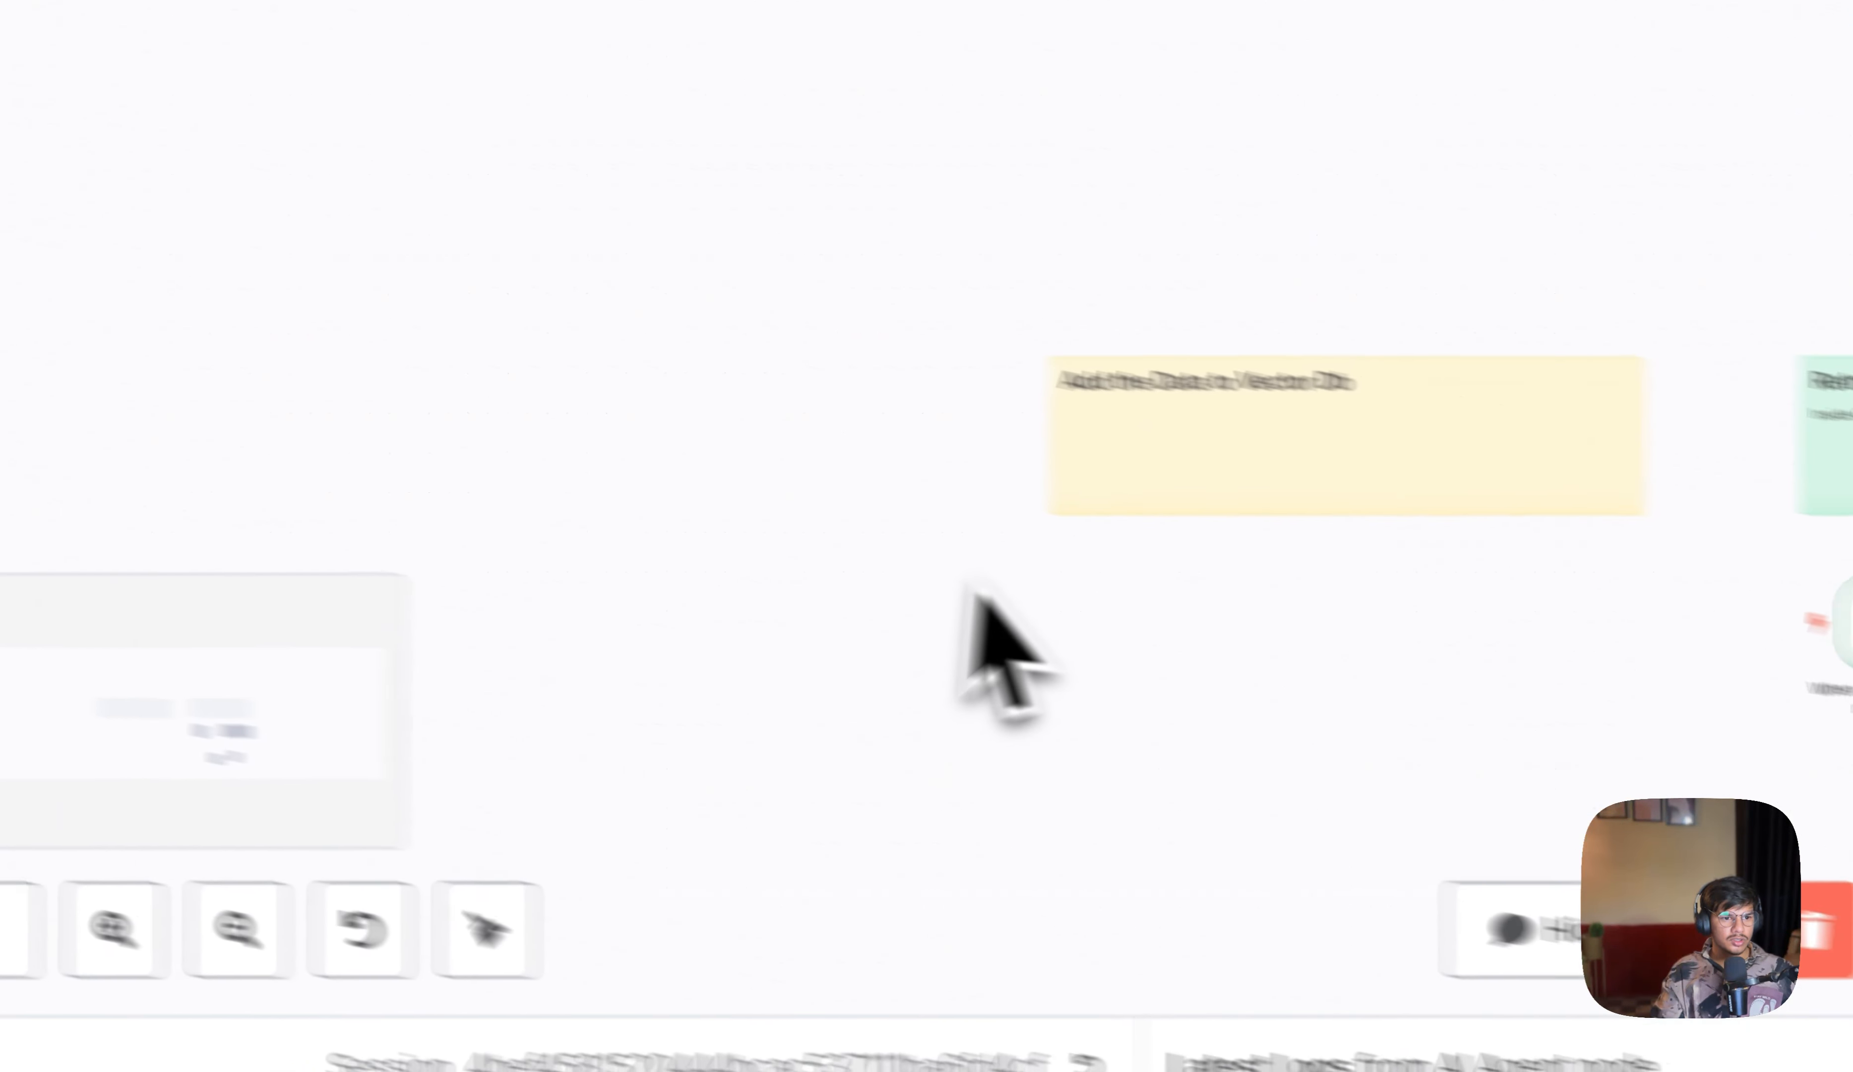
{"action": "scroll", "coordinate": [1132, 586], "scroll_direction": "up", "scroll_amount": 2}
{"action": "scroll", "coordinate": [1132, 585], "scroll_direction": "down", "scroll_amount": 3}
{"action": "scroll", "coordinate": [1132, 585], "scroll_direction": "up", "scroll_amount": 3}
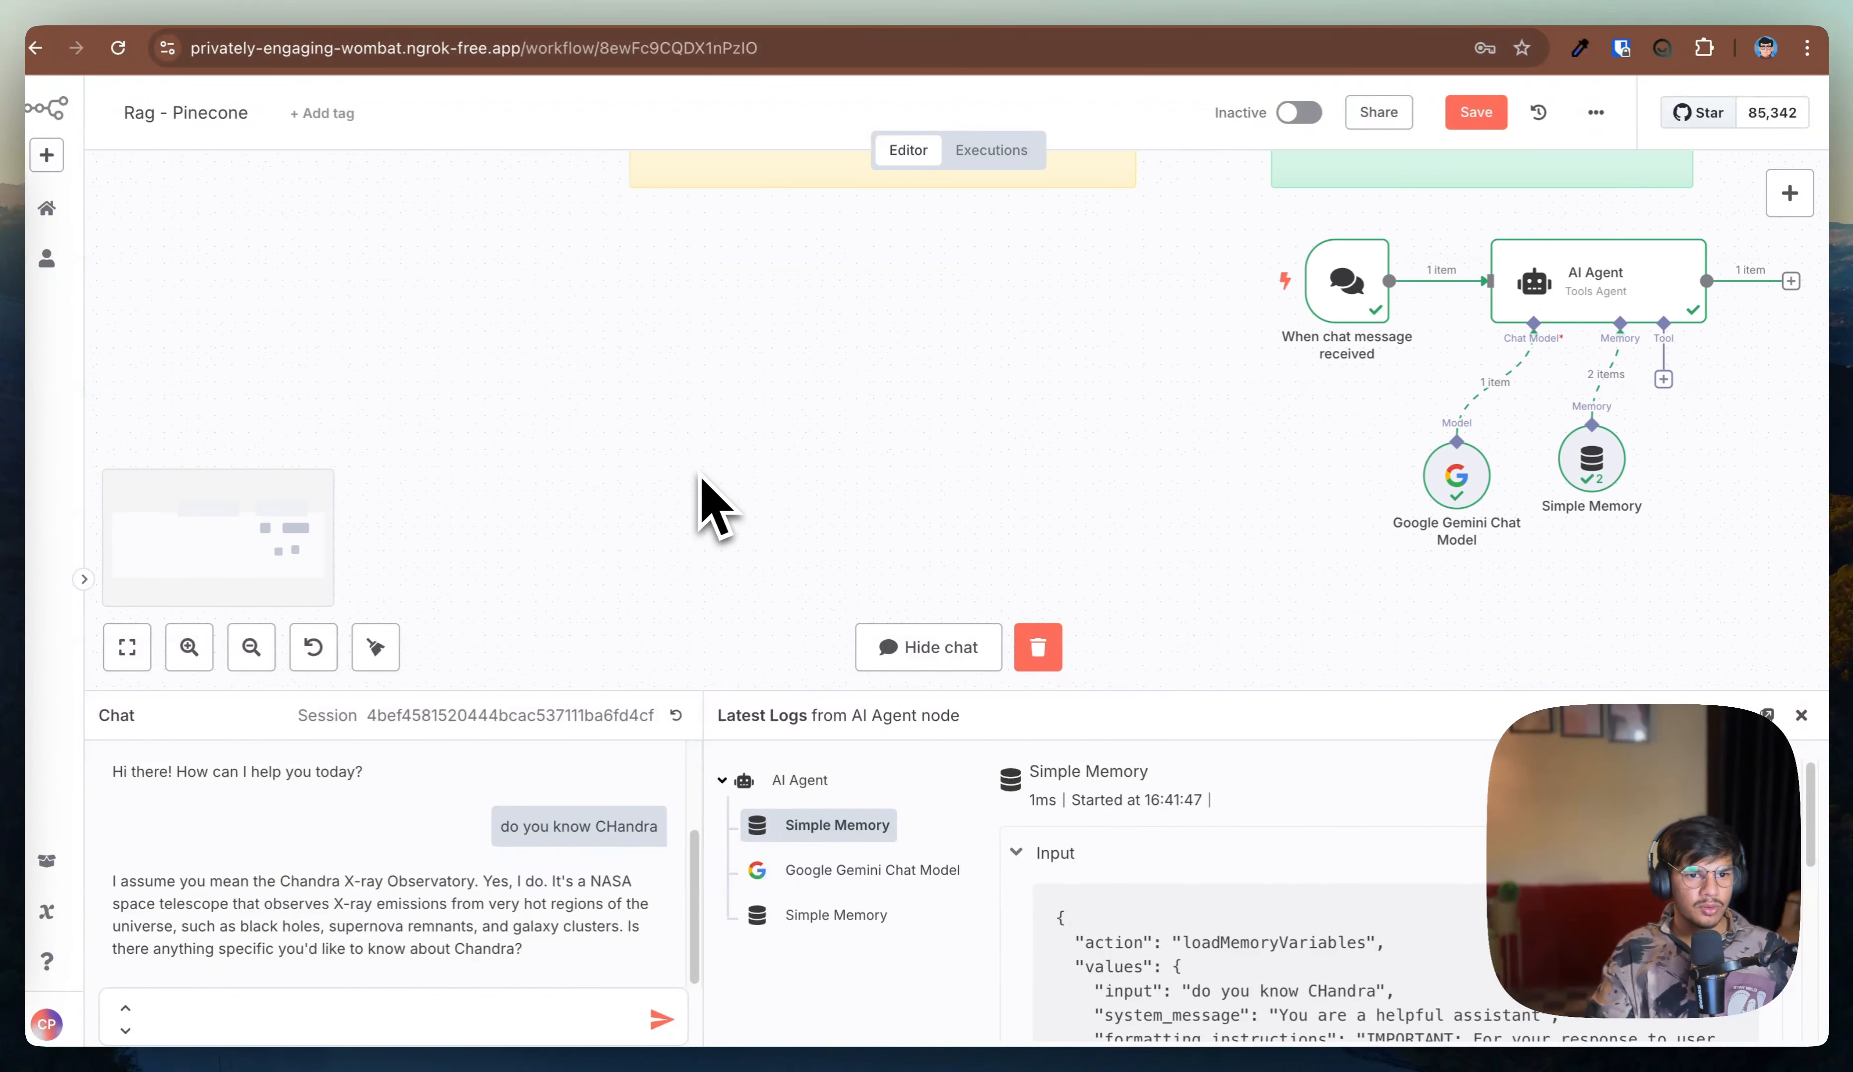
{"action": "scroll", "coordinate": [710, 508], "scroll_direction": "up", "scroll_amount": 3}
{"action": "scroll", "coordinate": [710, 508], "scroll_direction": "up", "scroll_amount": 1}
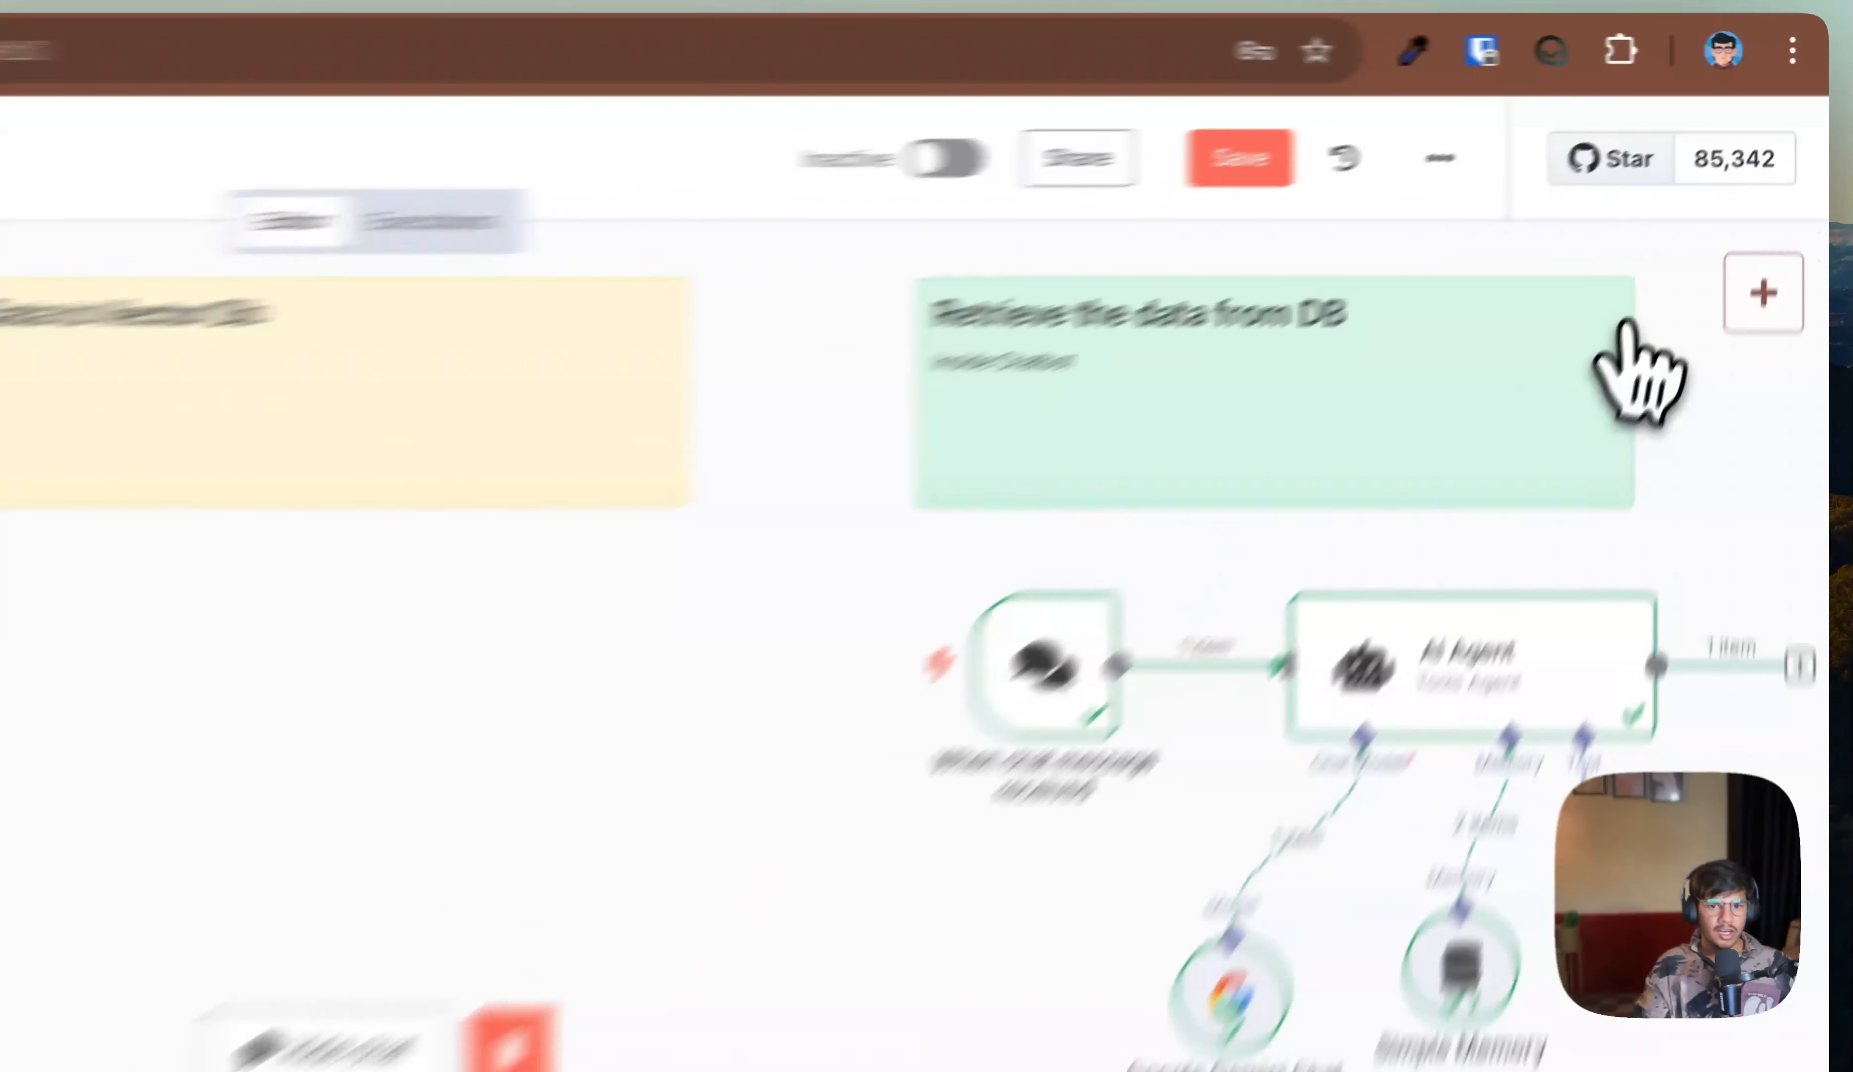
{"action": "left_click", "coordinate": [1790, 193]}
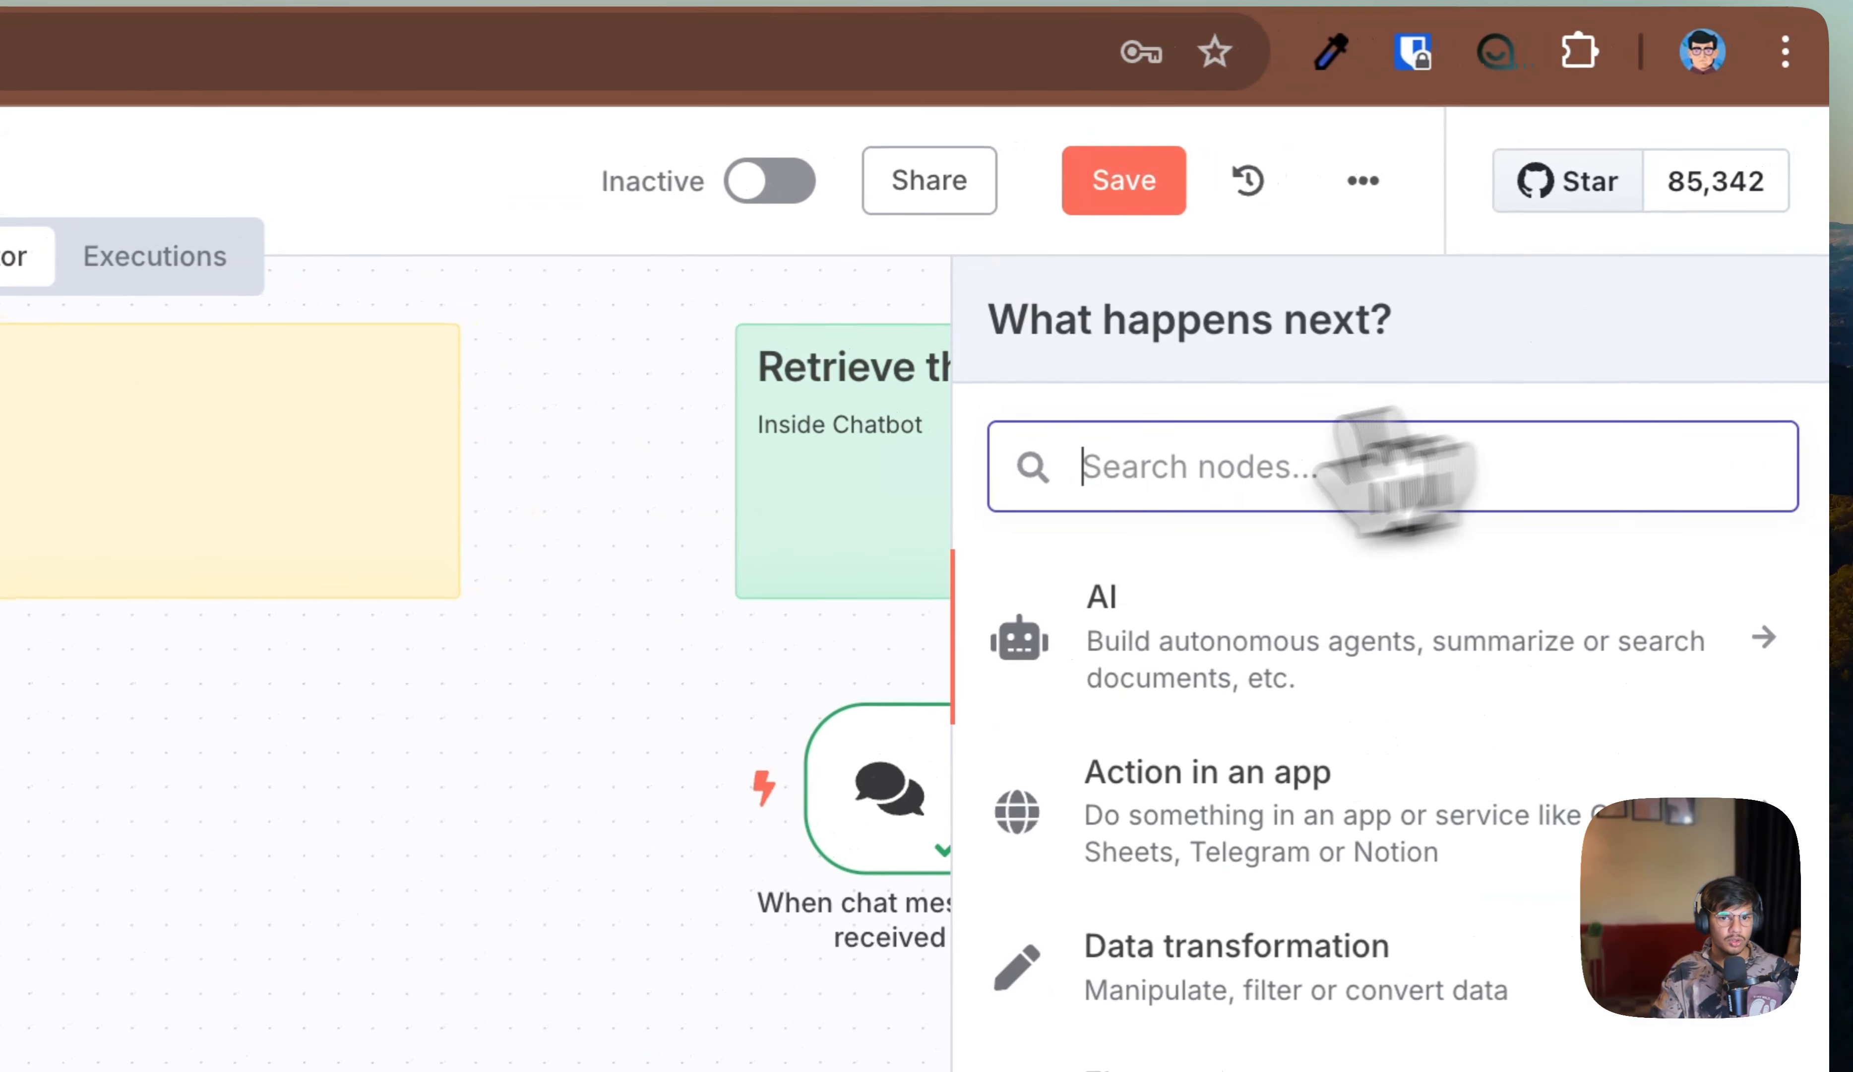
{"action": "type", "text": "drive"}
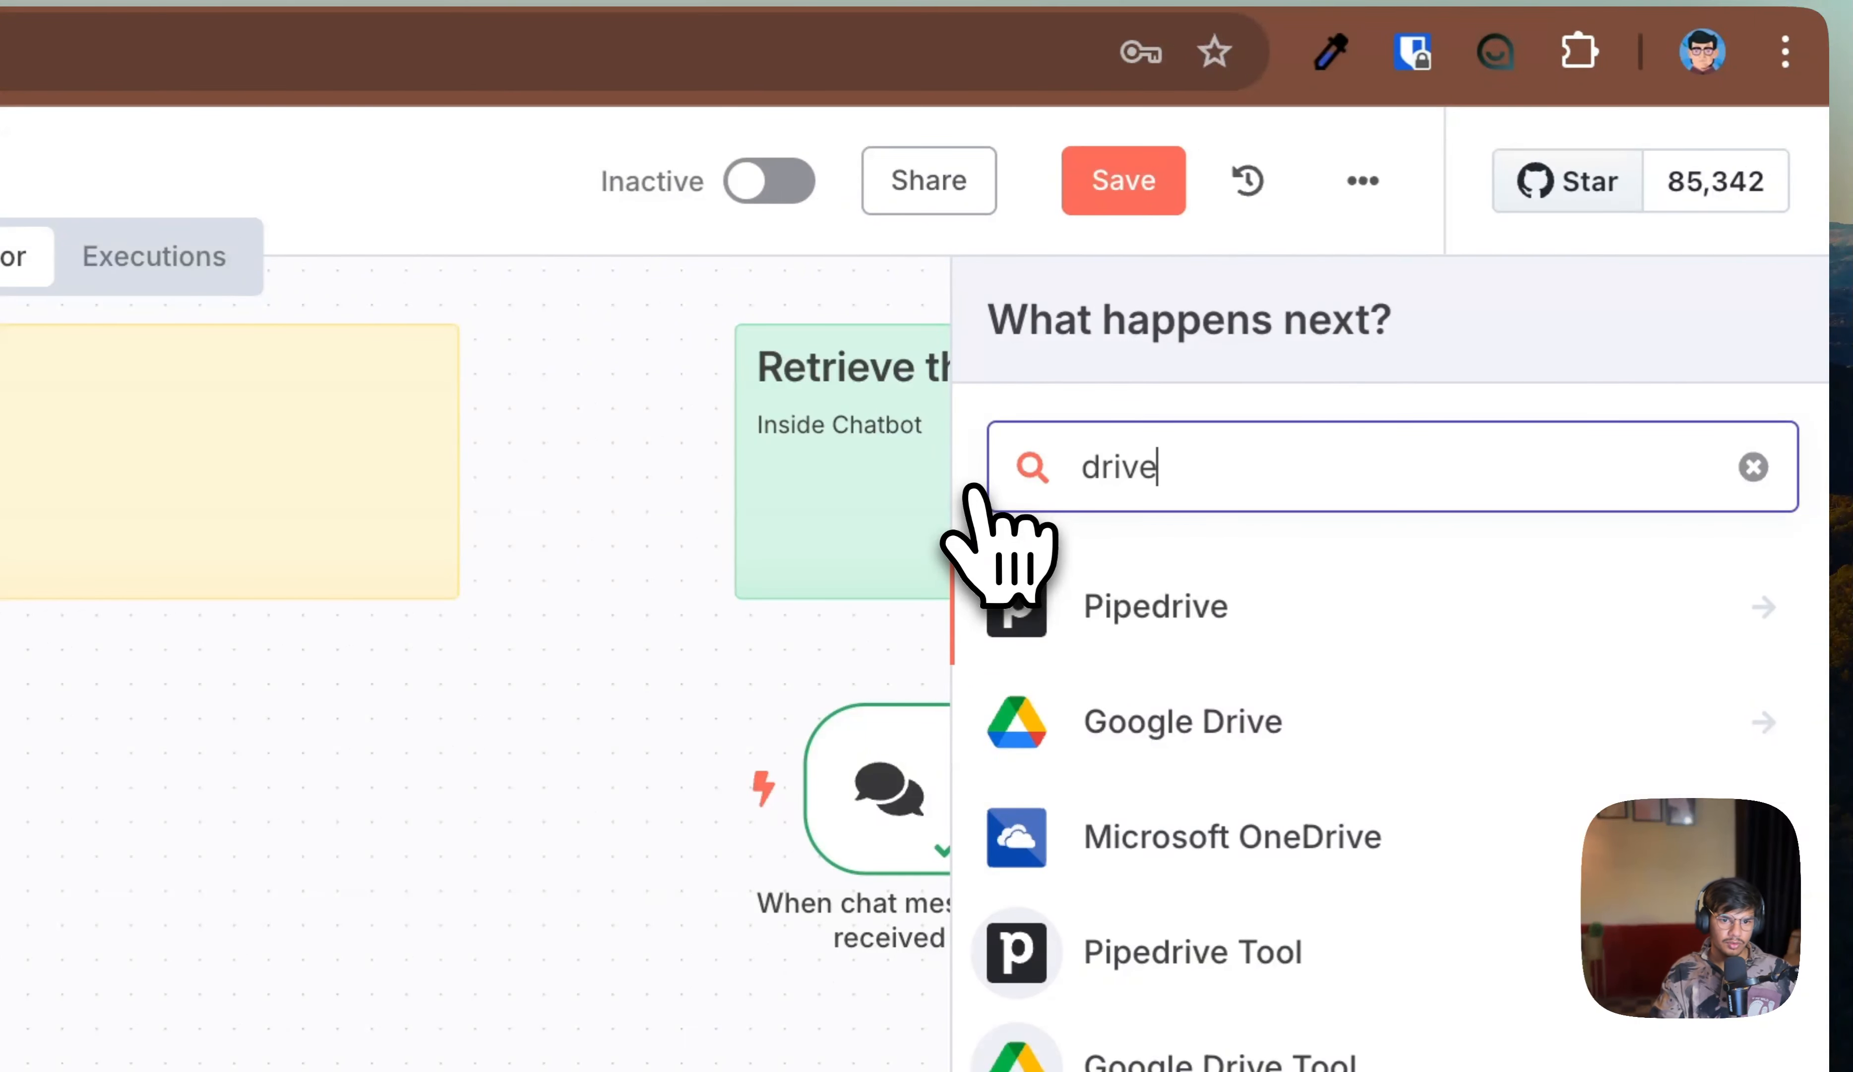
{"action": "left_click", "coordinate": [1338, 717]}
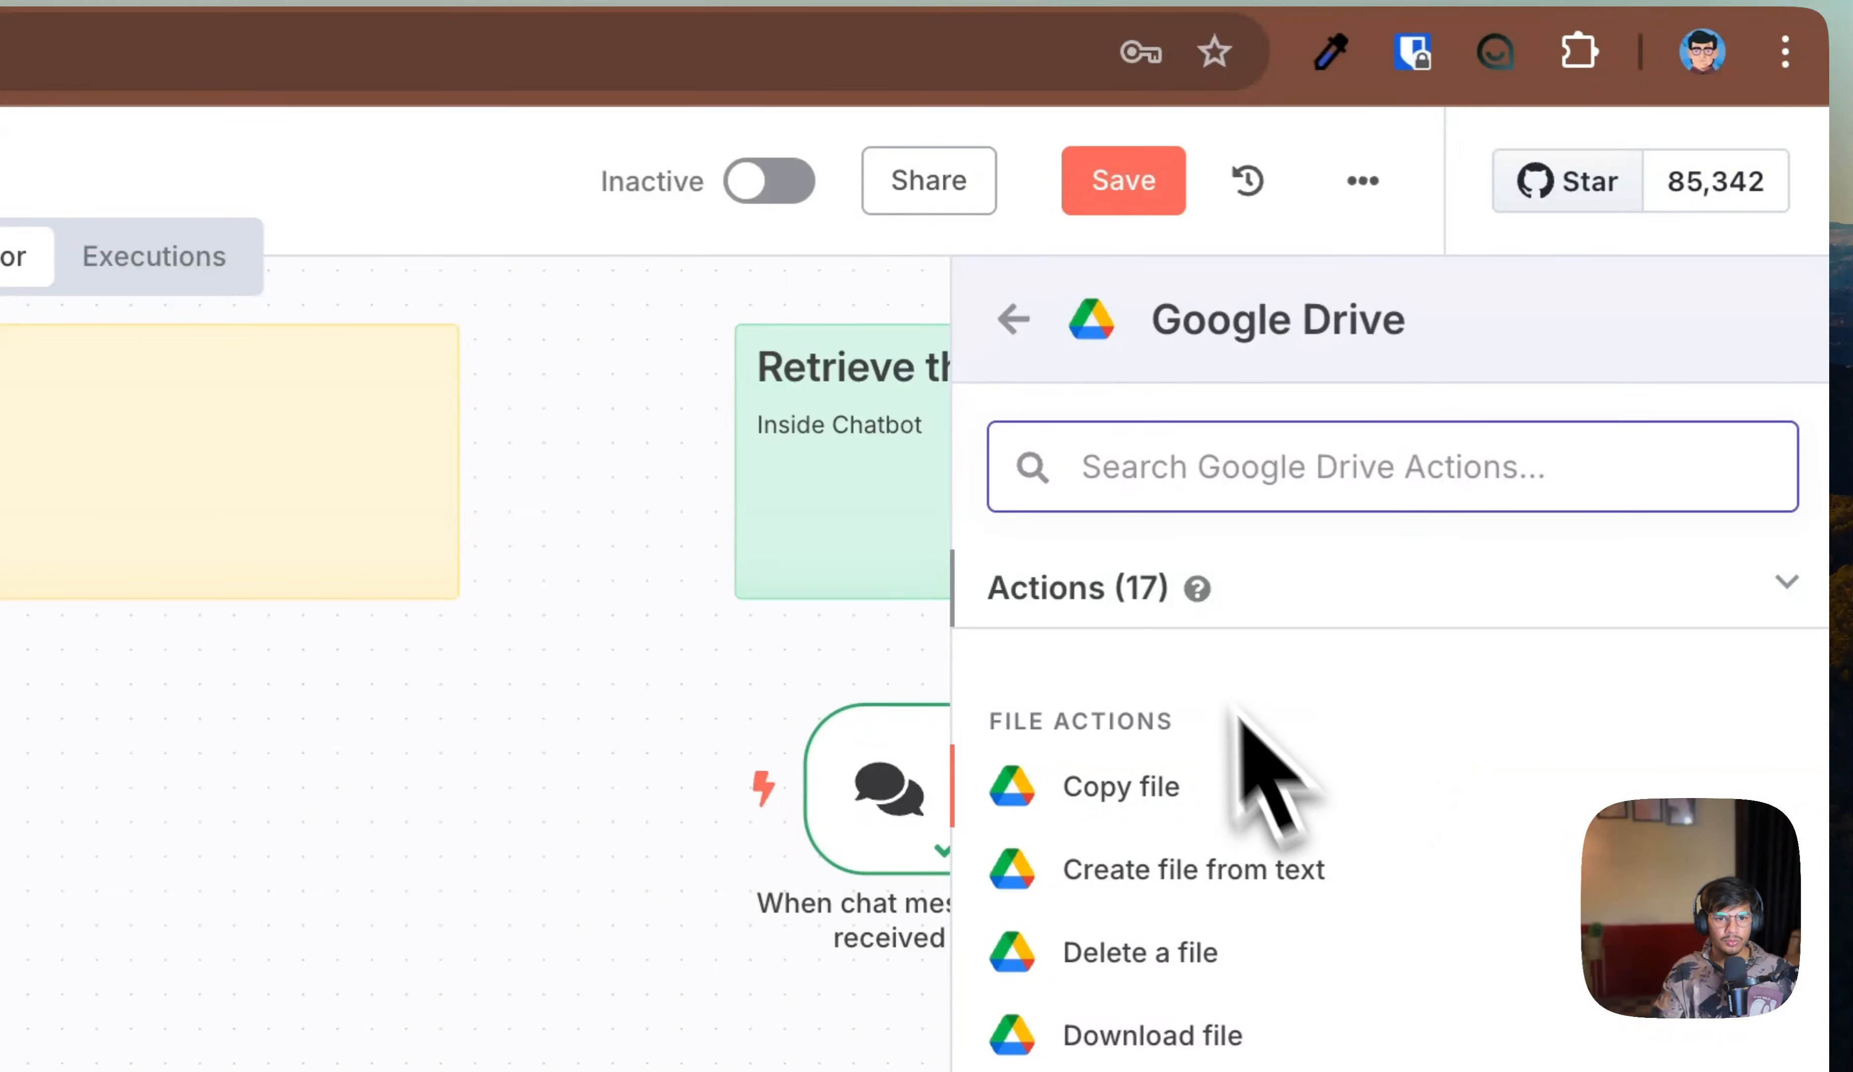
{"action": "left_click", "coordinate": [1016, 321]}
{"action": "left_click", "coordinate": [226, 791]}
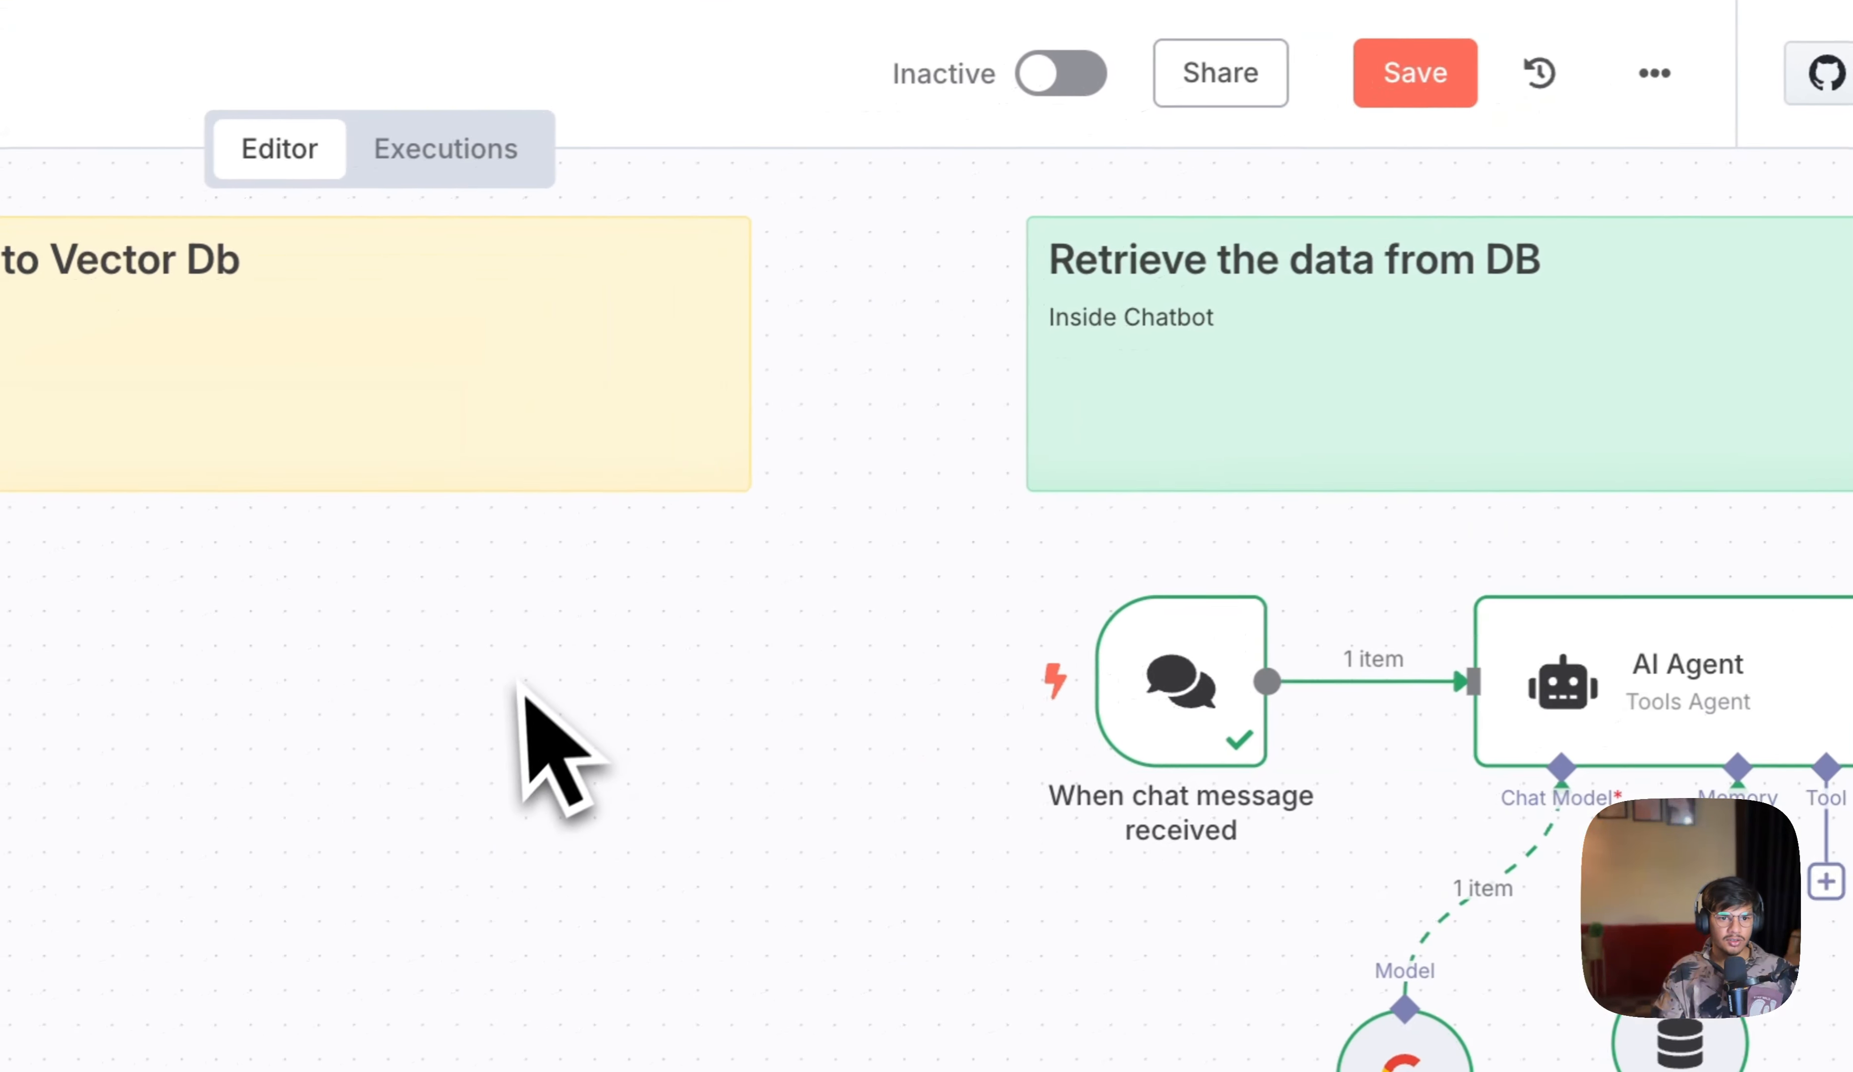
Step: Add a Google Drive trigger that fires on changes involving a specific folder
{"action": "left_click", "coordinate": [1756, 190]}
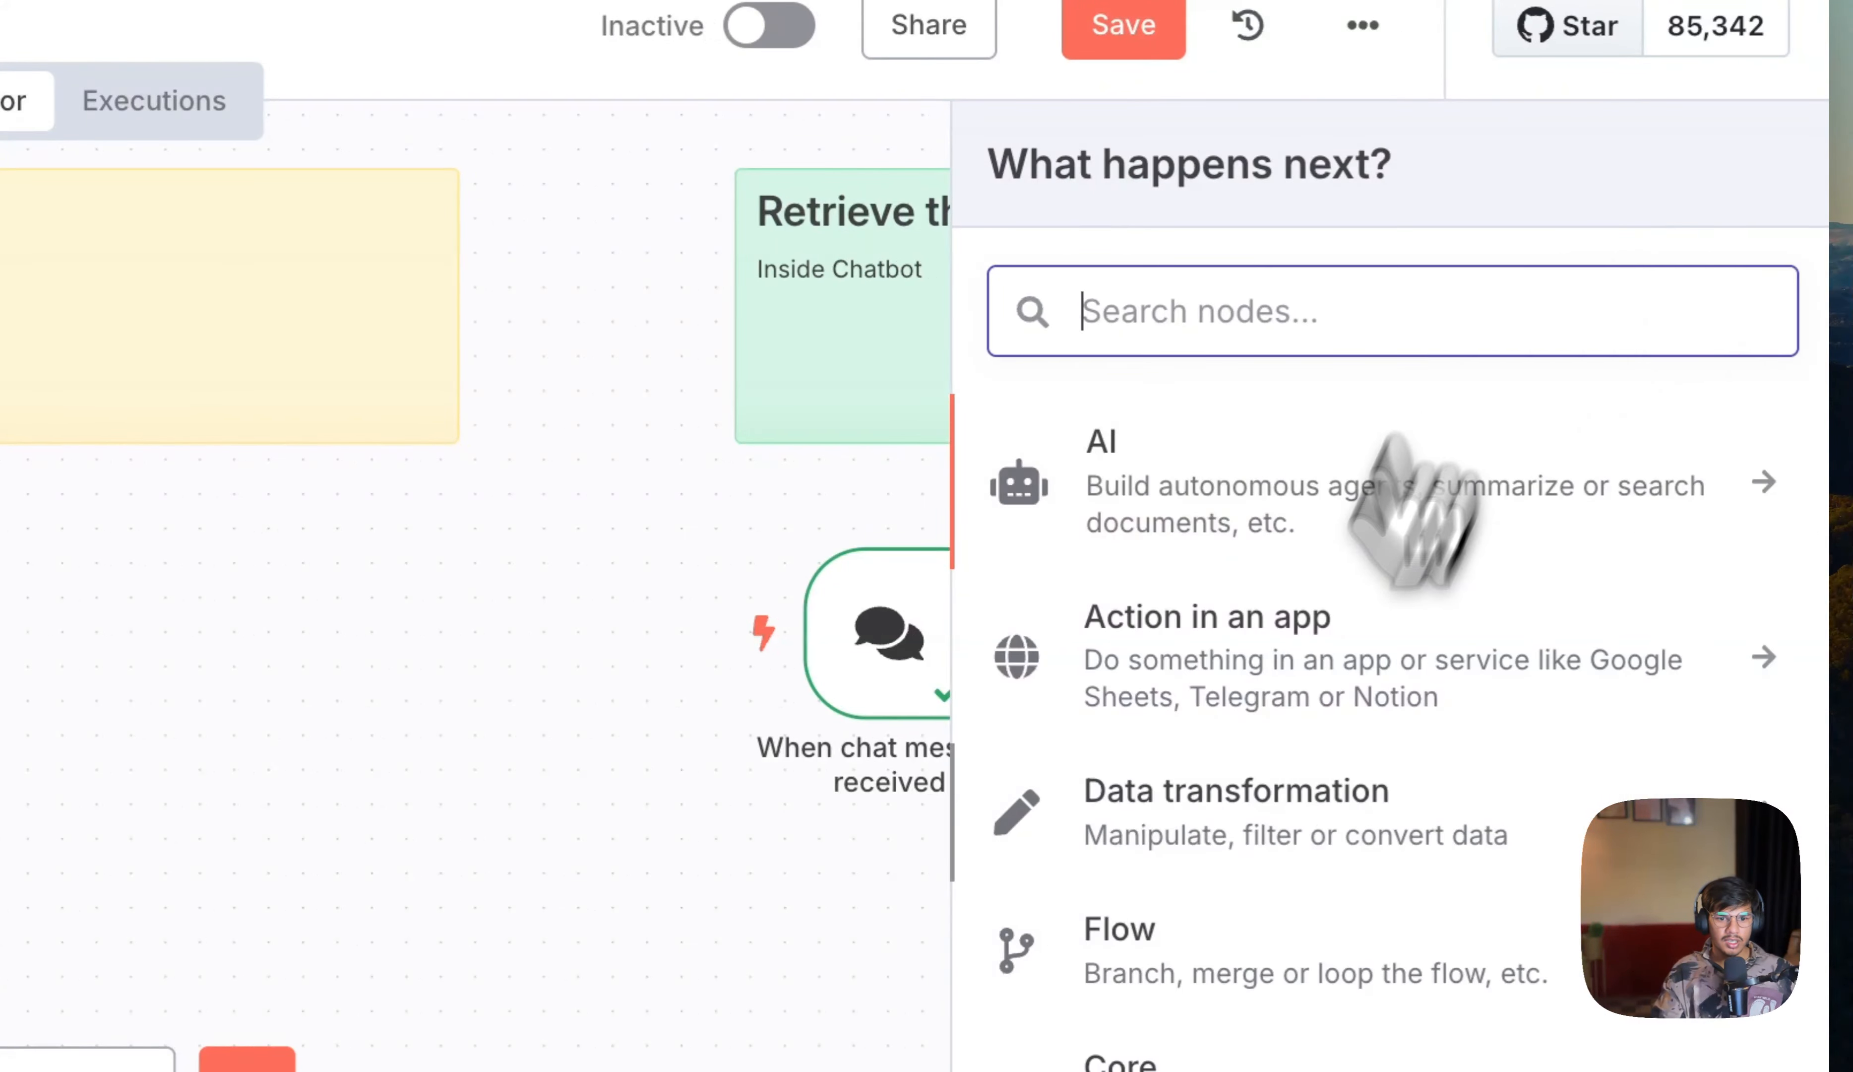
{"action": "left_click", "coordinate": [1187, 919]}
{"action": "type", "text": "d"}
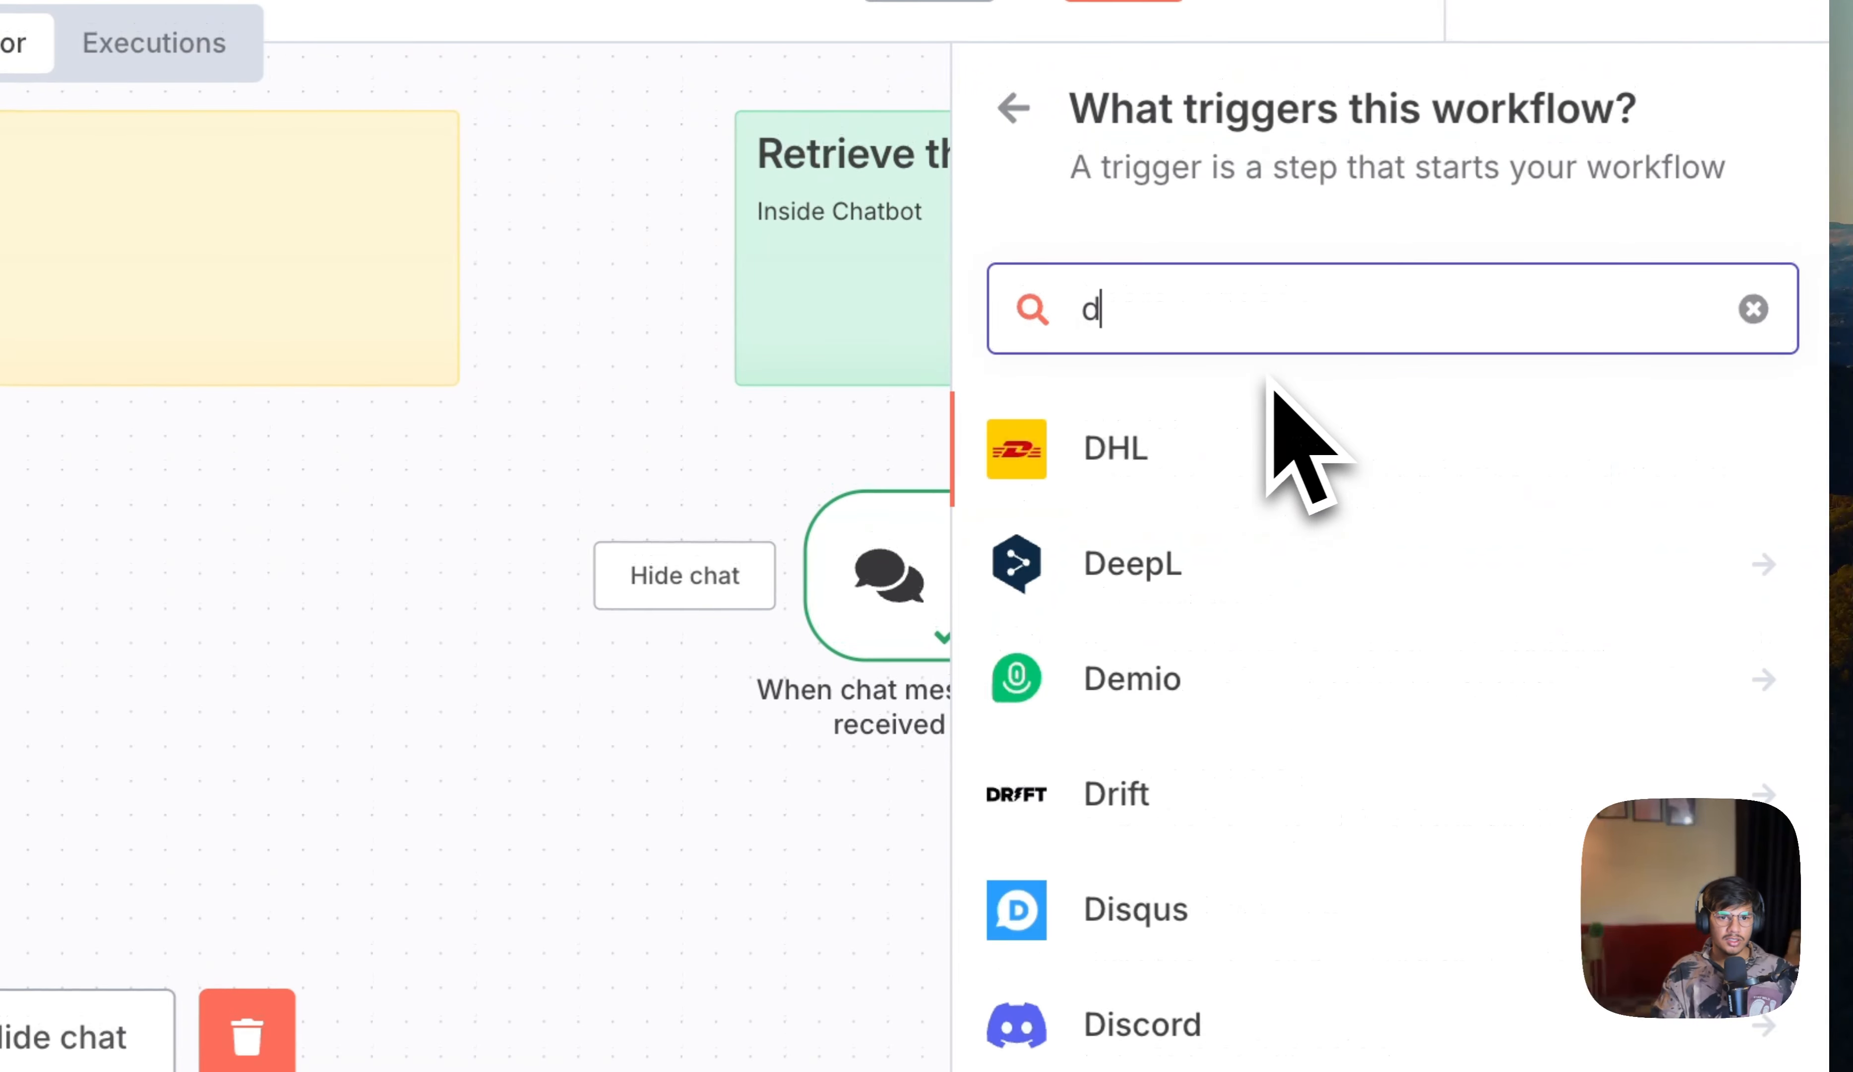
{"action": "type", "text": "rive"}
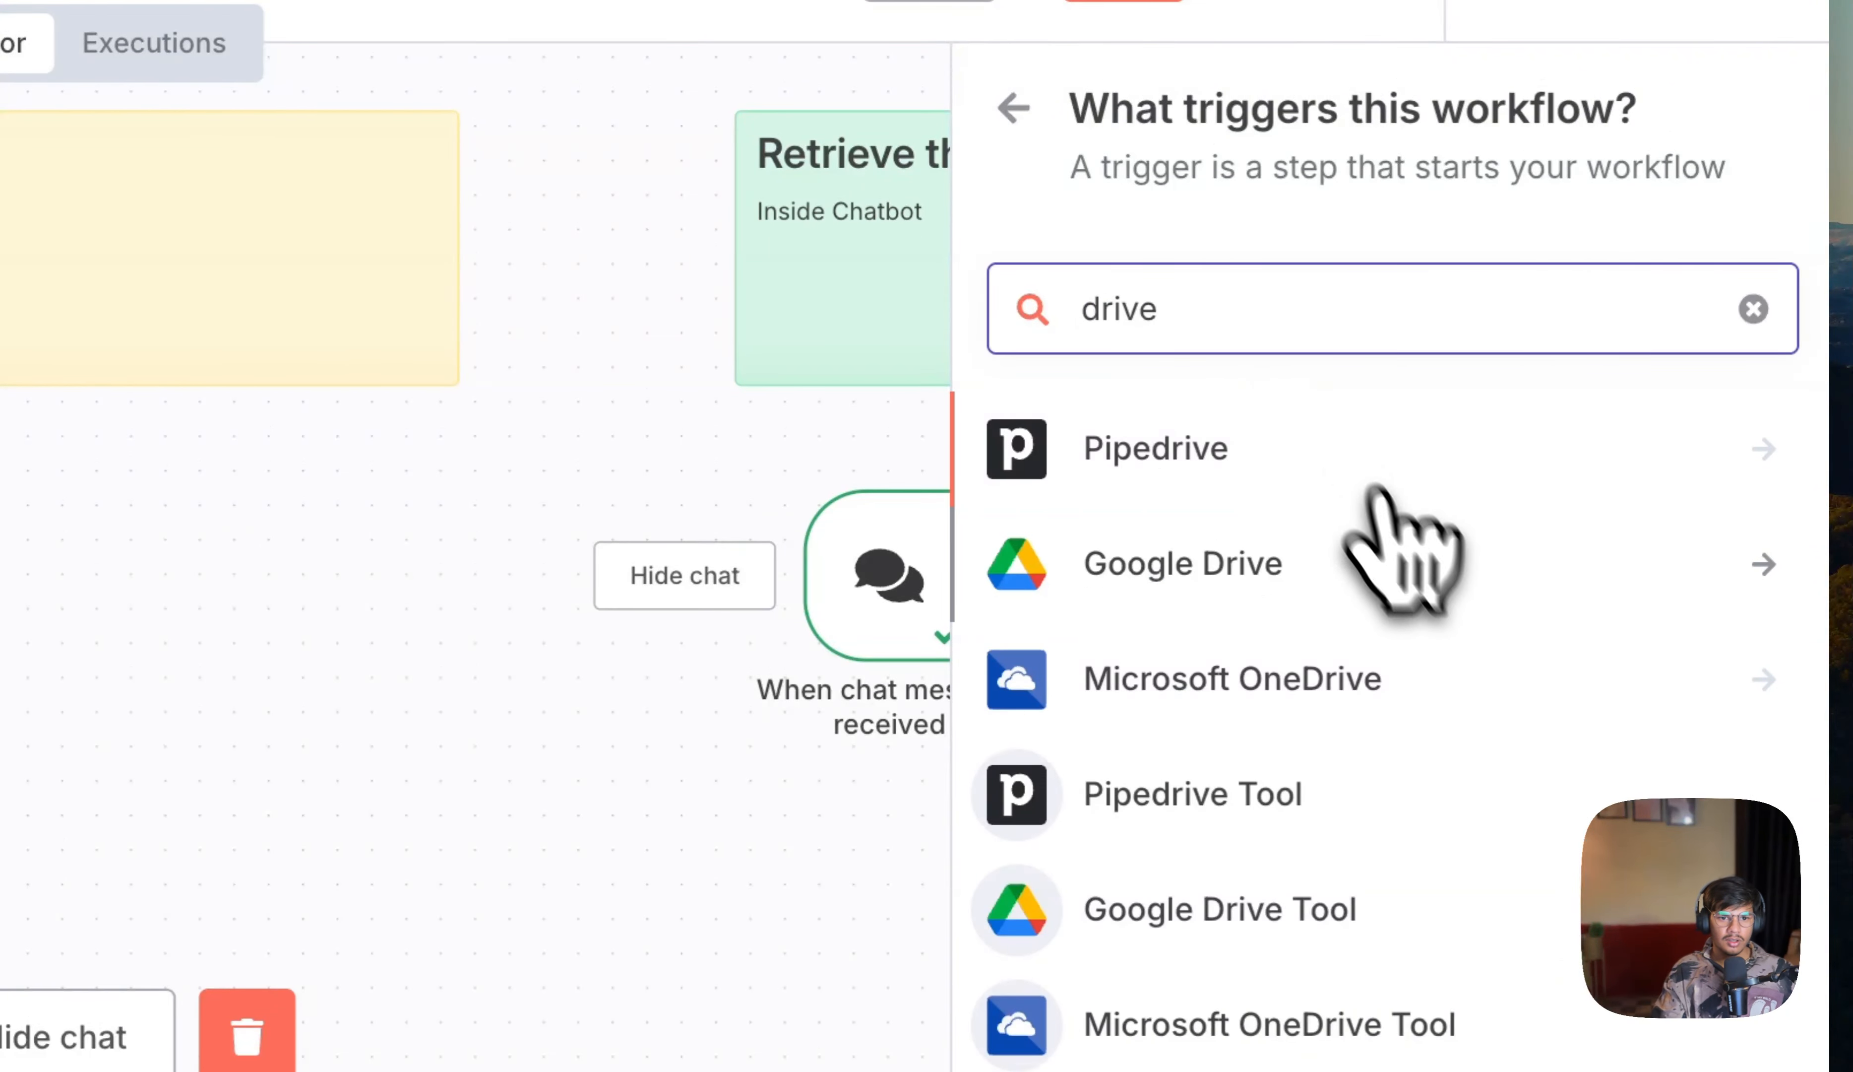
{"action": "left_click", "coordinate": [1405, 563]}
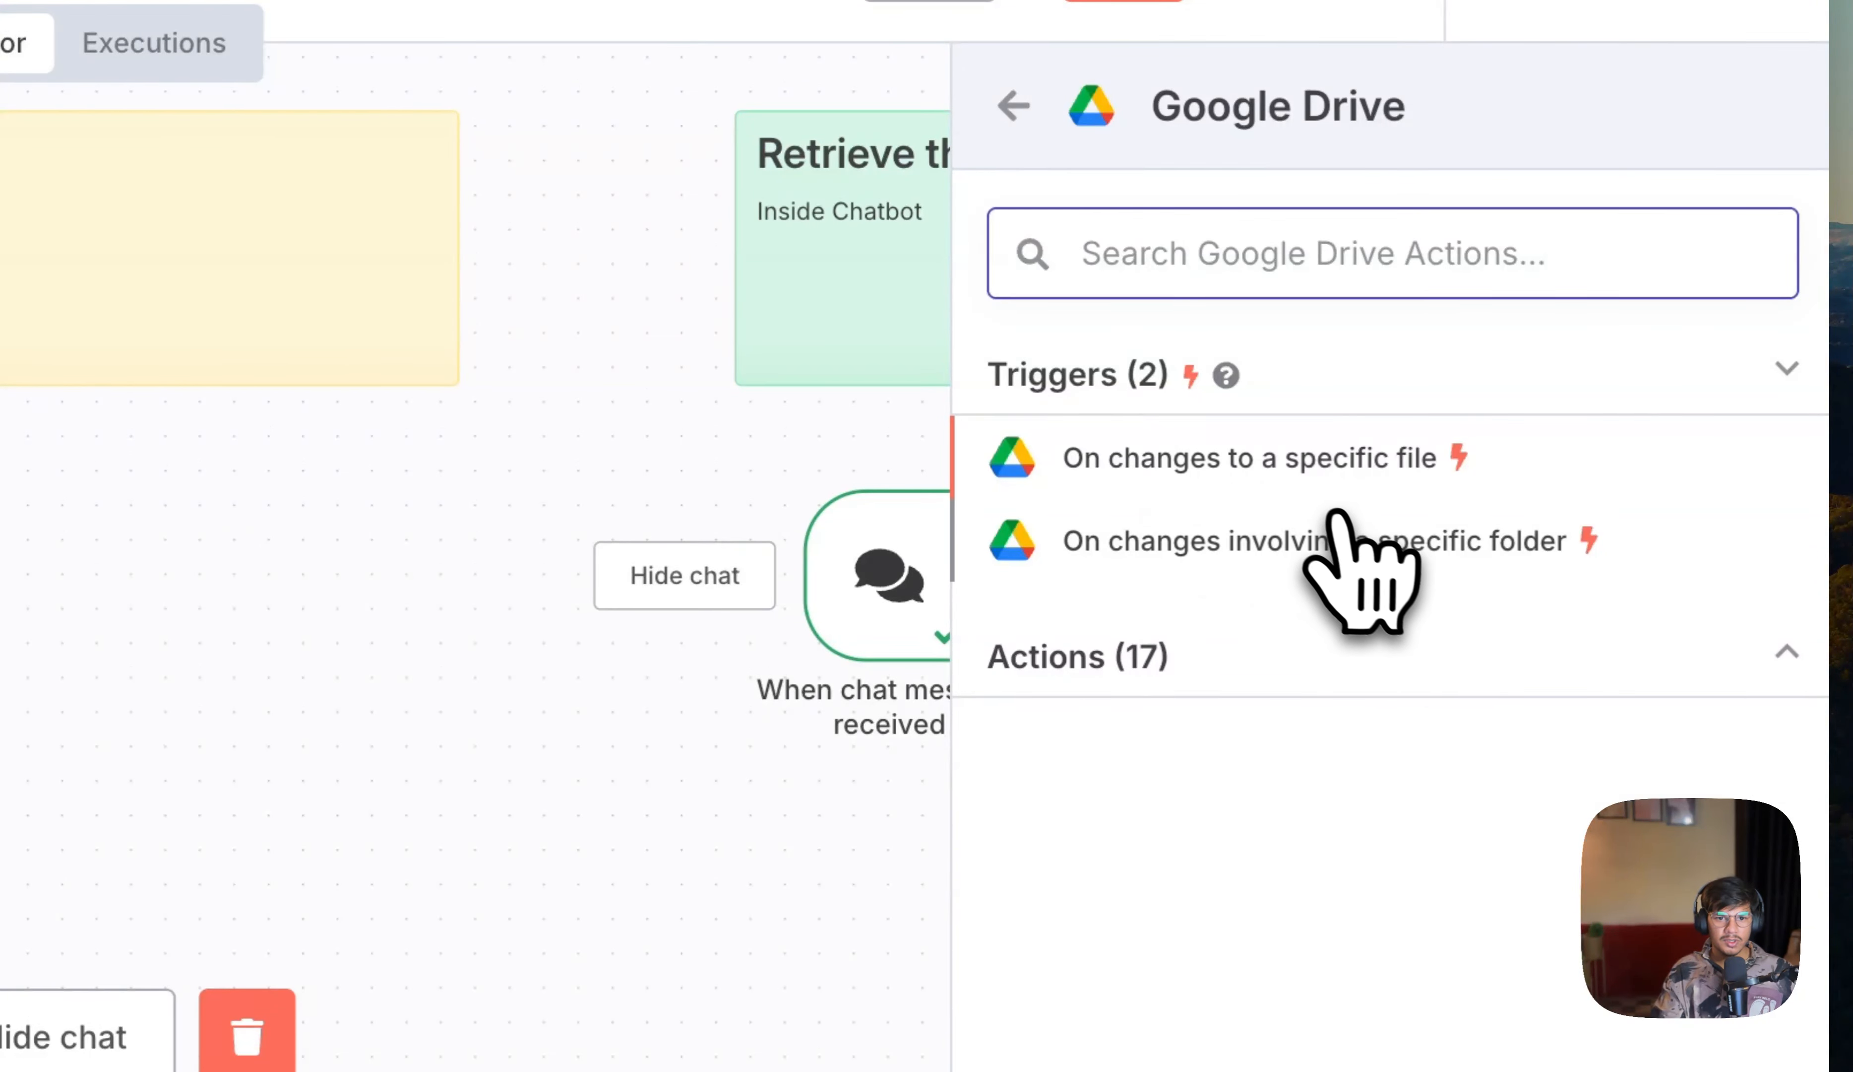
{"action": "left_click", "coordinate": [1377, 558]}
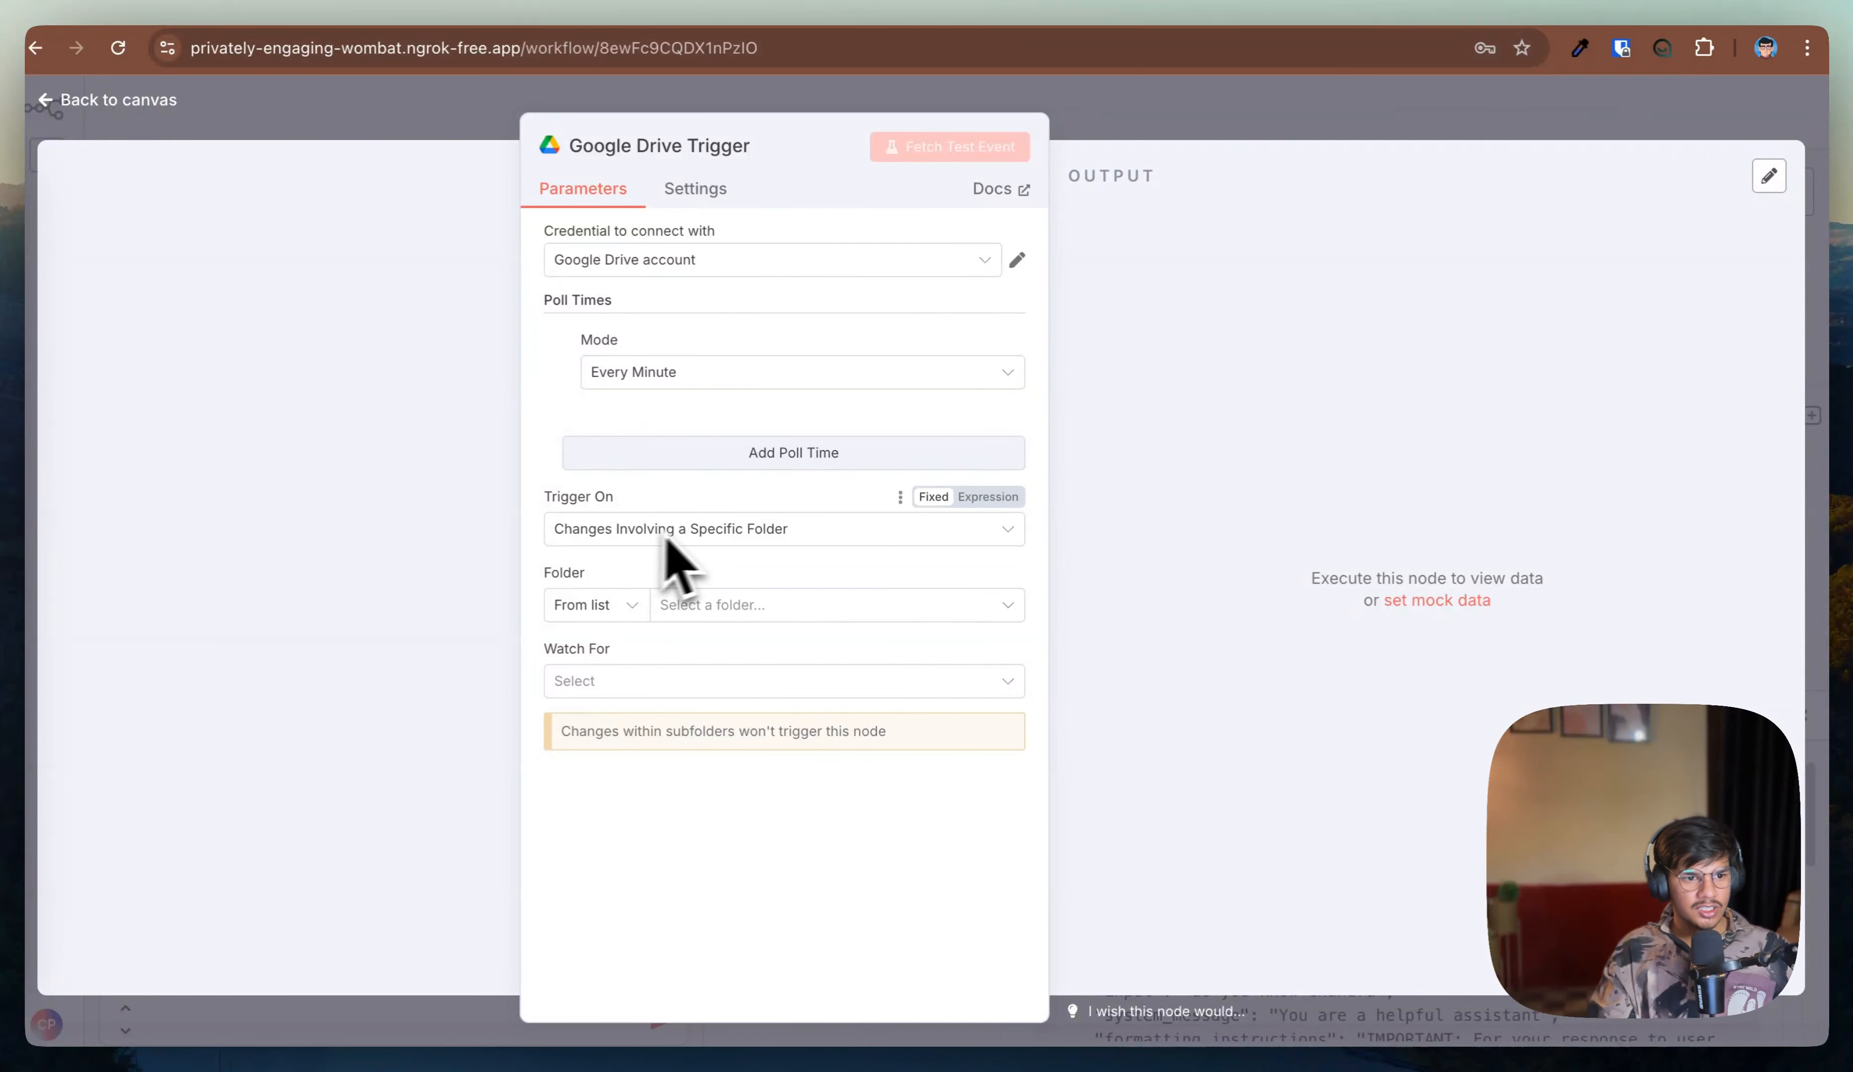
Step: Review the Google Drive API credentials in Google Cloud Console and the n8n Google Drive Trigger docs
{"action": "left_click", "coordinate": [703, 254]}
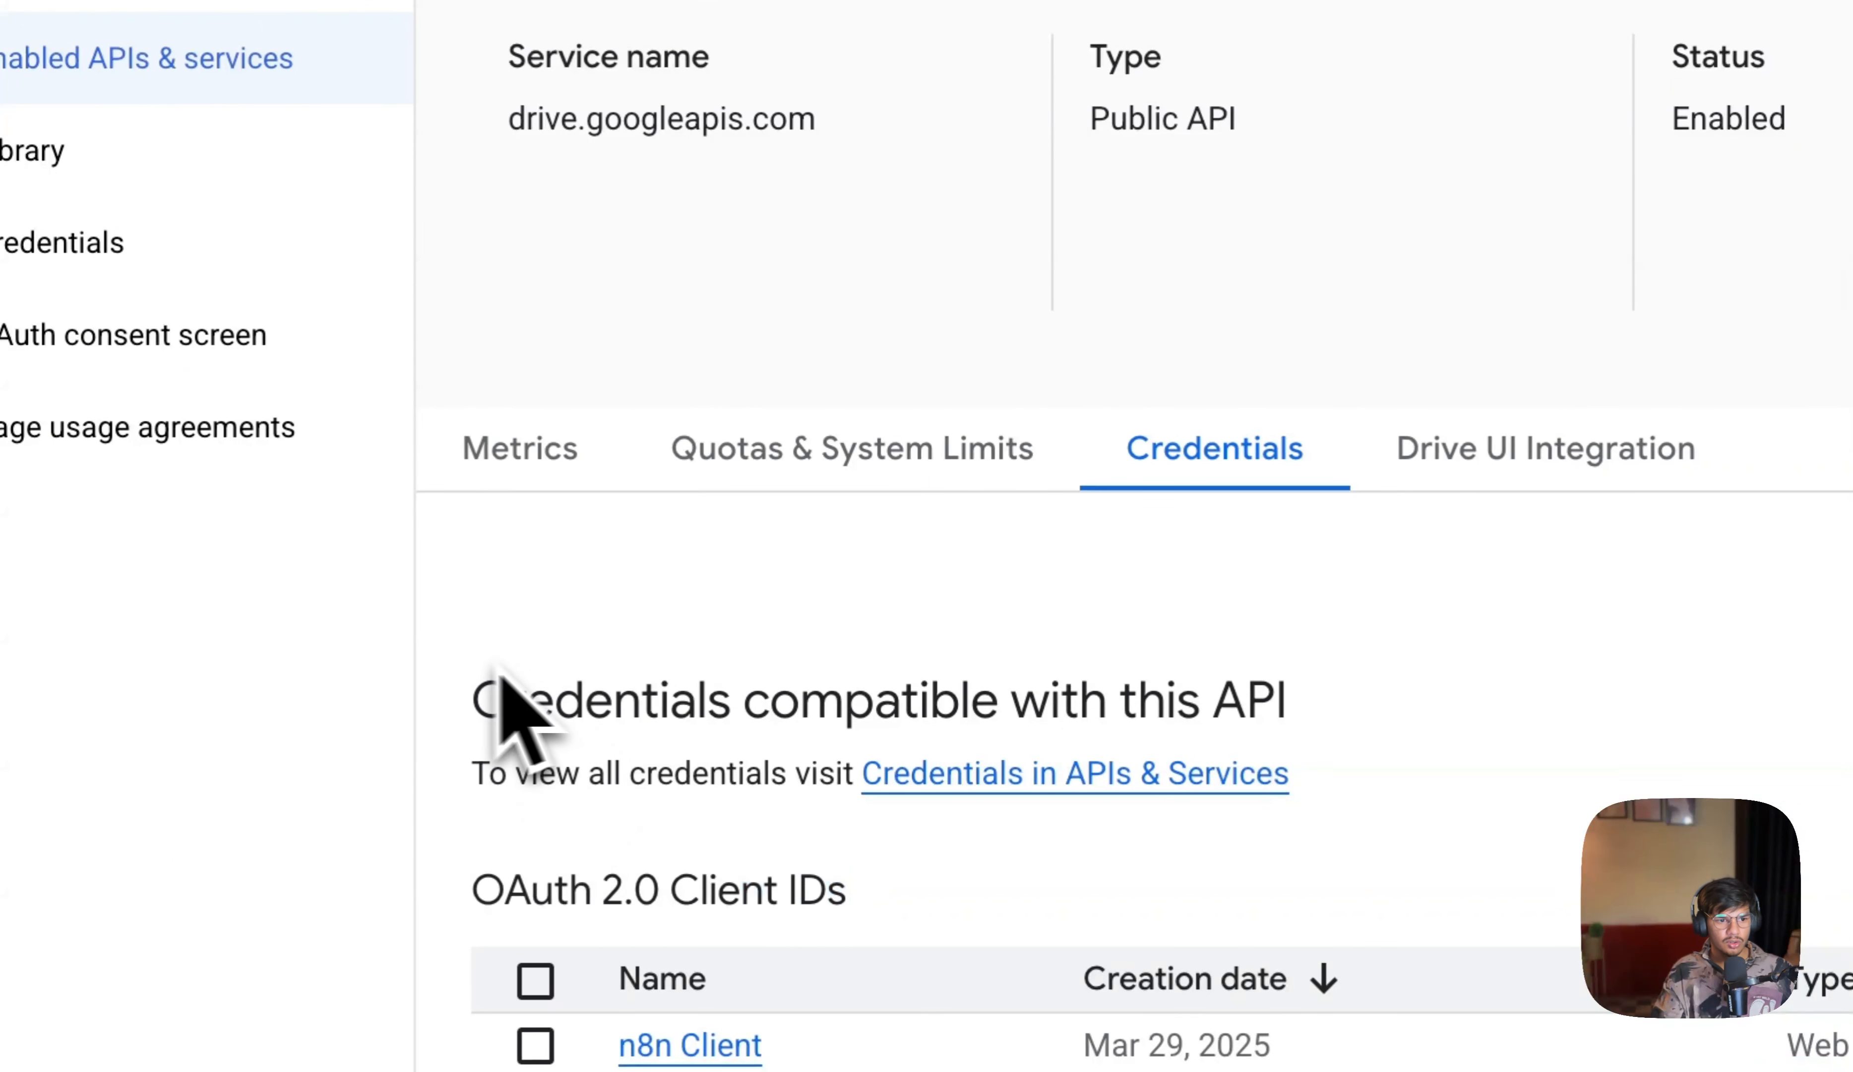
{"action": "left_click_drag", "start_coordinate": [534, 817], "coordinate": [1503, 889]}
{"action": "left_click", "coordinate": [1379, 466]}
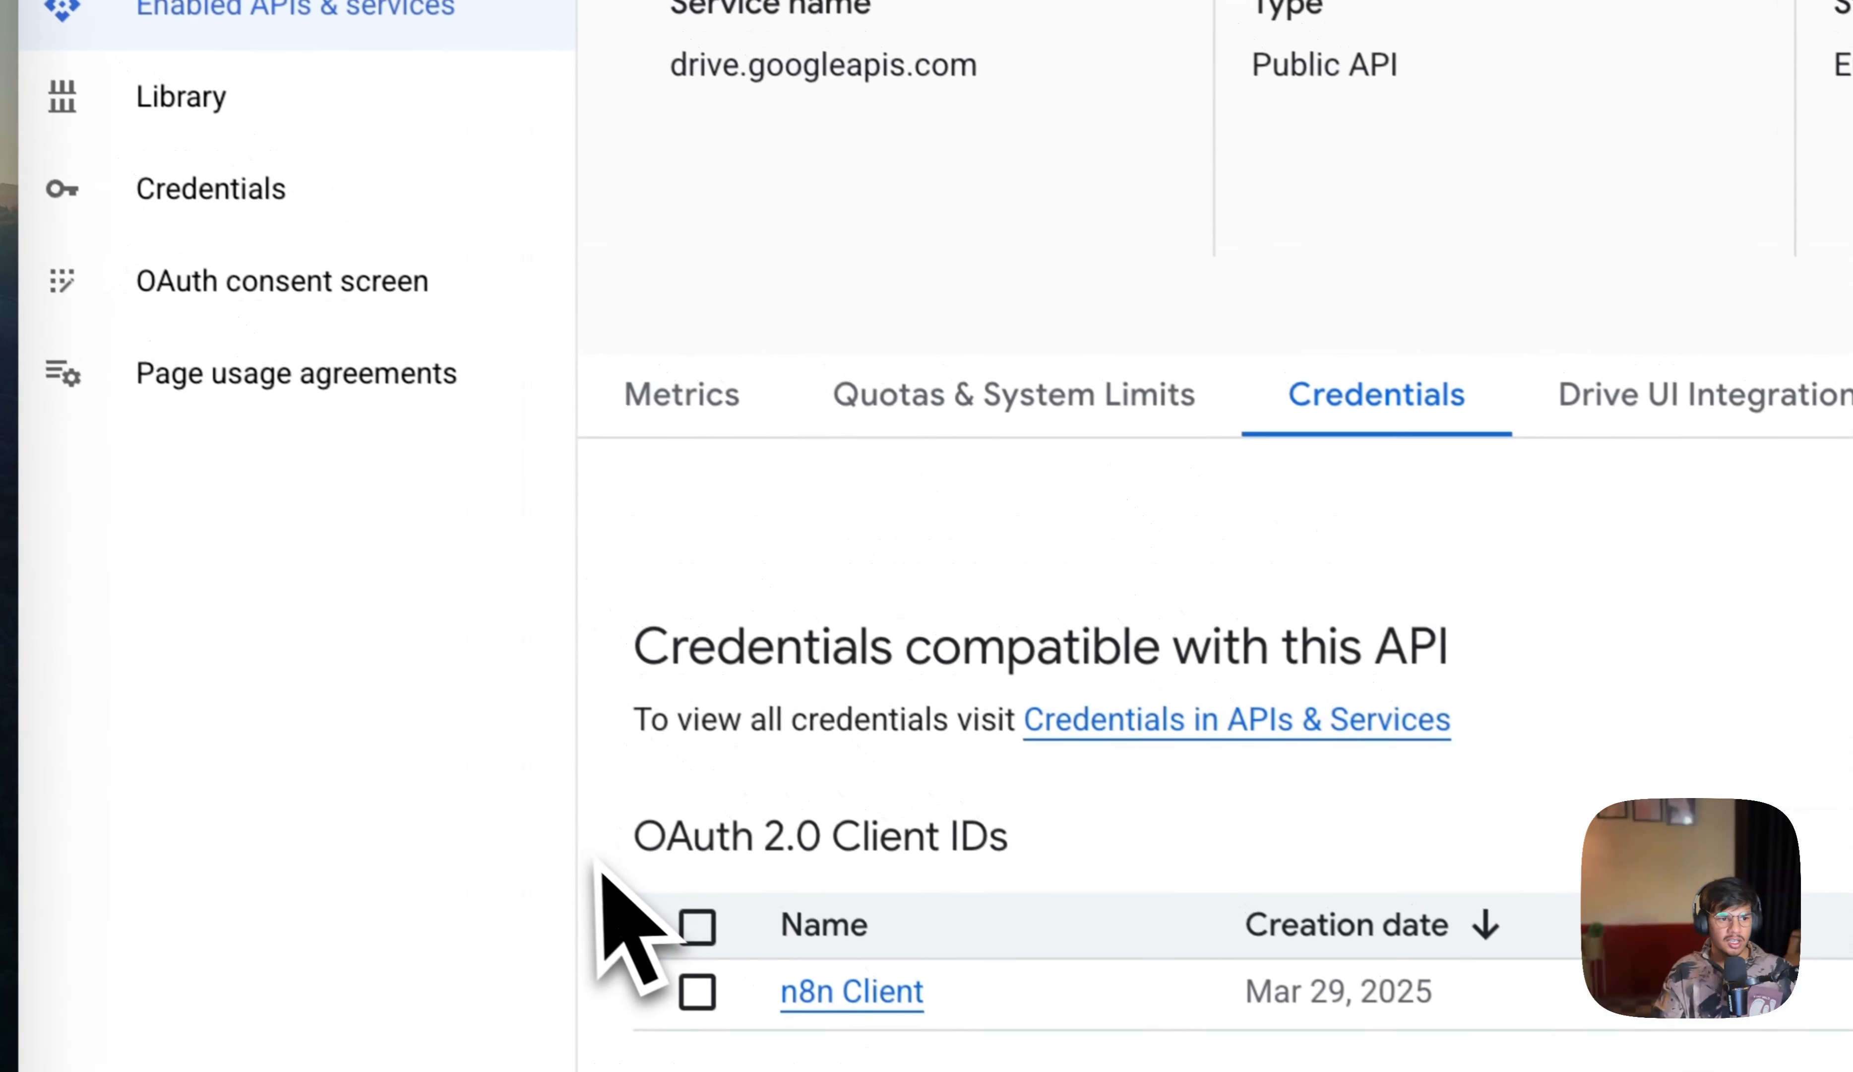
{"action": "left_click_drag", "start_coordinate": [387, 585], "coordinate": [575, 589]}
{"action": "left_click_drag", "start_coordinate": [828, 849], "coordinate": [847, 850]}
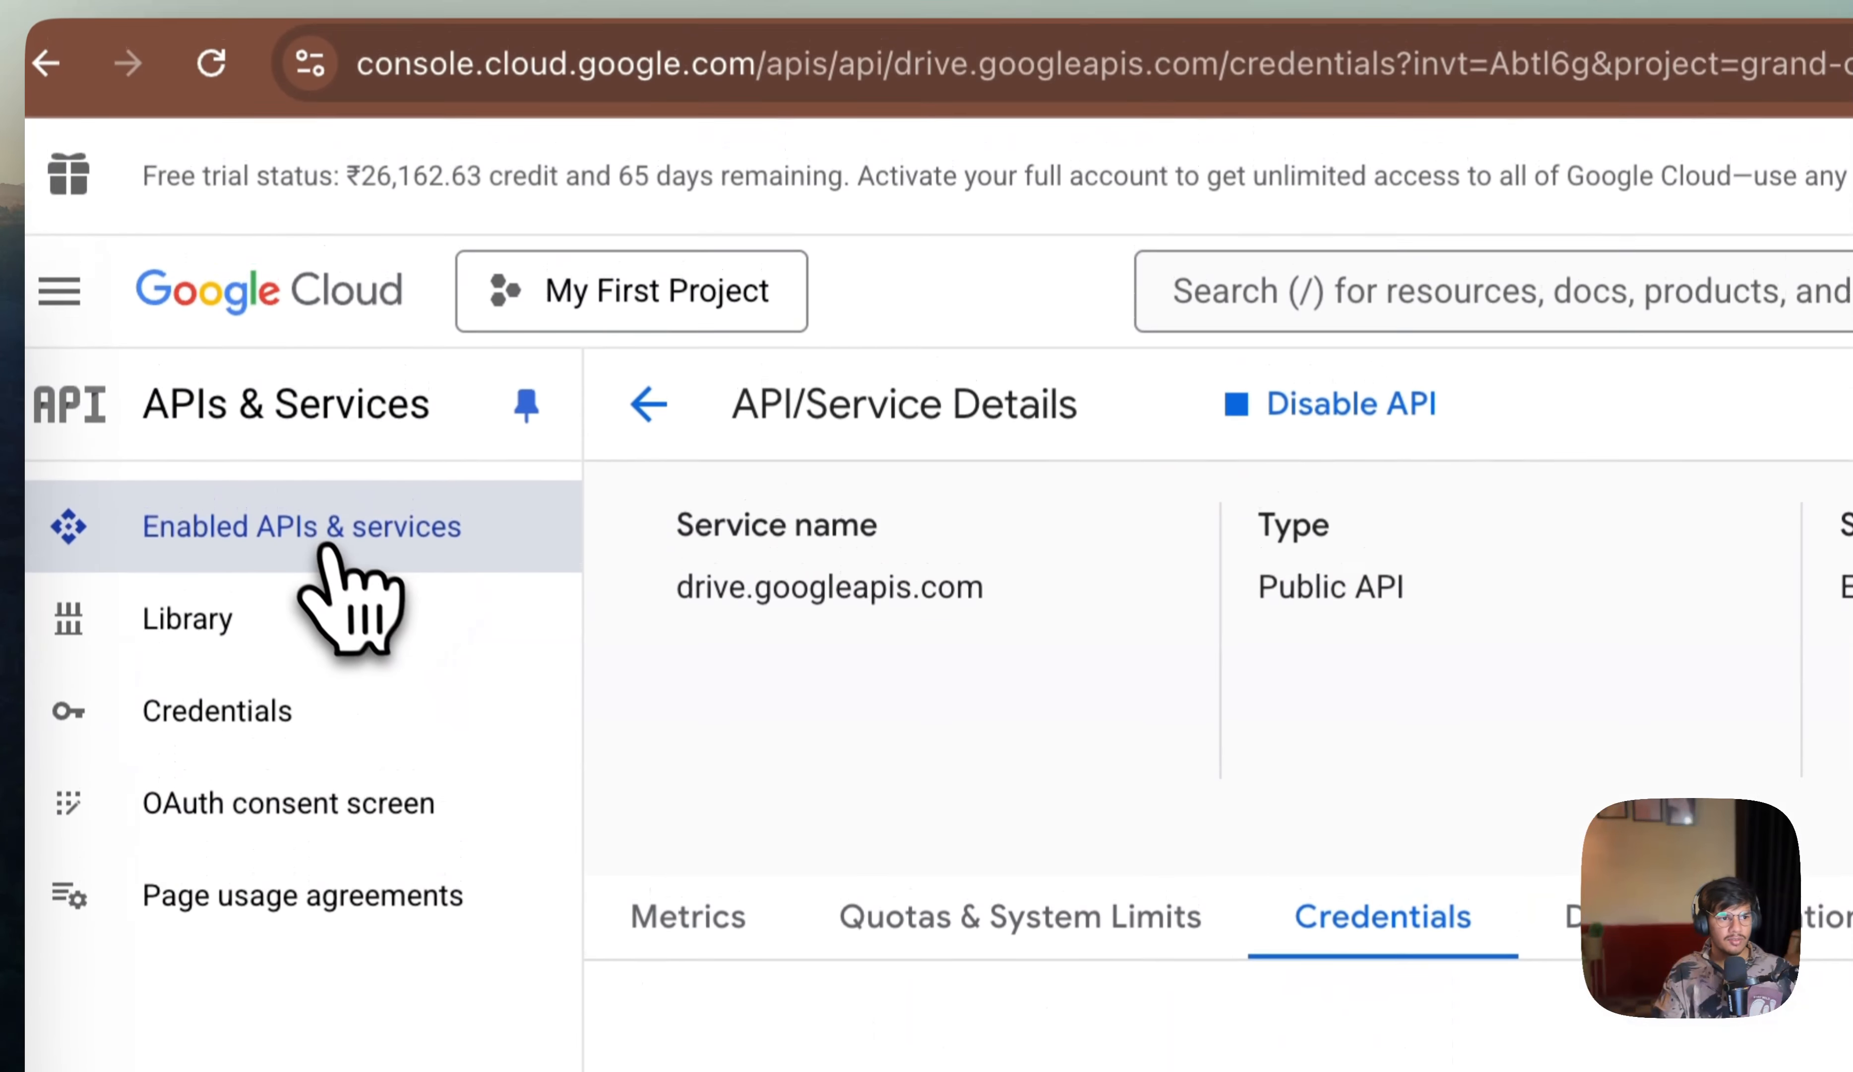
{"action": "left_click", "coordinate": [312, 15]}
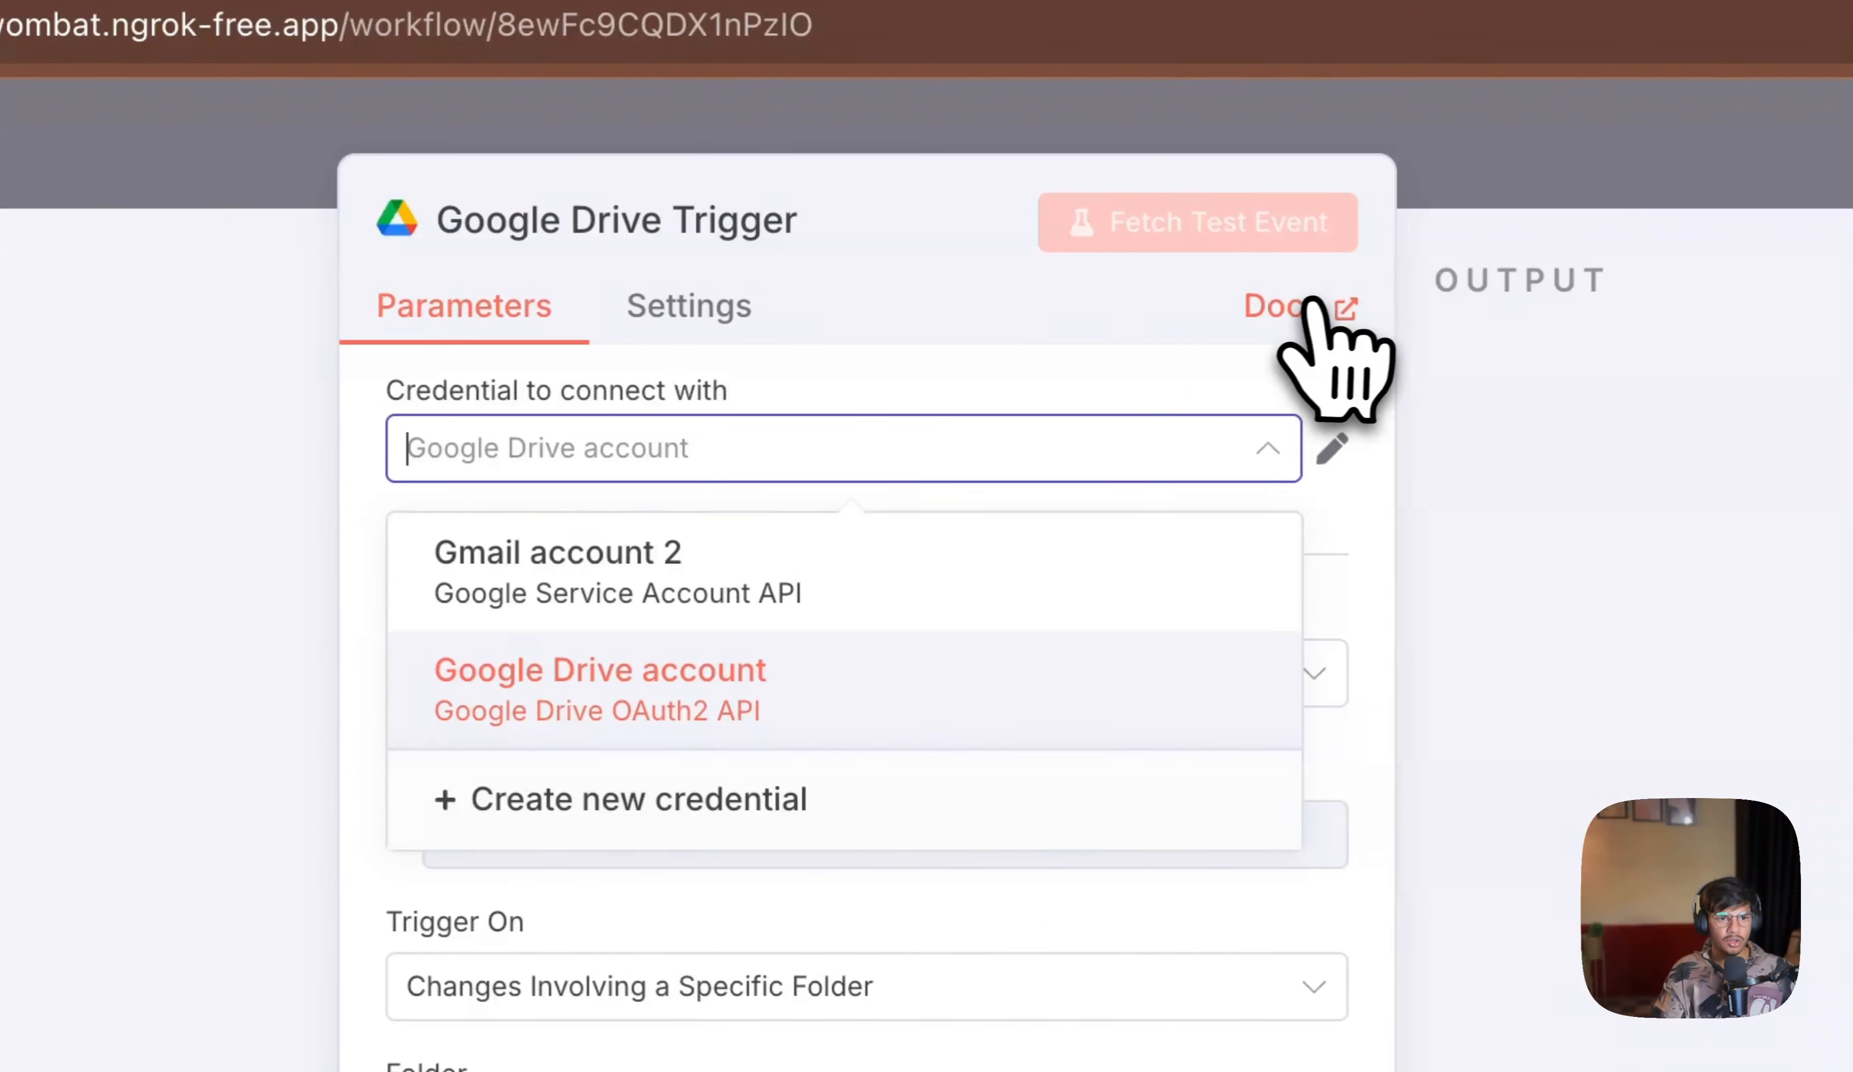
{"action": "left_click", "coordinate": [1313, 303]}
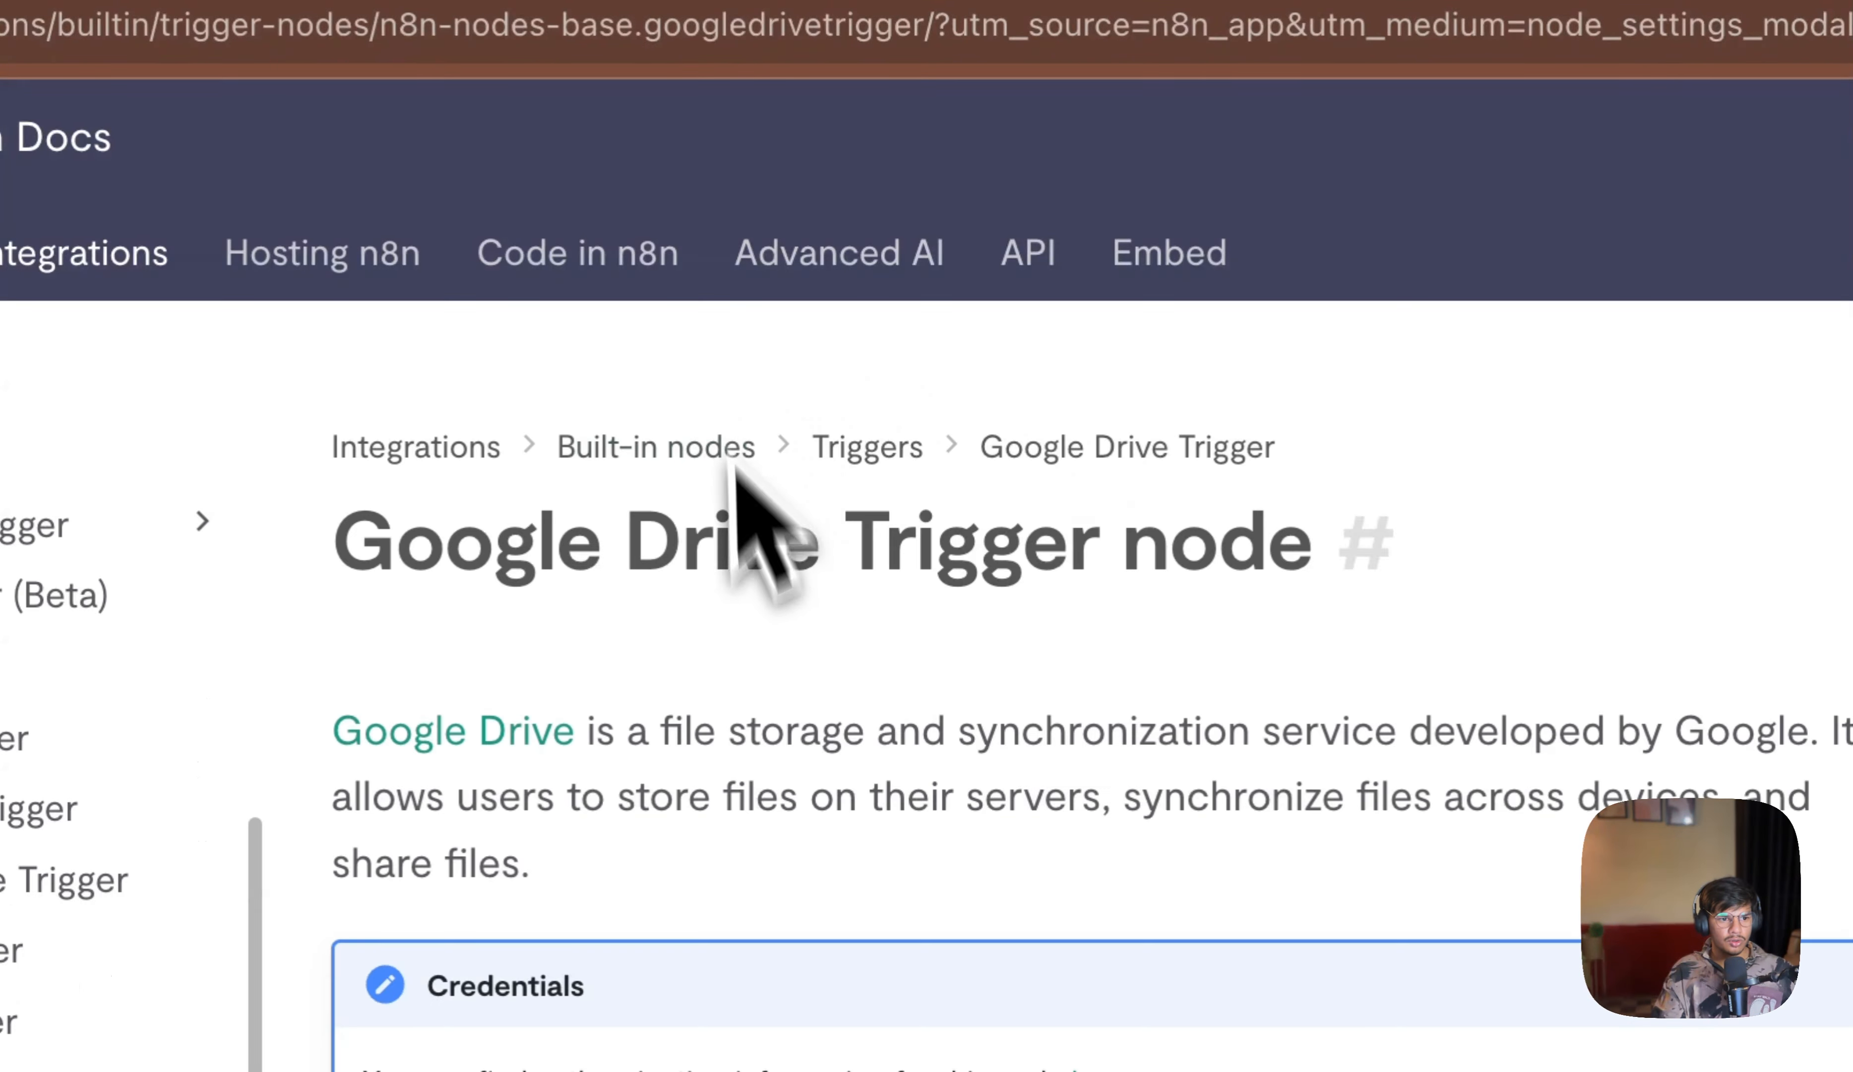
{"action": "scroll", "coordinate": [1369, 807], "scroll_direction": "down", "scroll_amount": 3}
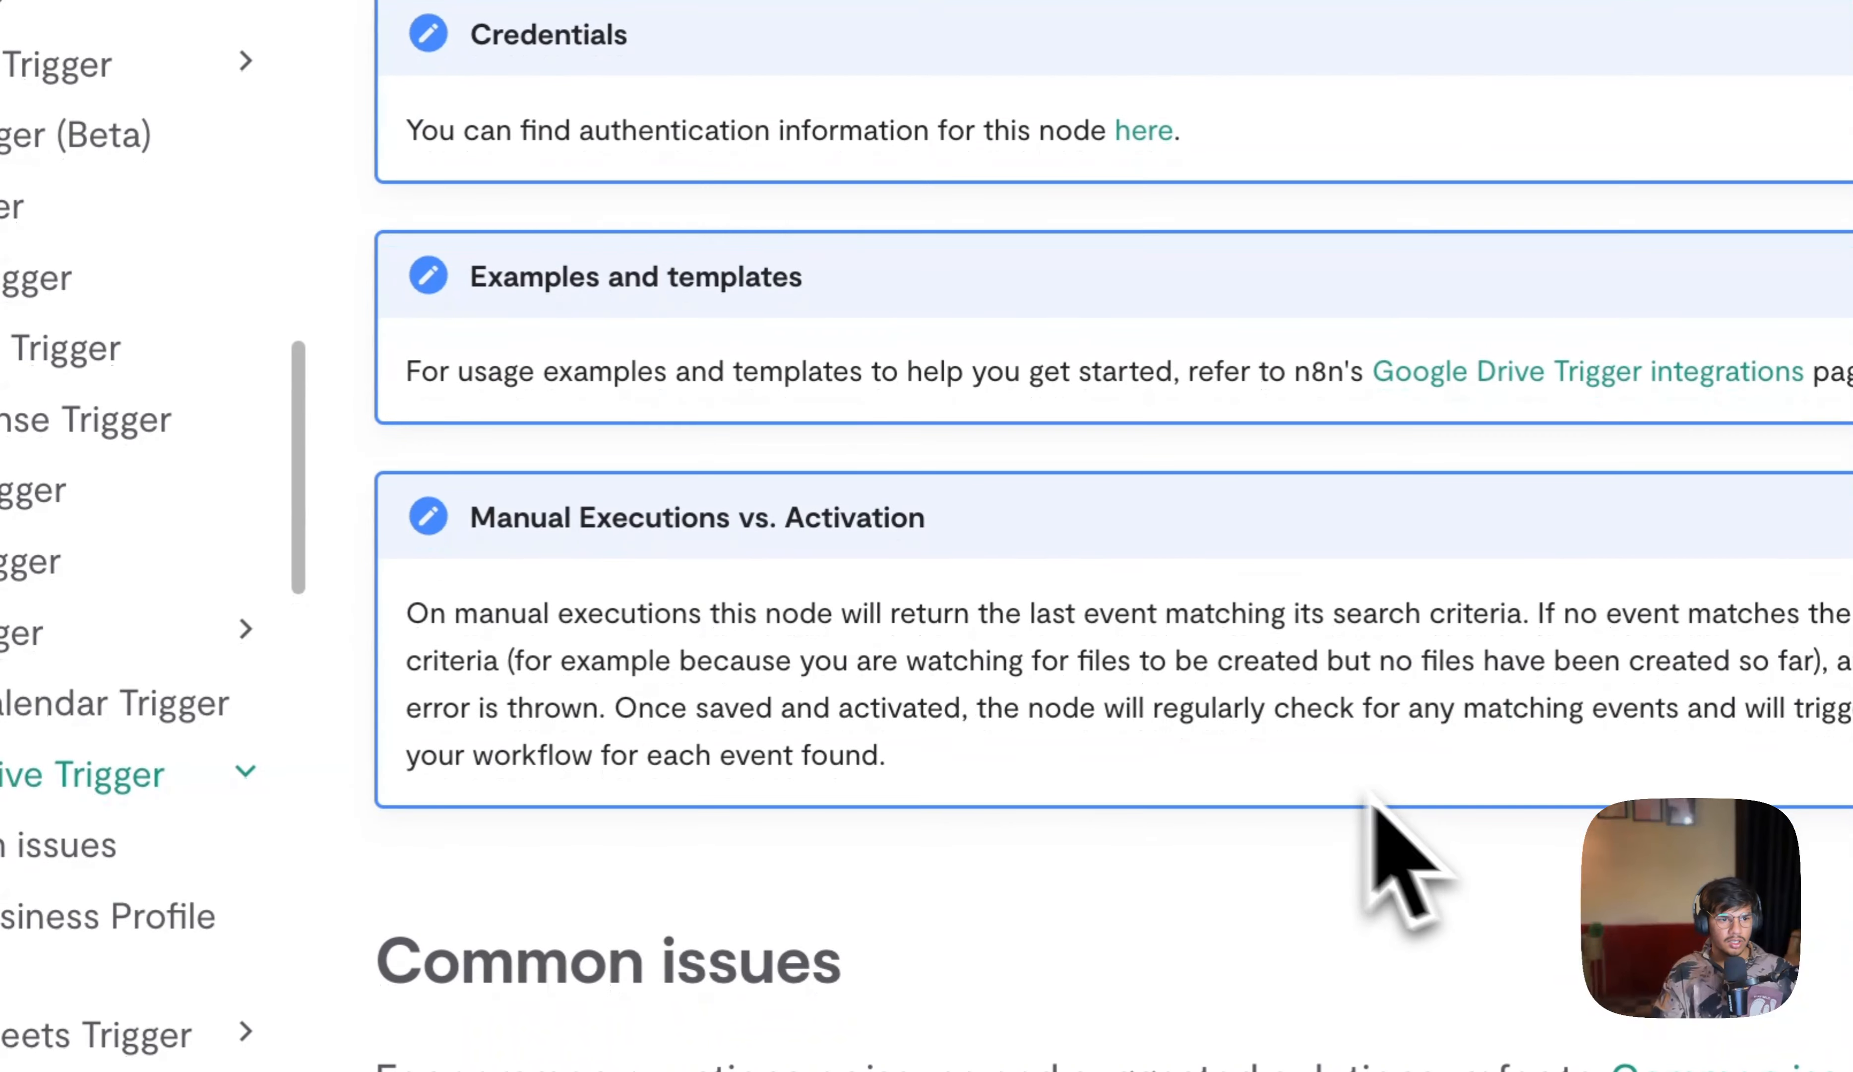
{"action": "scroll", "coordinate": [1373, 794], "scroll_direction": "up", "scroll_amount": 2}
{"action": "left_click", "coordinate": [485, 214]}
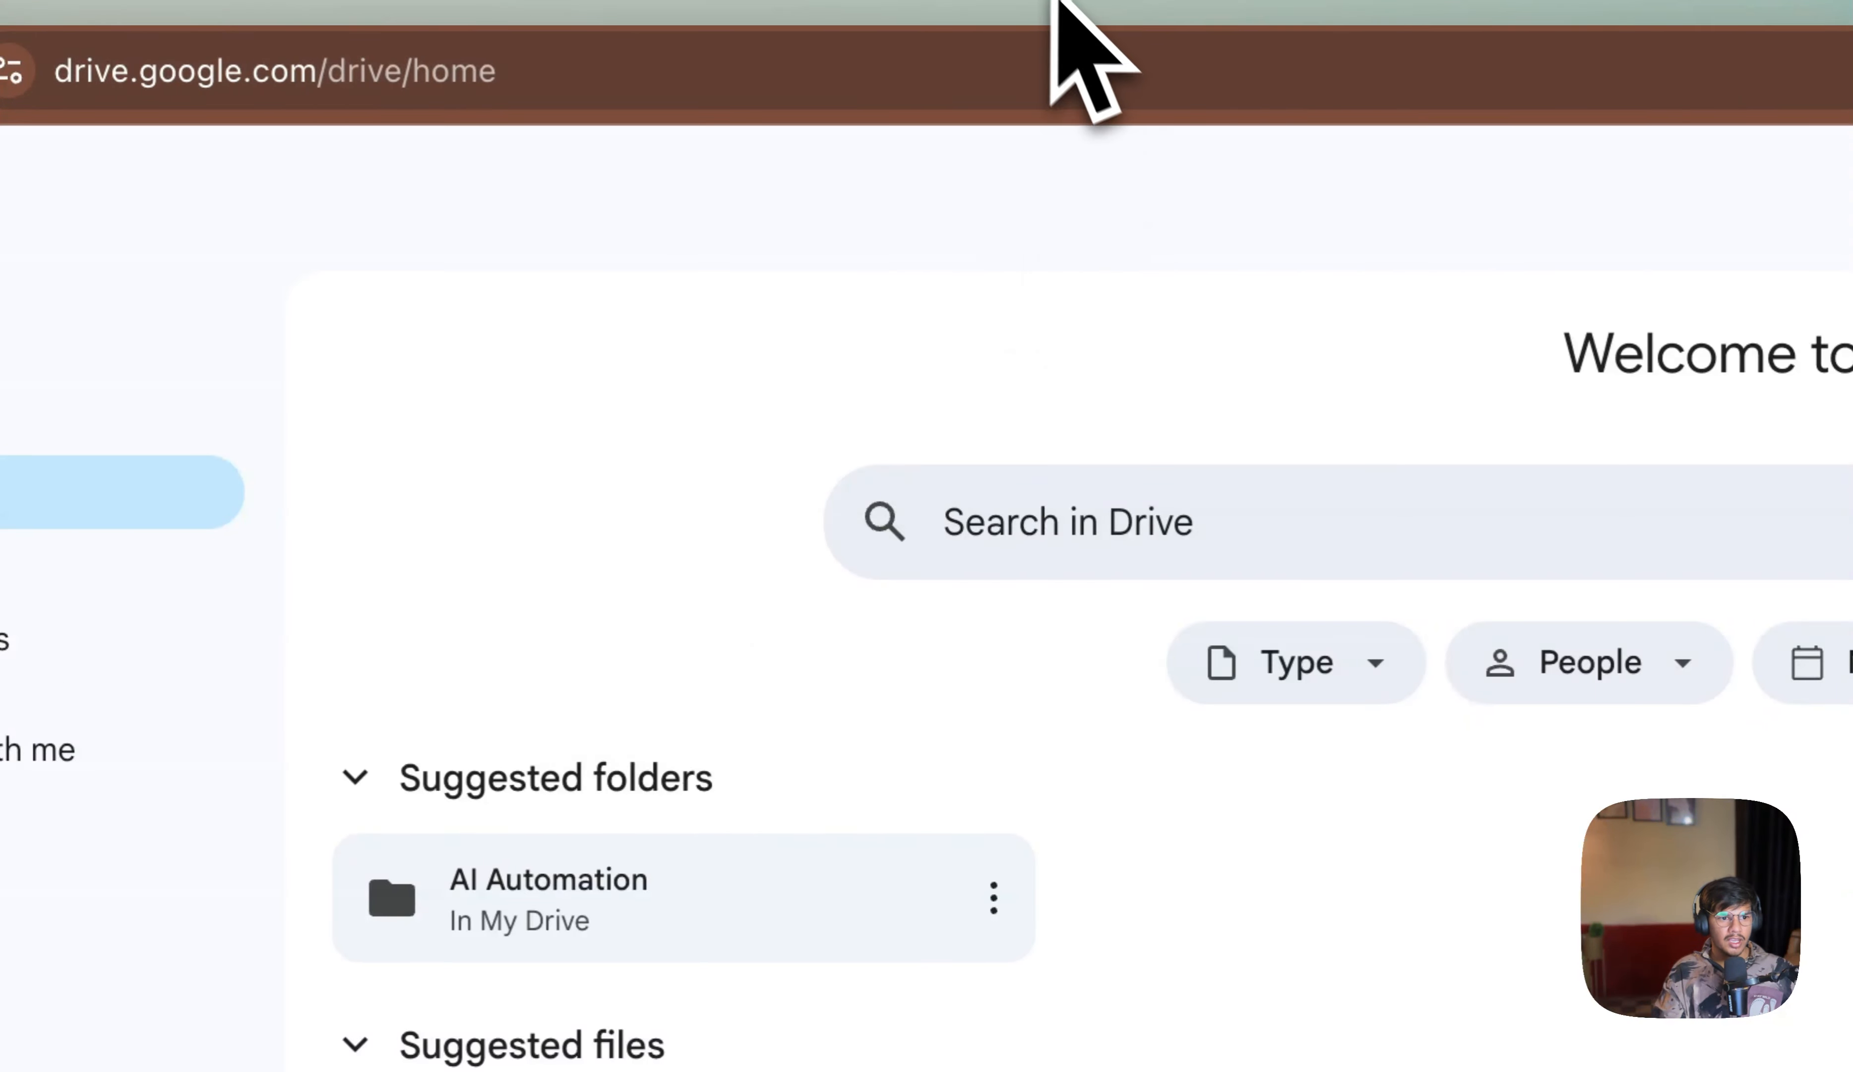
{"action": "left_click", "coordinate": [1044, 1]}
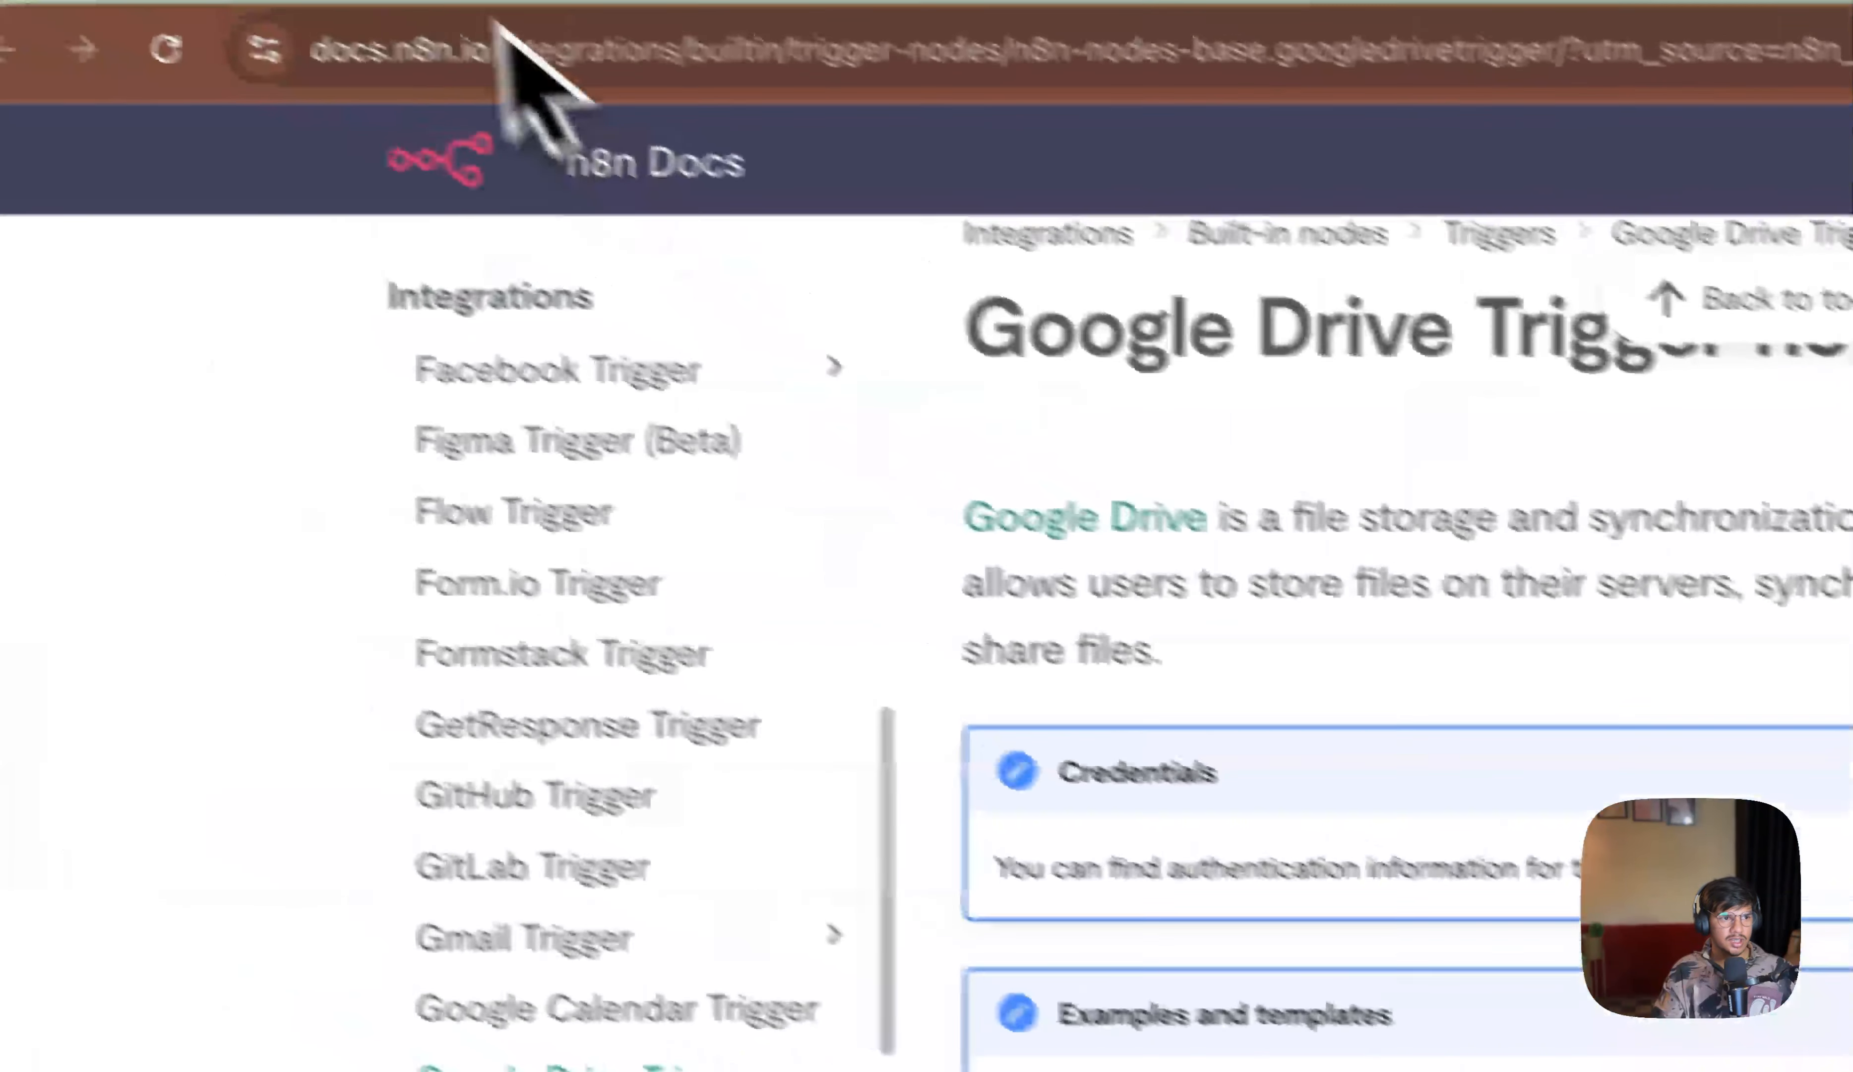
{"action": "left_click", "coordinate": [353, 1]}
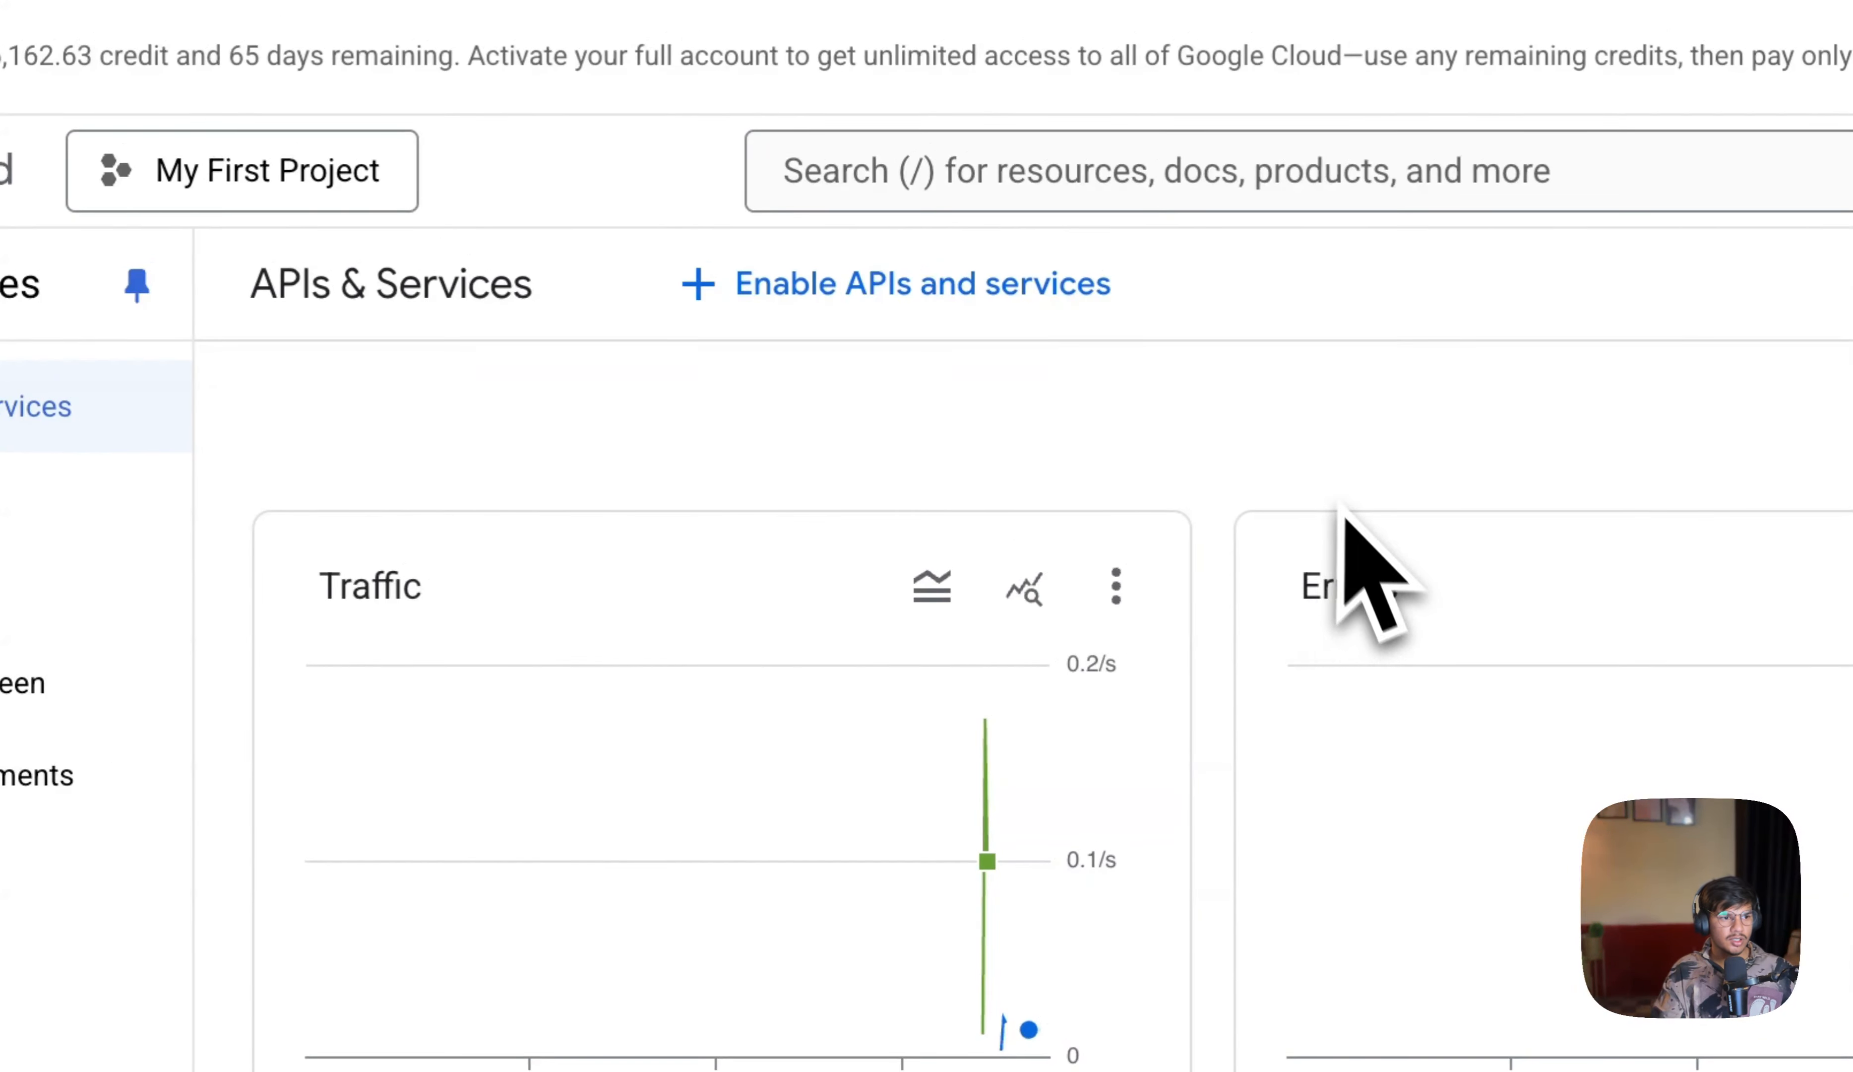
Step: Search the Google Cloud API Library for google drive and open the Google Drive API page
{"action": "left_click", "coordinate": [729, 283]}
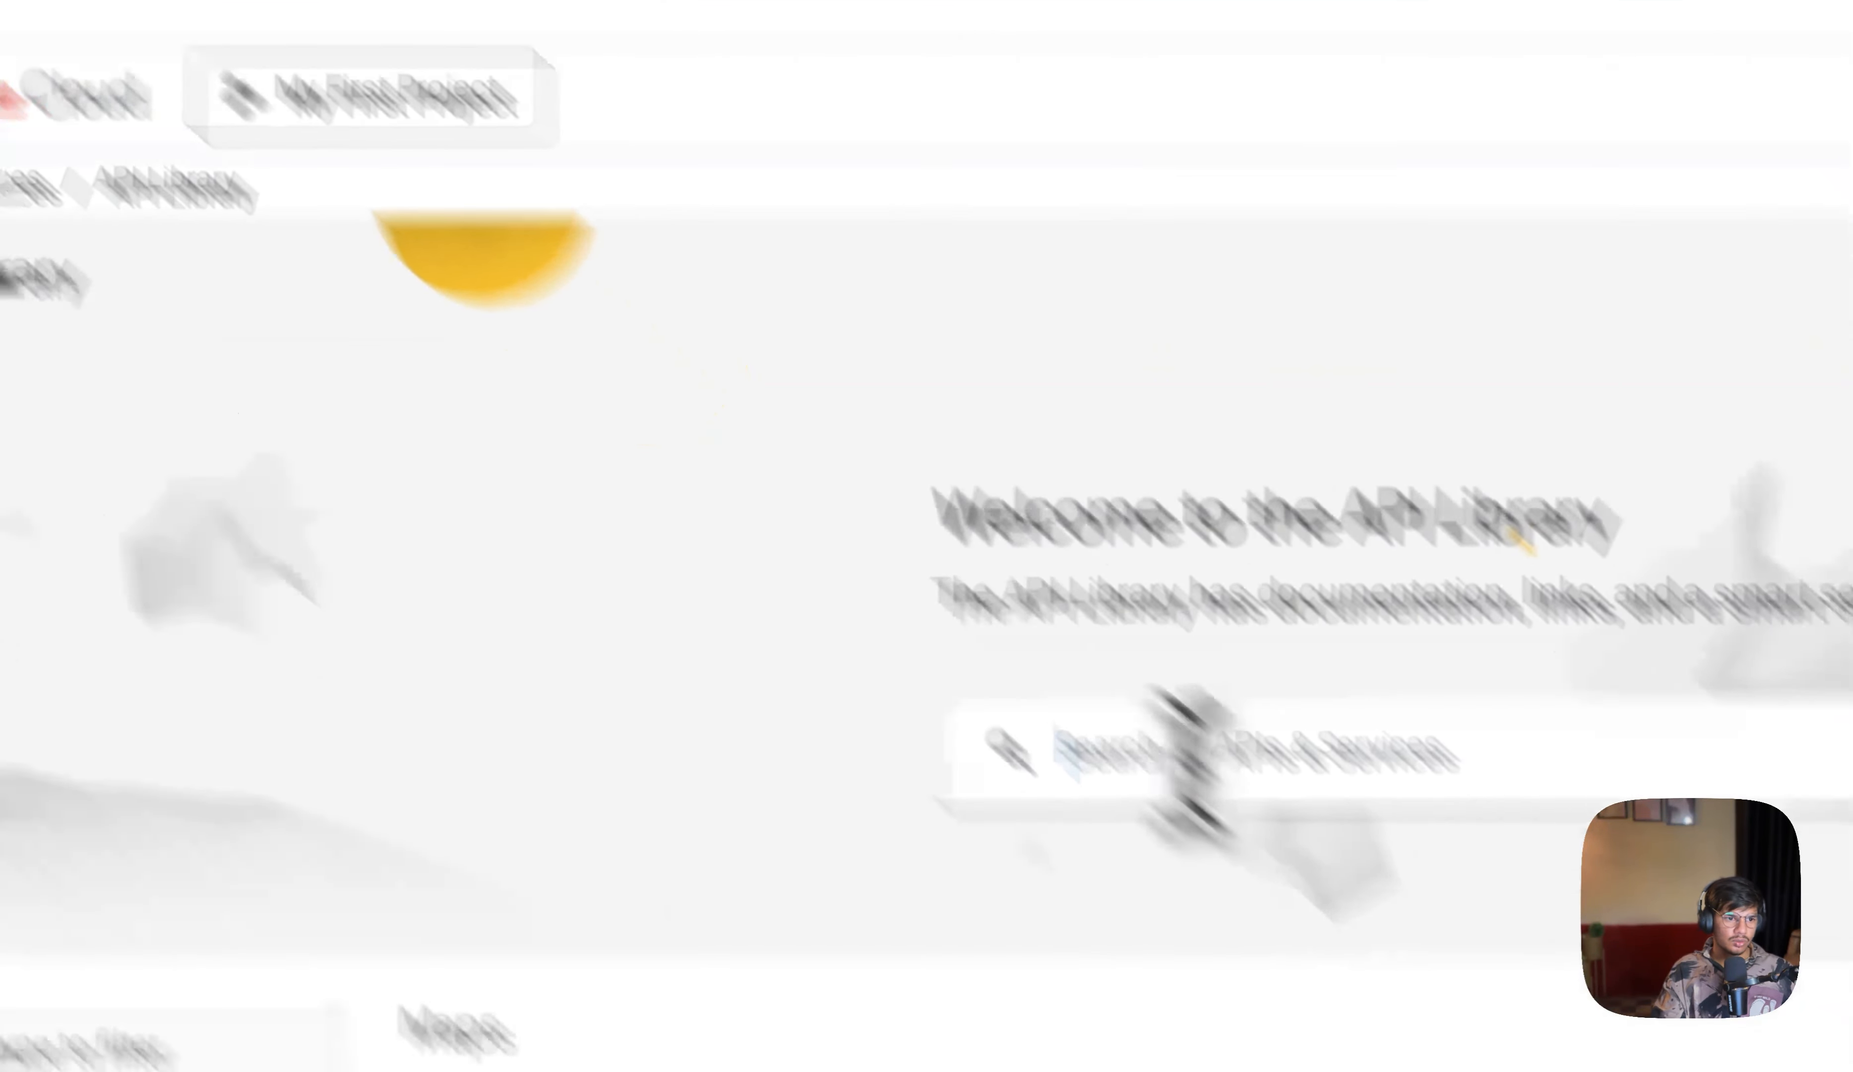
{"action": "left_click", "coordinate": [1321, 898]}
{"action": "type", "text": "google"}
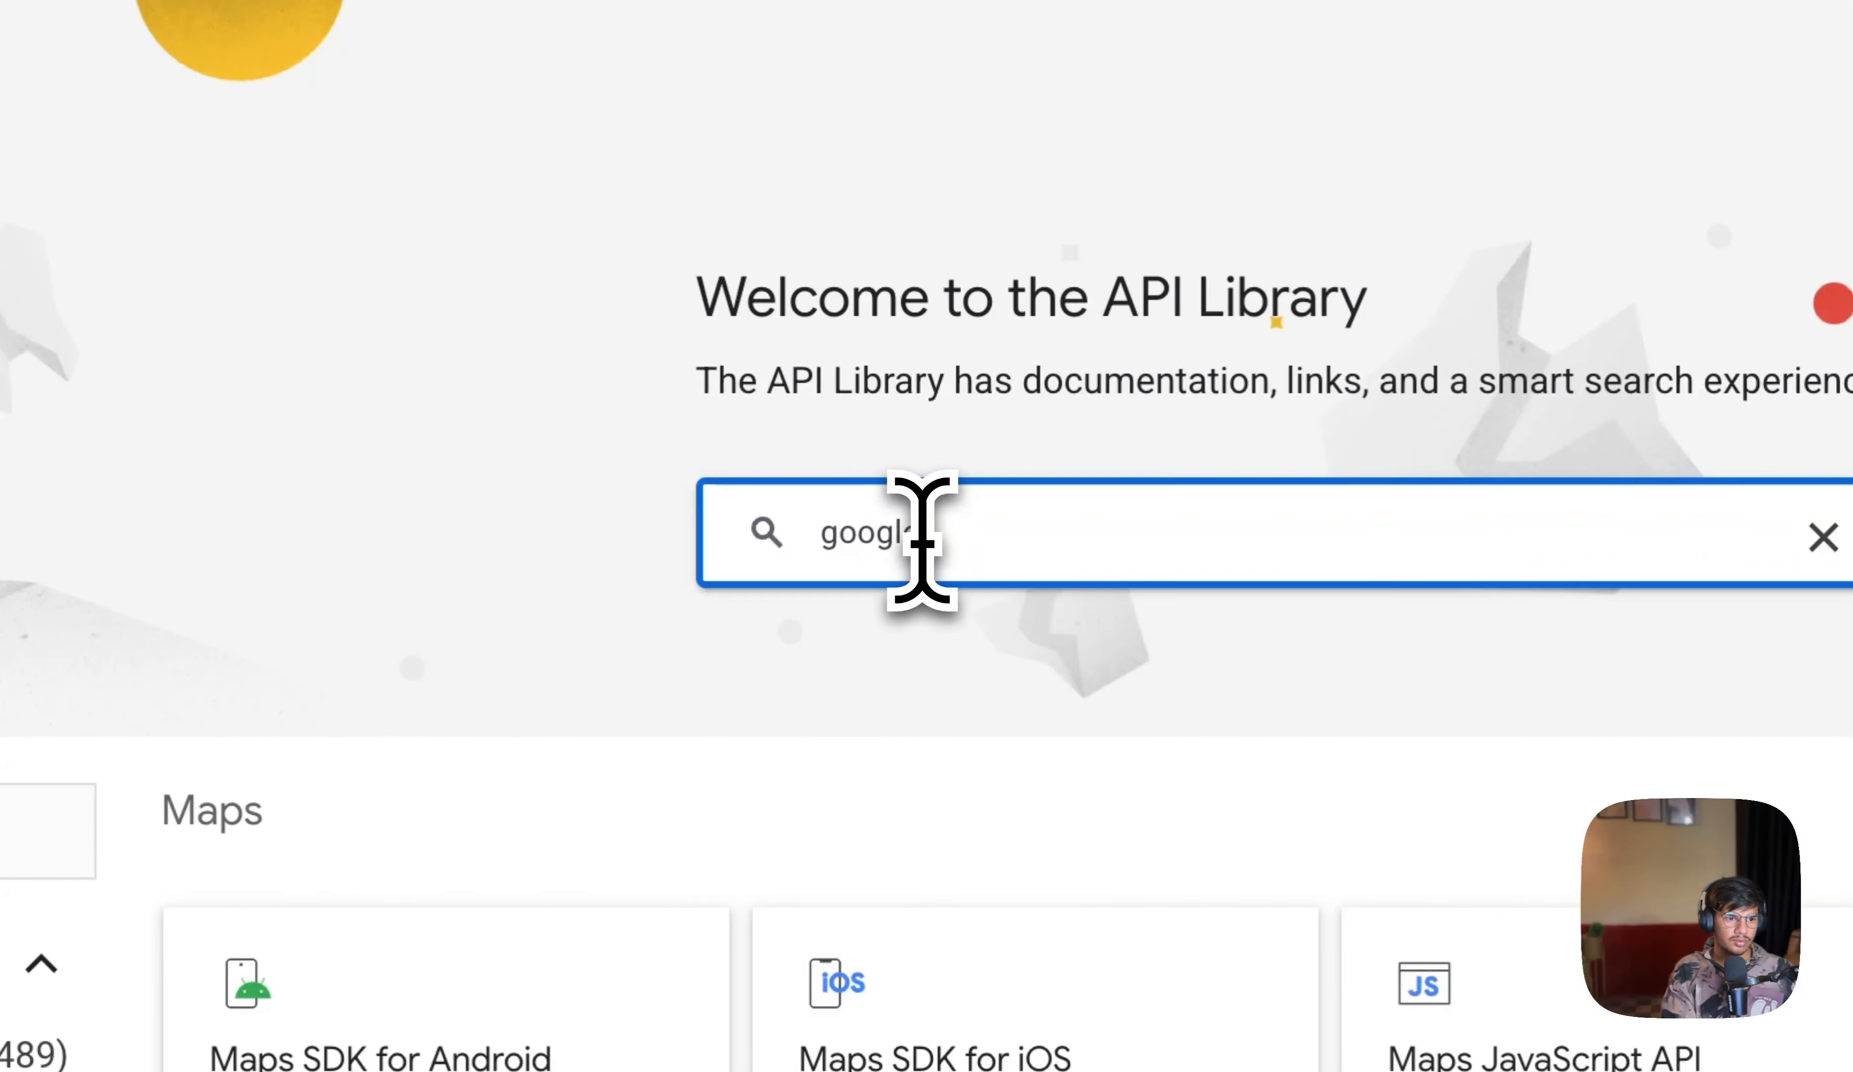
{"action": "type", "text": " drvie"}
{"action": "key", "text": "BackSpace"}
{"action": "key", "text": "BackSpace"}
{"action": "key", "text": "BackSpace"}
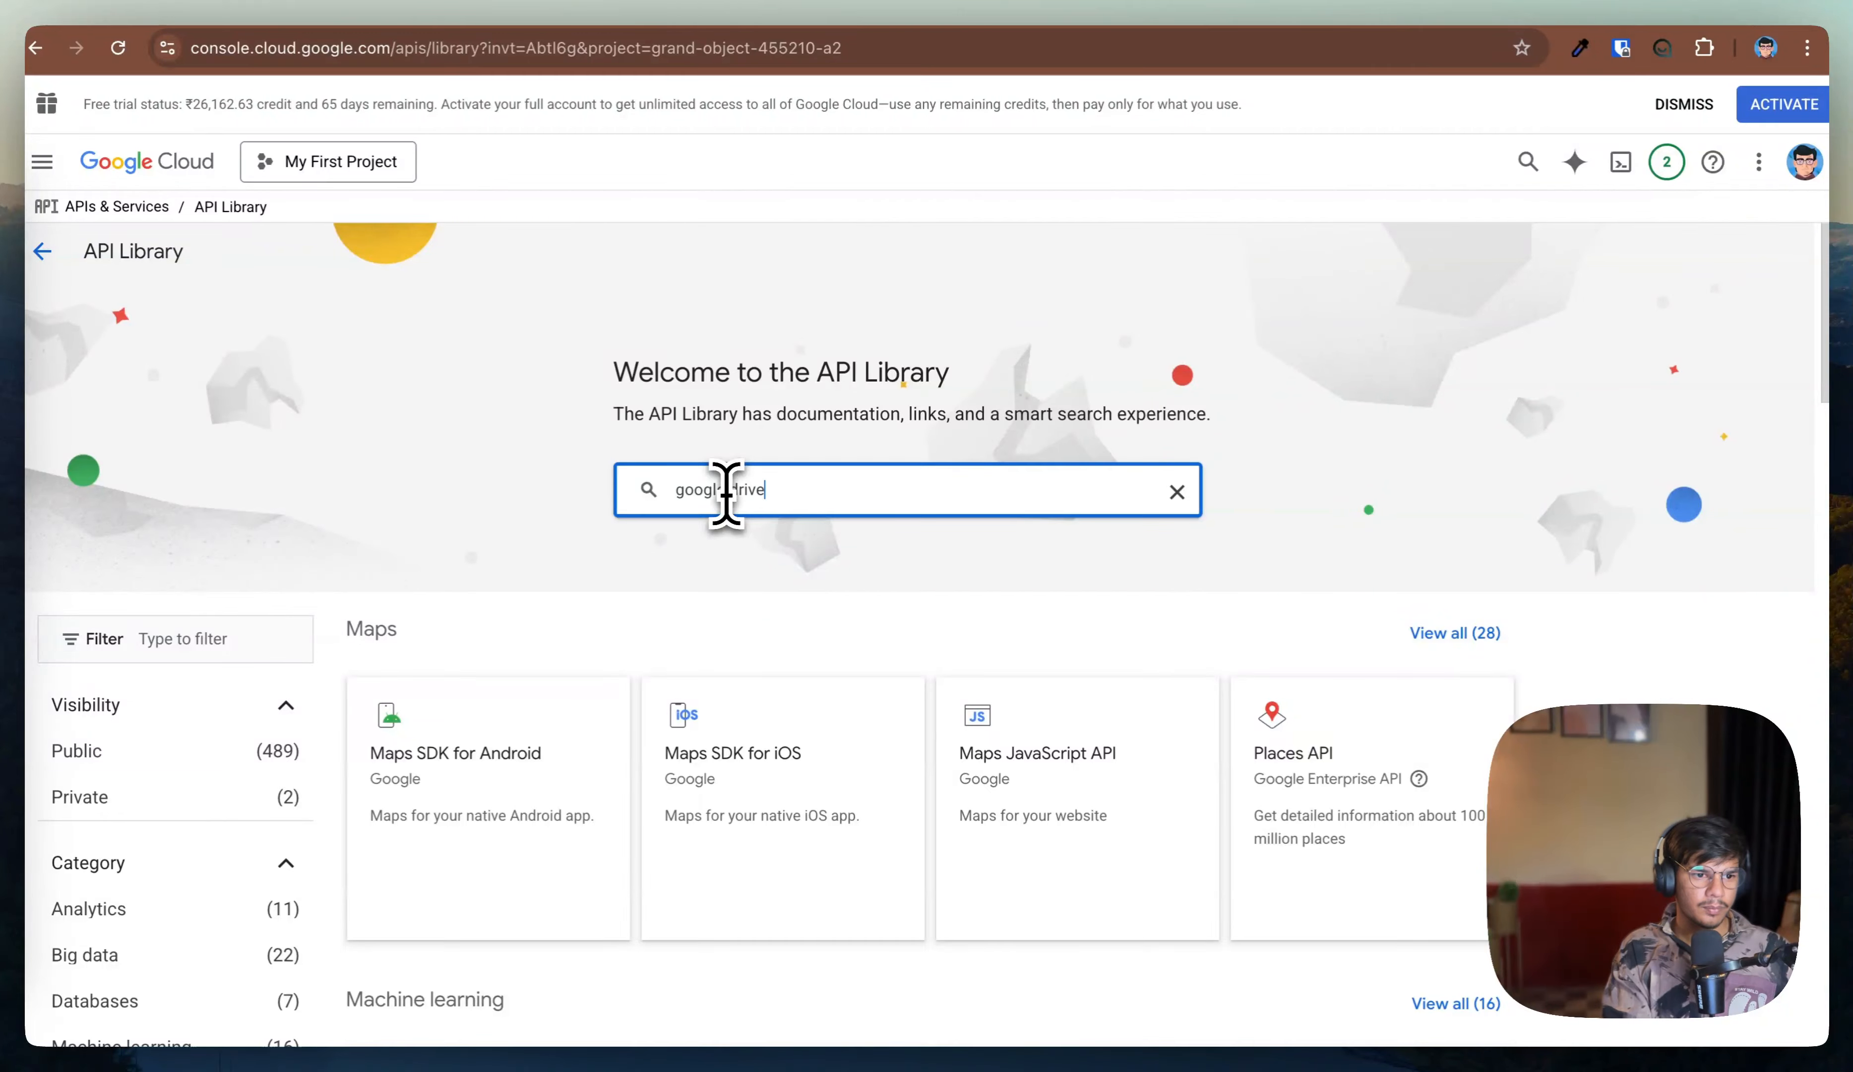
{"action": "type", "text": "ive"}
{"action": "key", "text": "Return"}
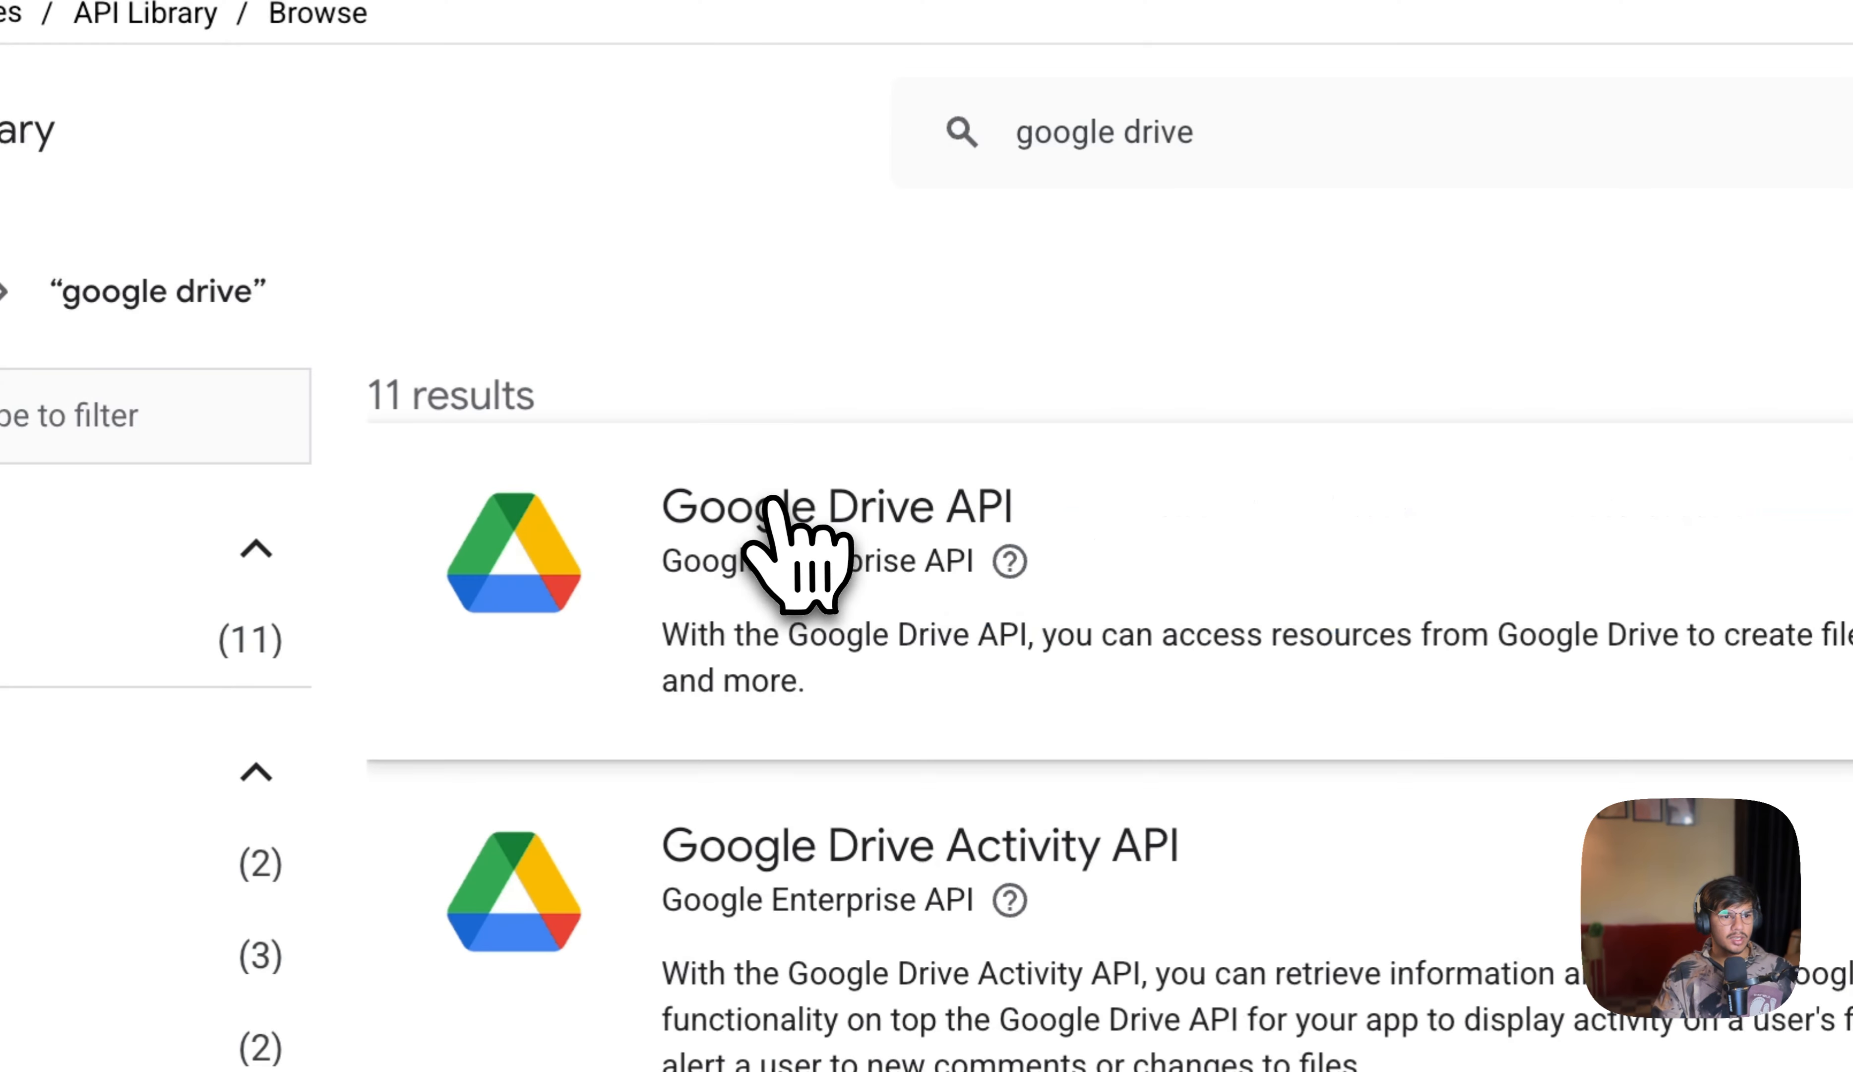
{"action": "left_click", "coordinate": [794, 554]}
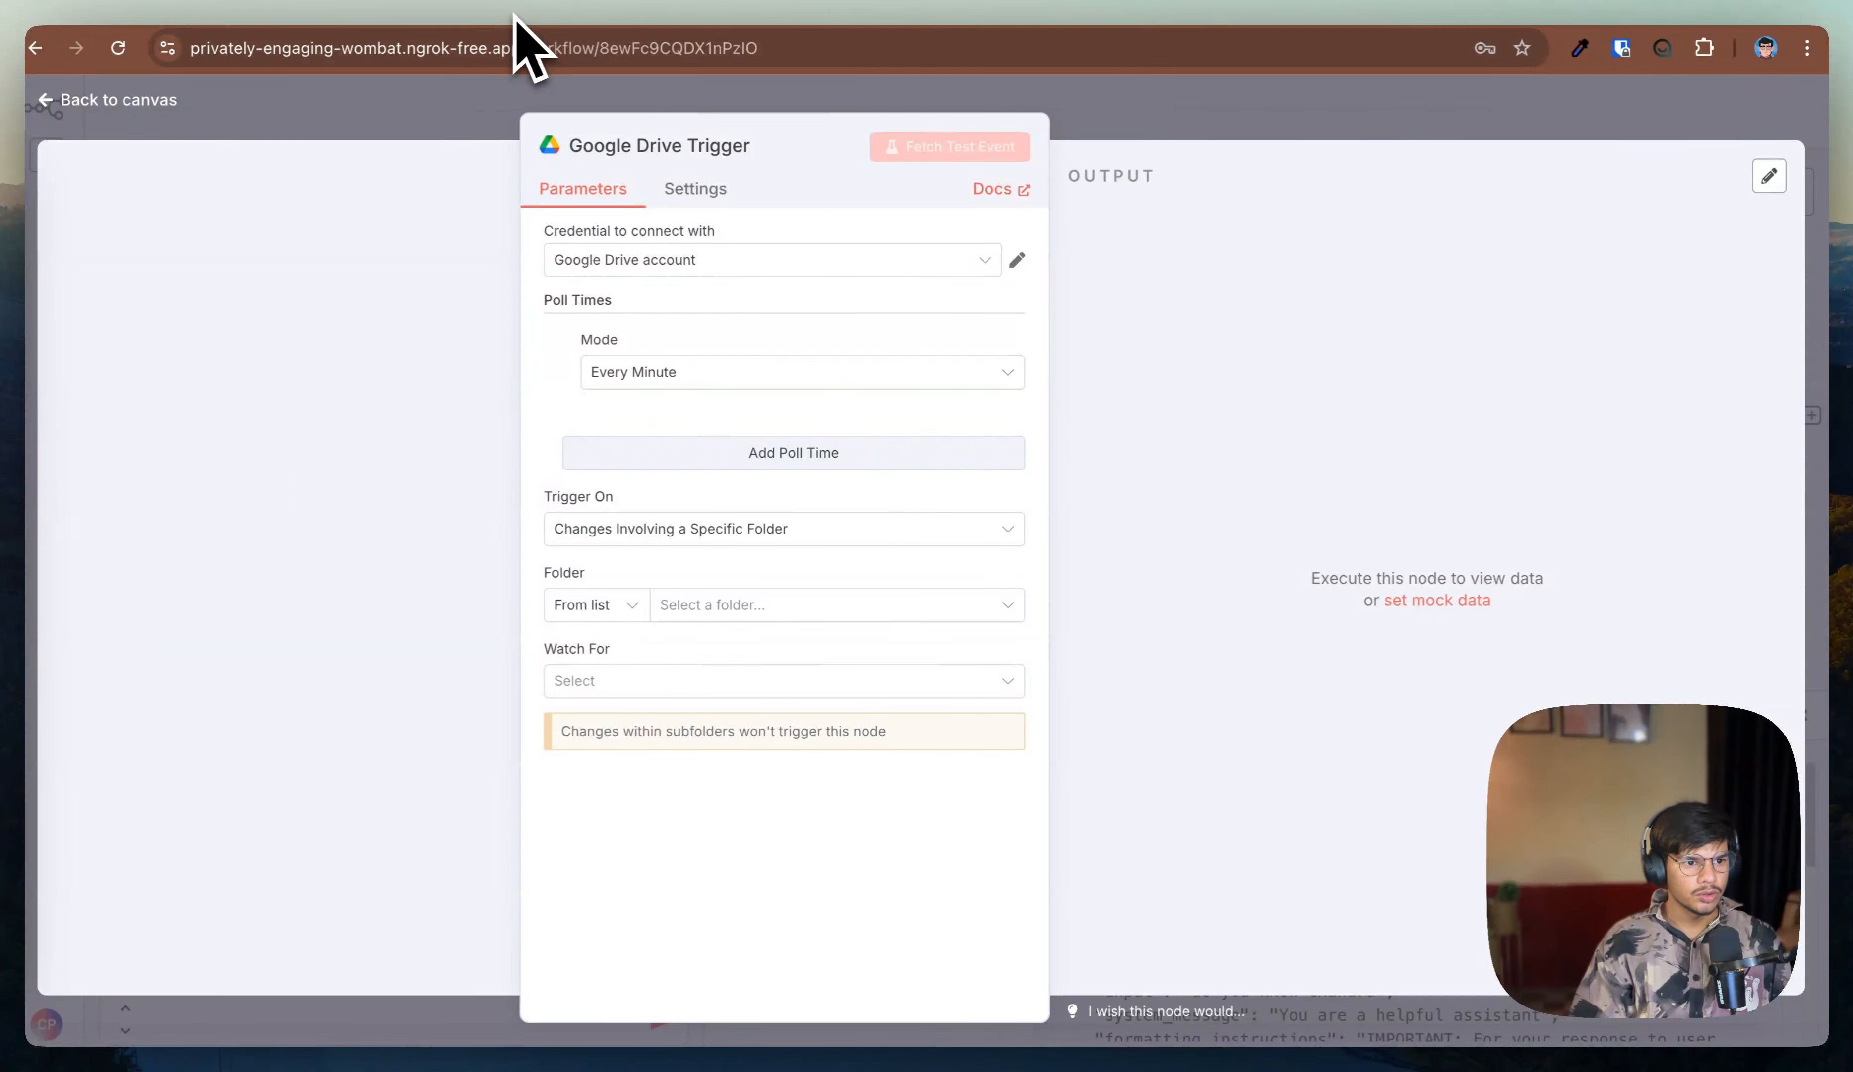
Step: Open the Google Drive account credential to review its OAuth settings, then close it
{"action": "left_click", "coordinate": [1015, 264]}
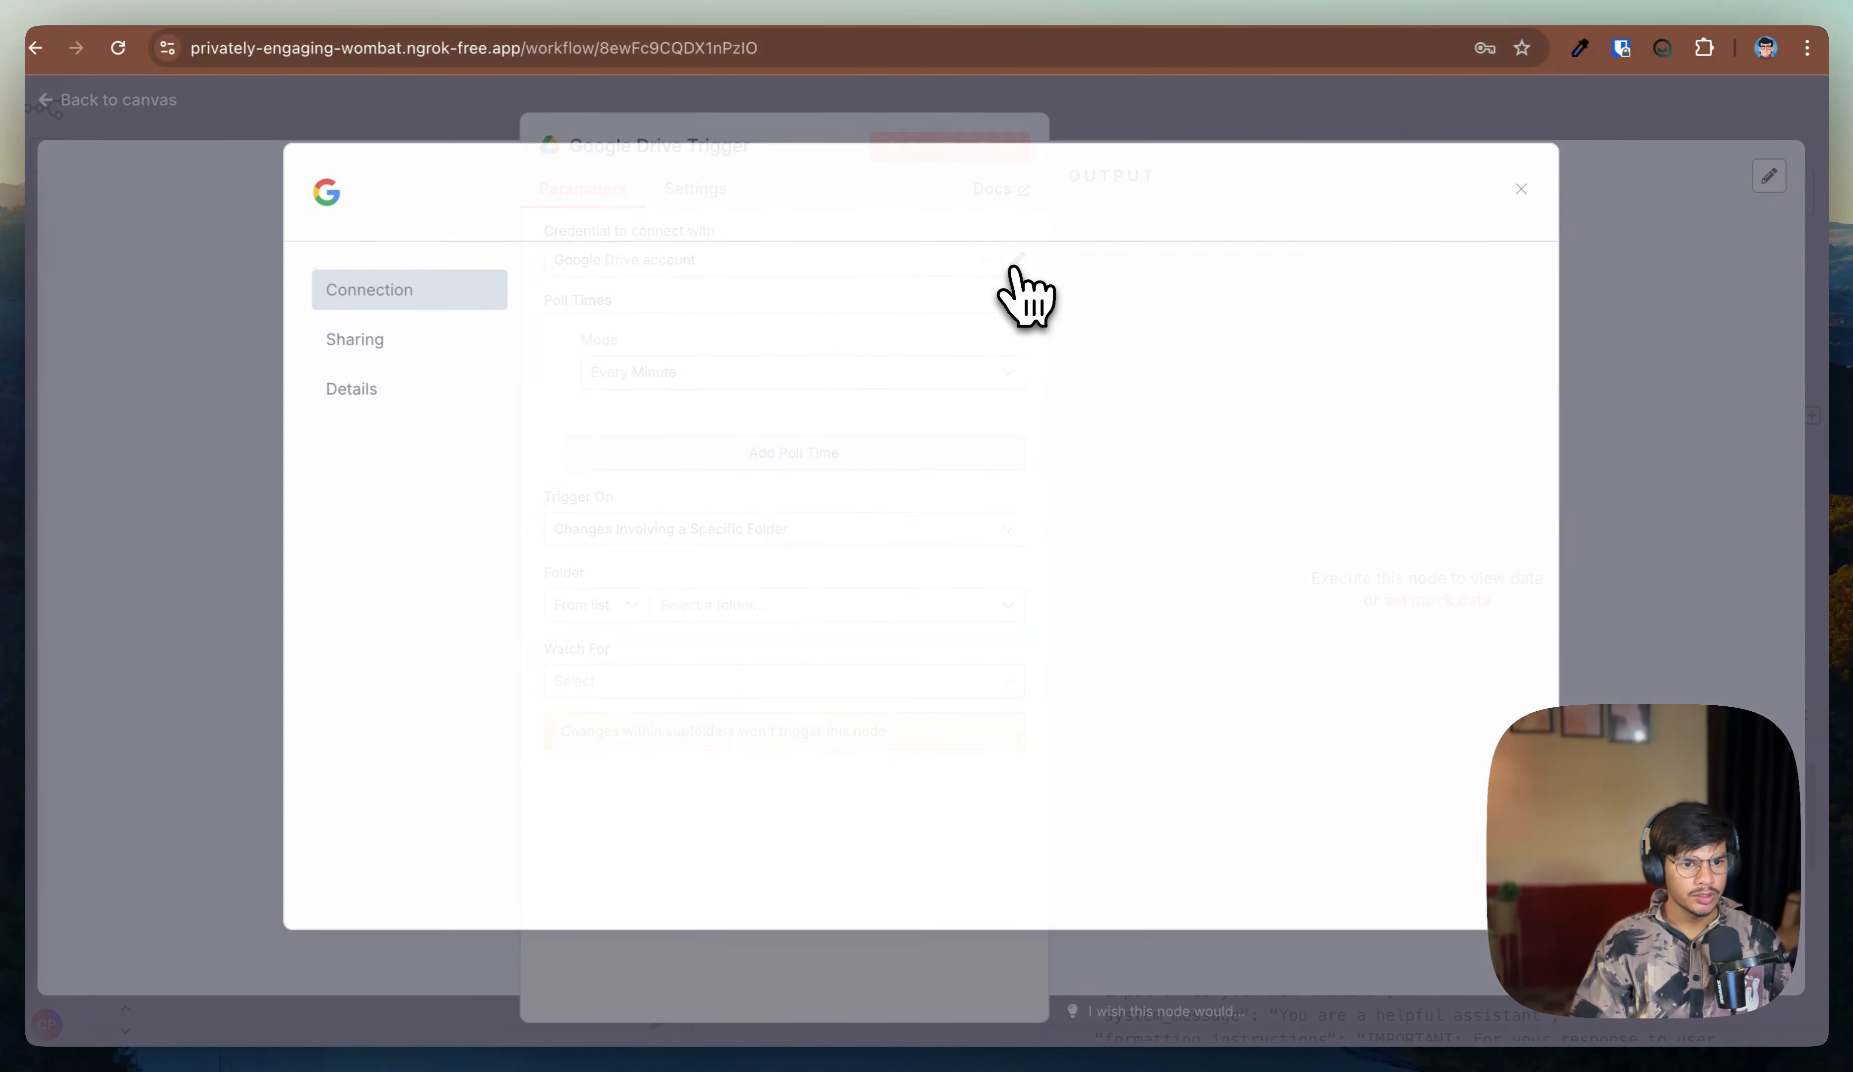
{"action": "scroll", "coordinate": [669, 740], "scroll_direction": "down", "scroll_amount": 2}
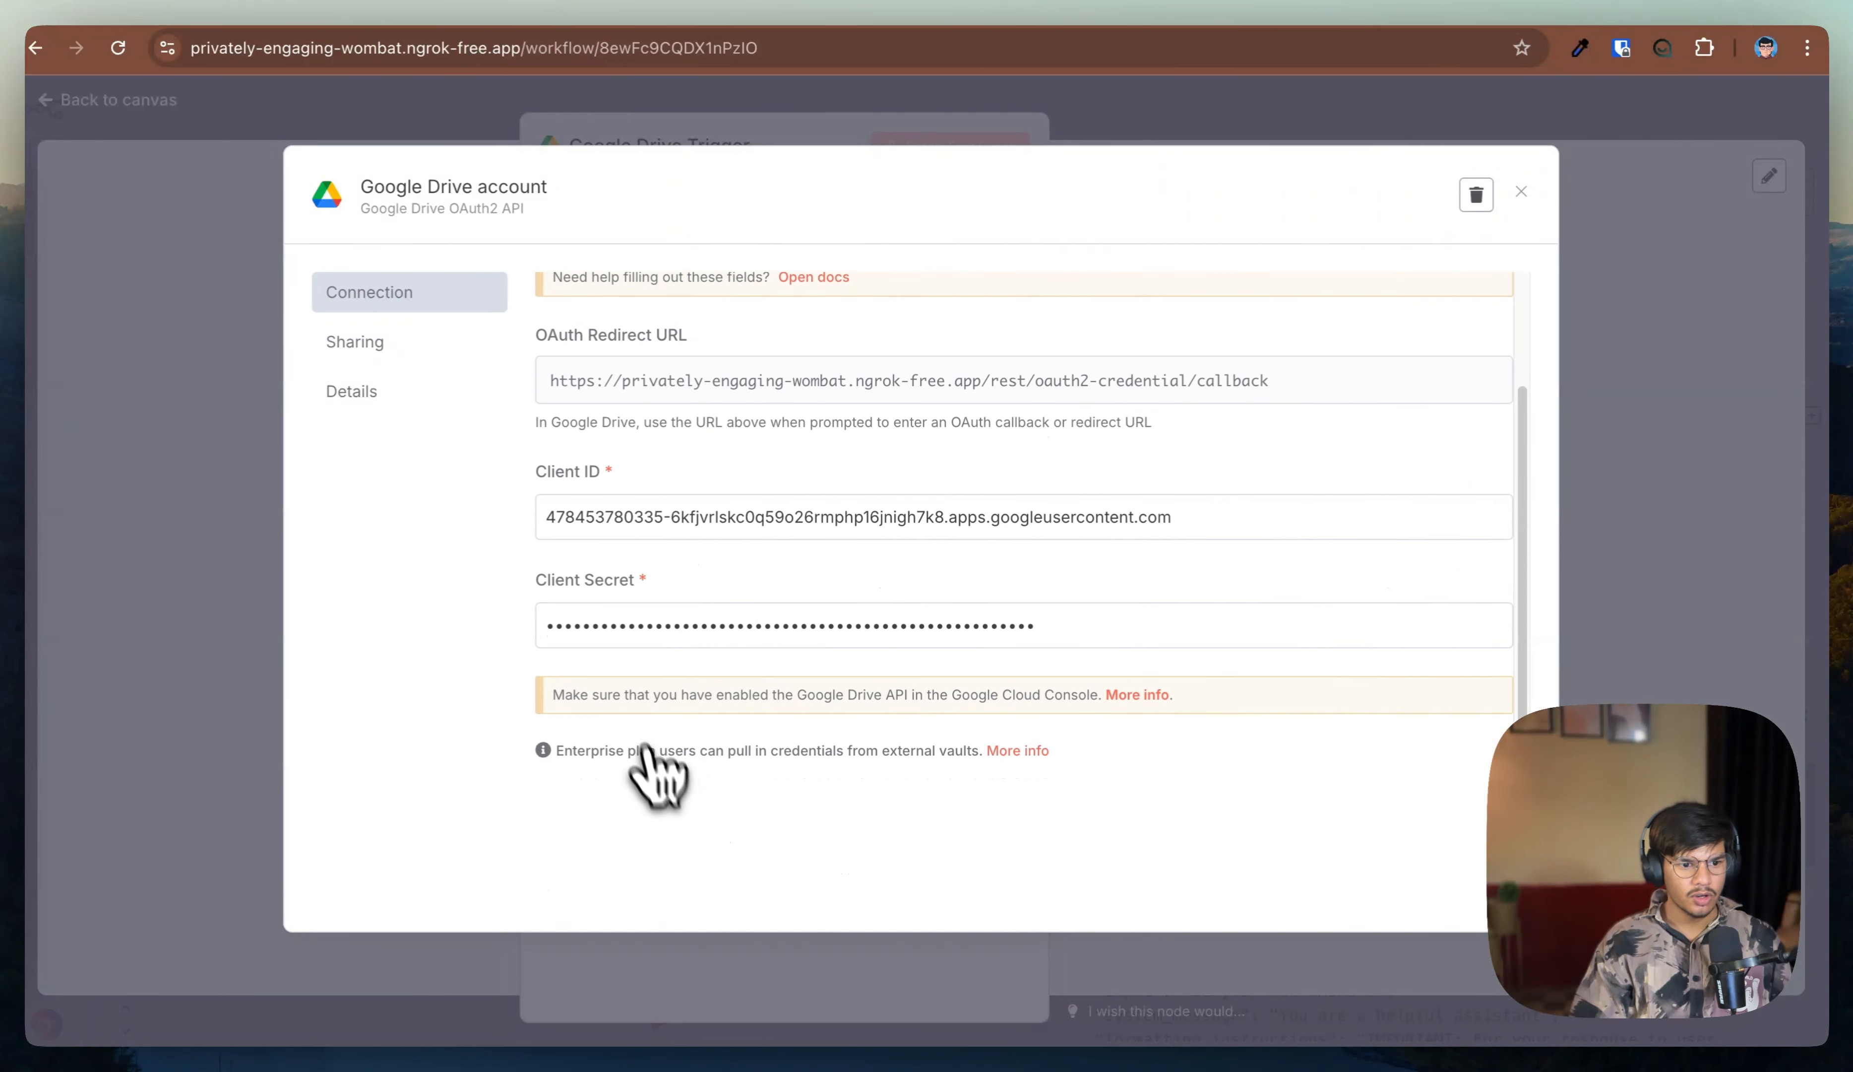
{"action": "left_click", "coordinate": [1521, 192]}
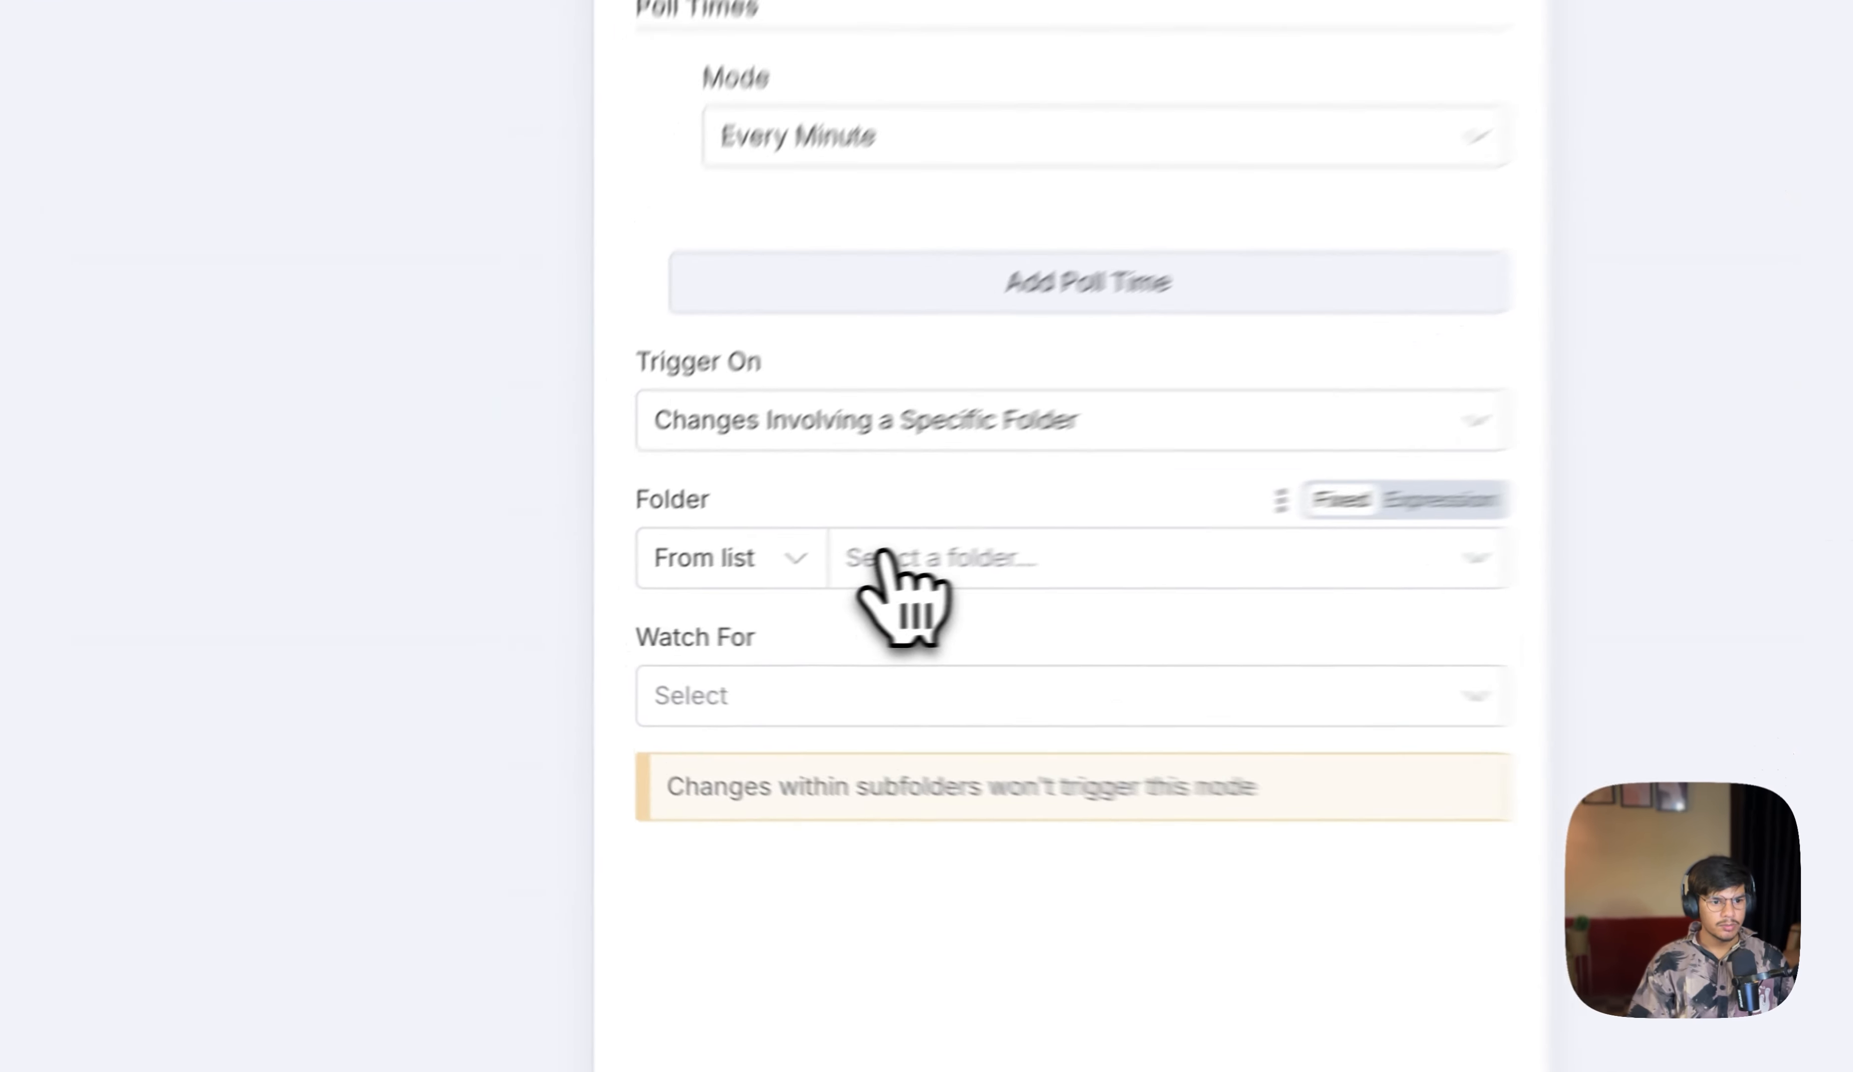
Step: Set the trigger's folder to AI Automation and watch for File Created
{"action": "left_click", "coordinate": [681, 605]}
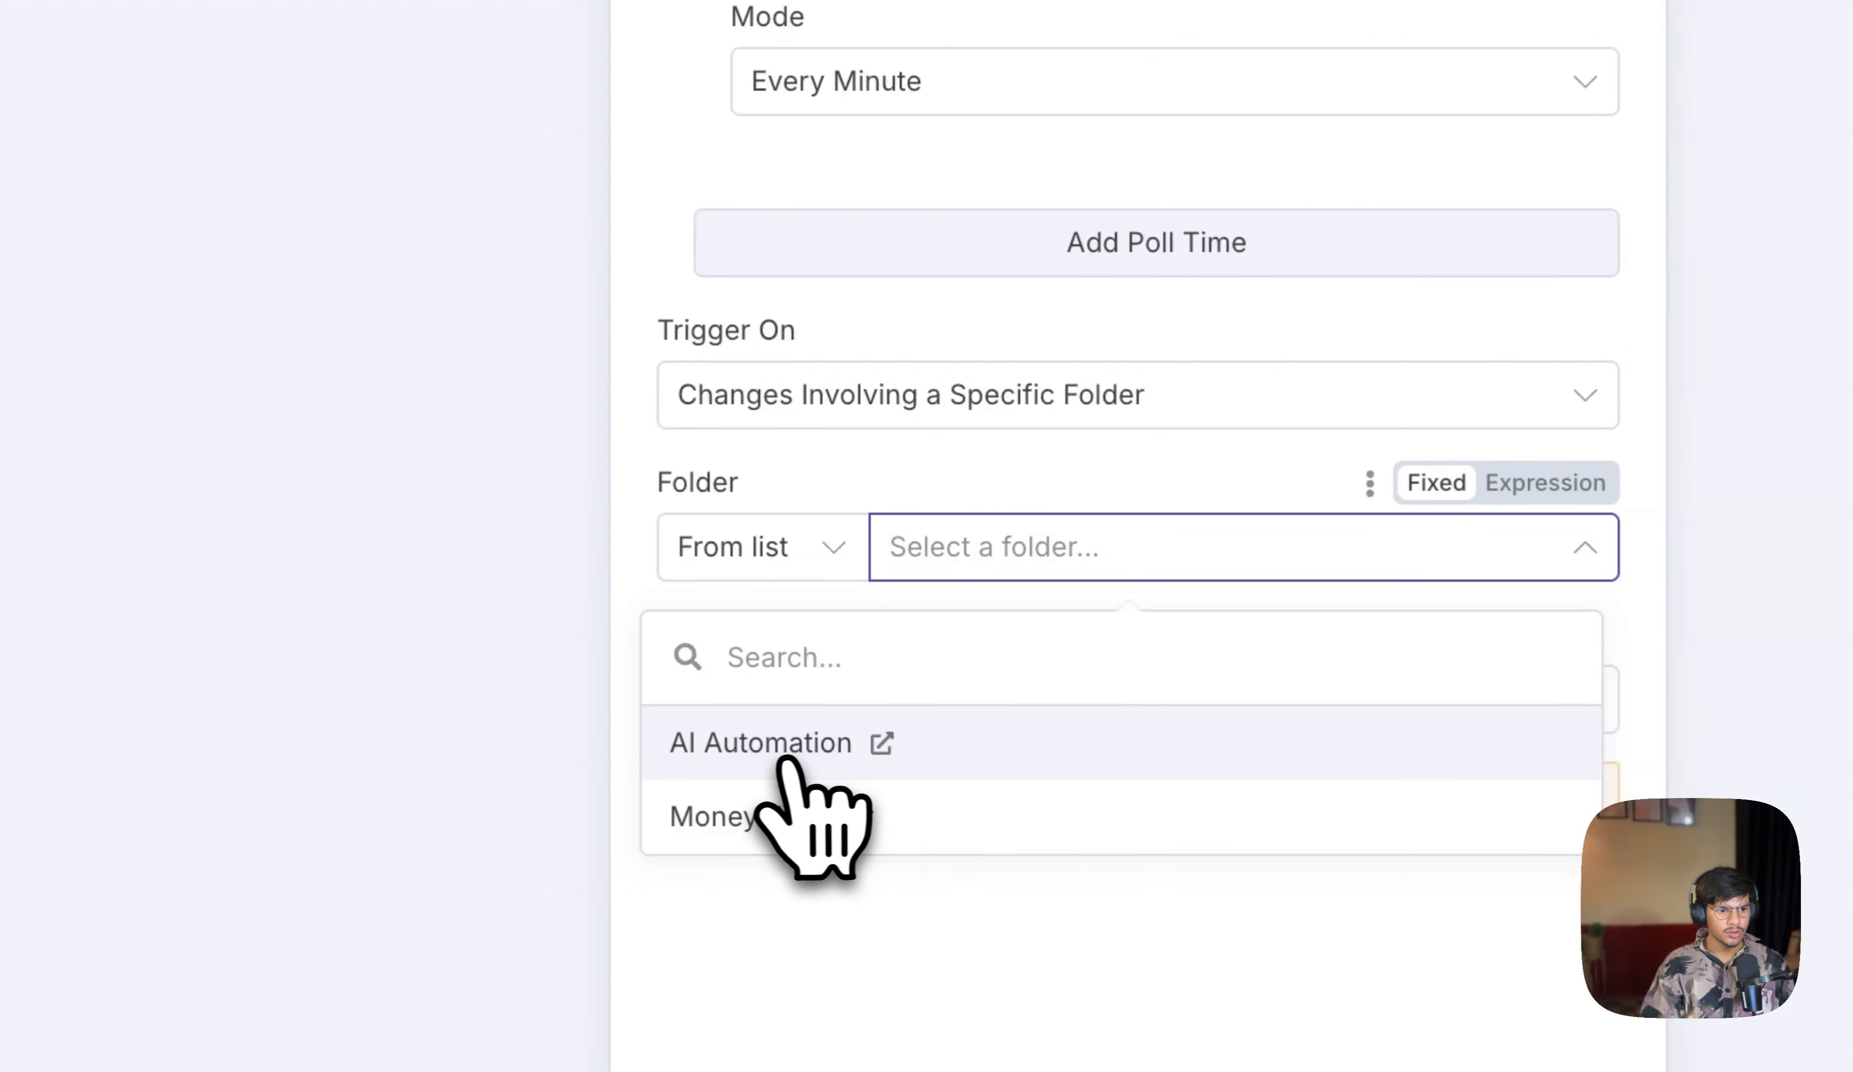
{"action": "left_click", "coordinate": [775, 759]}
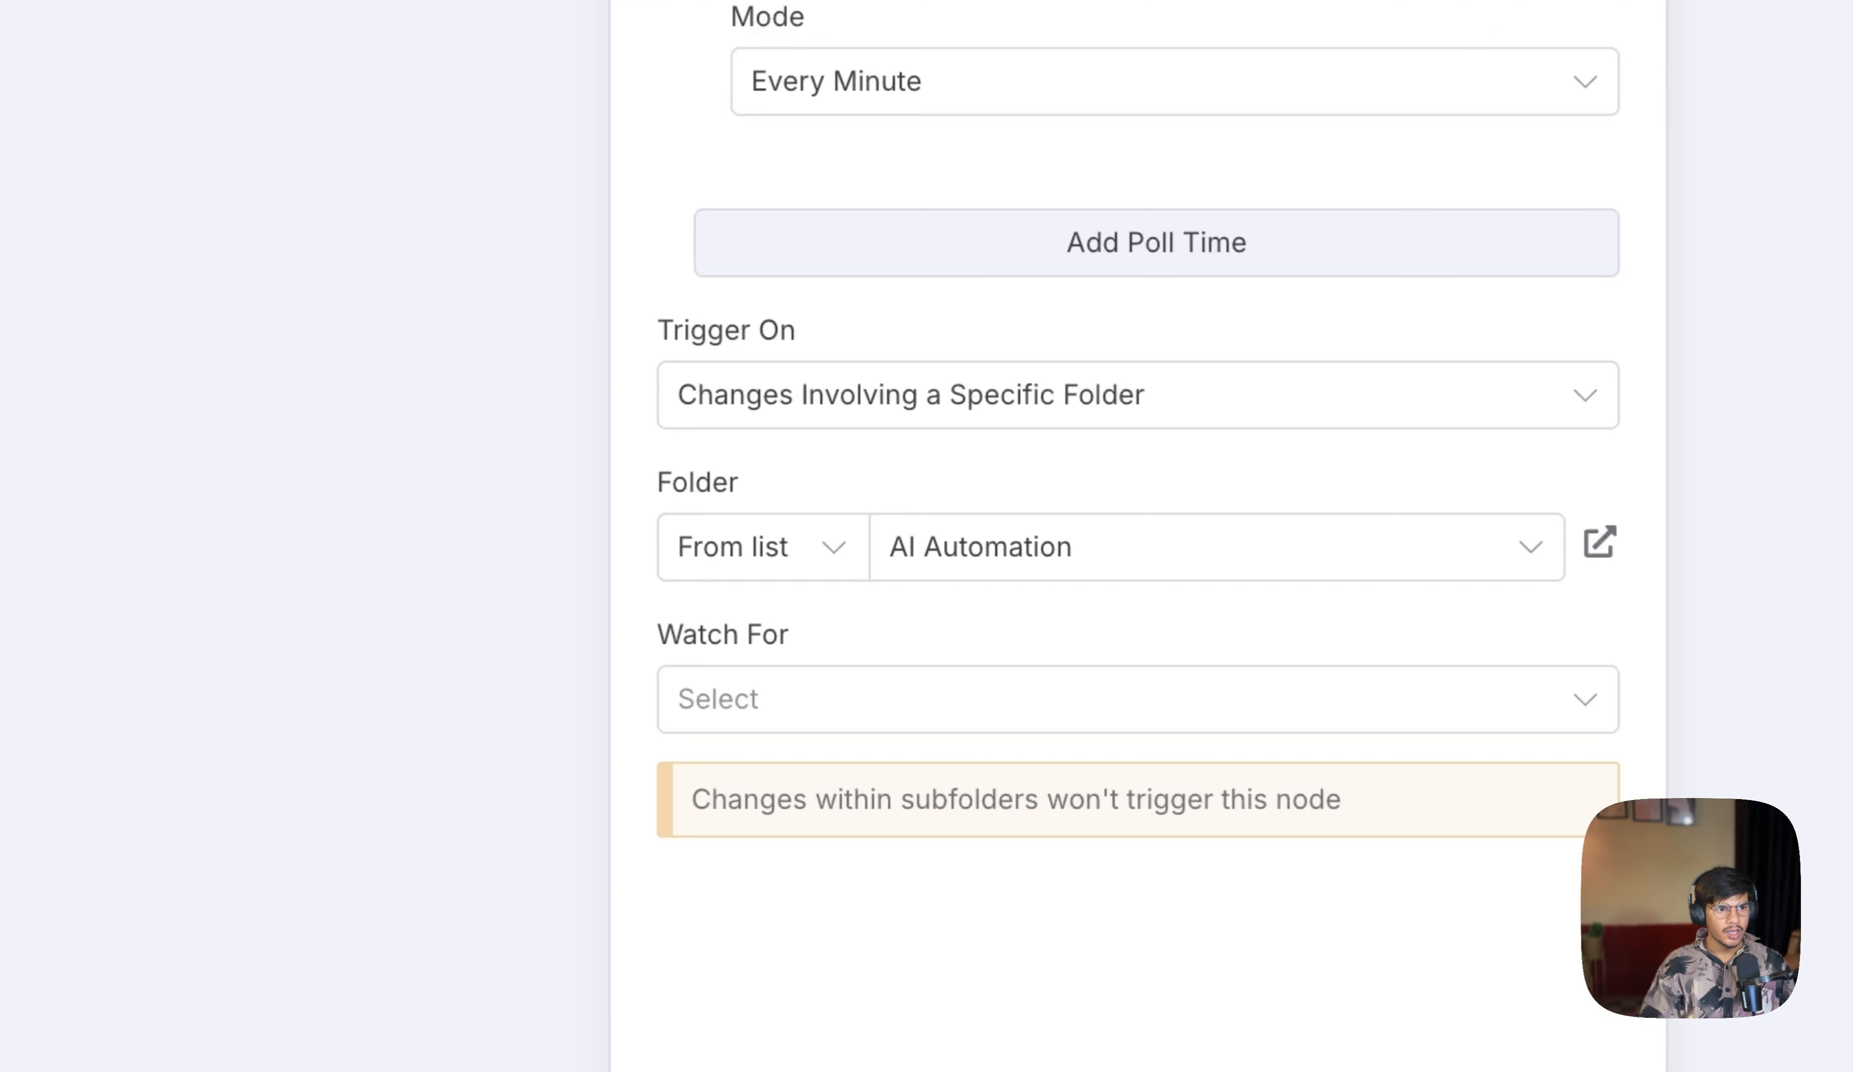
{"action": "left_click", "coordinate": [910, 688]}
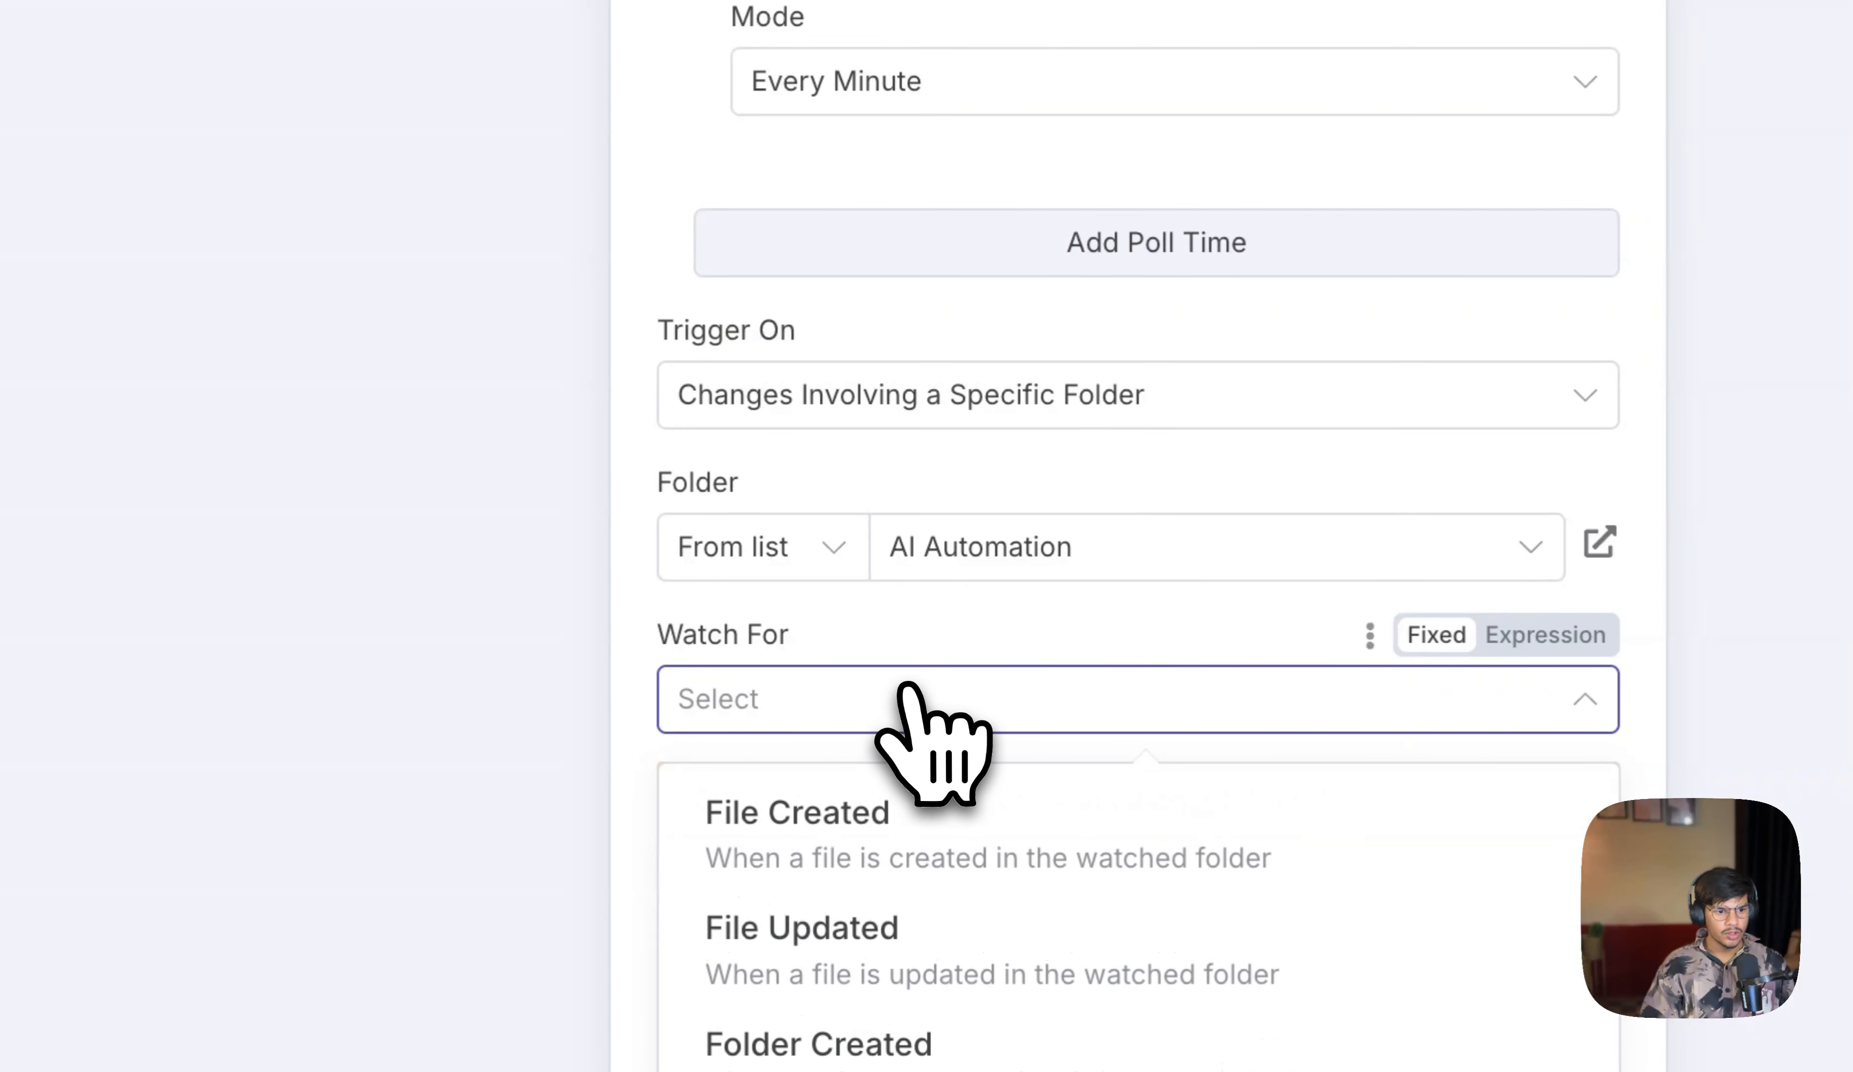
{"action": "left_click", "coordinate": [904, 880]}
Step: Fetch a test event for the Google Drive trigger and return to the canvas
{"action": "left_click", "coordinate": [140, 417]}
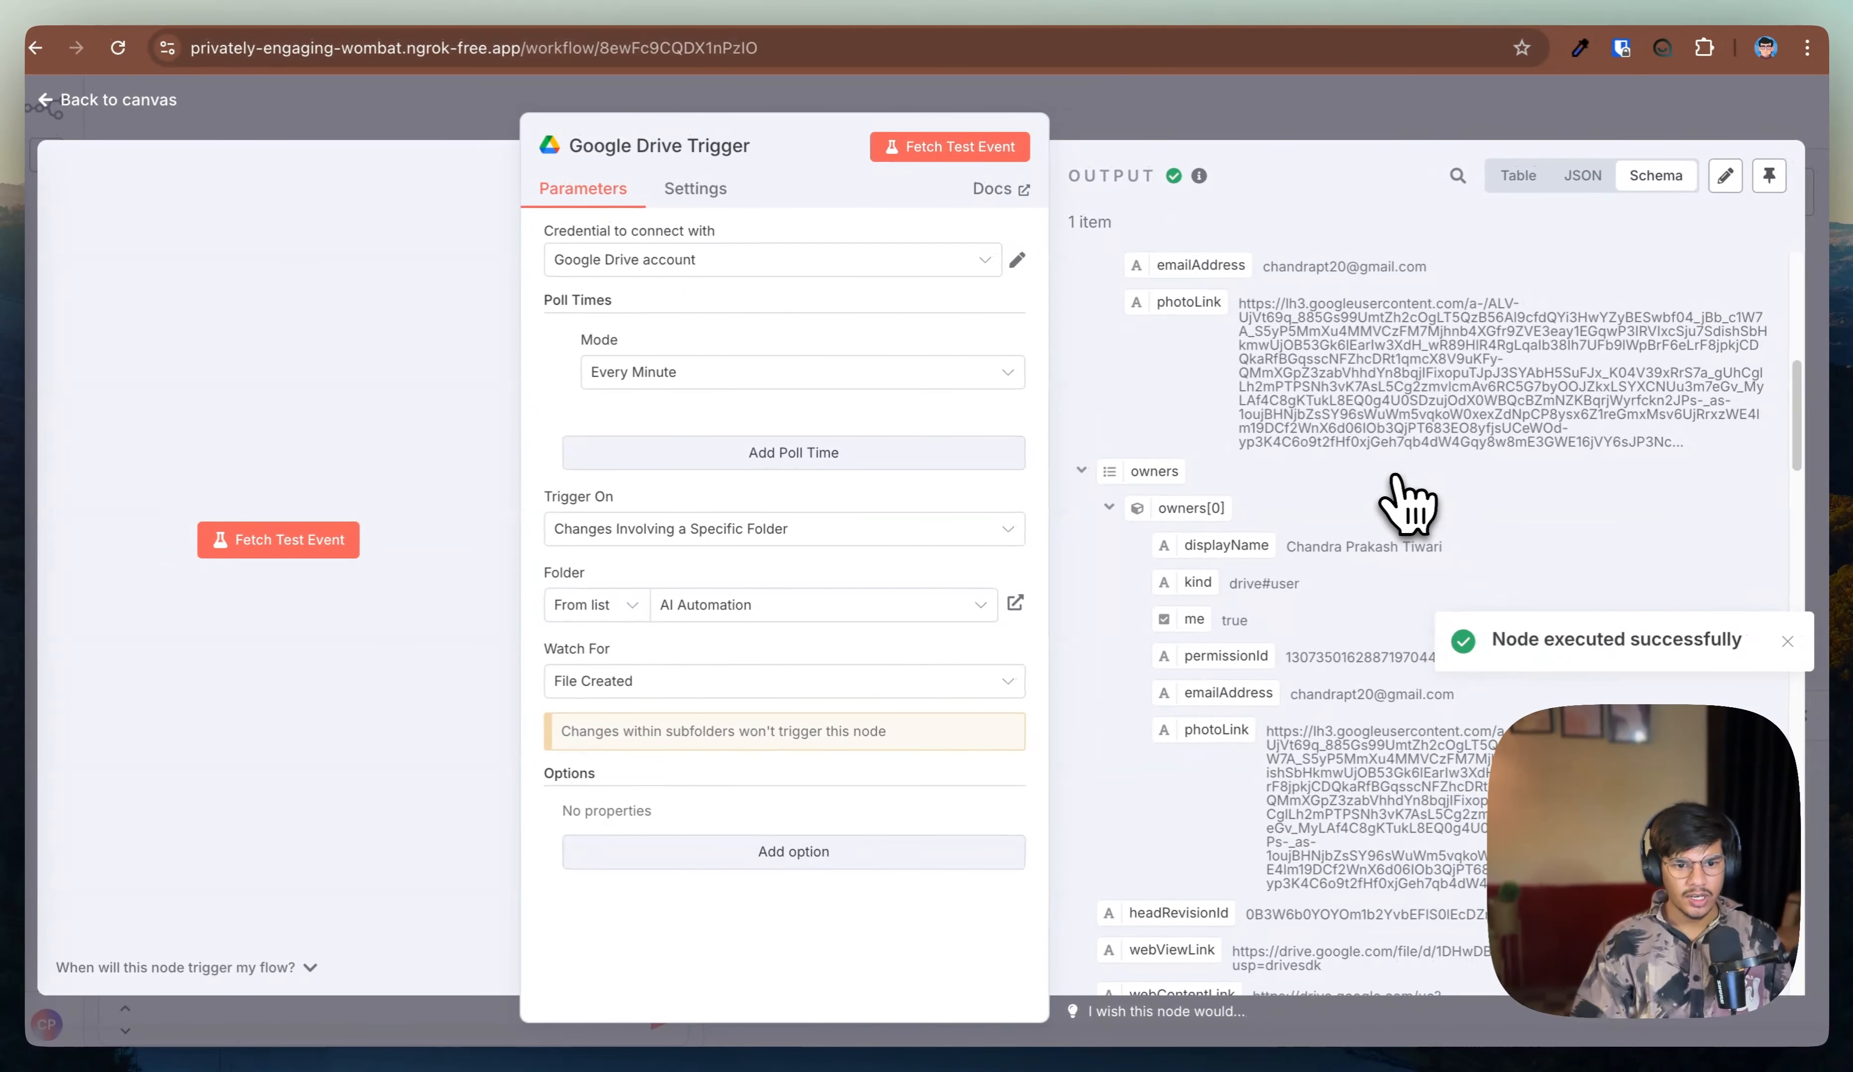
{"action": "scroll", "coordinate": [1283, 497], "scroll_direction": "down", "scroll_amount": 5}
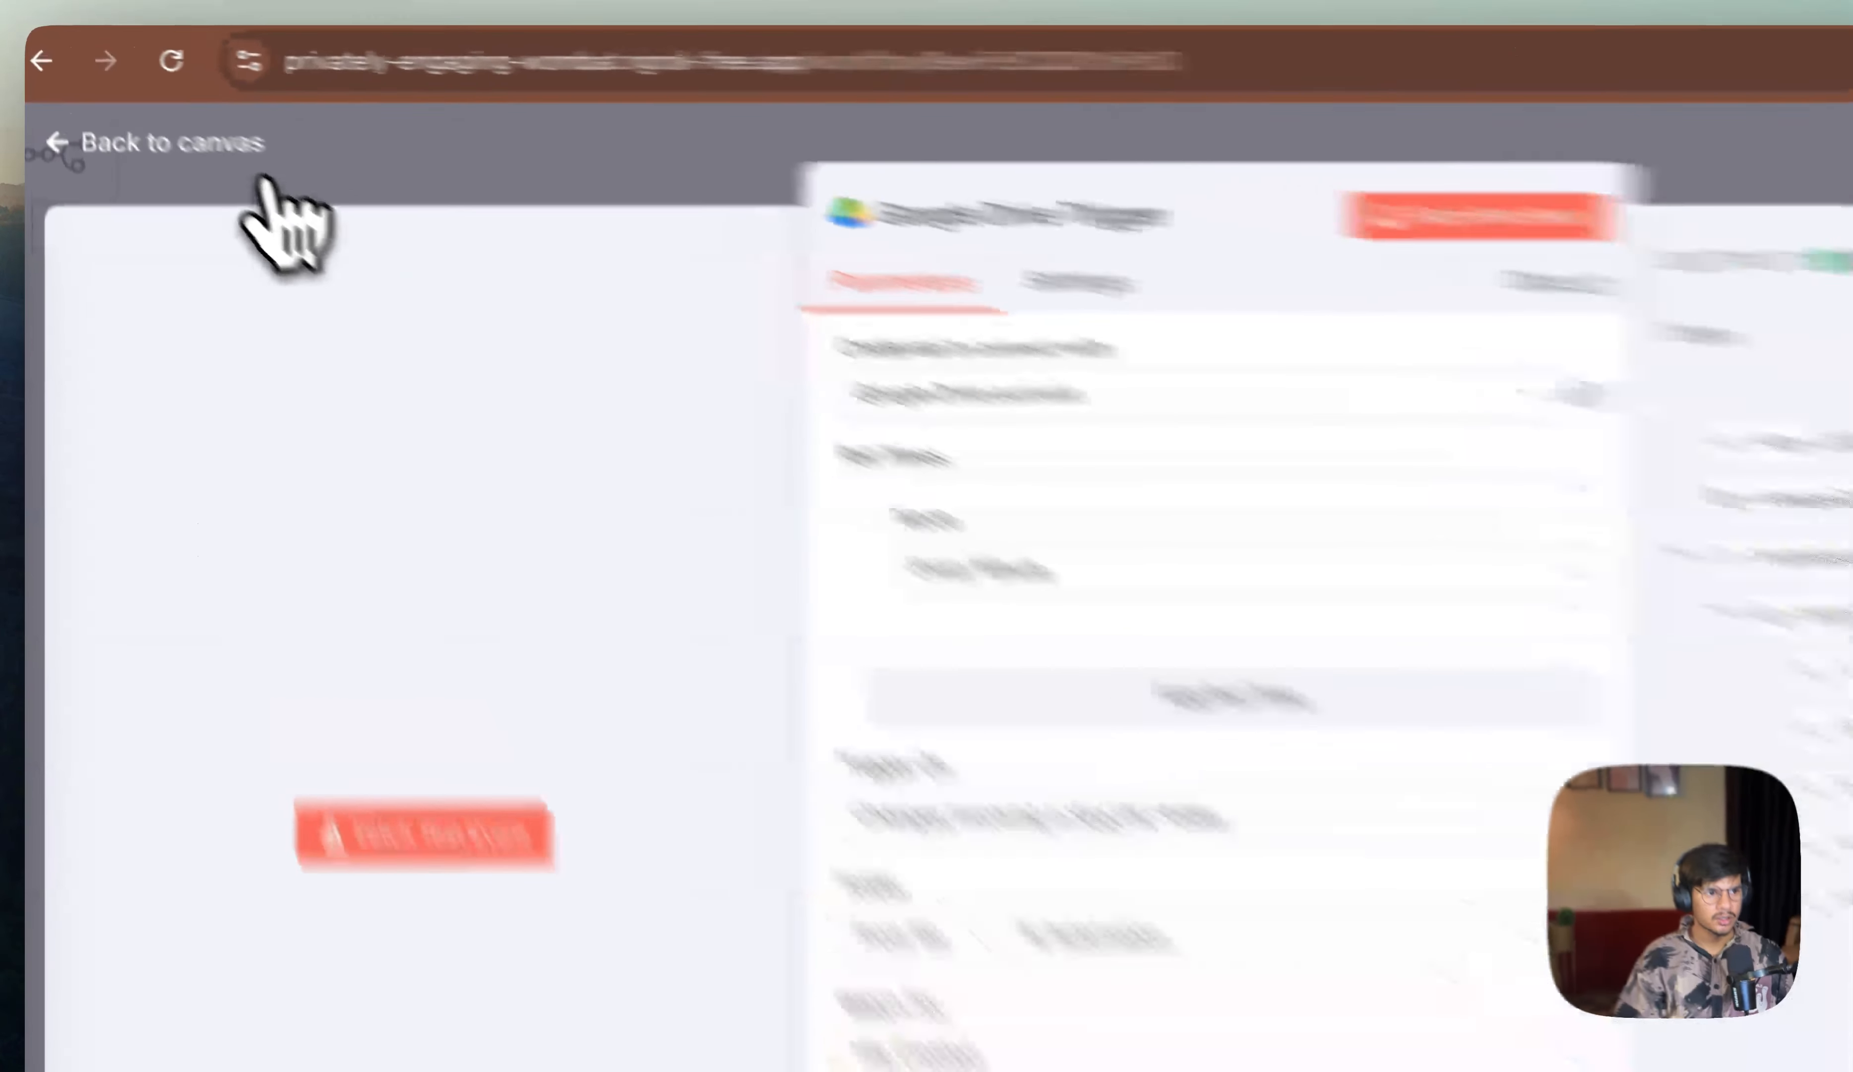
{"action": "left_click", "coordinate": [140, 100]}
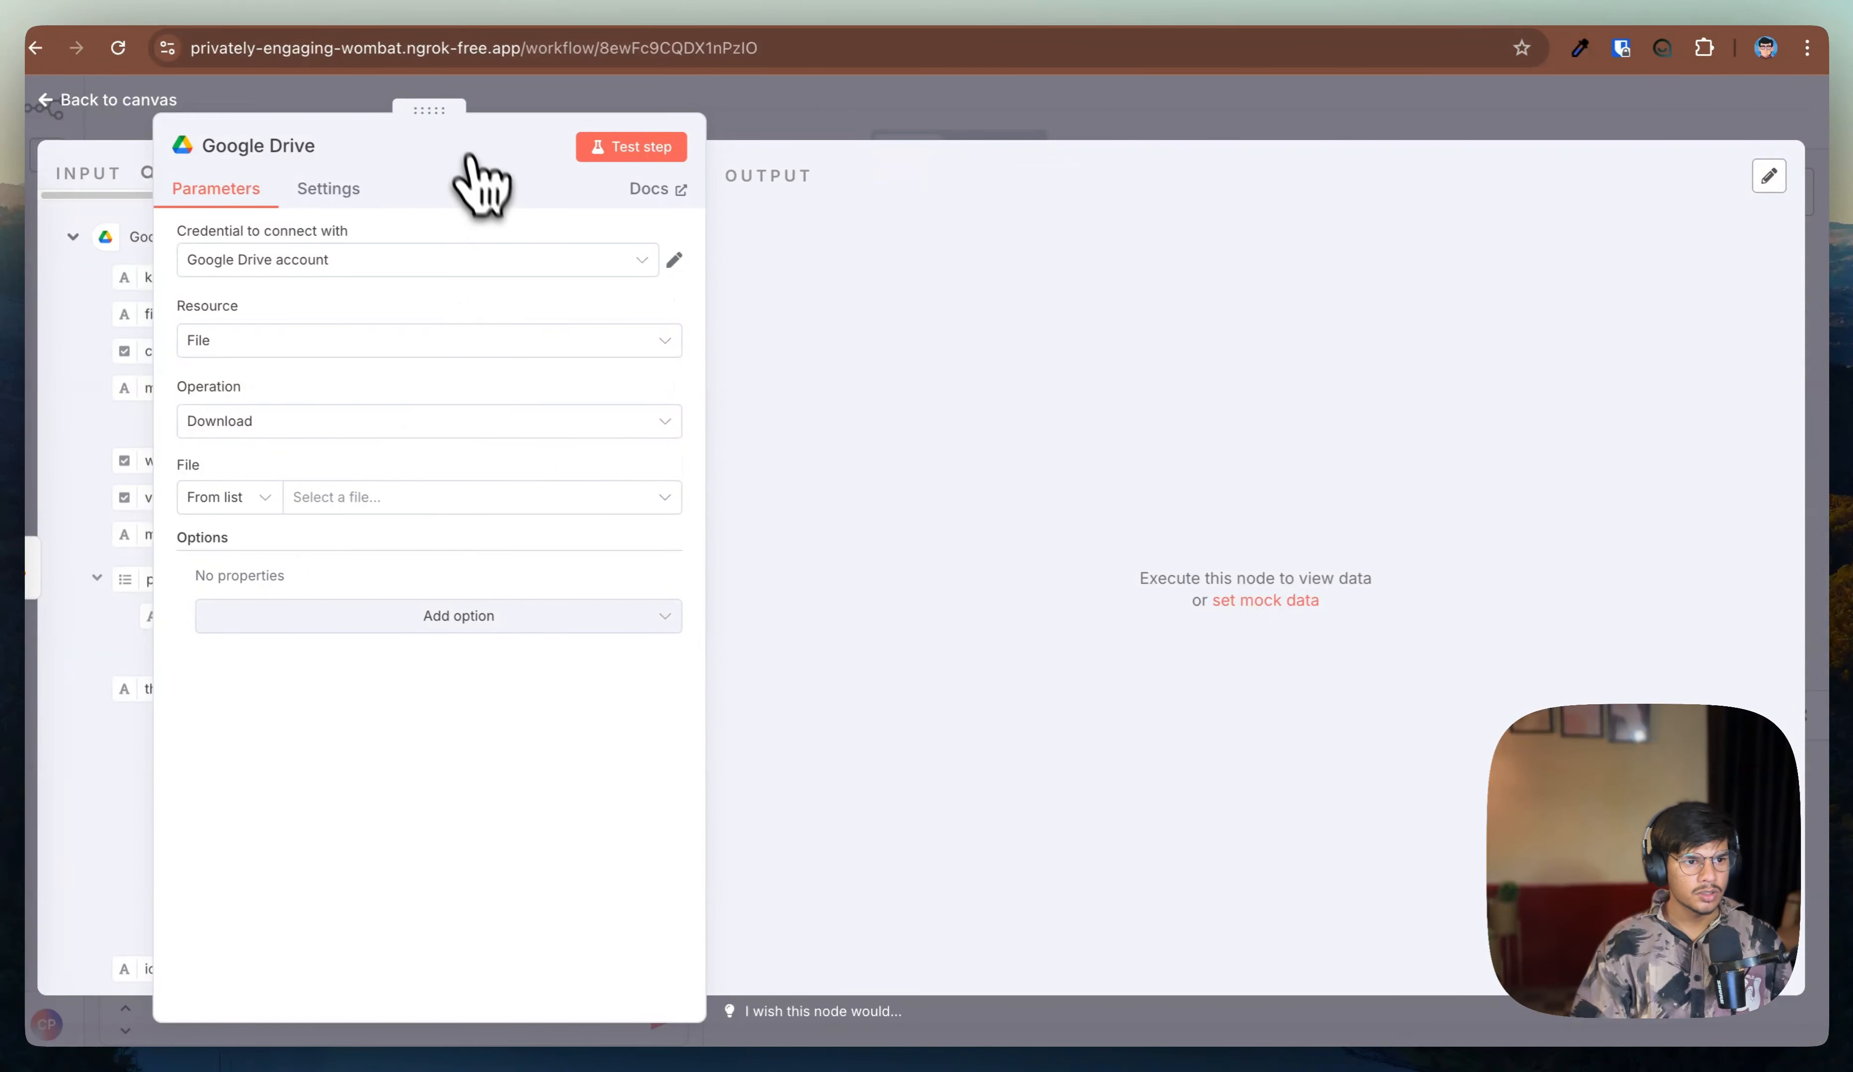
Step: In the Google Drive download node, switch the file selection mode from list to By ID
{"action": "left_click_drag", "start_coordinate": [430, 109], "coordinate": [1008, 118]}
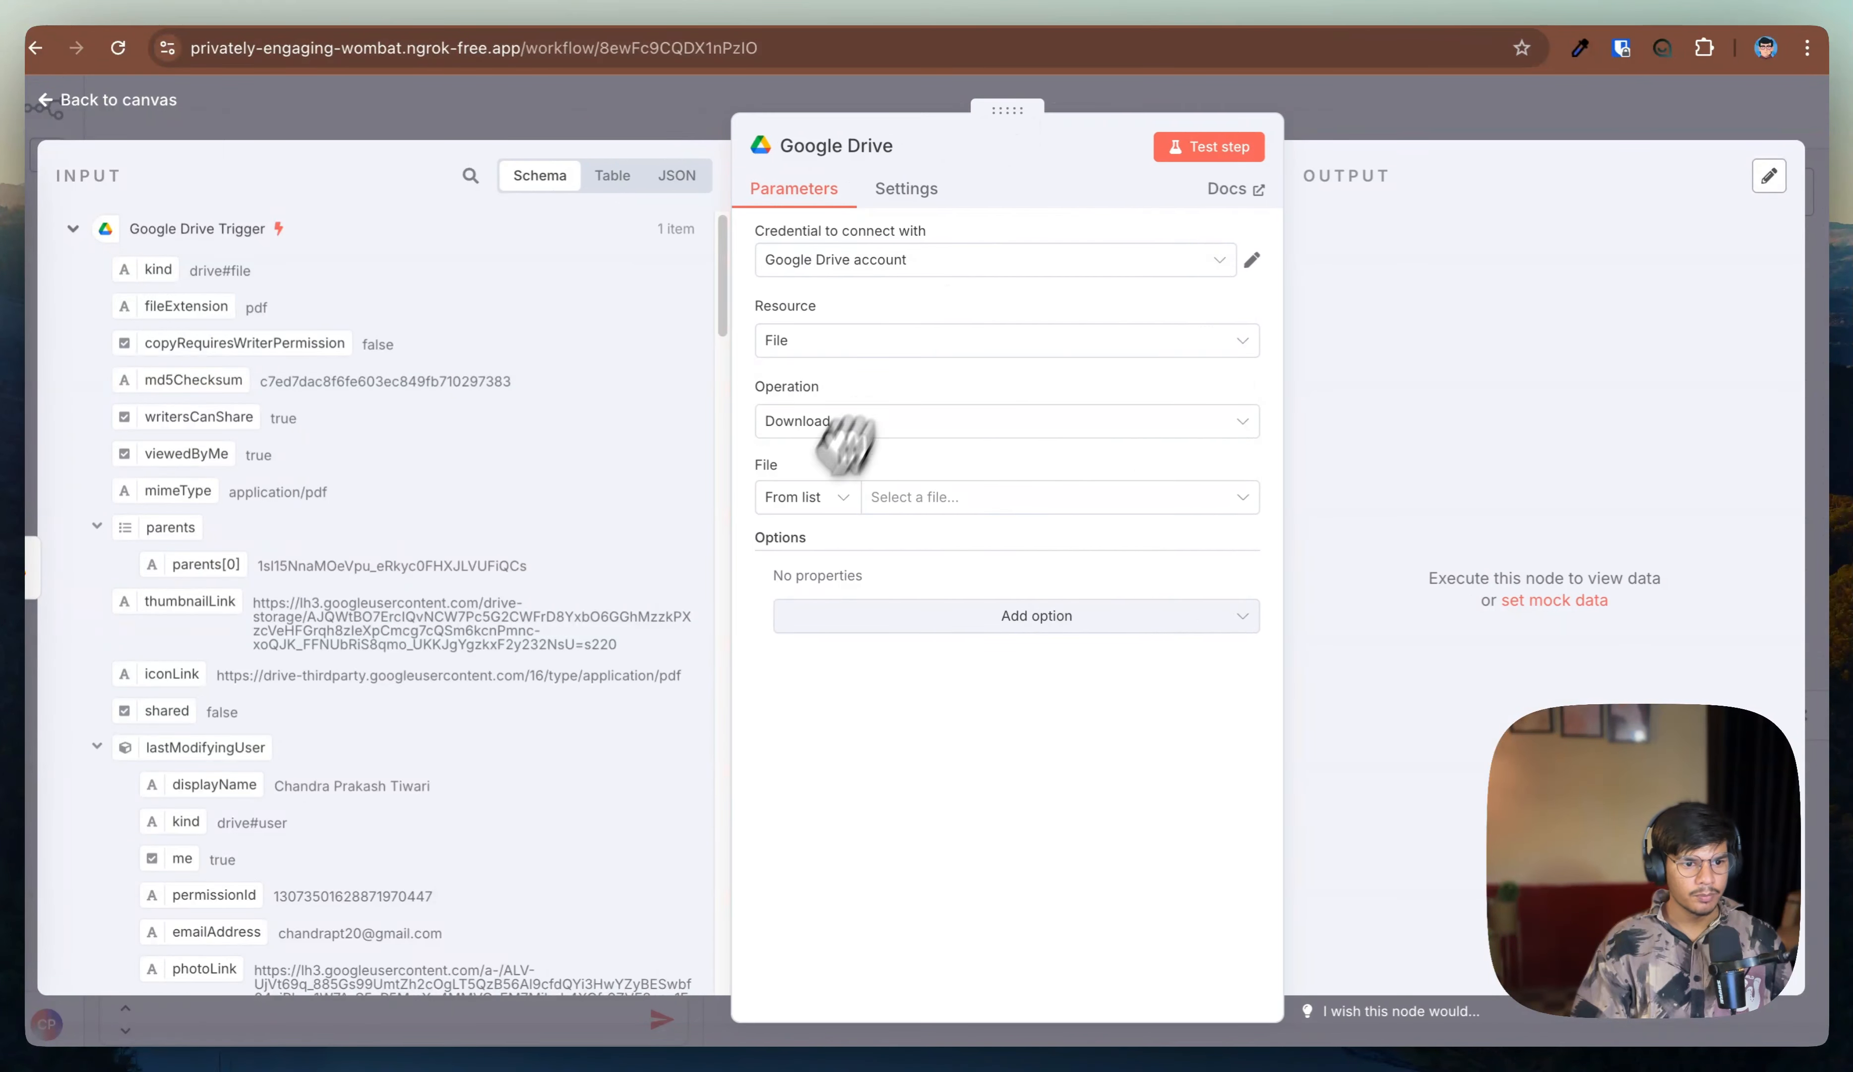
{"action": "scroll", "coordinate": [261, 541], "scroll_direction": "down", "scroll_amount": 10}
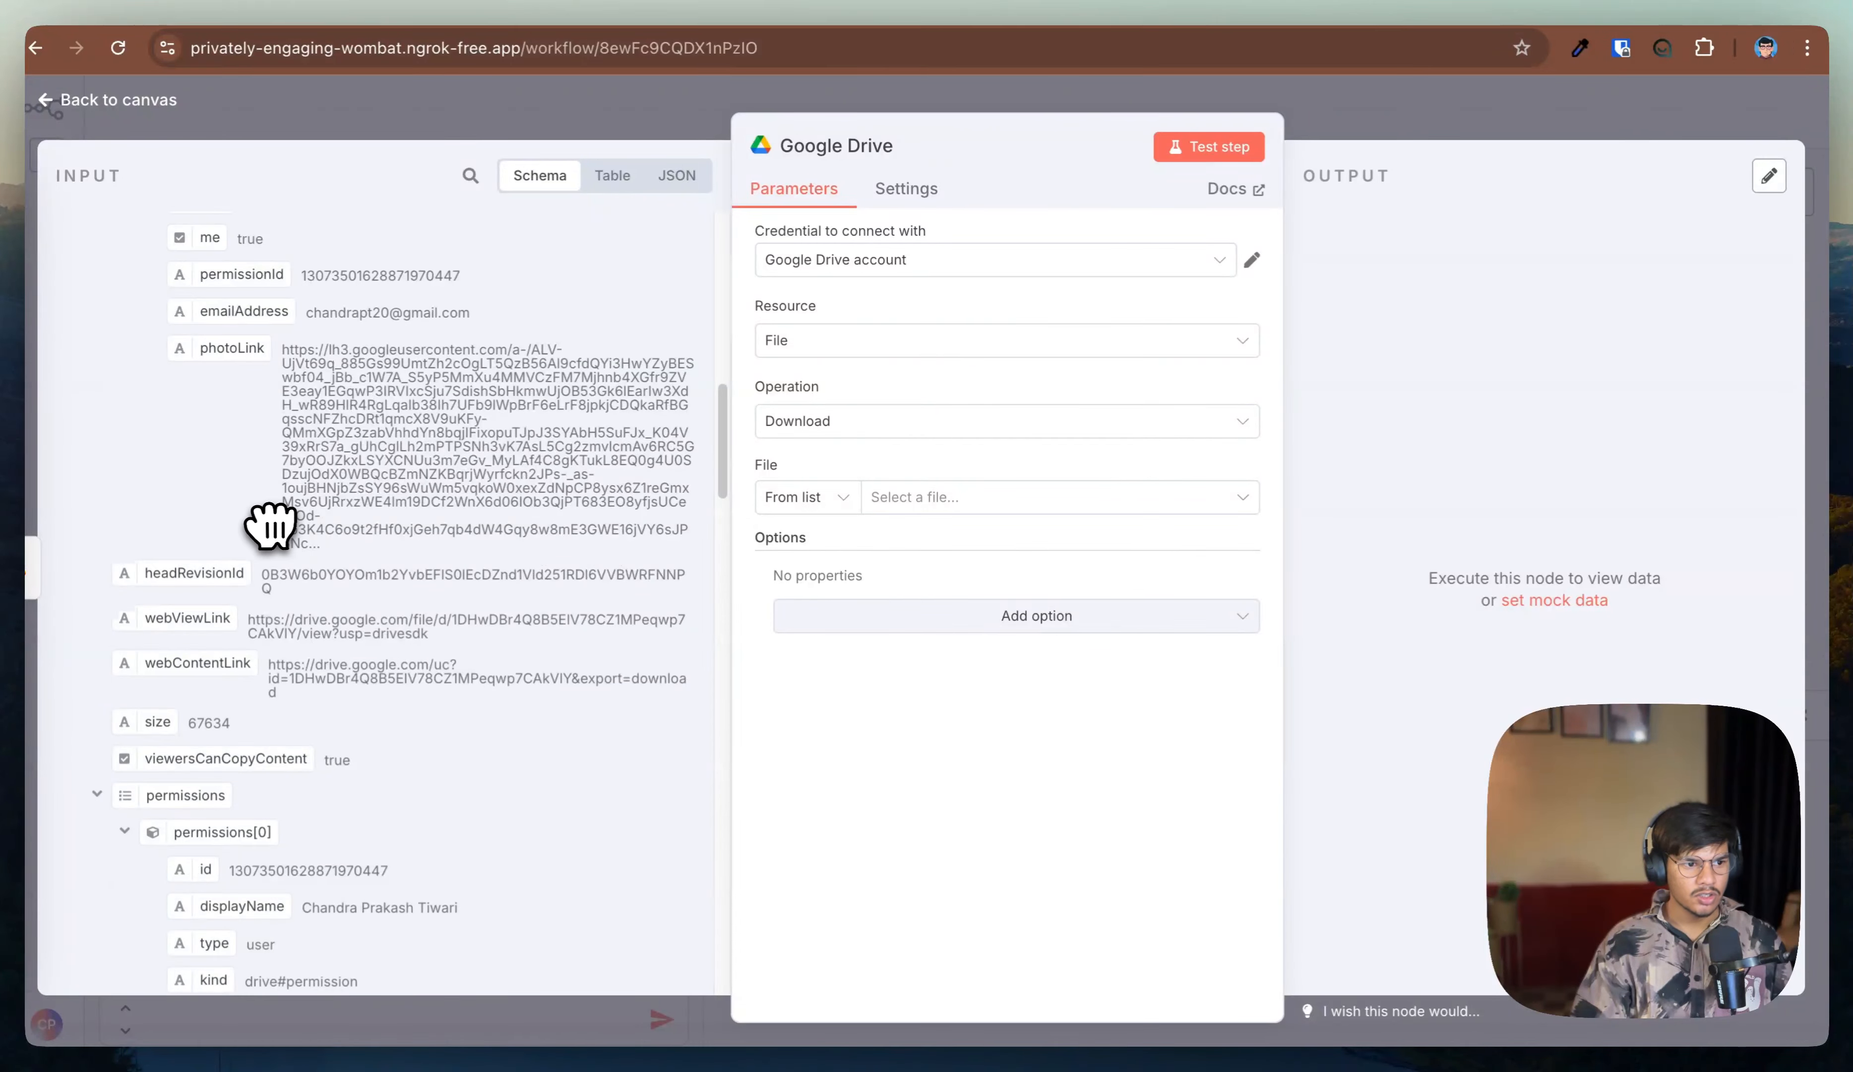
{"action": "scroll", "coordinate": [259, 550], "scroll_direction": "up", "scroll_amount": 10}
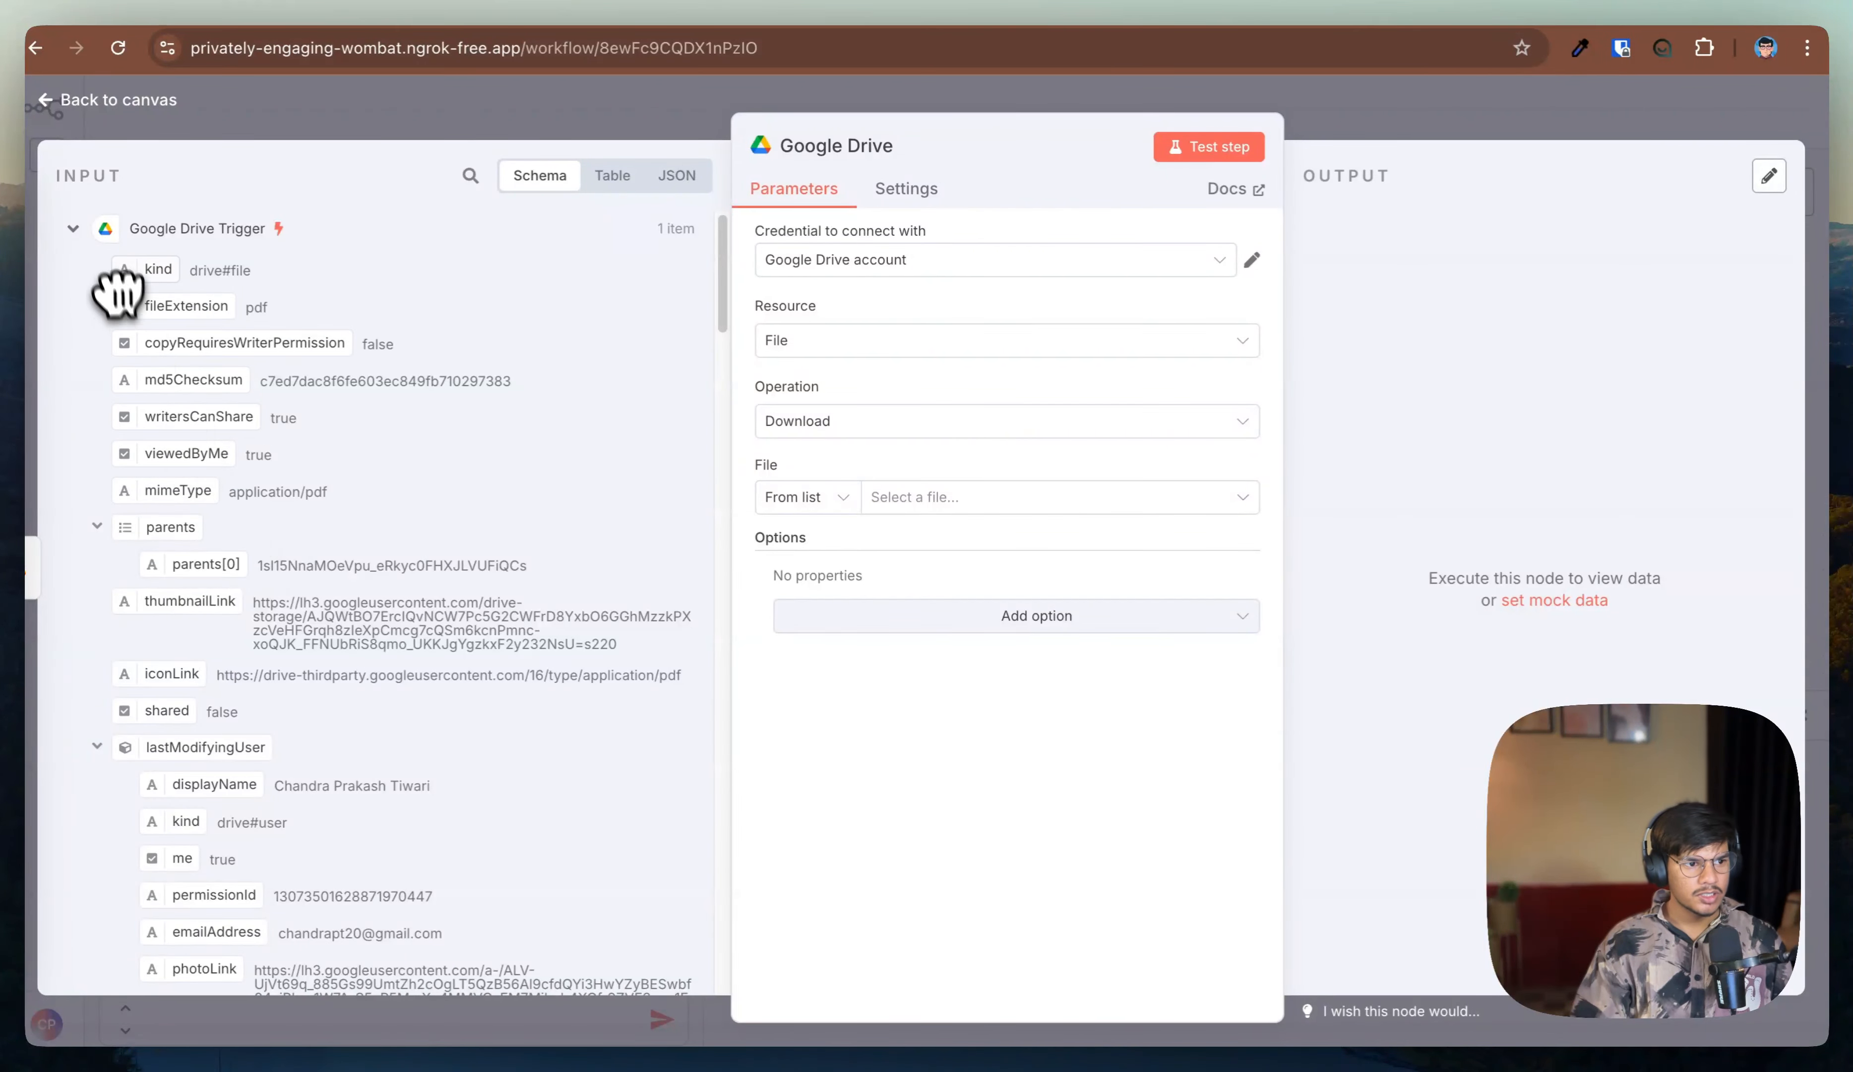
{"action": "left_click", "coordinate": [98, 526]}
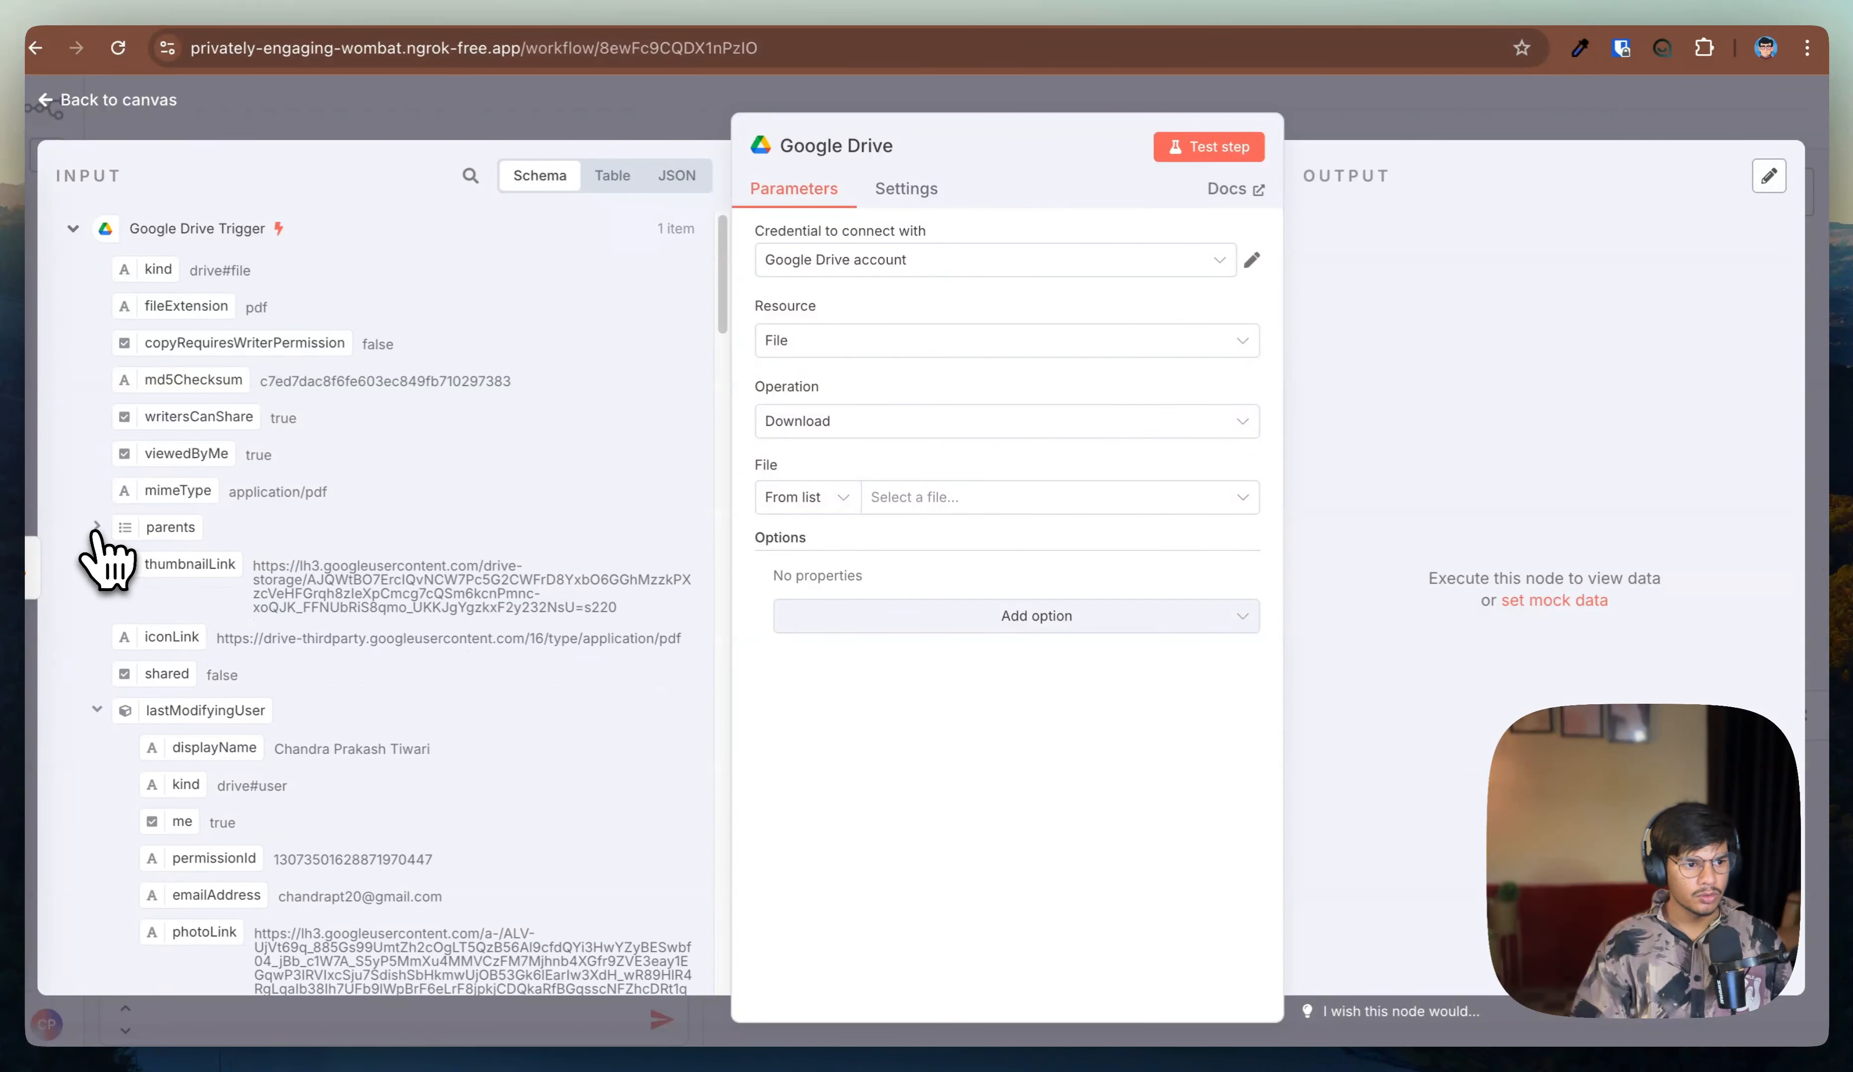
{"action": "left_click", "coordinate": [97, 708]}
{"action": "scroll", "coordinate": [110, 559], "scroll_direction": "down", "scroll_amount": 5}
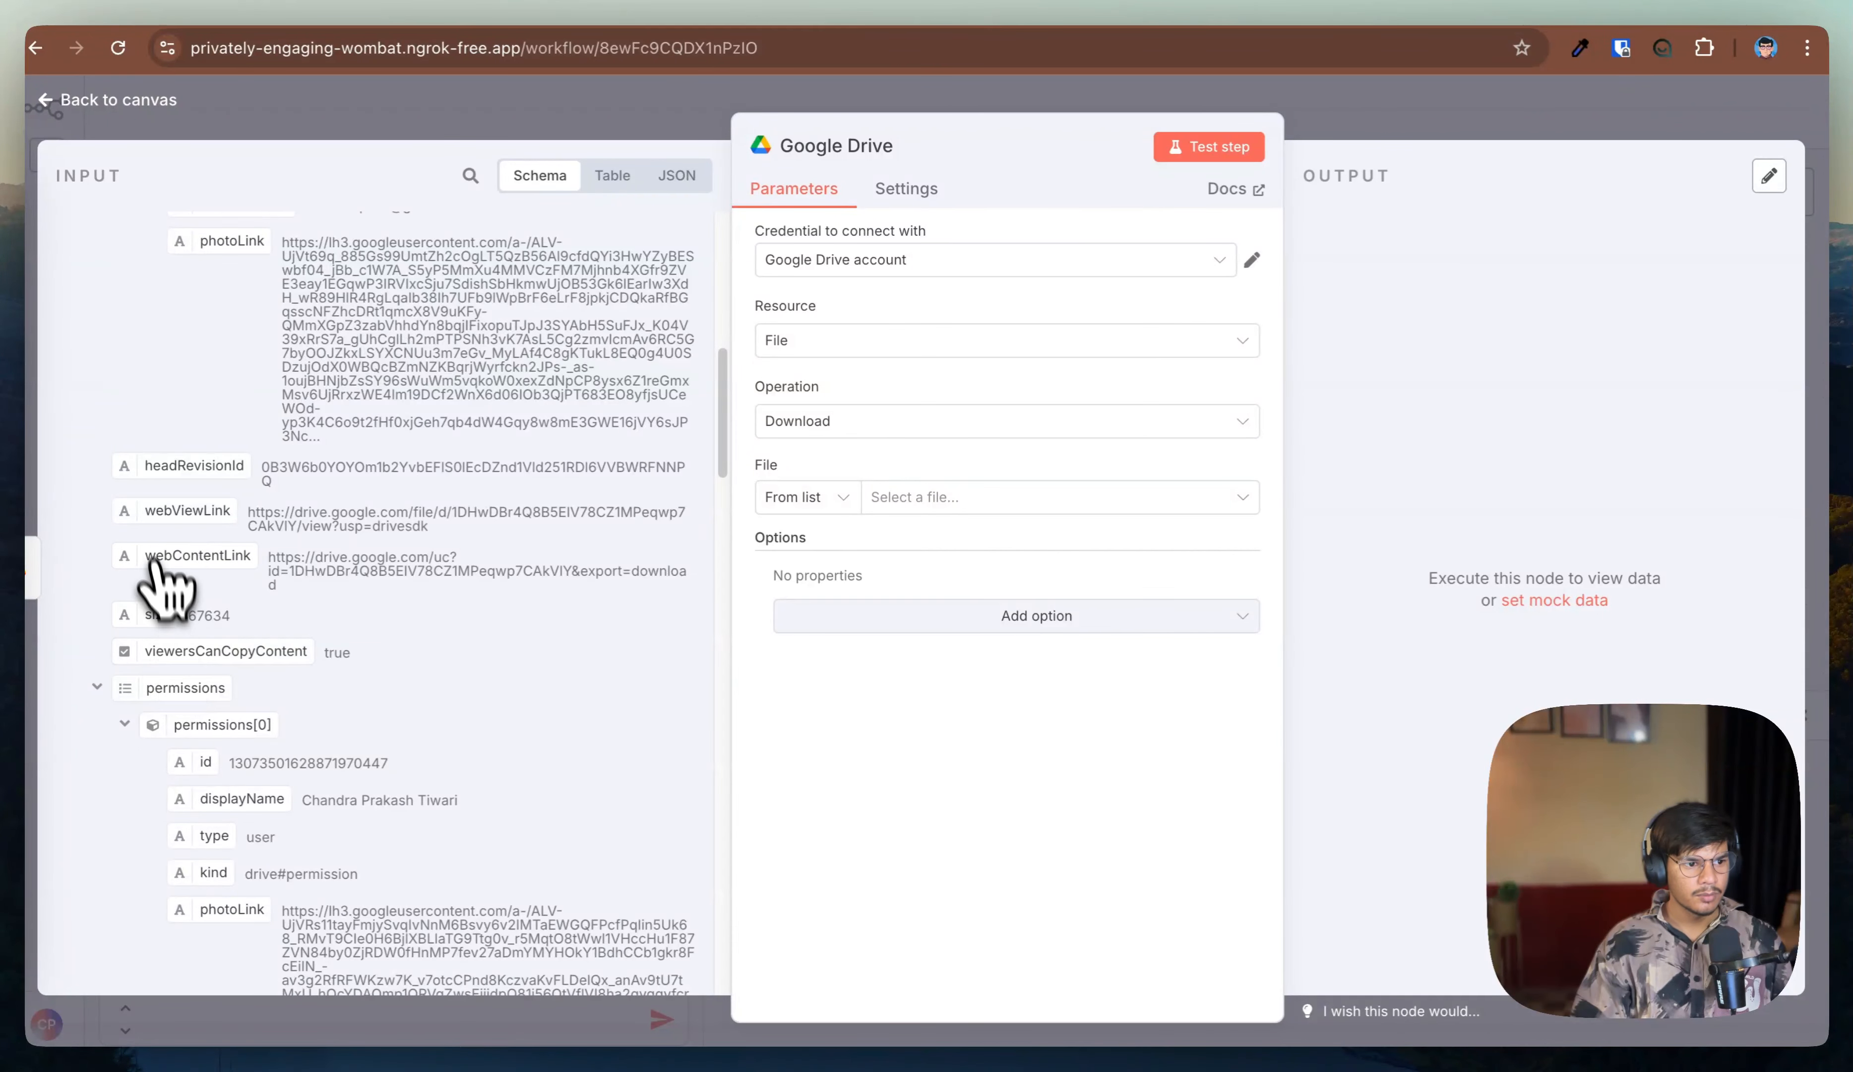
{"action": "scroll", "coordinate": [158, 557], "scroll_direction": "down", "scroll_amount": 5}
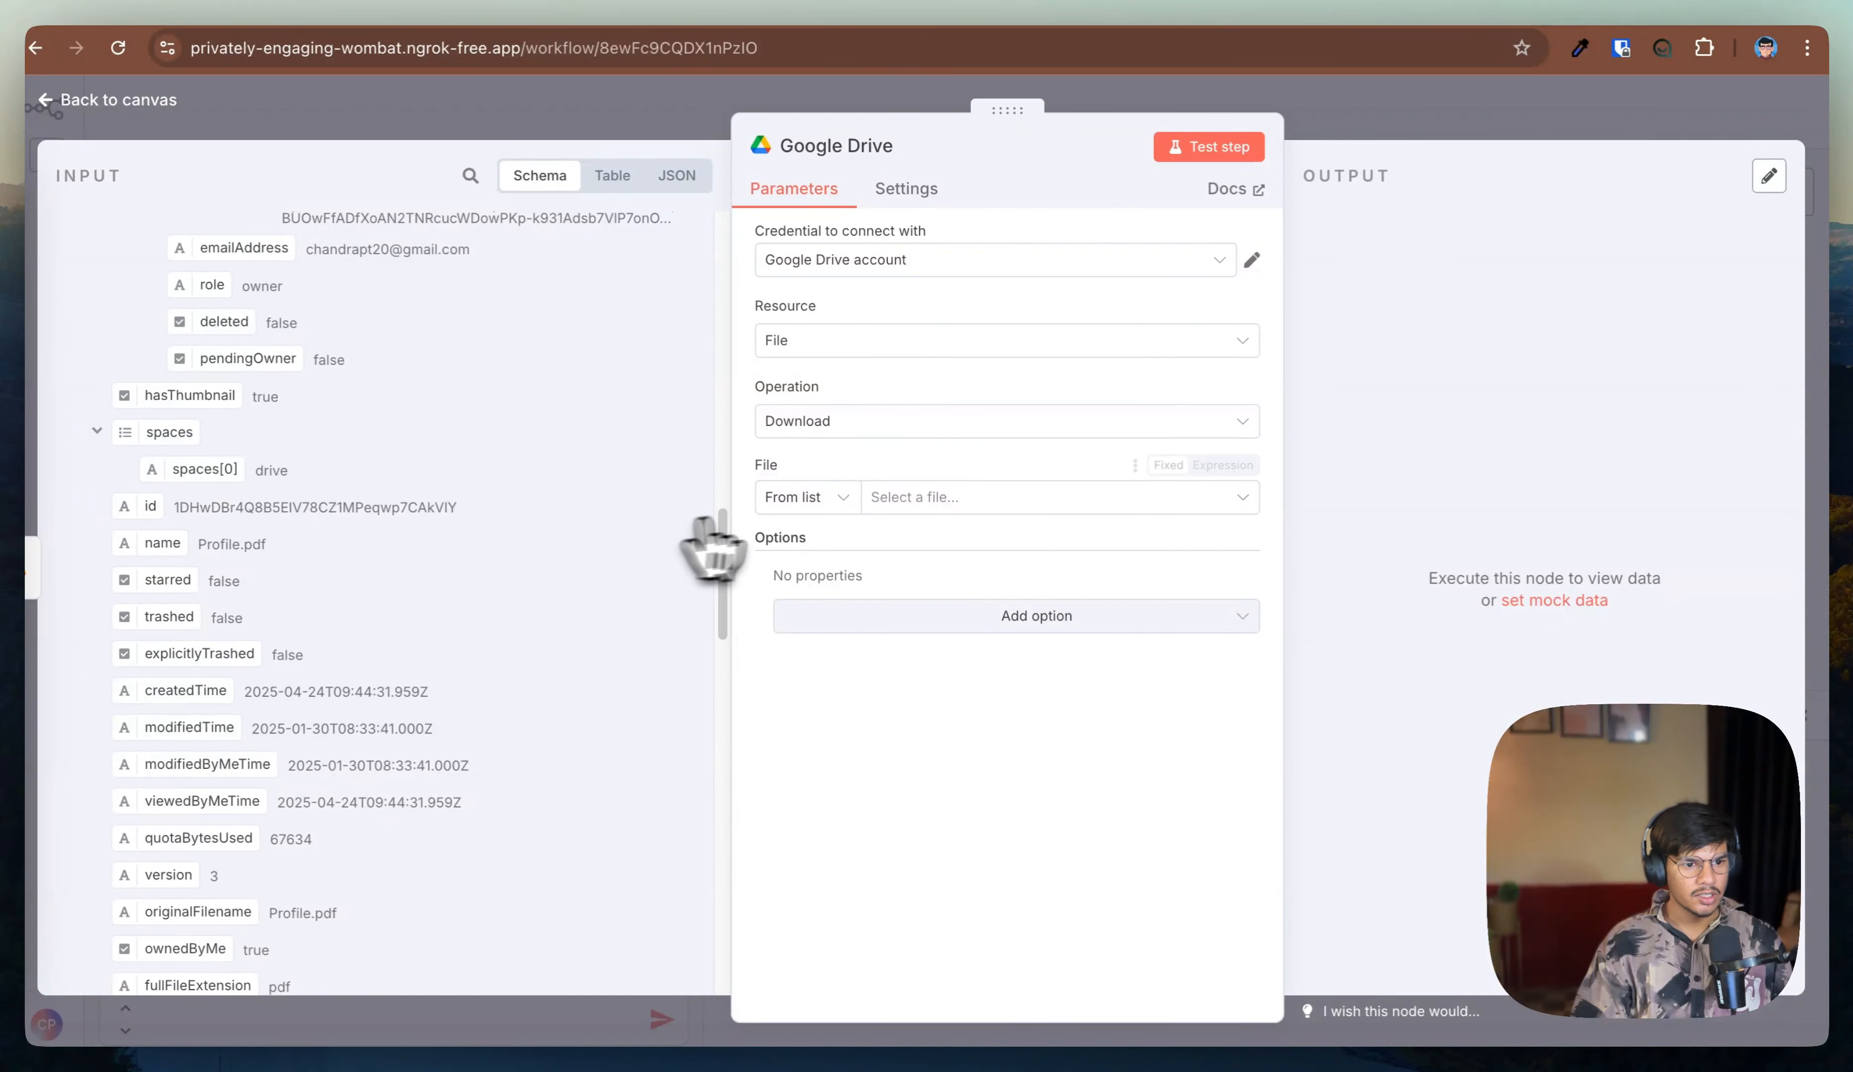
{"action": "left_click", "coordinate": [799, 502]}
{"action": "left_click", "coordinate": [802, 635]}
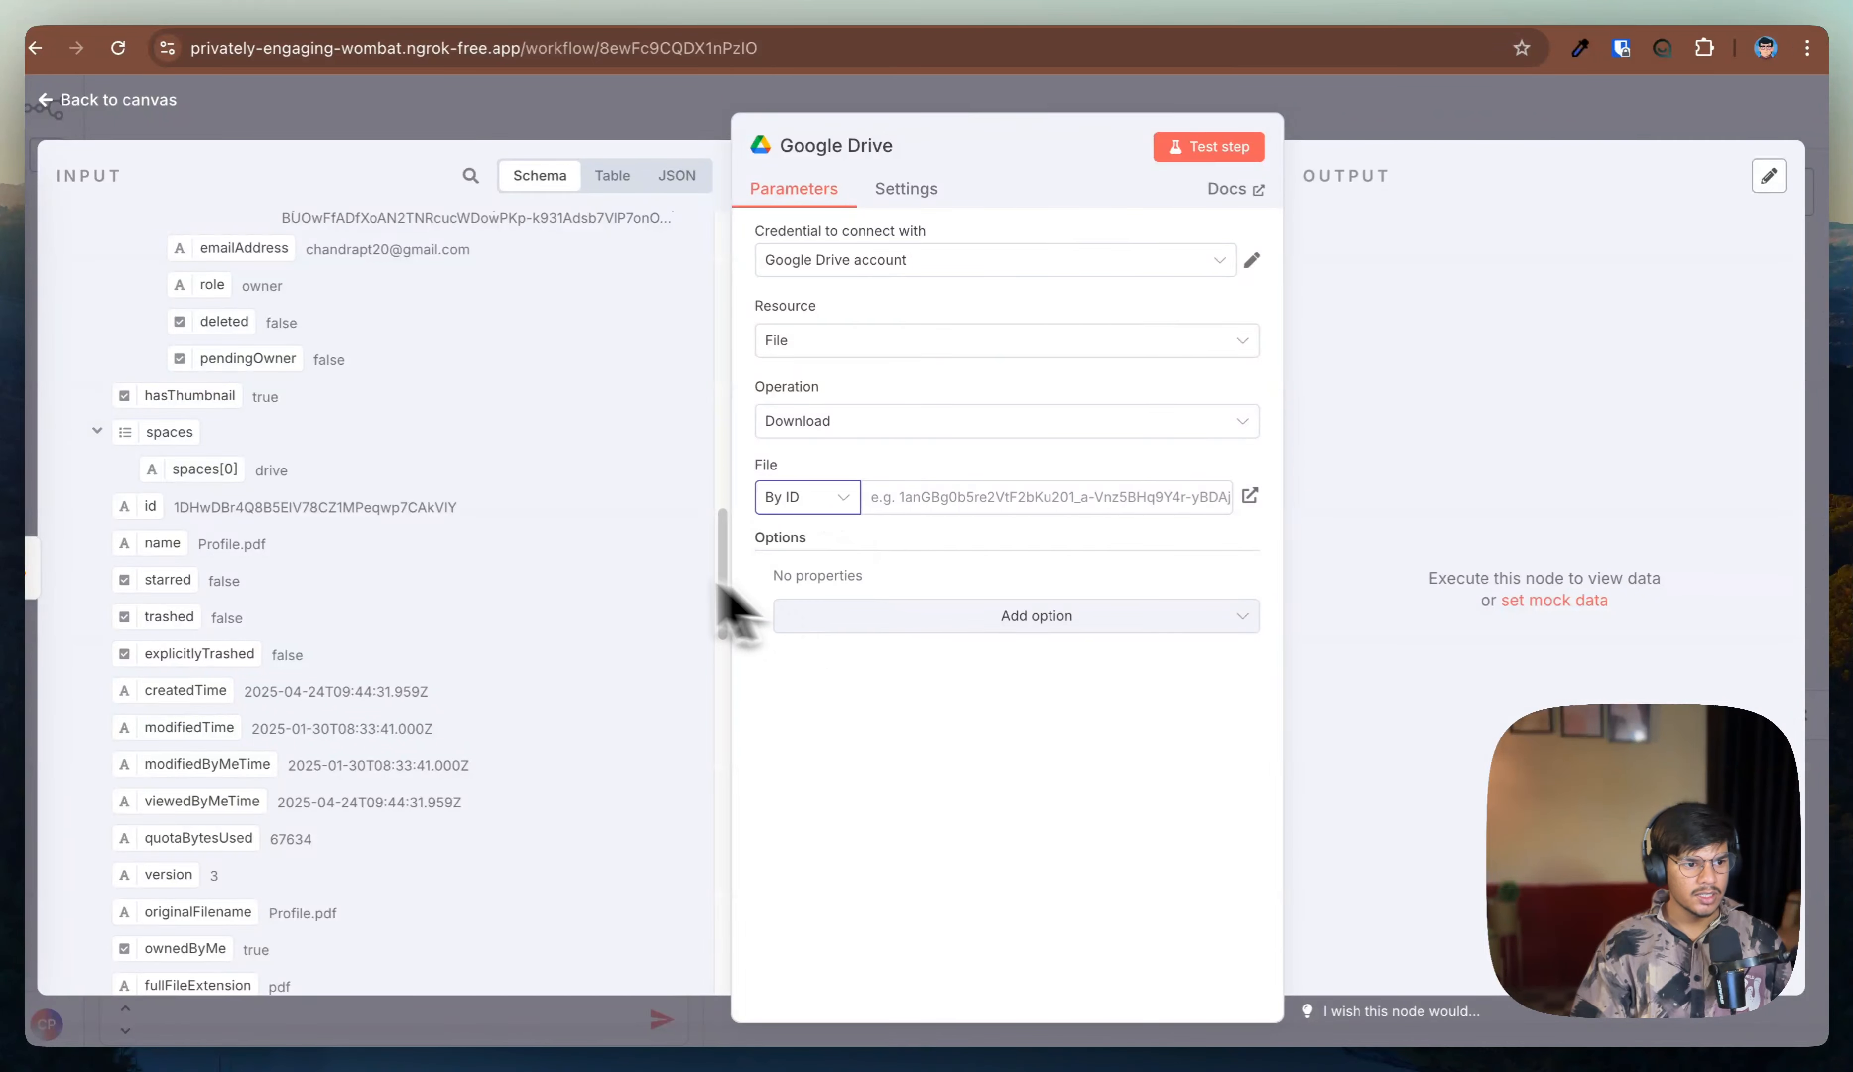
Step: Map the trigger's id field into the download node's File ID and test the step
{"action": "left_click_drag", "start_coordinate": [153, 518], "coordinate": [964, 501]}
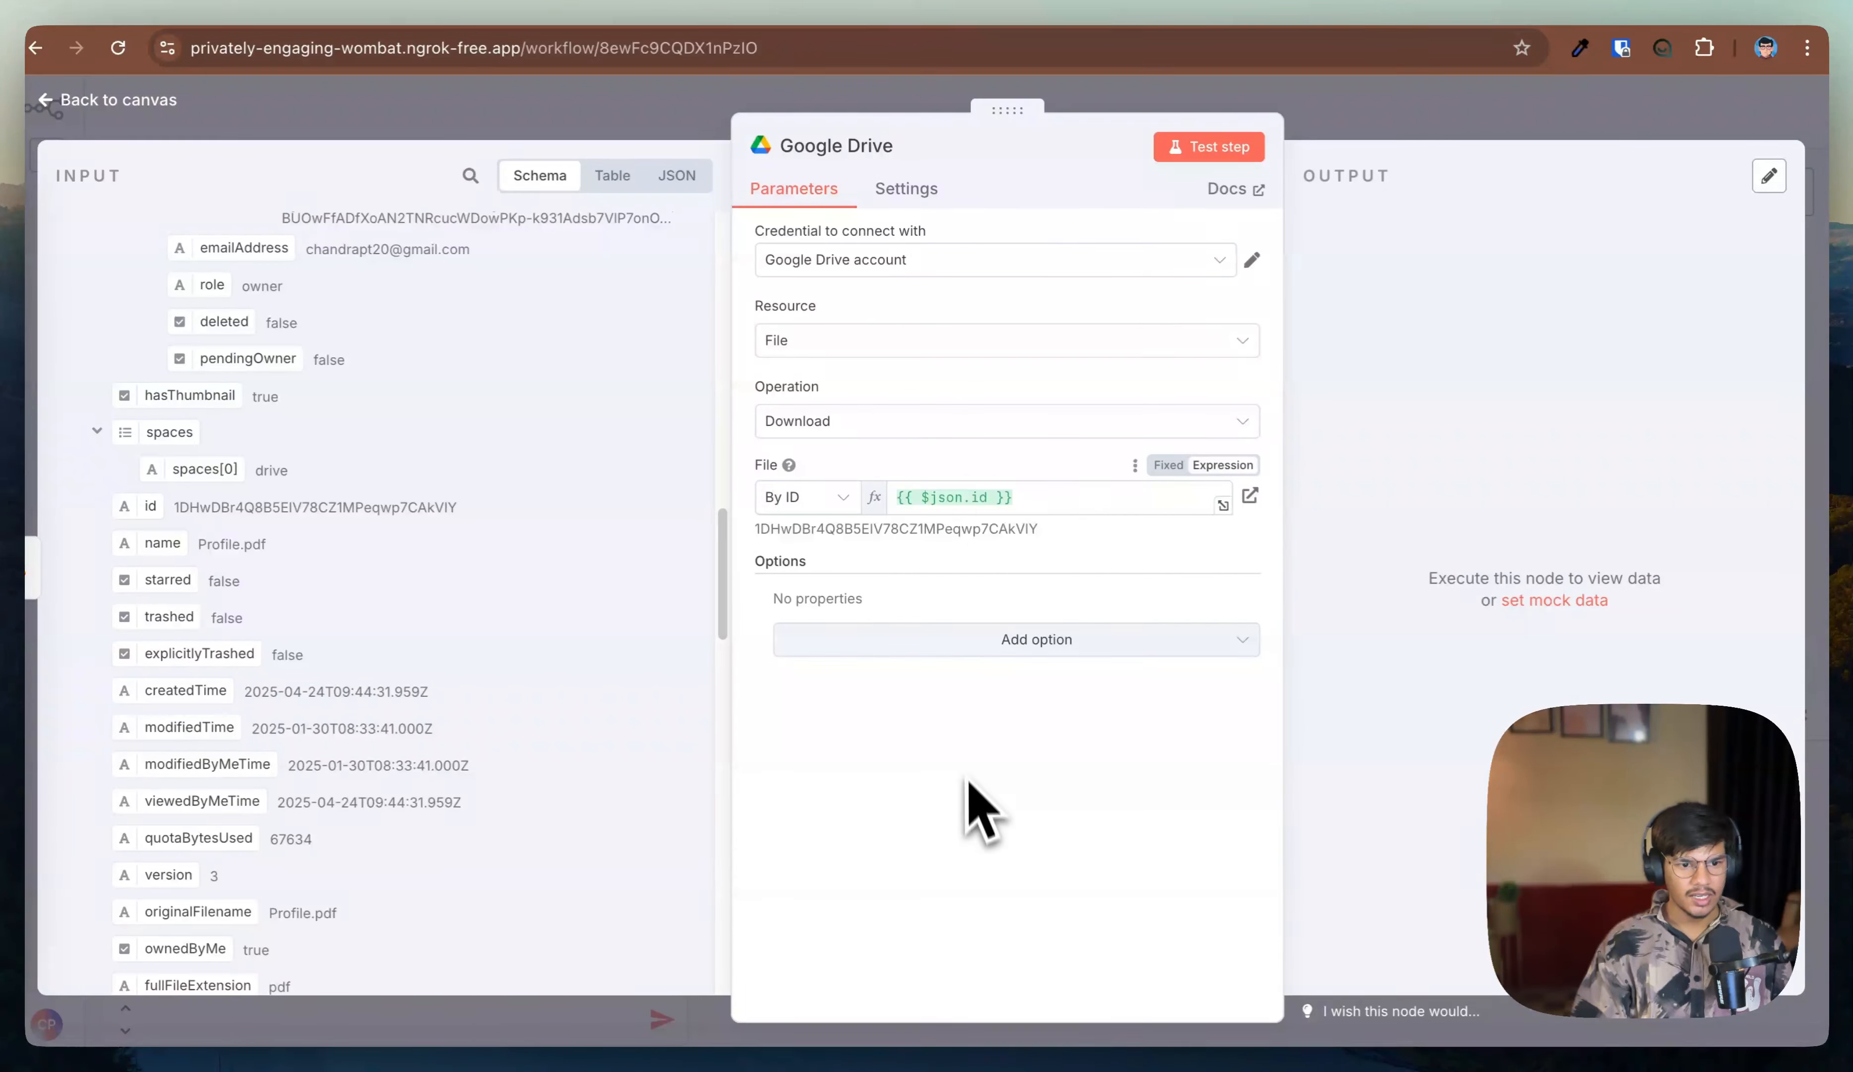
{"action": "left_click", "coordinate": [1217, 148]}
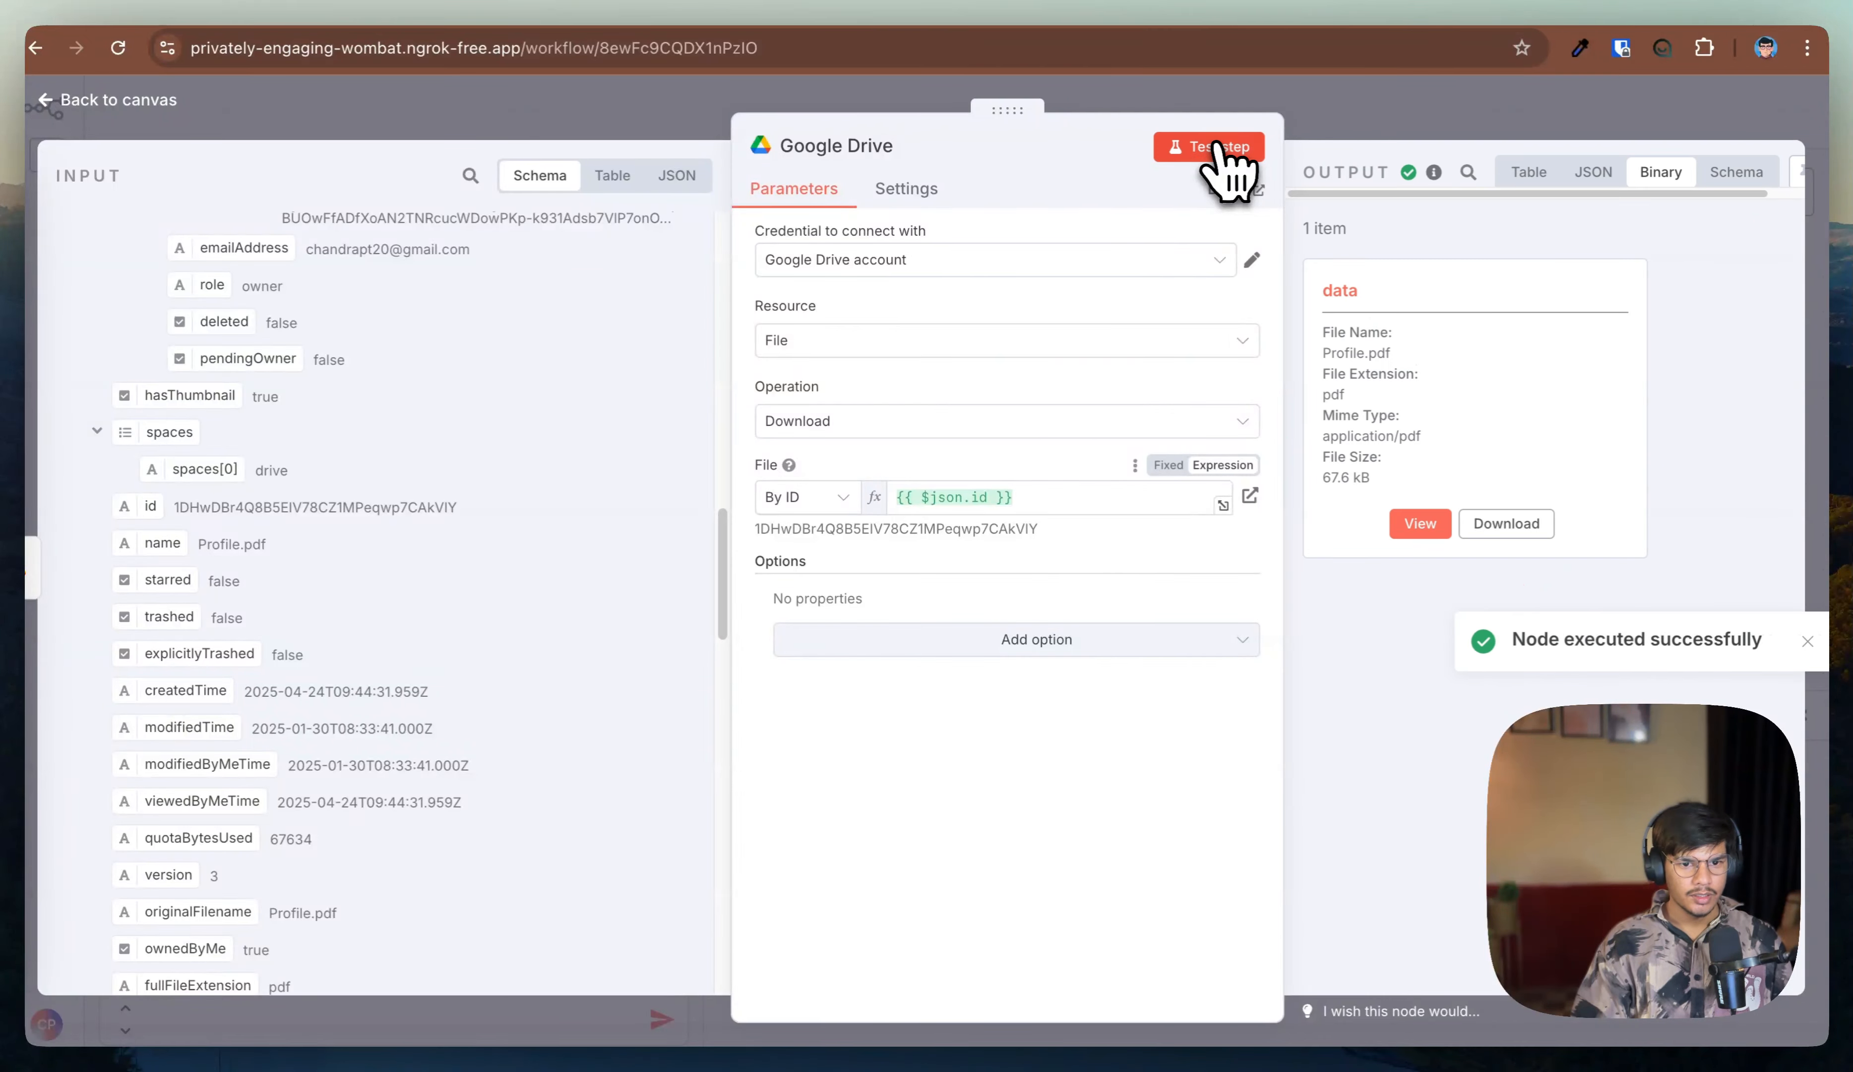
Step: Preview the downloaded Profile.pdf binary output, then return to the canvas
{"action": "left_click", "coordinate": [1424, 528]}
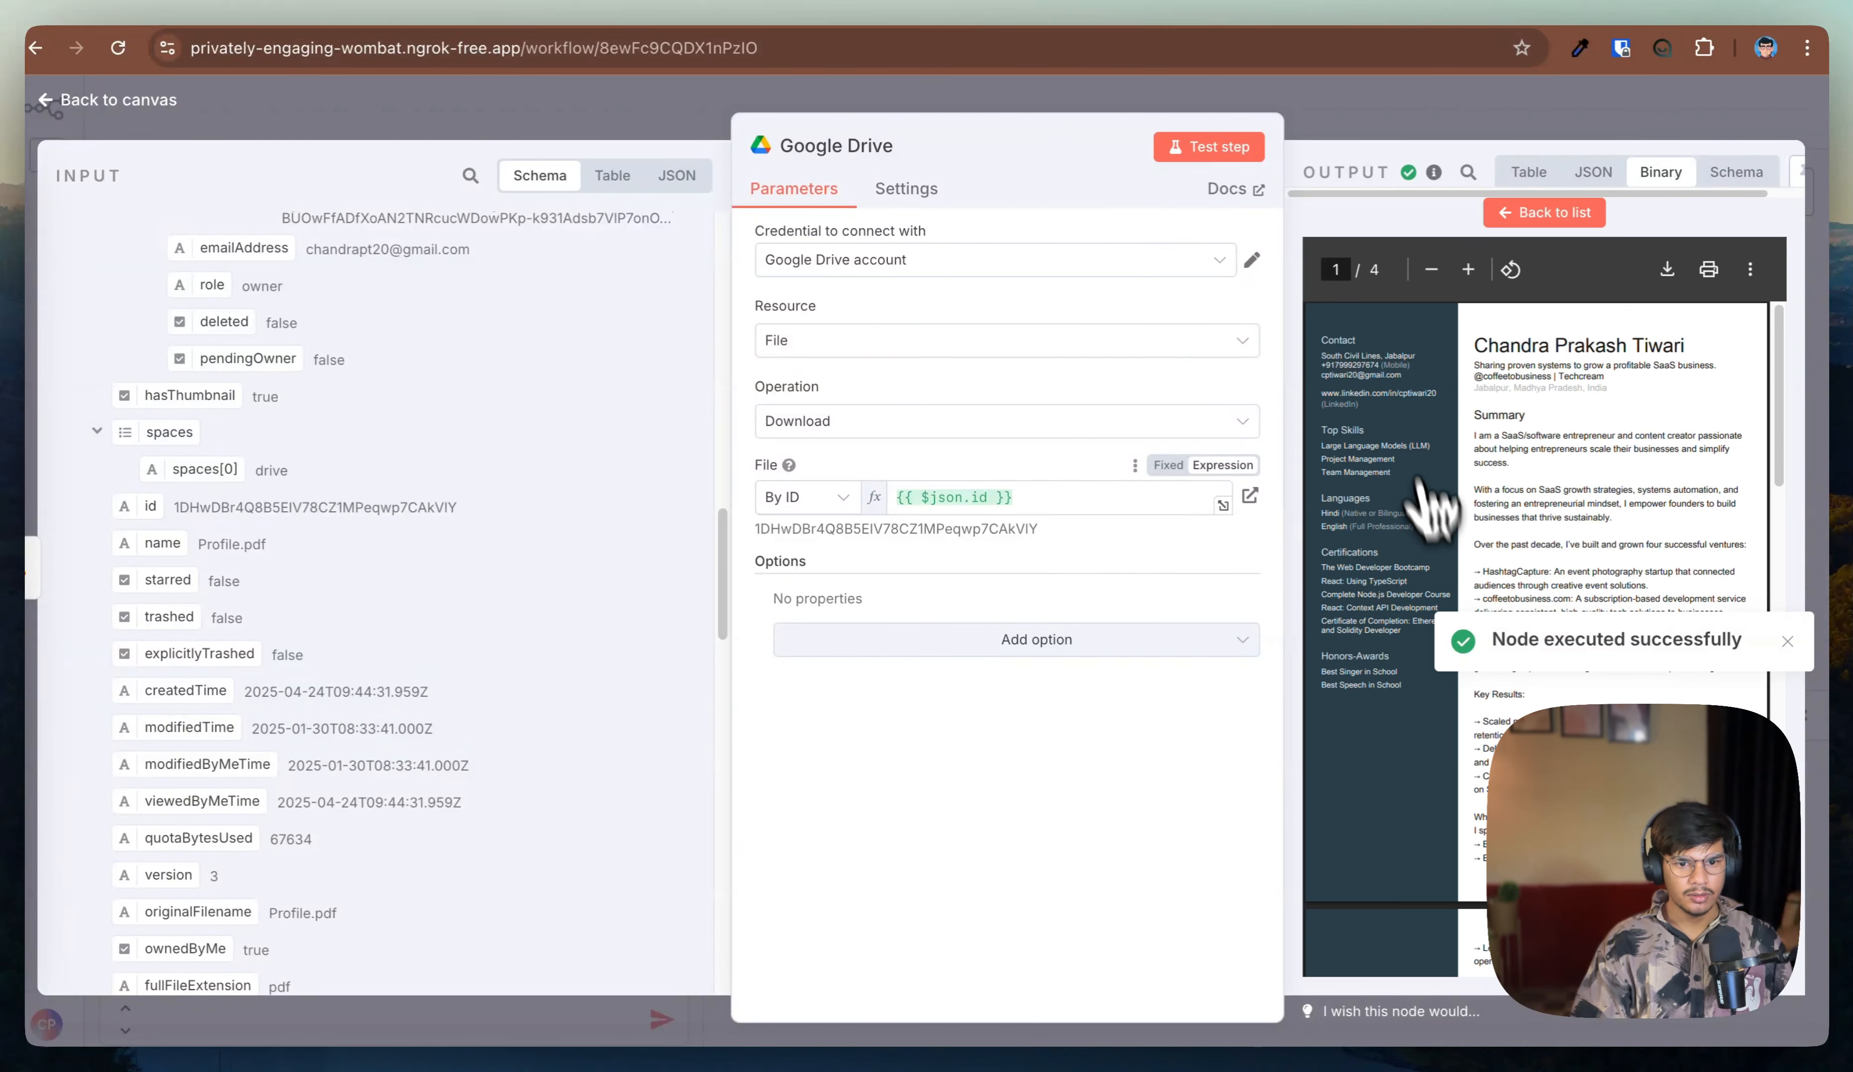
{"action": "scroll", "coordinate": [1544, 677], "scroll_direction": "down", "scroll_amount": 5}
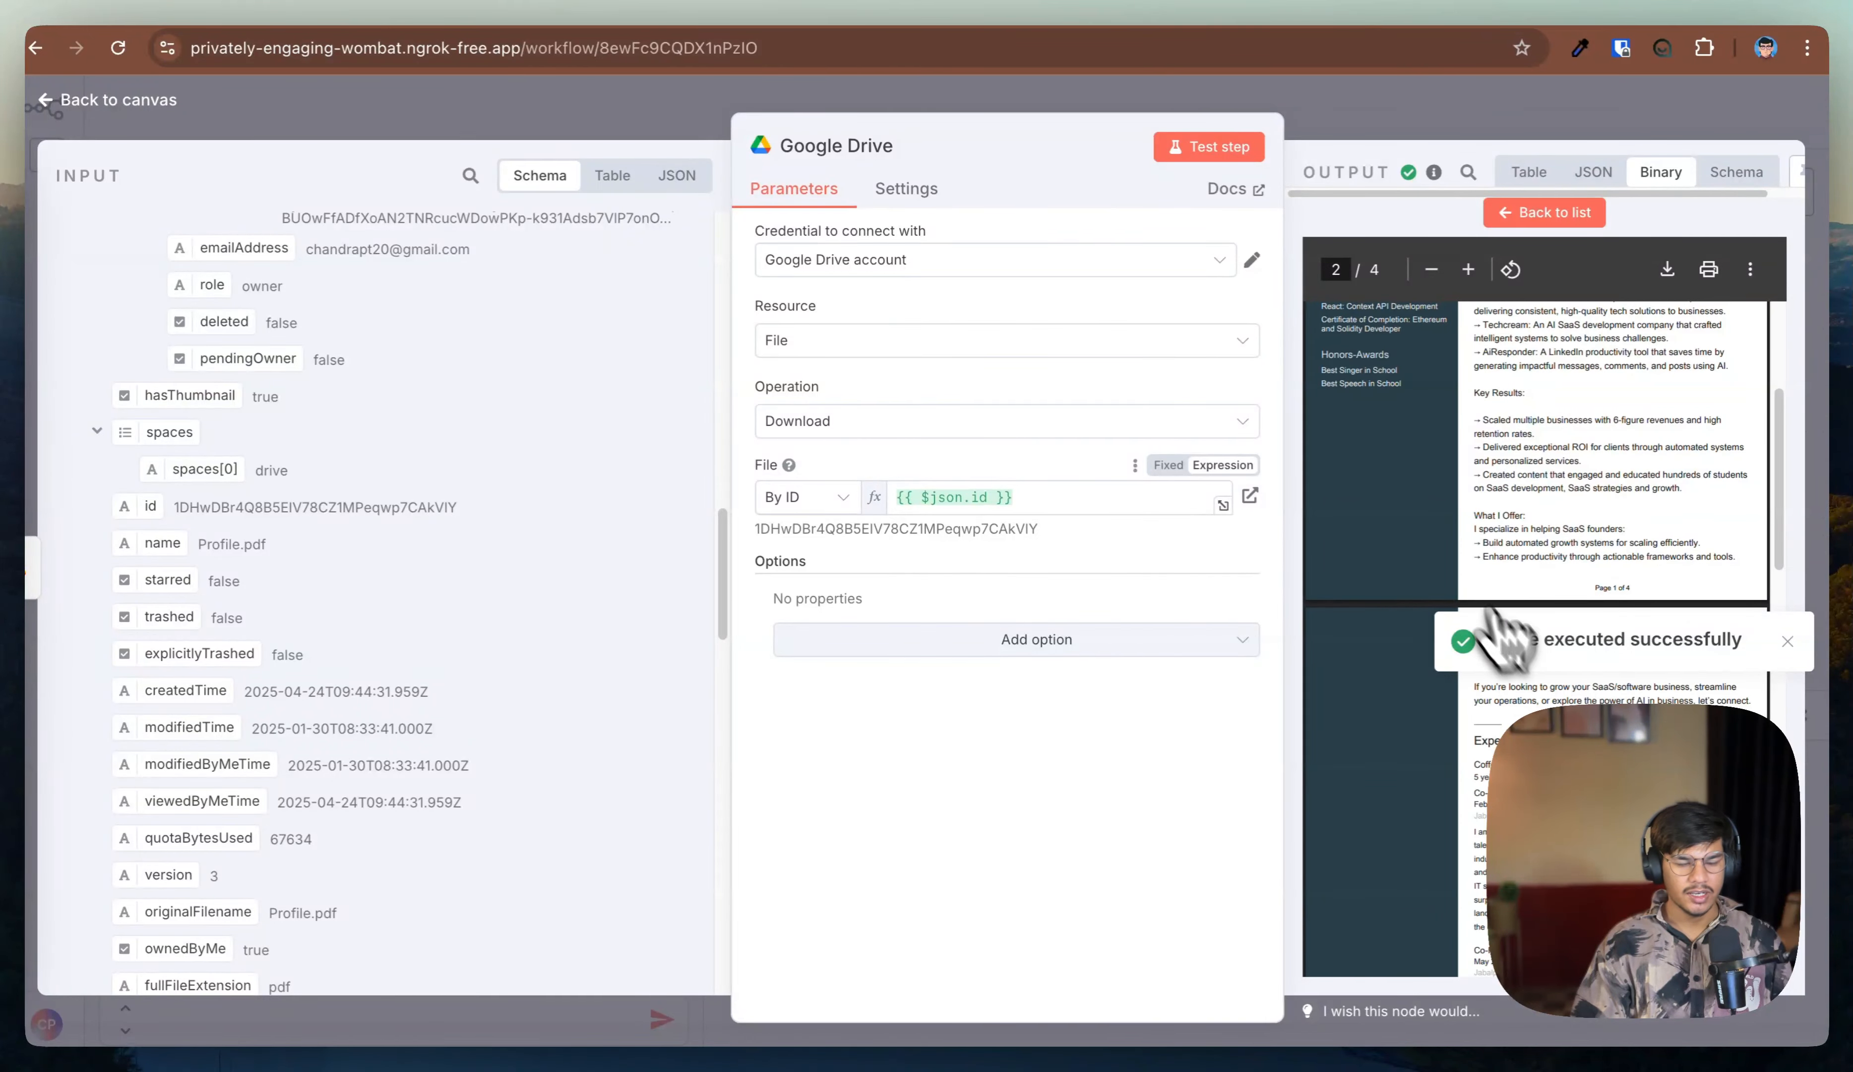
{"action": "left_click", "coordinate": [125, 104]}
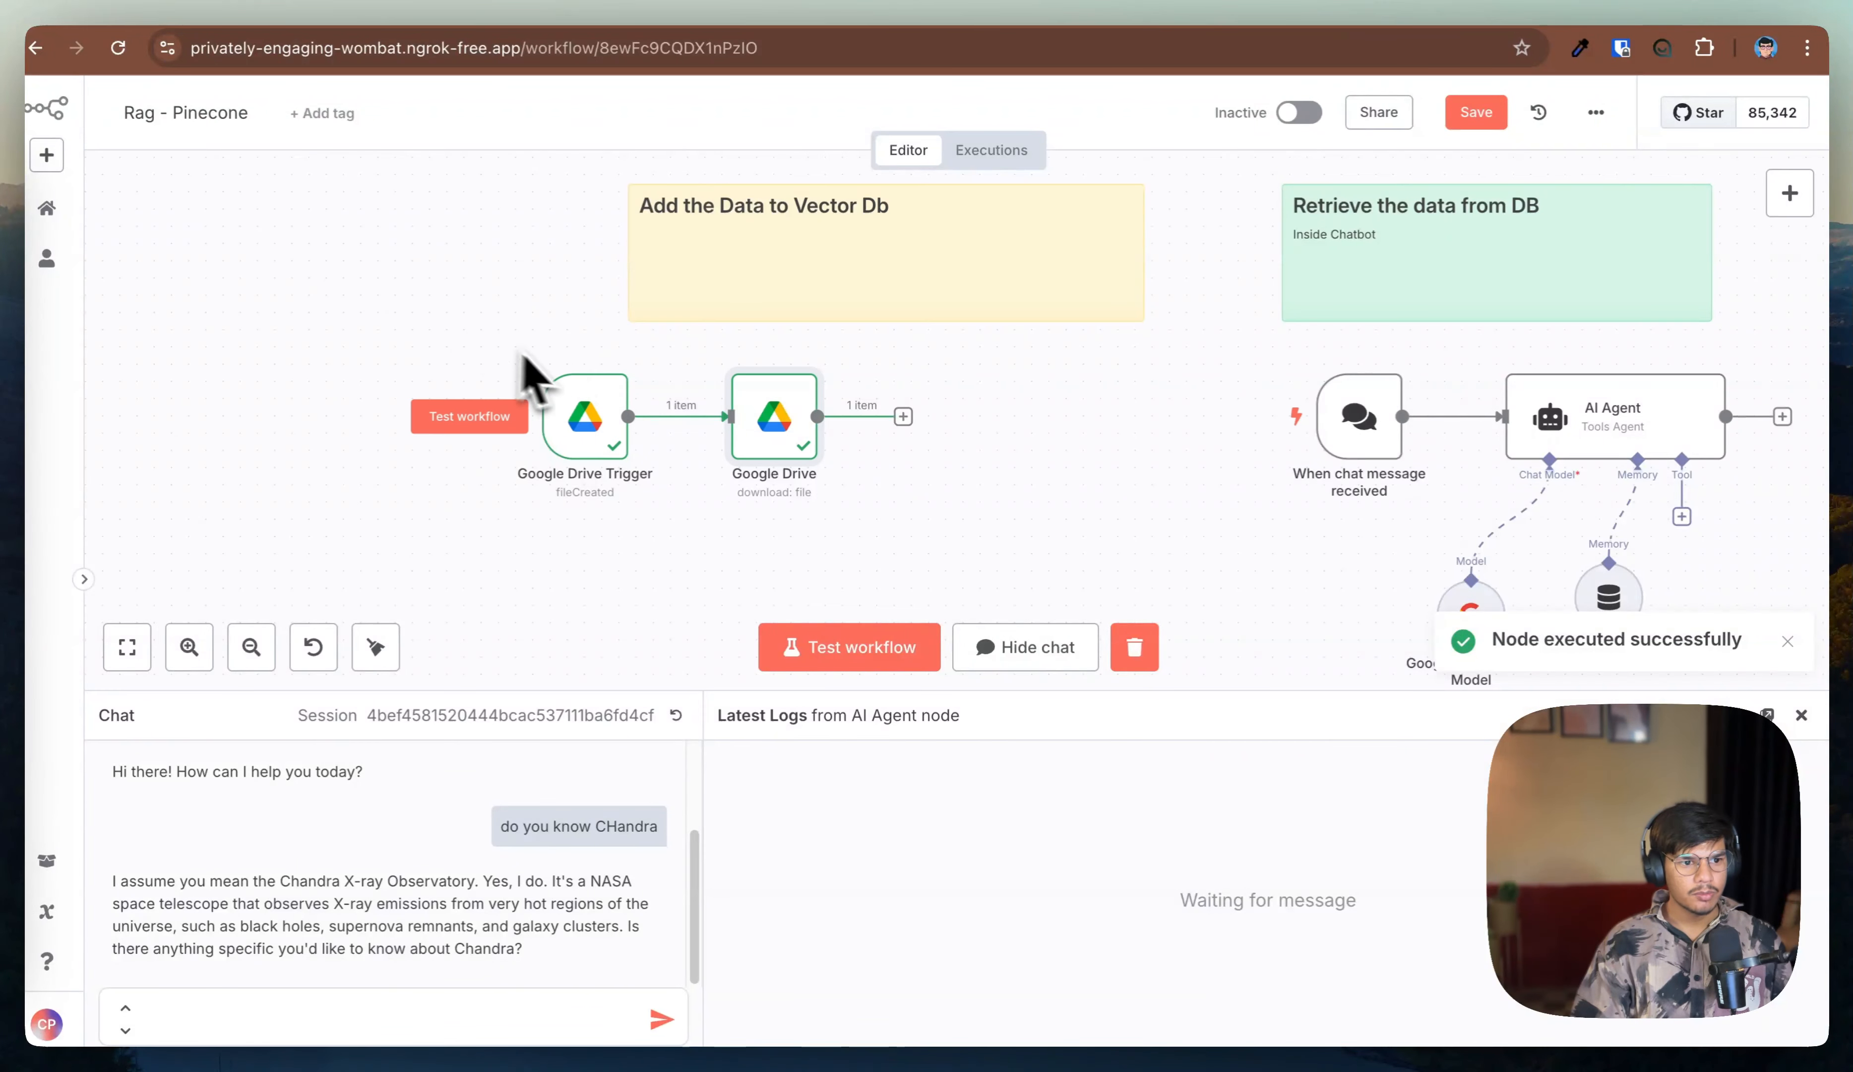
Step: Select both Google Drive nodes and move them left on the canvas
{"action": "left_click_drag", "start_coordinate": [478, 330], "coordinate": [960, 580]}
{"action": "left_click_drag", "start_coordinate": [747, 439], "coordinate": [627, 439]}
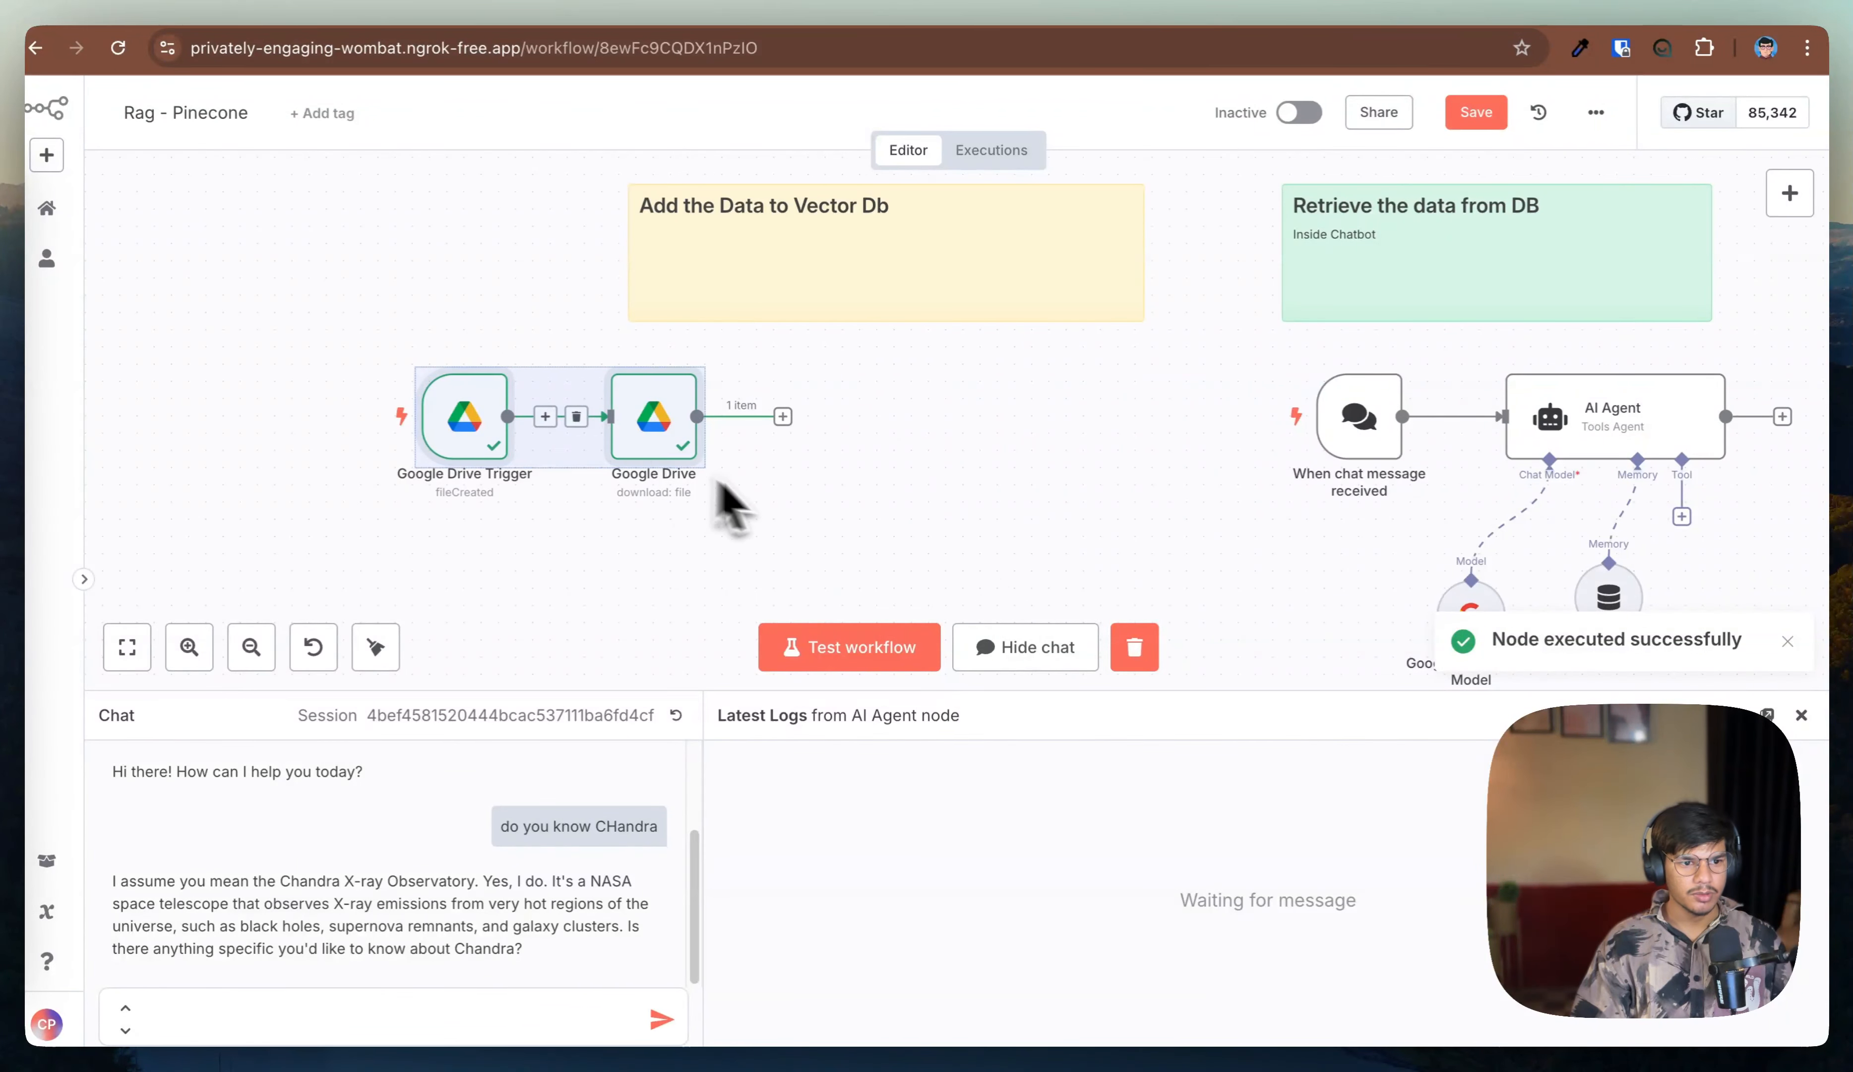
{"action": "left_click", "coordinate": [730, 507]}
Step: Add a Pinecone Vector Store node after the Google Drive node with the Add documents to vector store action
{"action": "left_click", "coordinate": [783, 417]}
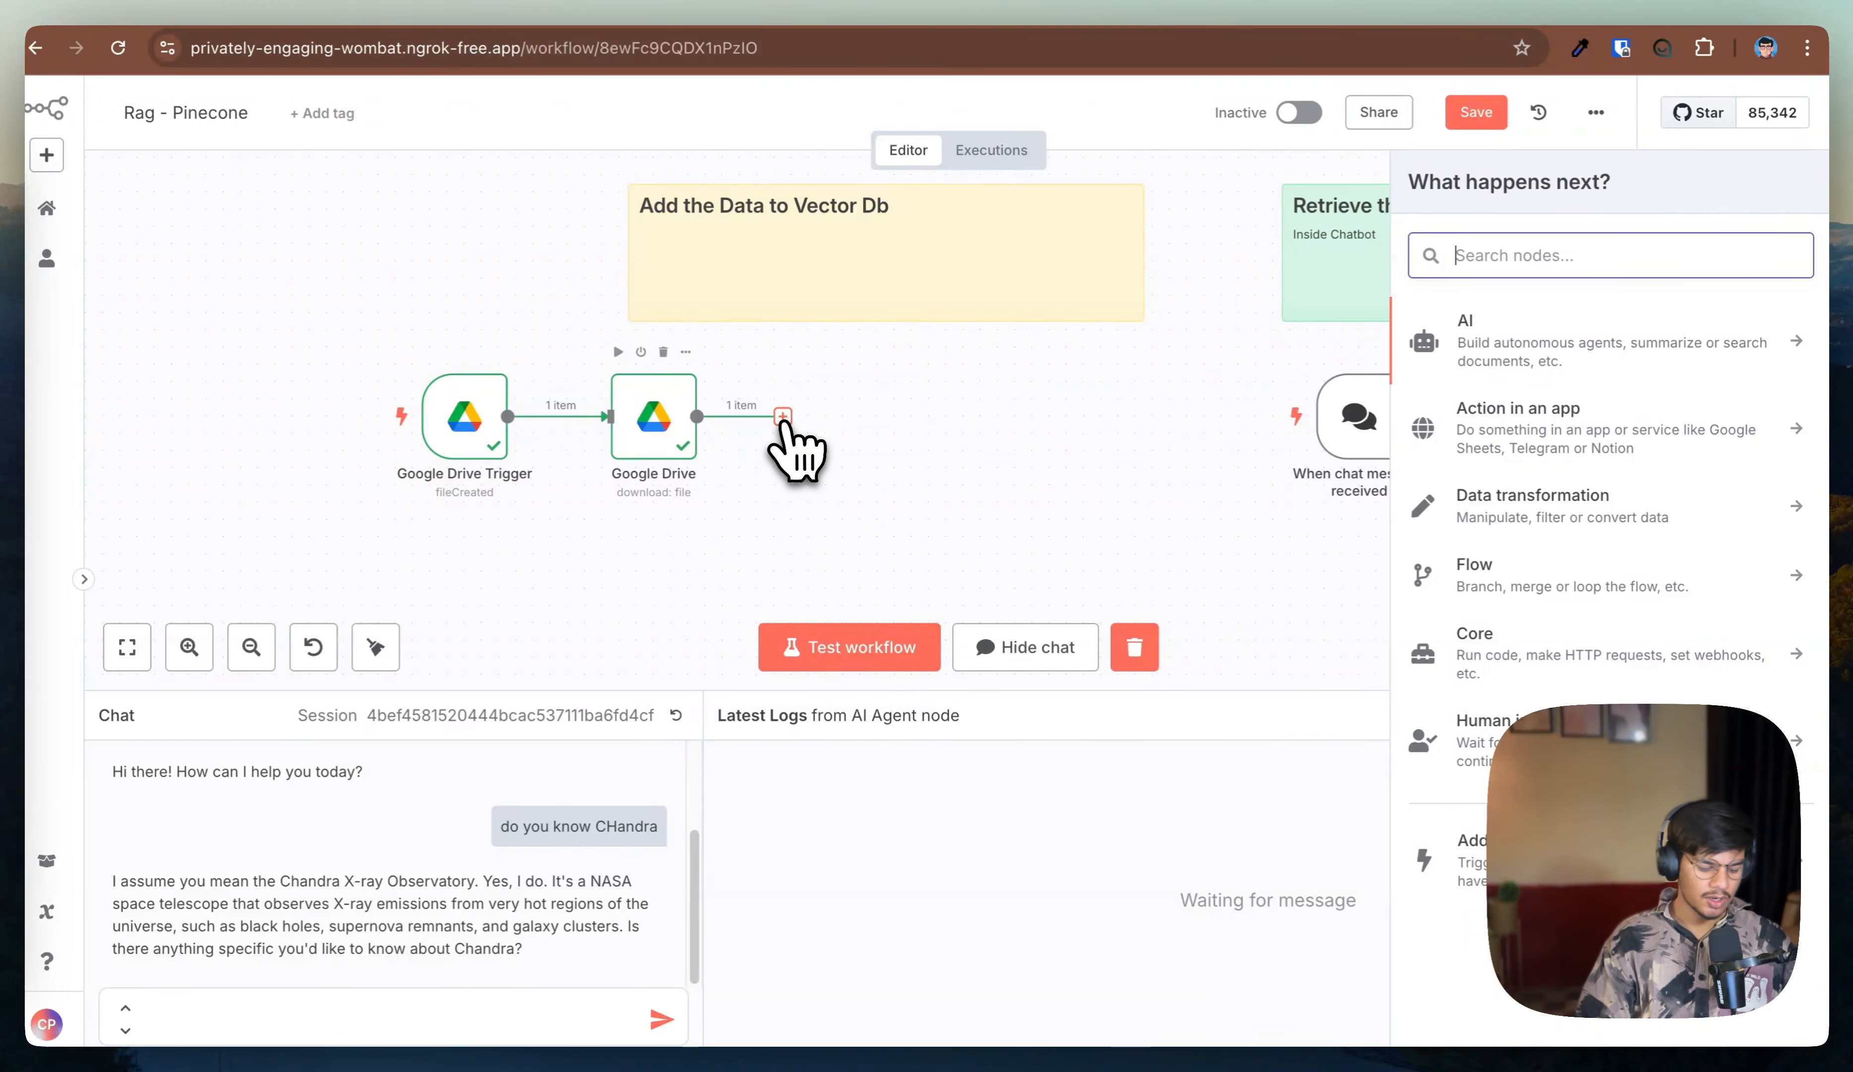
{"action": "type", "text": "pone"}
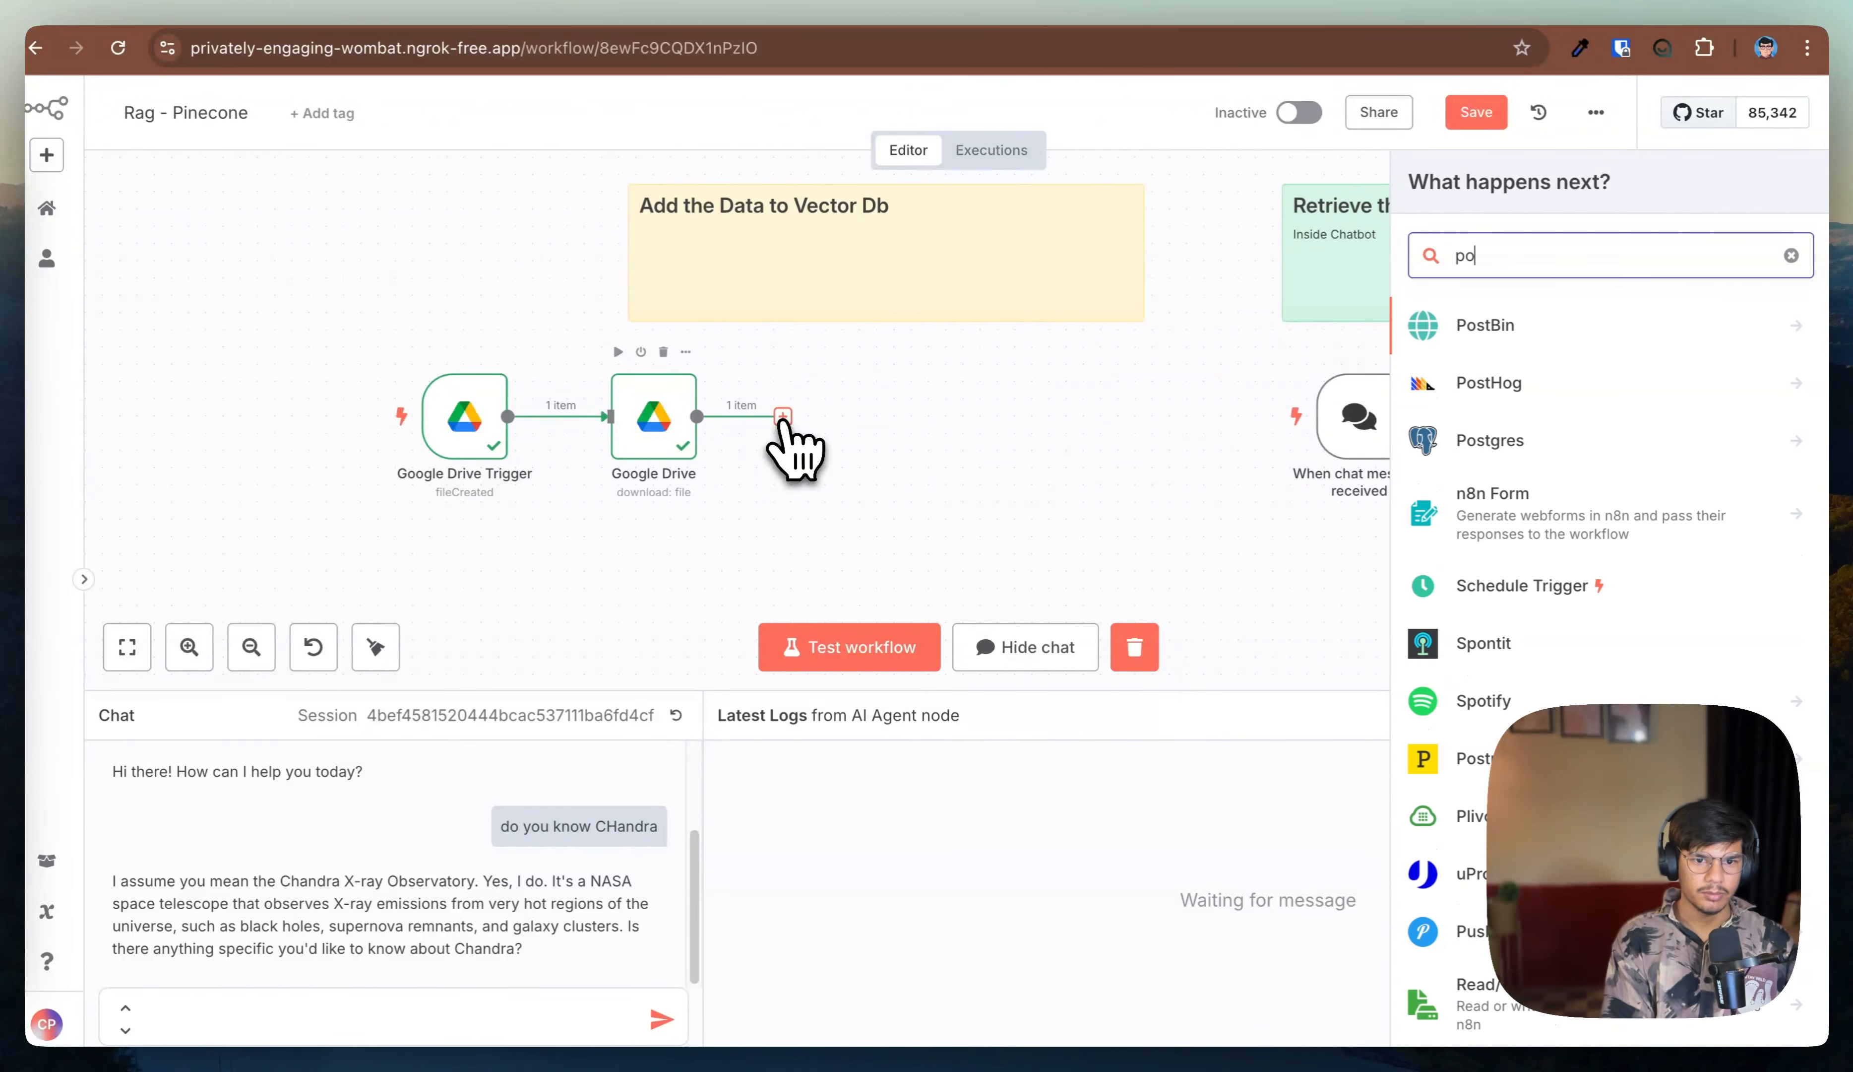
{"action": "key", "text": "BackSpace"}
{"action": "key", "text": "BackSpace"}
{"action": "key", "text": "BackSpace"}
{"action": "type", "text": "ine"}
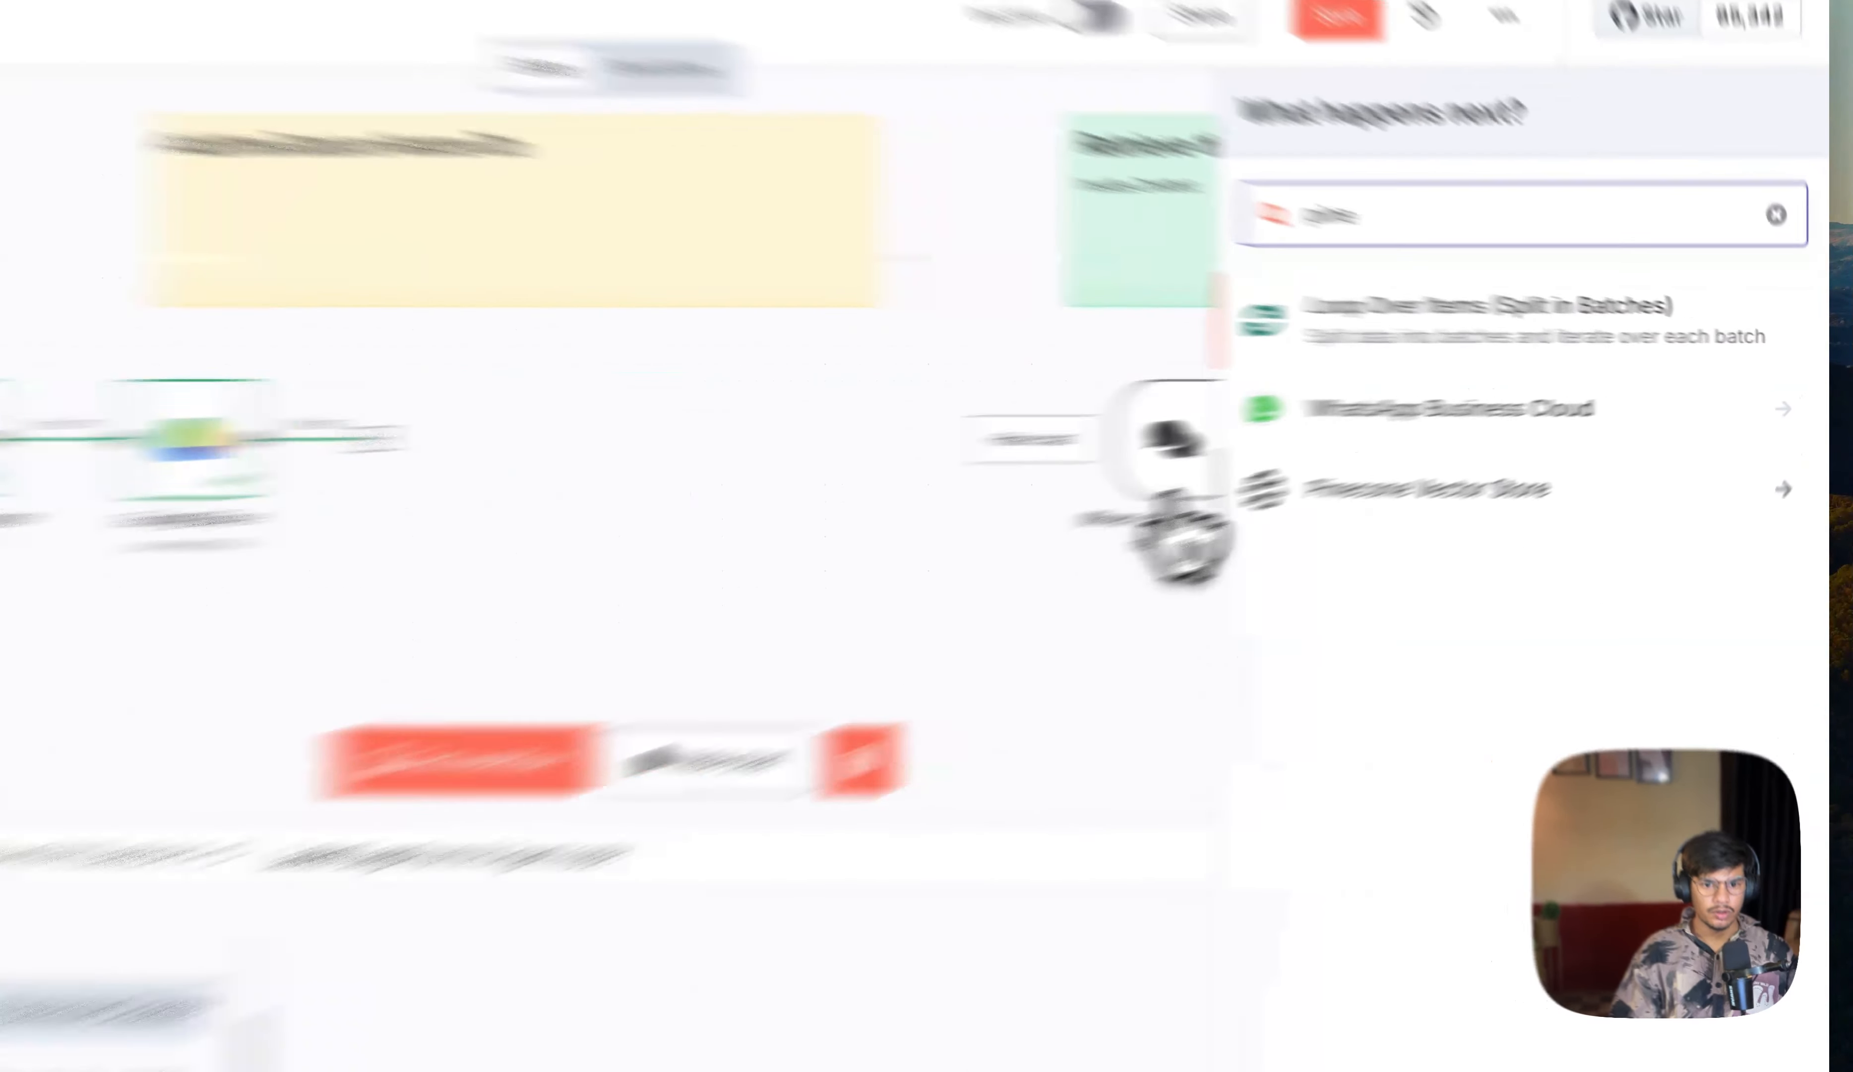
{"action": "left_click", "coordinate": [1515, 452]}
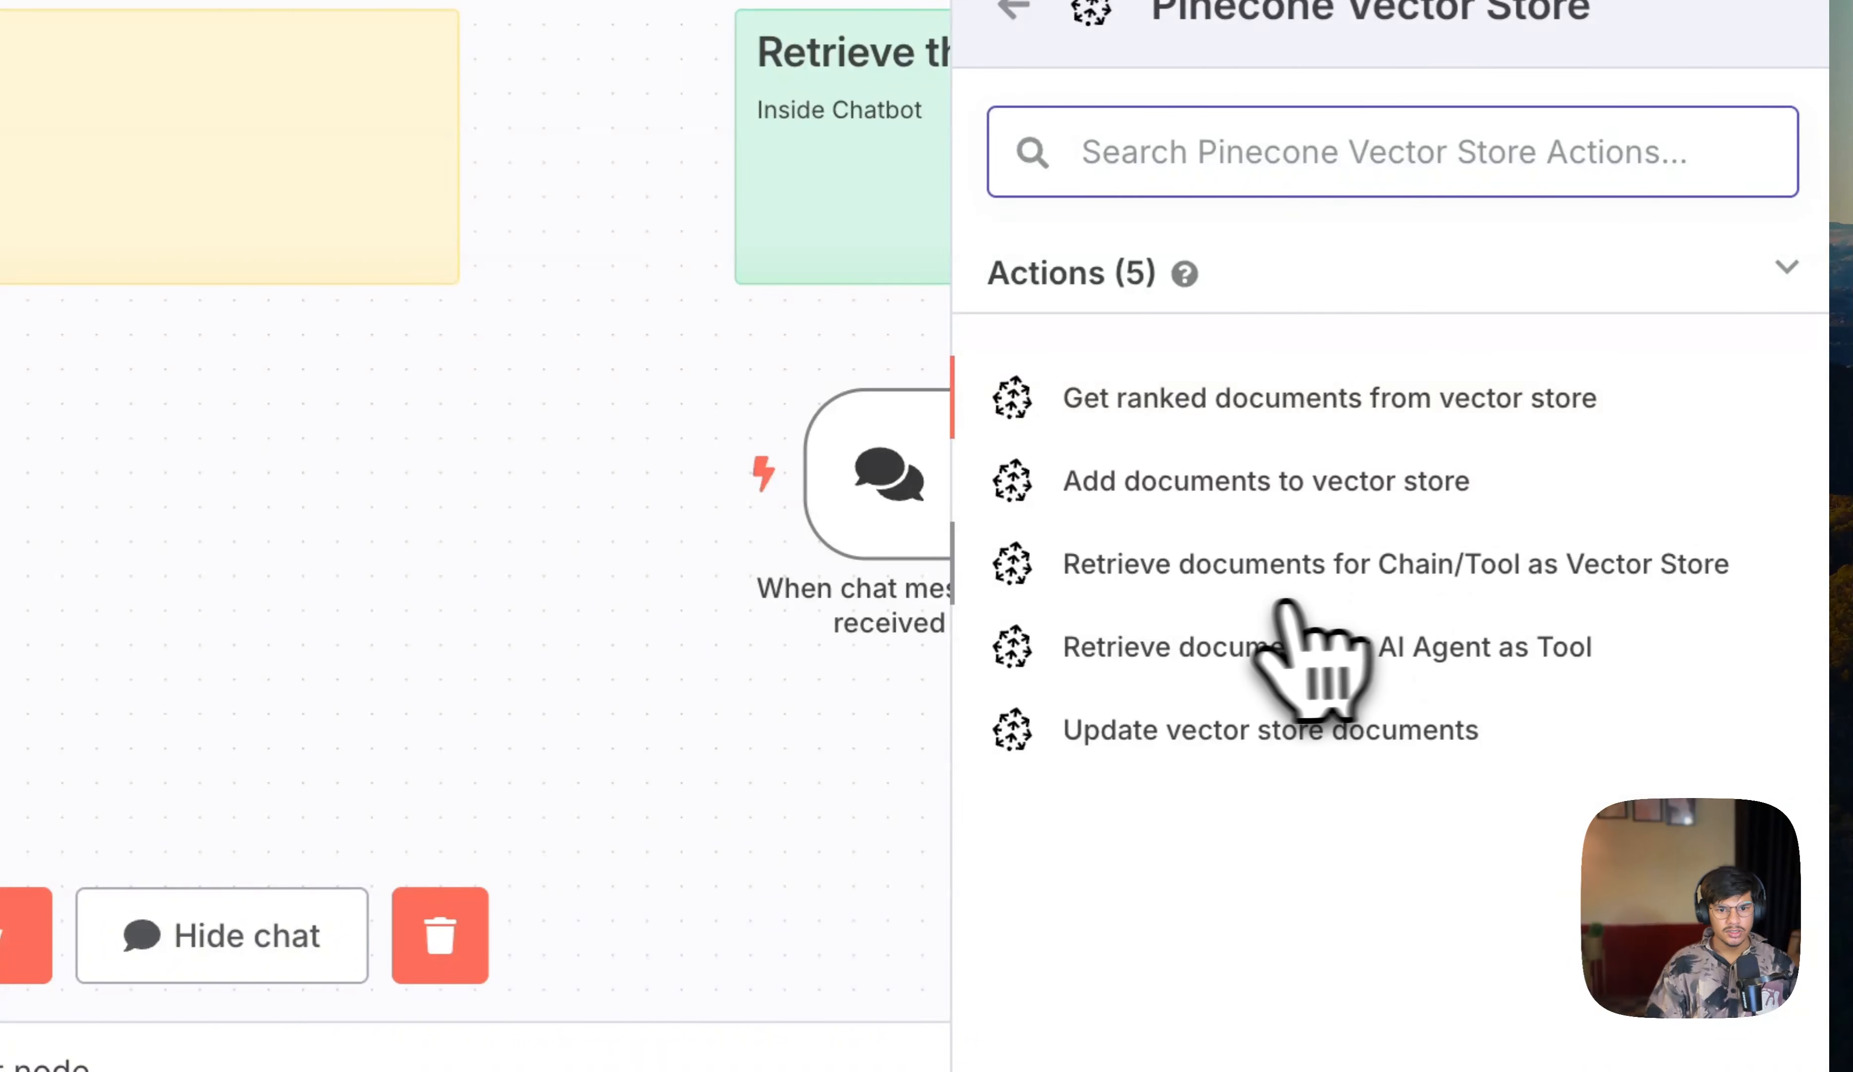
{"action": "left_click", "coordinate": [1121, 502]}
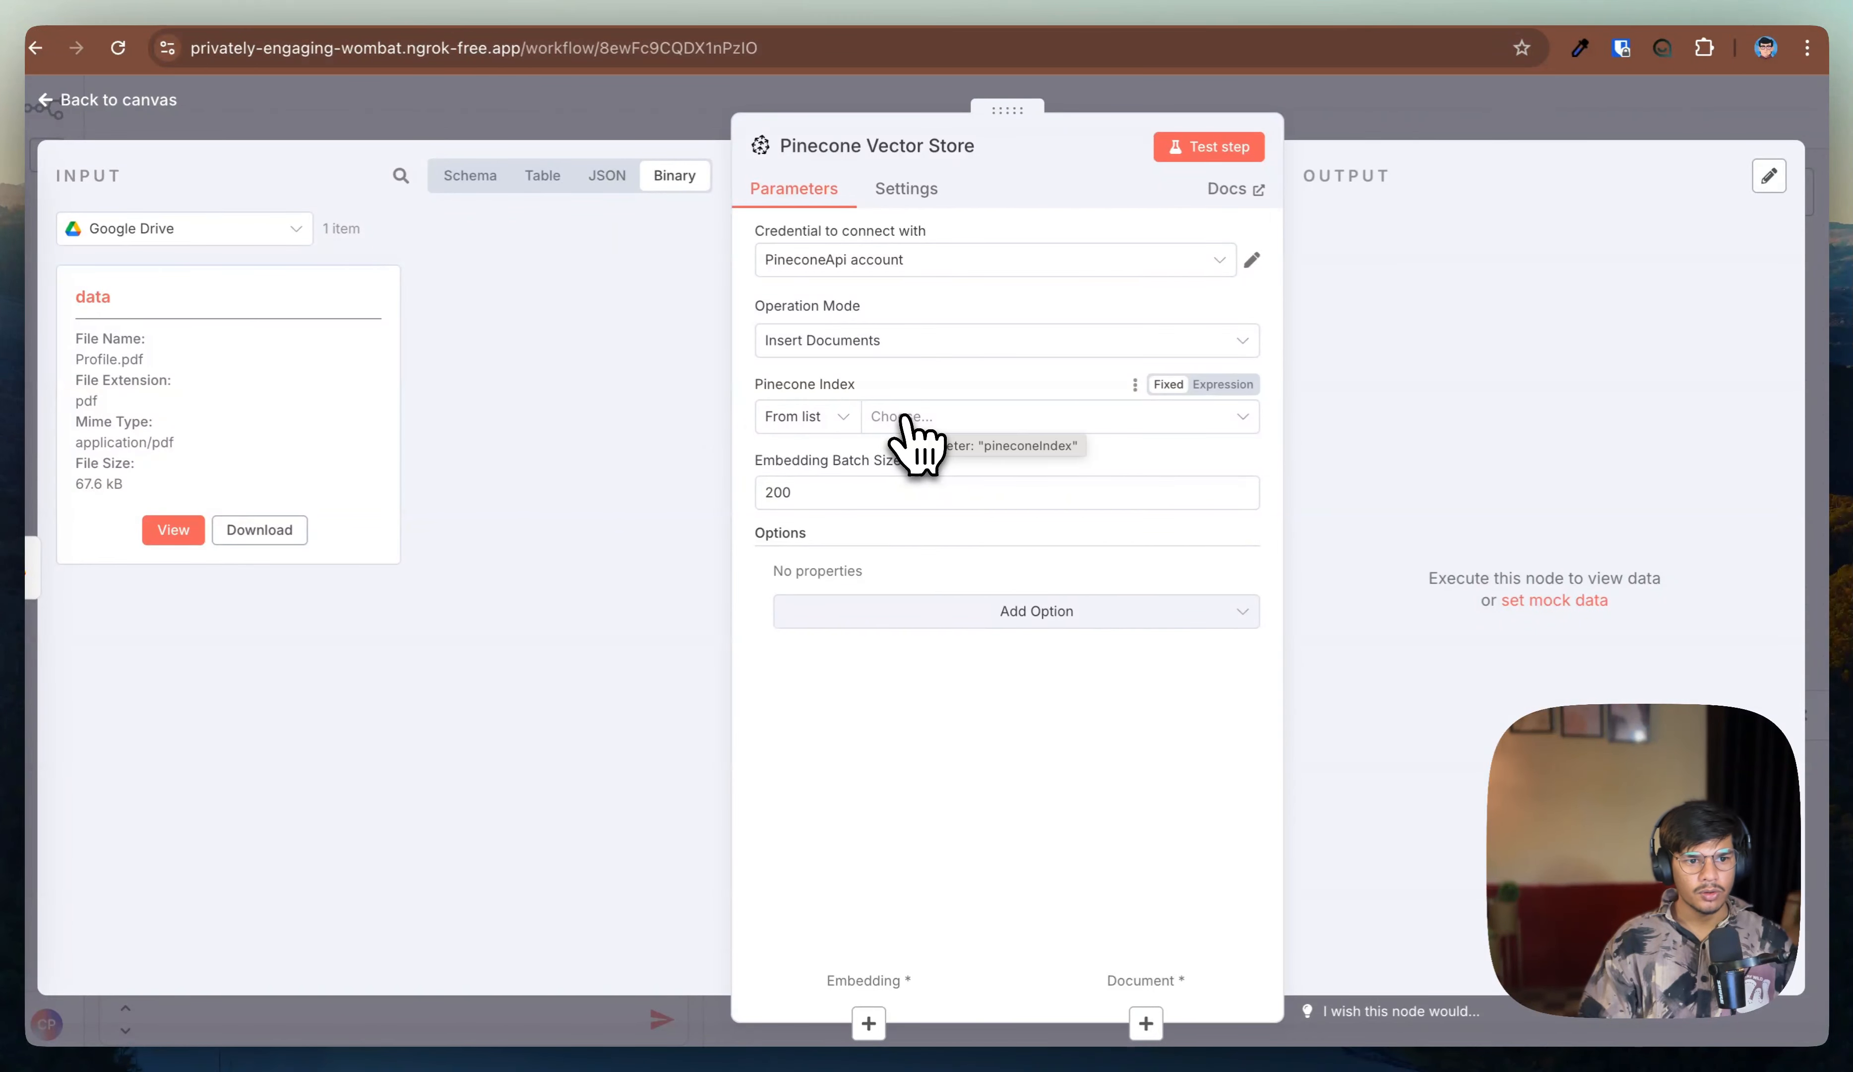
{"action": "left_click", "coordinate": [943, 268]}
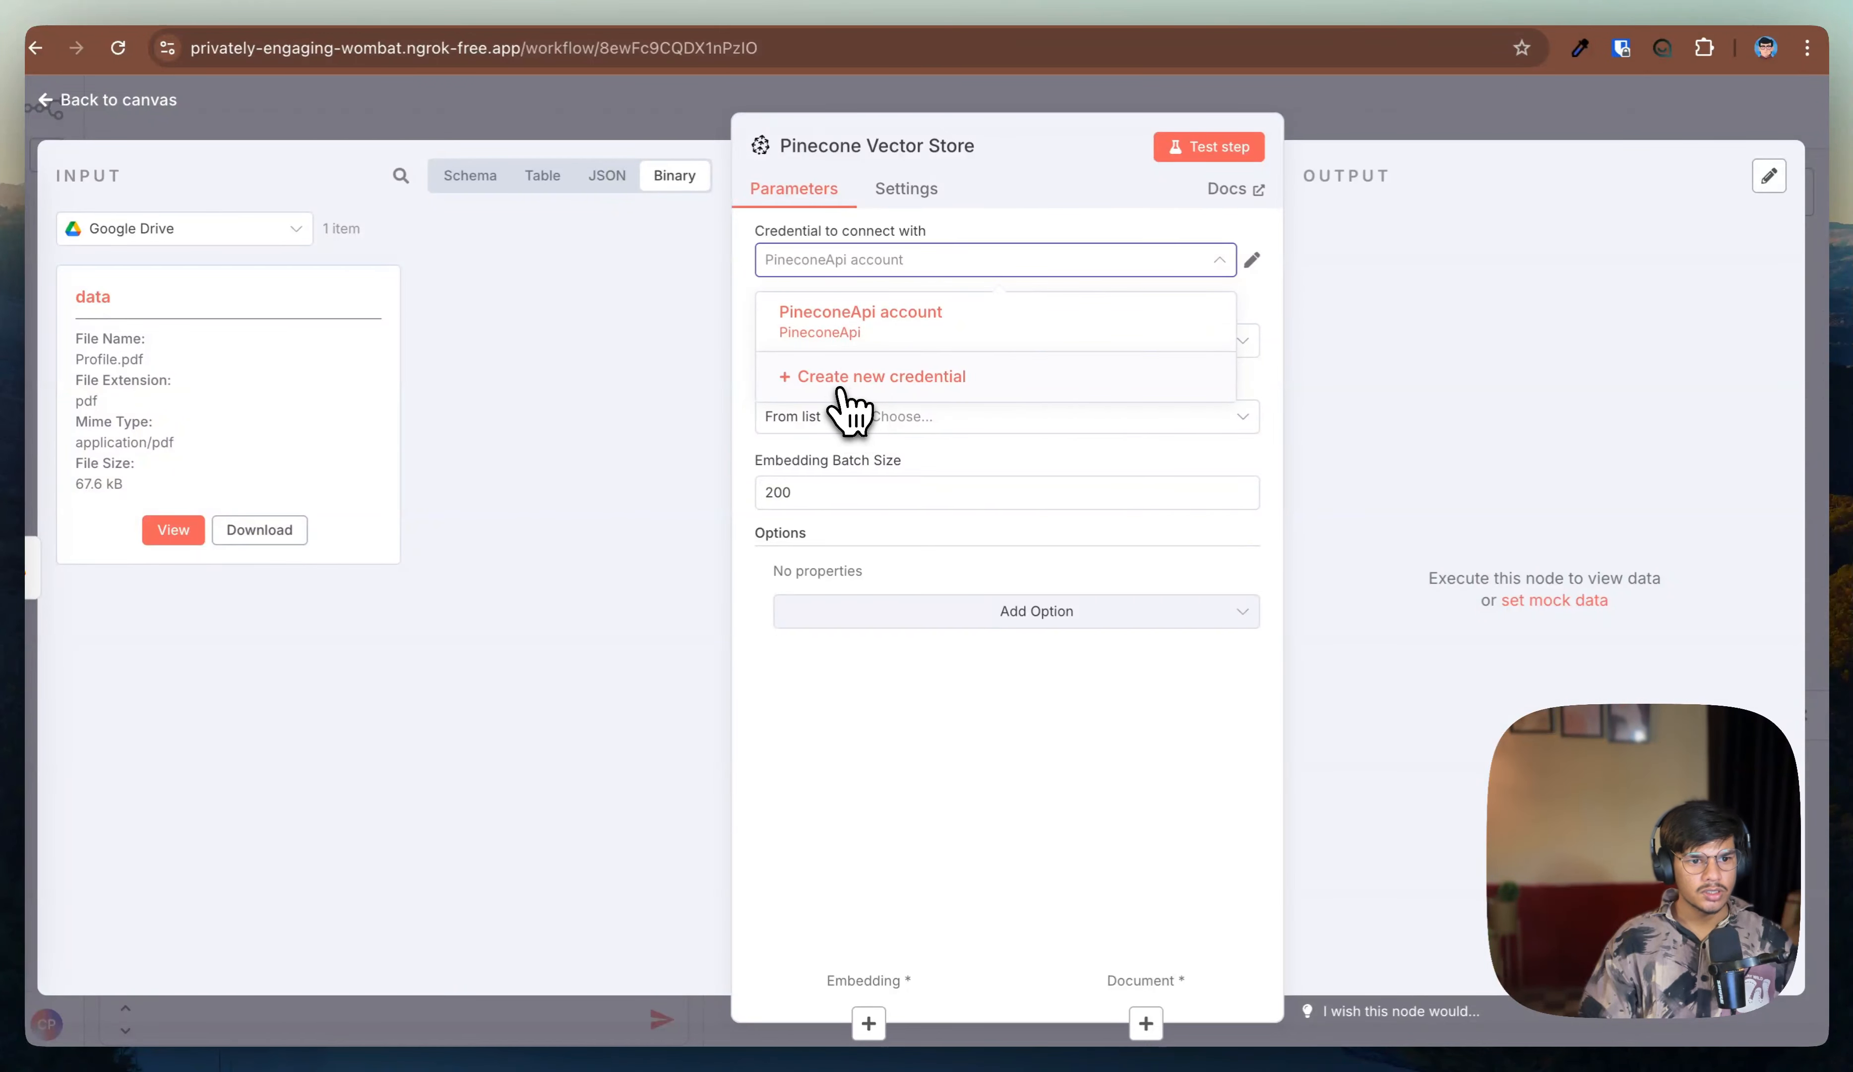
{"action": "left_click", "coordinate": [854, 378]}
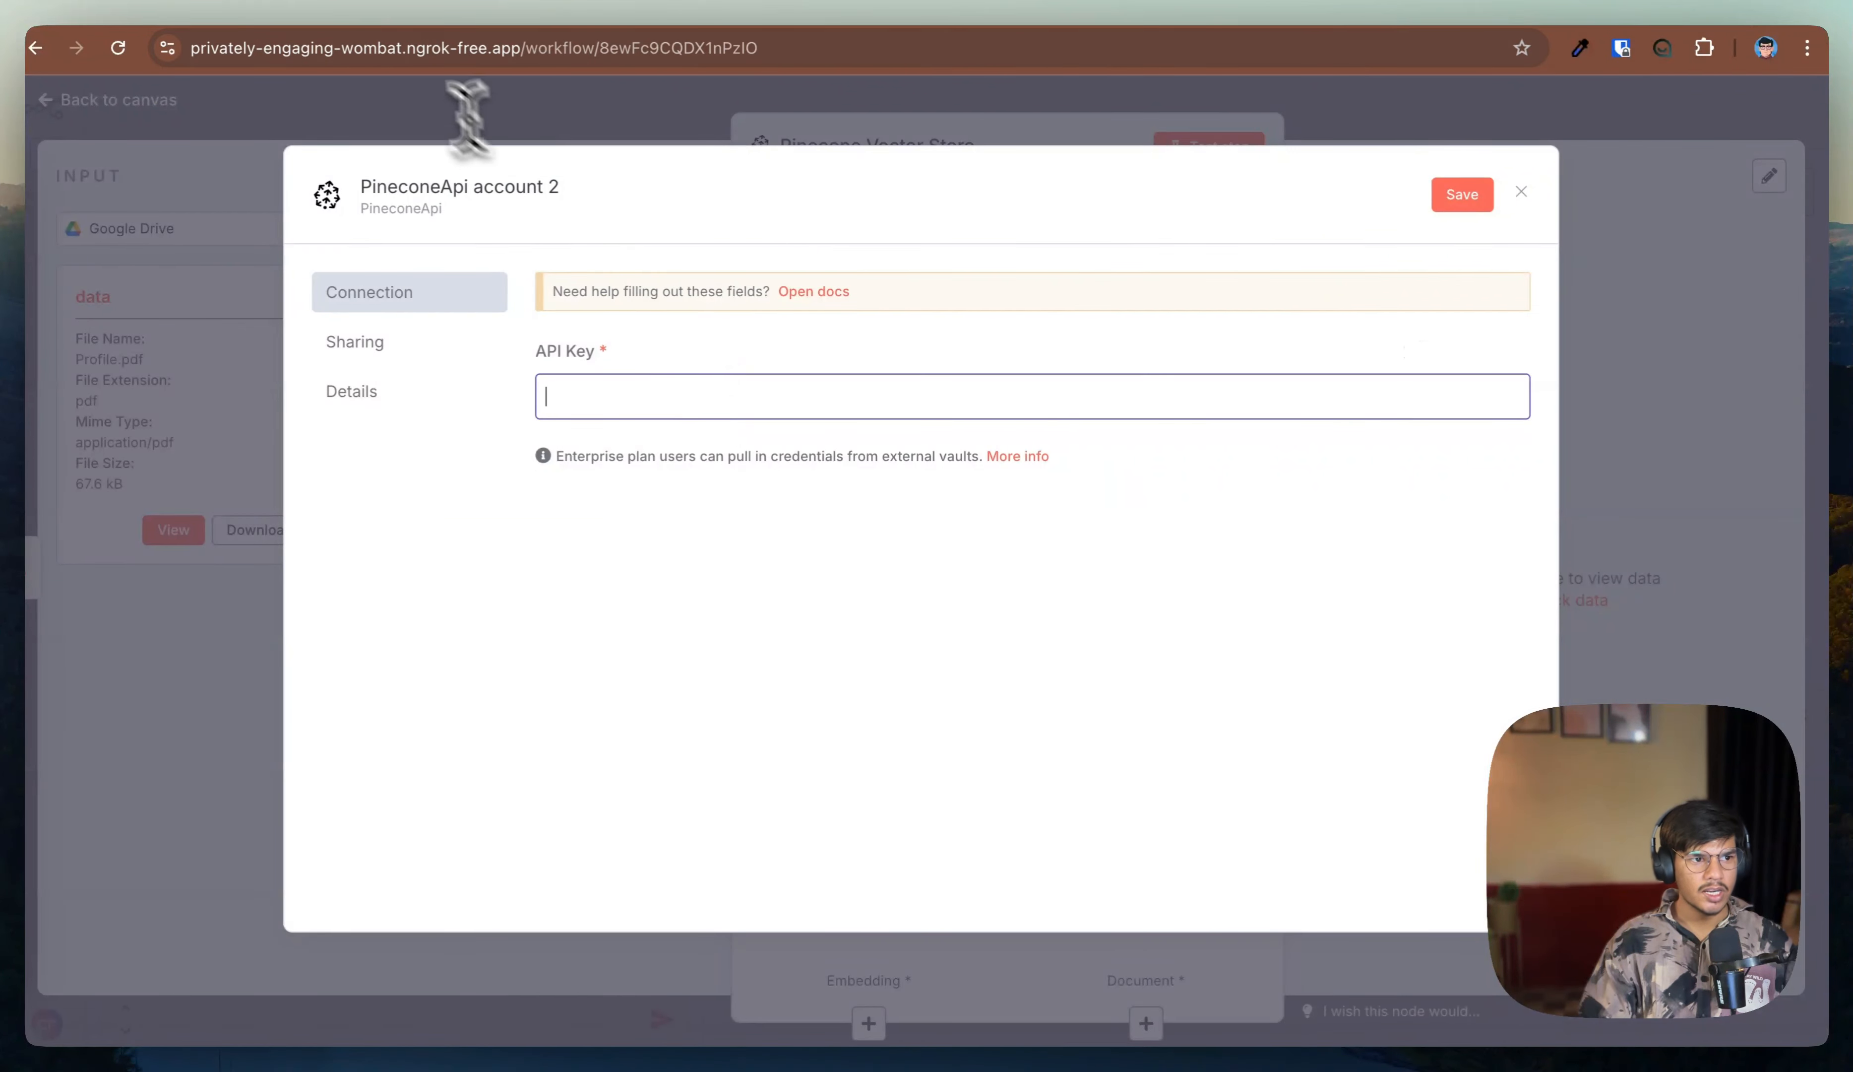
{"action": "left_click", "coordinate": [1275, 3]}
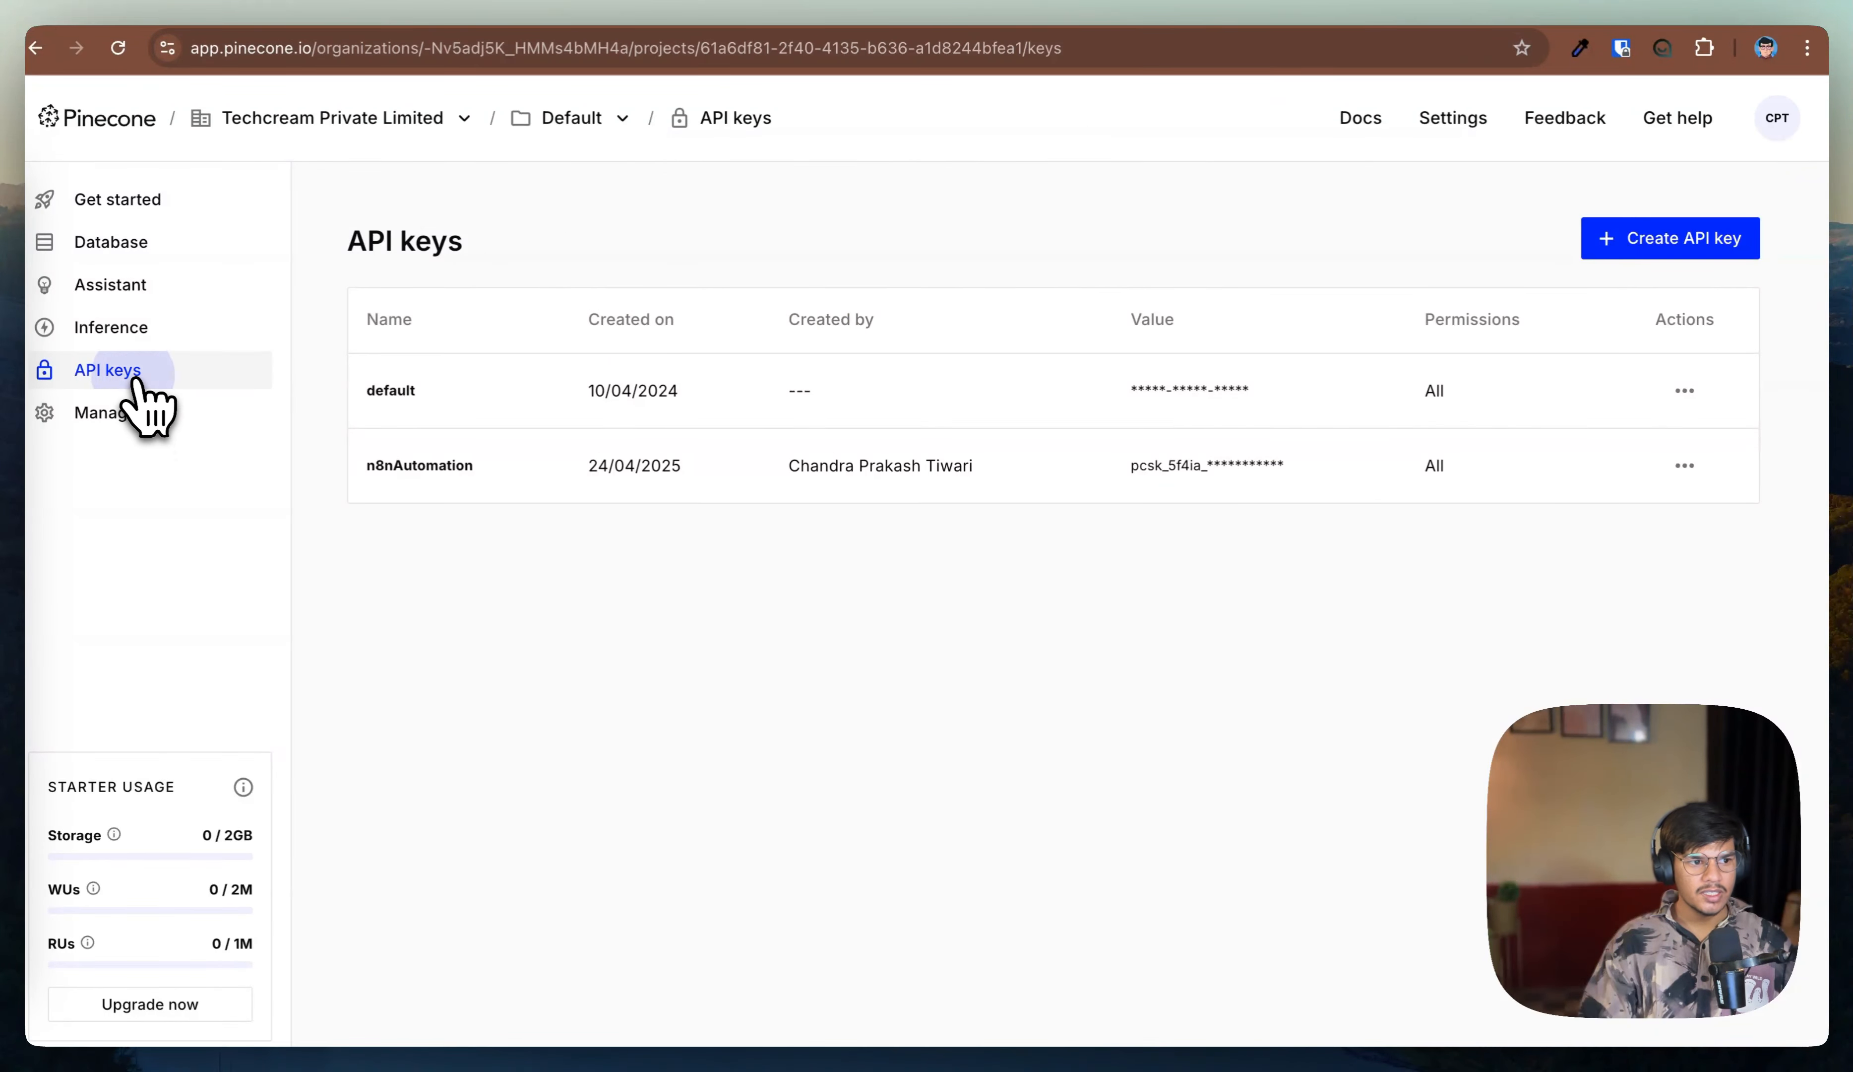
{"action": "left_click", "coordinate": [1684, 243]}
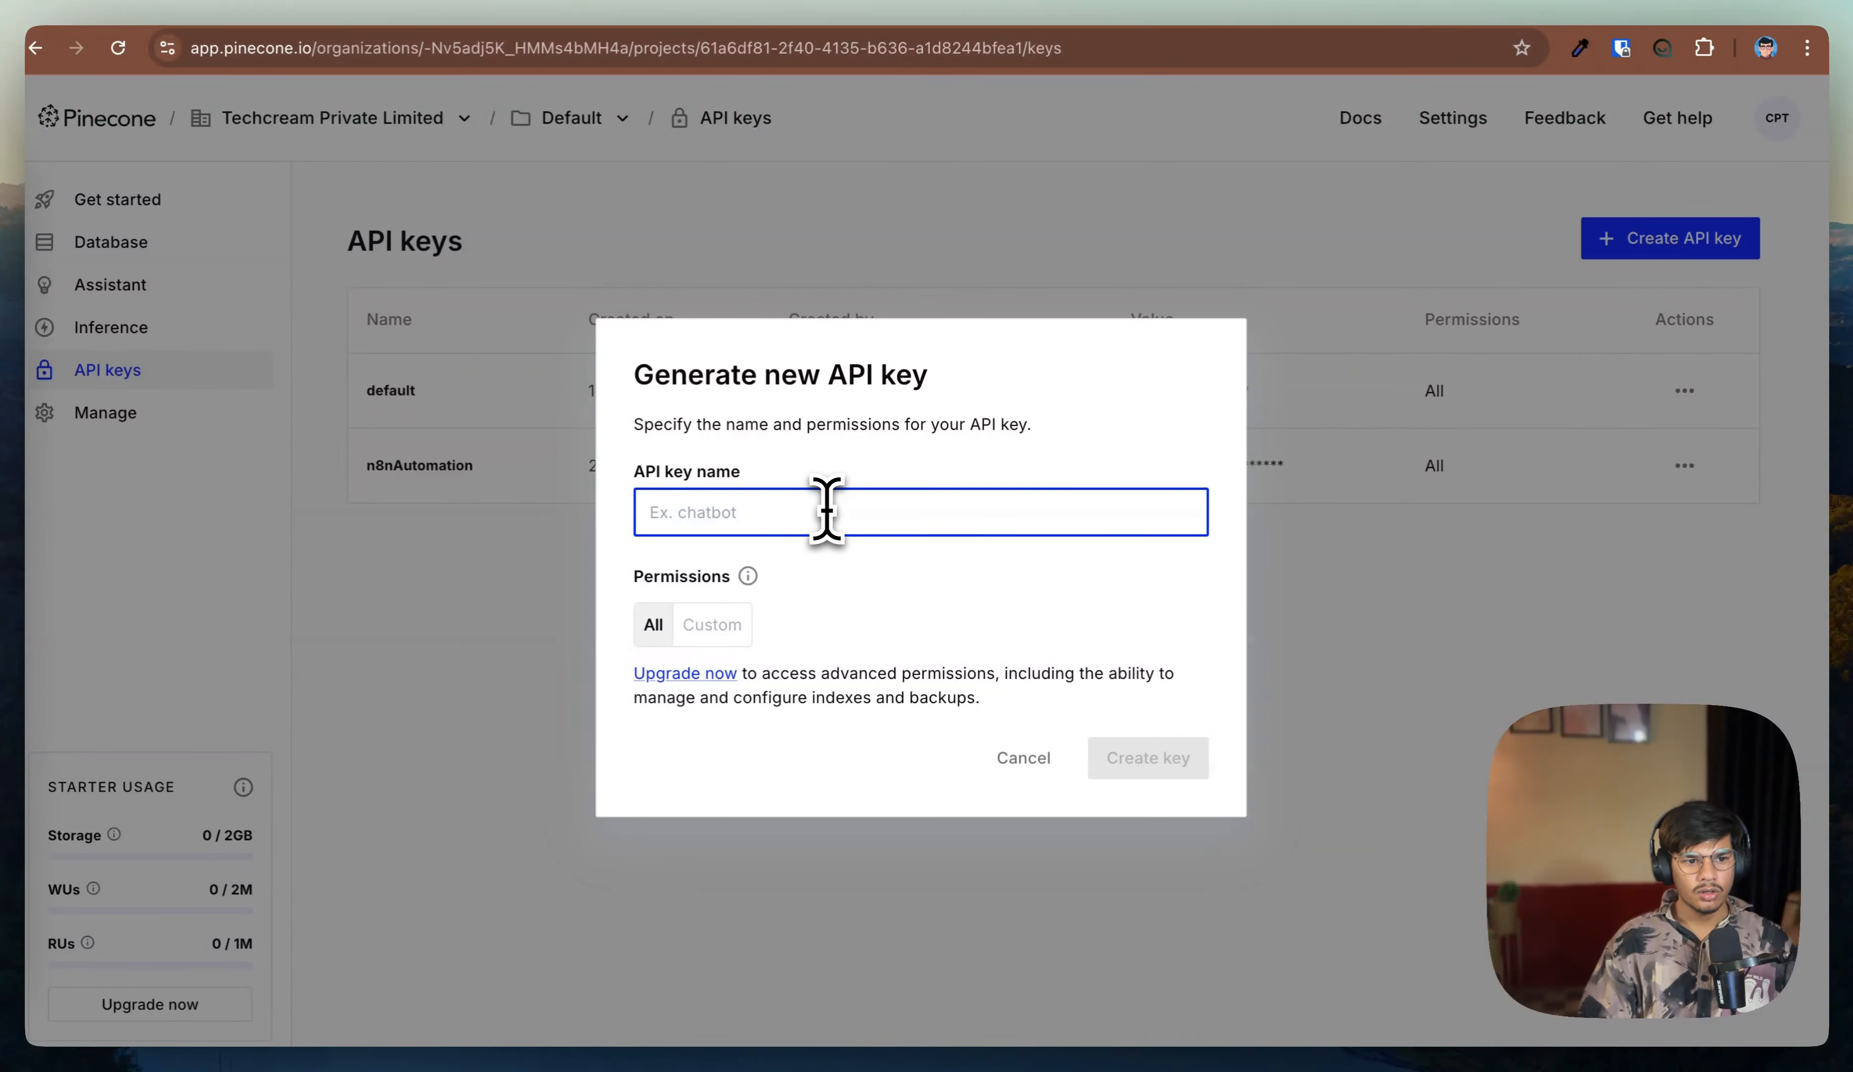
{"action": "left_click", "coordinate": [1027, 756]}
{"action": "left_click_drag", "start_coordinate": [347, 455], "coordinate": [351, 457]}
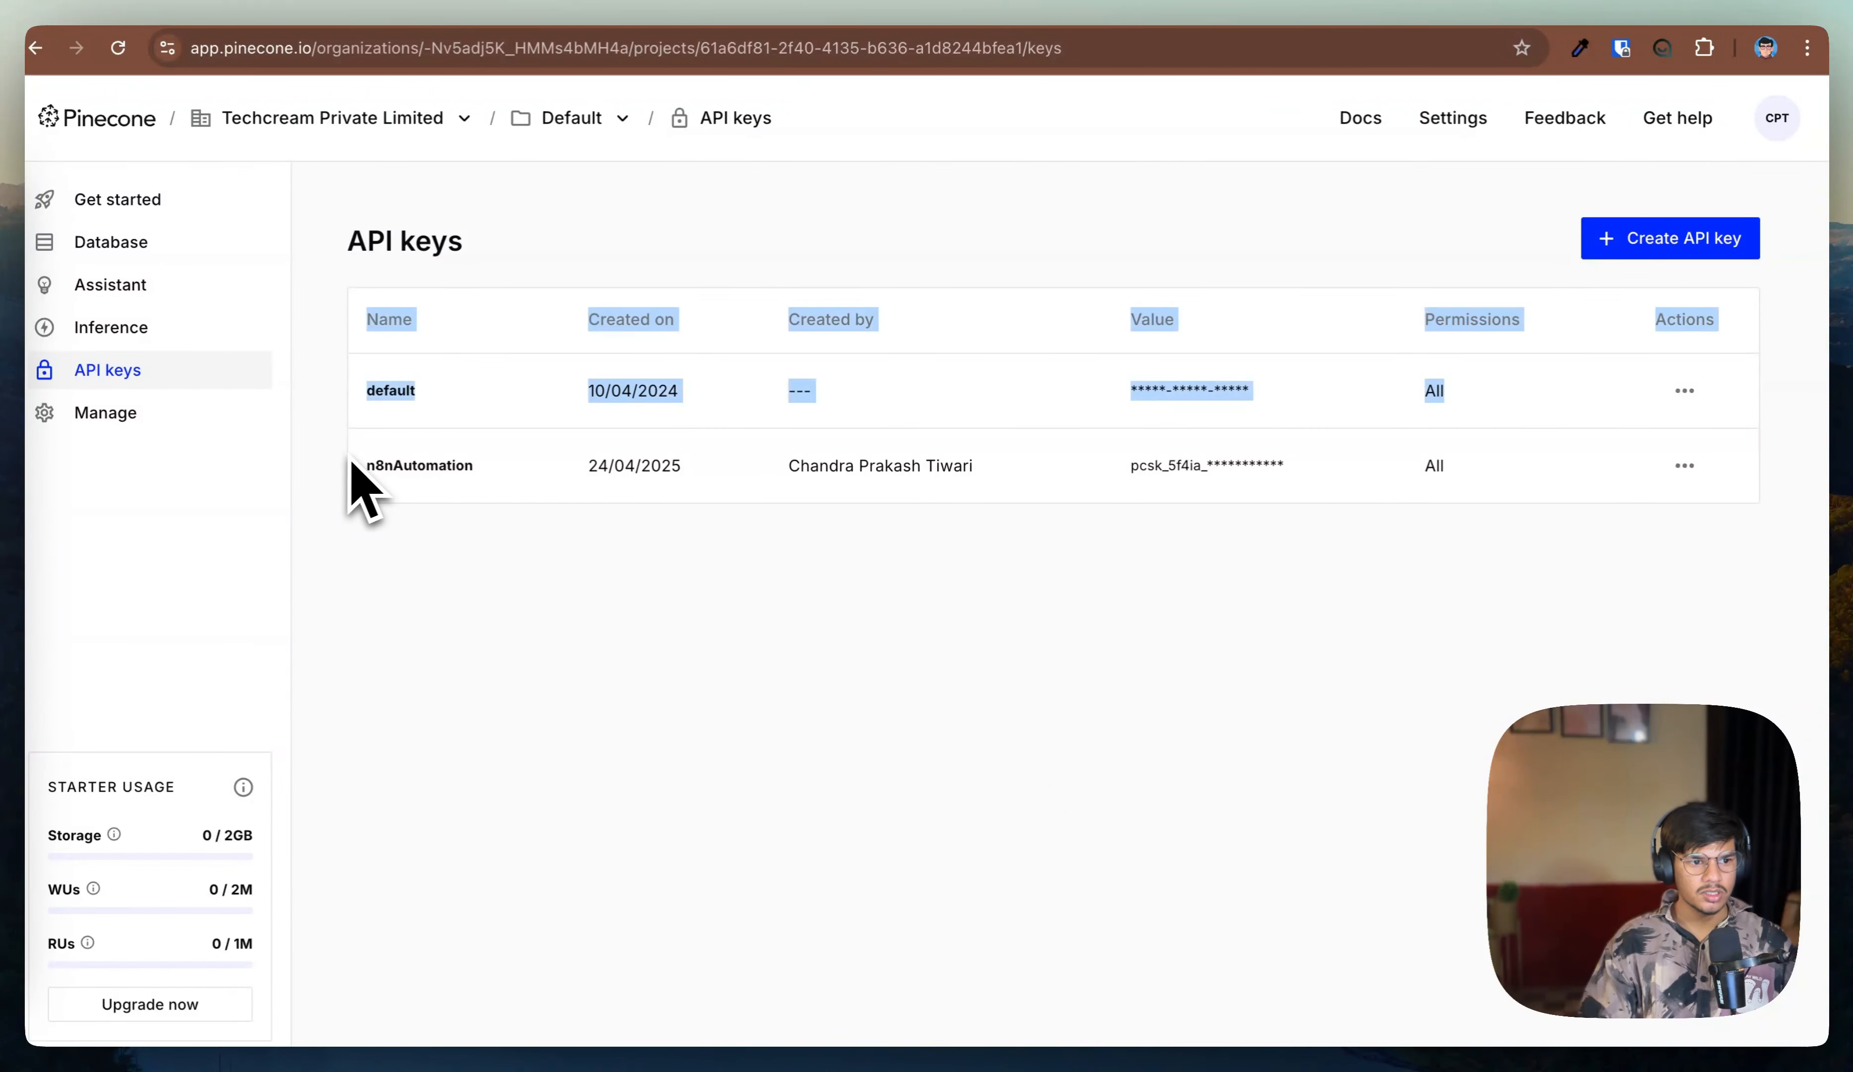
{"action": "left_click", "coordinate": [518, 18]}
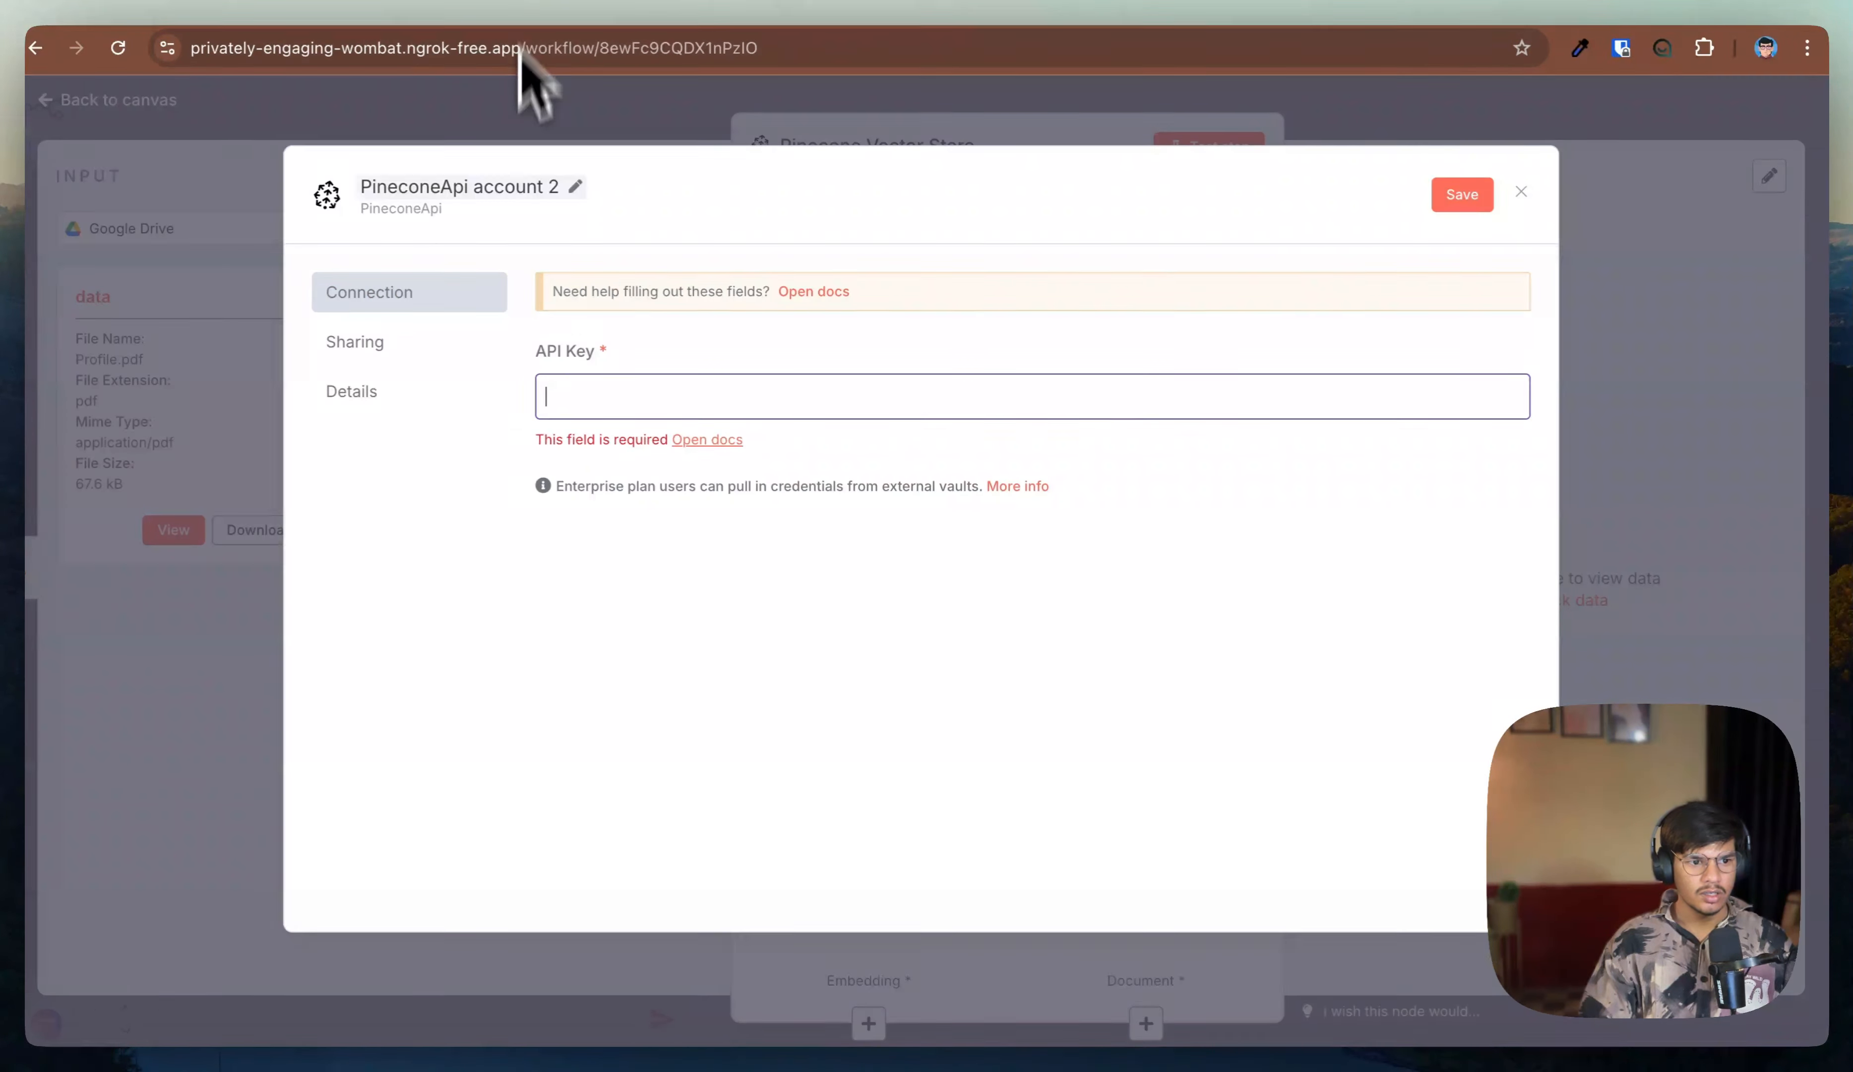
{"action": "left_click", "coordinate": [1521, 193]}
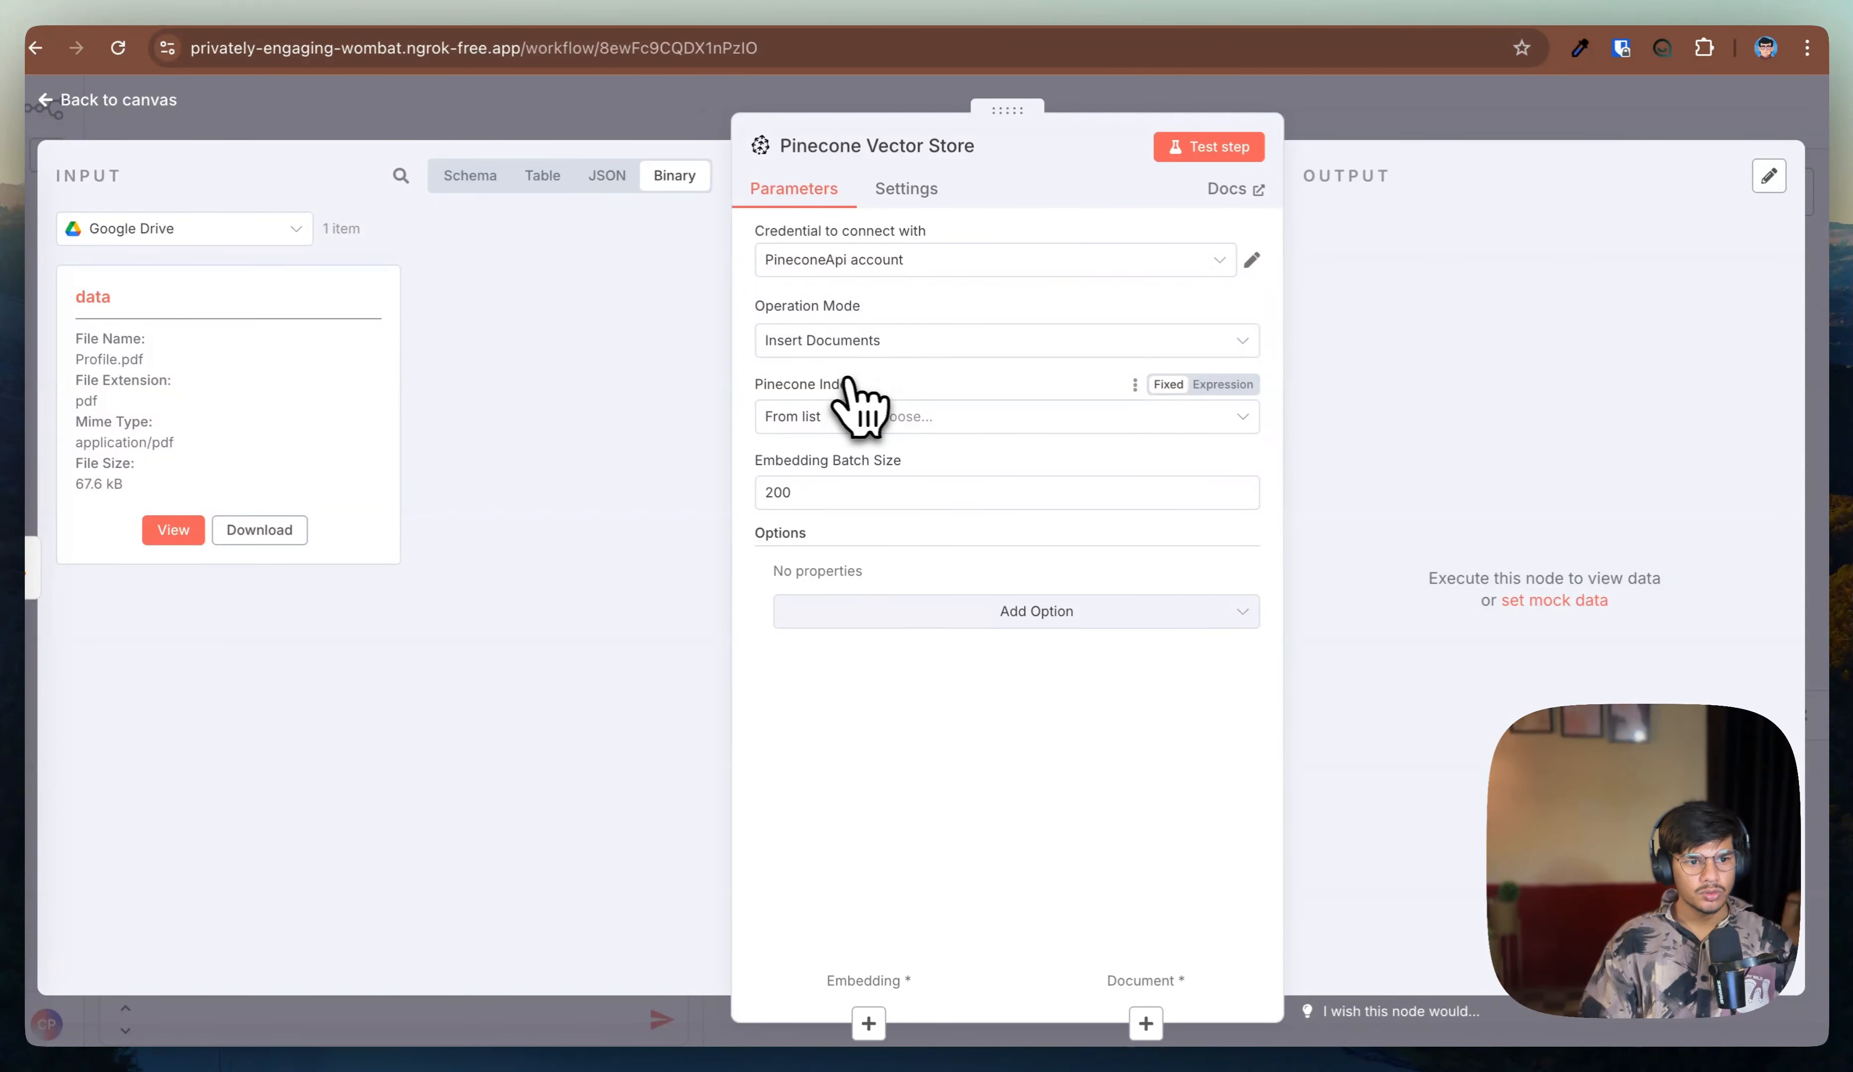
Step: Start creating a new Pinecone index with the text-embedding-3-small model
{"action": "left_click", "coordinate": [929, 425]}
{"action": "left_click", "coordinate": [964, 392]}
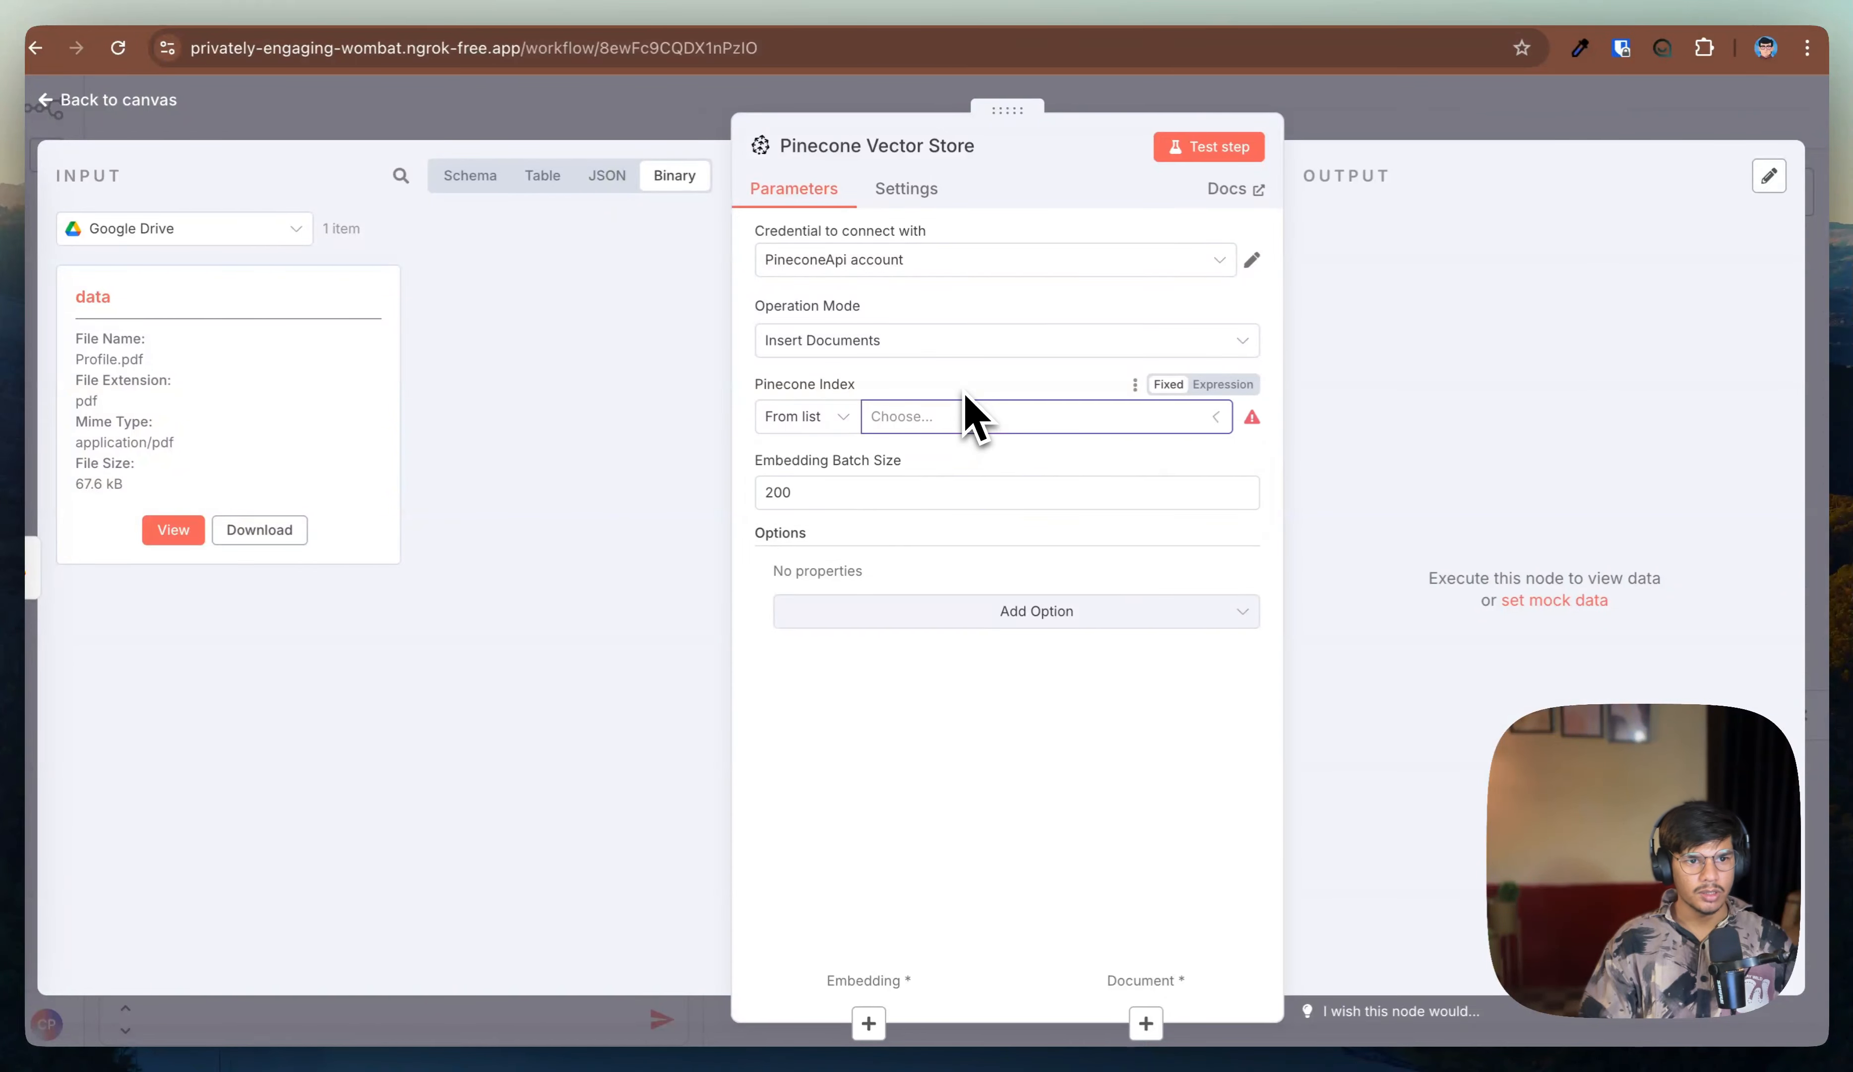
{"action": "left_click", "coordinate": [965, 12]}
{"action": "left_click", "coordinate": [96, 251]}
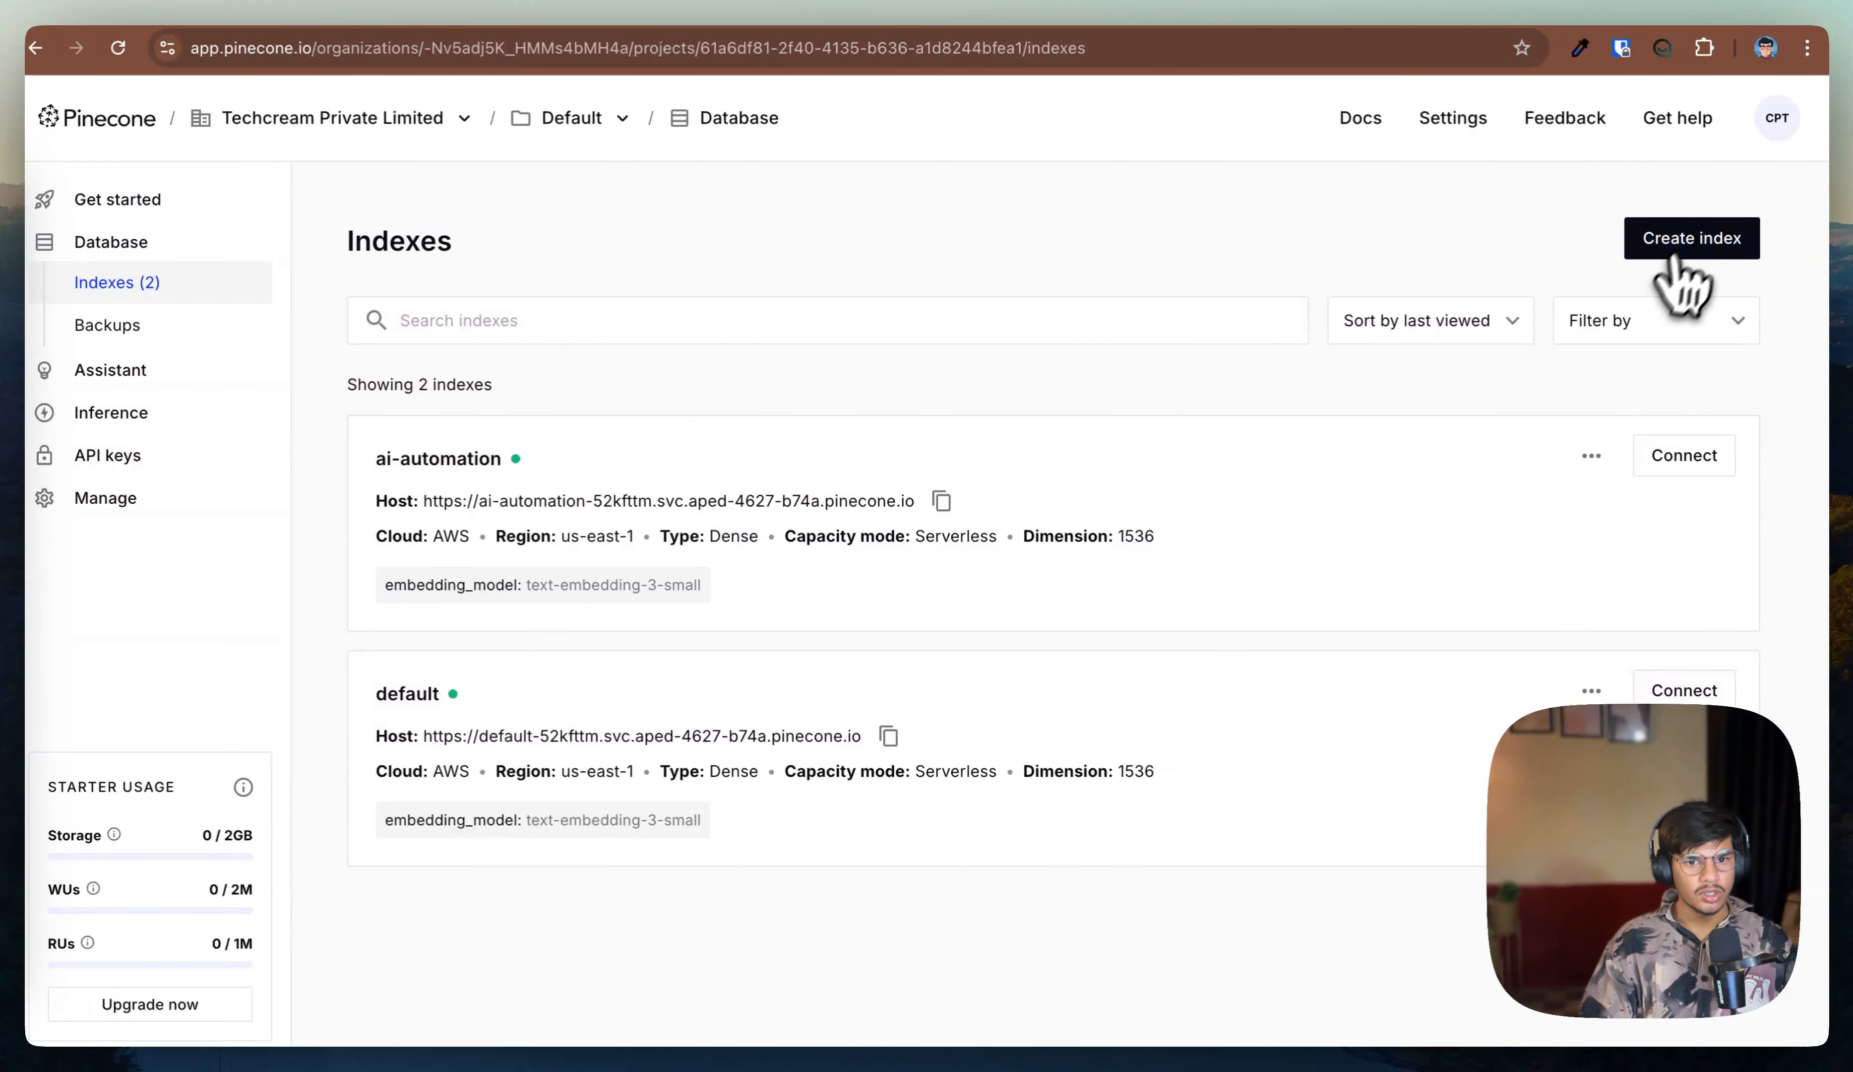
{"action": "left_click", "coordinate": [1706, 250]}
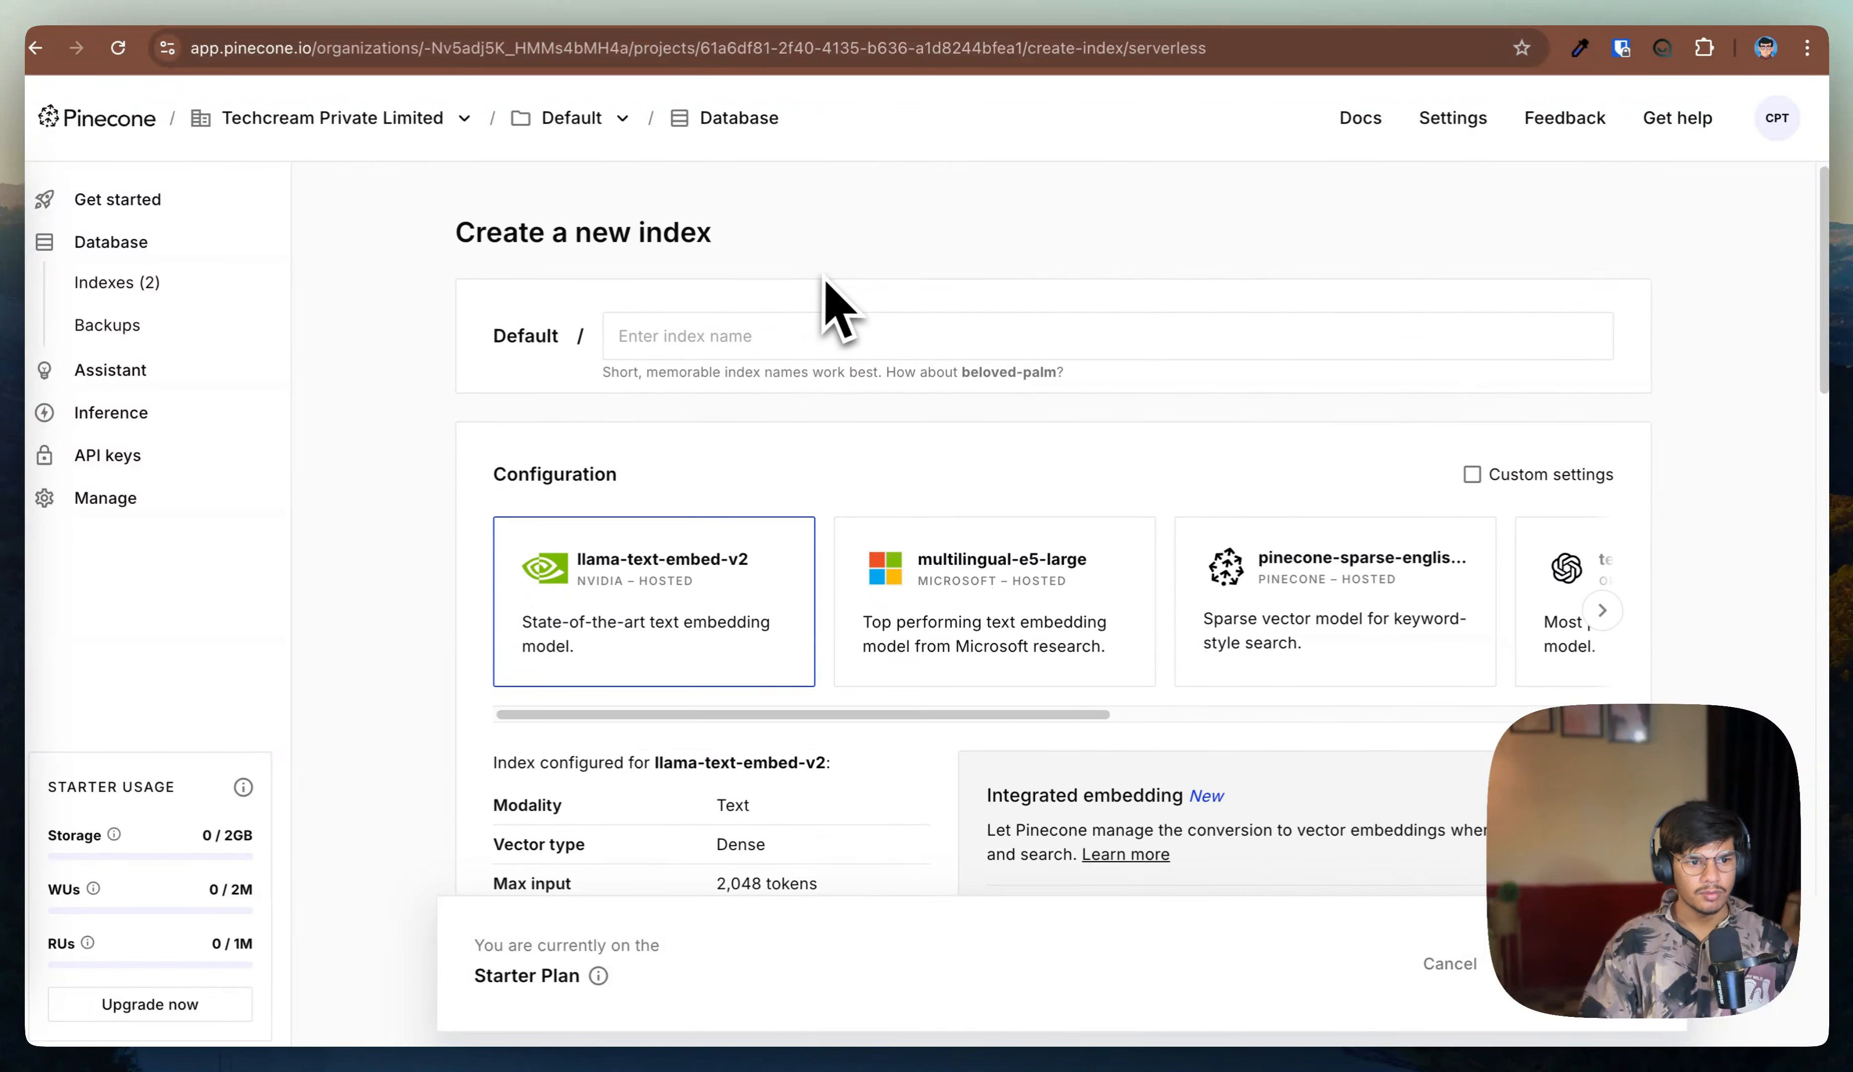
{"action": "scroll", "coordinate": [817, 306], "scroll_direction": "down", "scroll_amount": 1}
{"action": "scroll", "coordinate": [956, 294], "scroll_direction": "down", "scroll_amount": 1}
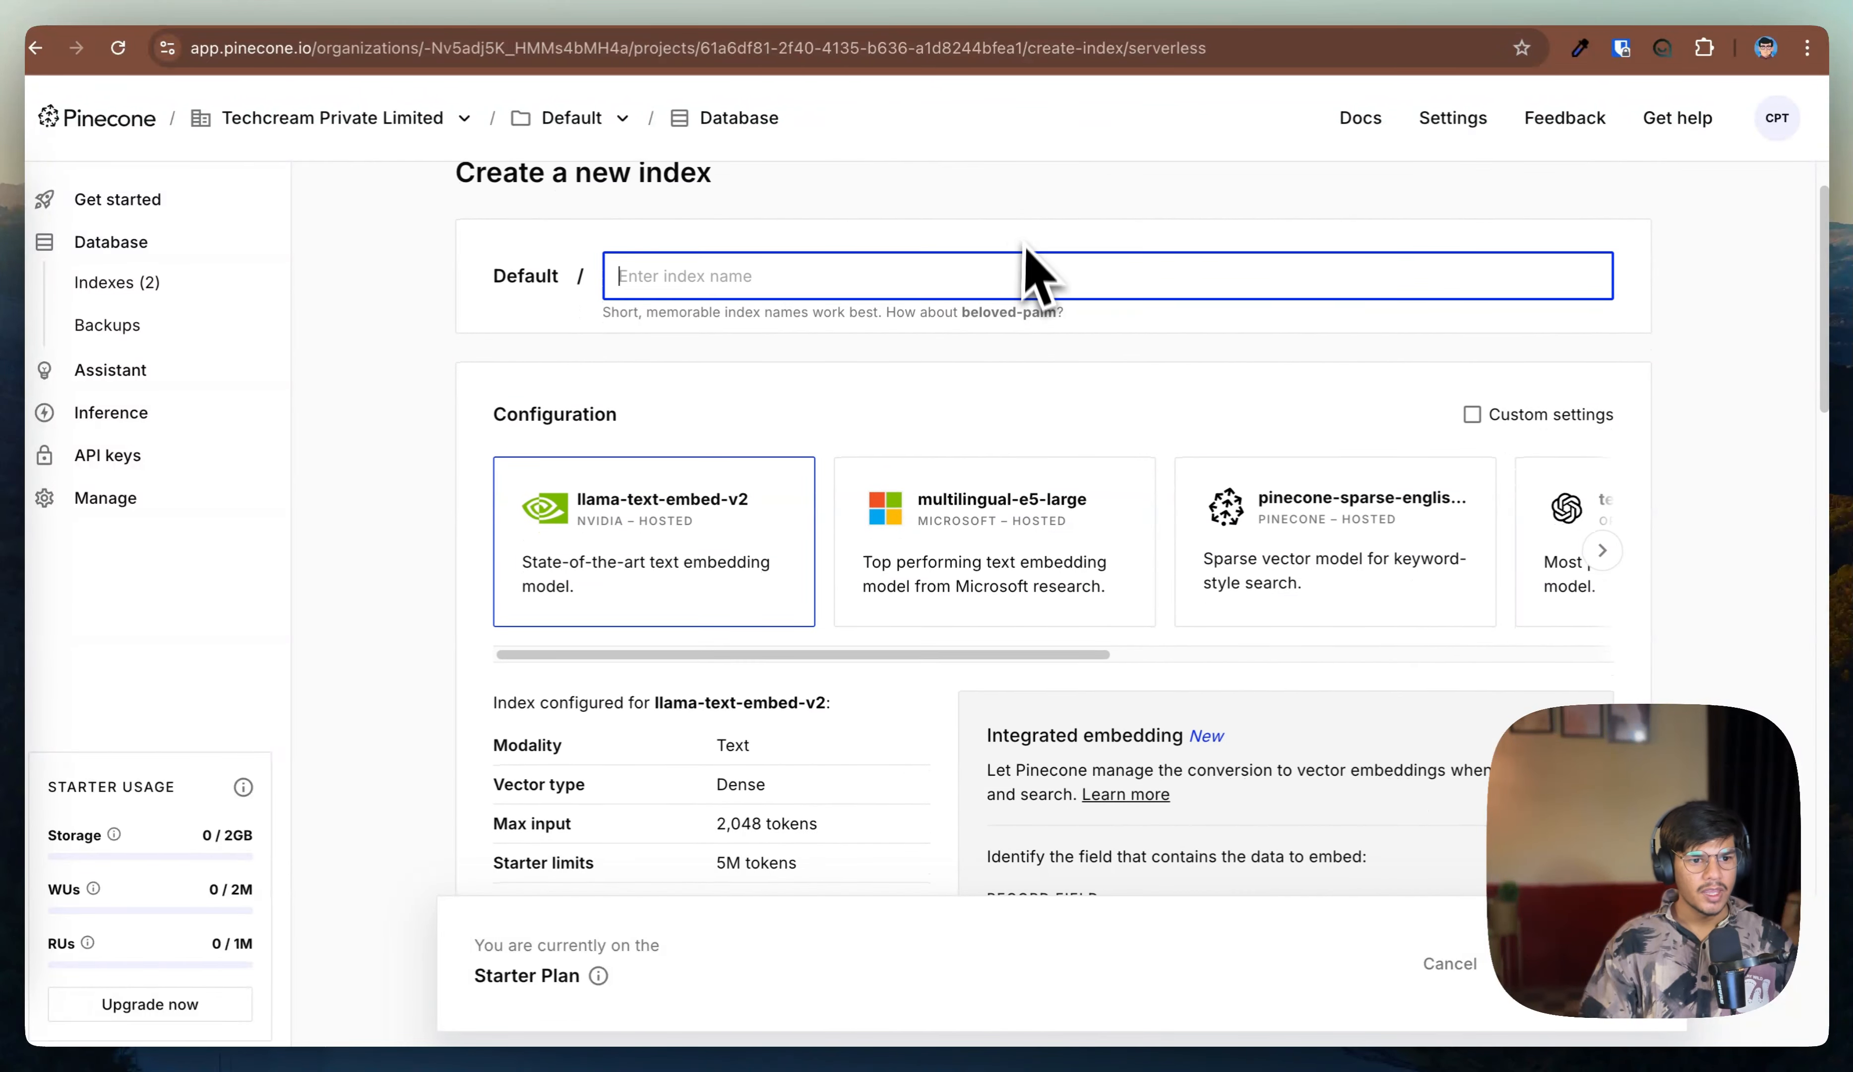
{"action": "scroll", "coordinate": [873, 651], "scroll_direction": "right", "scroll_amount": 9}
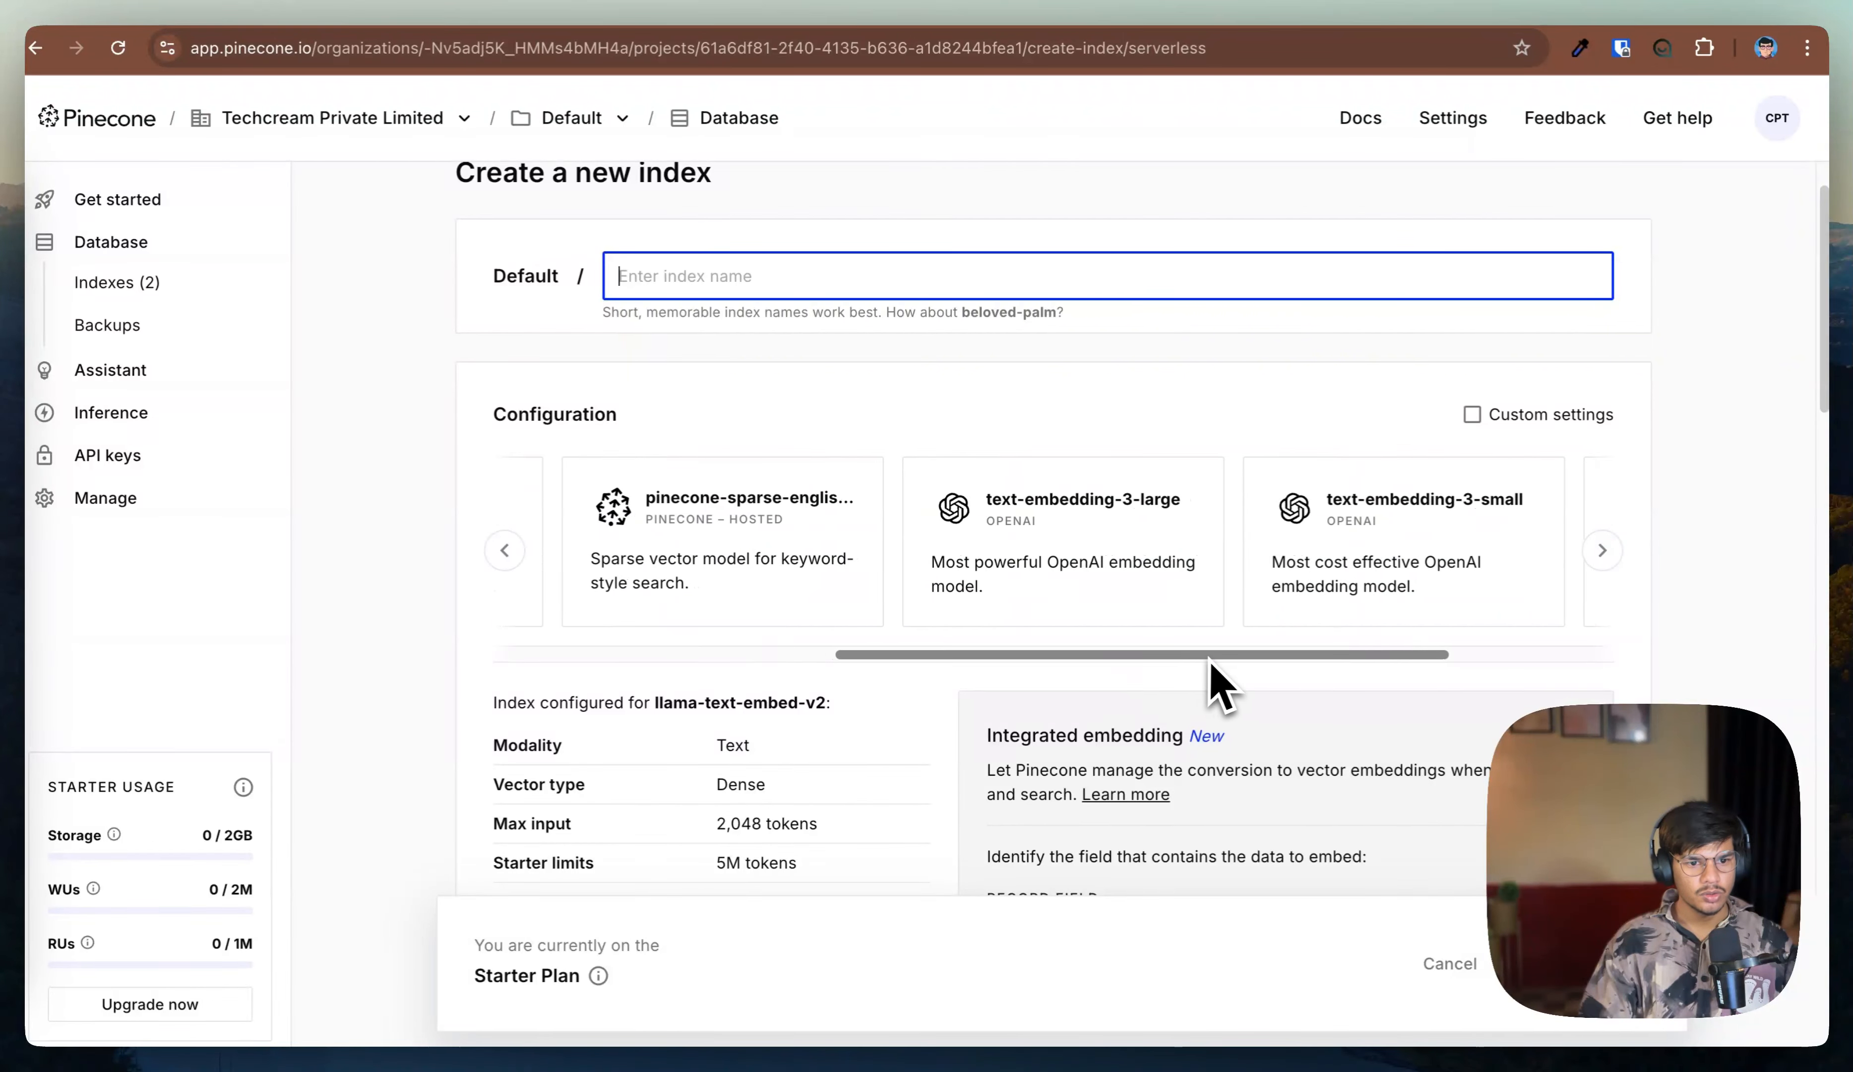
{"action": "left_click", "coordinate": [1316, 582]}
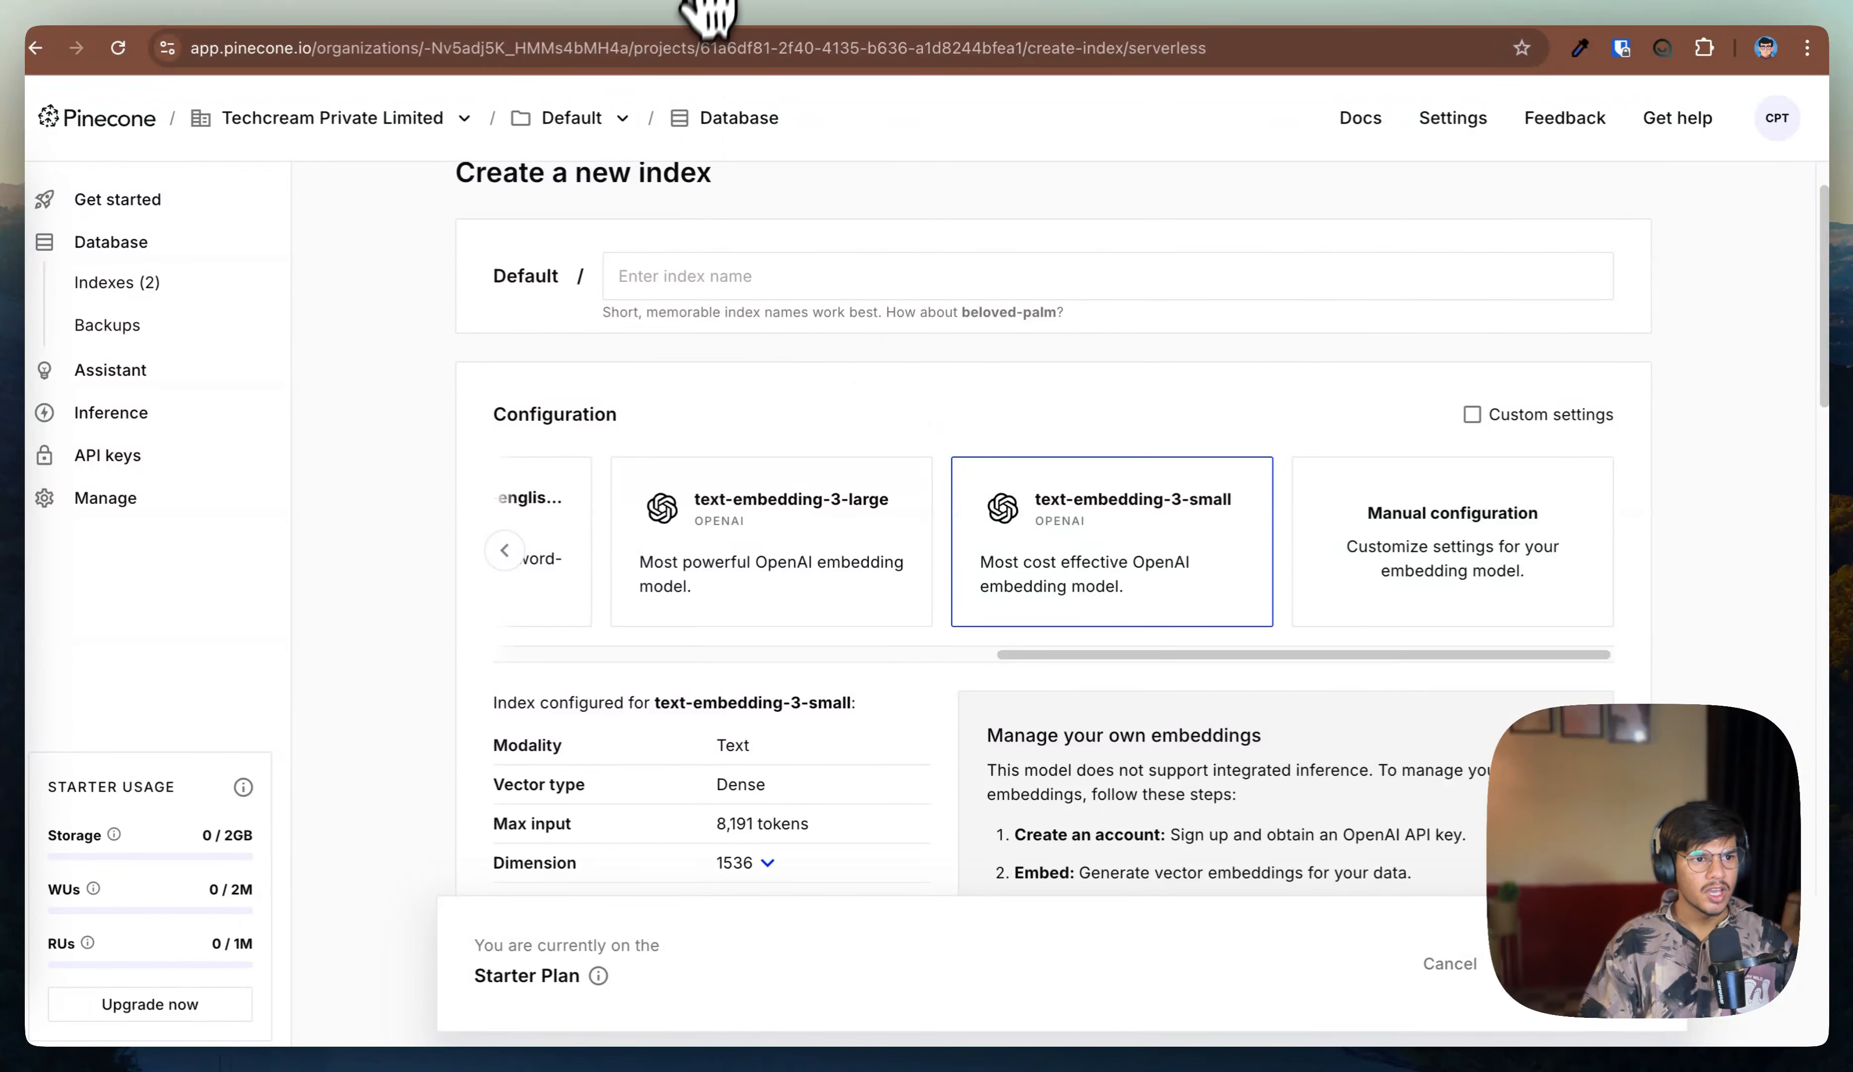
{"action": "left_click", "coordinate": [506, 2]}
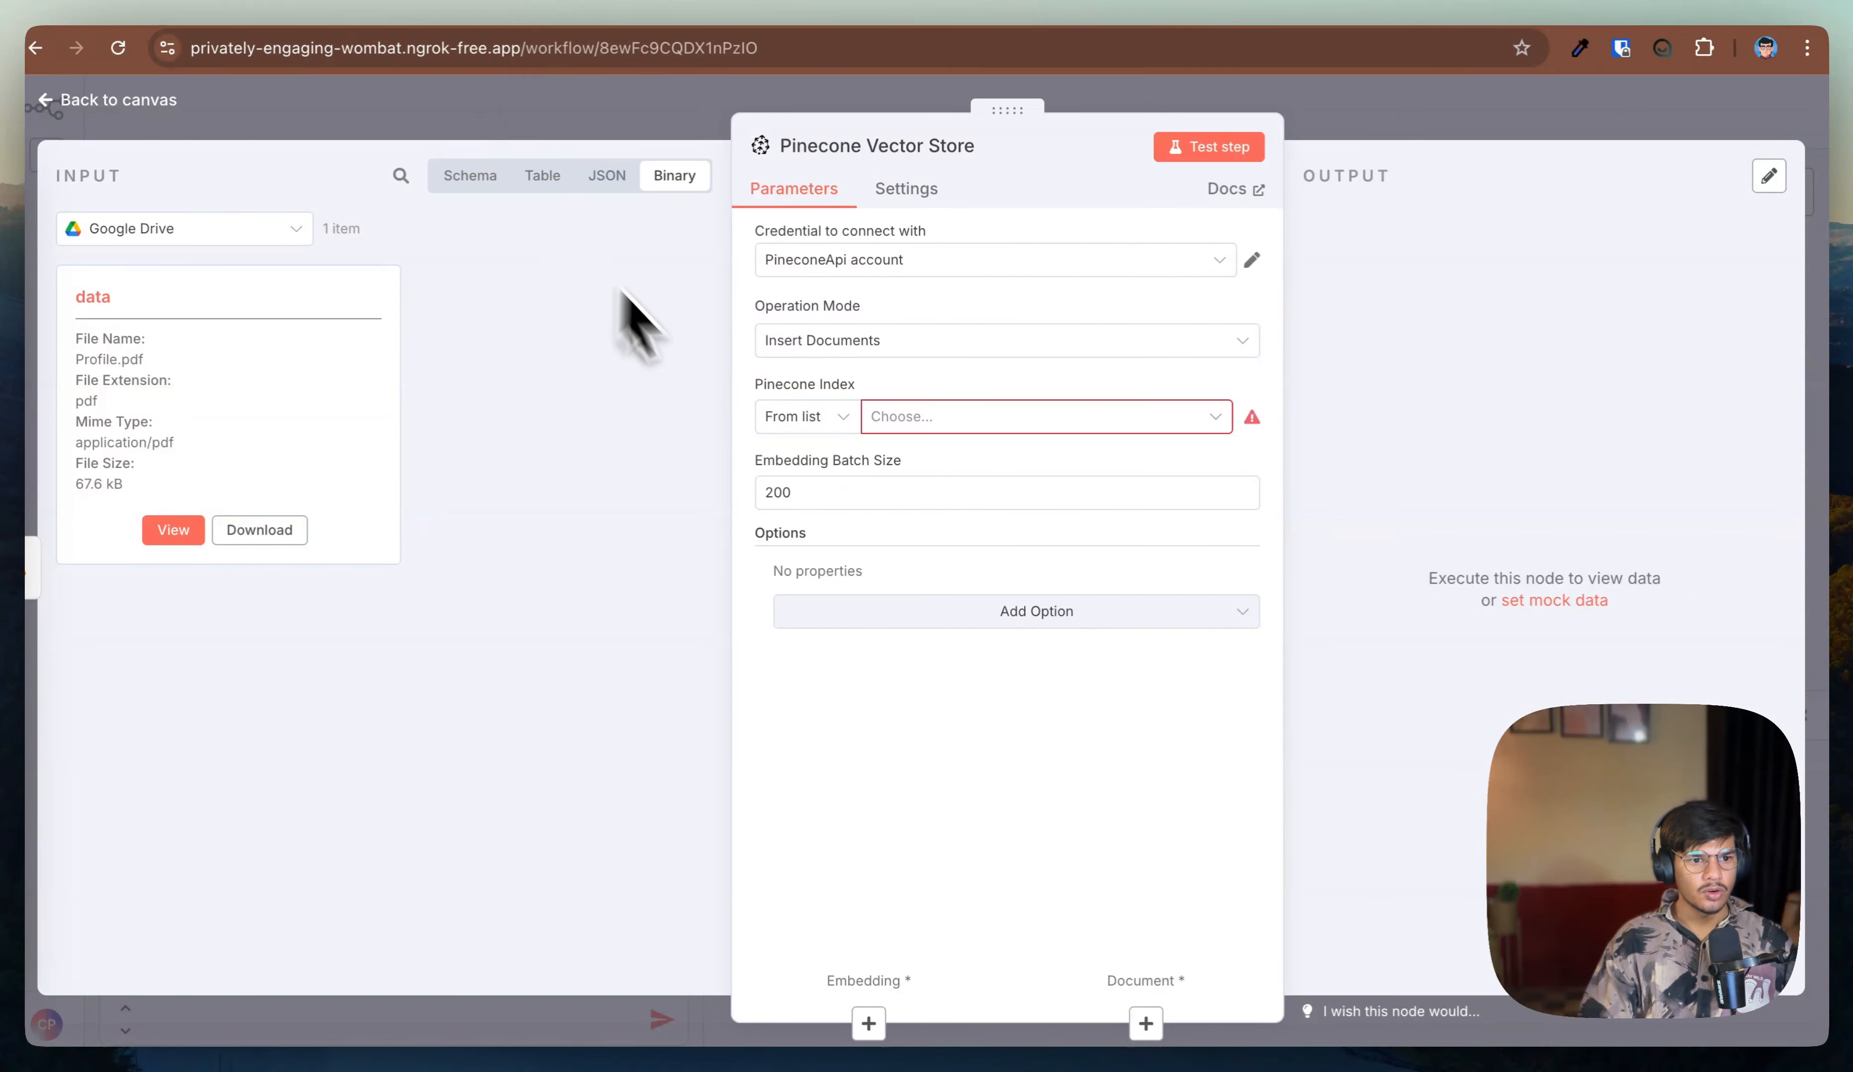
Step: Set the vector store's Pinecone index to default
{"action": "left_click", "coordinate": [919, 425]}
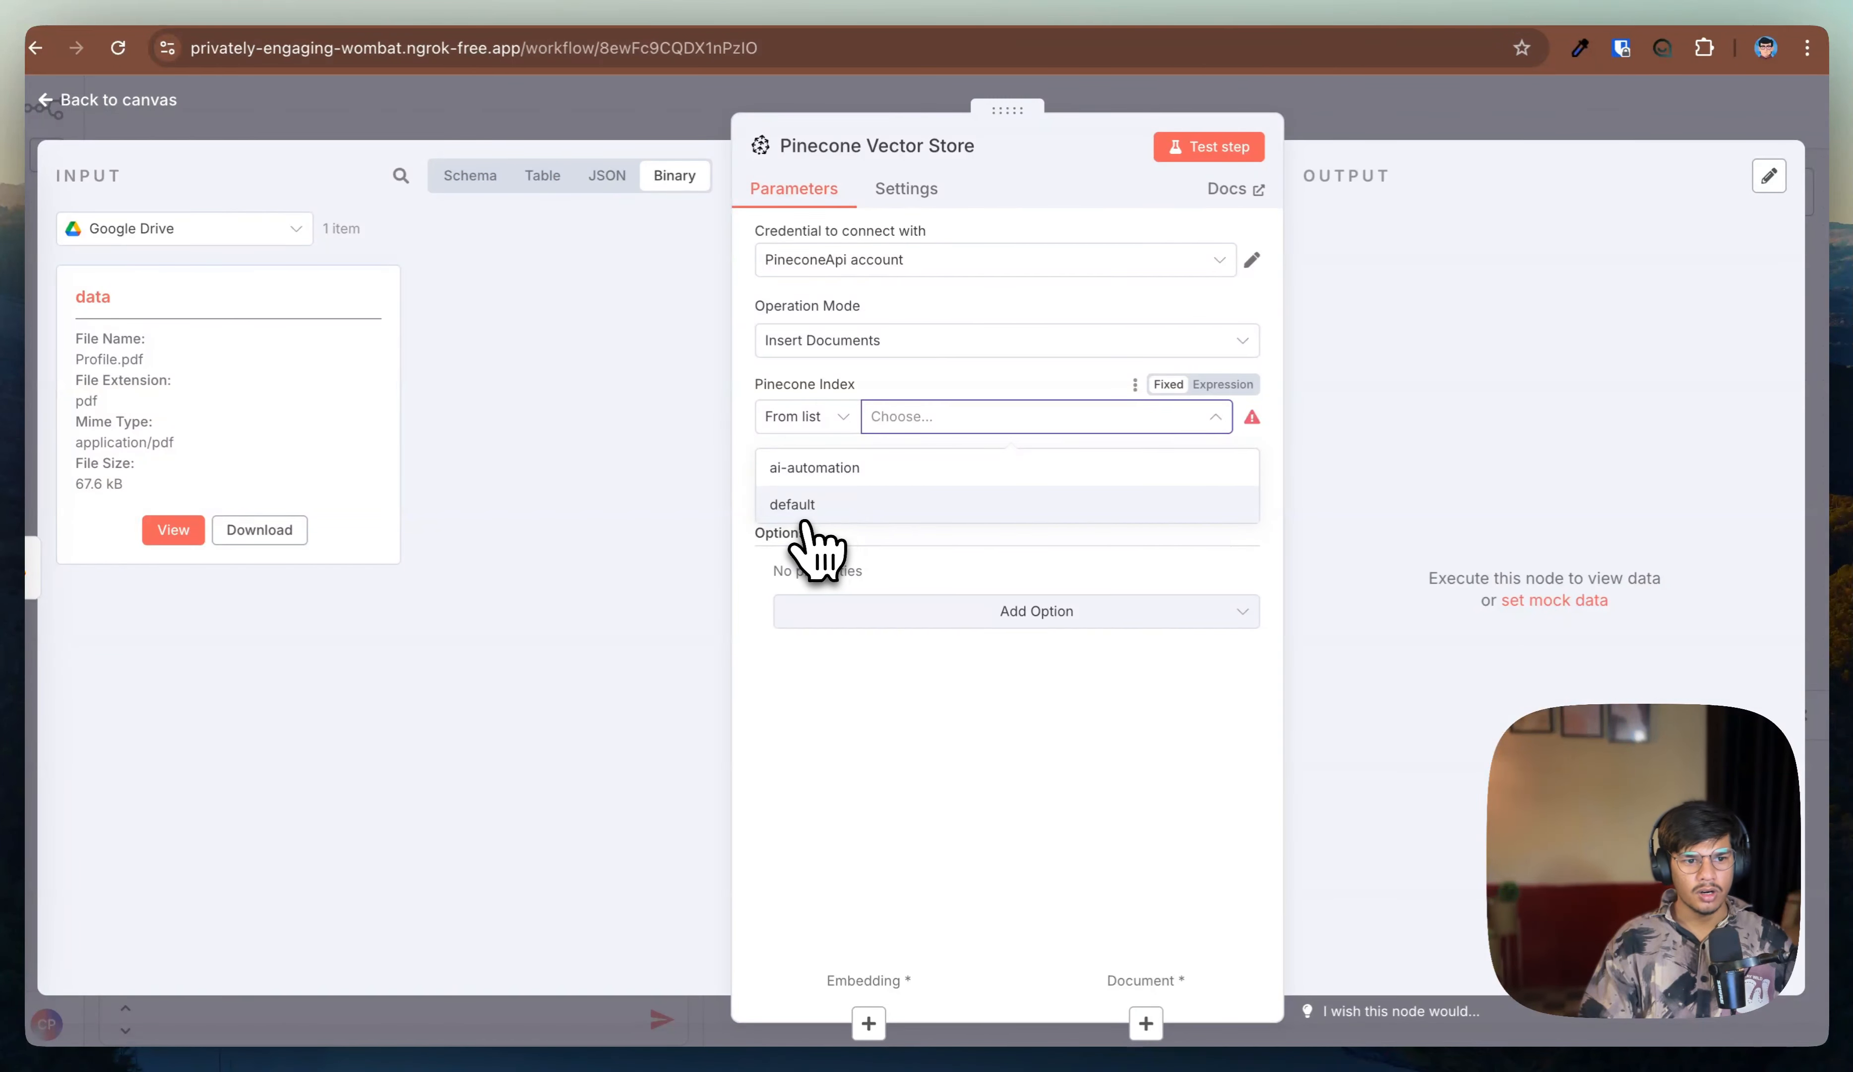
{"action": "left_click", "coordinate": [804, 515]}
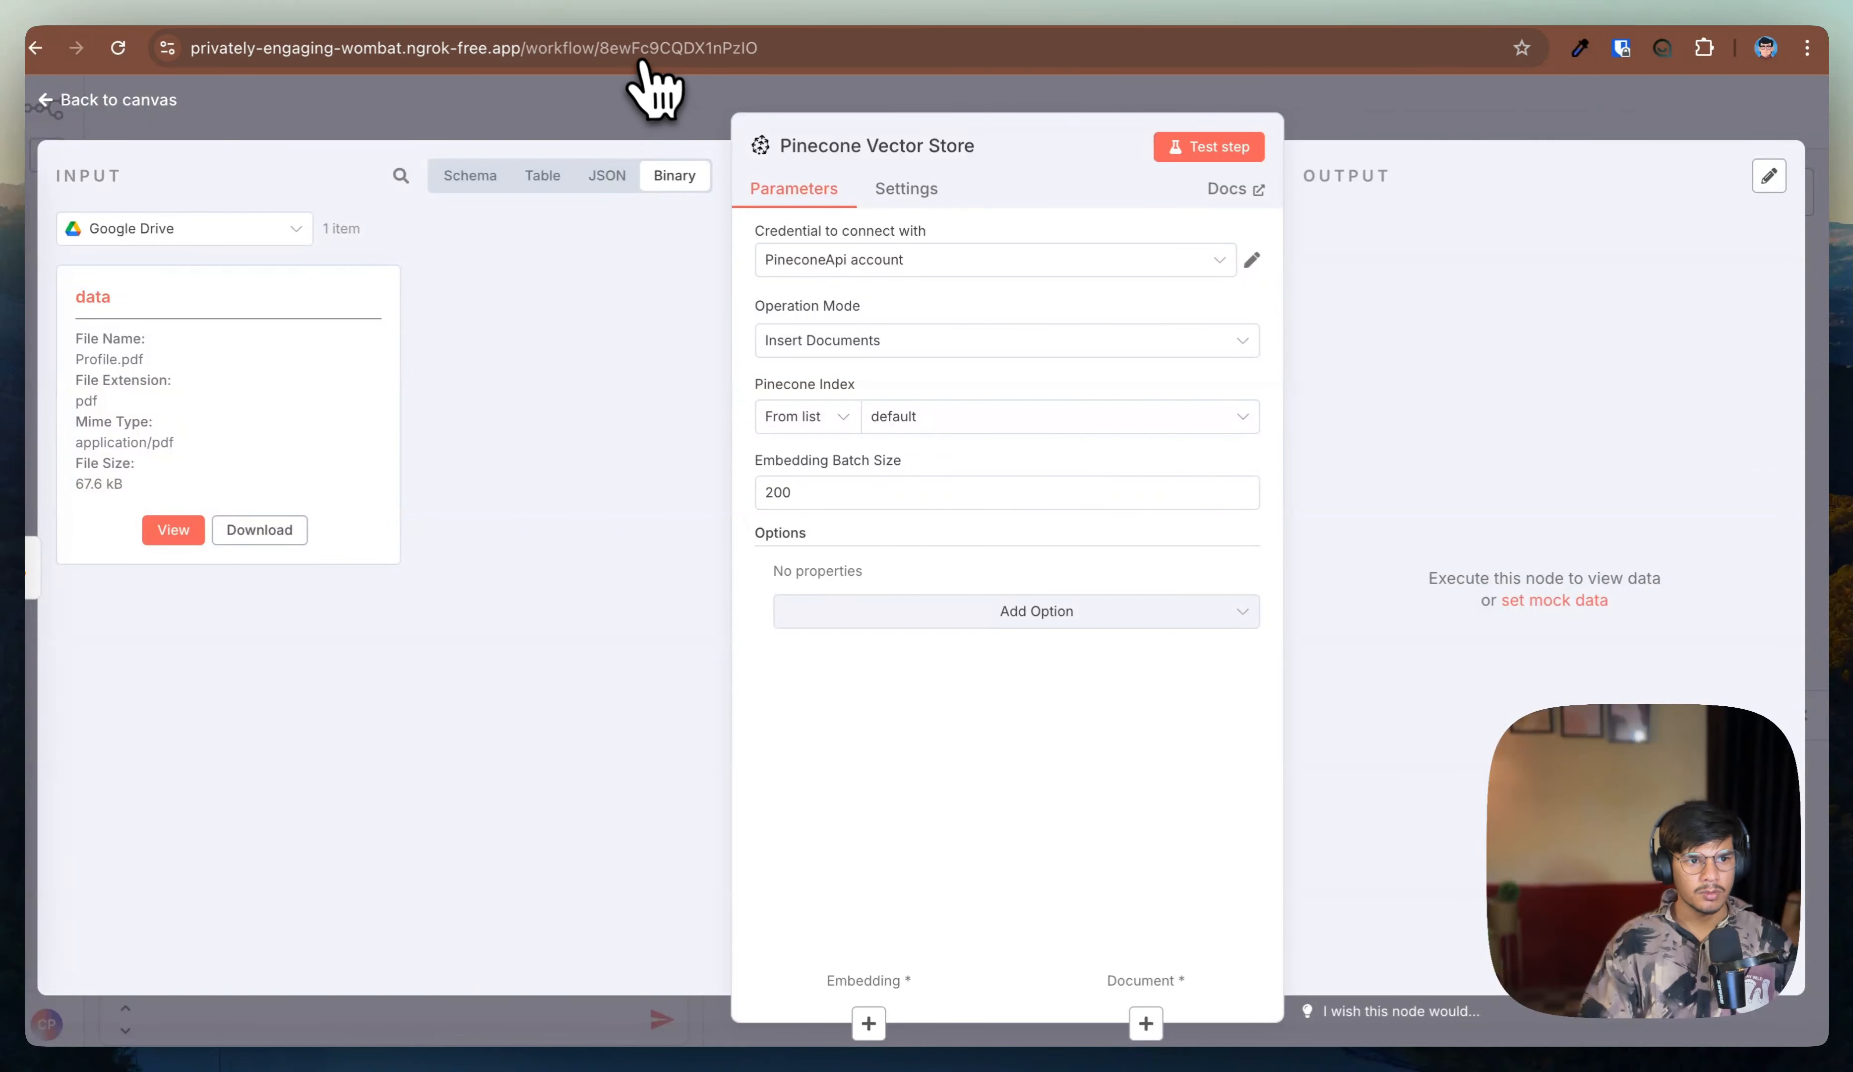
Step: Inspect the default index's namespaces and records in the Pinecone console
{"action": "left_click", "coordinate": [978, 7]}
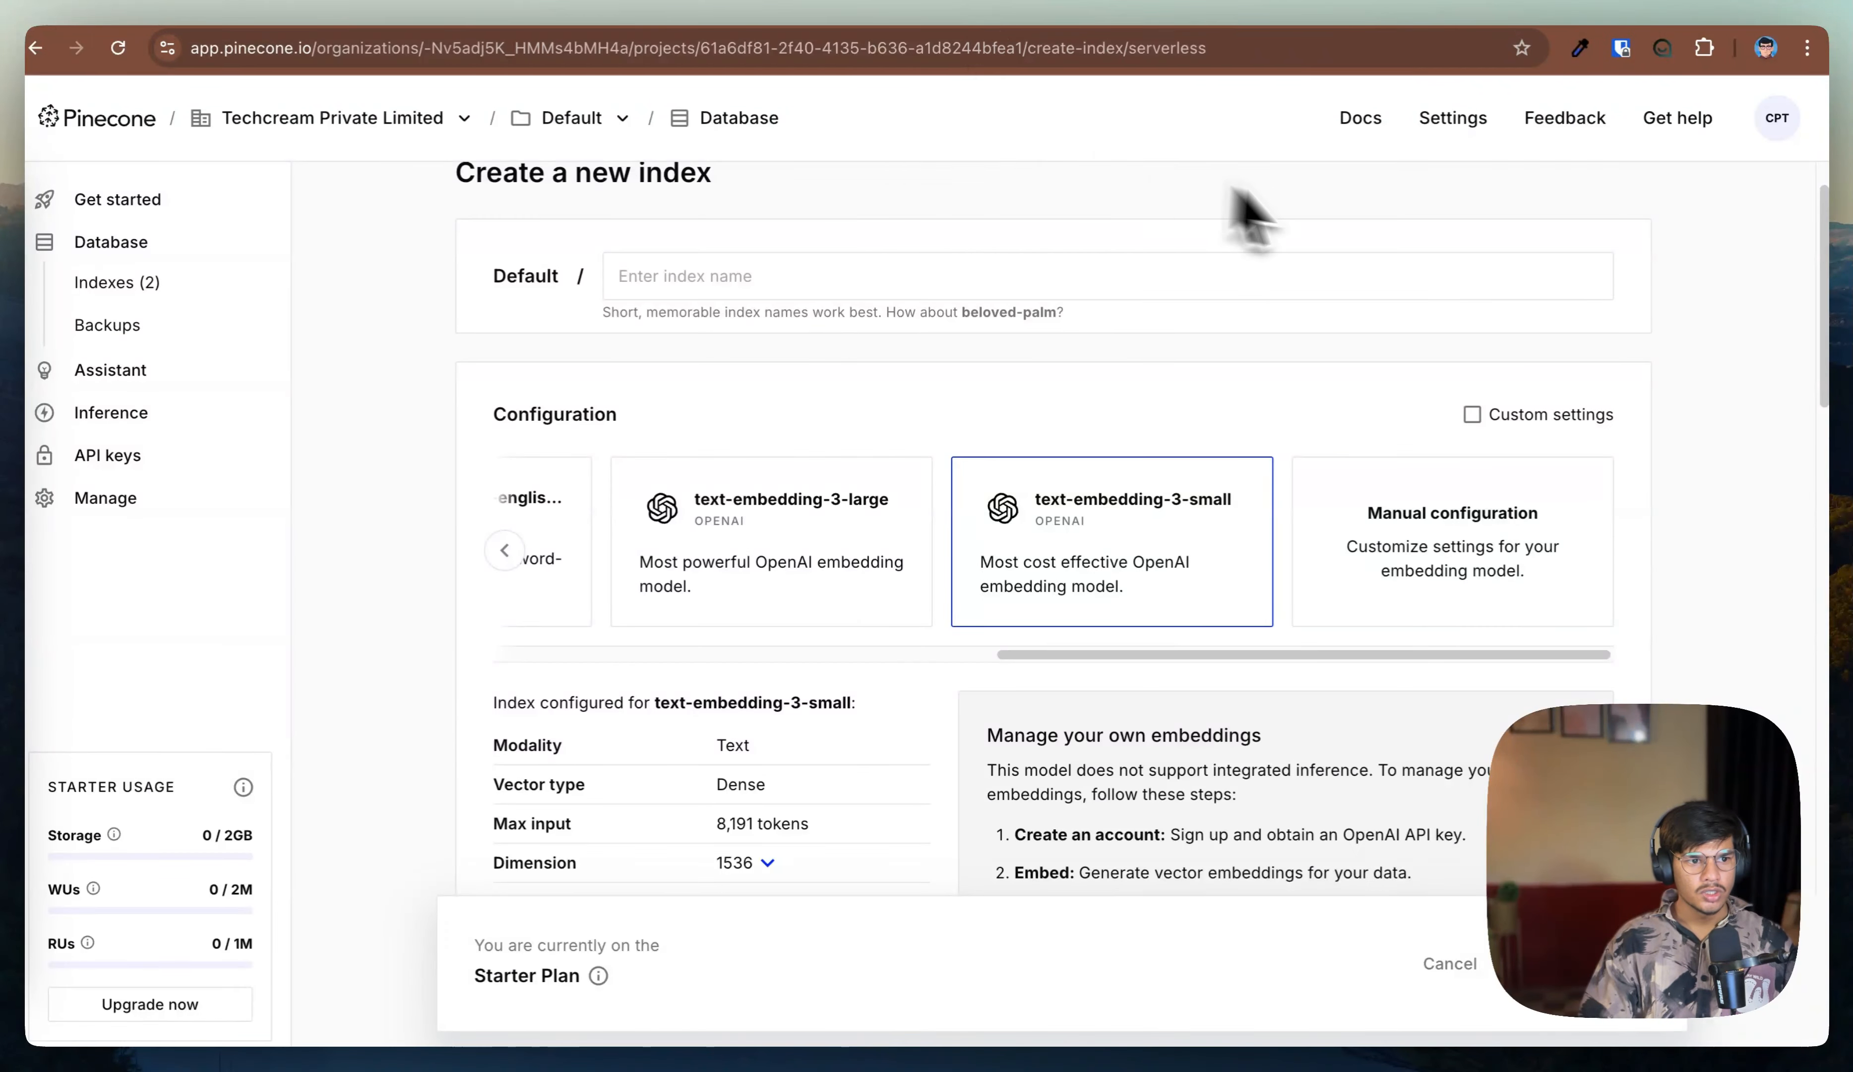
{"action": "left_click", "coordinate": [136, 291]}
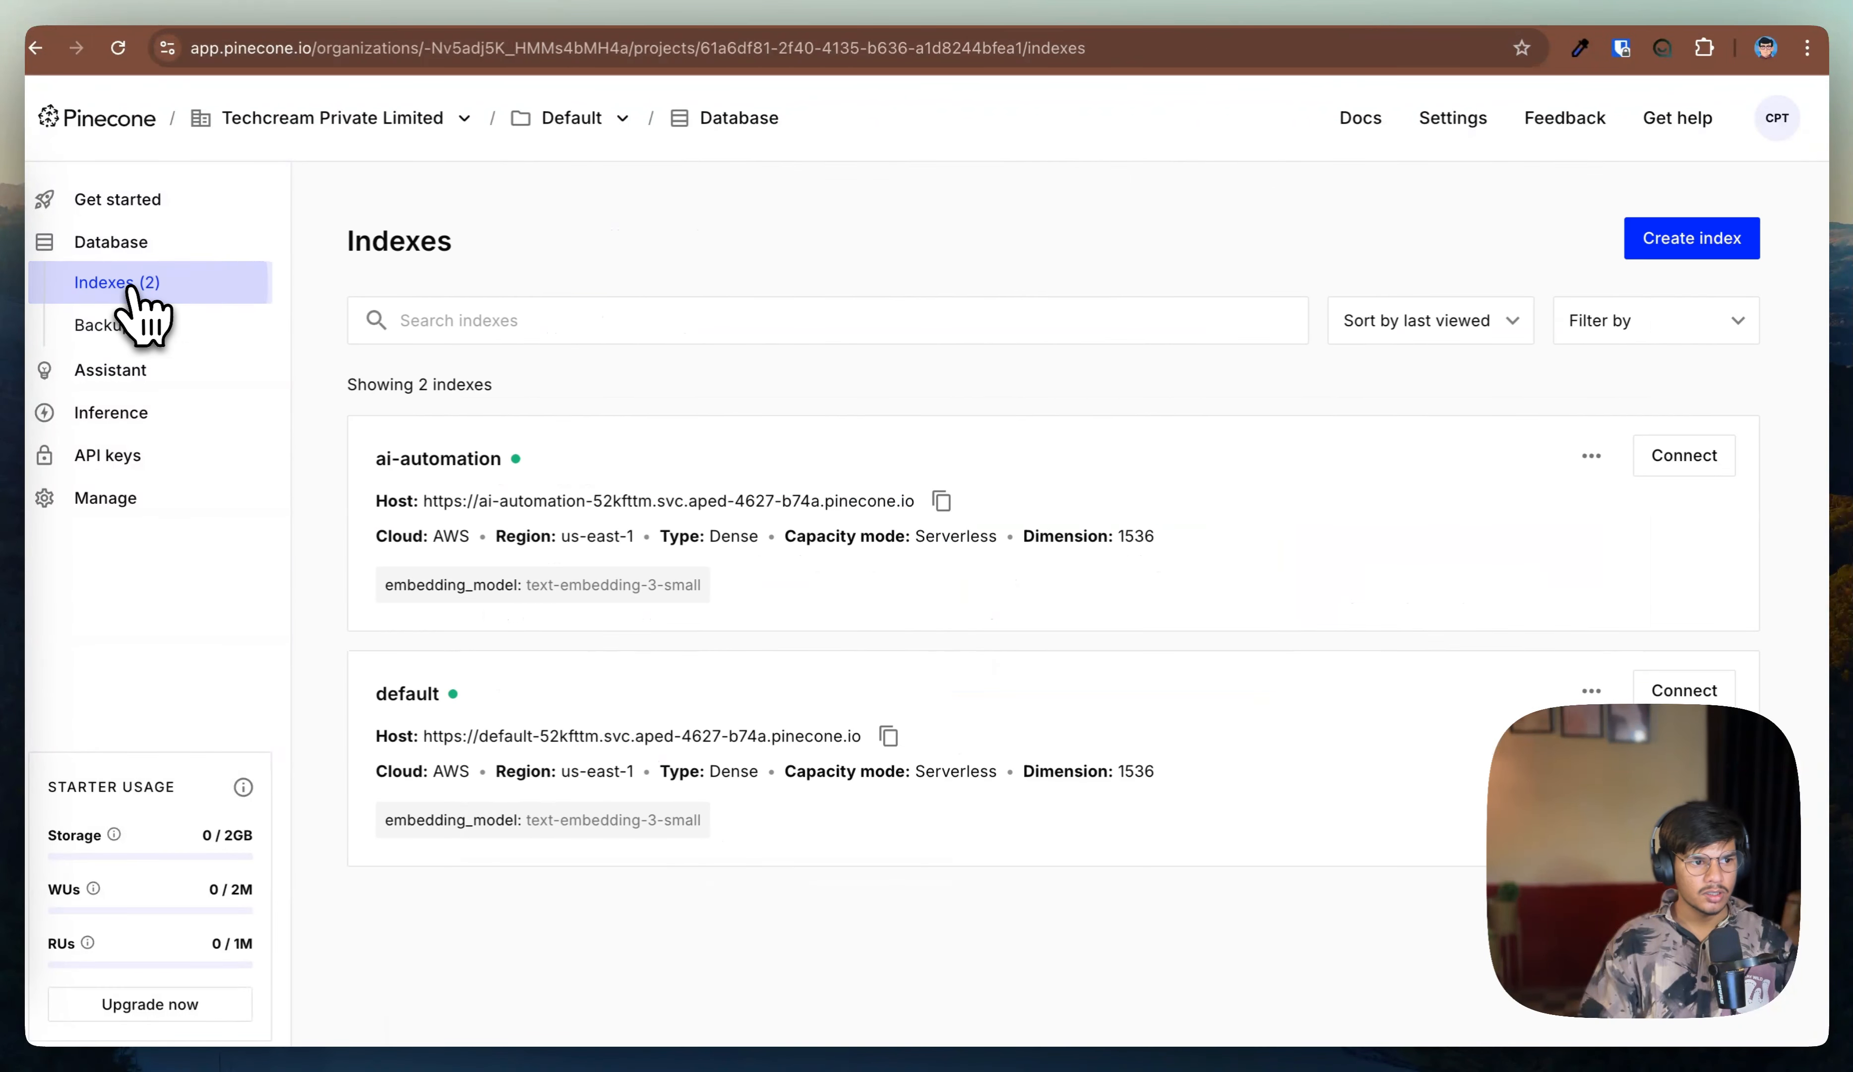
{"action": "left_click", "coordinate": [415, 692]}
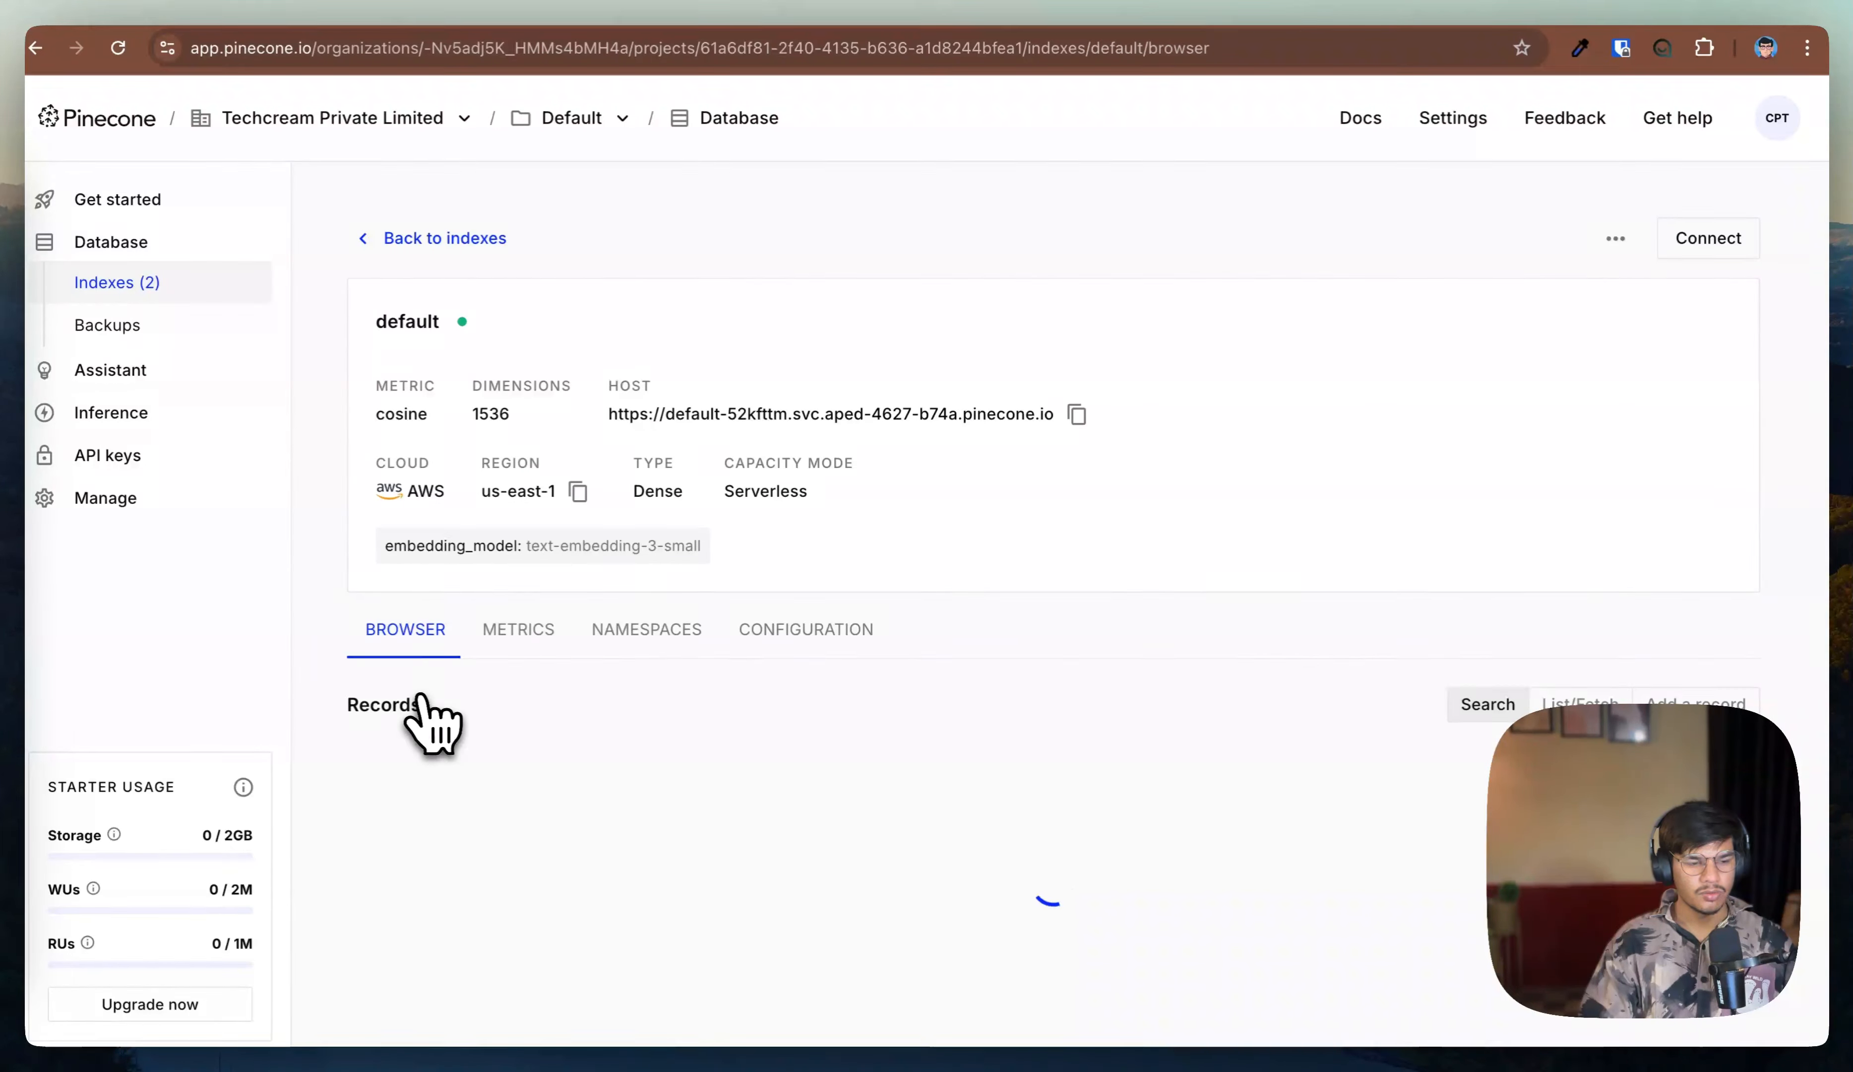
{"action": "left_click", "coordinate": [657, 641]}
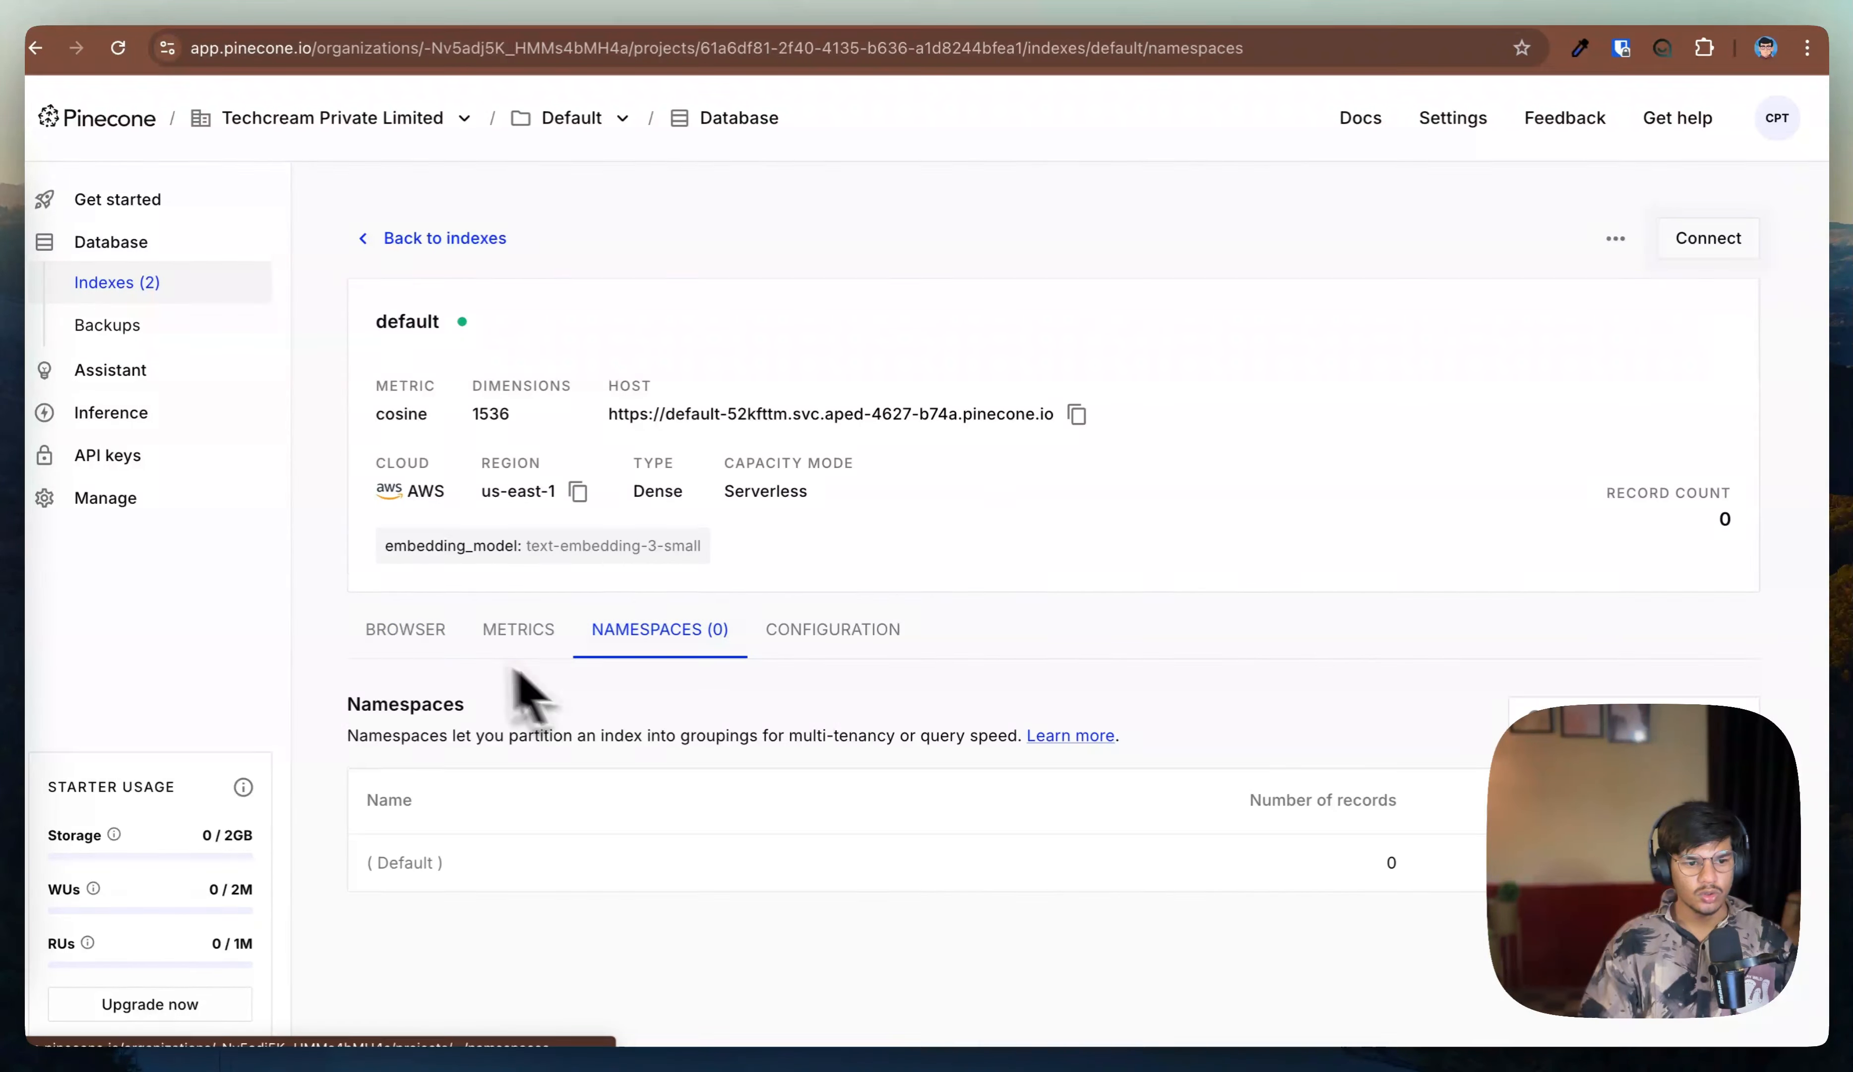
{"action": "left_click", "coordinate": [437, 647]}
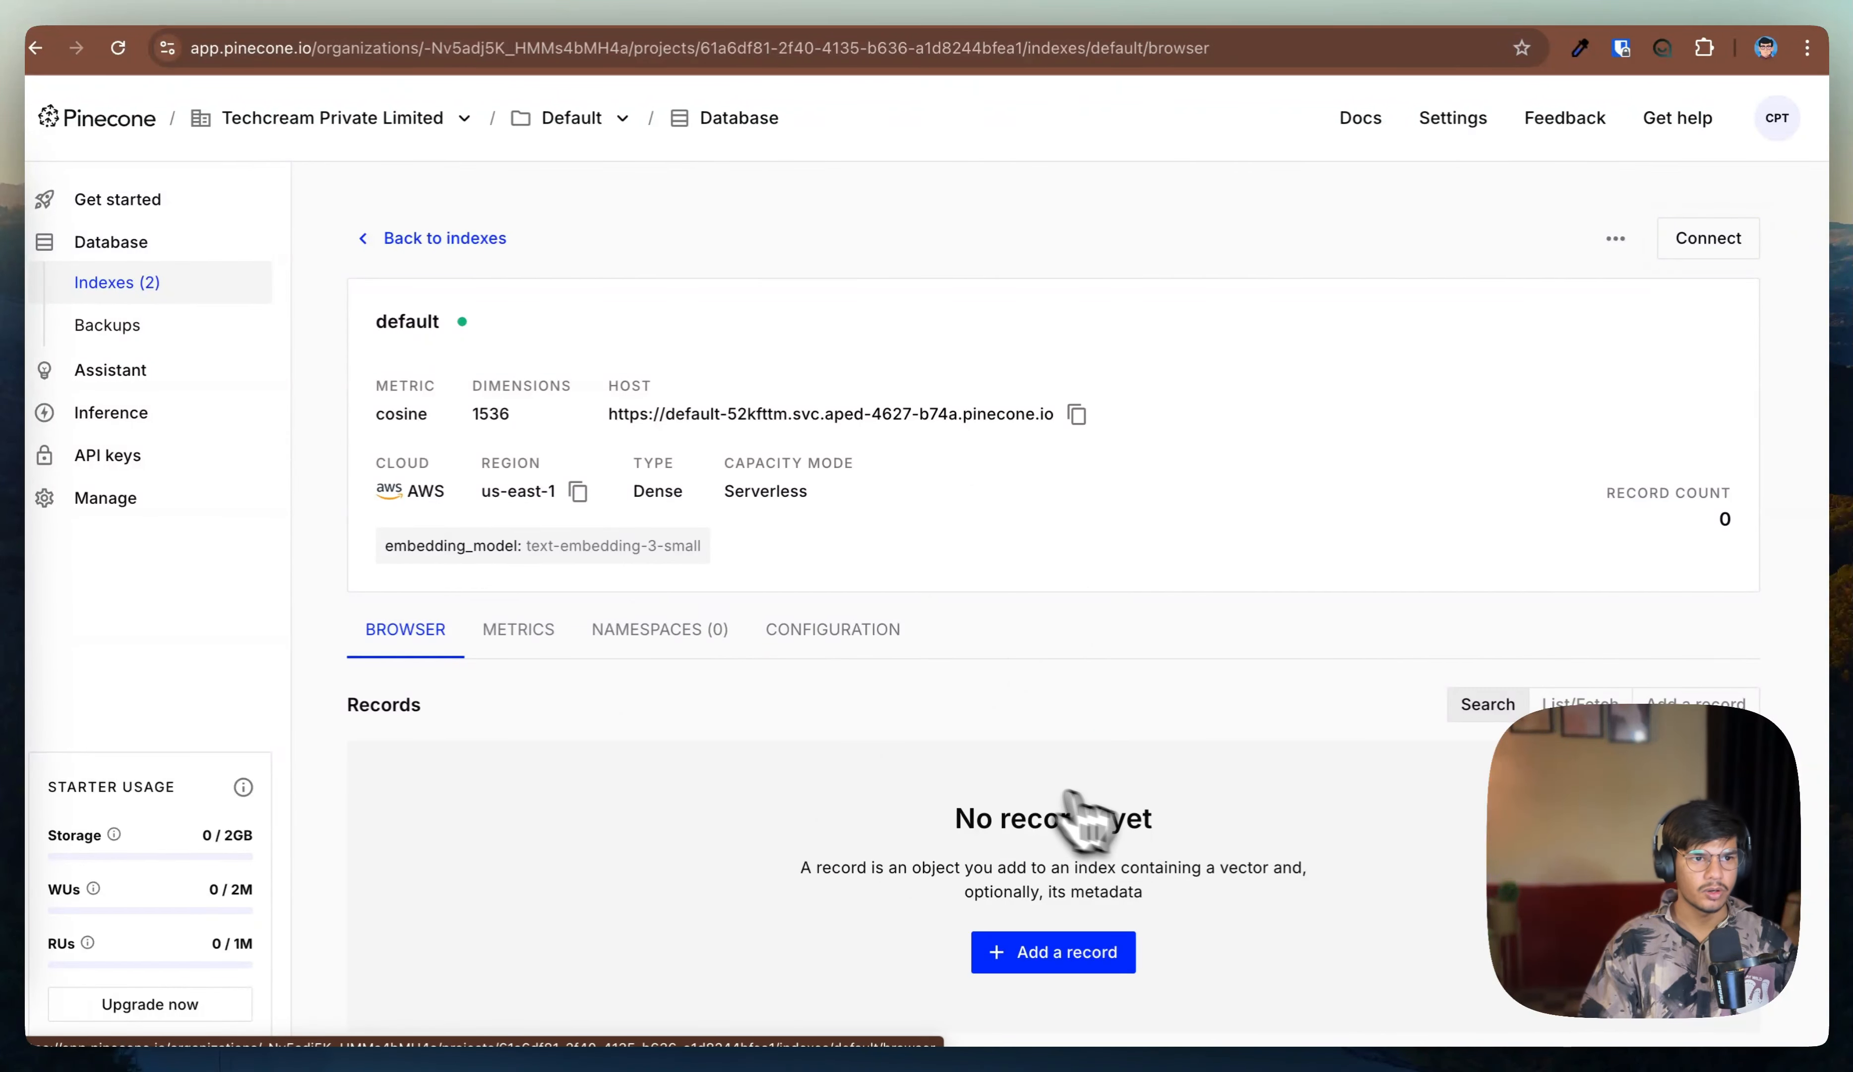
{"action": "left_click", "coordinate": [515, 11]}
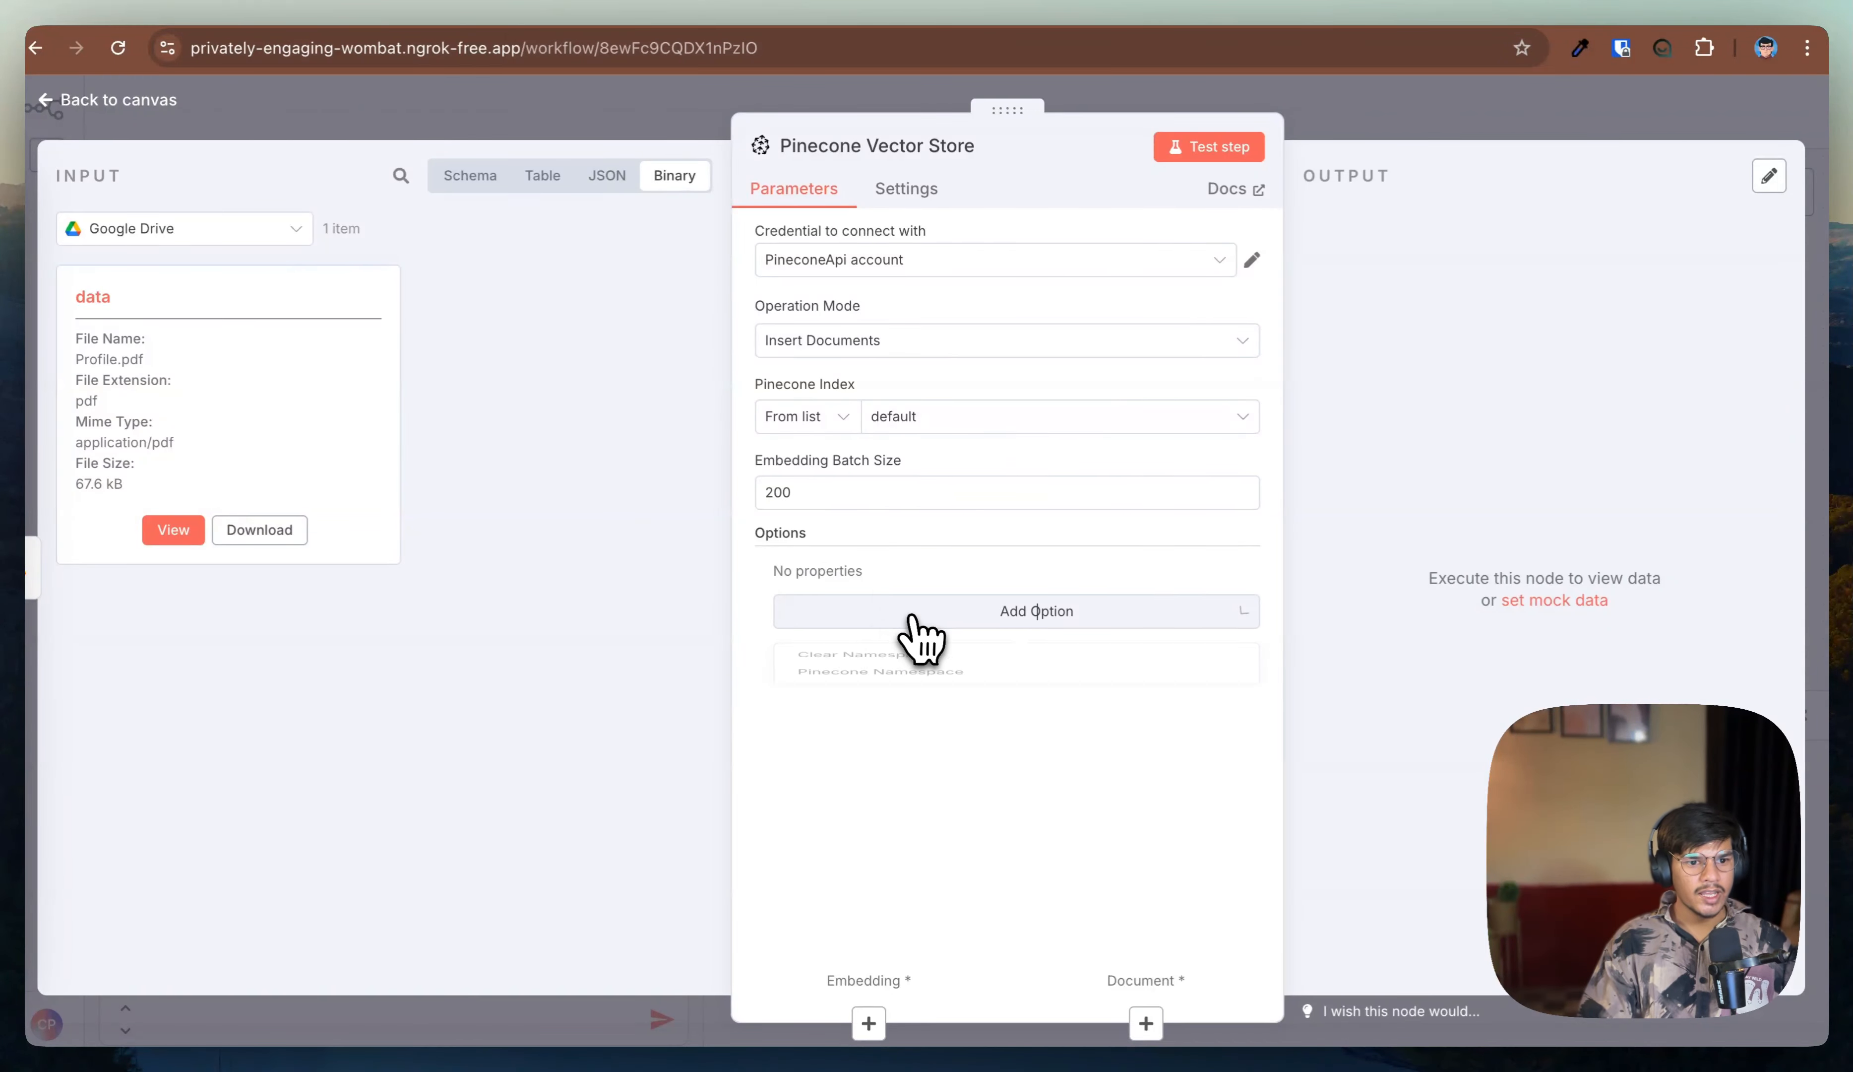
Step: Set the Pinecone namespace option to chandra-info and attach an OpenAI embeddings node using the text-embedding-3-small model
{"action": "left_click", "coordinate": [912, 708]}
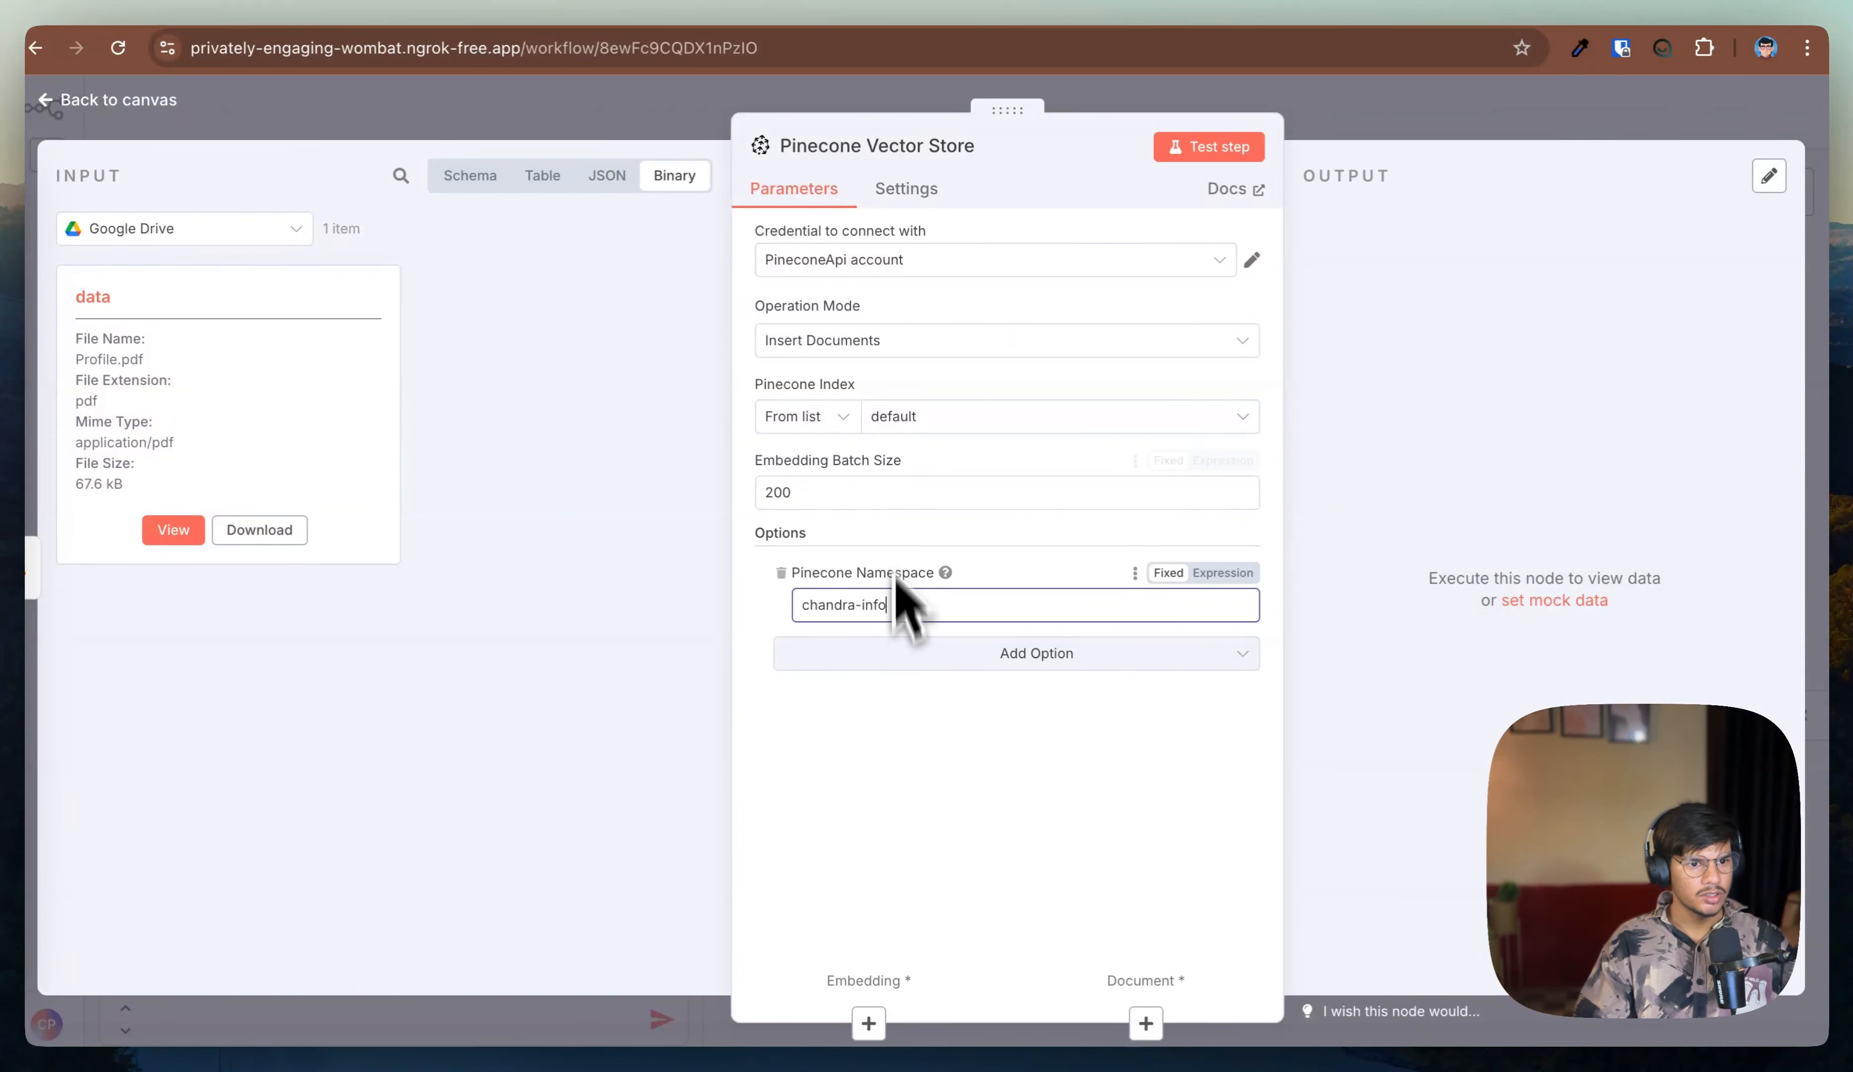
{"action": "left_click", "coordinate": [869, 1023]}
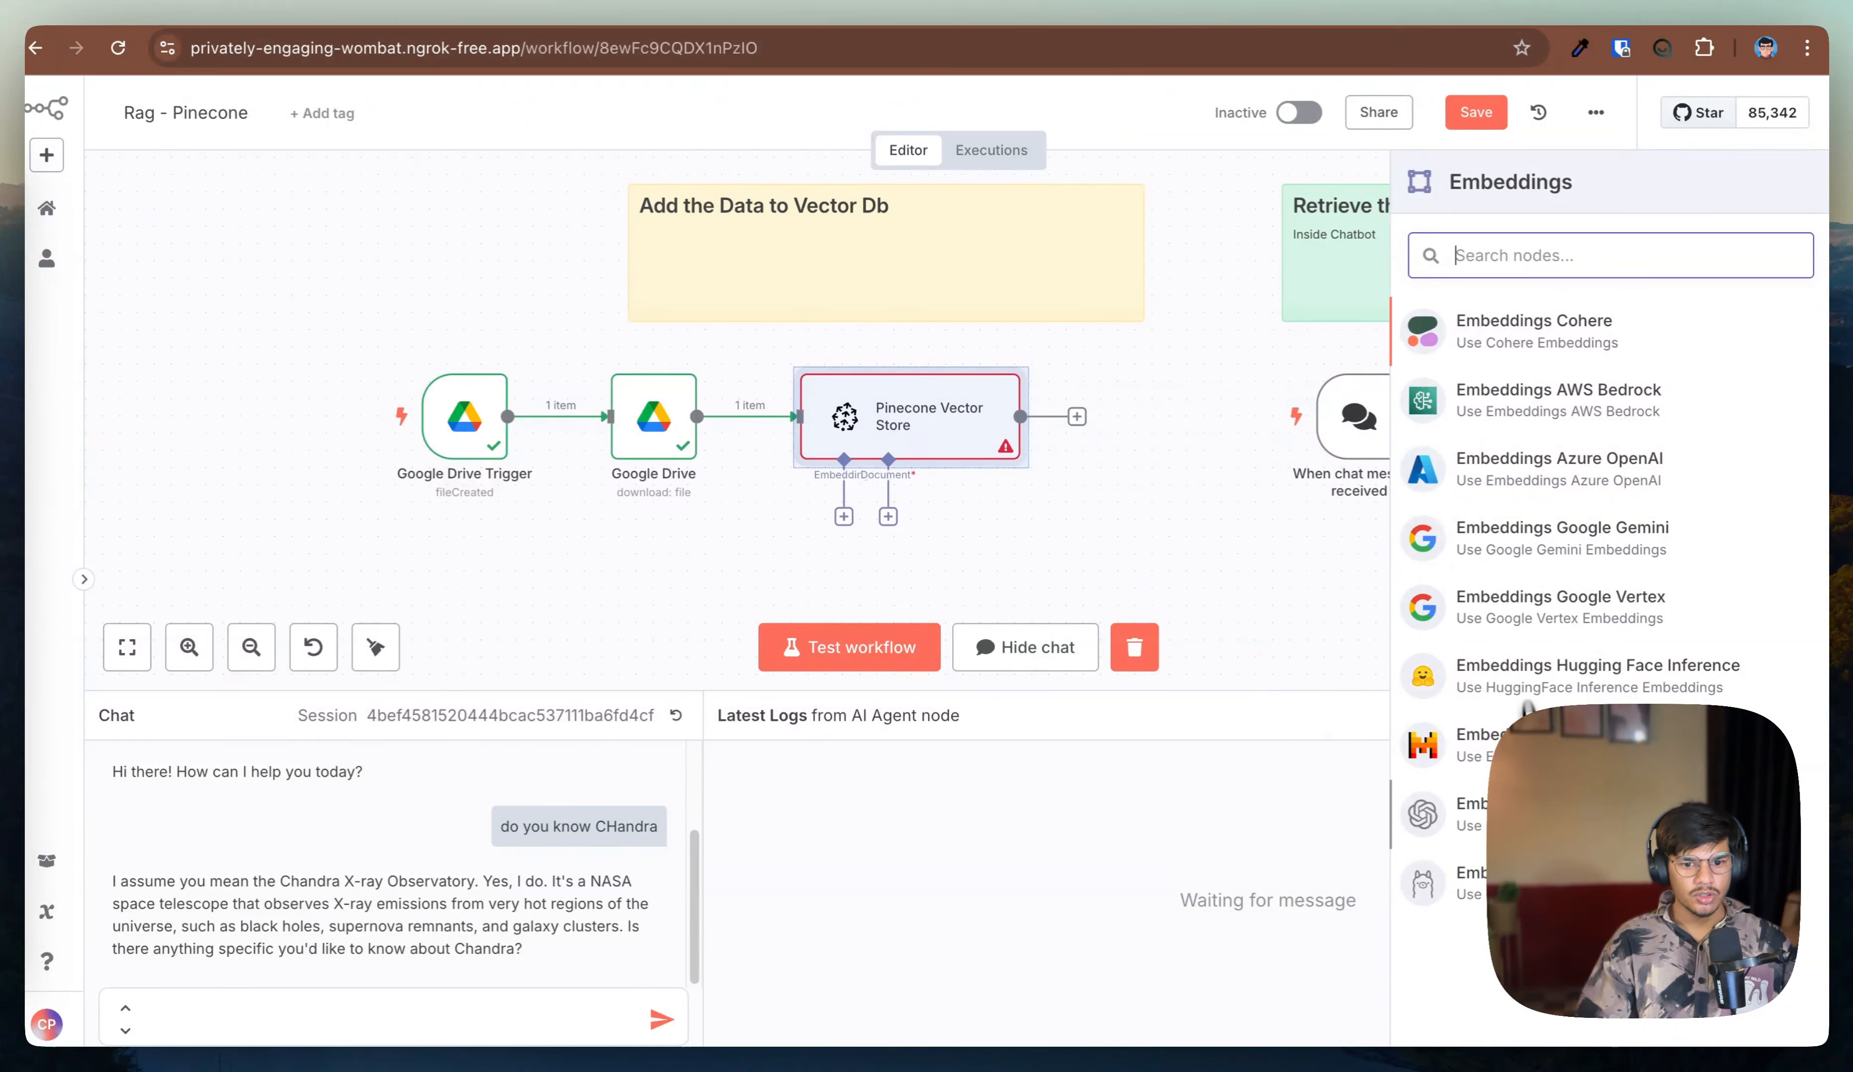
{"action": "left_click", "coordinate": [1456, 813]}
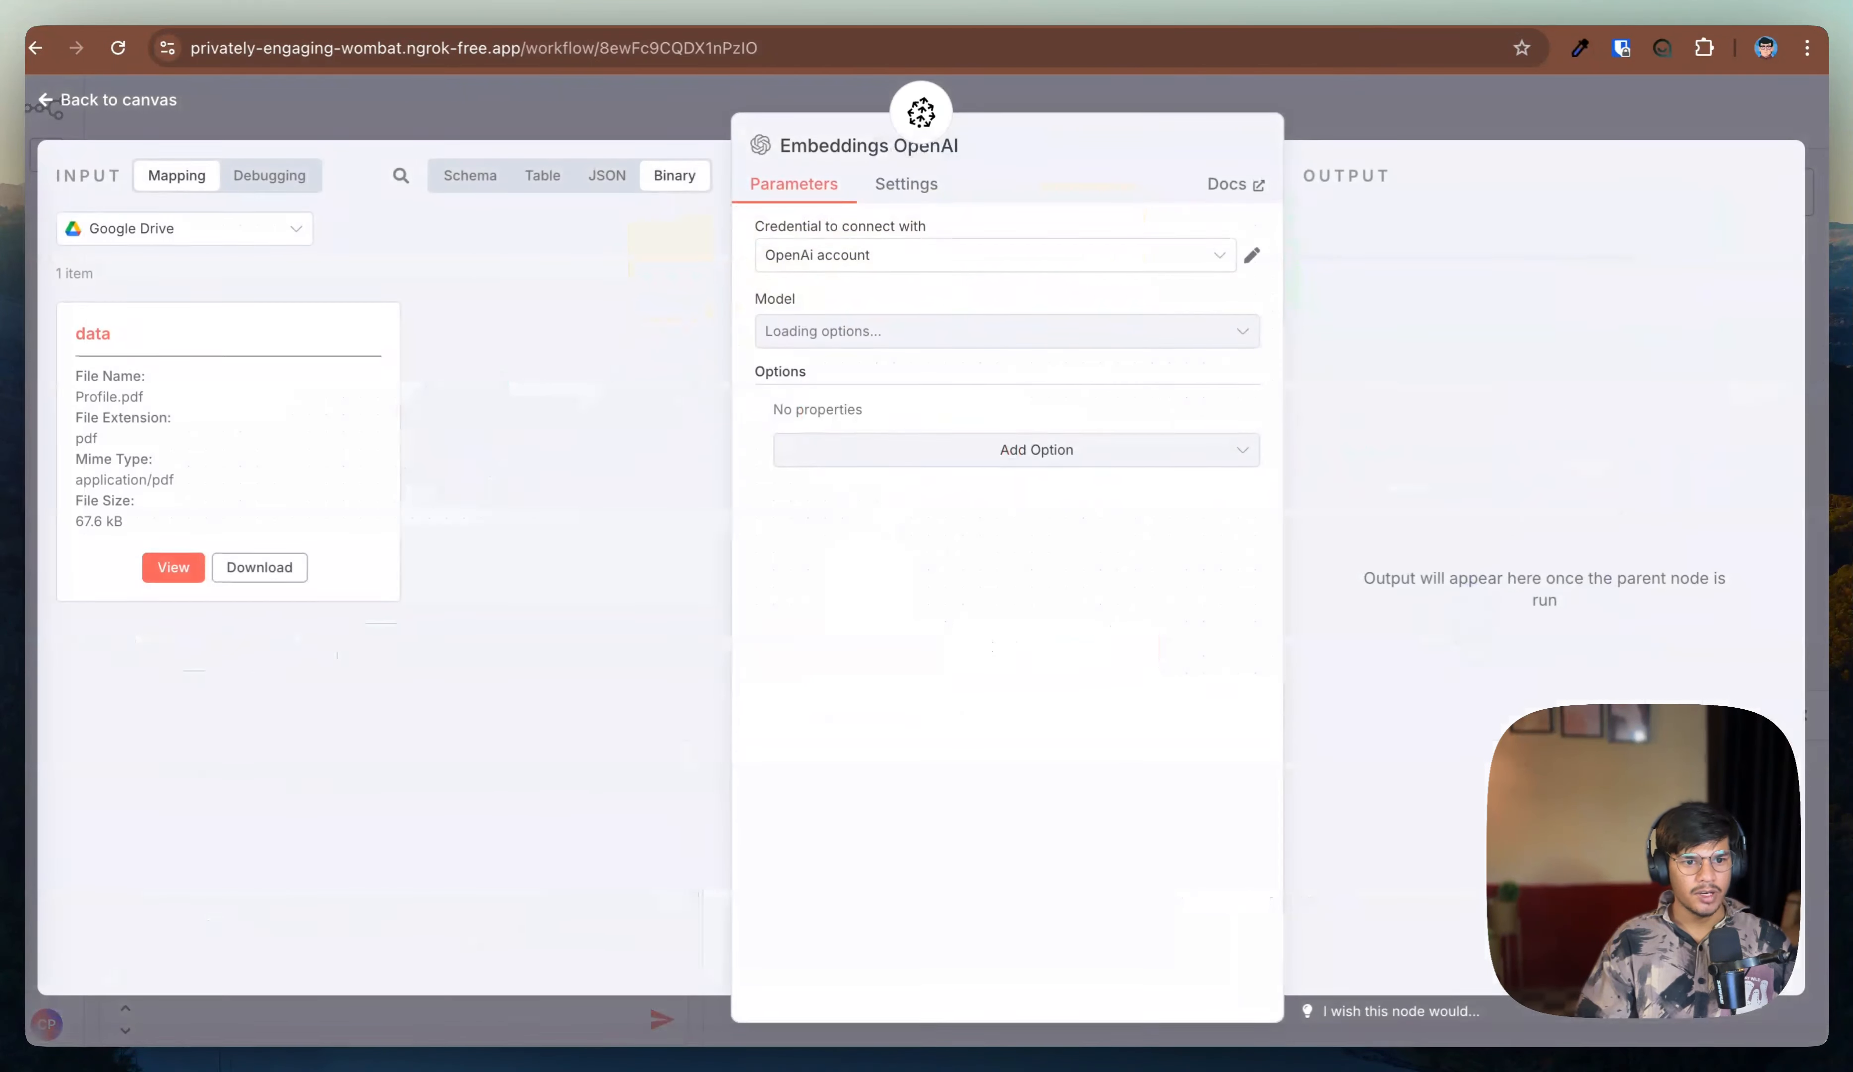
{"action": "left_click", "coordinate": [917, 340]}
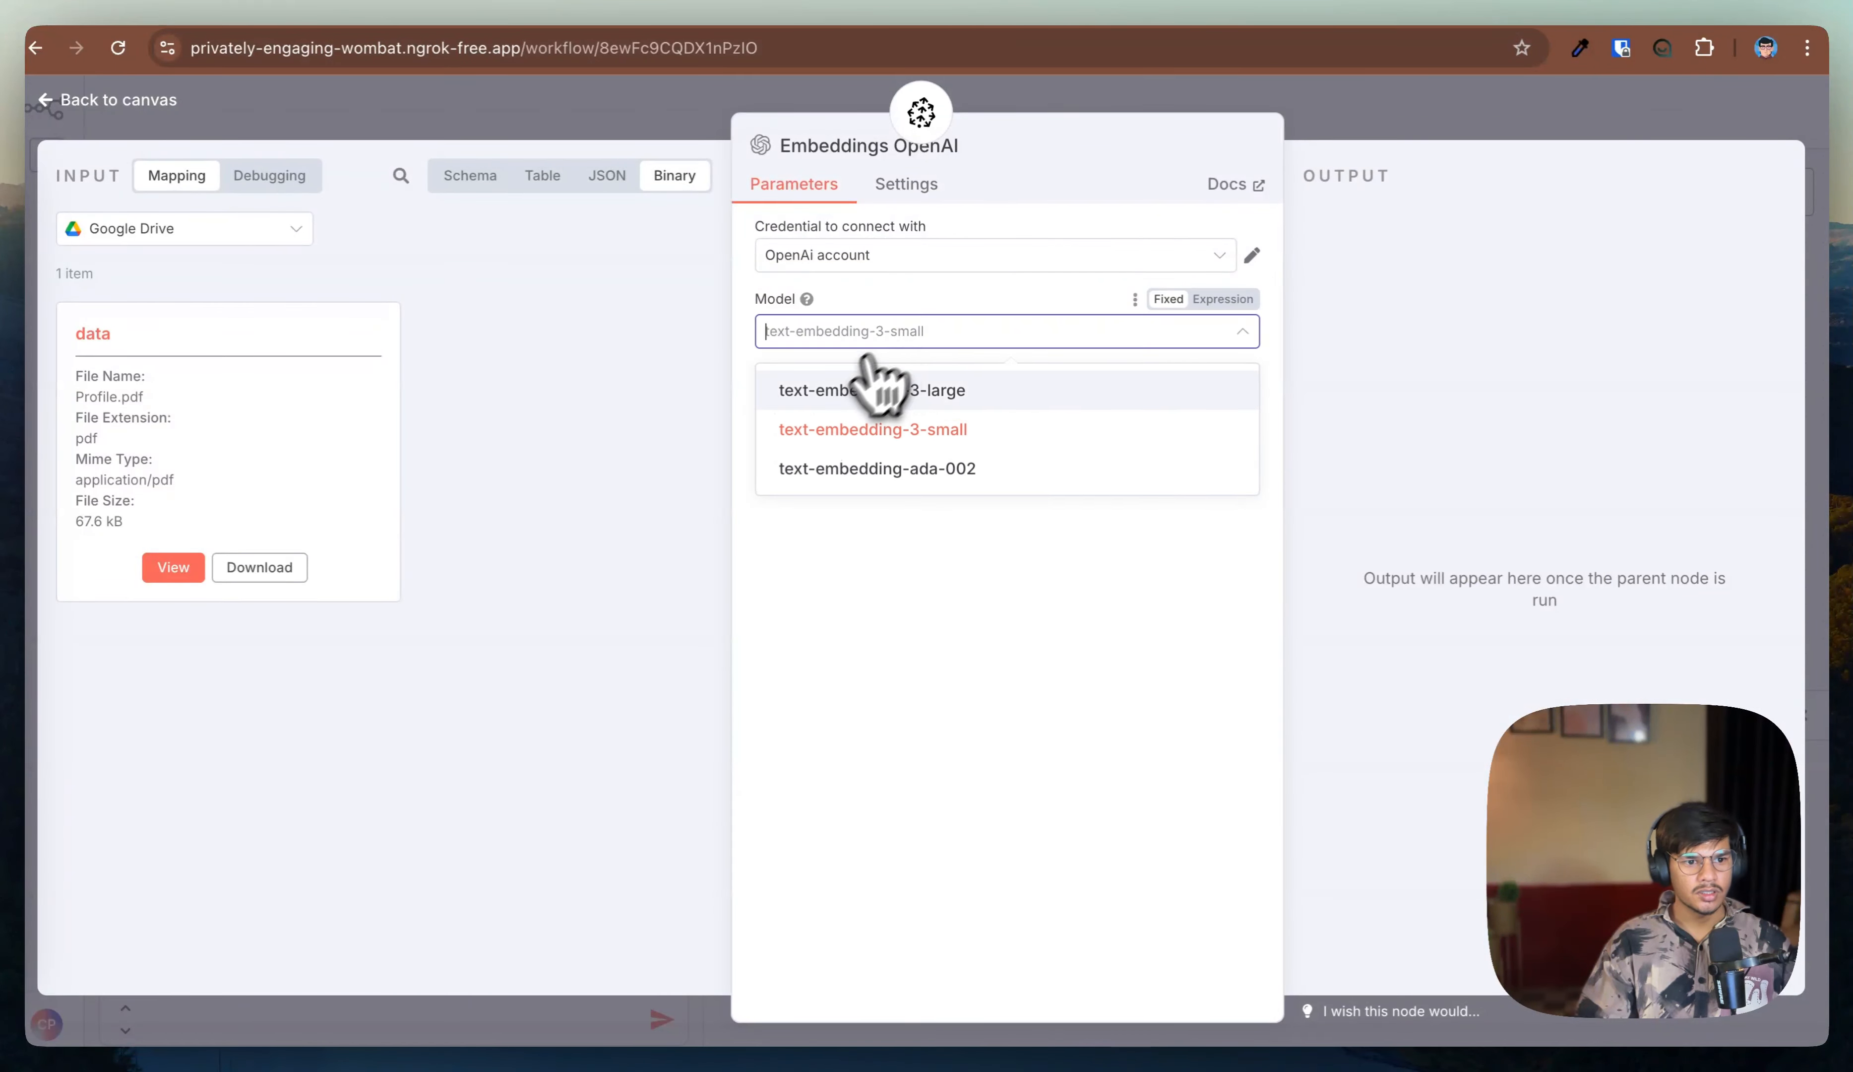
{"action": "left_click", "coordinate": [879, 430]}
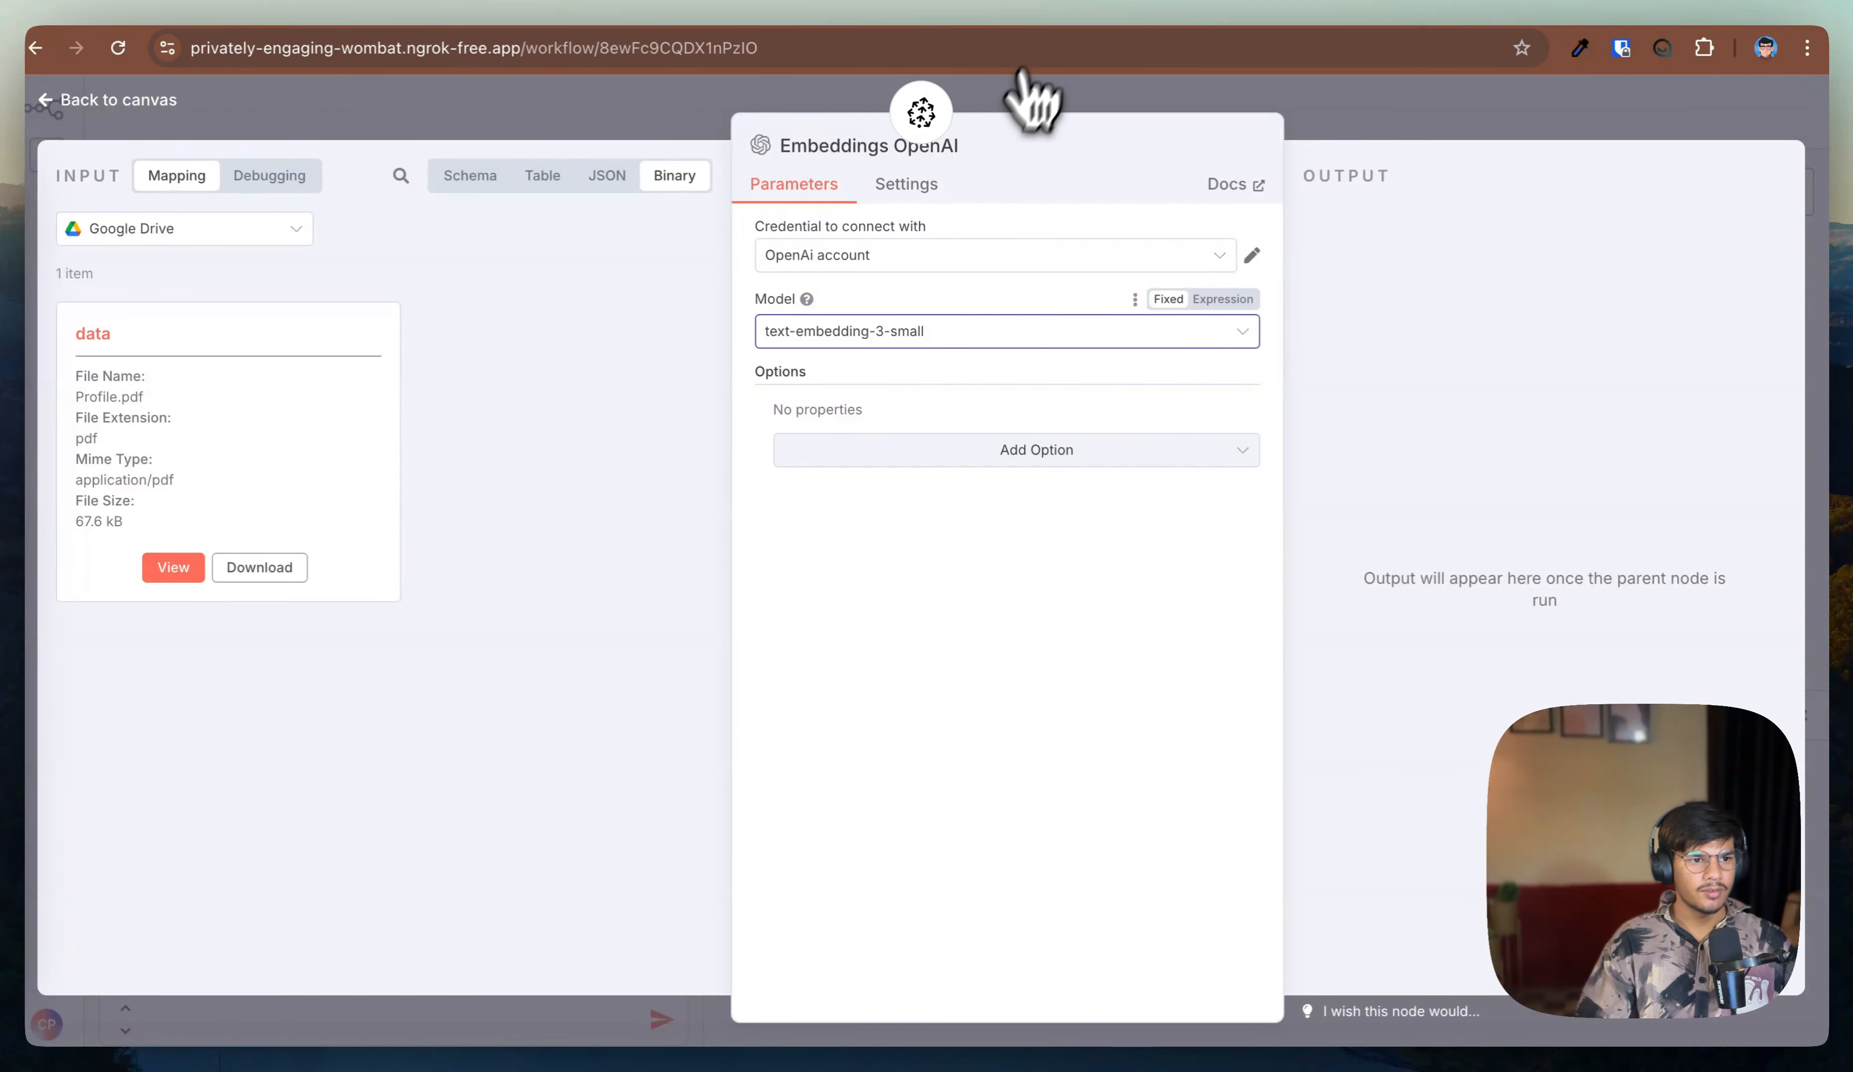
{"action": "left_click", "coordinate": [94, 102]}
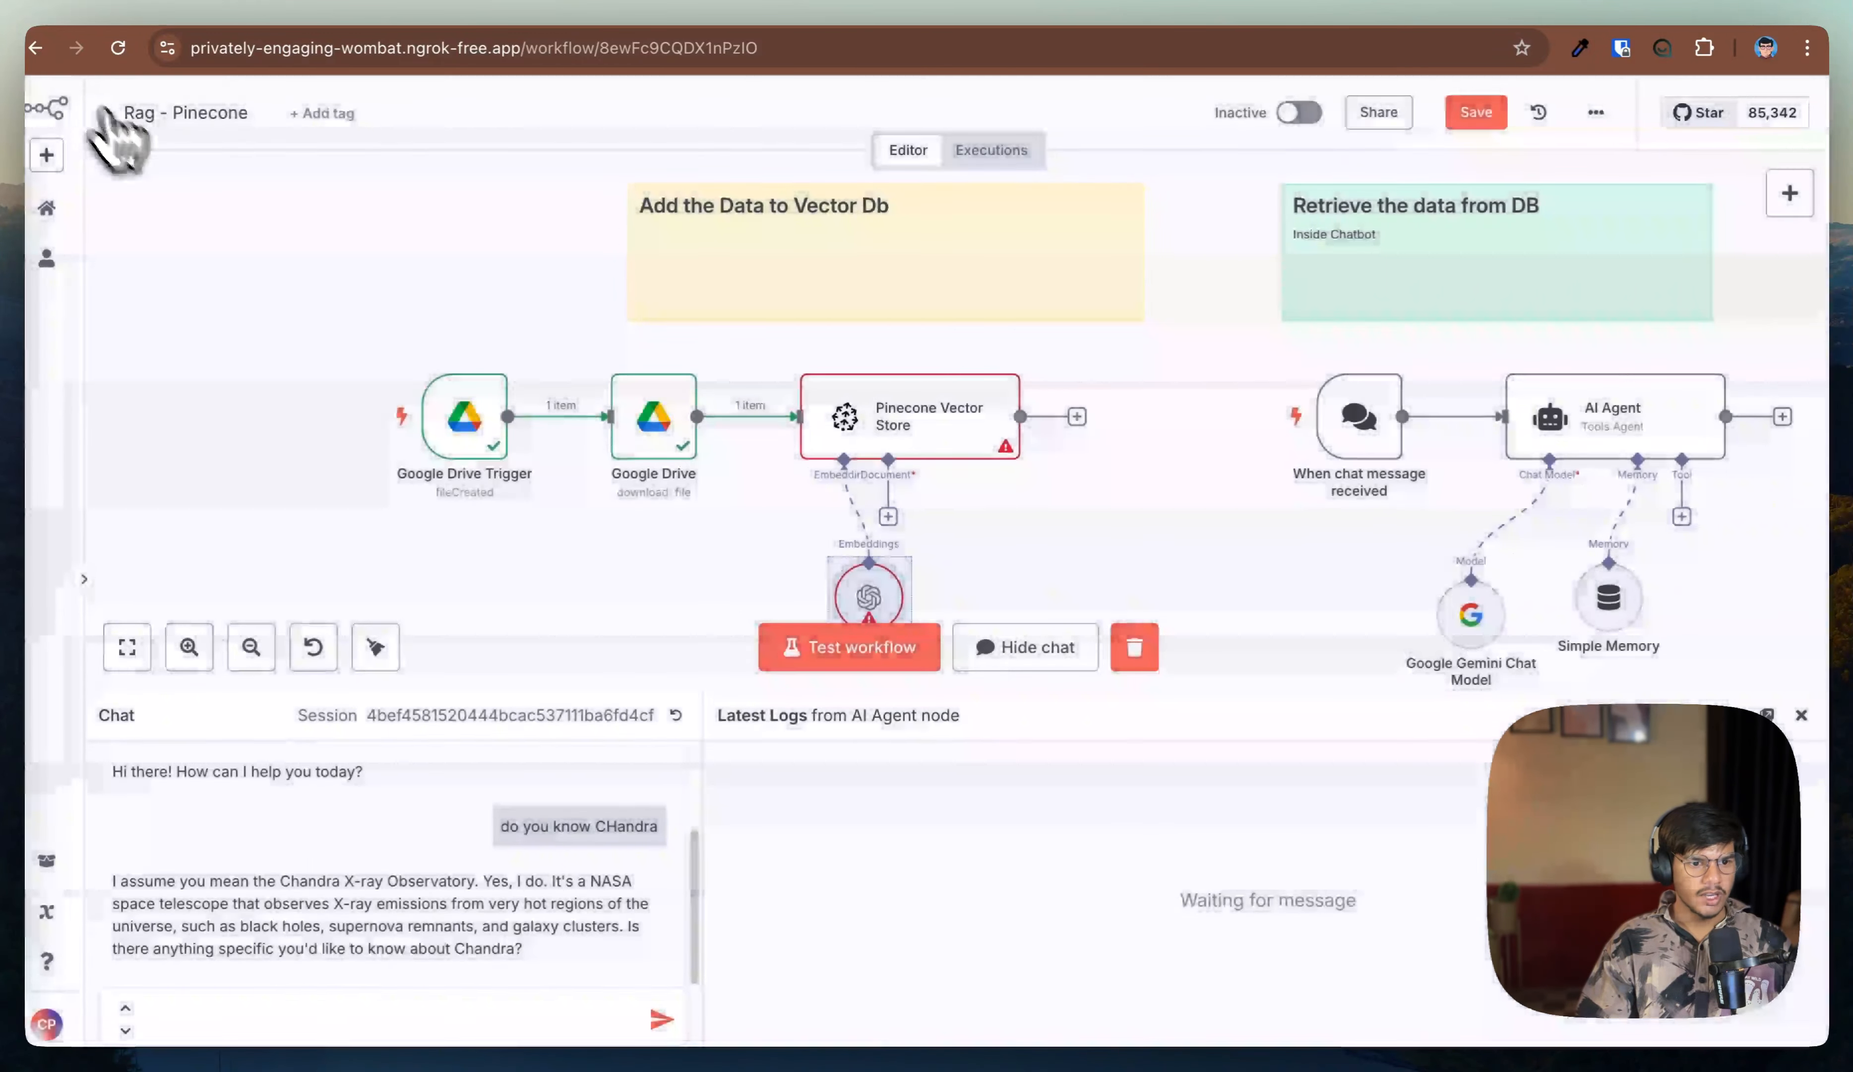
Step: Attach a Default Data Loader to the vector store's document input, with a Recursive Character Text Splitter
{"action": "left_click", "coordinate": [889, 516]}
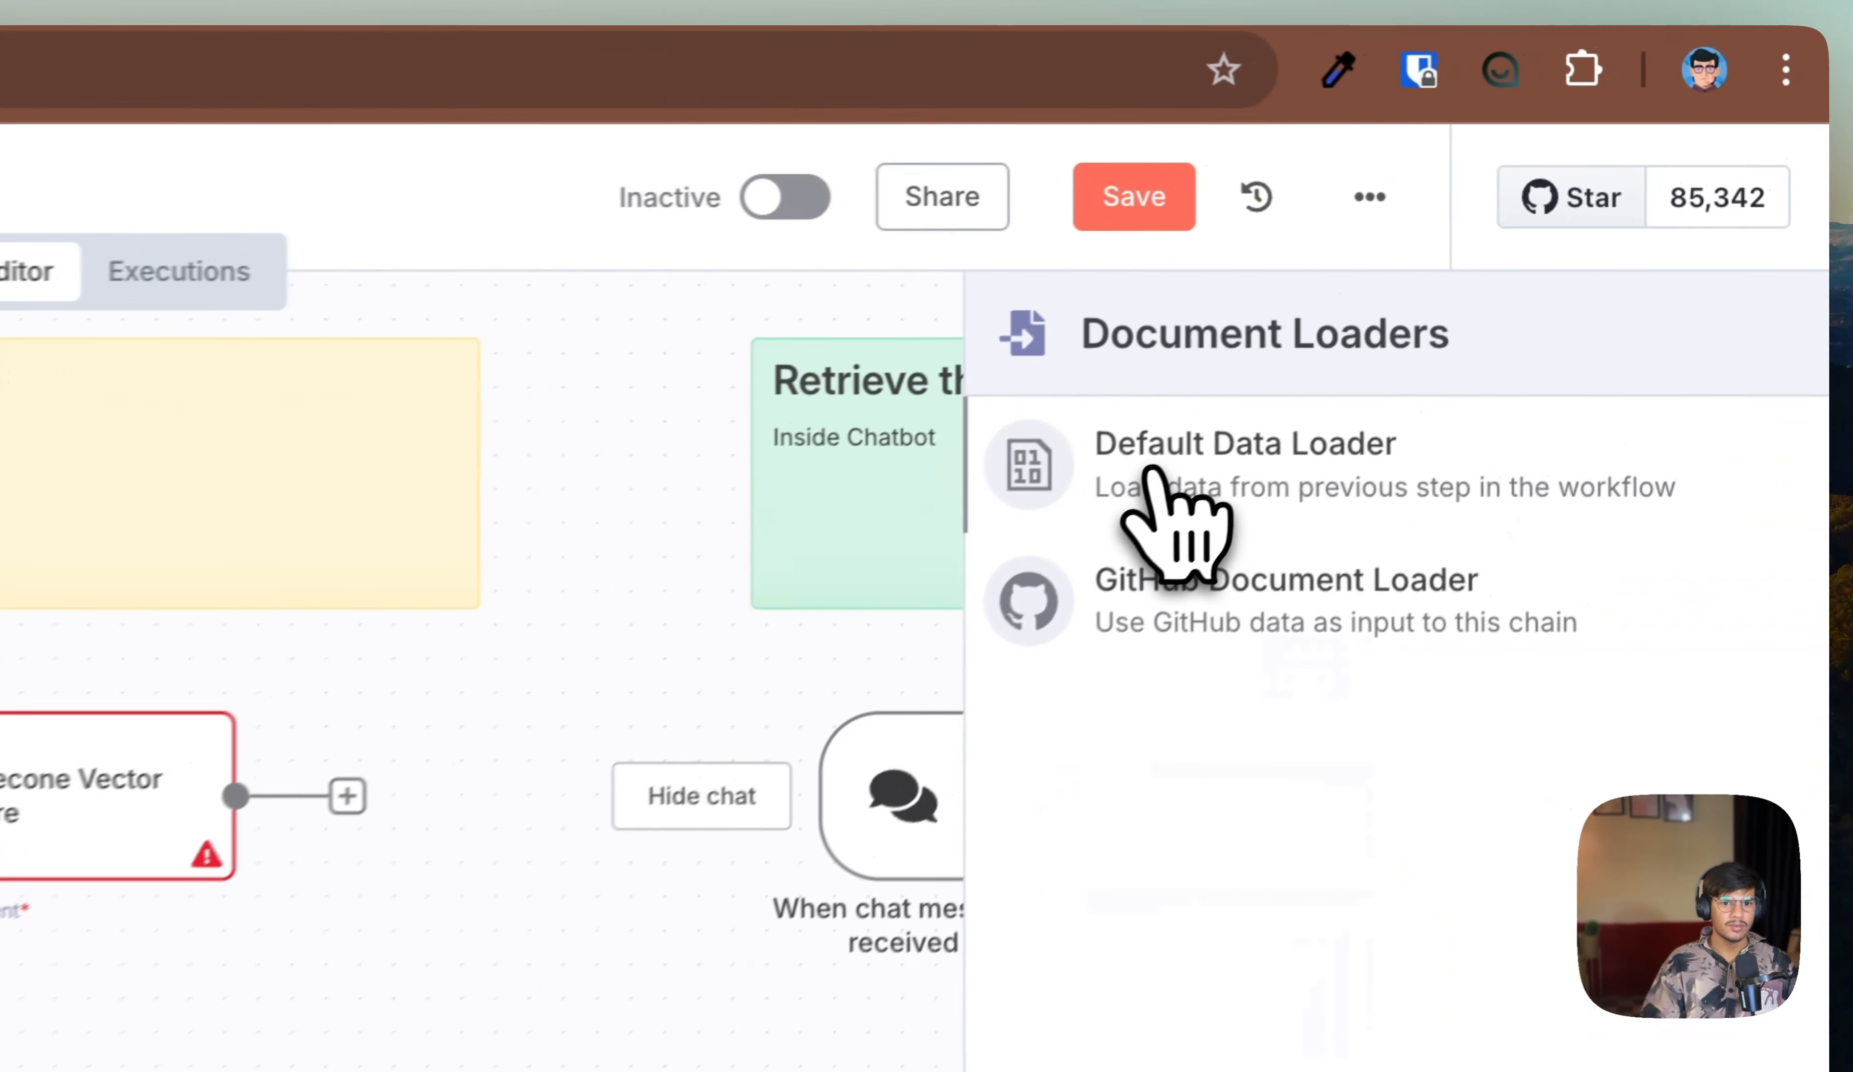
{"action": "left_click", "coordinate": [1486, 251]}
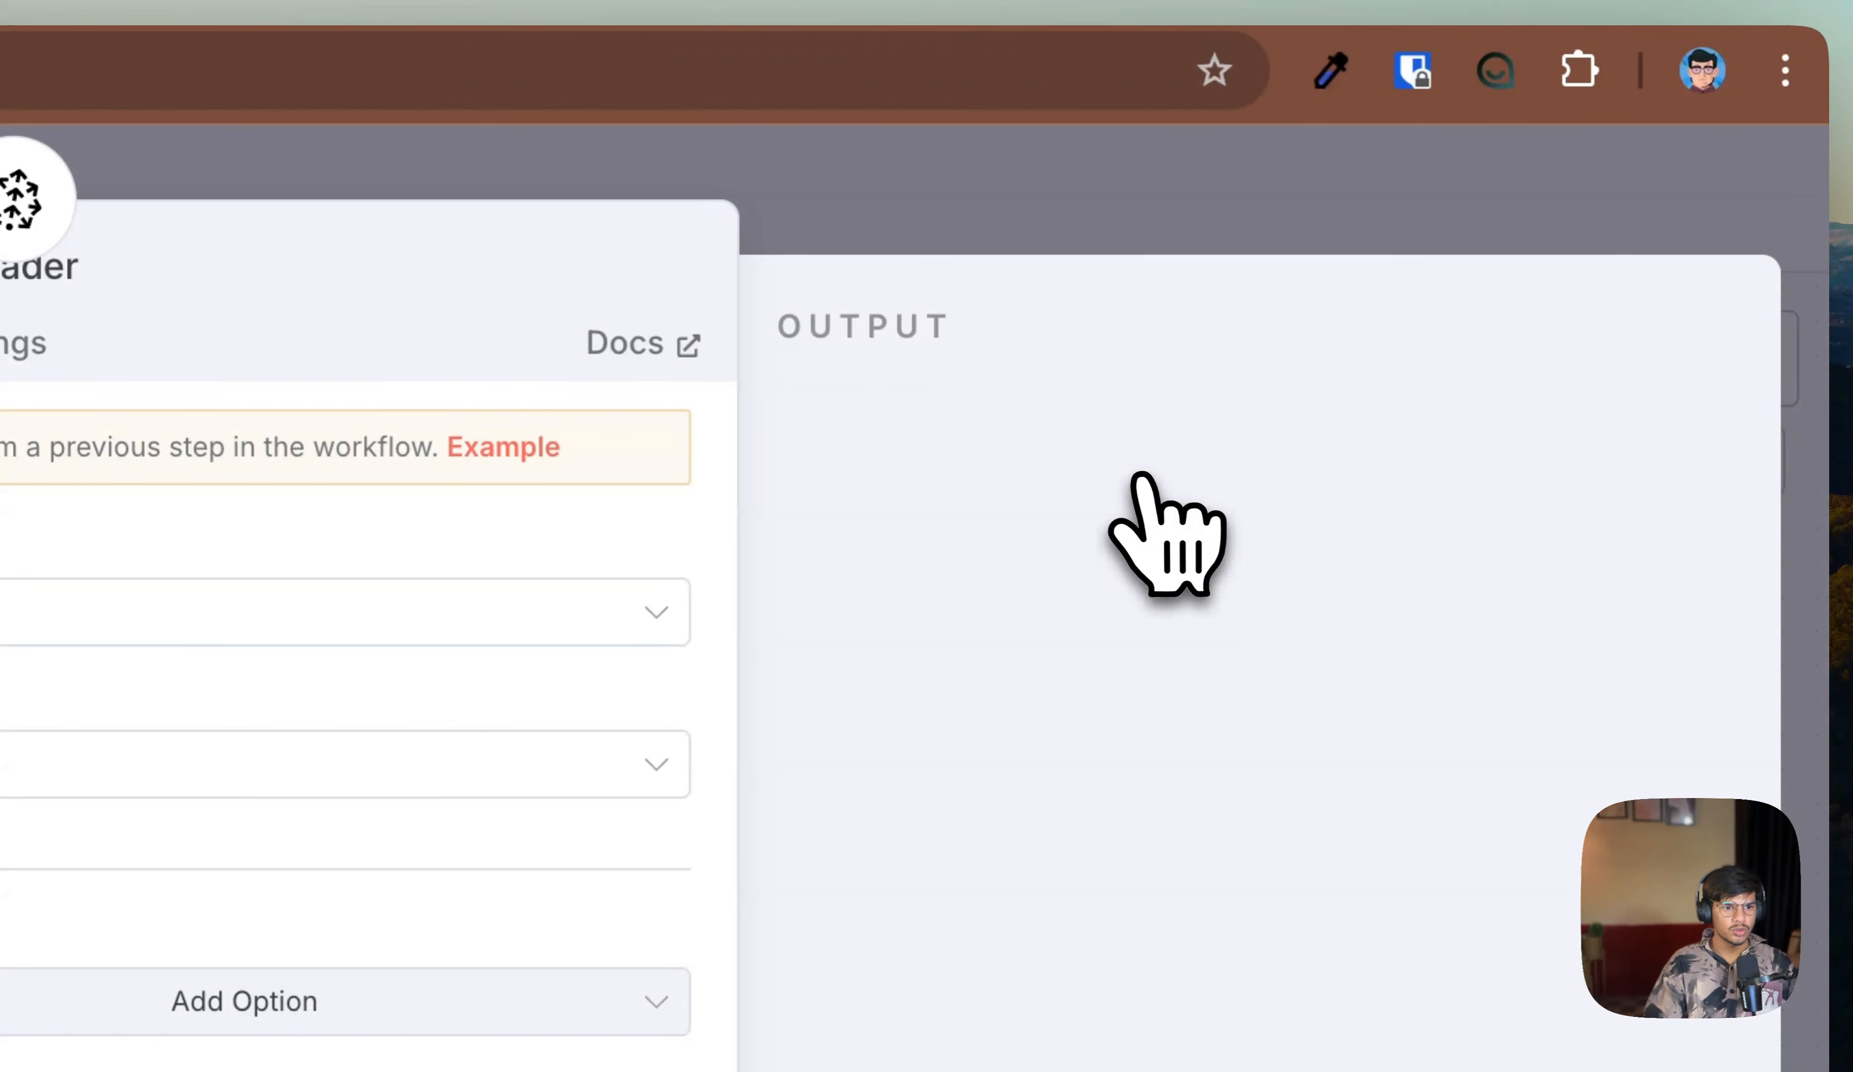
{"action": "left_click", "coordinate": [15, 611]}
{"action": "left_click", "coordinate": [15, 861]}
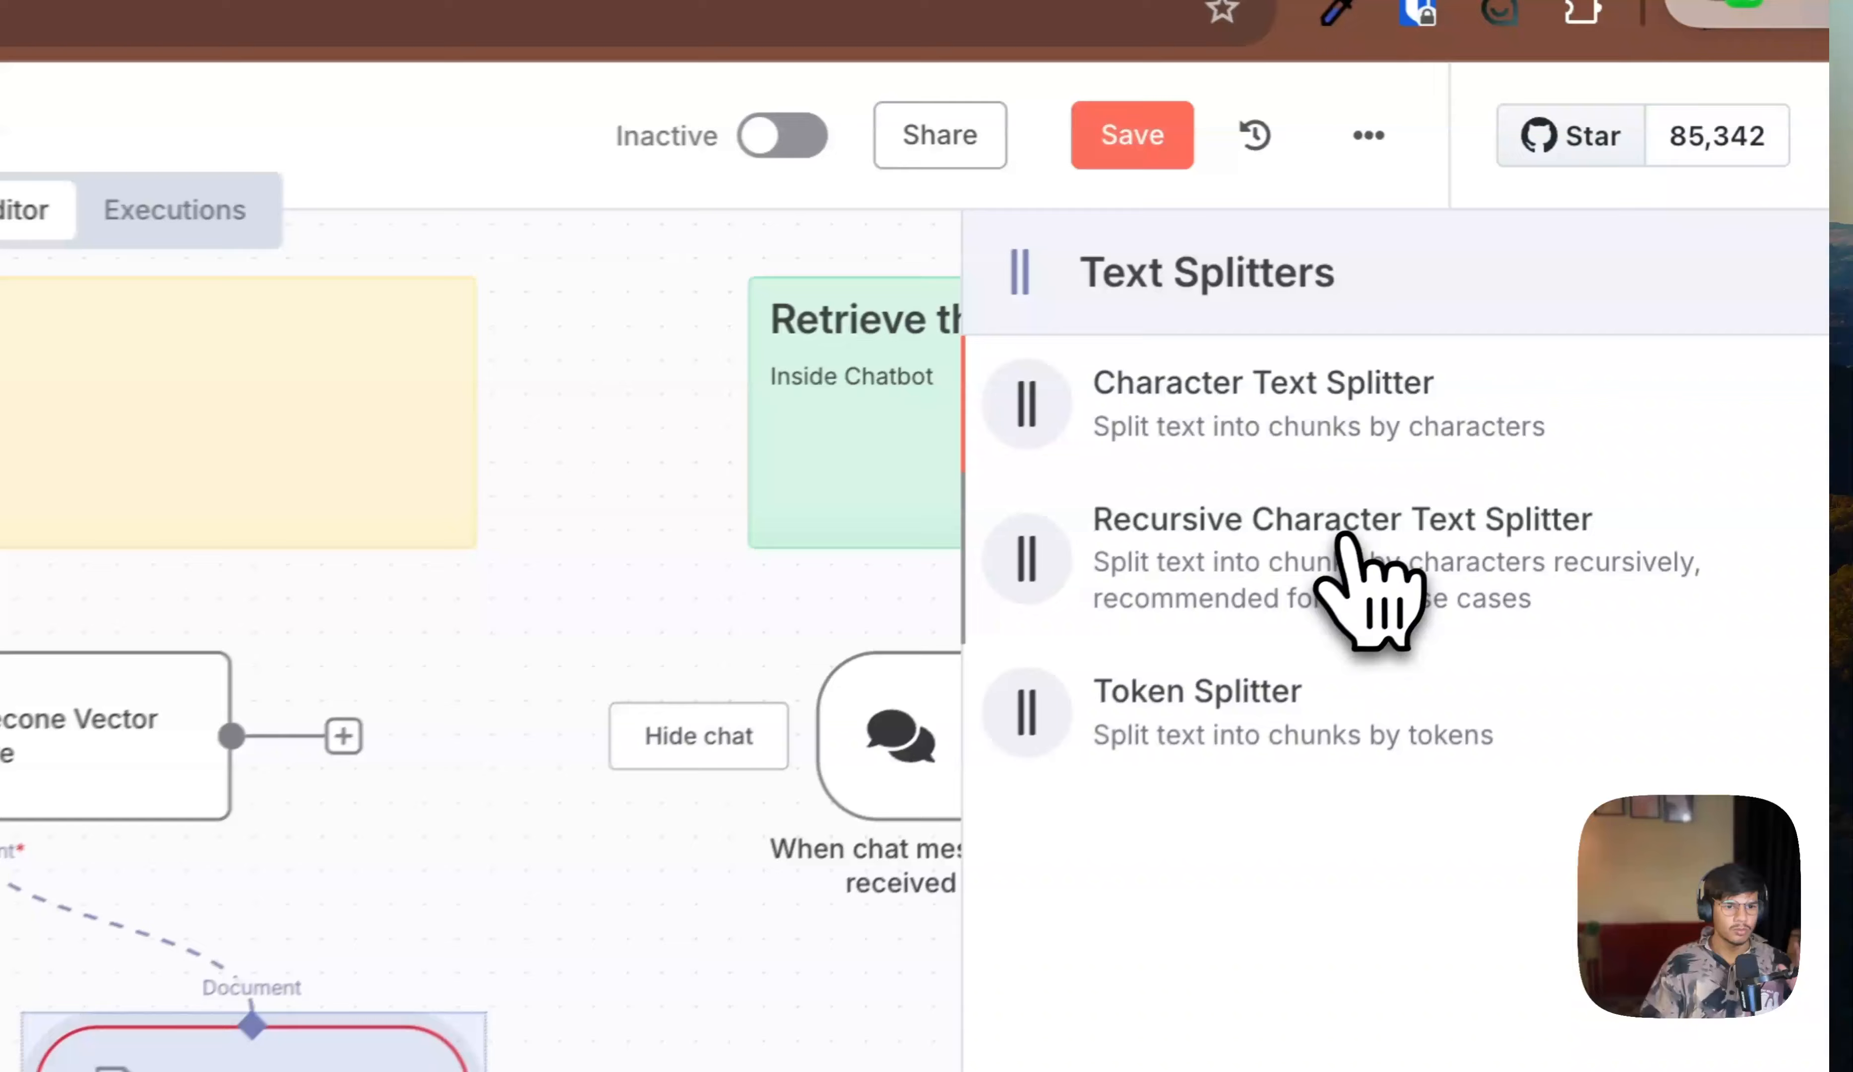
{"action": "left_click", "coordinate": [1592, 343]}
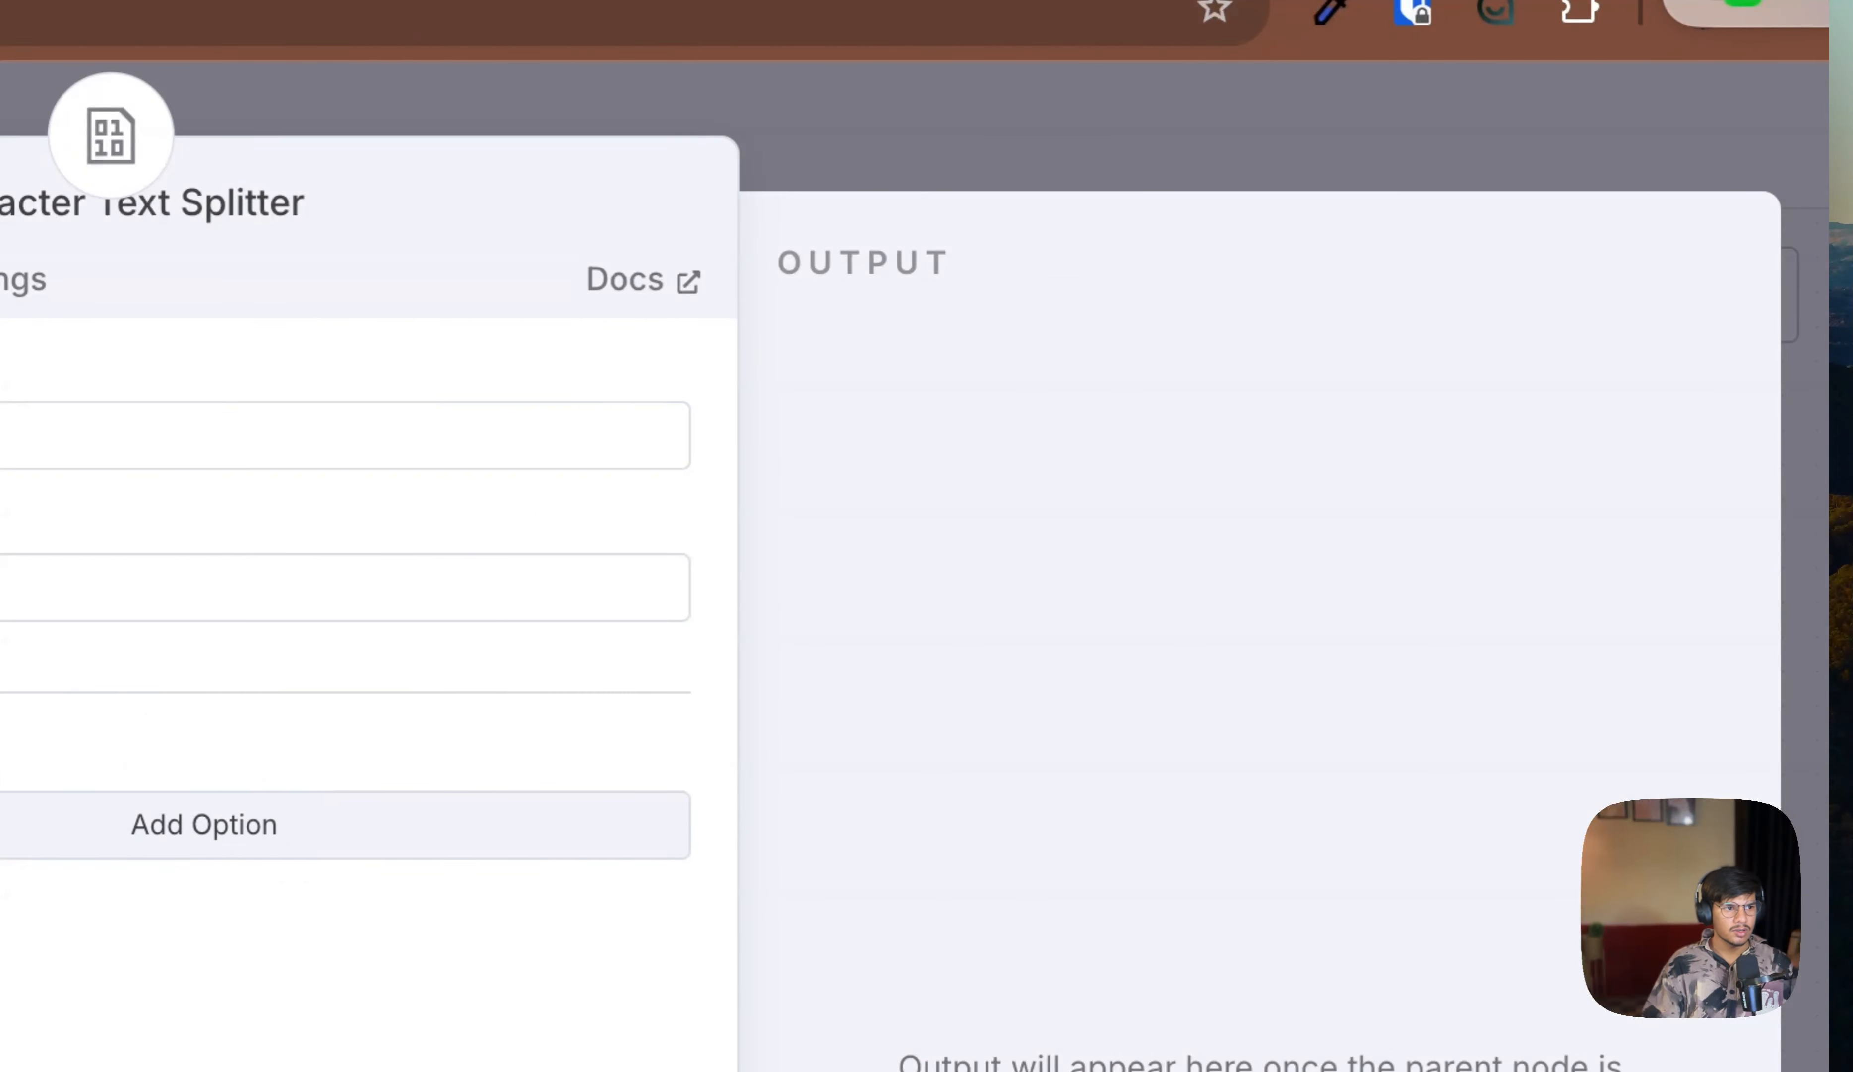
{"action": "key", "text": "Escape"}
Step: Close the chat panel and run the workflow to insert the Drive document into Pinecone
{"action": "scroll", "coordinate": [915, 641], "scroll_direction": "down", "scroll_amount": 5}
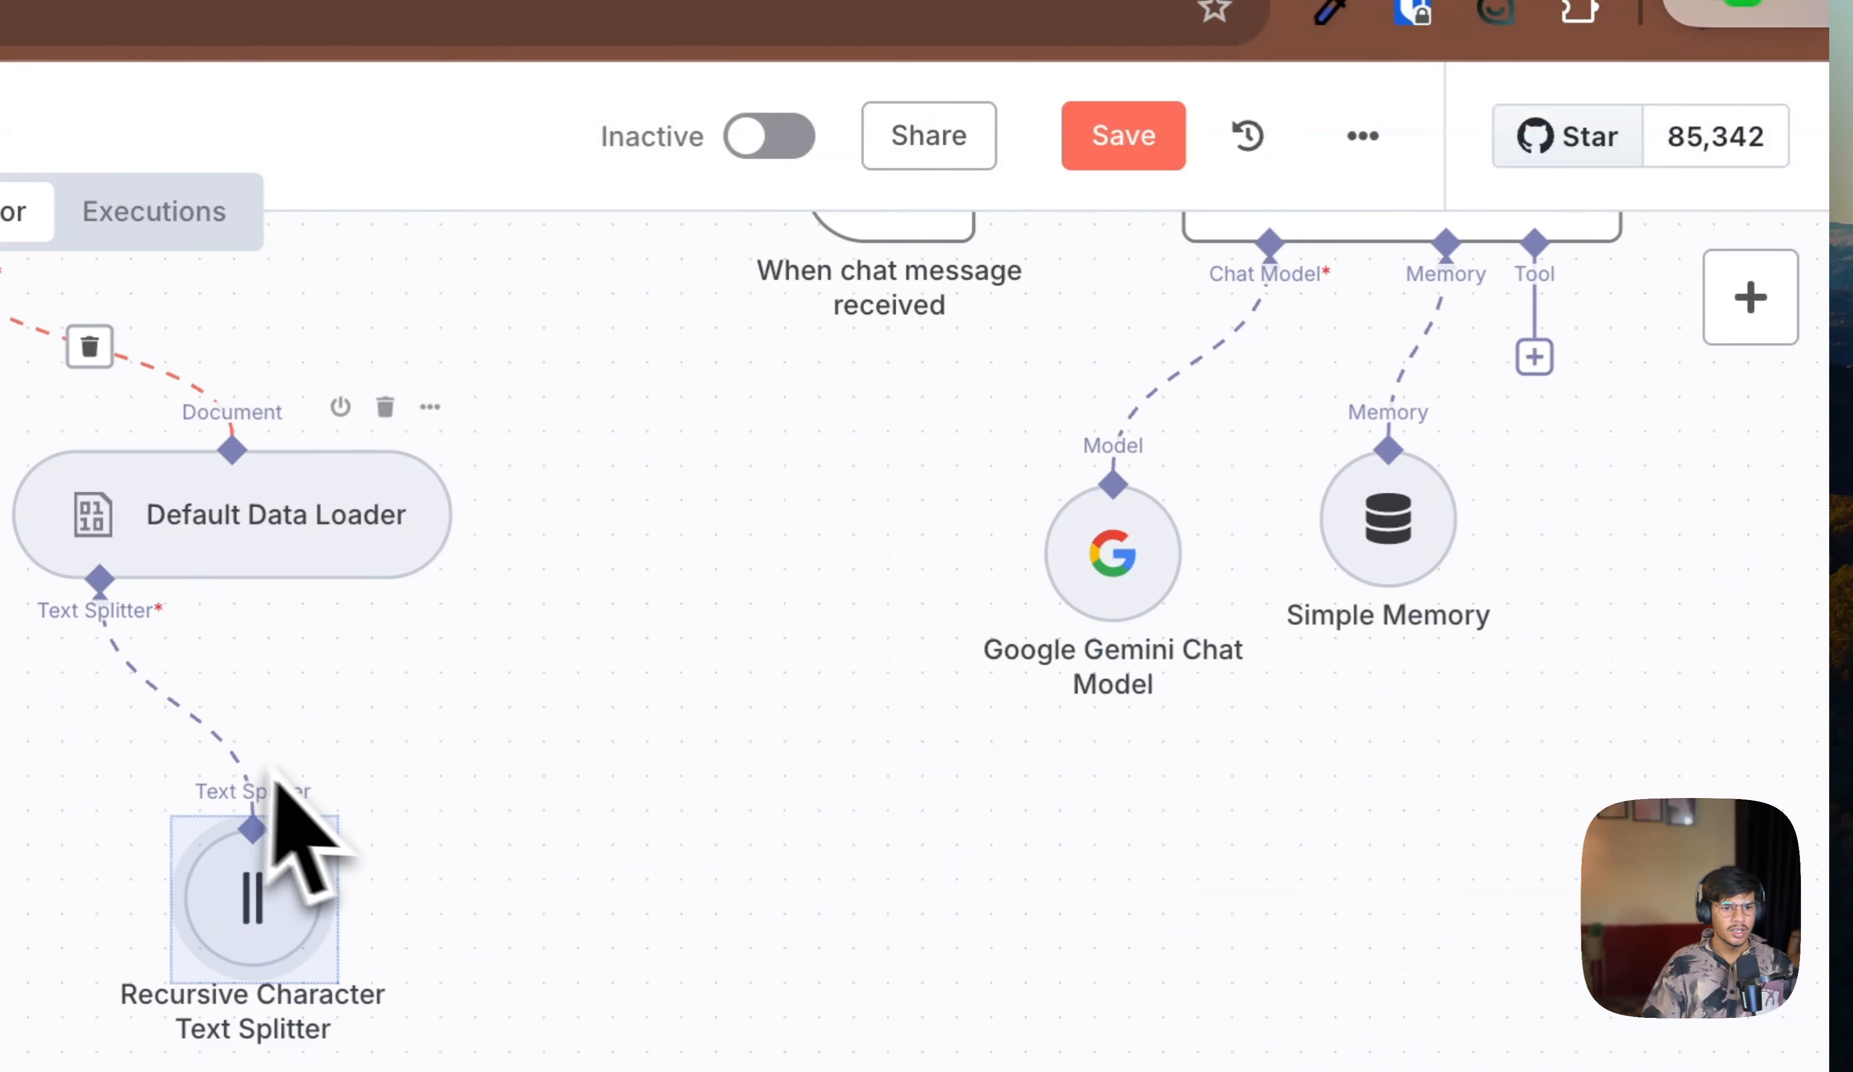
{"action": "scroll", "coordinate": [418, 901], "scroll_direction": "up", "scroll_amount": 5}
{"action": "left_click_drag", "start_coordinate": [322, 223], "coordinate": [1242, 733]}
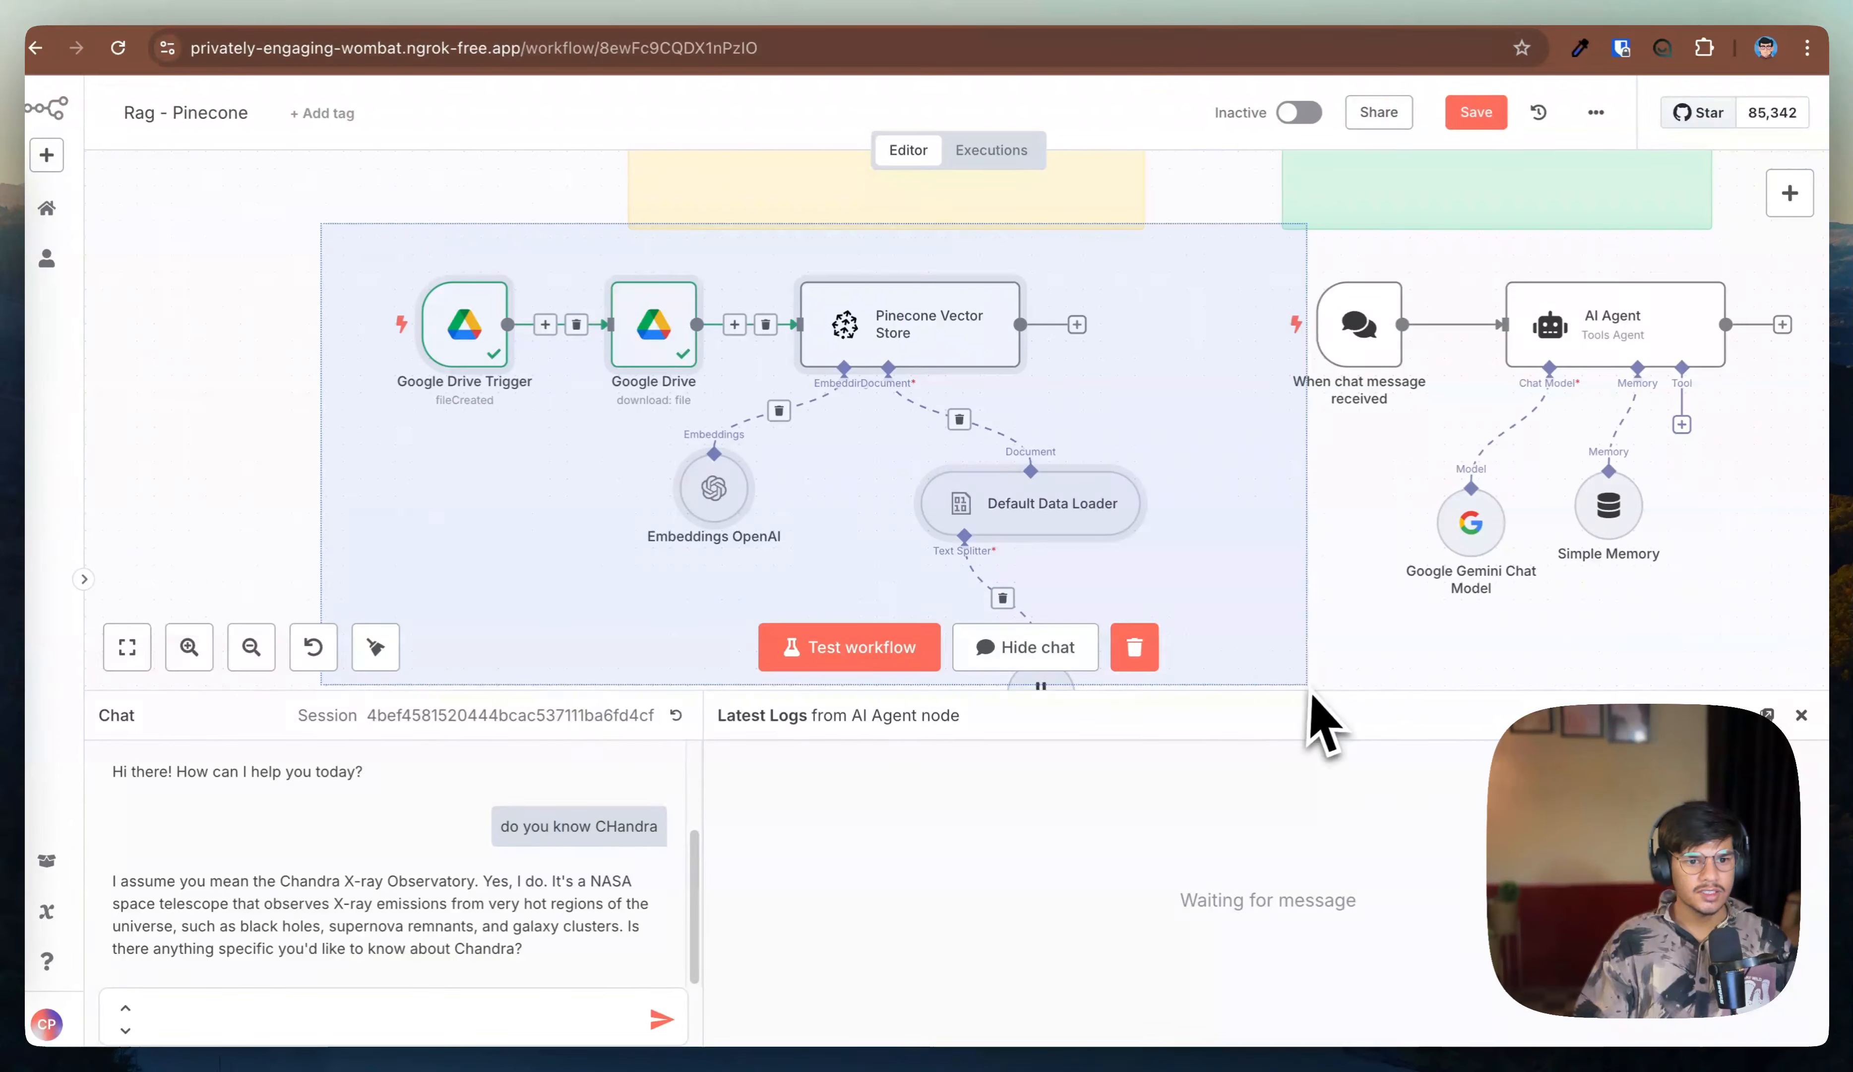
{"action": "scroll", "coordinate": [1220, 589], "scroll_direction": "down", "scroll_amount": 1}
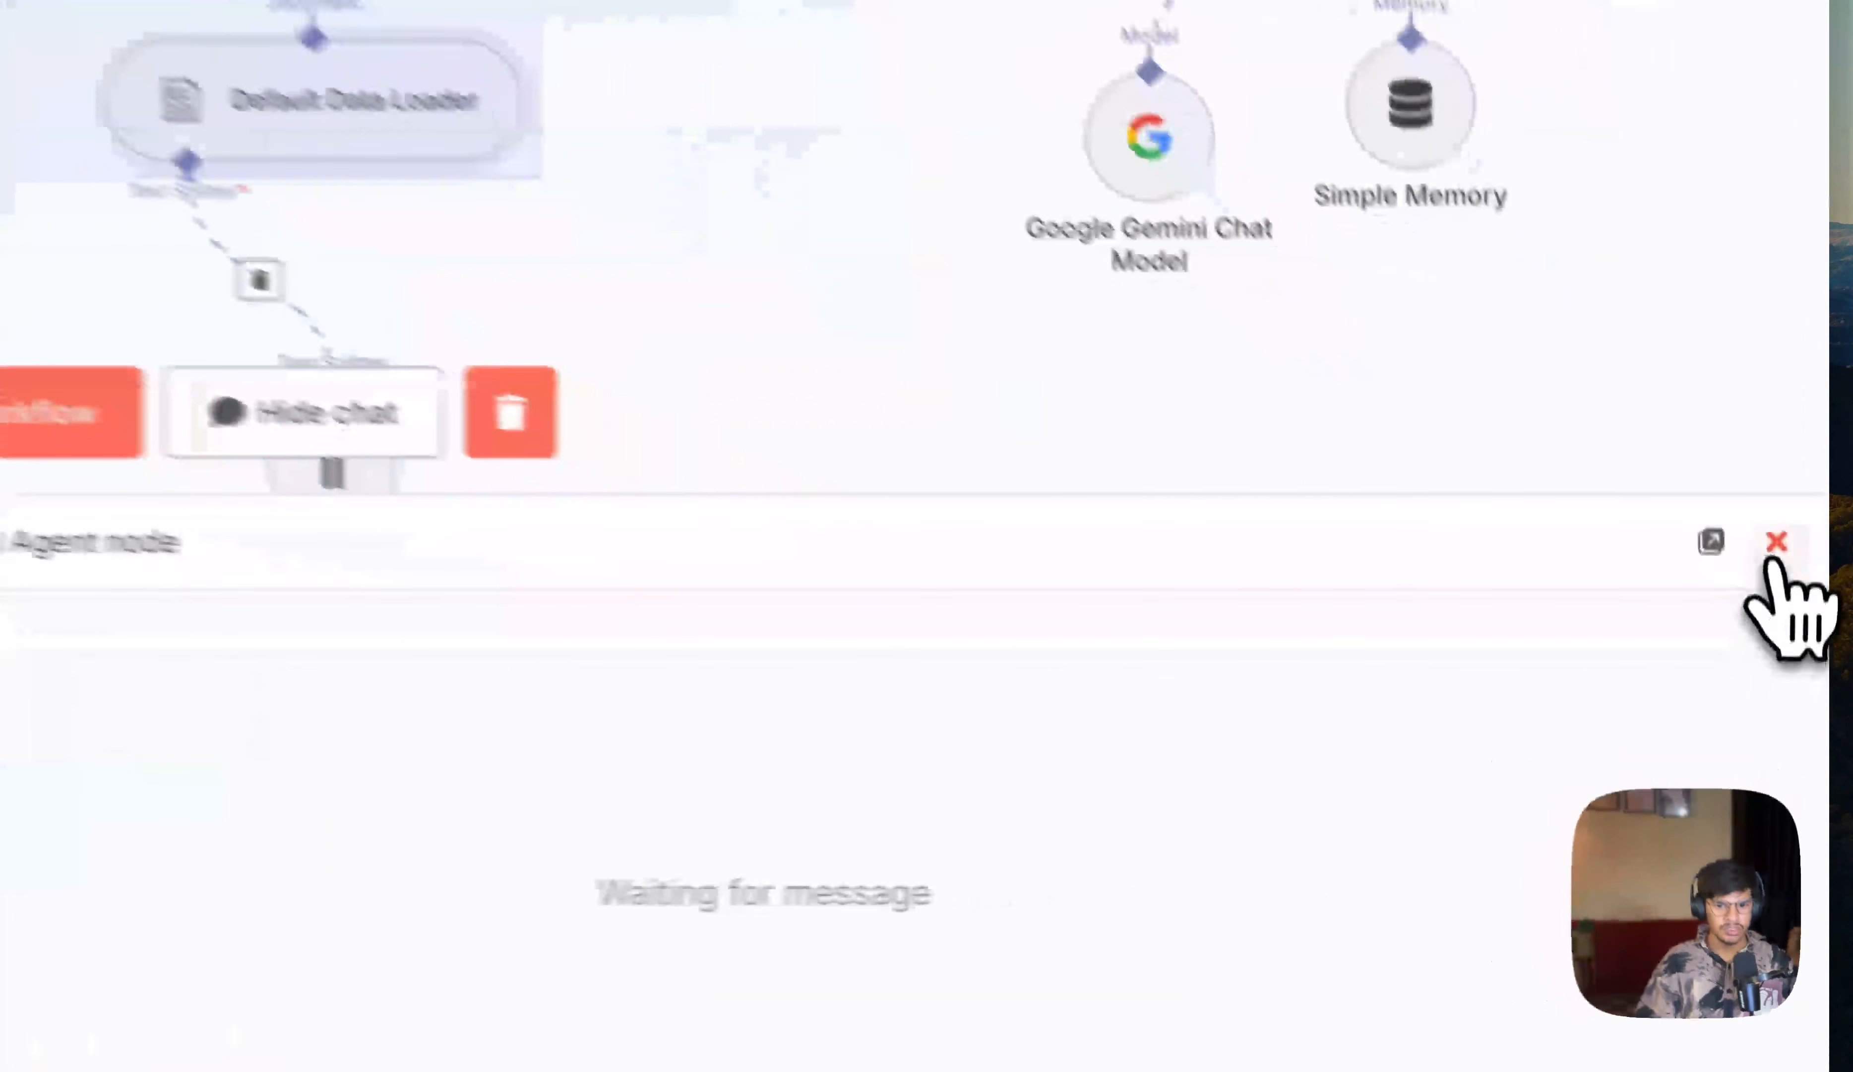
{"action": "left_click", "coordinate": [1800, 714]}
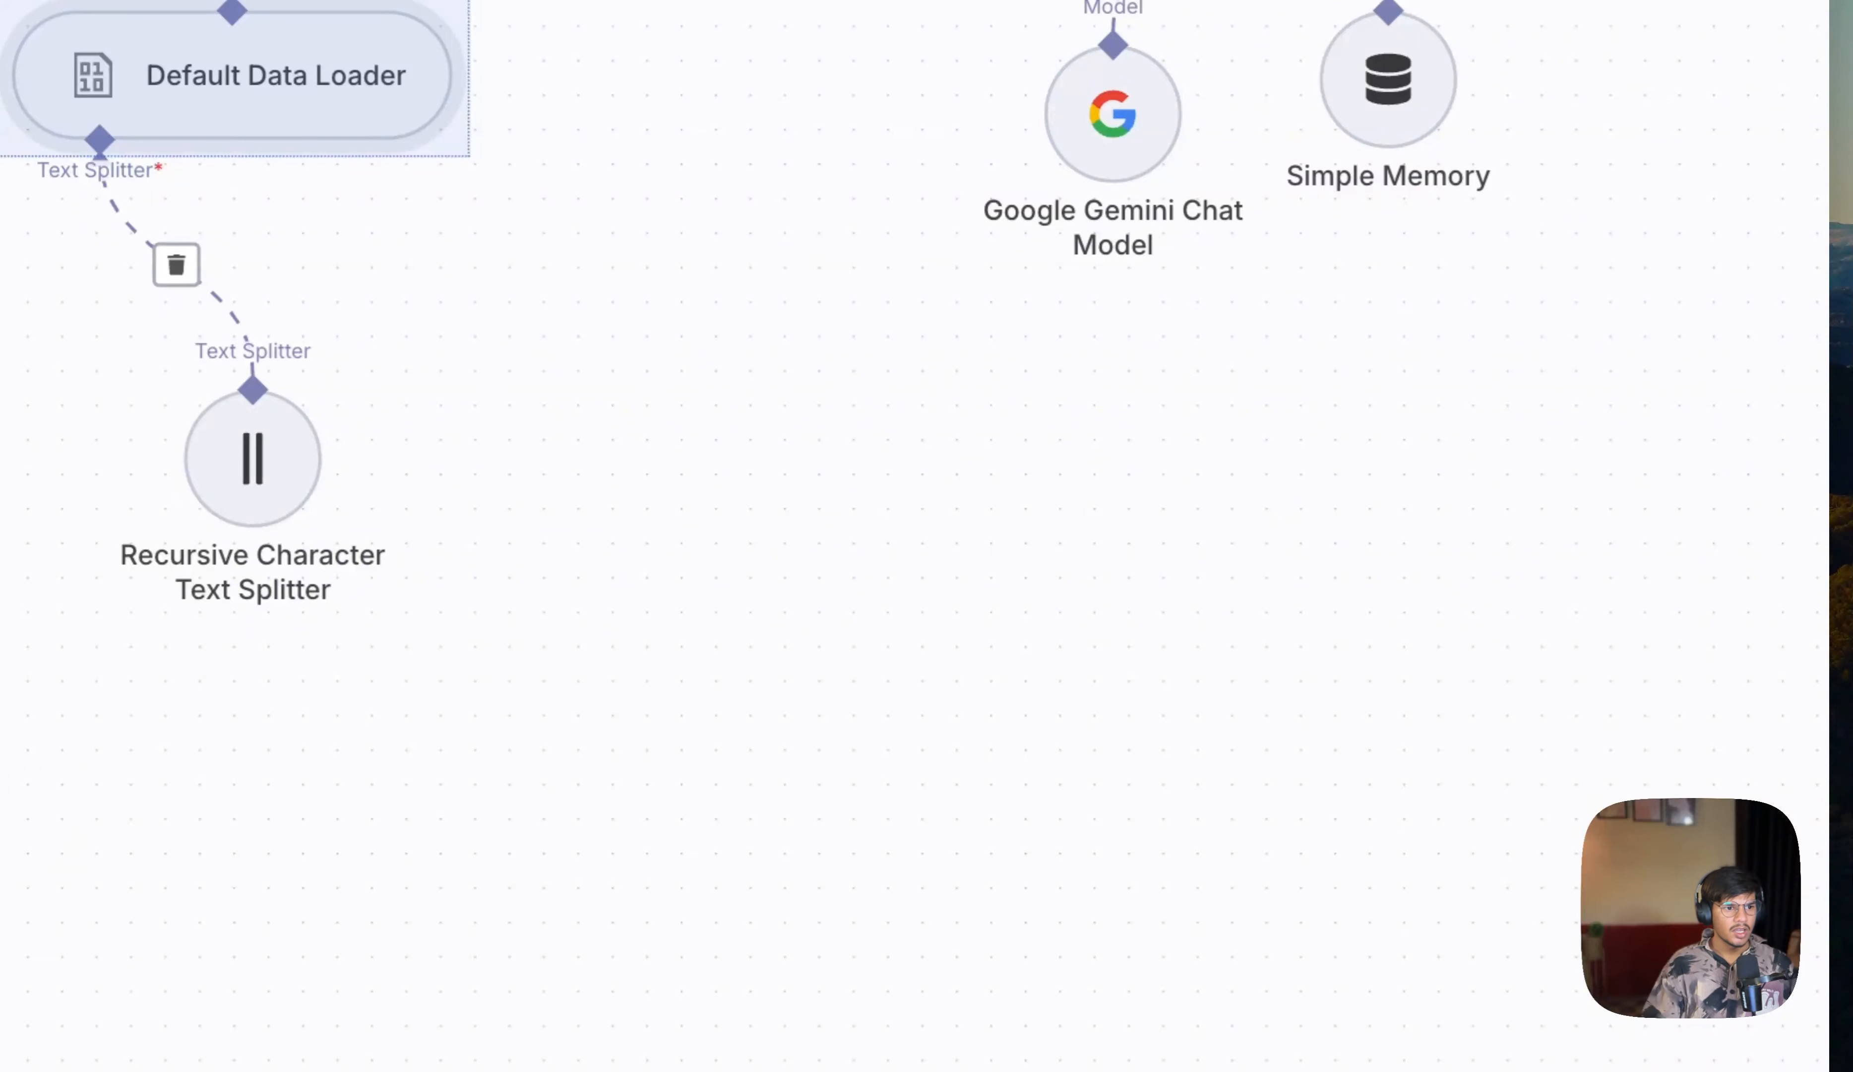
{"action": "left_click_drag", "start_coordinate": [0, 0], "coordinate": [561, 649]}
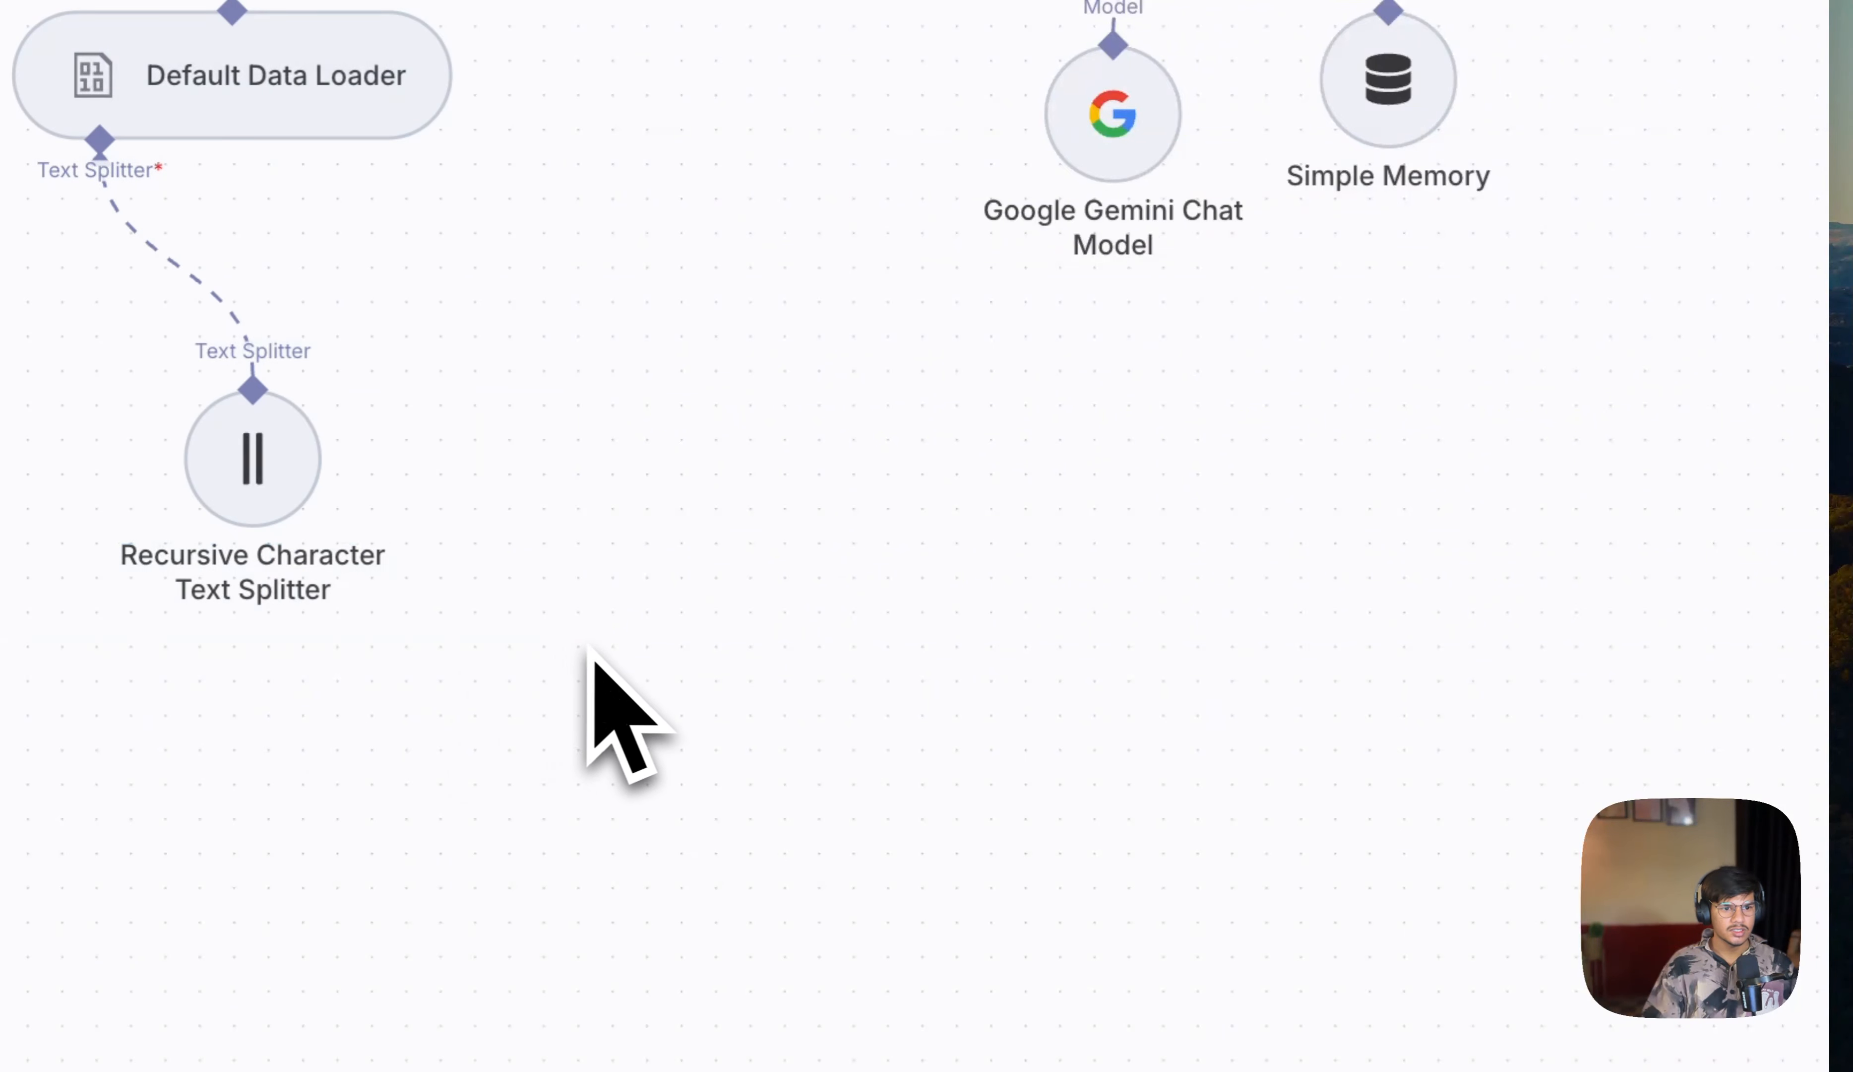
{"action": "scroll", "coordinate": [596, 663], "scroll_direction": "up", "scroll_amount": 3}
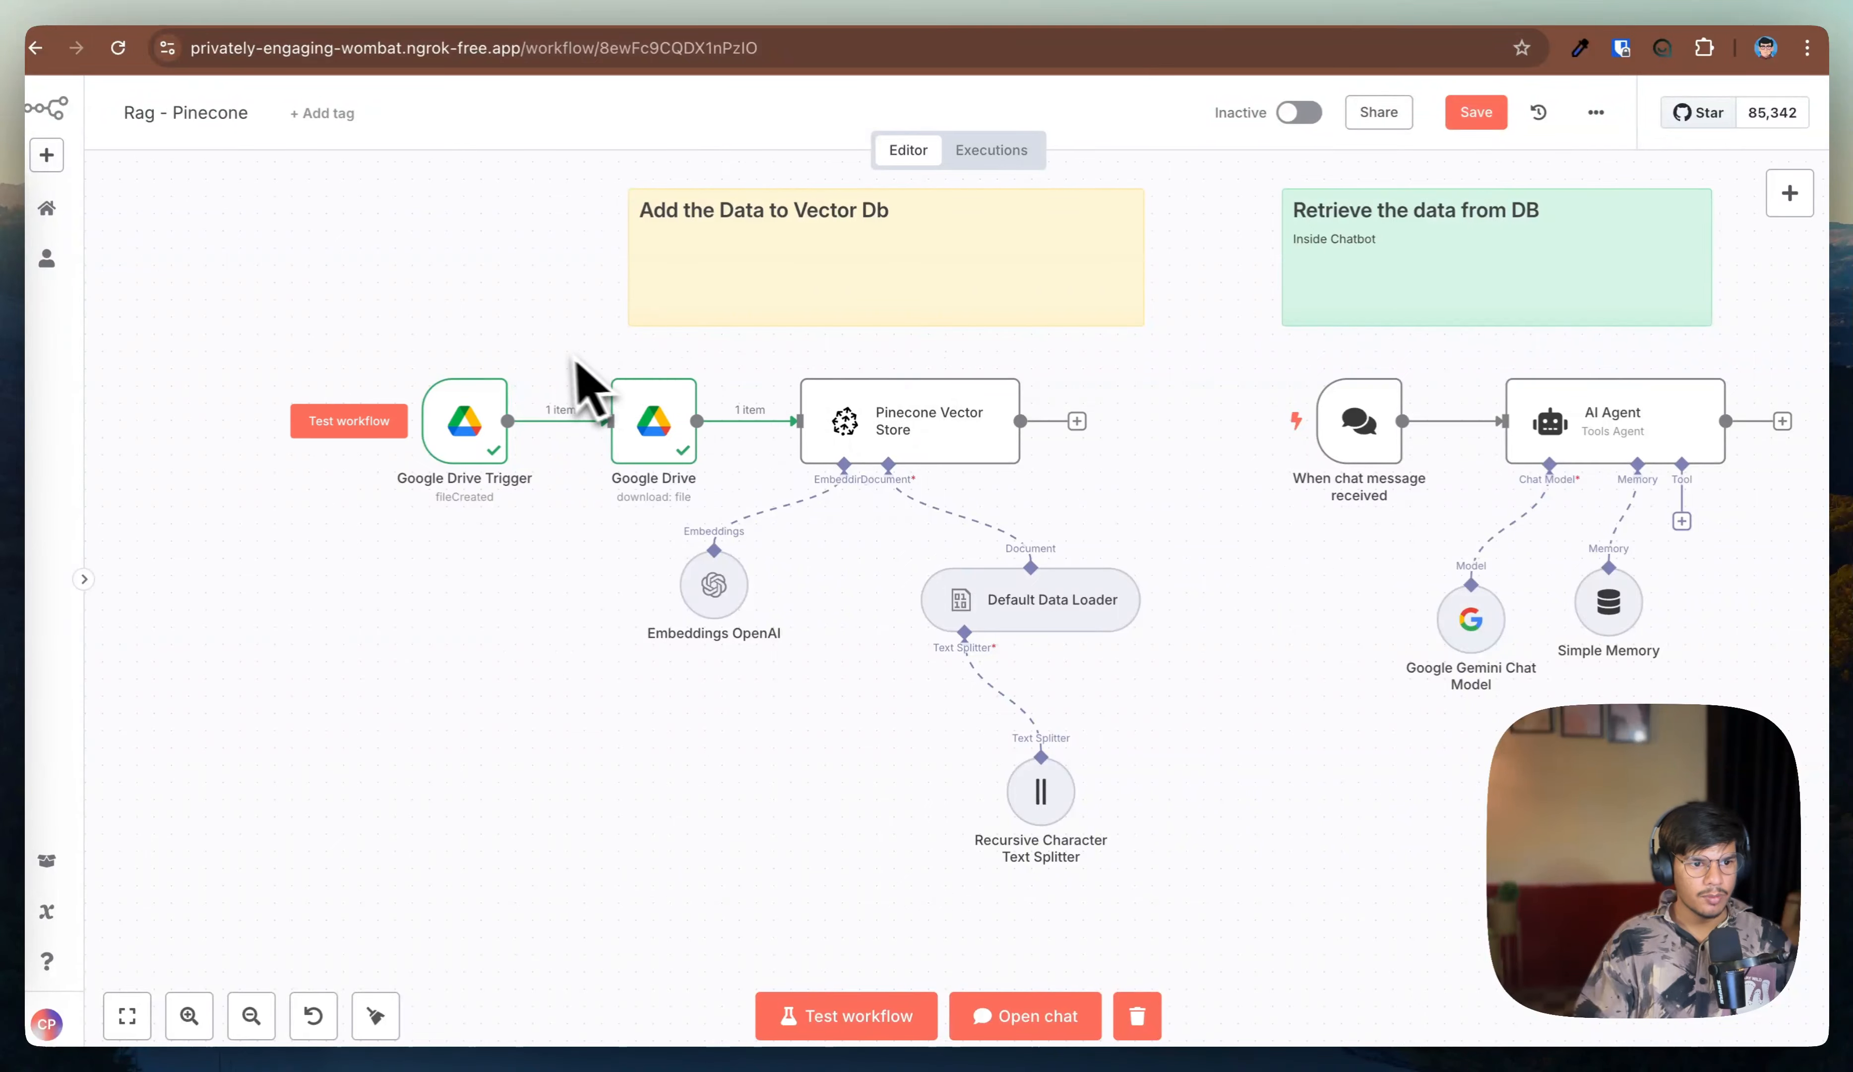
{"action": "left_click", "coordinate": [942, 358]}
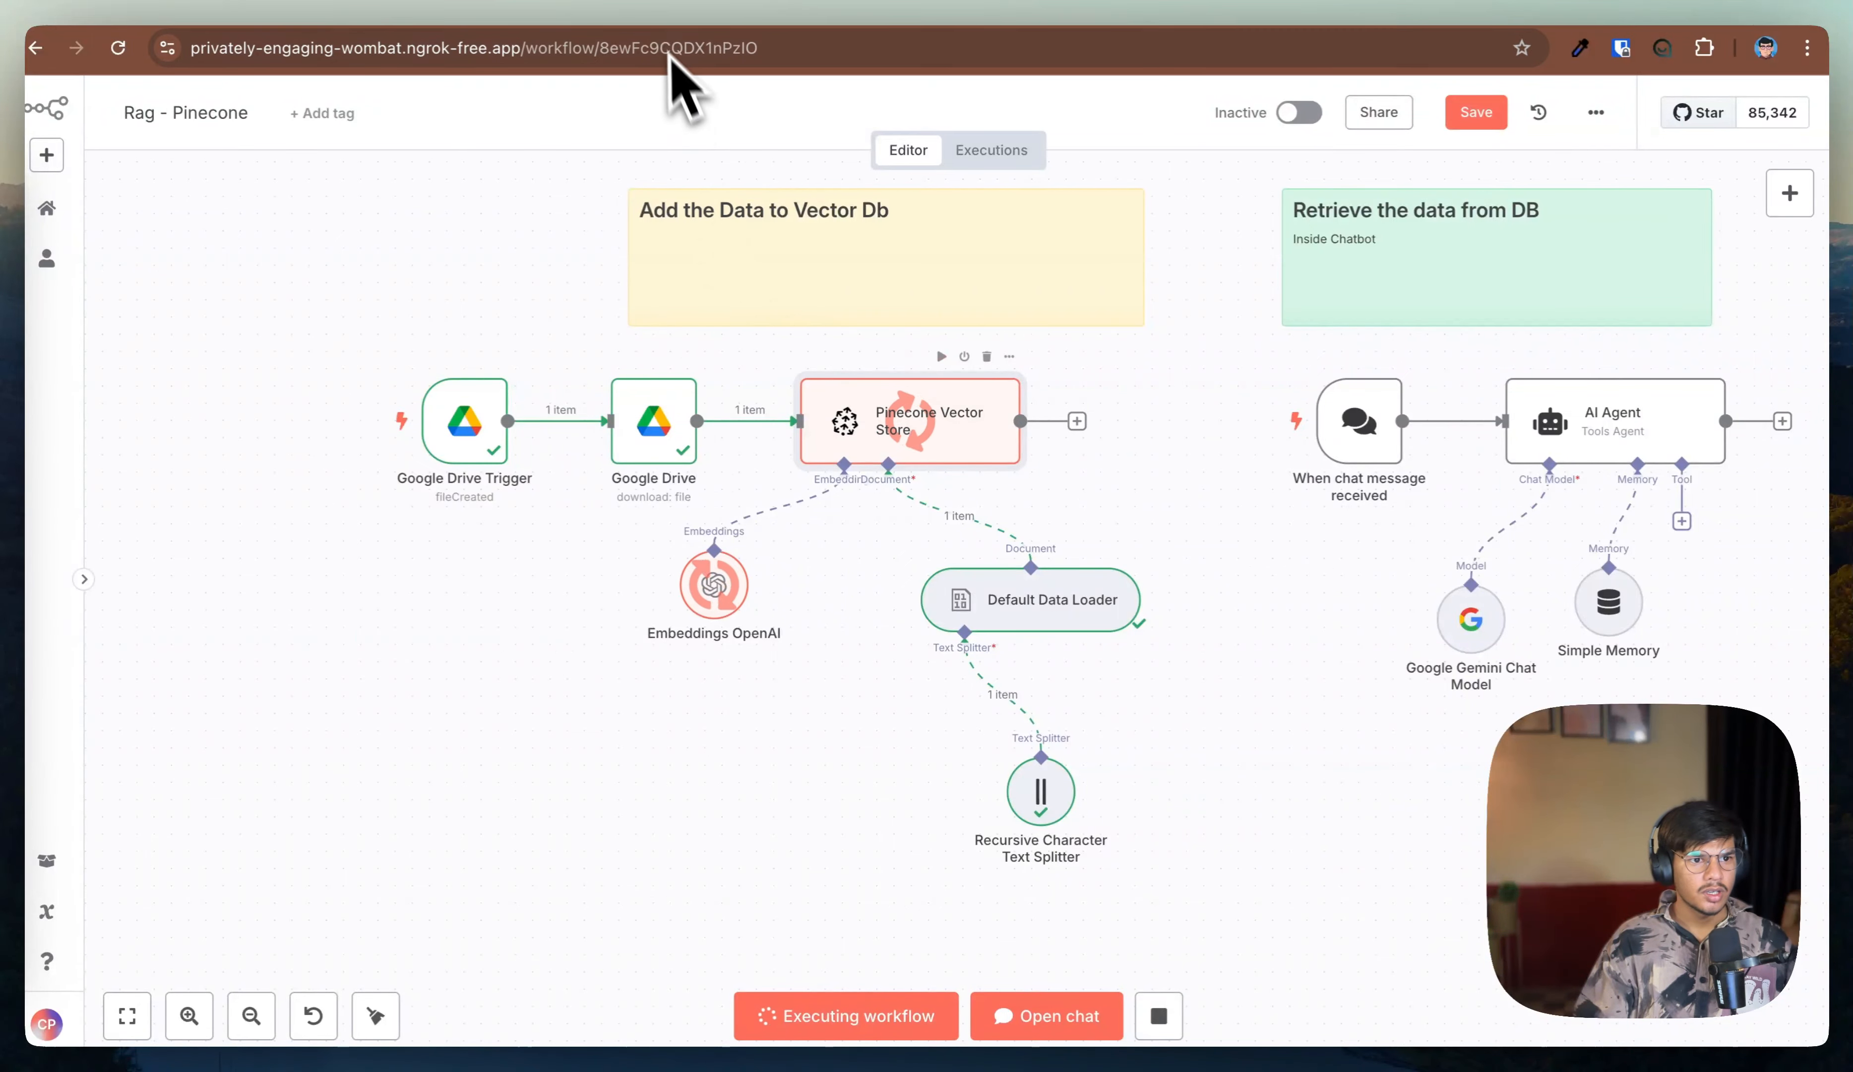
Step: Check the default index's namespaces in the Pinecone console and the vector store node's output items
{"action": "left_click", "coordinate": [960, 11]}
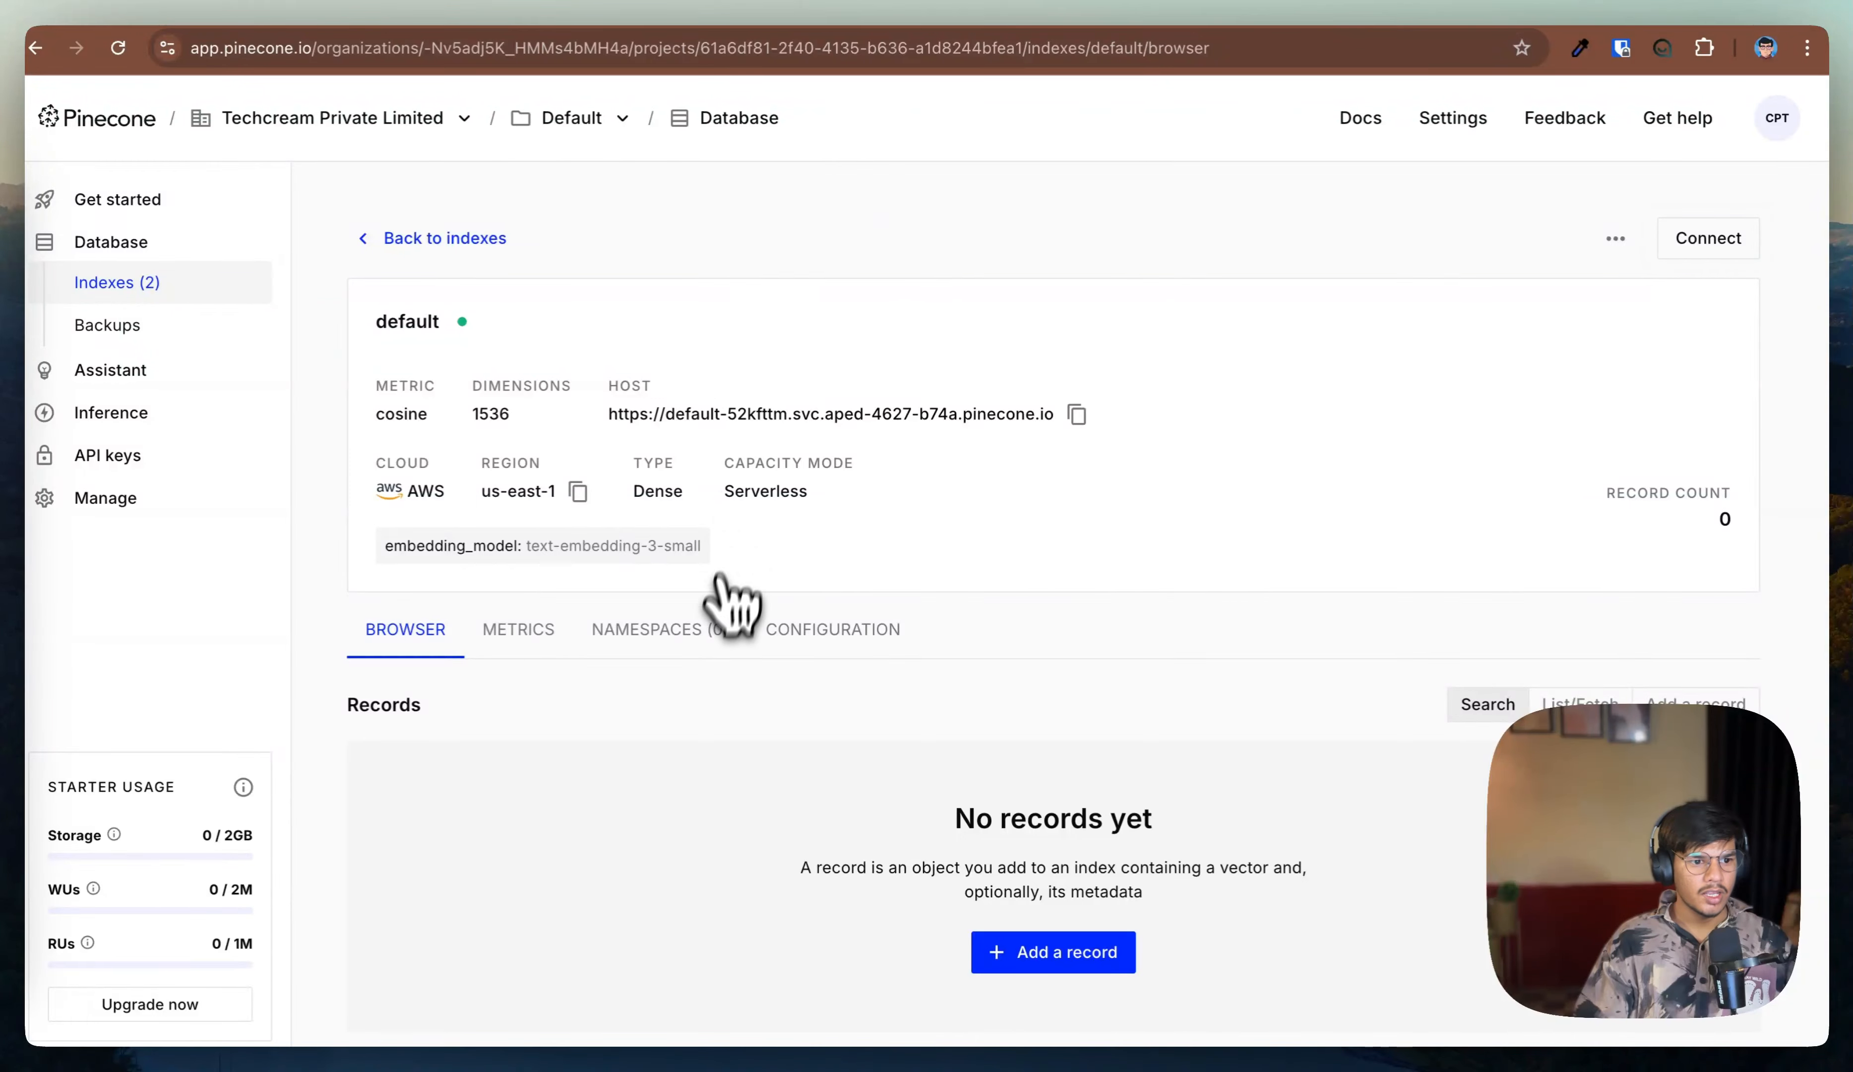
{"action": "left_click", "coordinate": [680, 630]}
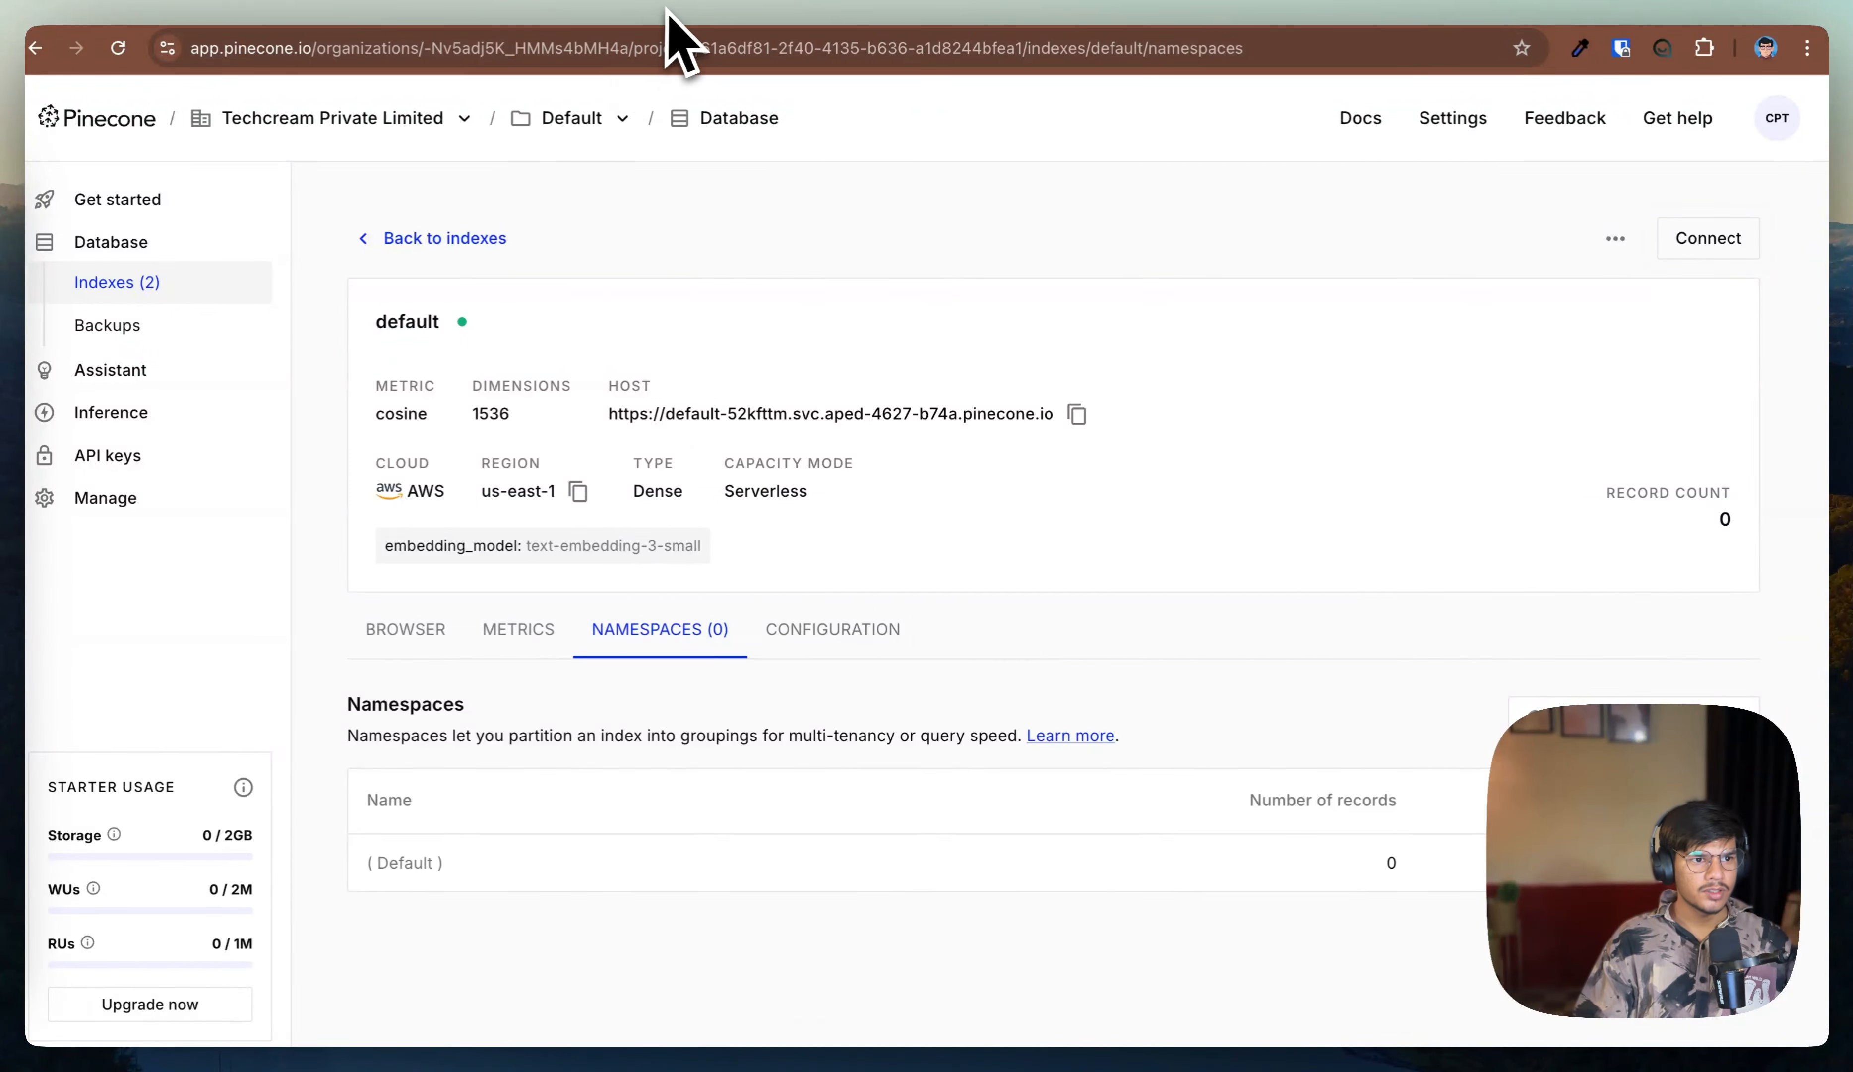
{"action": "left_click", "coordinate": [538, 19]}
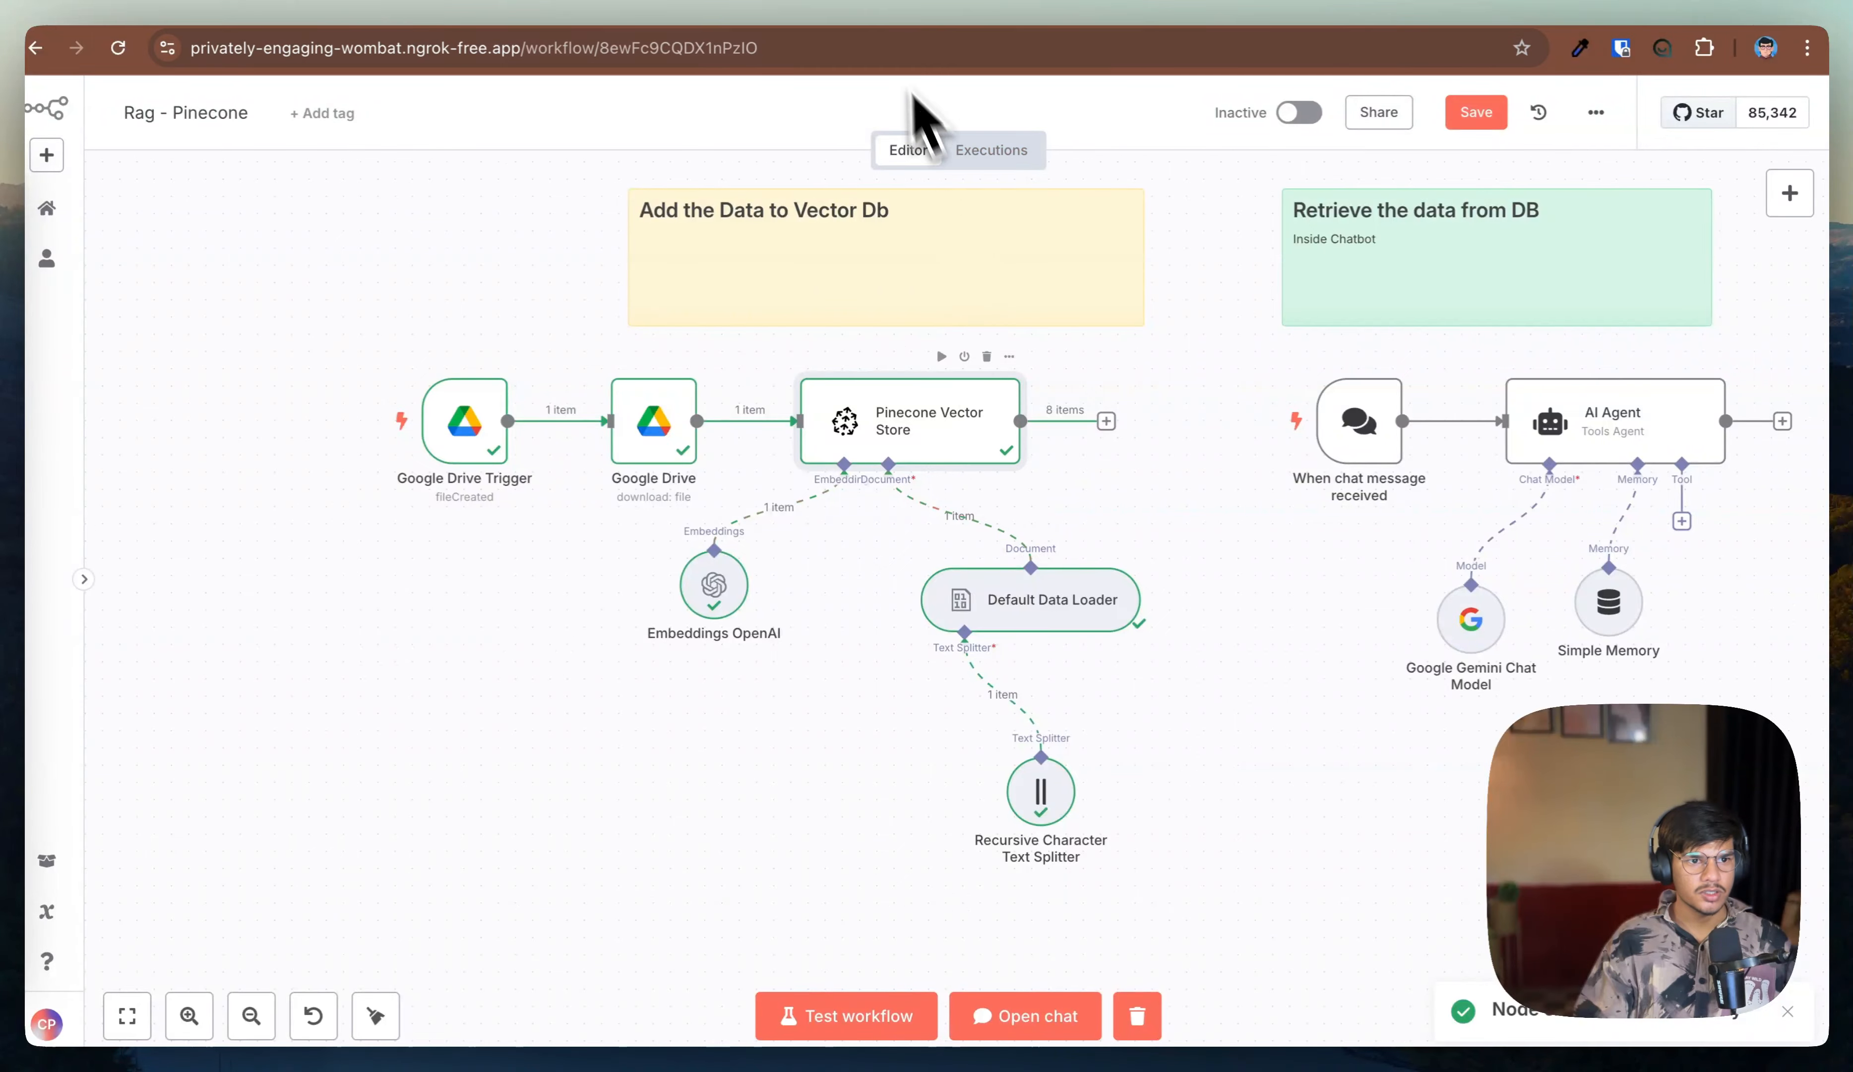
{"action": "double_click", "coordinate": [950, 440]}
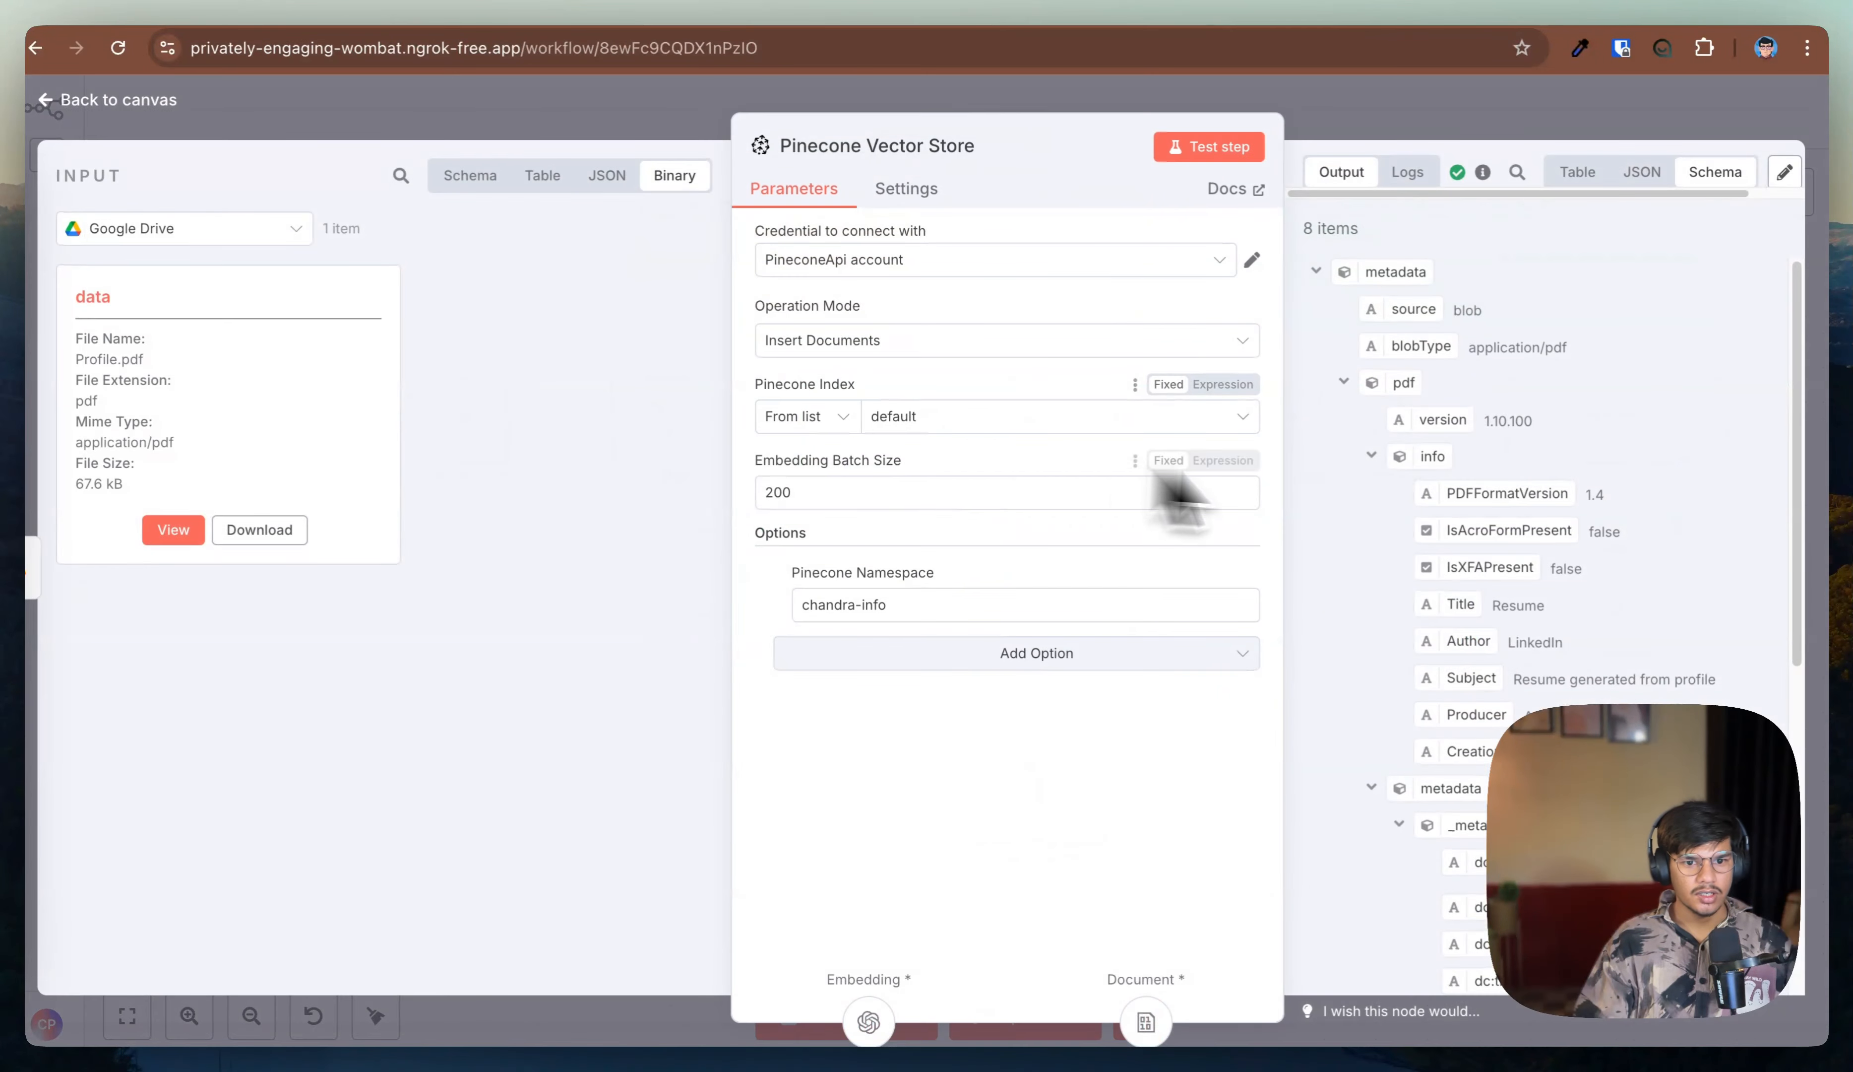
{"action": "scroll", "coordinate": [1477, 346], "scroll_direction": "down", "scroll_amount": 10}
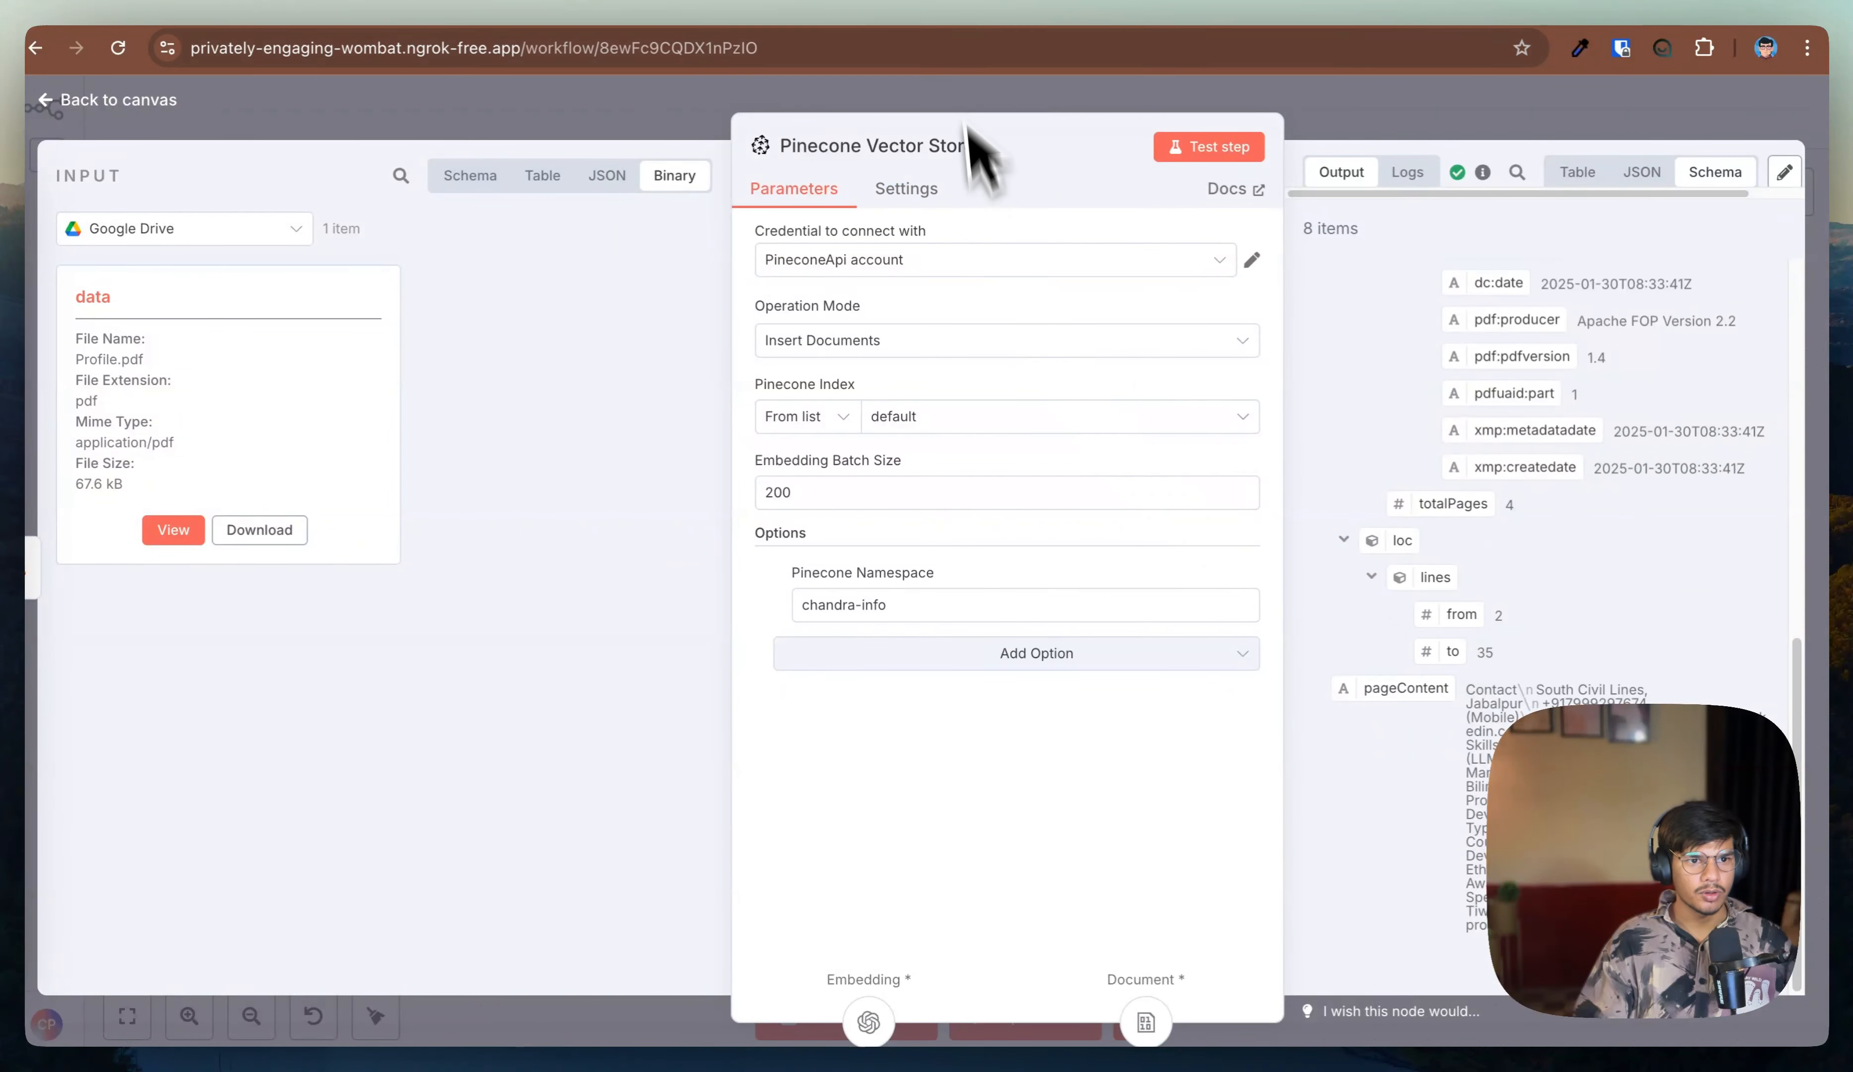
Step: Browse the records stored in the chandra-info namespace of the default index, then return to the canvas
{"action": "left_click", "coordinate": [960, 11]}
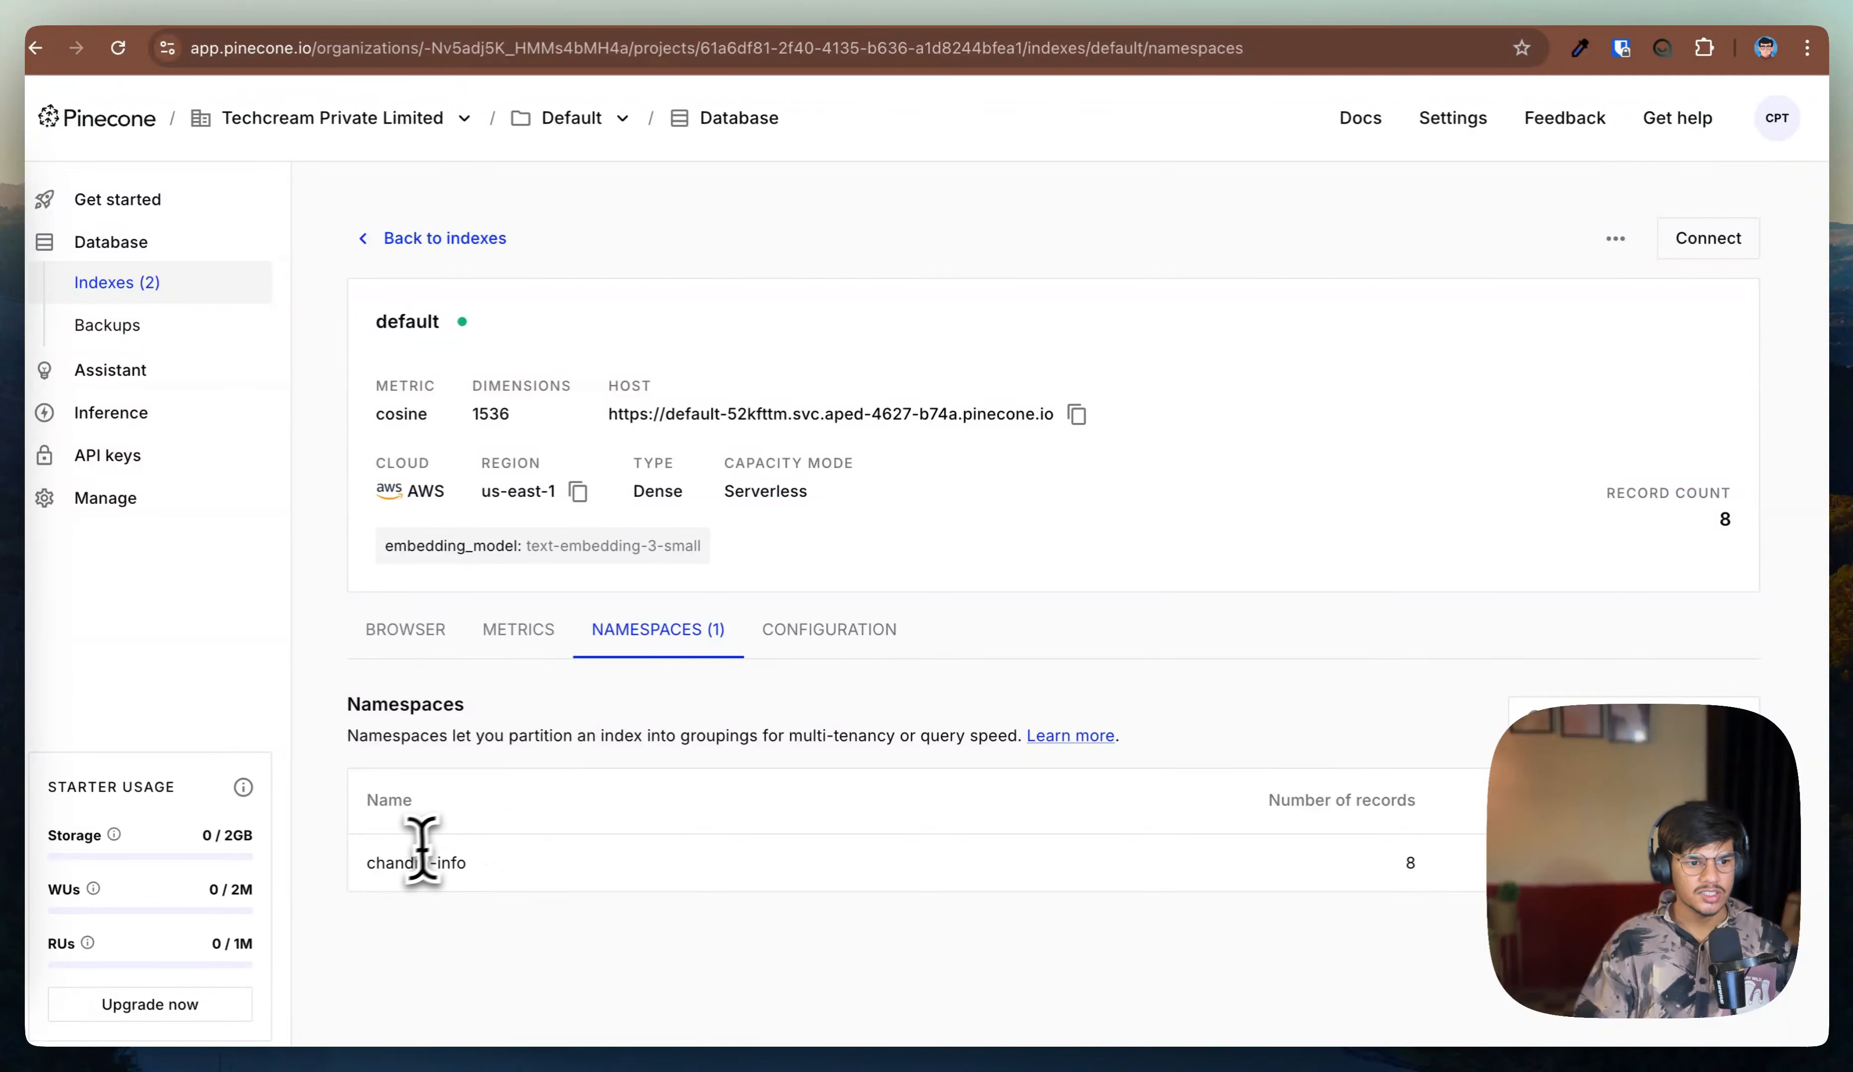
{"action": "left_click_drag", "start_coordinate": [1307, 860], "coordinate": [1438, 857]}
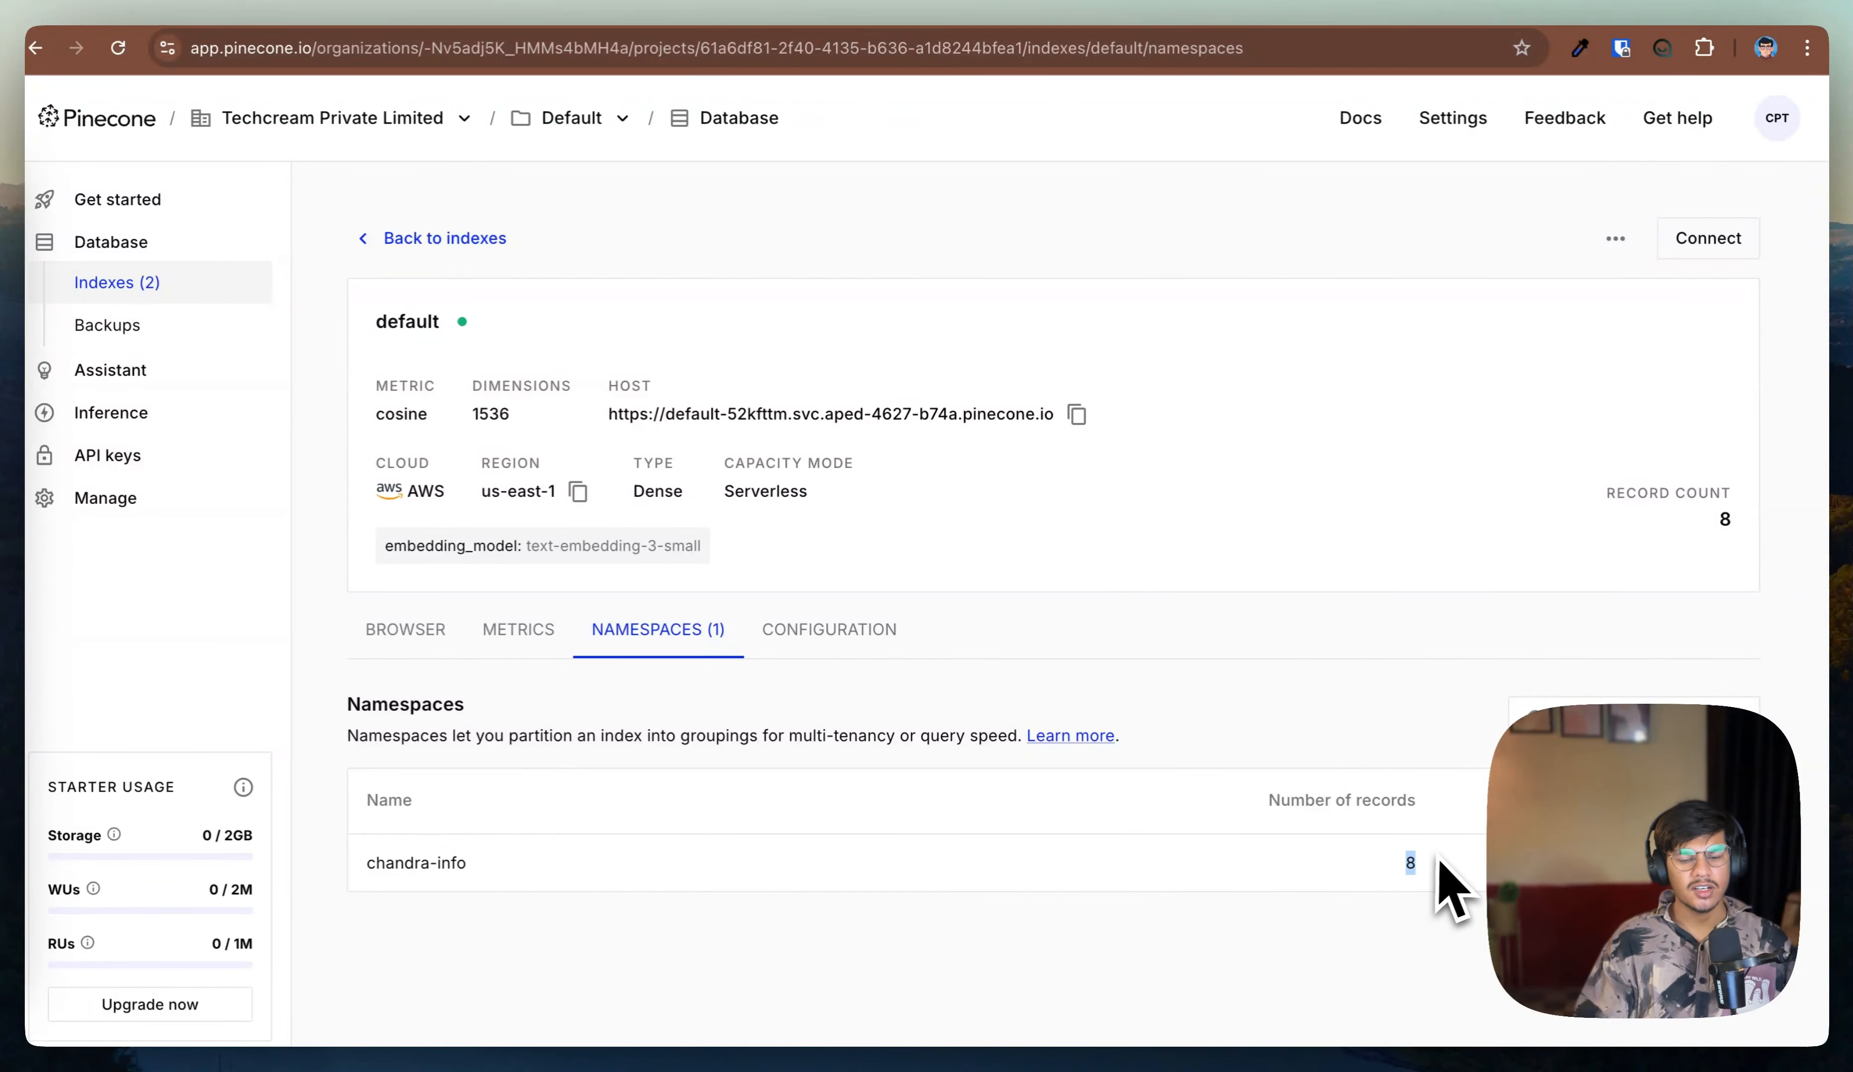
{"action": "left_click", "coordinate": [412, 635]}
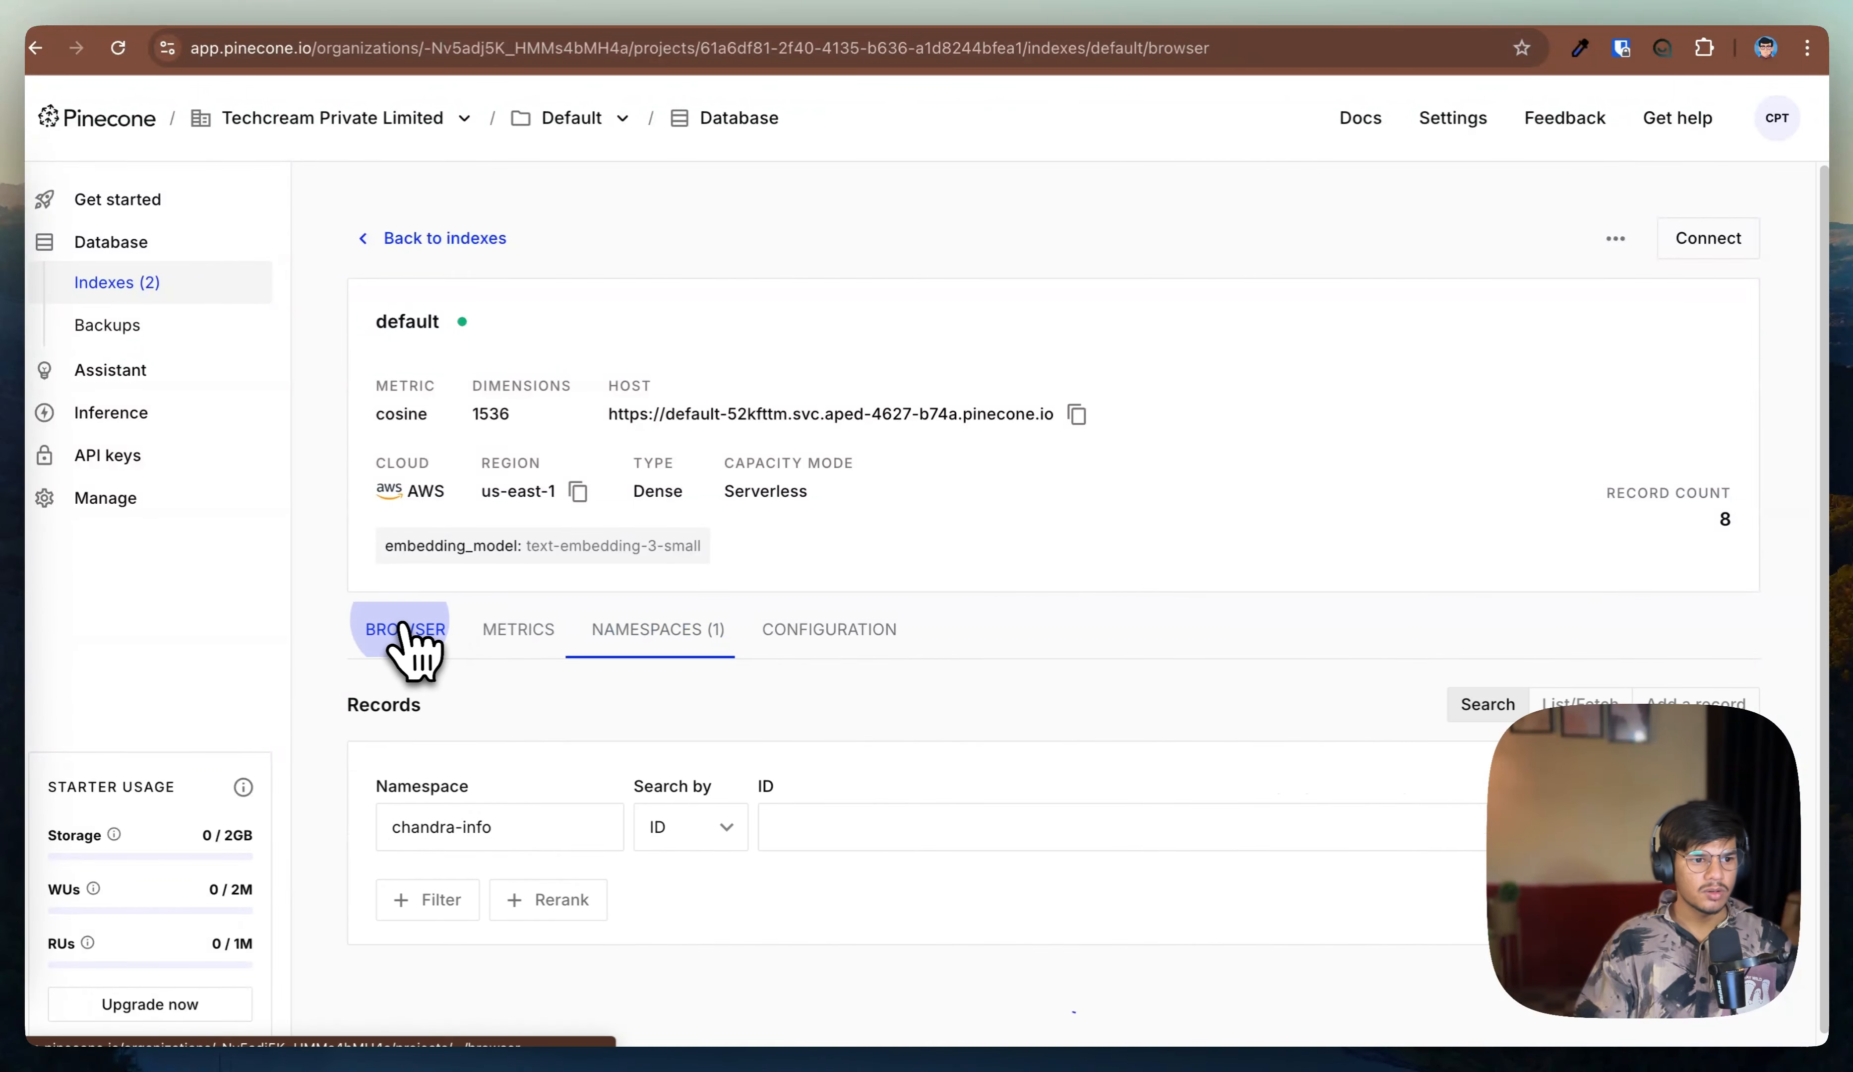
{"action": "scroll", "coordinate": [1013, 621], "scroll_direction": "down", "scroll_amount": 15}
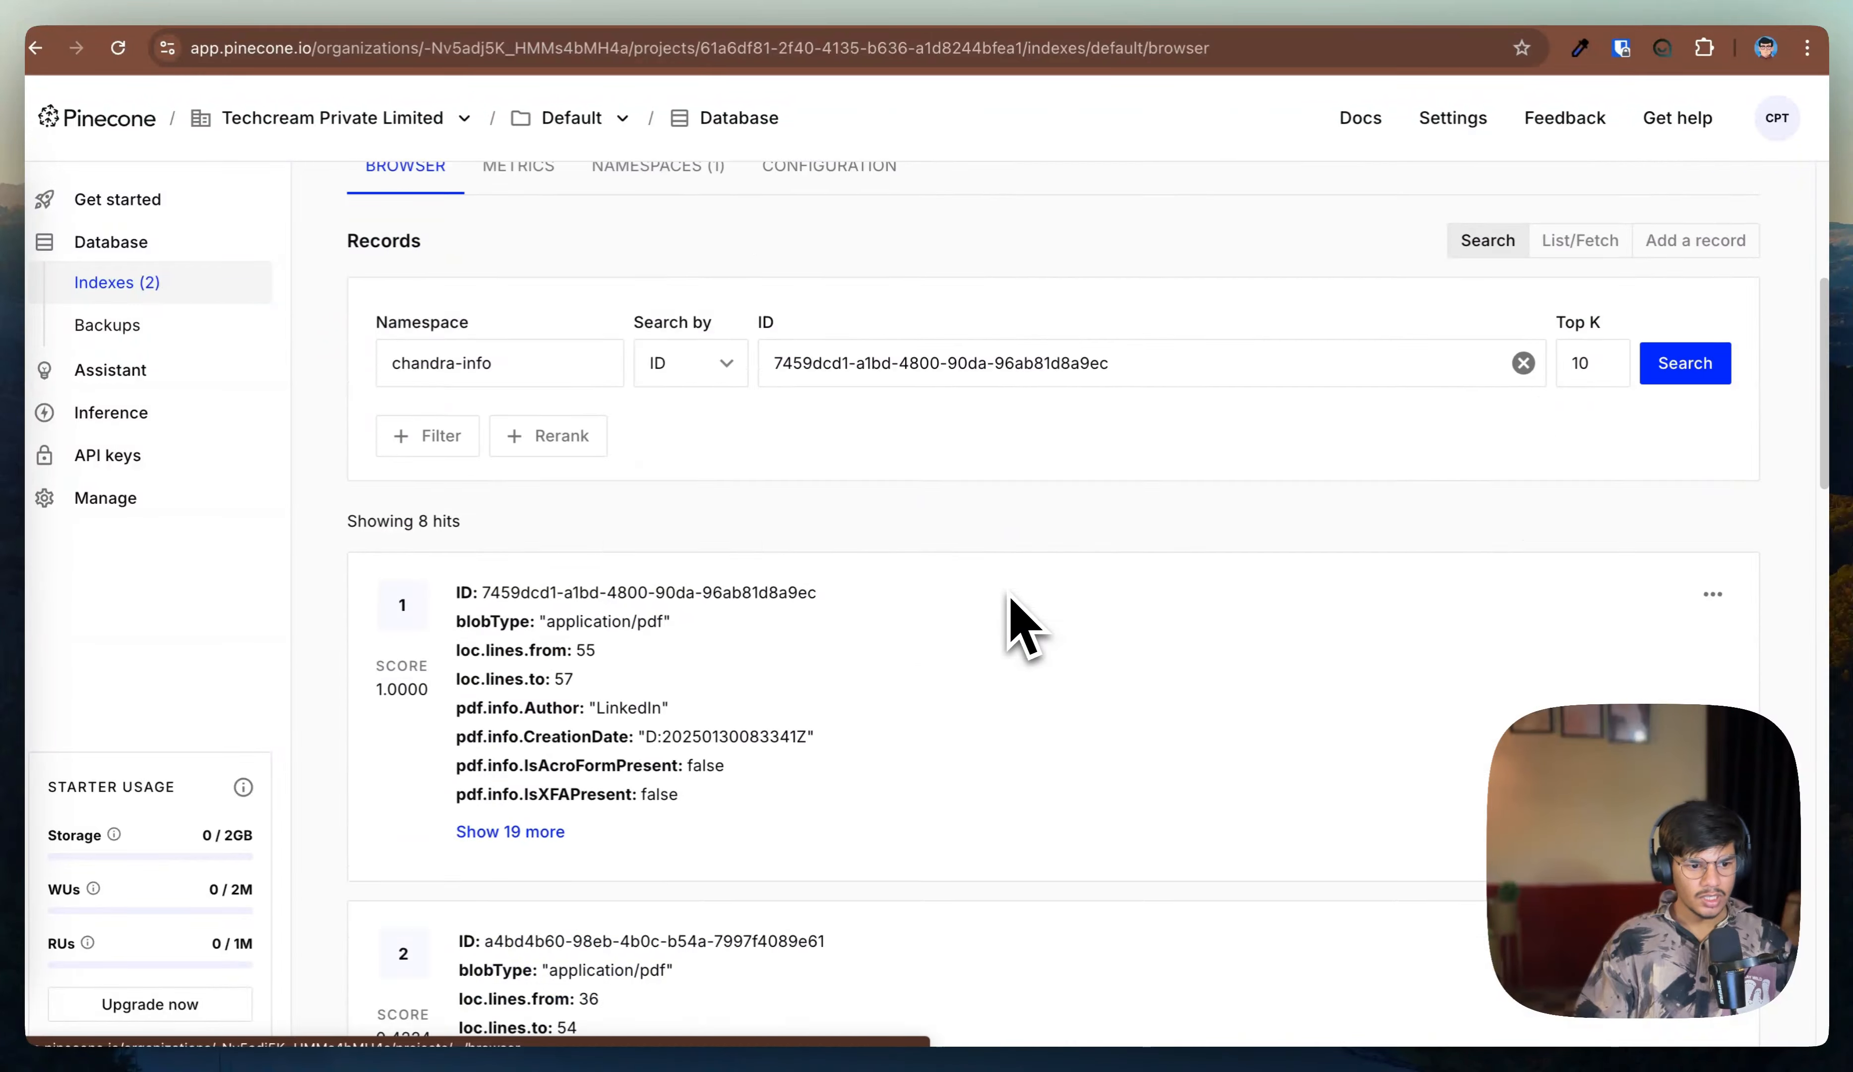
{"action": "left_click", "coordinate": [507, 460]}
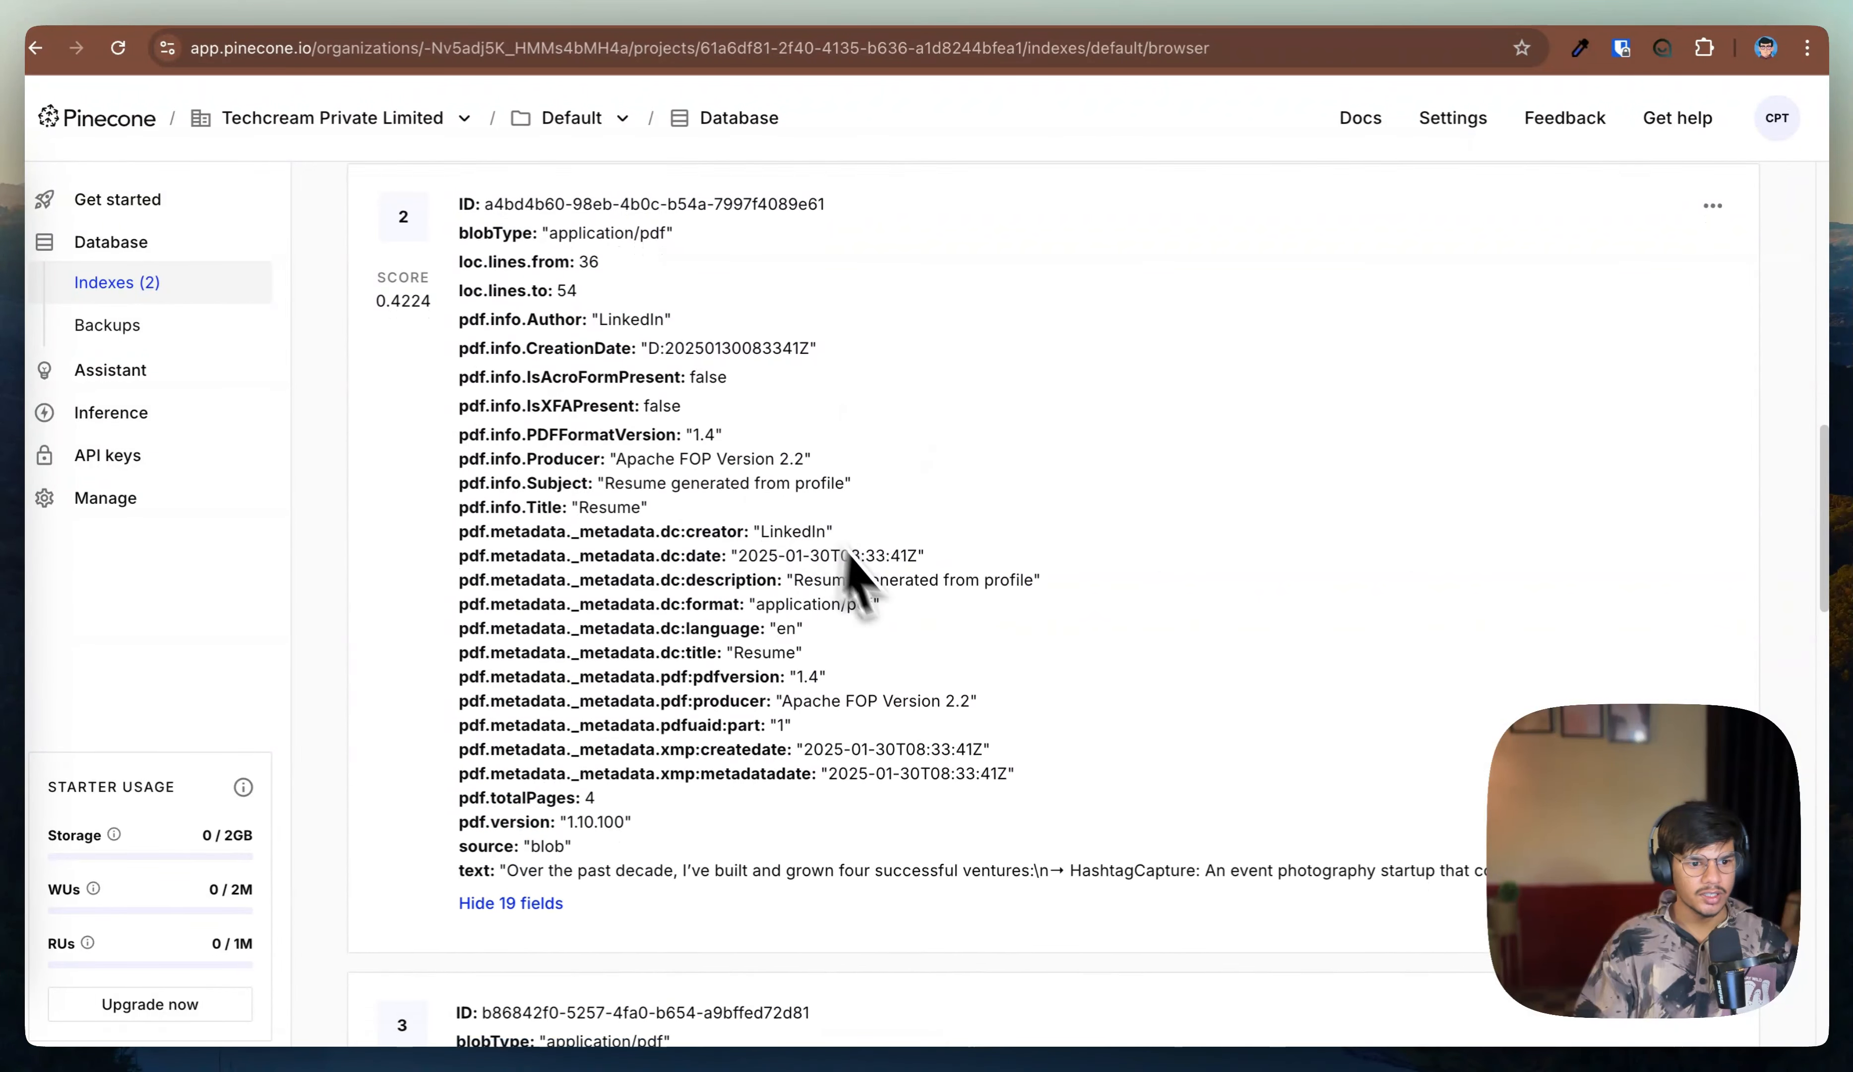
{"action": "scroll", "coordinate": [848, 464], "scroll_direction": "down", "scroll_amount": 3}
{"action": "left_click_drag", "start_coordinate": [506, 612], "coordinate": [1498, 614]}
{"action": "scroll", "coordinate": [1403, 691], "scroll_direction": "down", "scroll_amount": 9}
{"action": "scroll", "coordinate": [1196, 712], "scroll_direction": "down", "scroll_amount": 4}
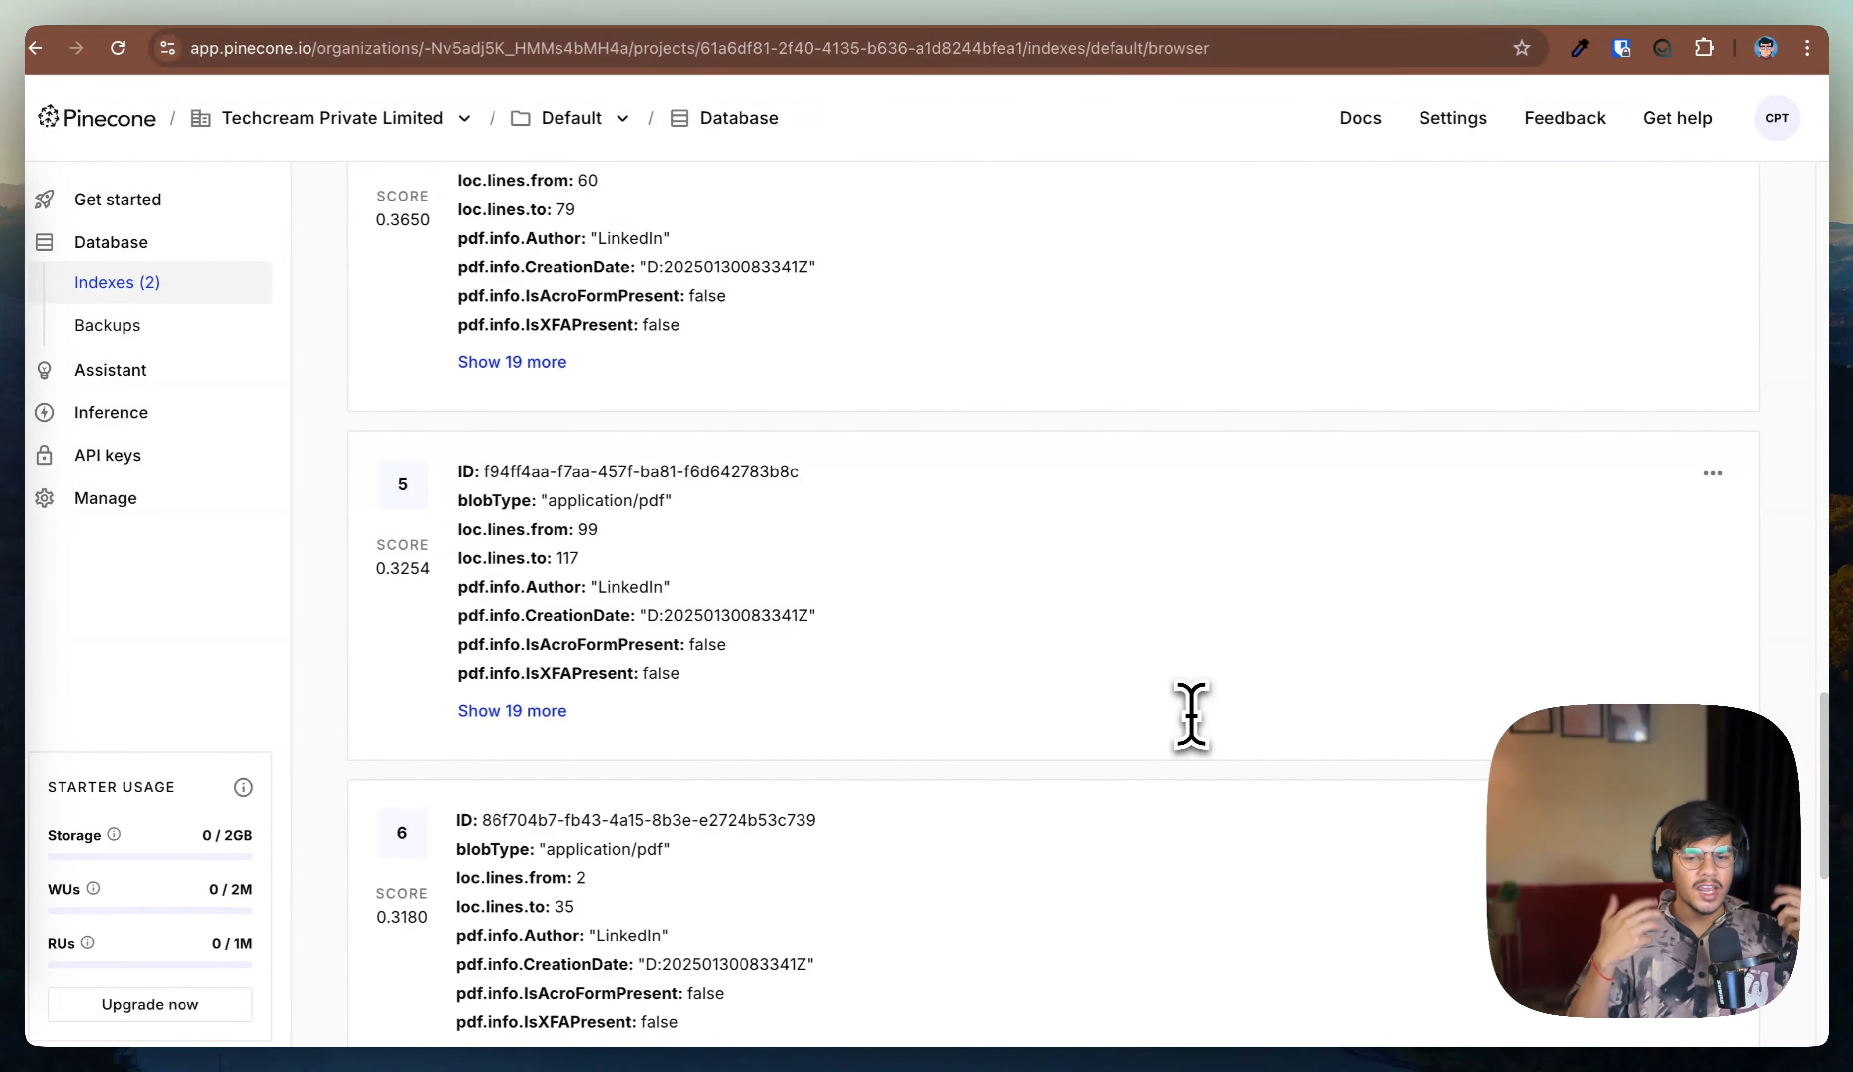
{"action": "scroll", "coordinate": [1192, 714], "scroll_direction": "up", "scroll_amount": 15}
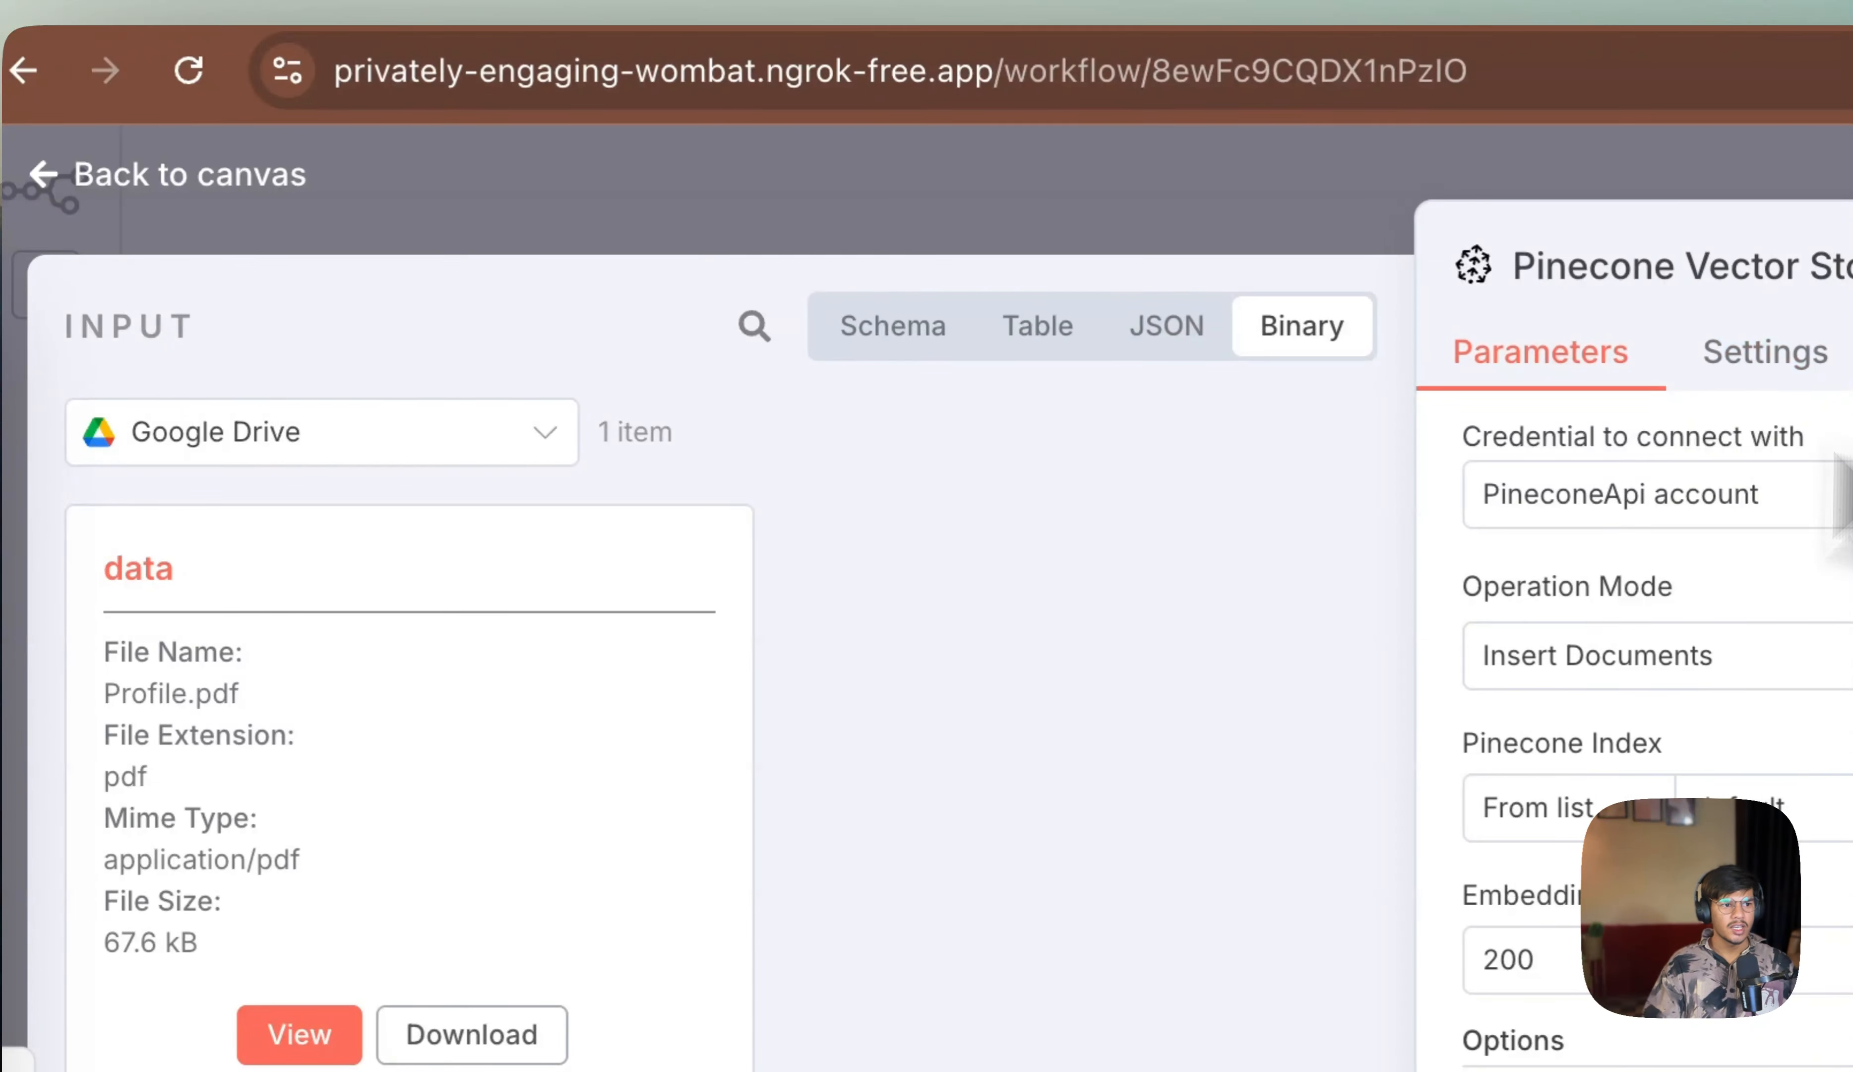
{"action": "left_click", "coordinate": [206, 176]}
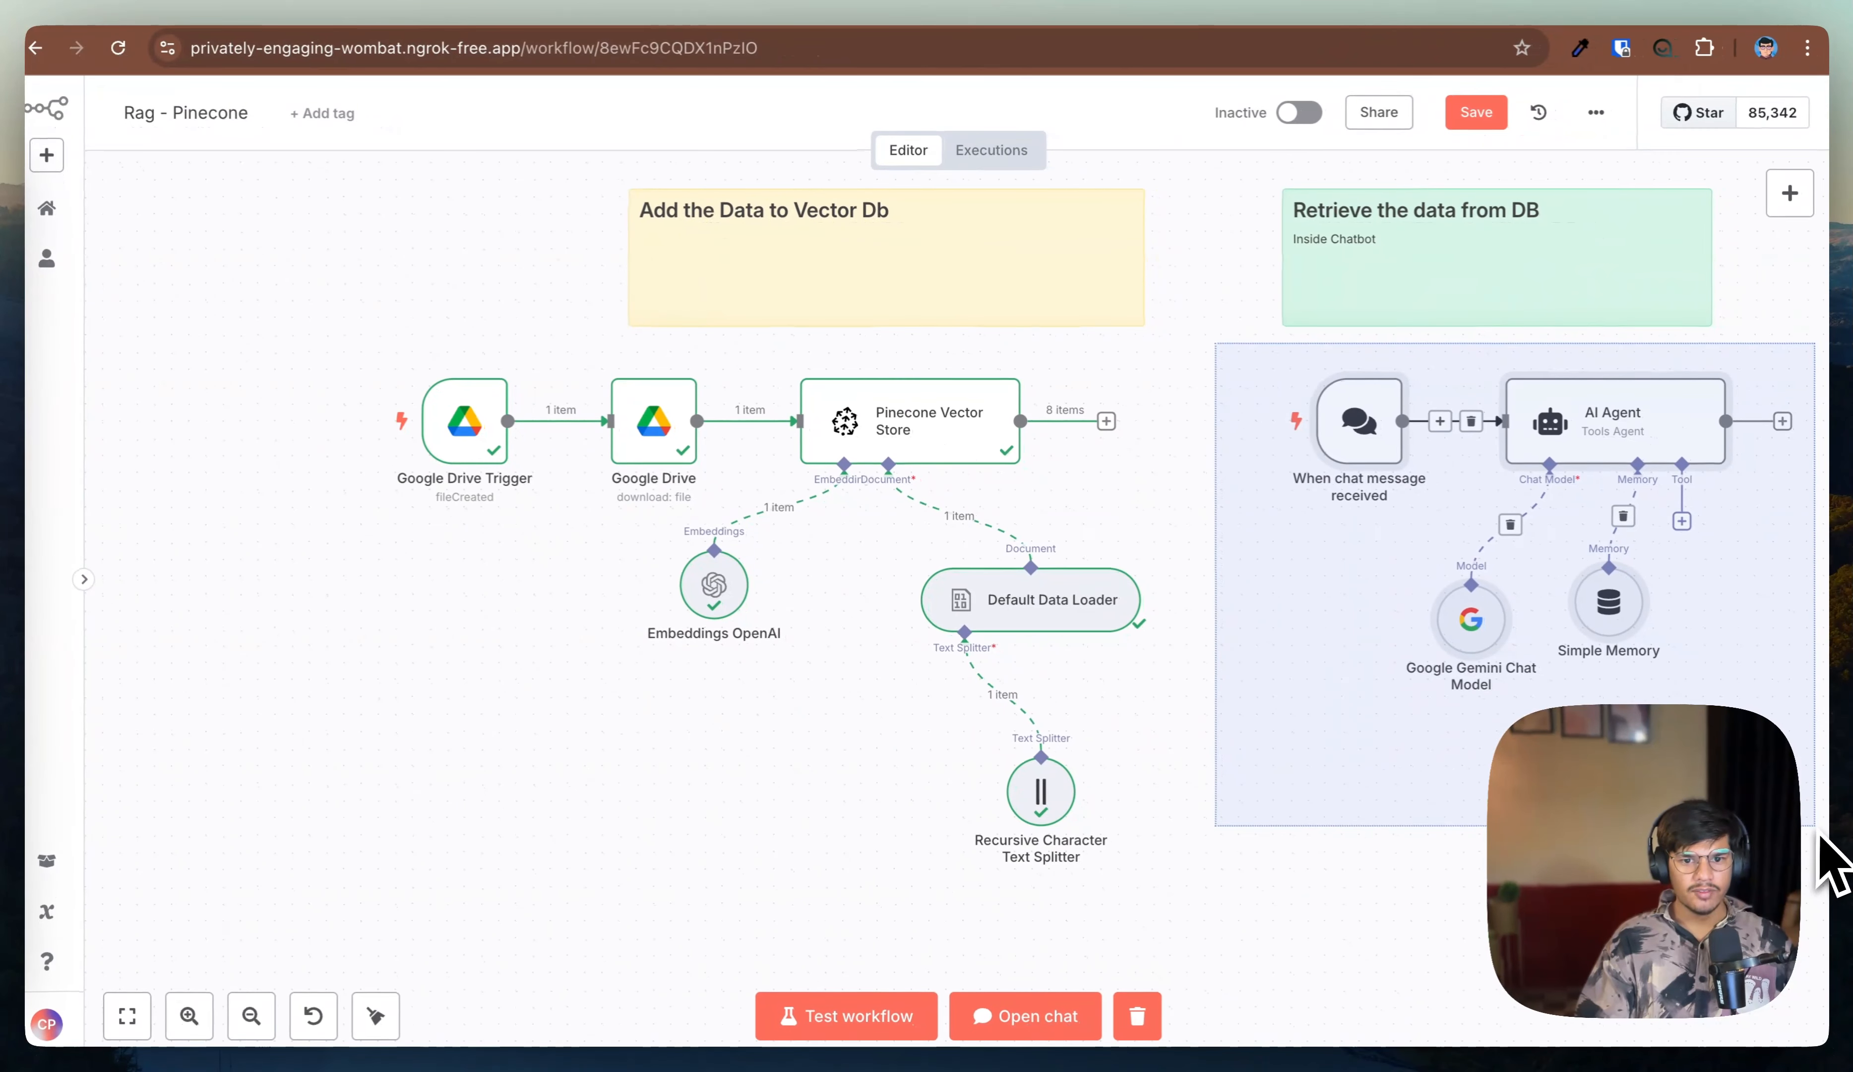
Step: Add a Vector Store Question Answer Tool to the AI Agent's tool input
{"action": "scroll", "coordinate": [1720, 823], "scroll_direction": "up", "scroll_amount": 1}
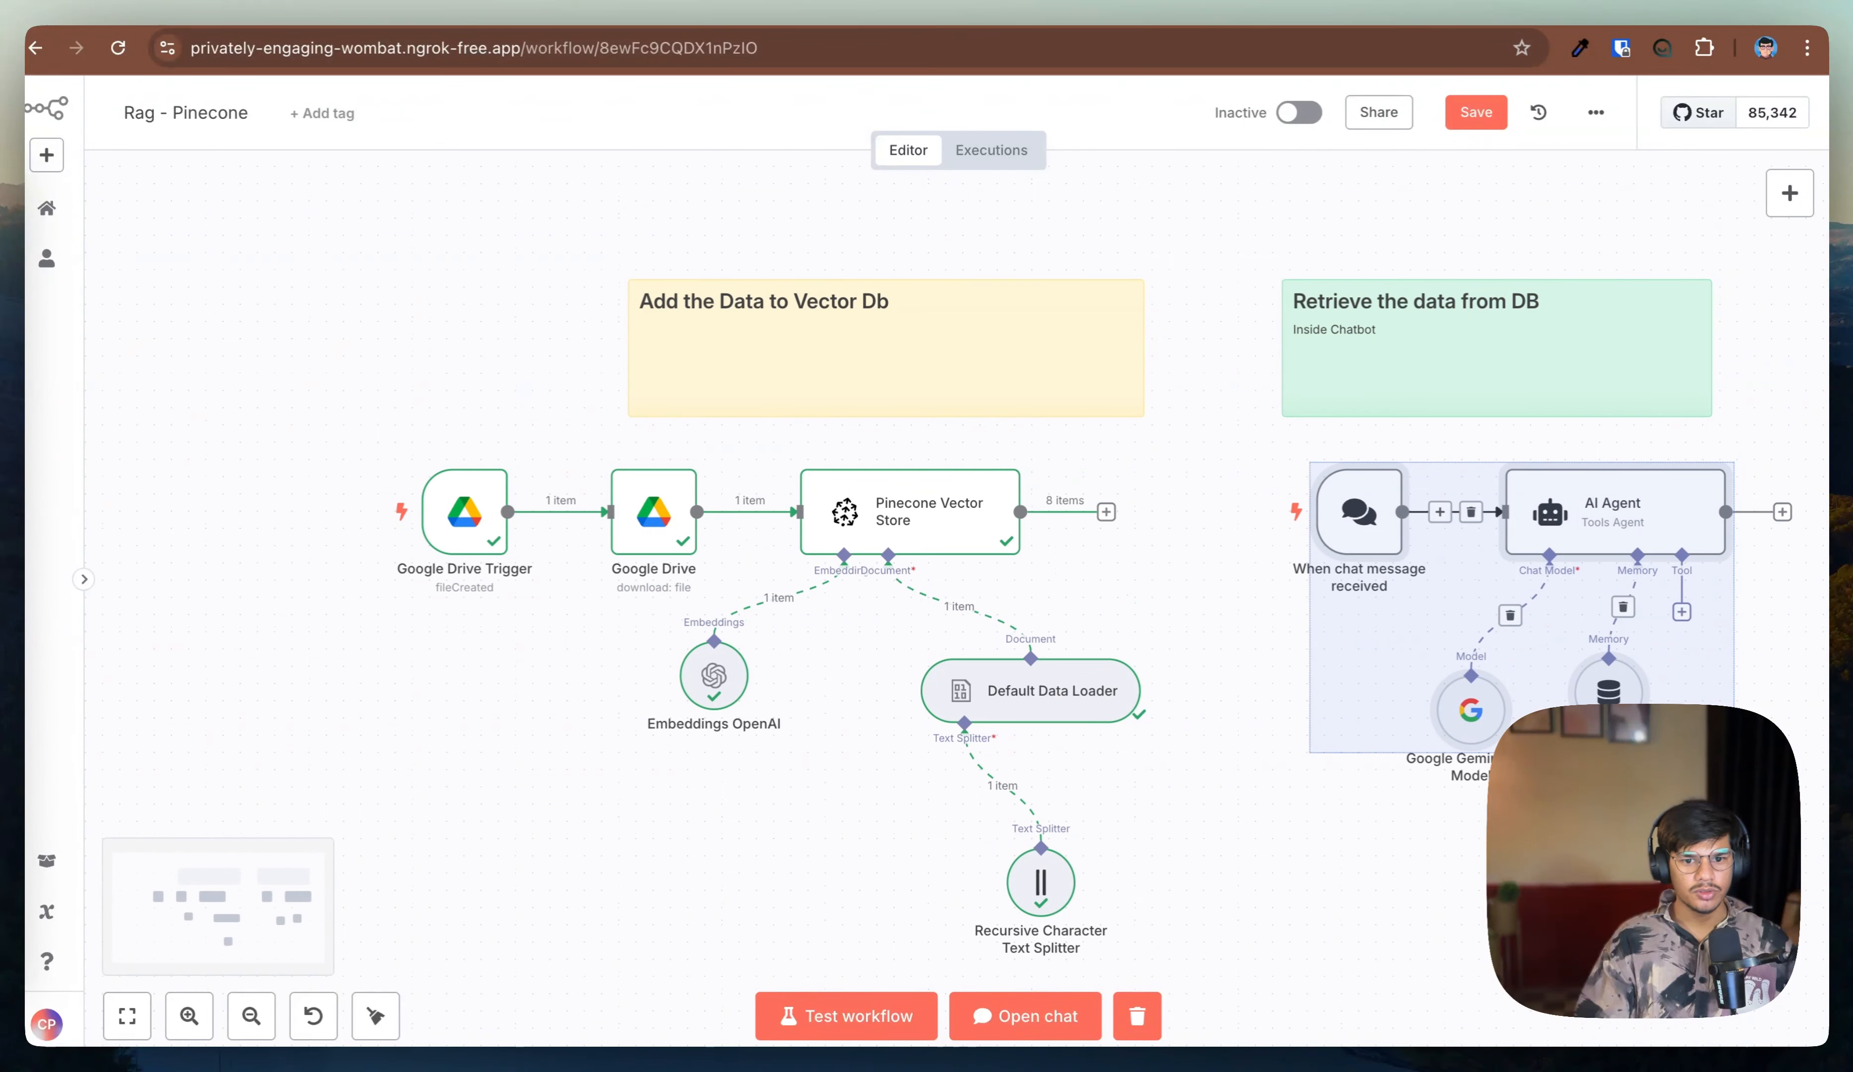
{"action": "left_click", "coordinate": [1719, 823]}
{"action": "scroll", "coordinate": [1719, 823], "scroll_direction": "up", "scroll_amount": 2}
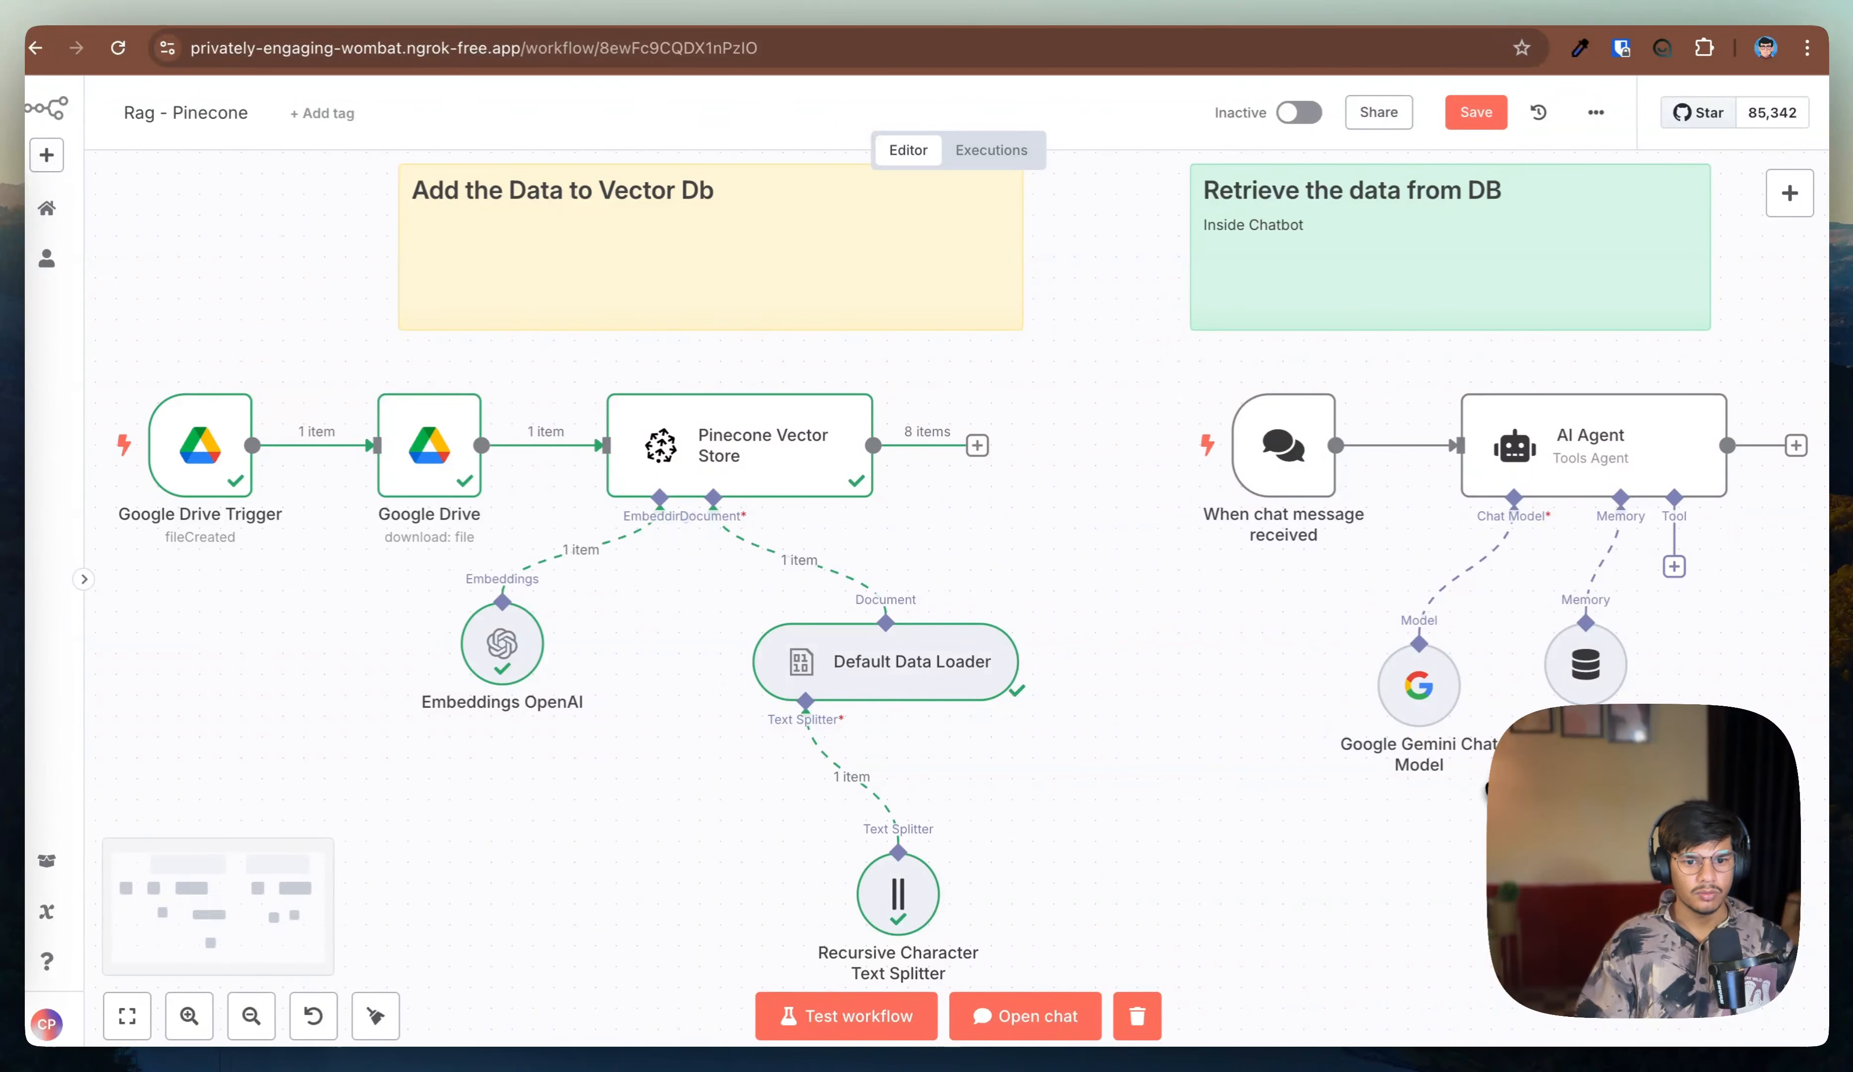
{"action": "left_click_drag", "start_coordinate": [1470, 793], "coordinate": [847, 567]}
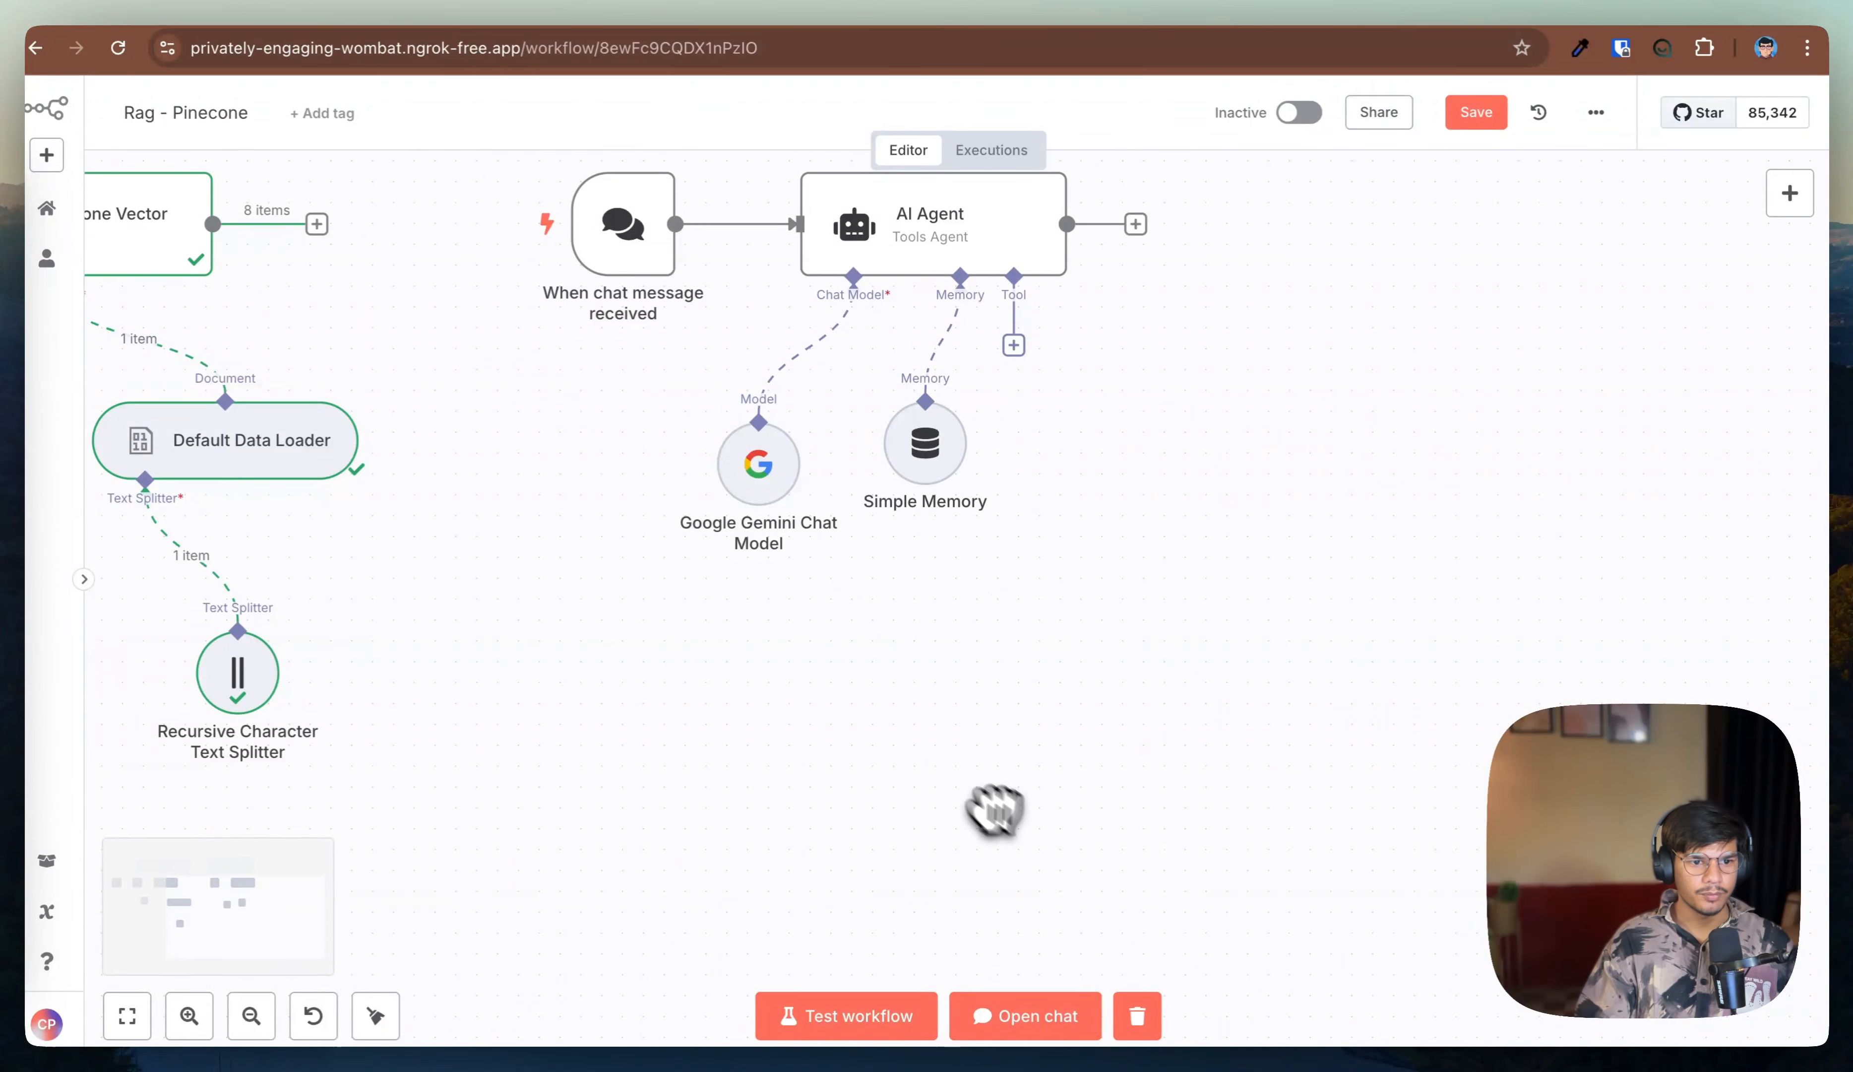
{"action": "left_click", "coordinate": [1013, 345]}
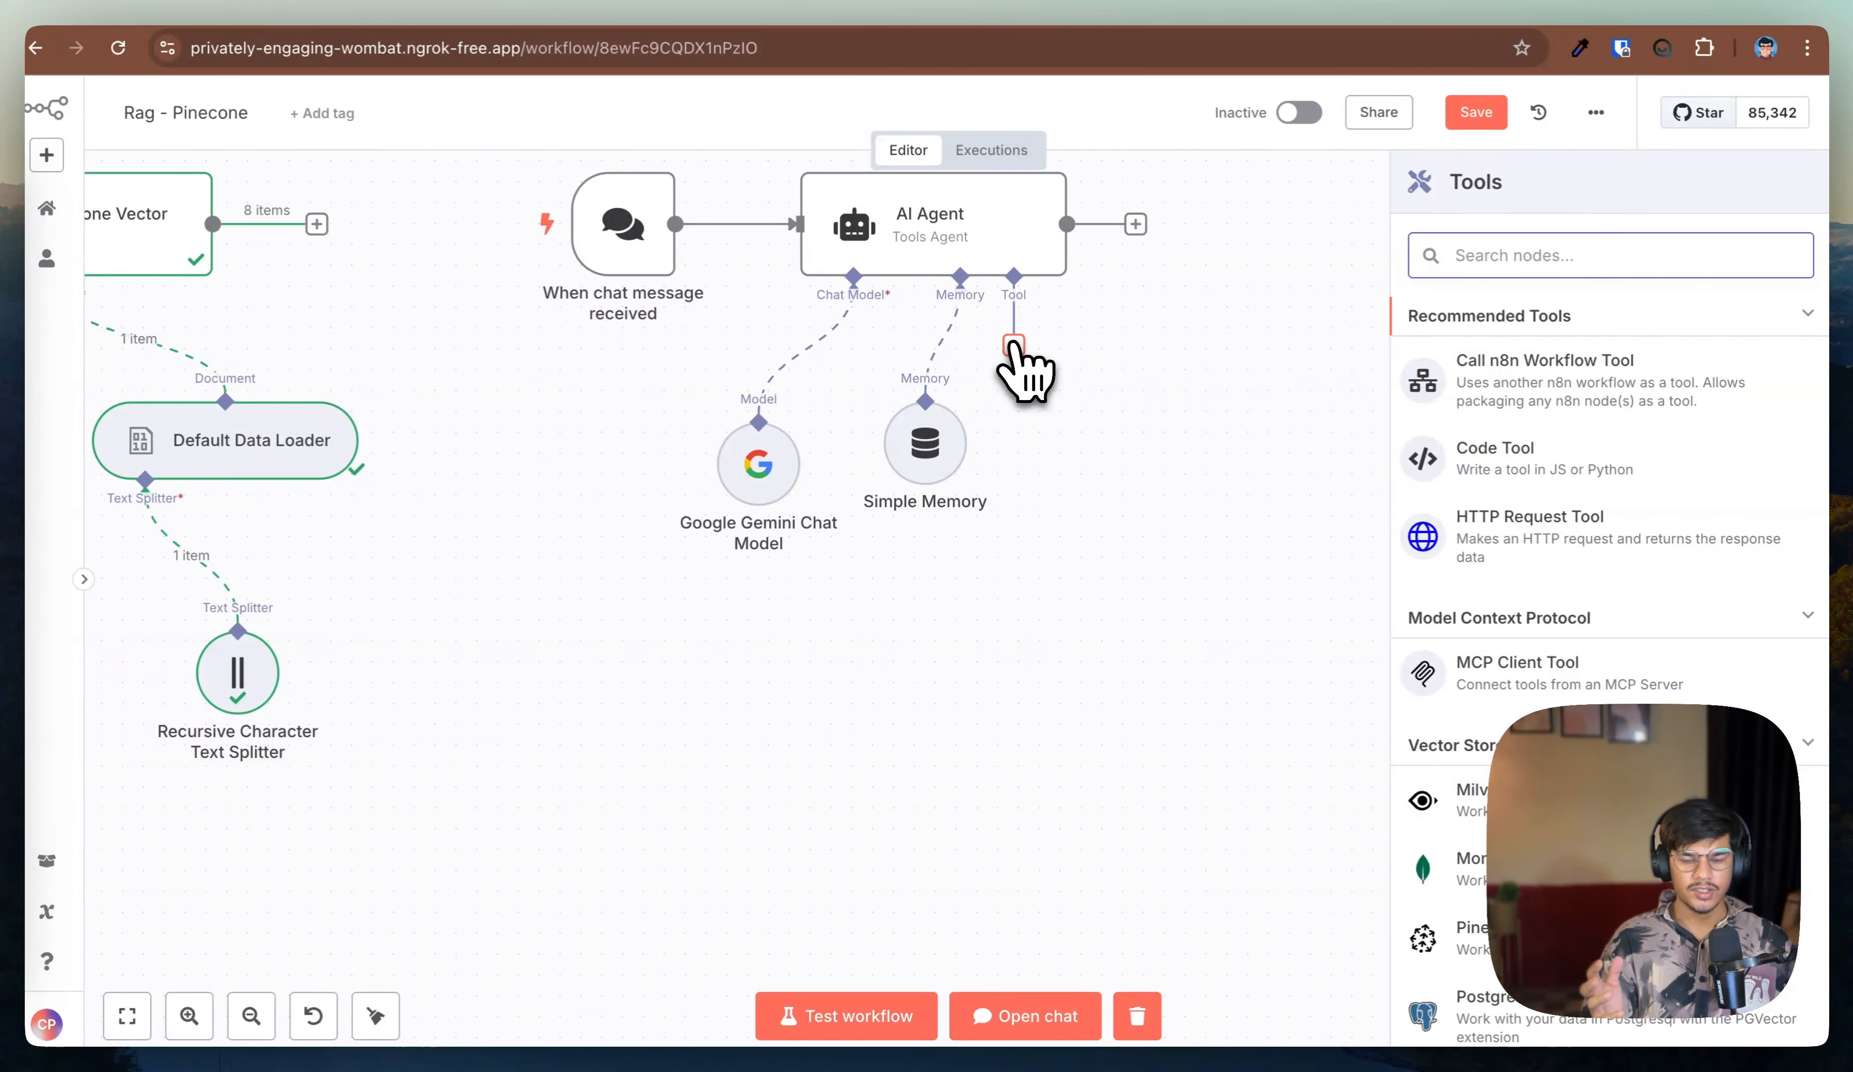
{"action": "type", "text": "vector"}
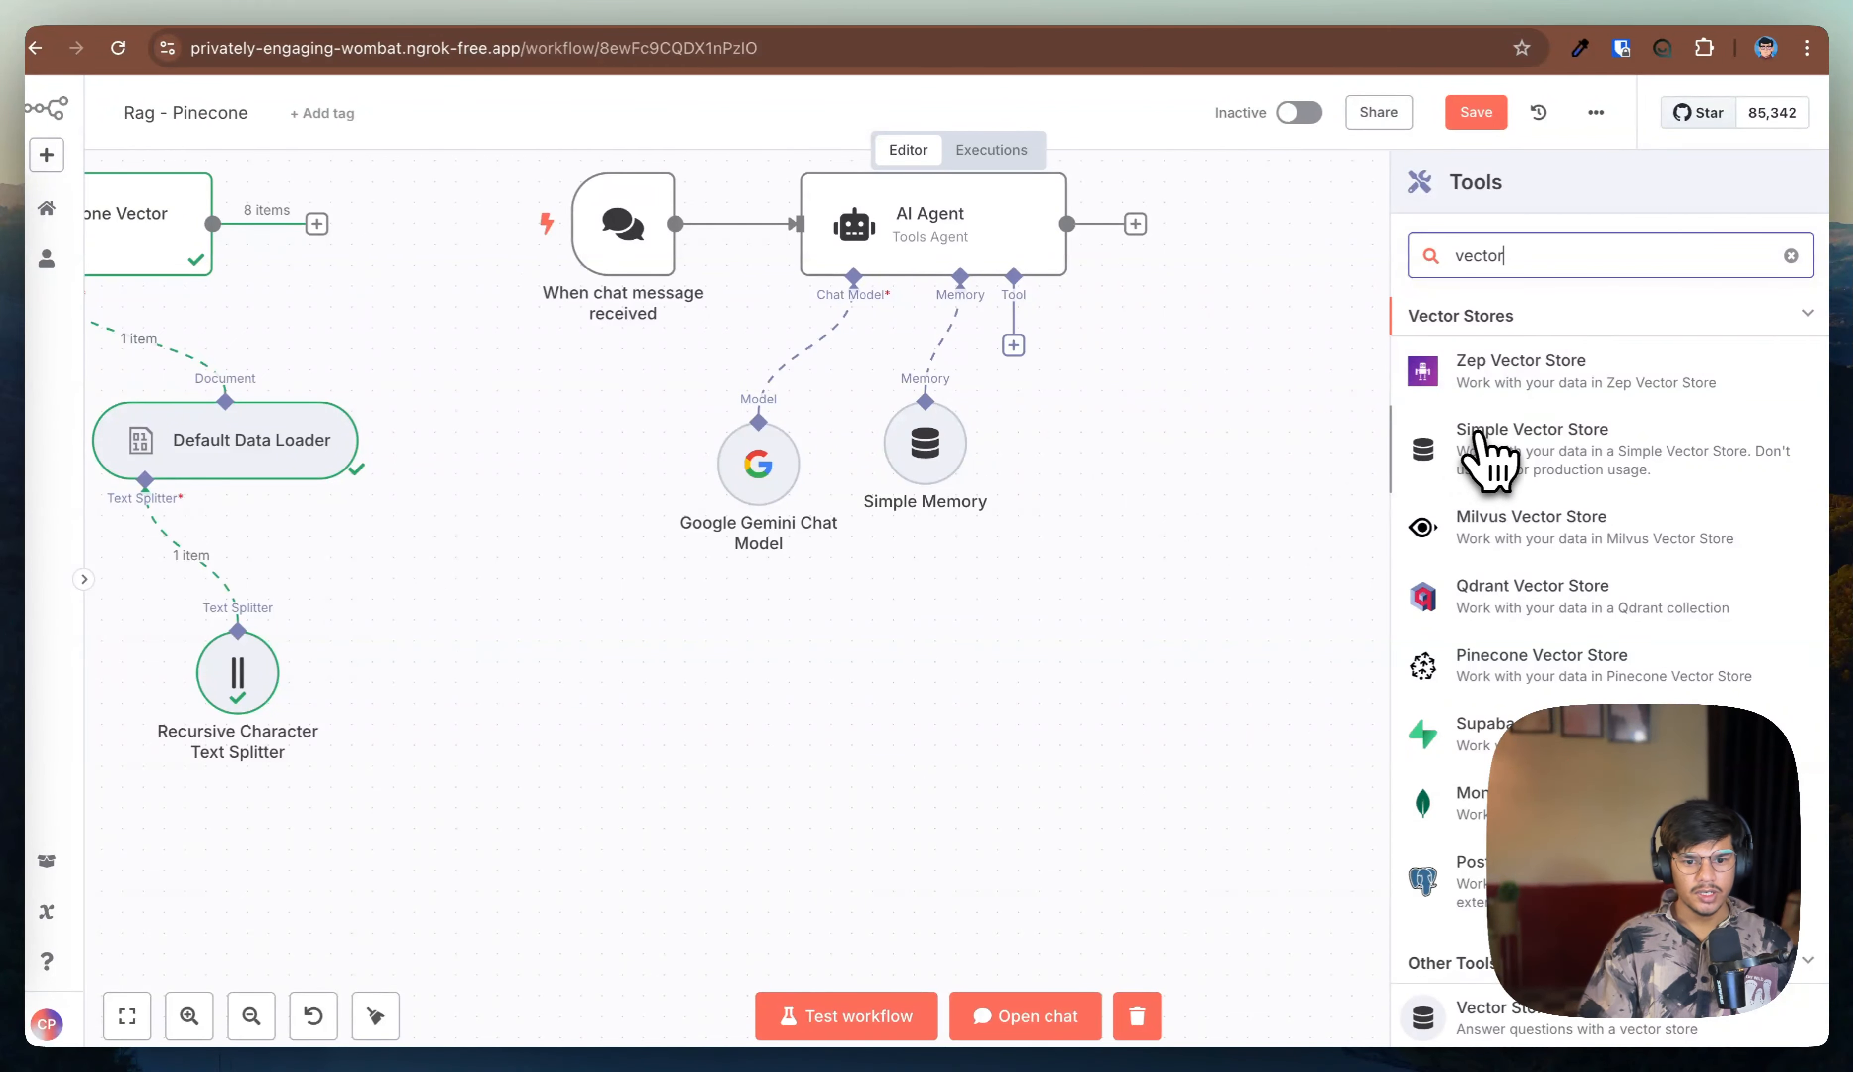
{"action": "scroll", "coordinate": [1518, 696], "scroll_direction": "down", "scroll_amount": 1}
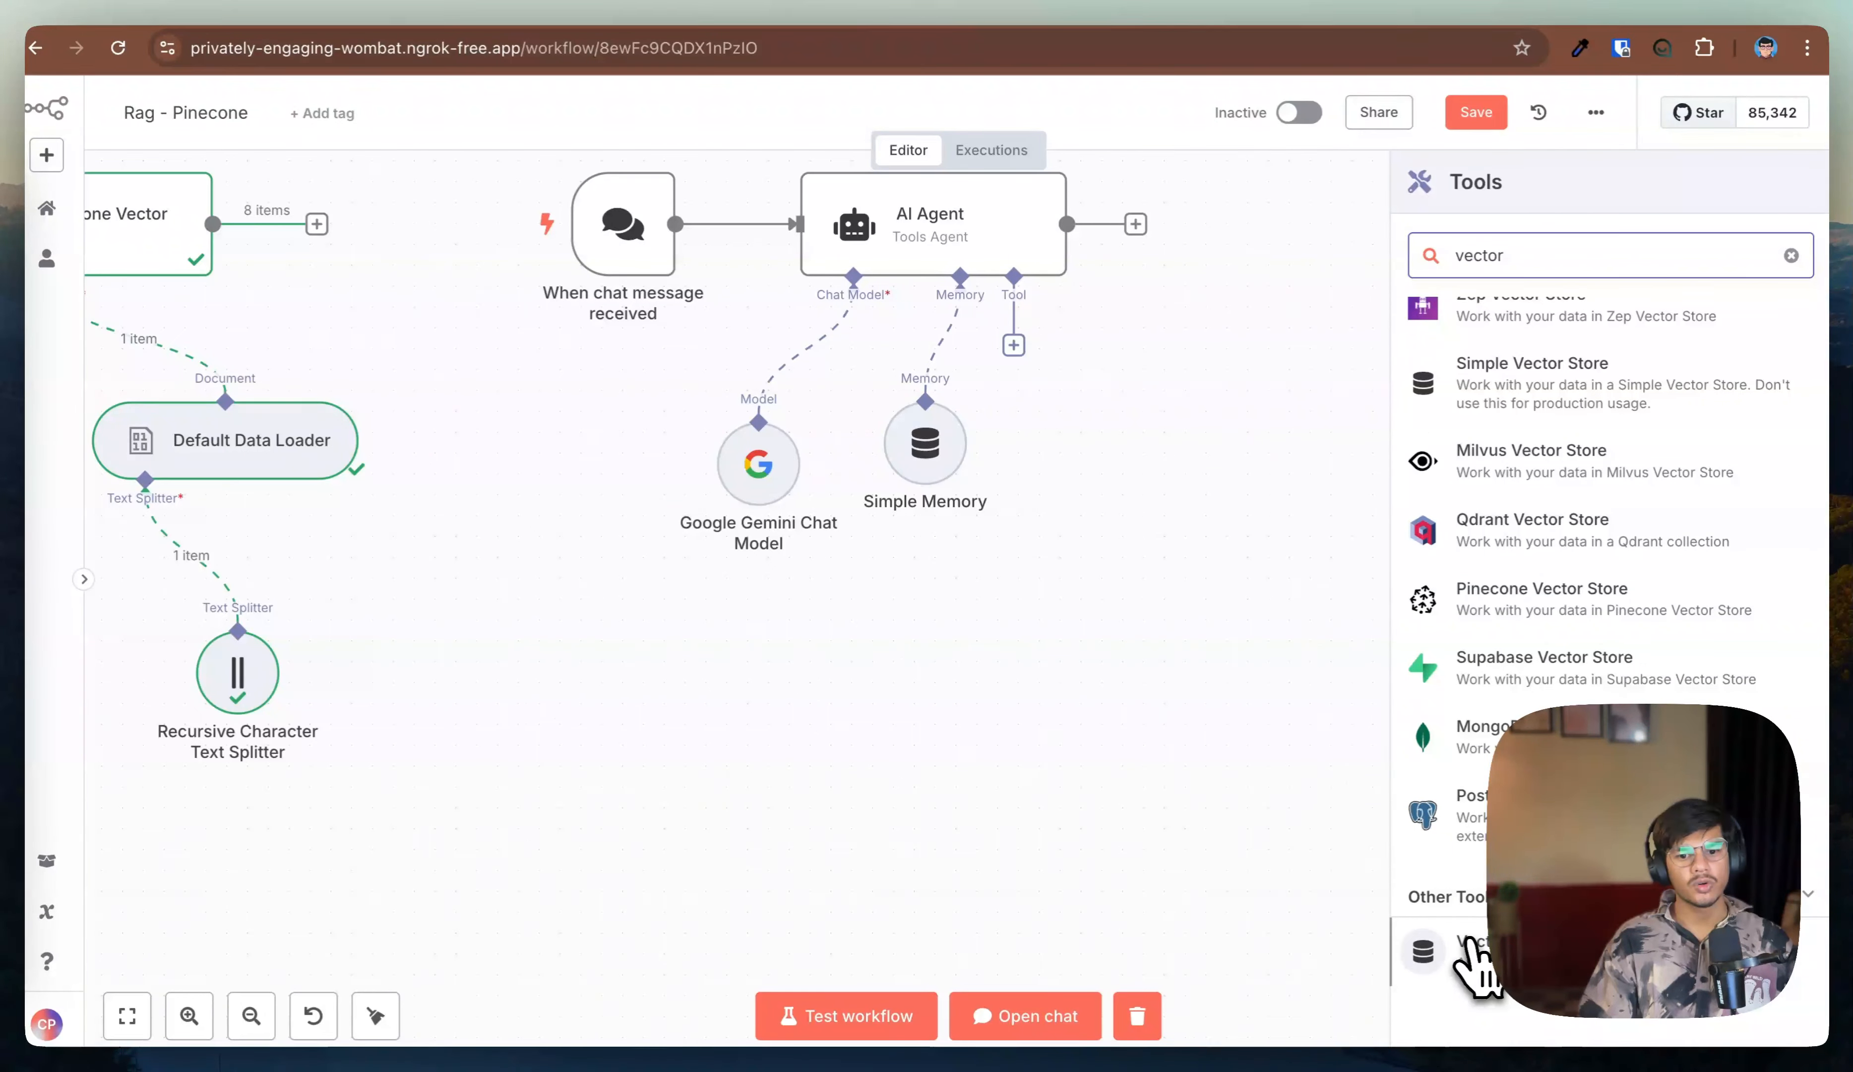
{"action": "left_click", "coordinate": [1471, 950]}
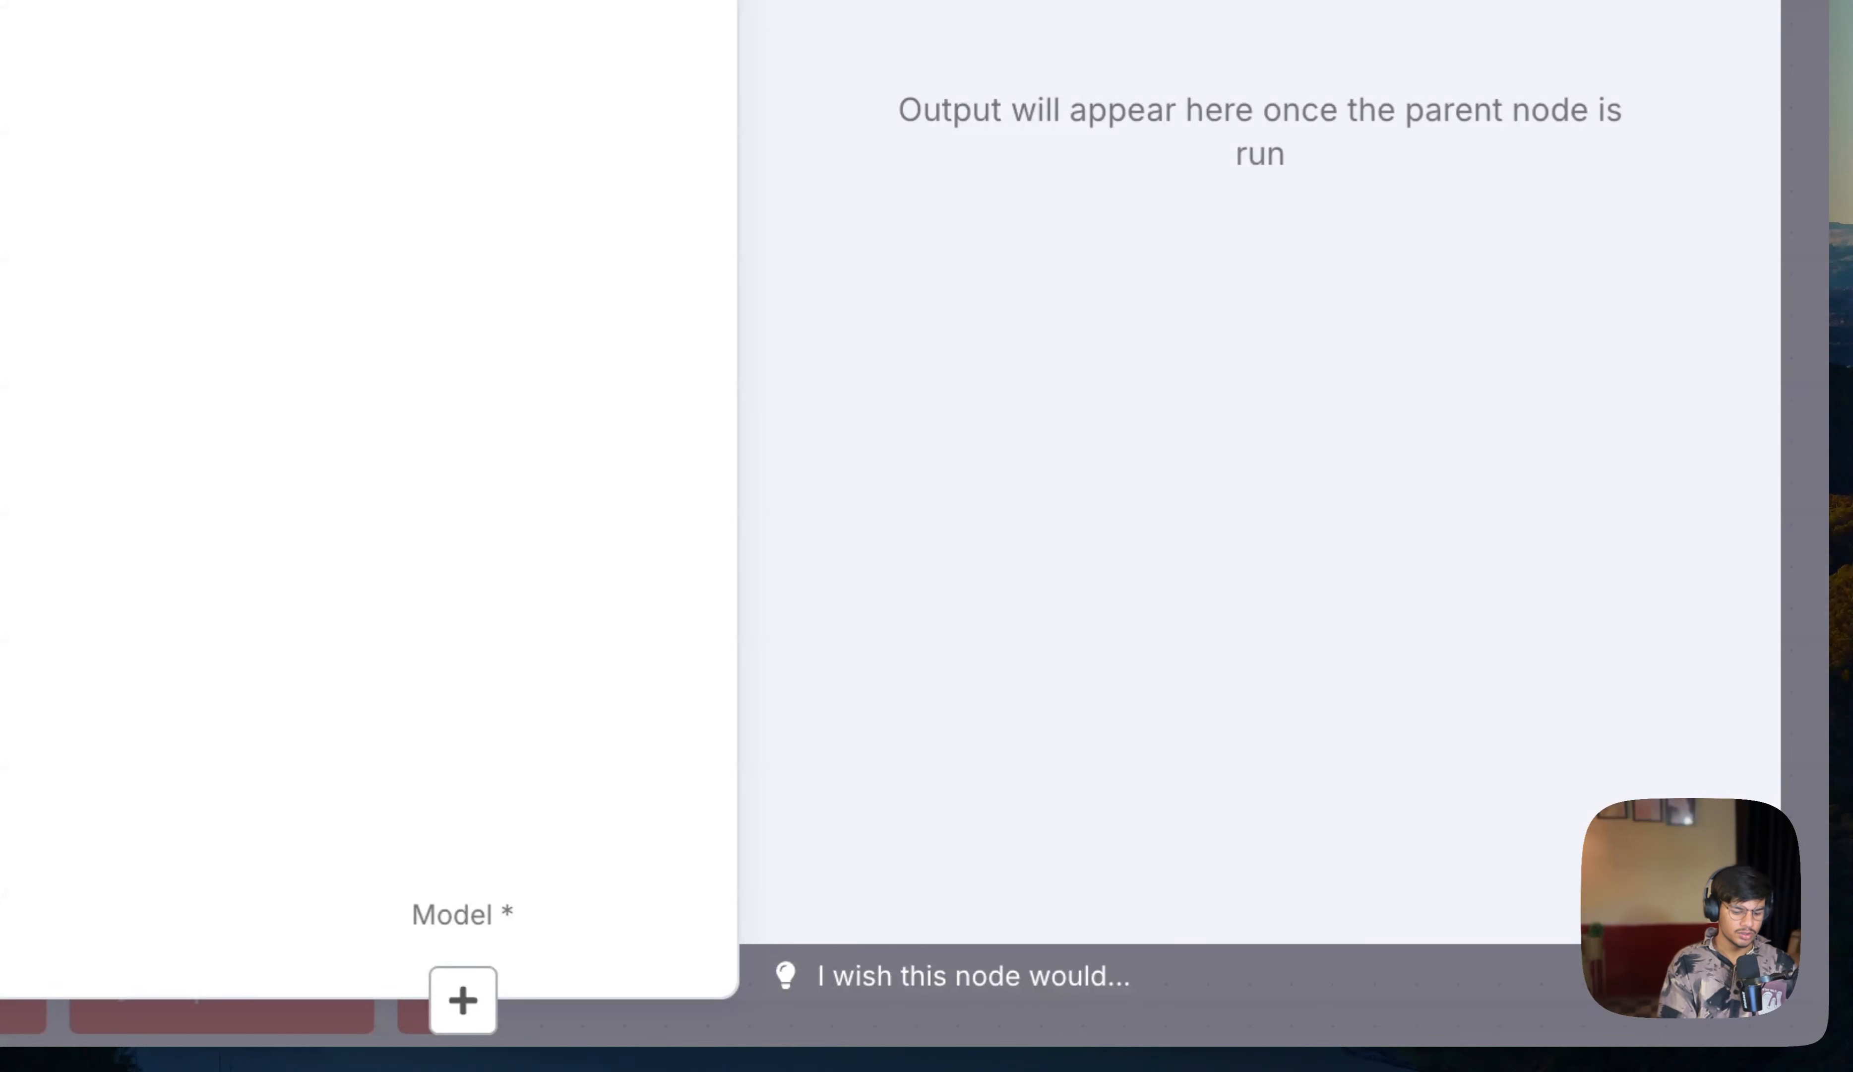
Step: Name the tool's data user_info and describe it as "Use this tool to answer users questions"
{"action": "left_click", "coordinate": [858, 263]}
{"action": "type", "text": "user_i"}
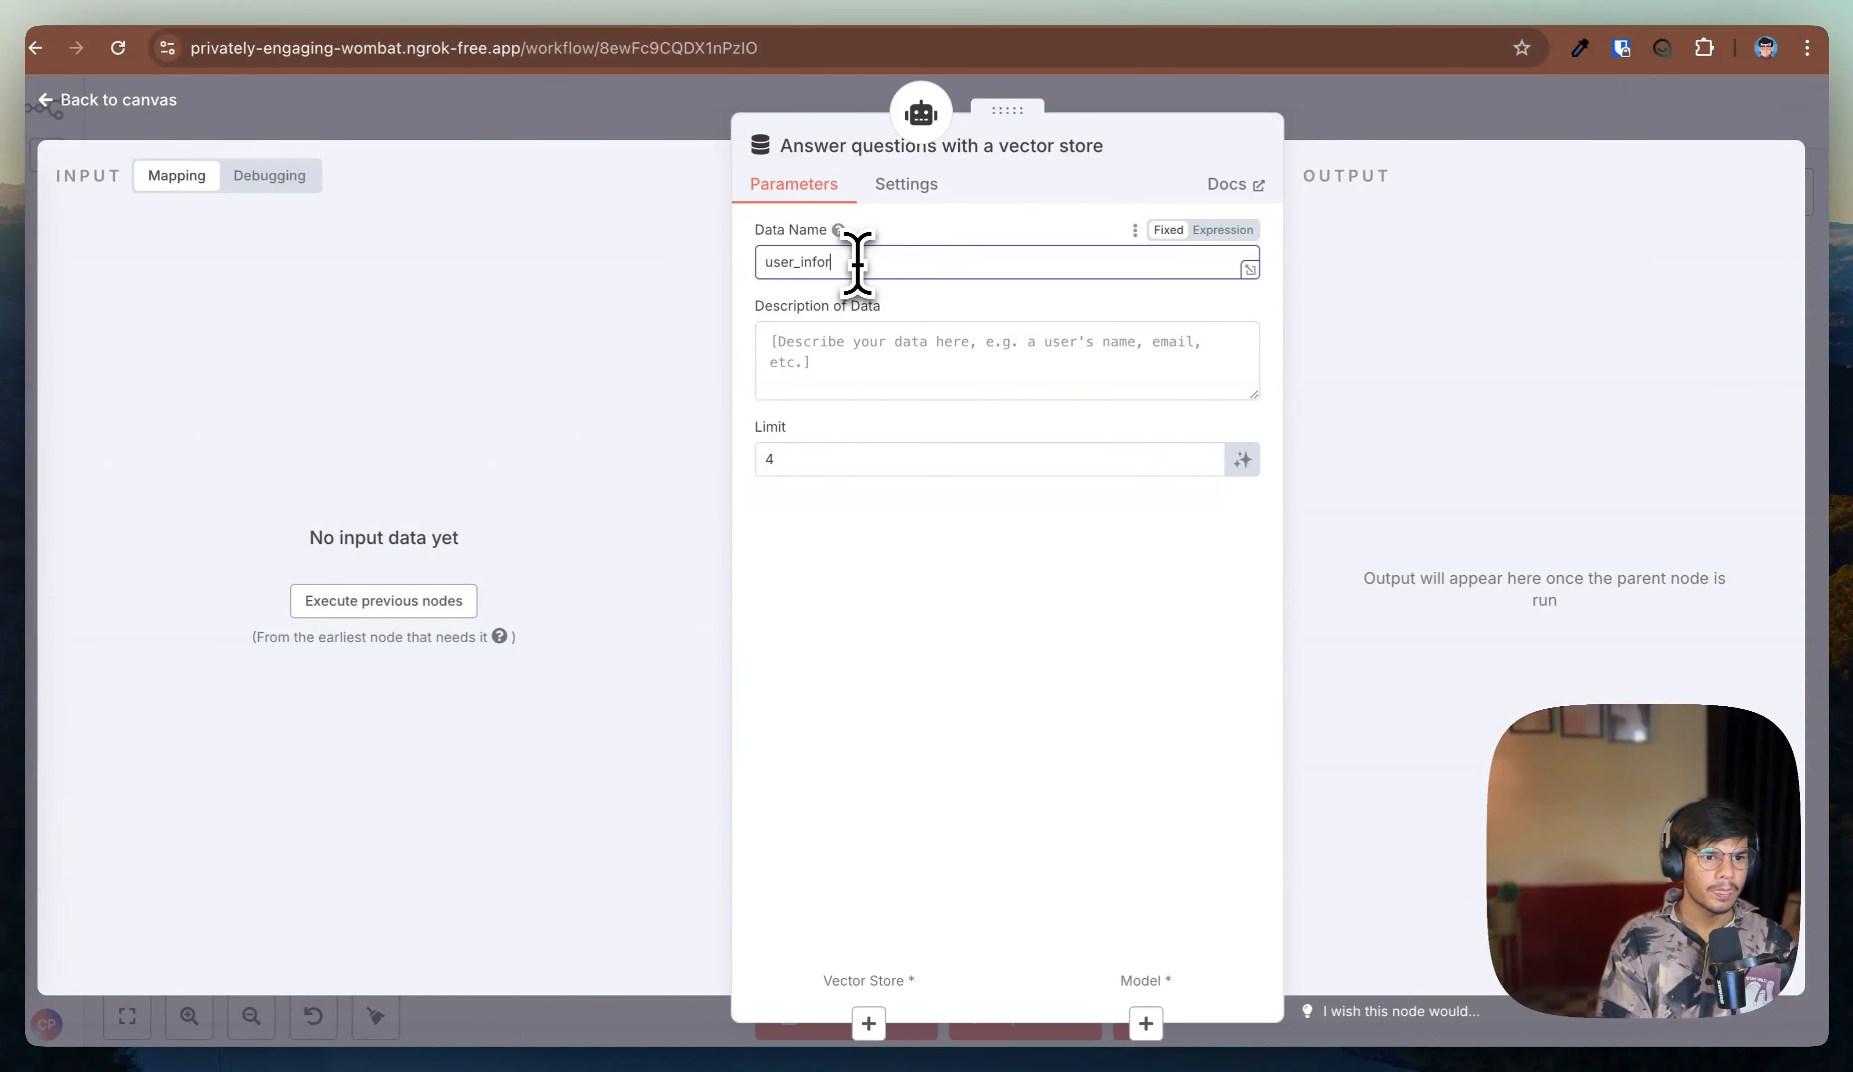
{"action": "type", "text": "nfor"}
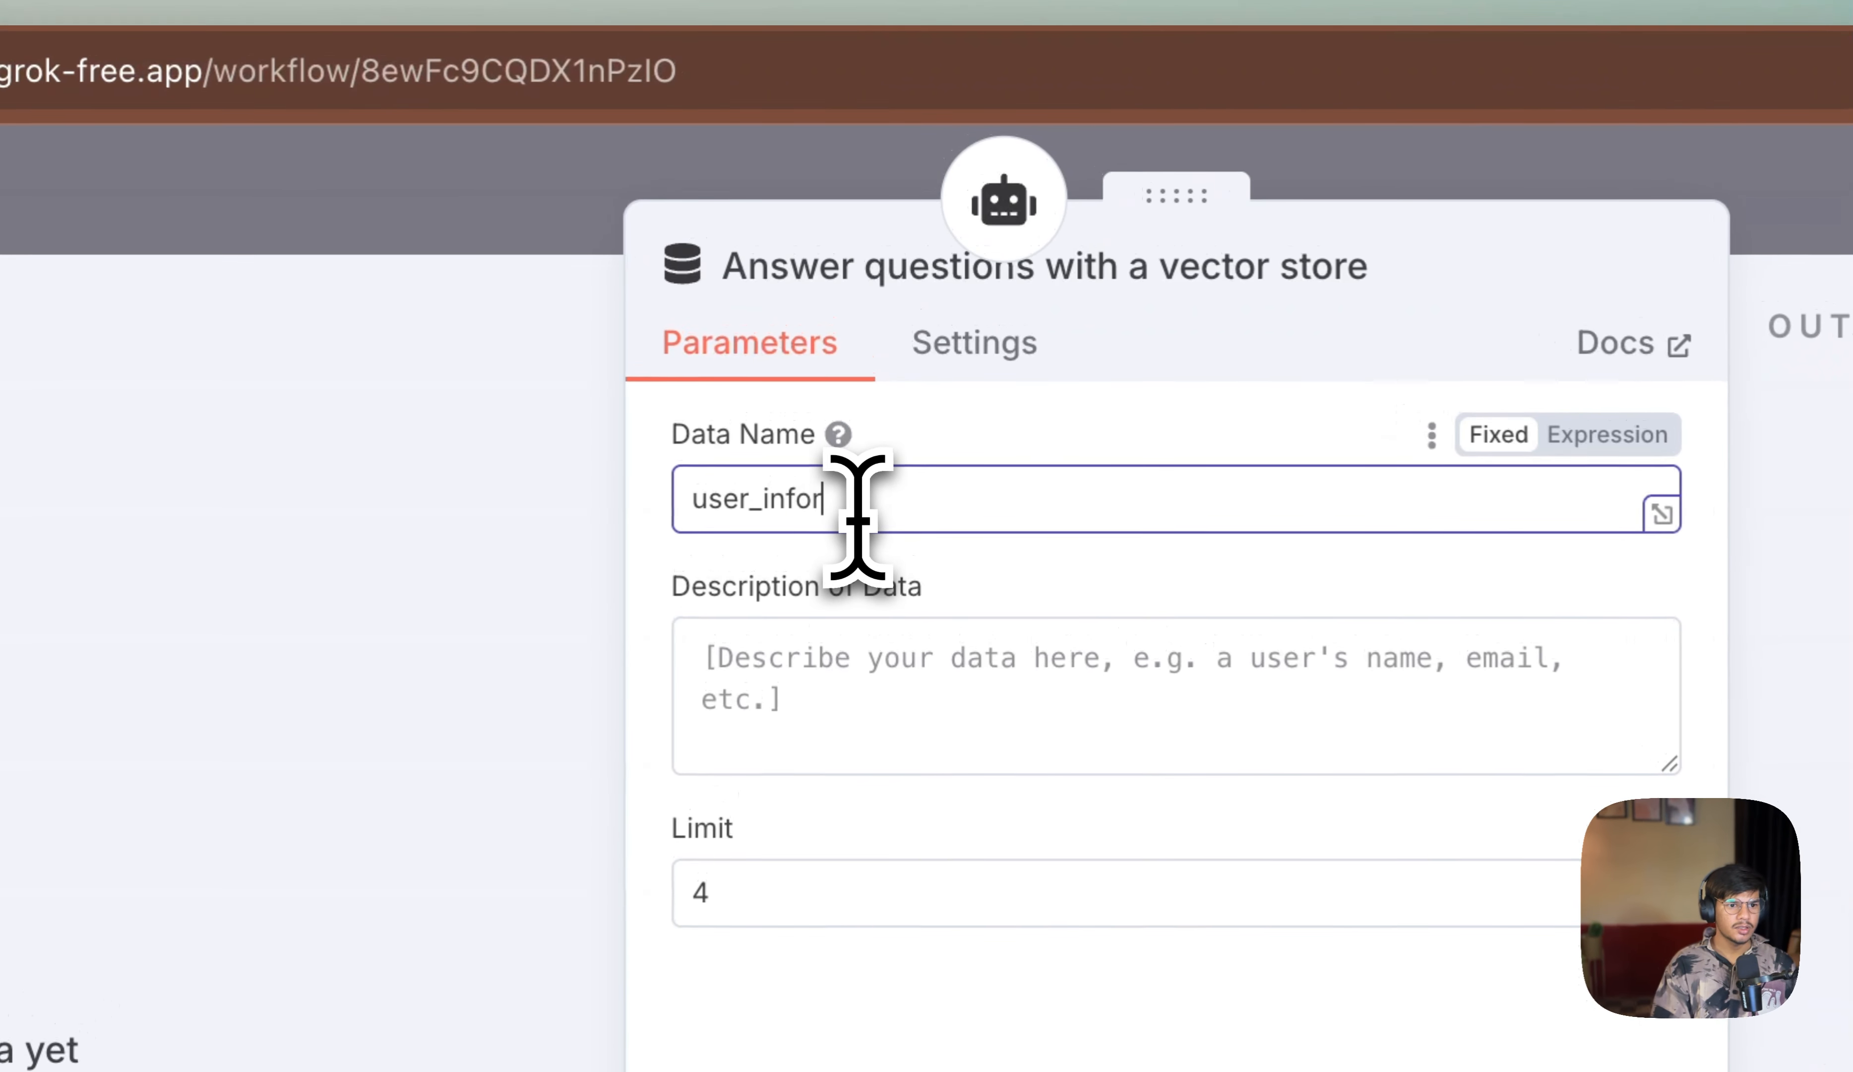
{"action": "key", "text": "BackSpace"}
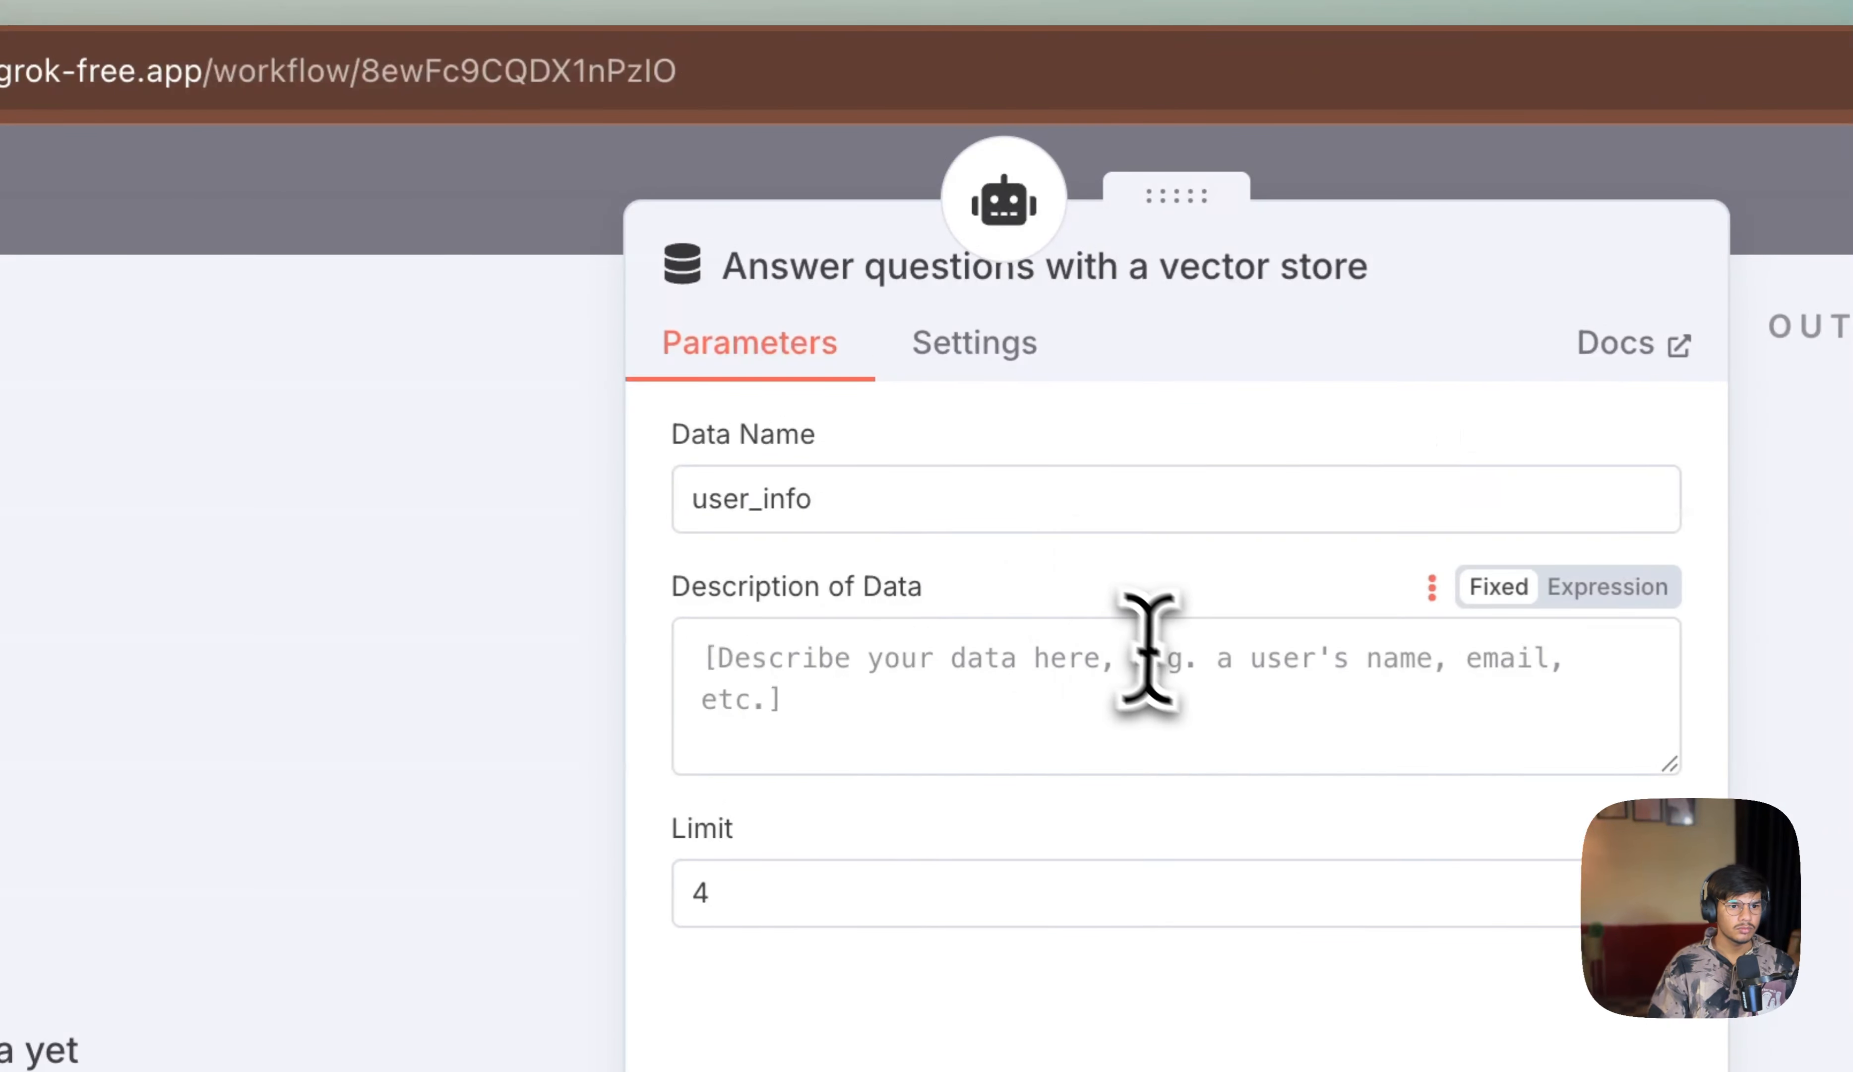
{"action": "left_click", "coordinate": [1186, 676]}
{"action": "type", "text": "Use this t"}
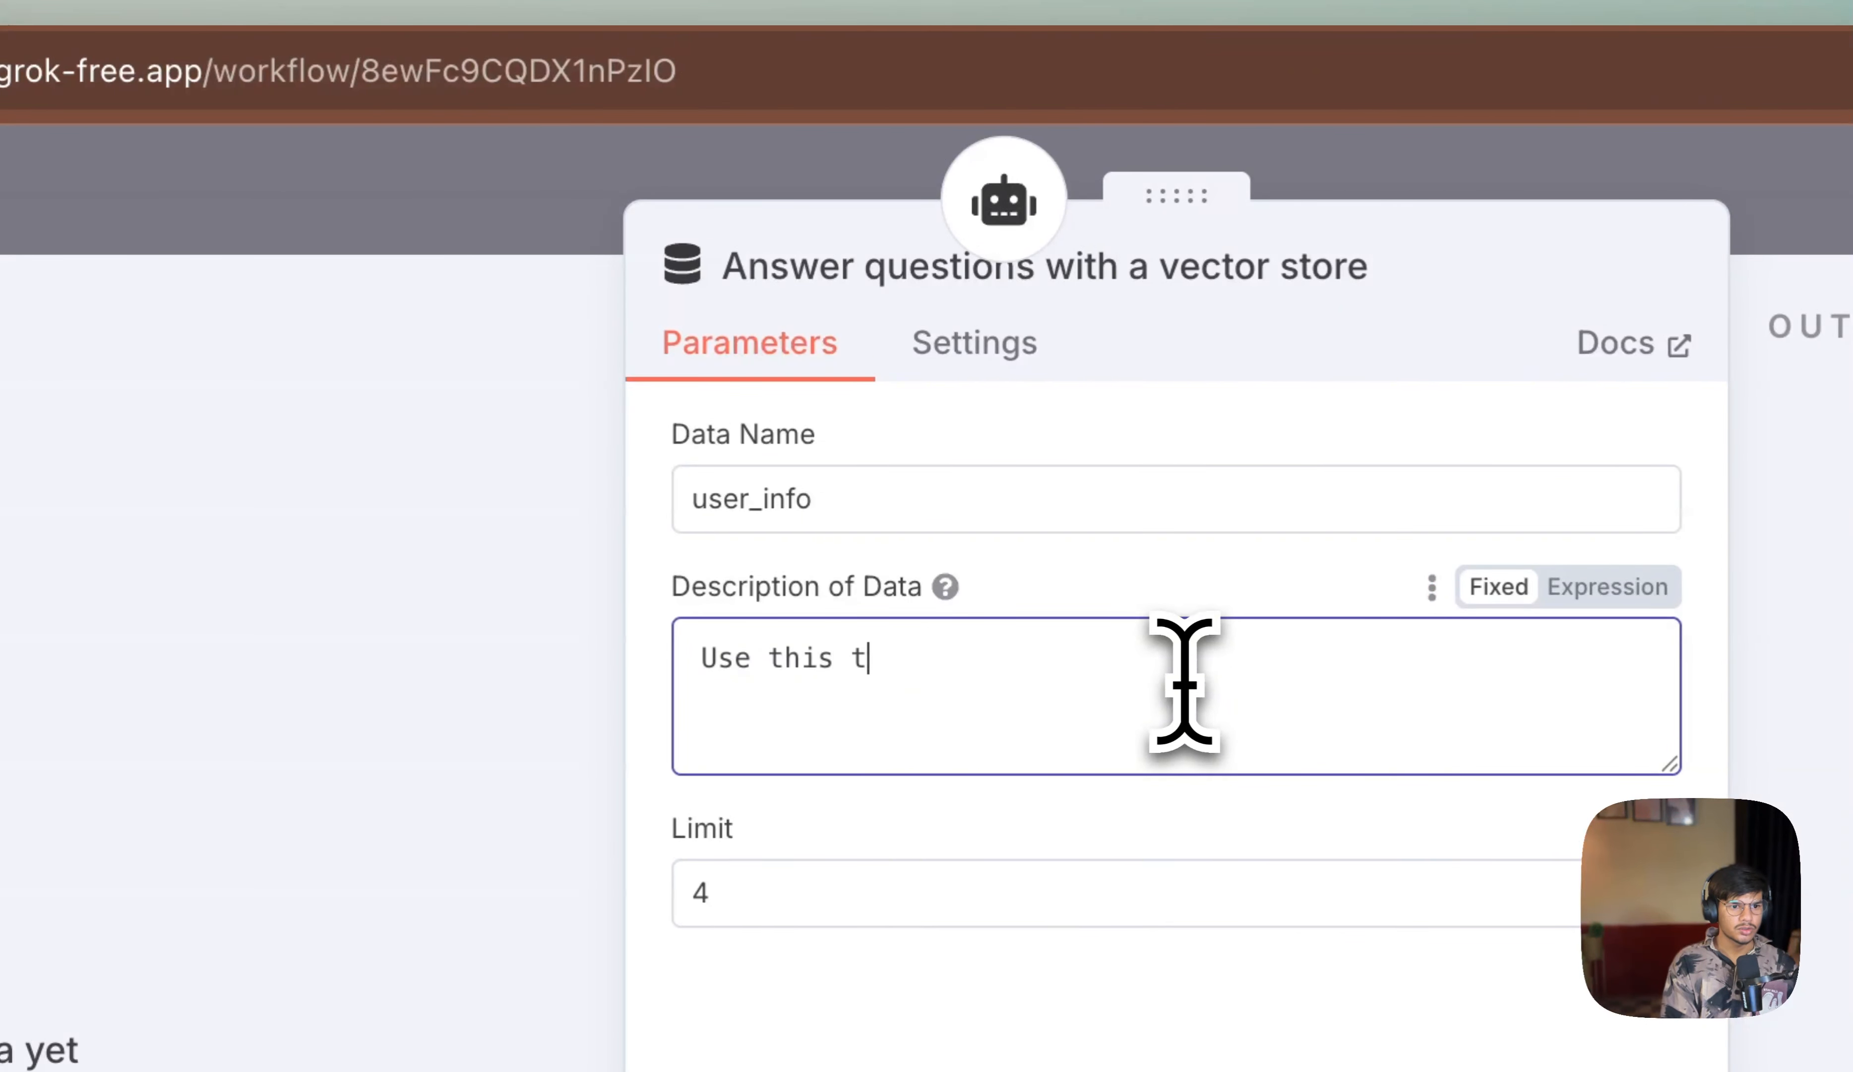
{"action": "type", "text": "ool to answer users questions"}
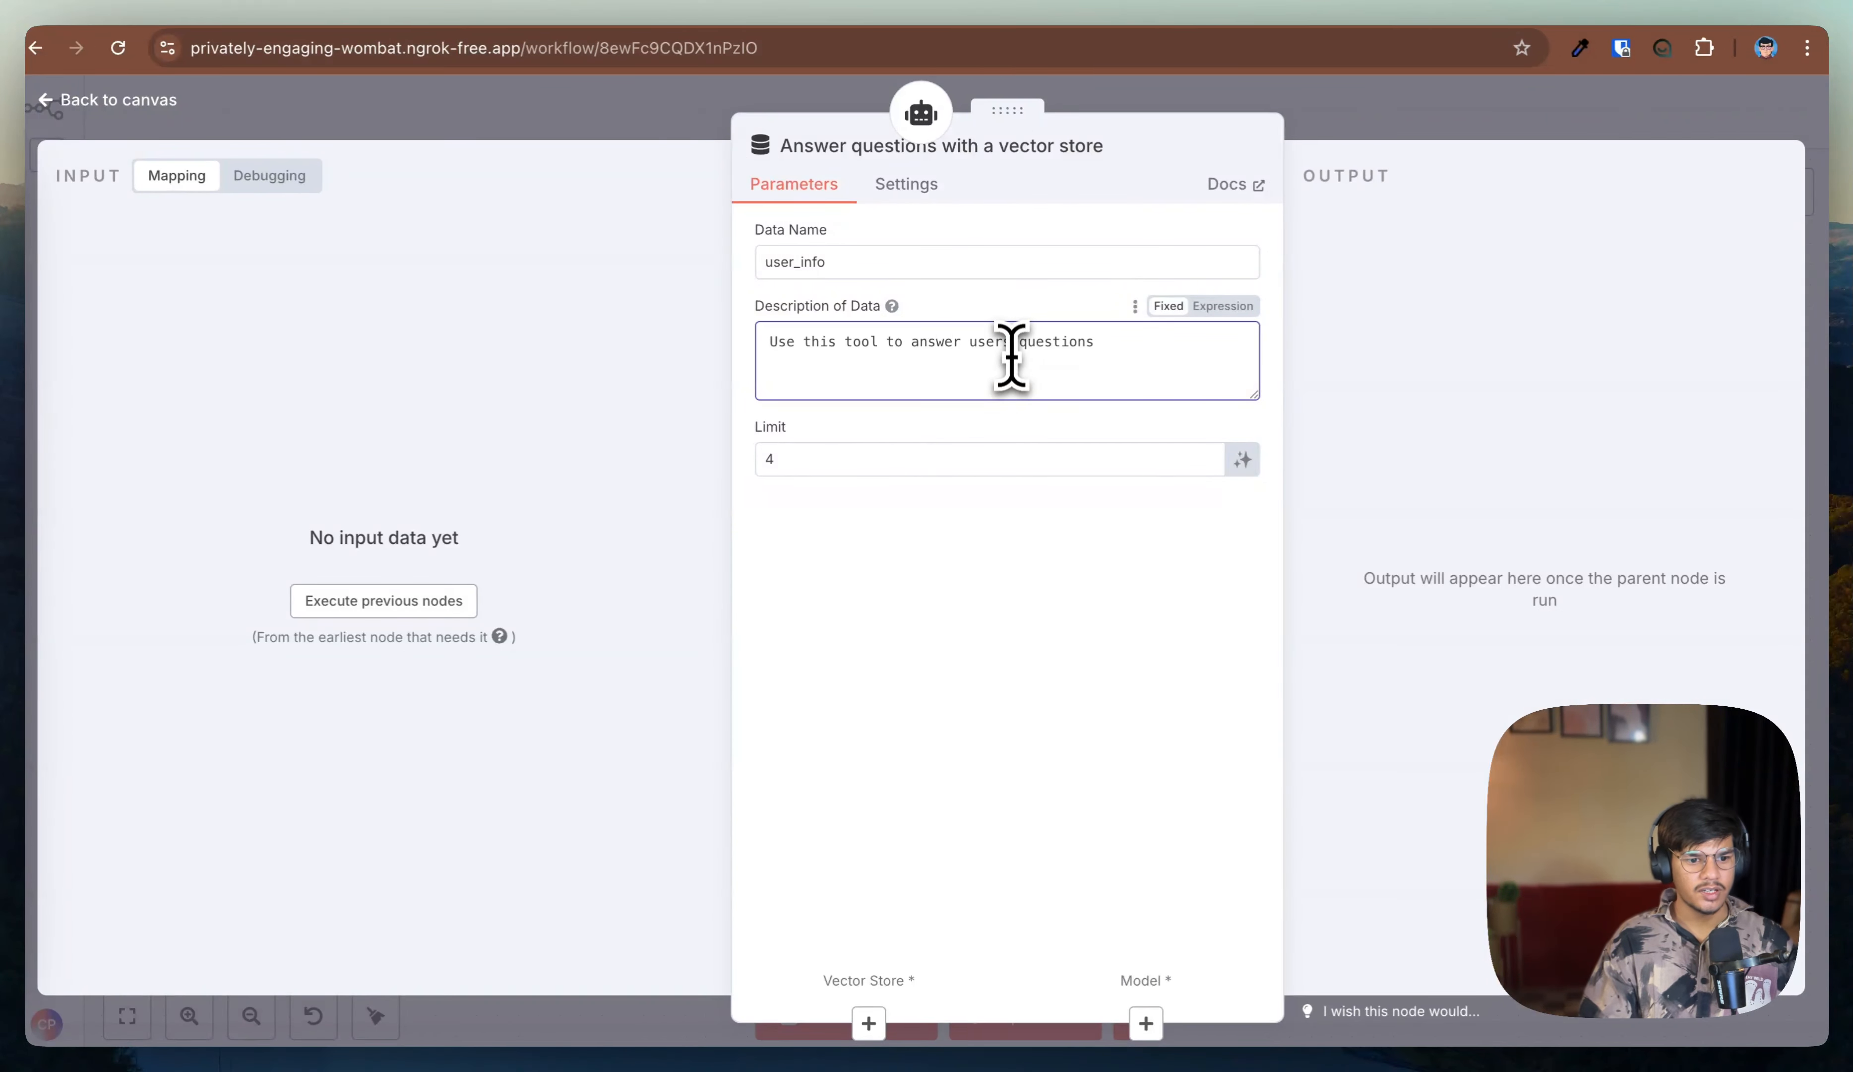
Step: Connect a Pinecone Vector Store to the tool's vector store input, using the default index
{"action": "left_click", "coordinate": [870, 1027]}
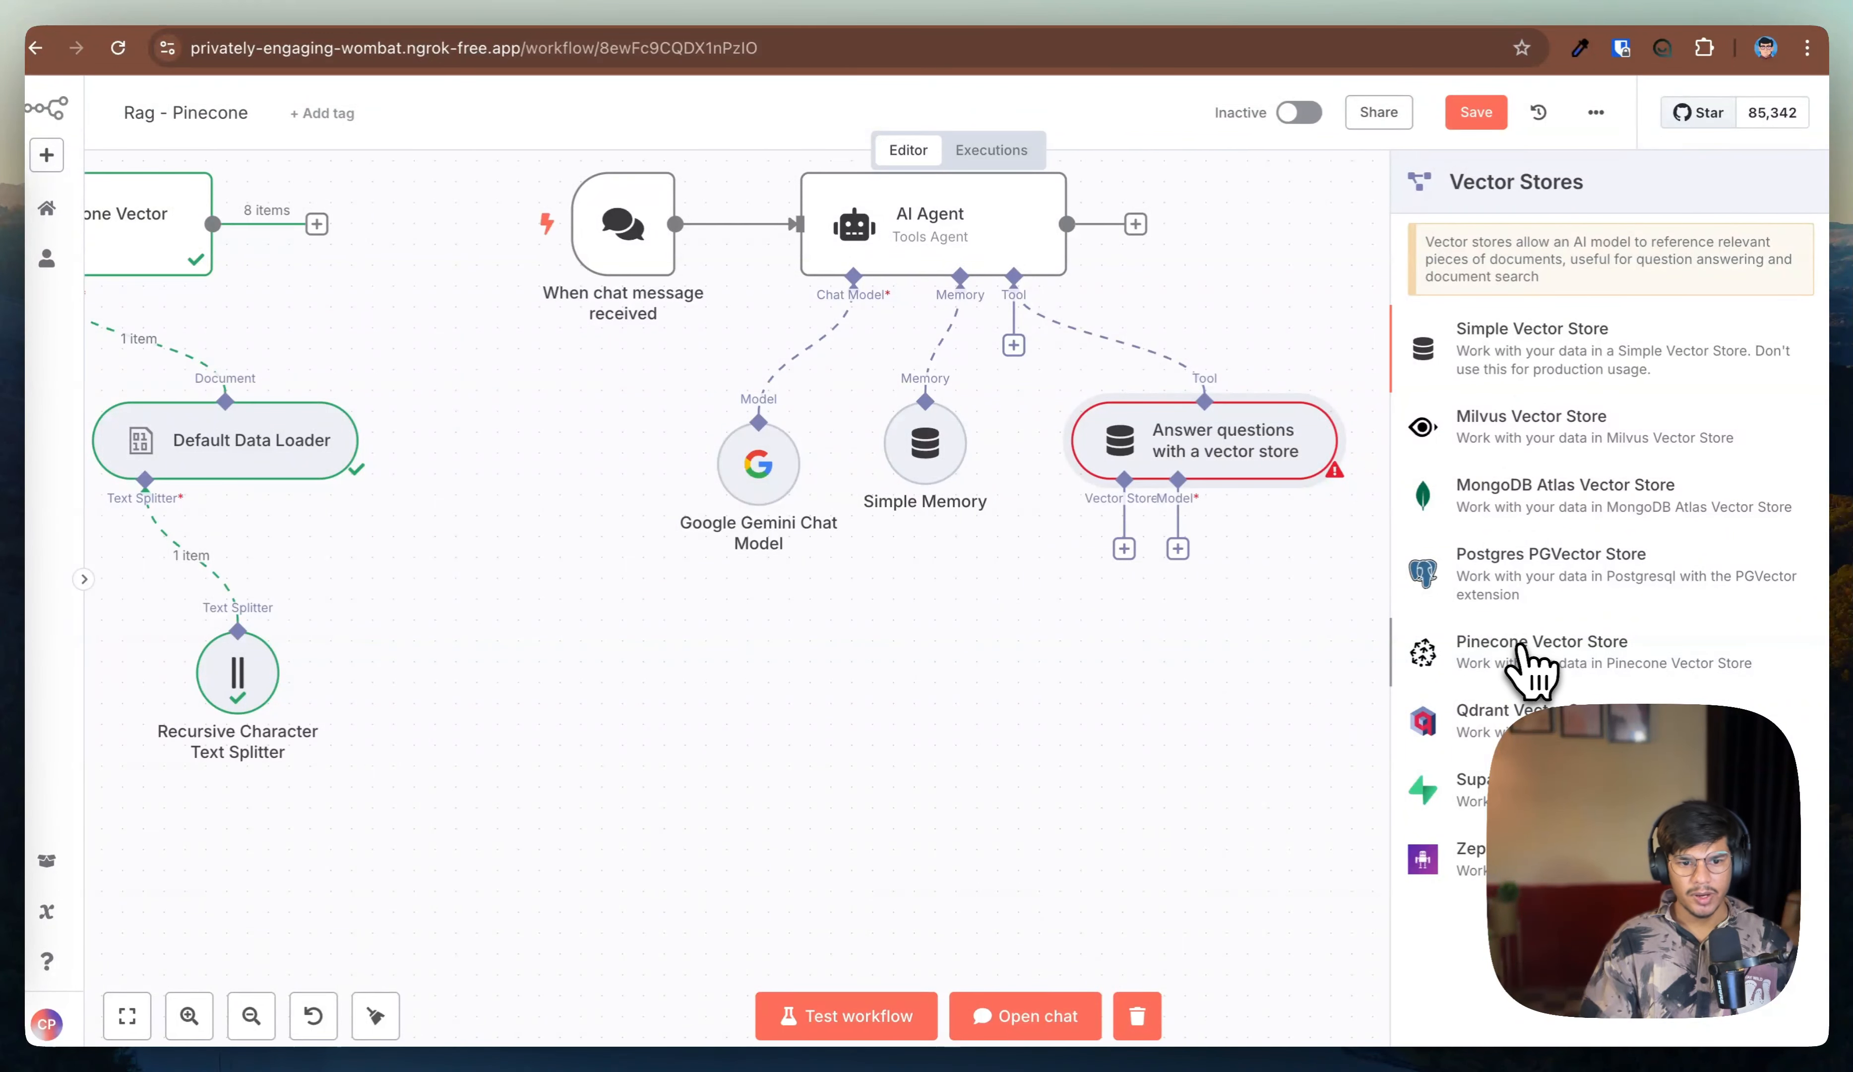
{"action": "left_click", "coordinate": [1526, 648]}
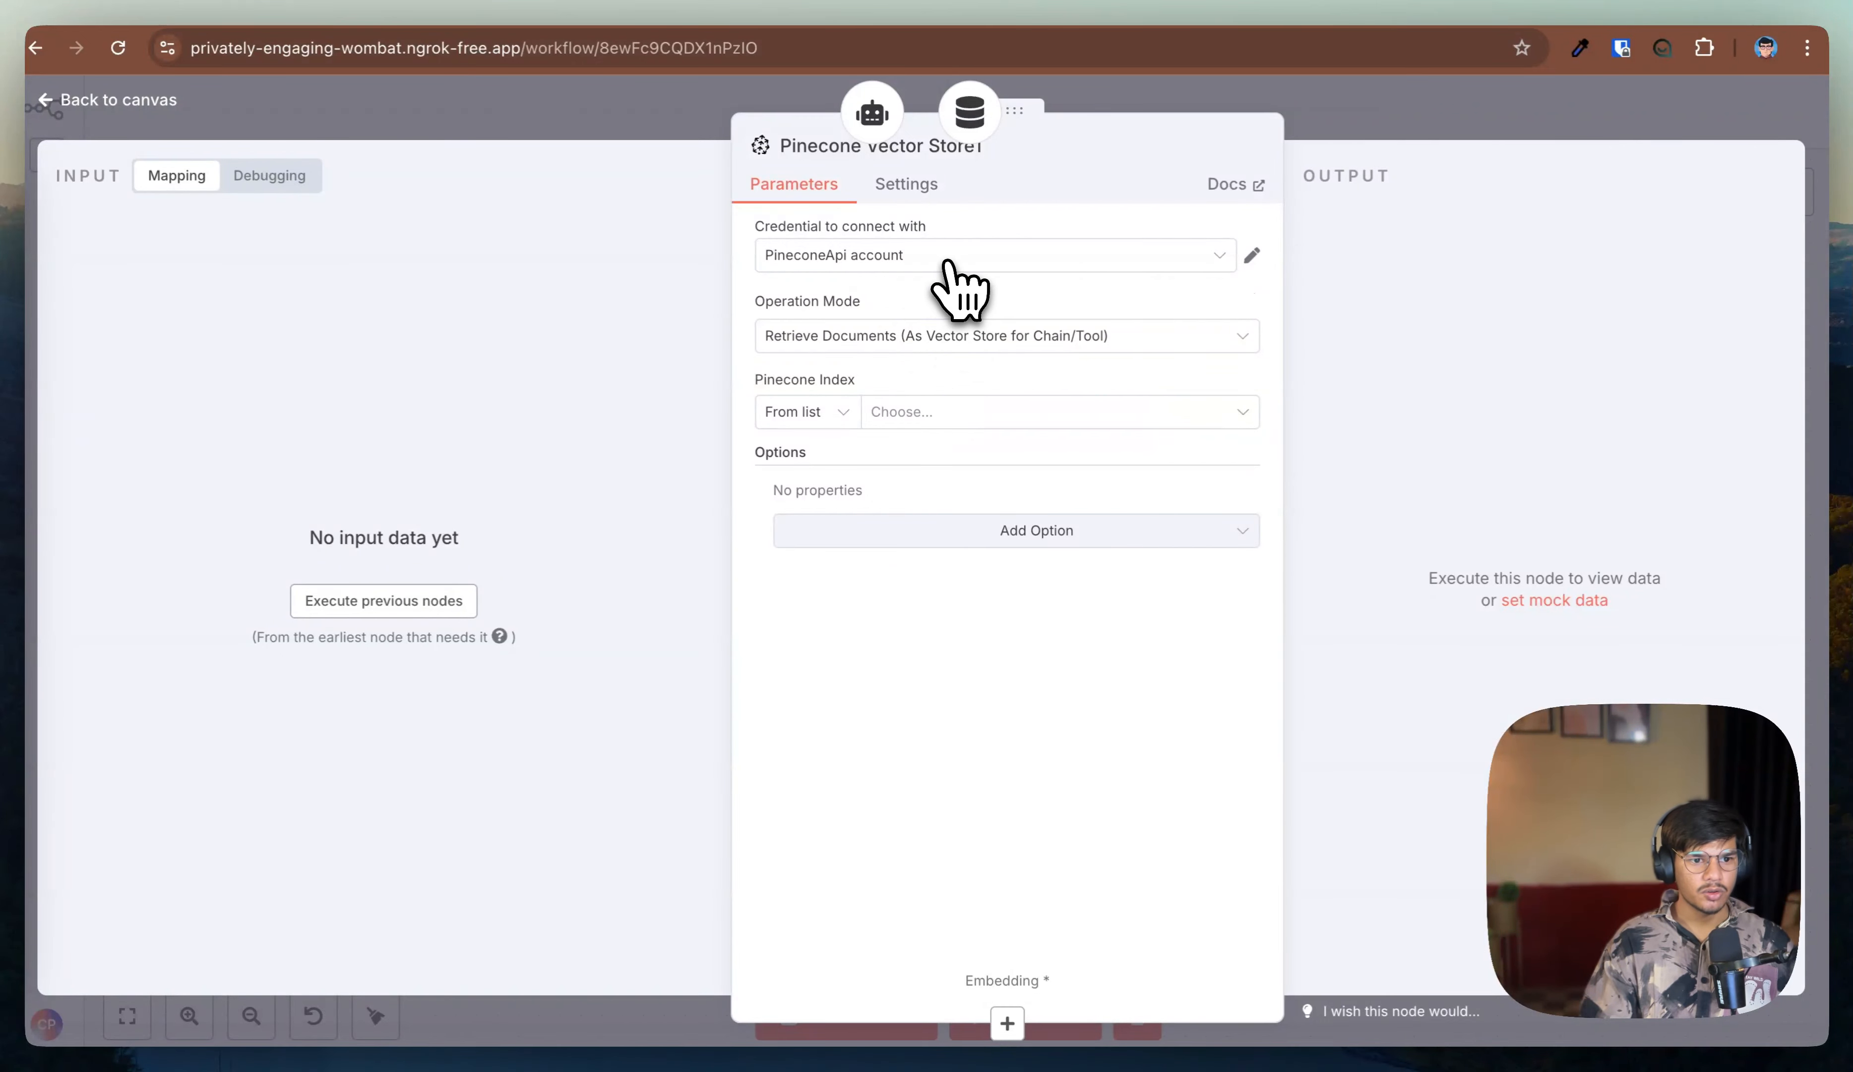
{"action": "left_click", "coordinate": [899, 423]}
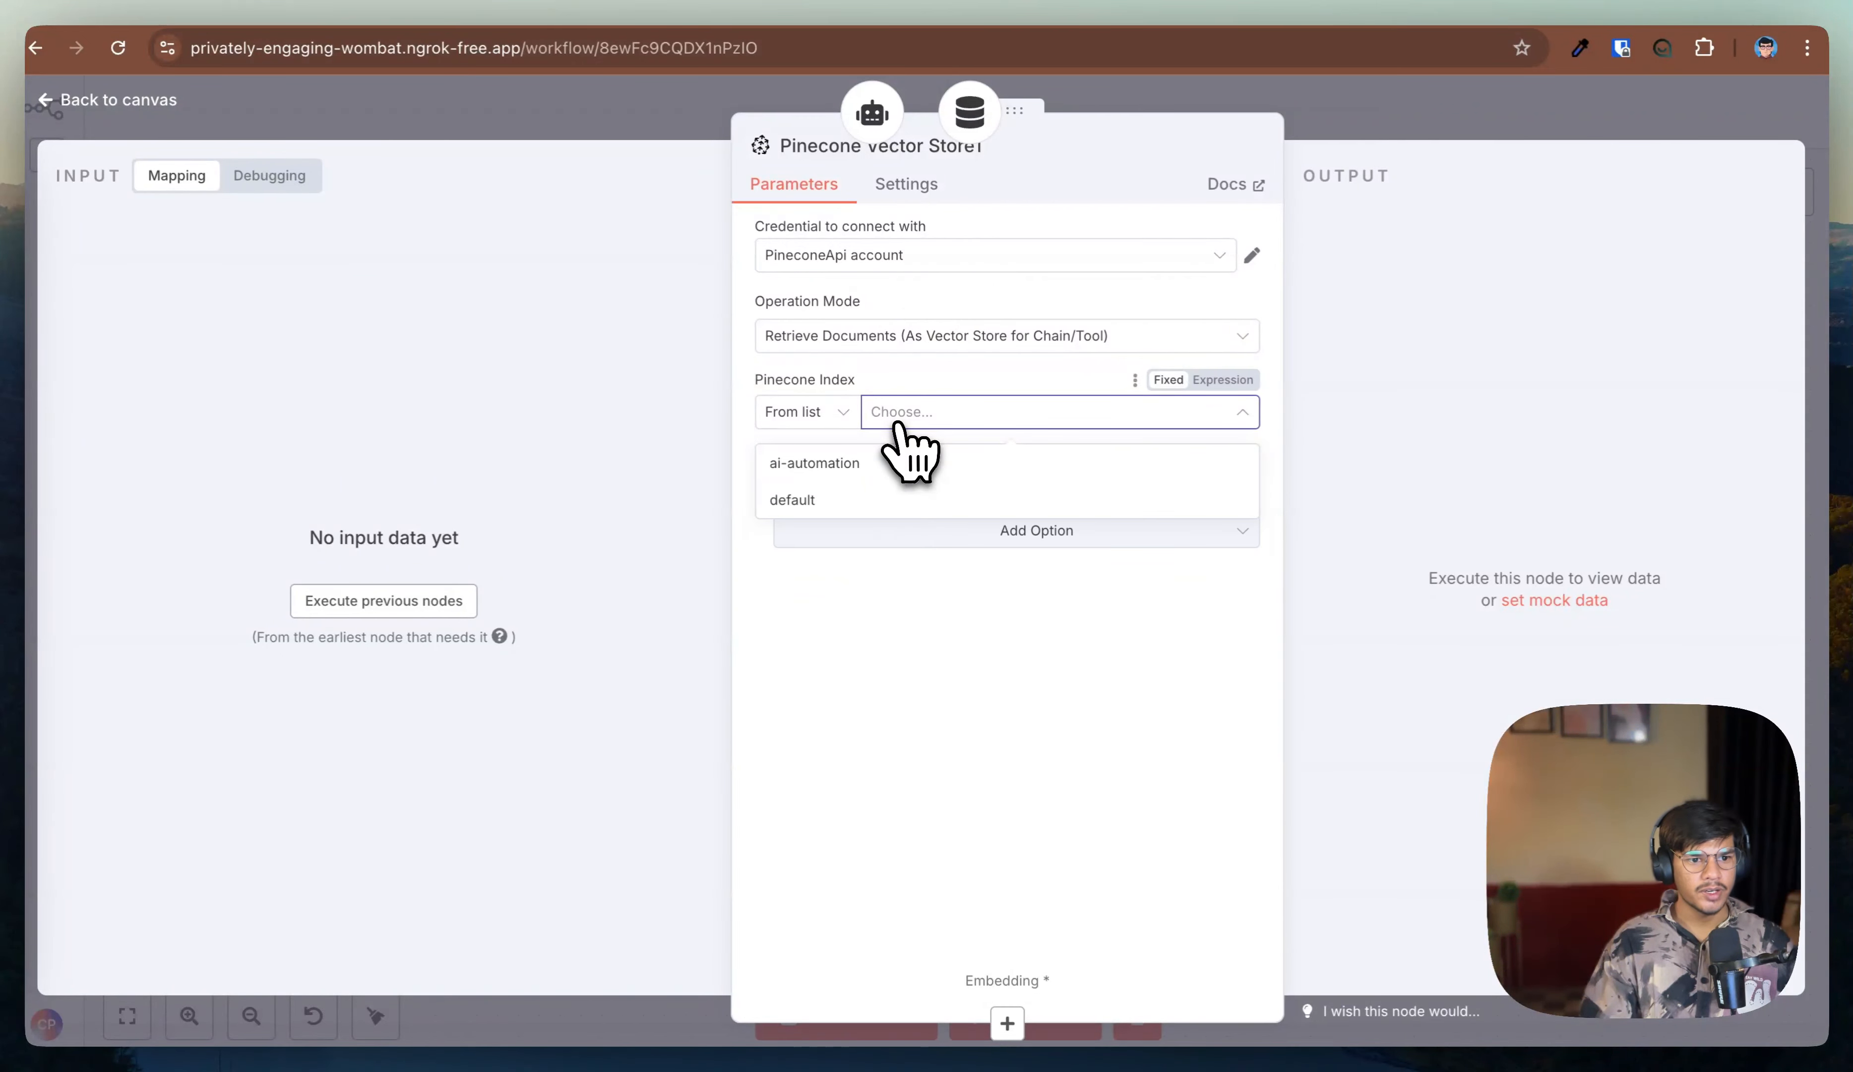
{"action": "left_click", "coordinate": [882, 500]}
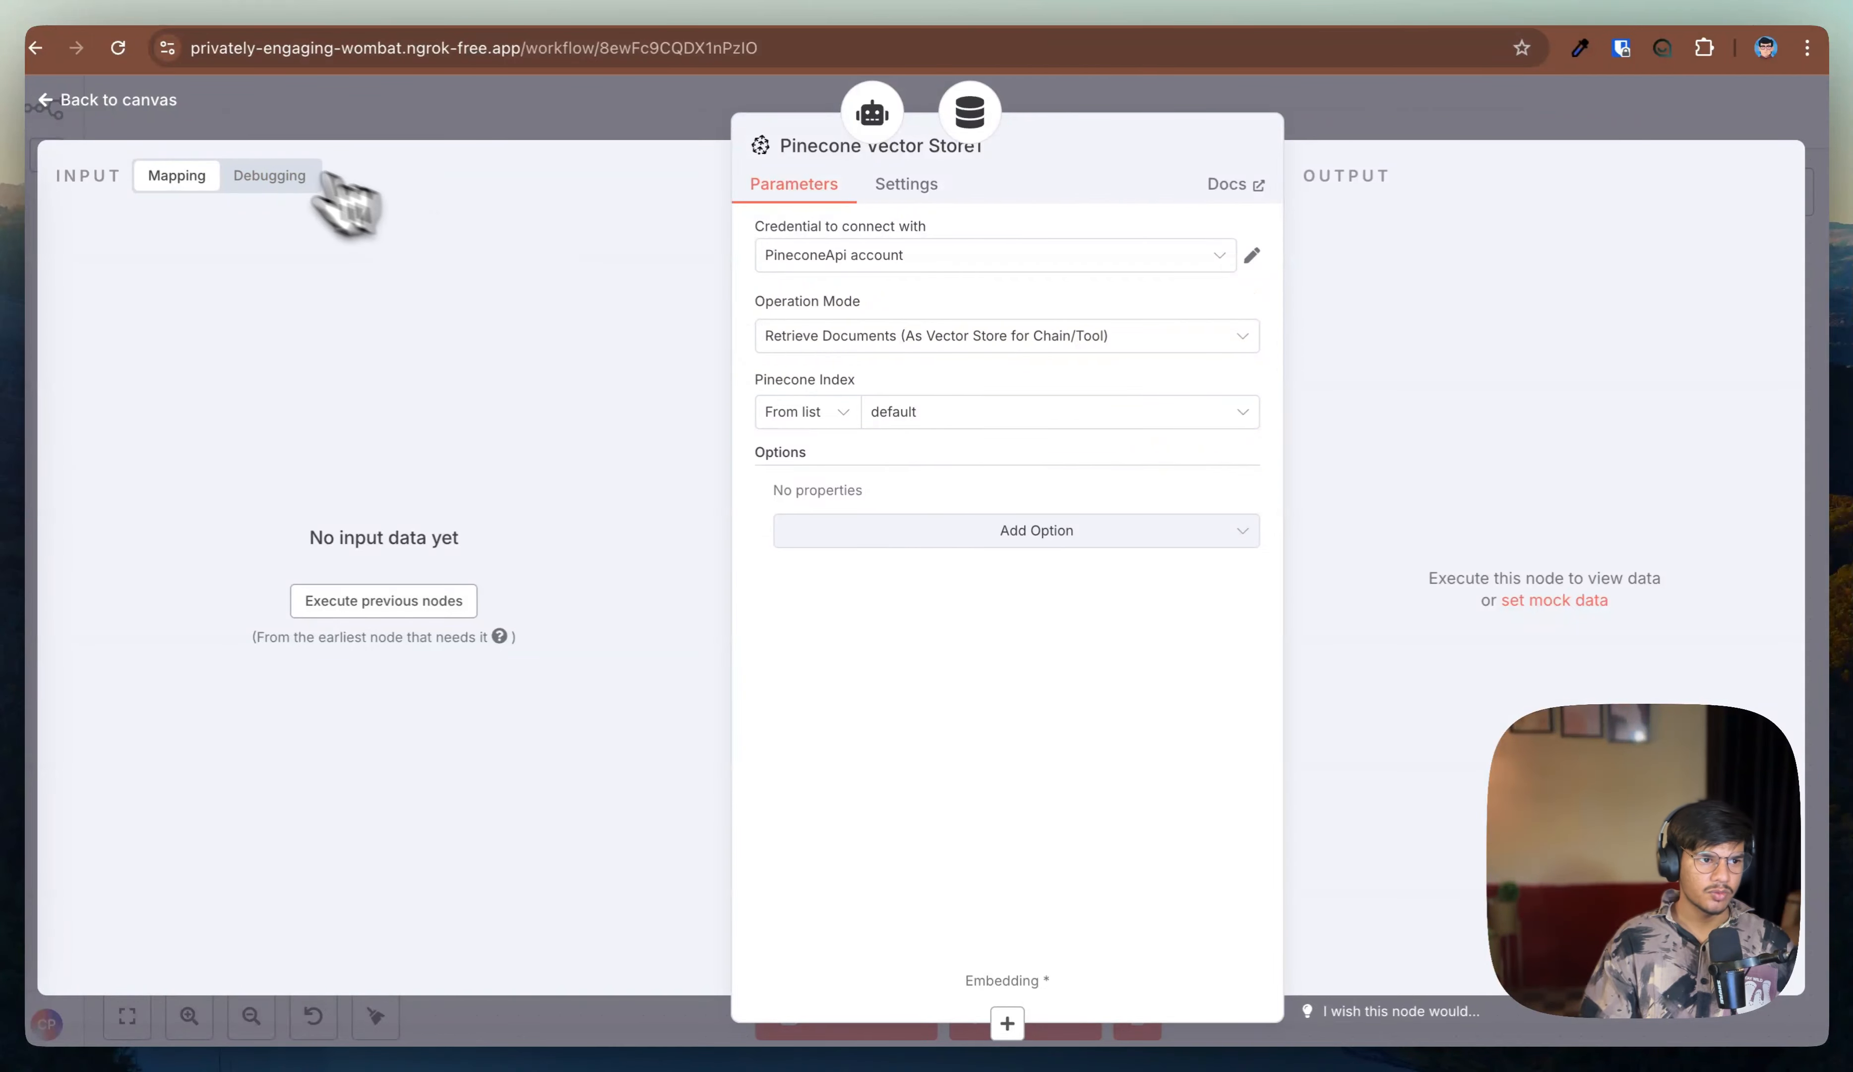
{"action": "left_click", "coordinate": [145, 110]}
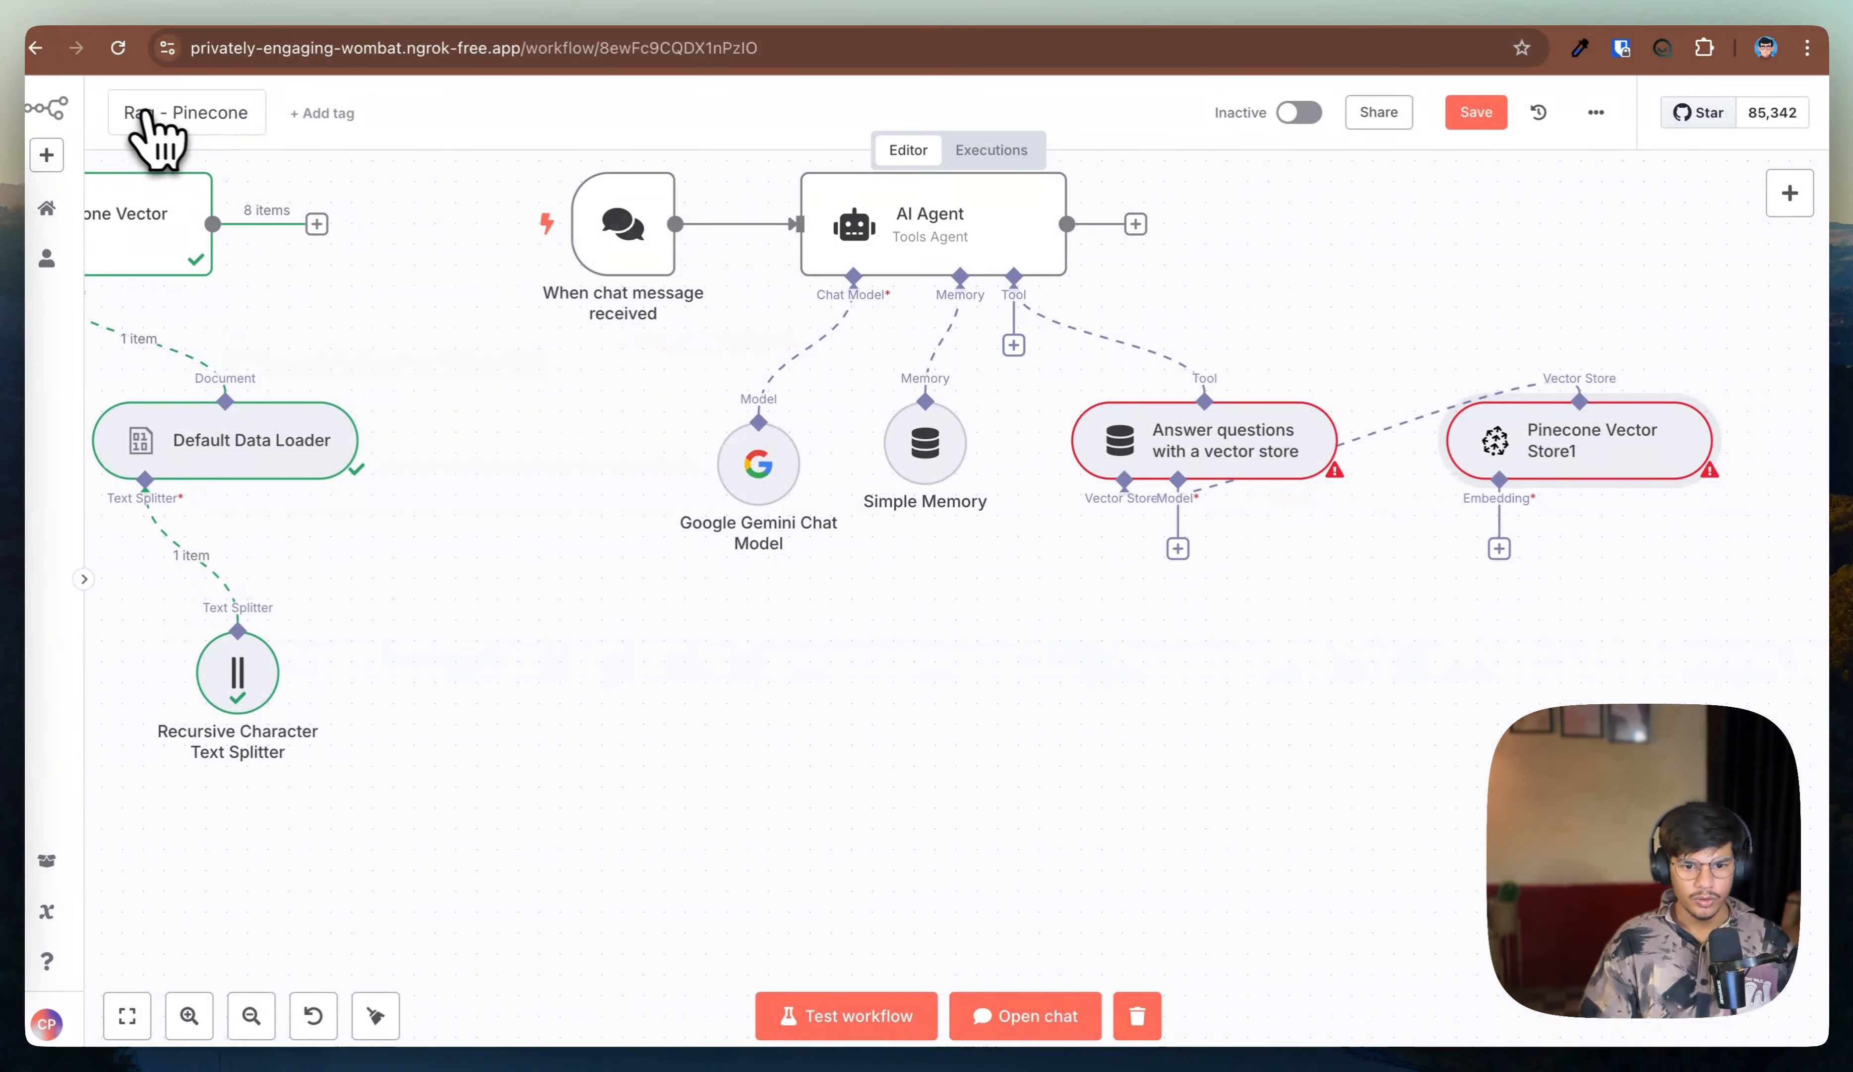
Step: Move the new Pinecone Vector Store node below the tool and attach an Embeddings OpenAI node with text-embedding-3-small
{"action": "left_click_drag", "start_coordinate": [1523, 486], "coordinate": [875, 677]}
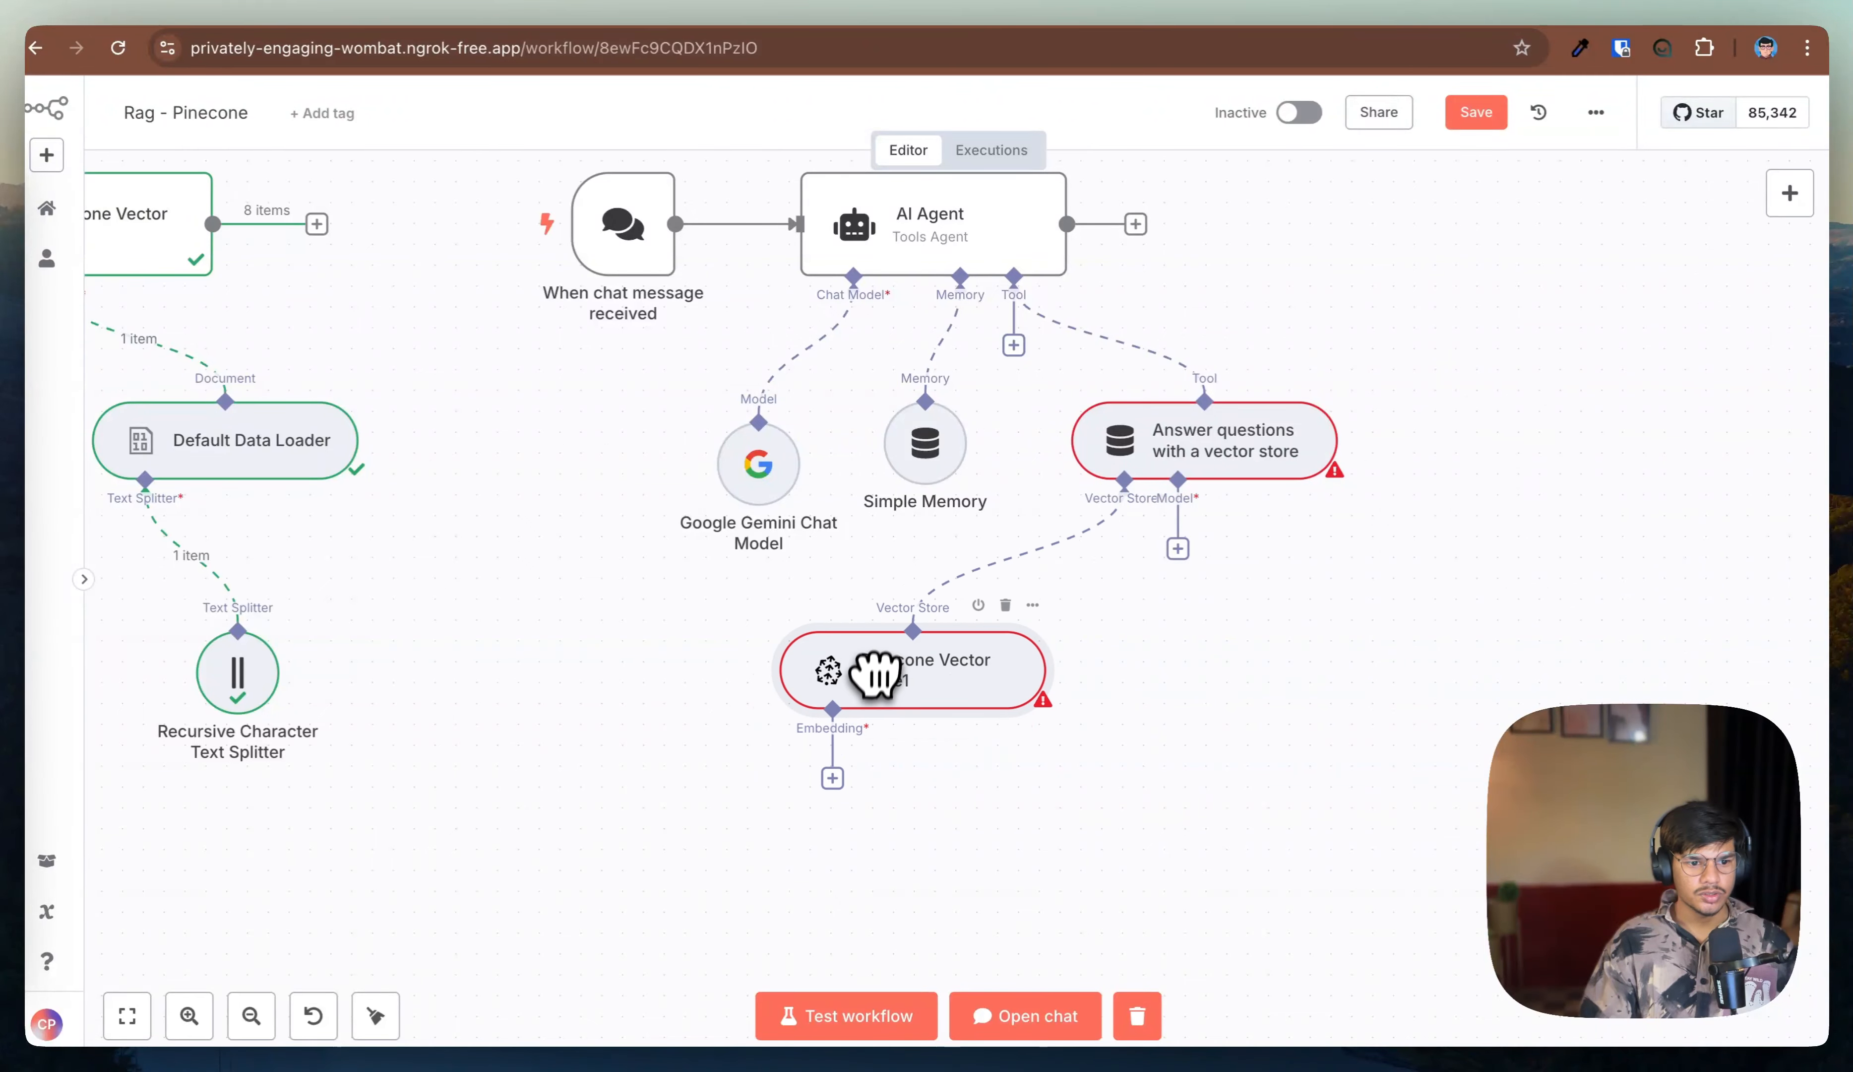
{"action": "left_click", "coordinate": [832, 778]}
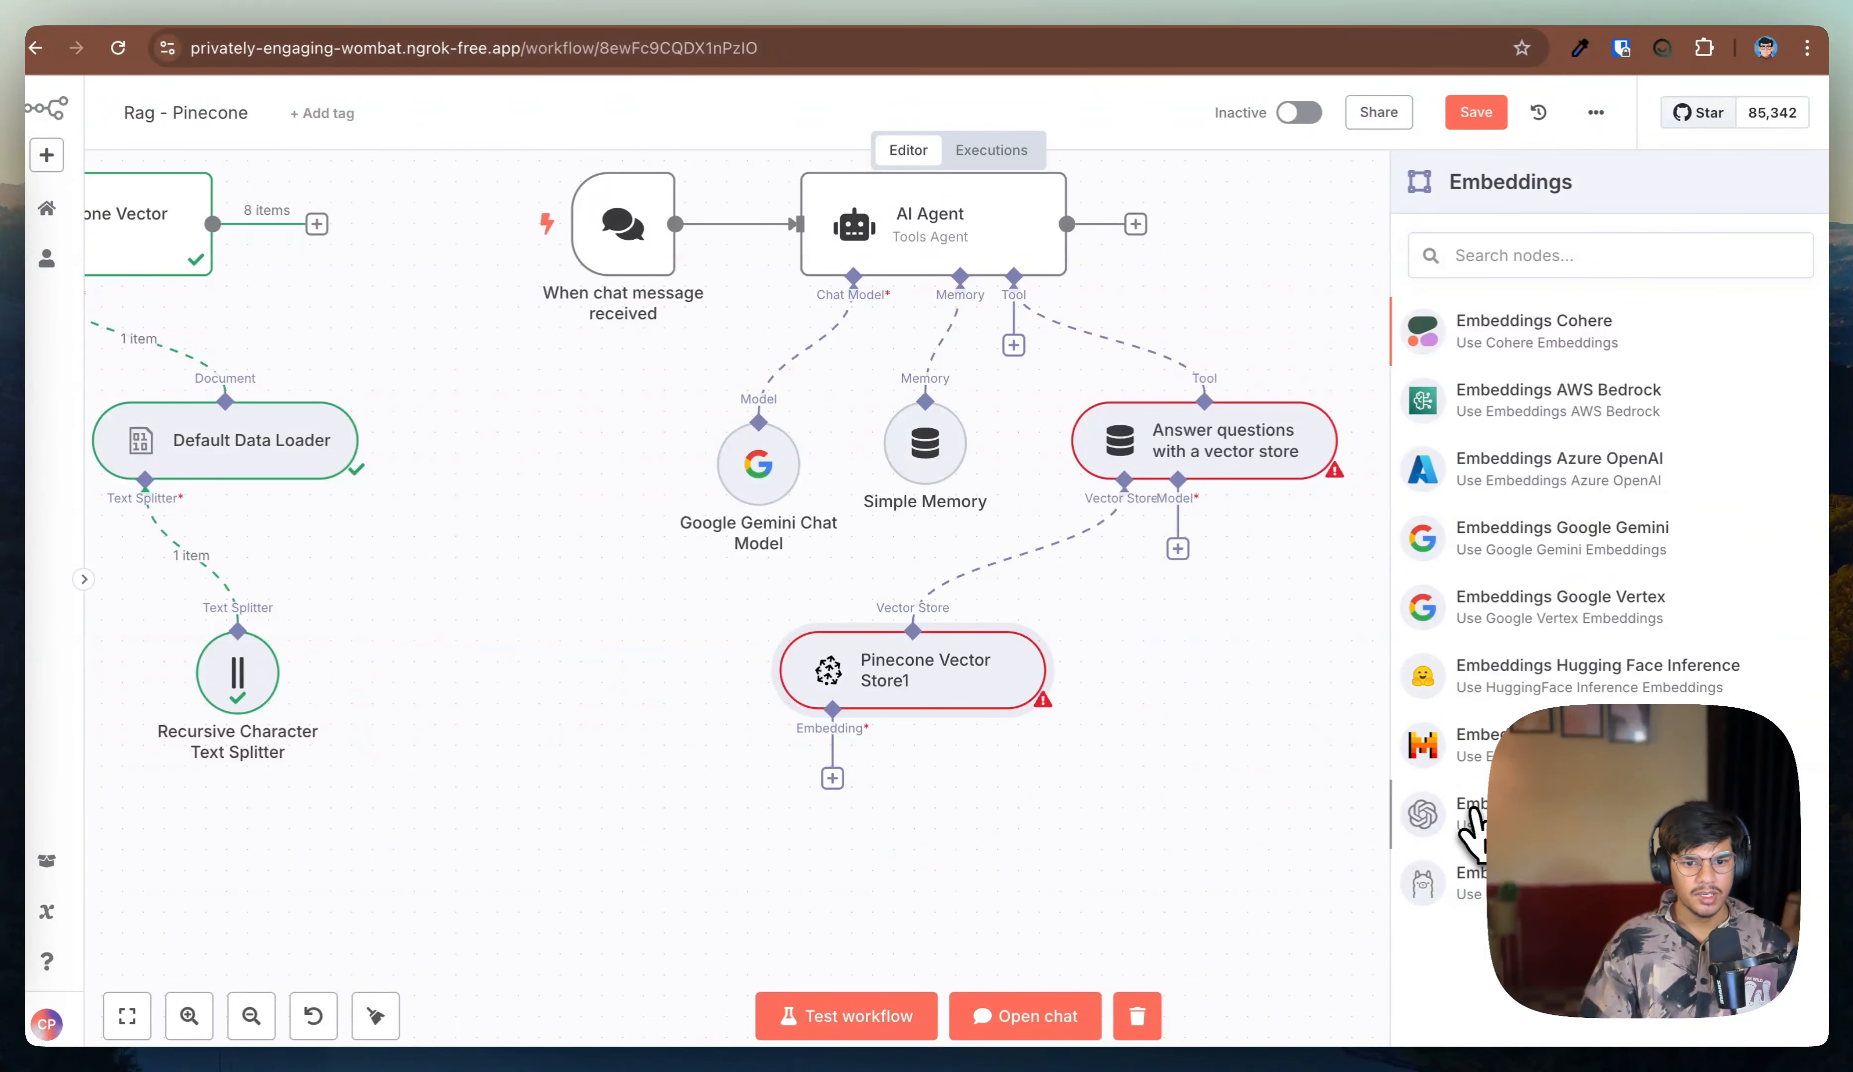
{"action": "left_click", "coordinate": [1469, 816]}
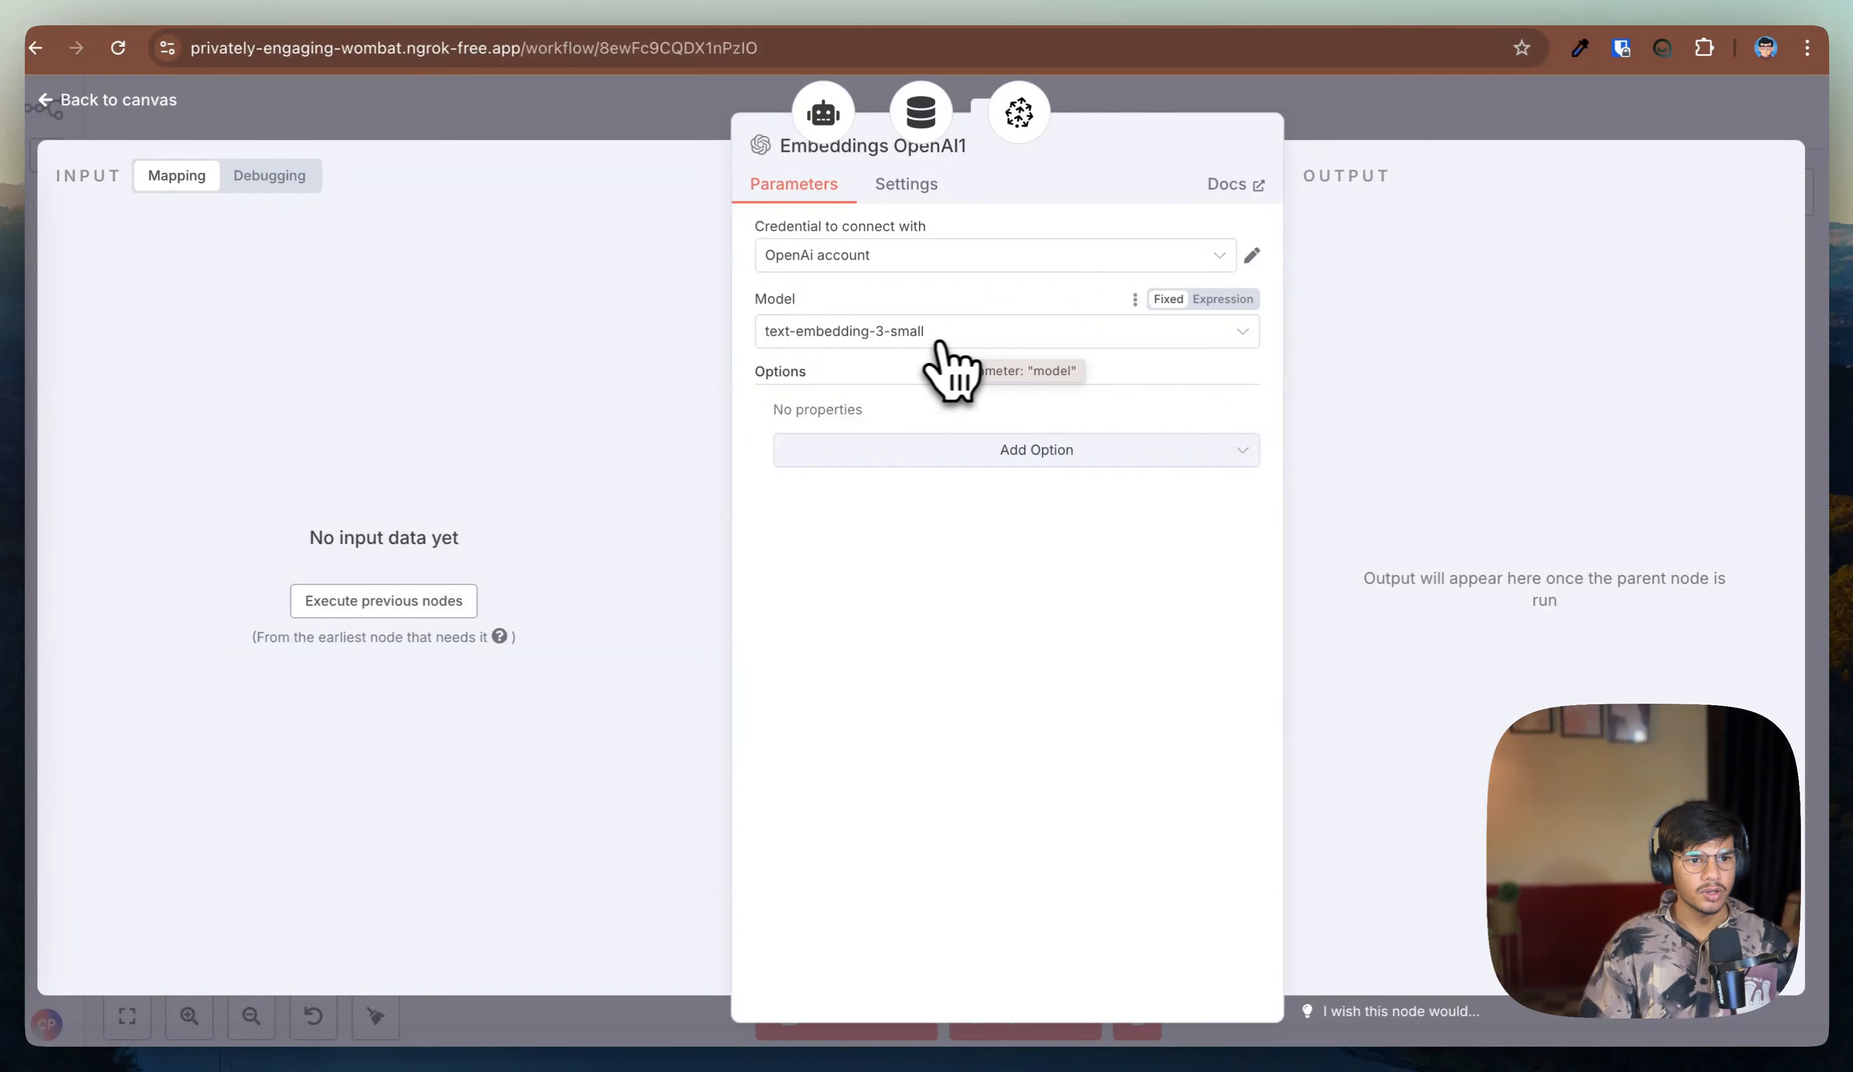
{"action": "left_click", "coordinate": [151, 103]}
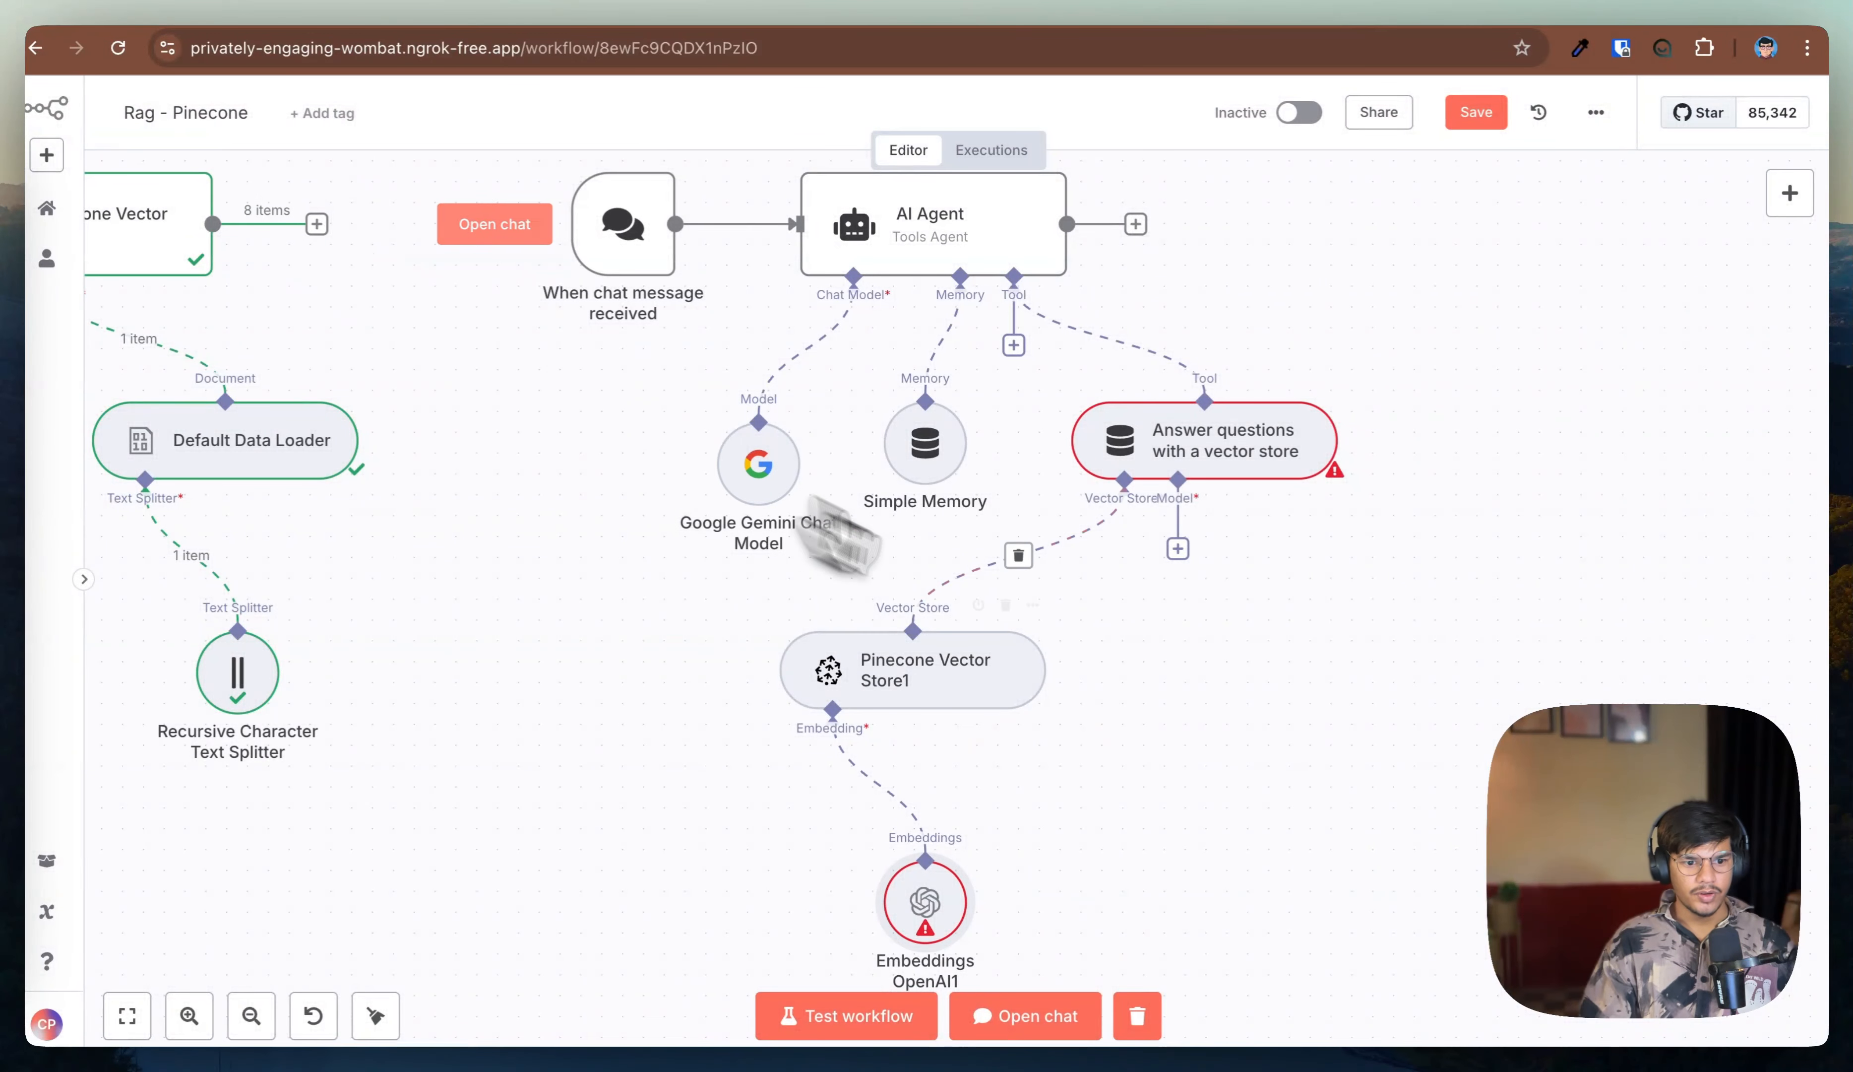
{"action": "double_click", "coordinate": [929, 904]}
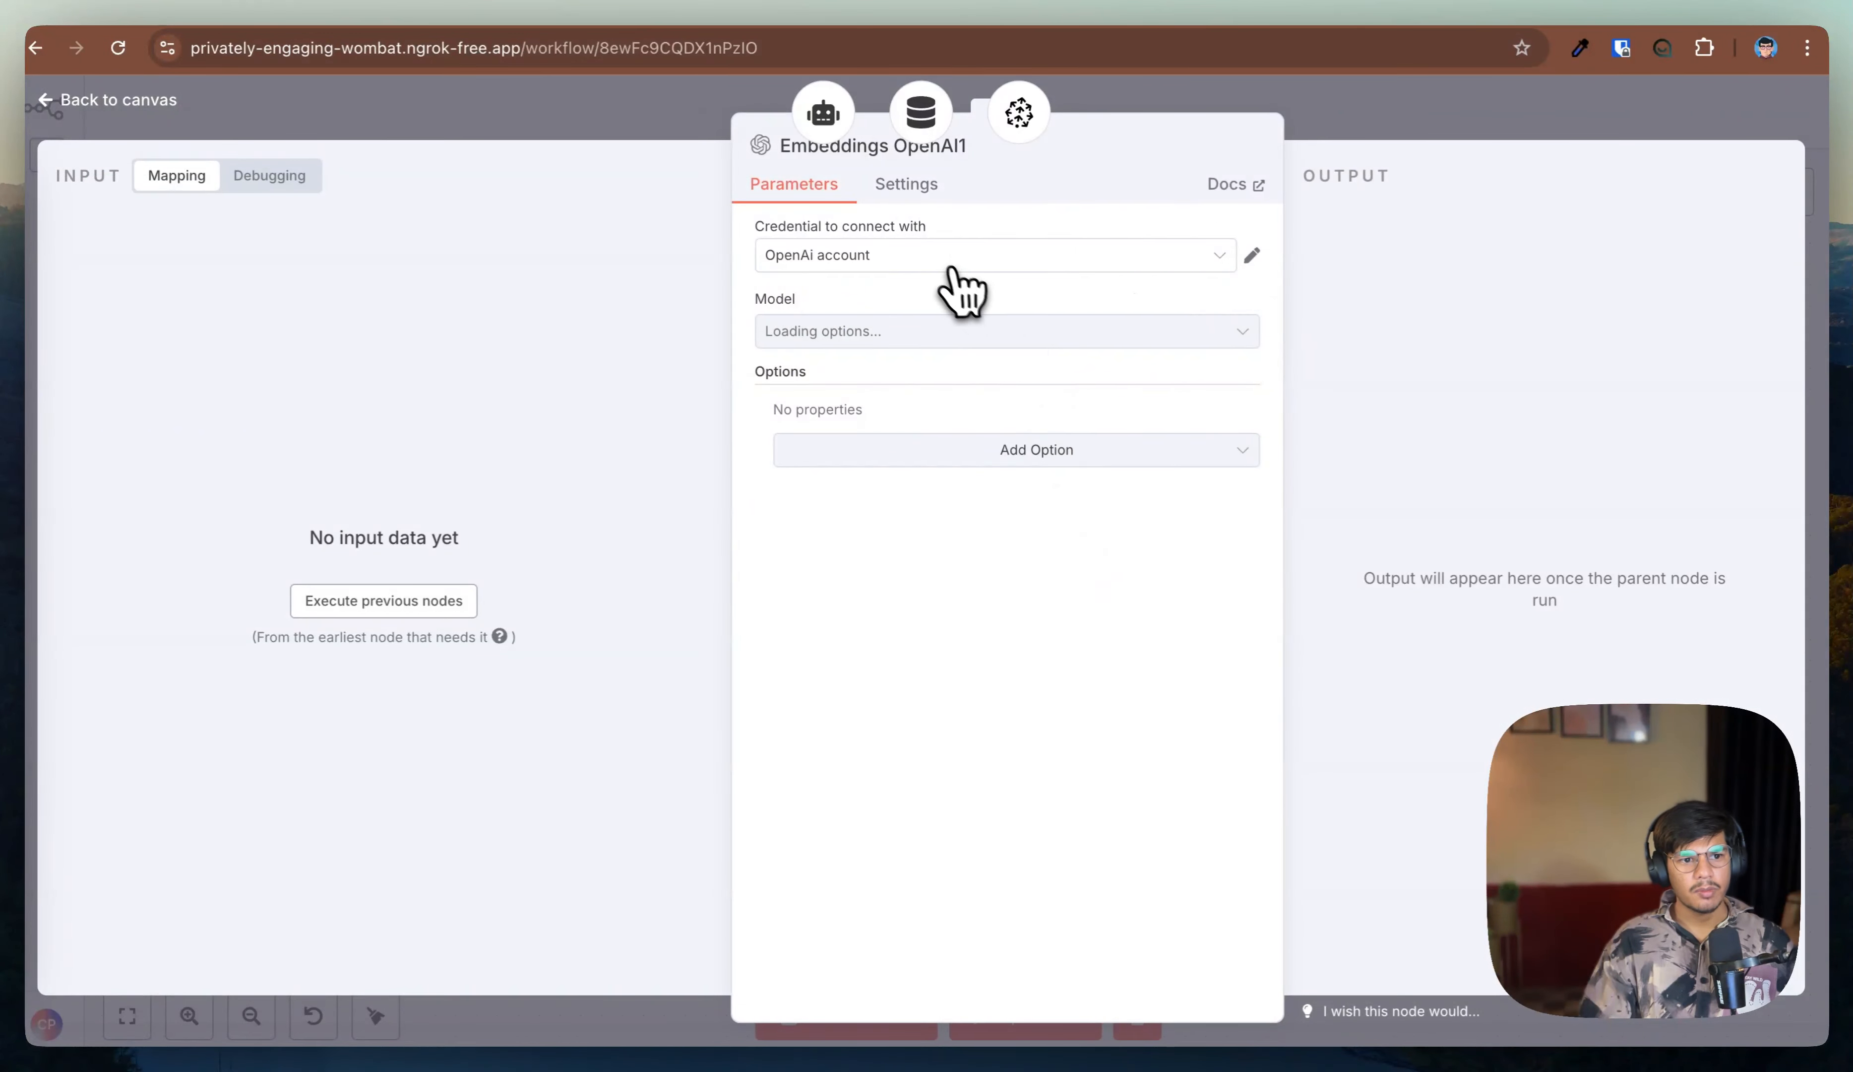
{"action": "left_click", "coordinate": [920, 262]}
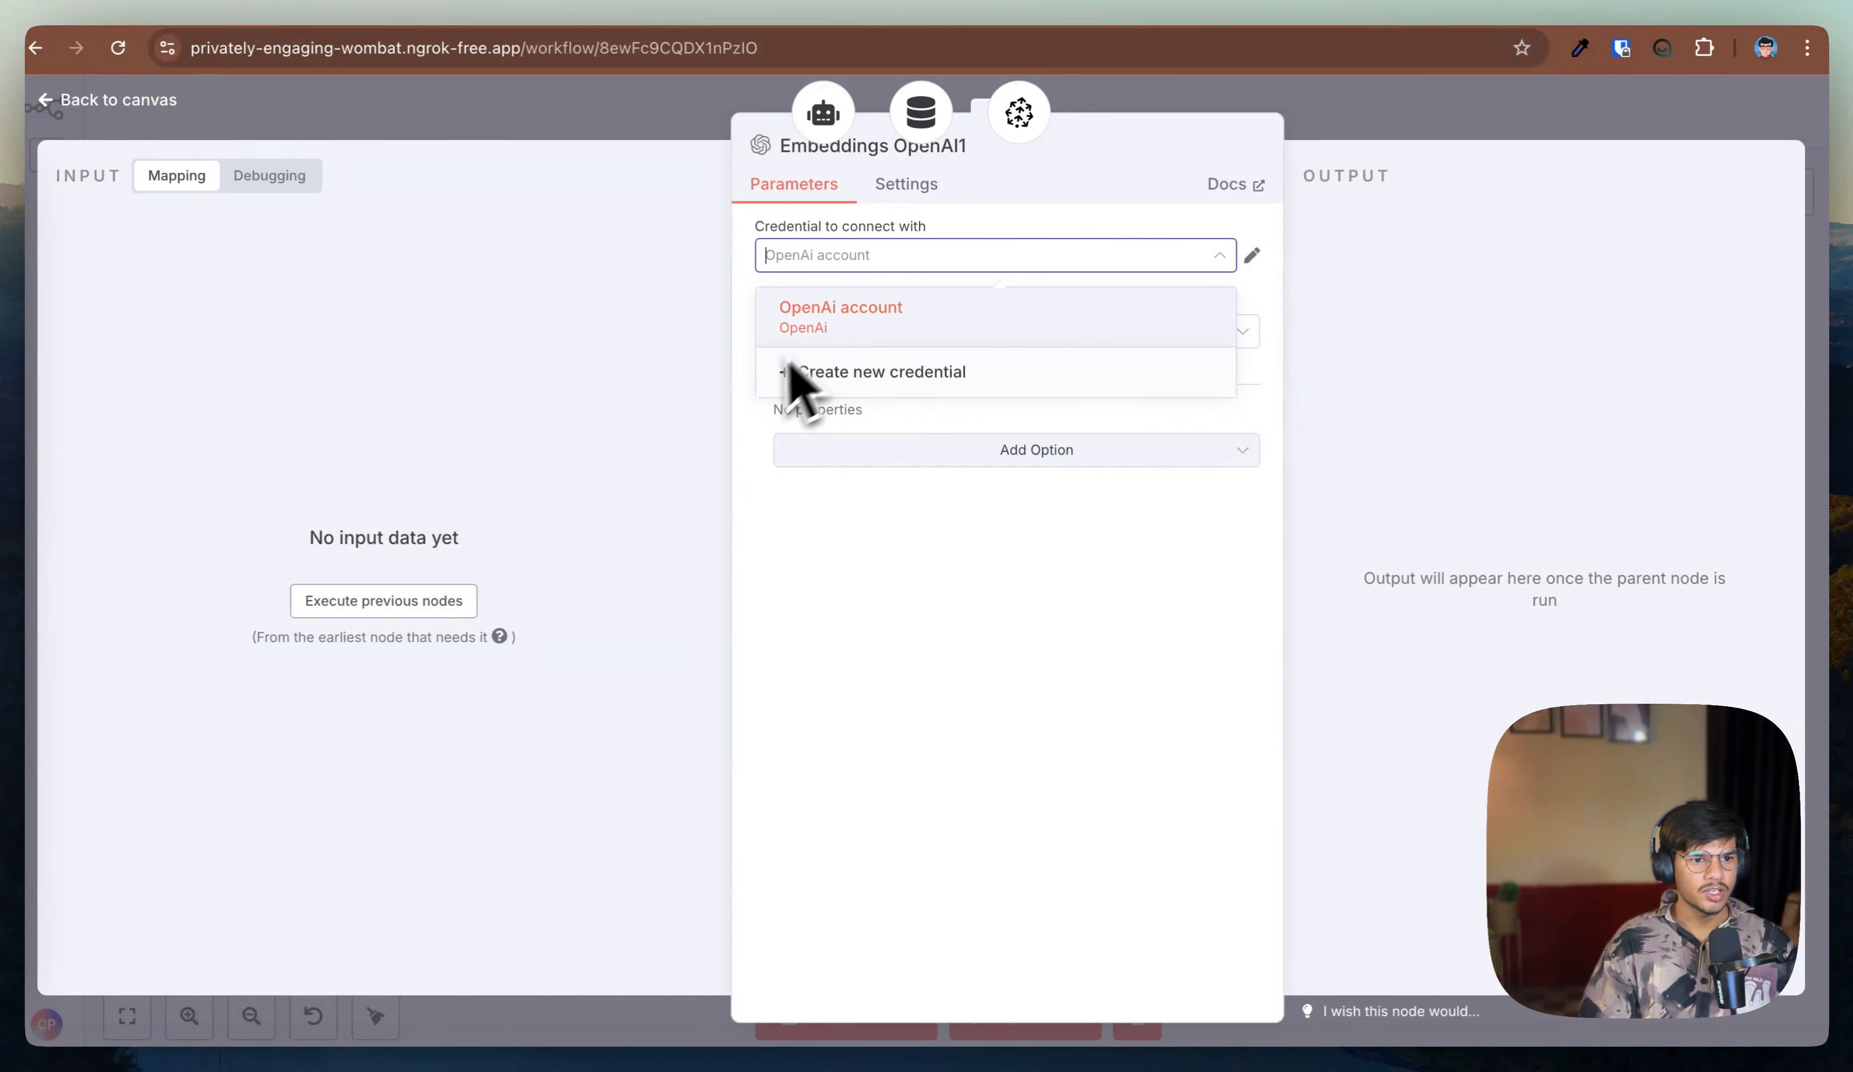
{"action": "left_click", "coordinate": [831, 375]}
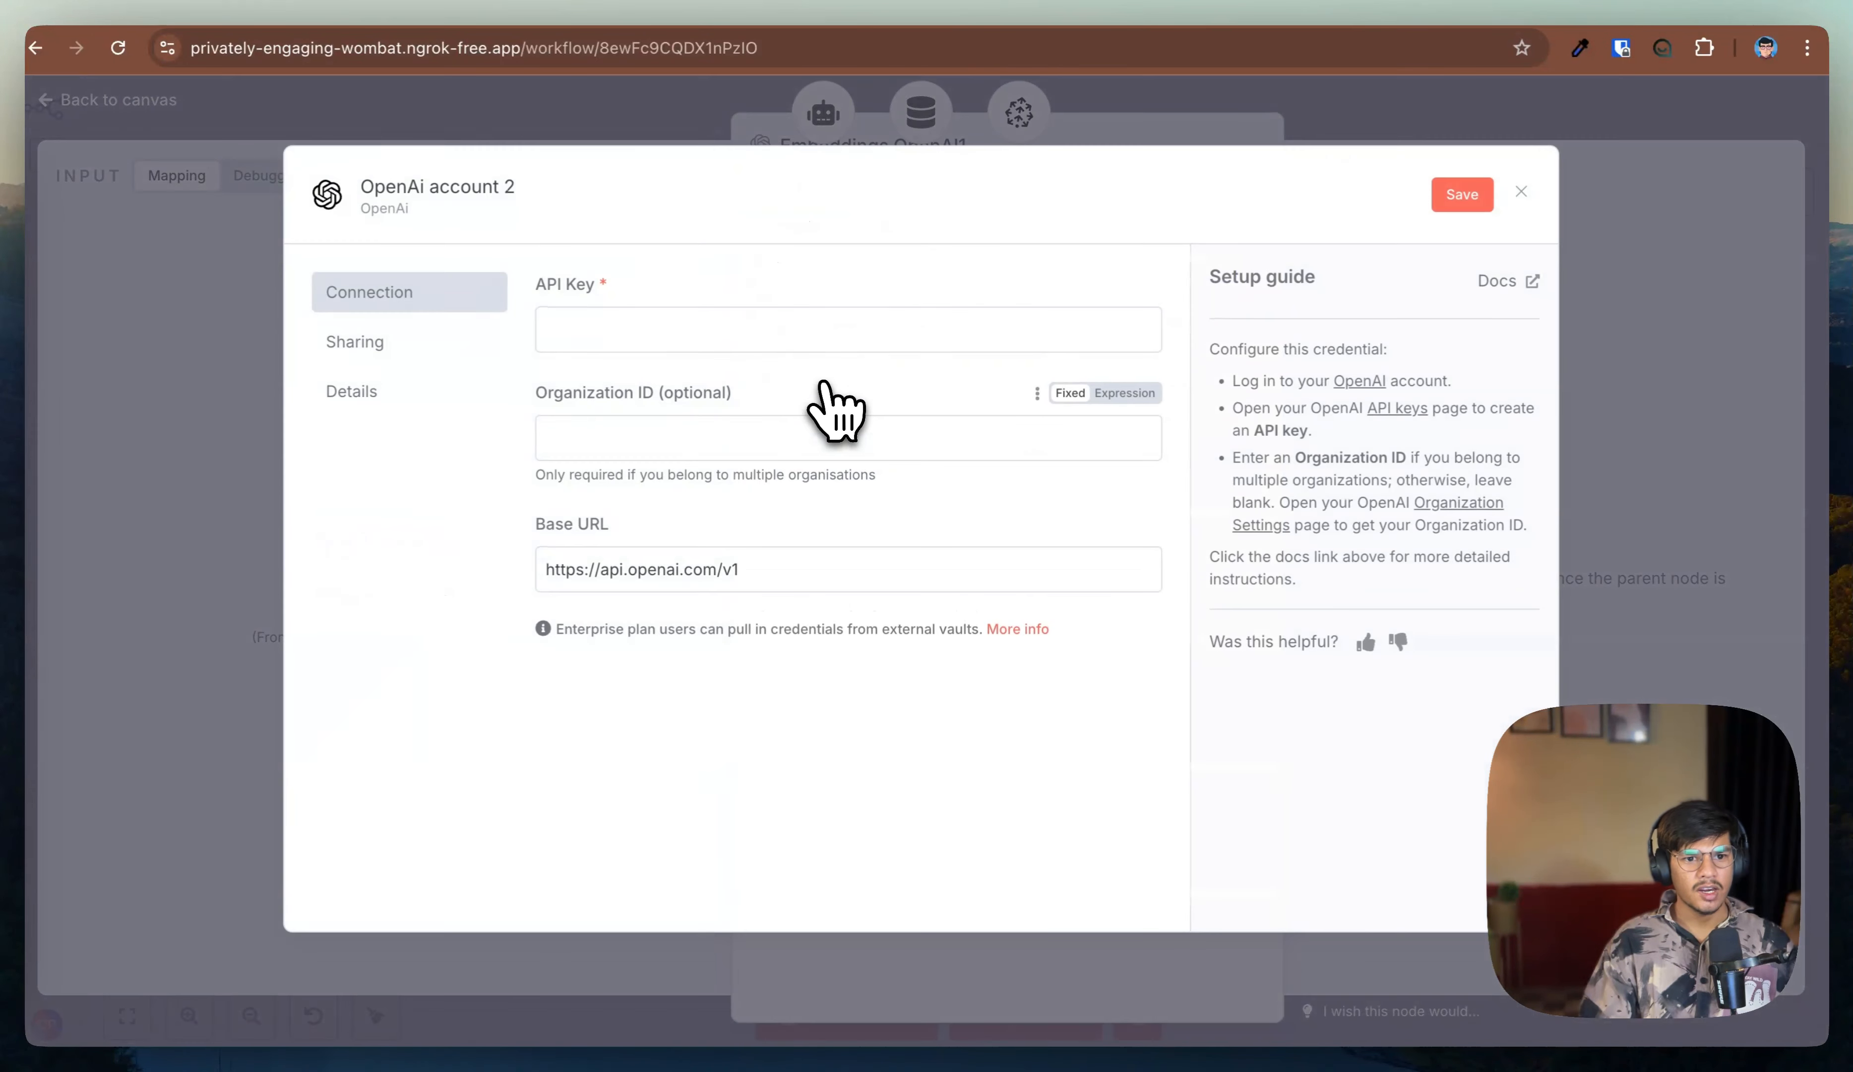
{"action": "left_click_drag", "start_coordinate": [1212, 294], "coordinate": [1274, 581]}
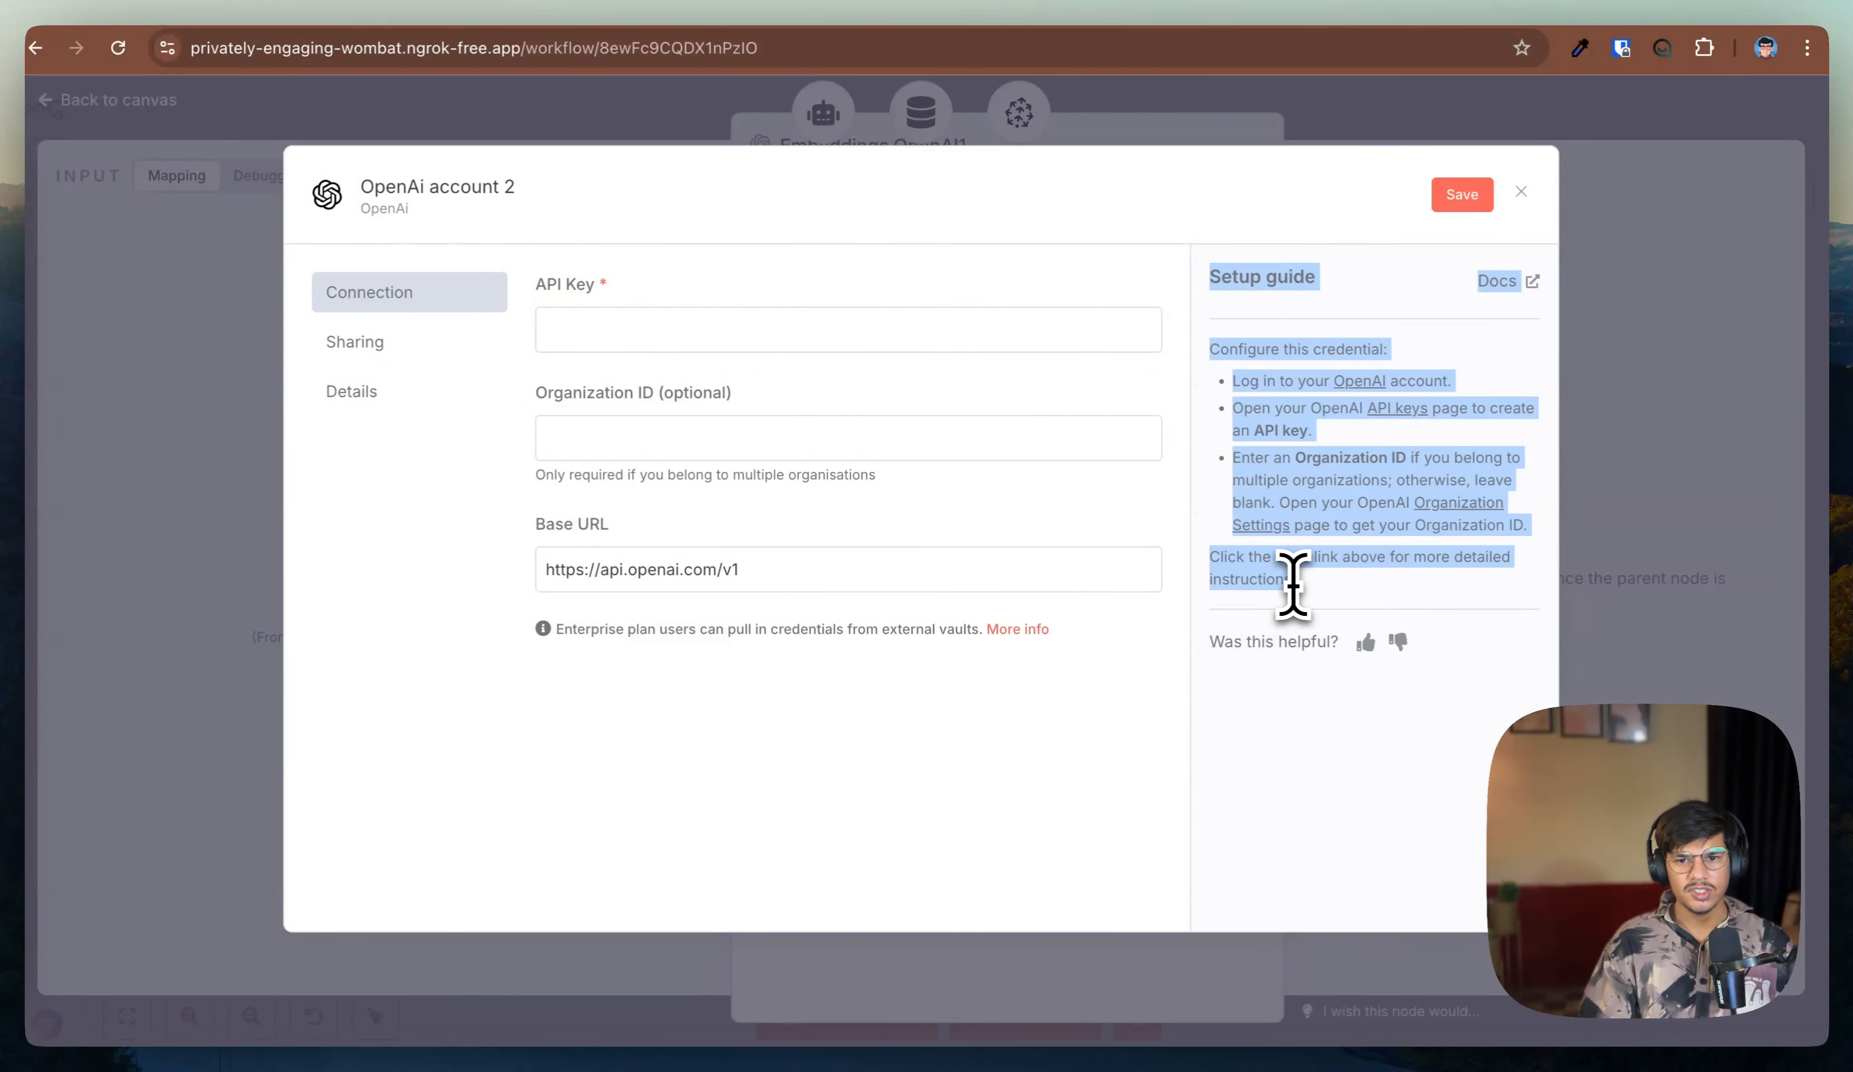
{"action": "left_click", "coordinate": [1521, 193]}
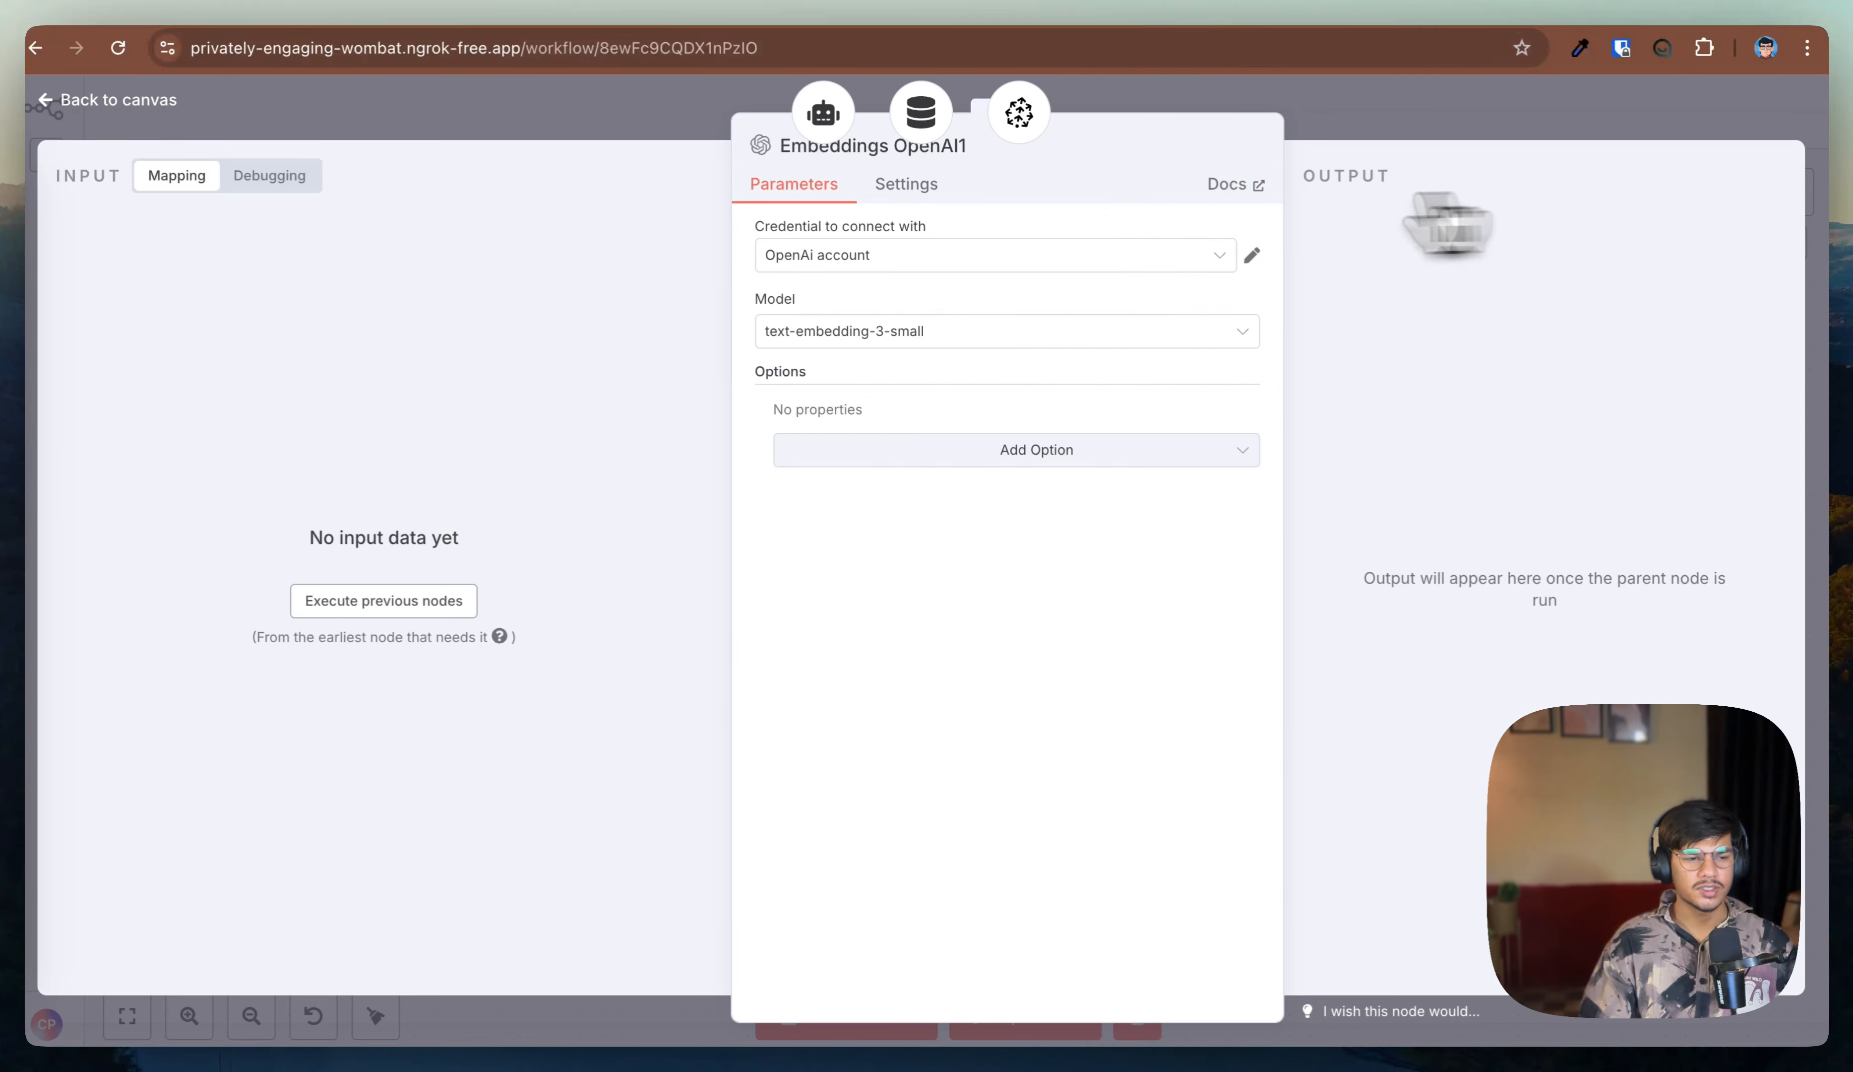
{"action": "left_click", "coordinate": [143, 103]}
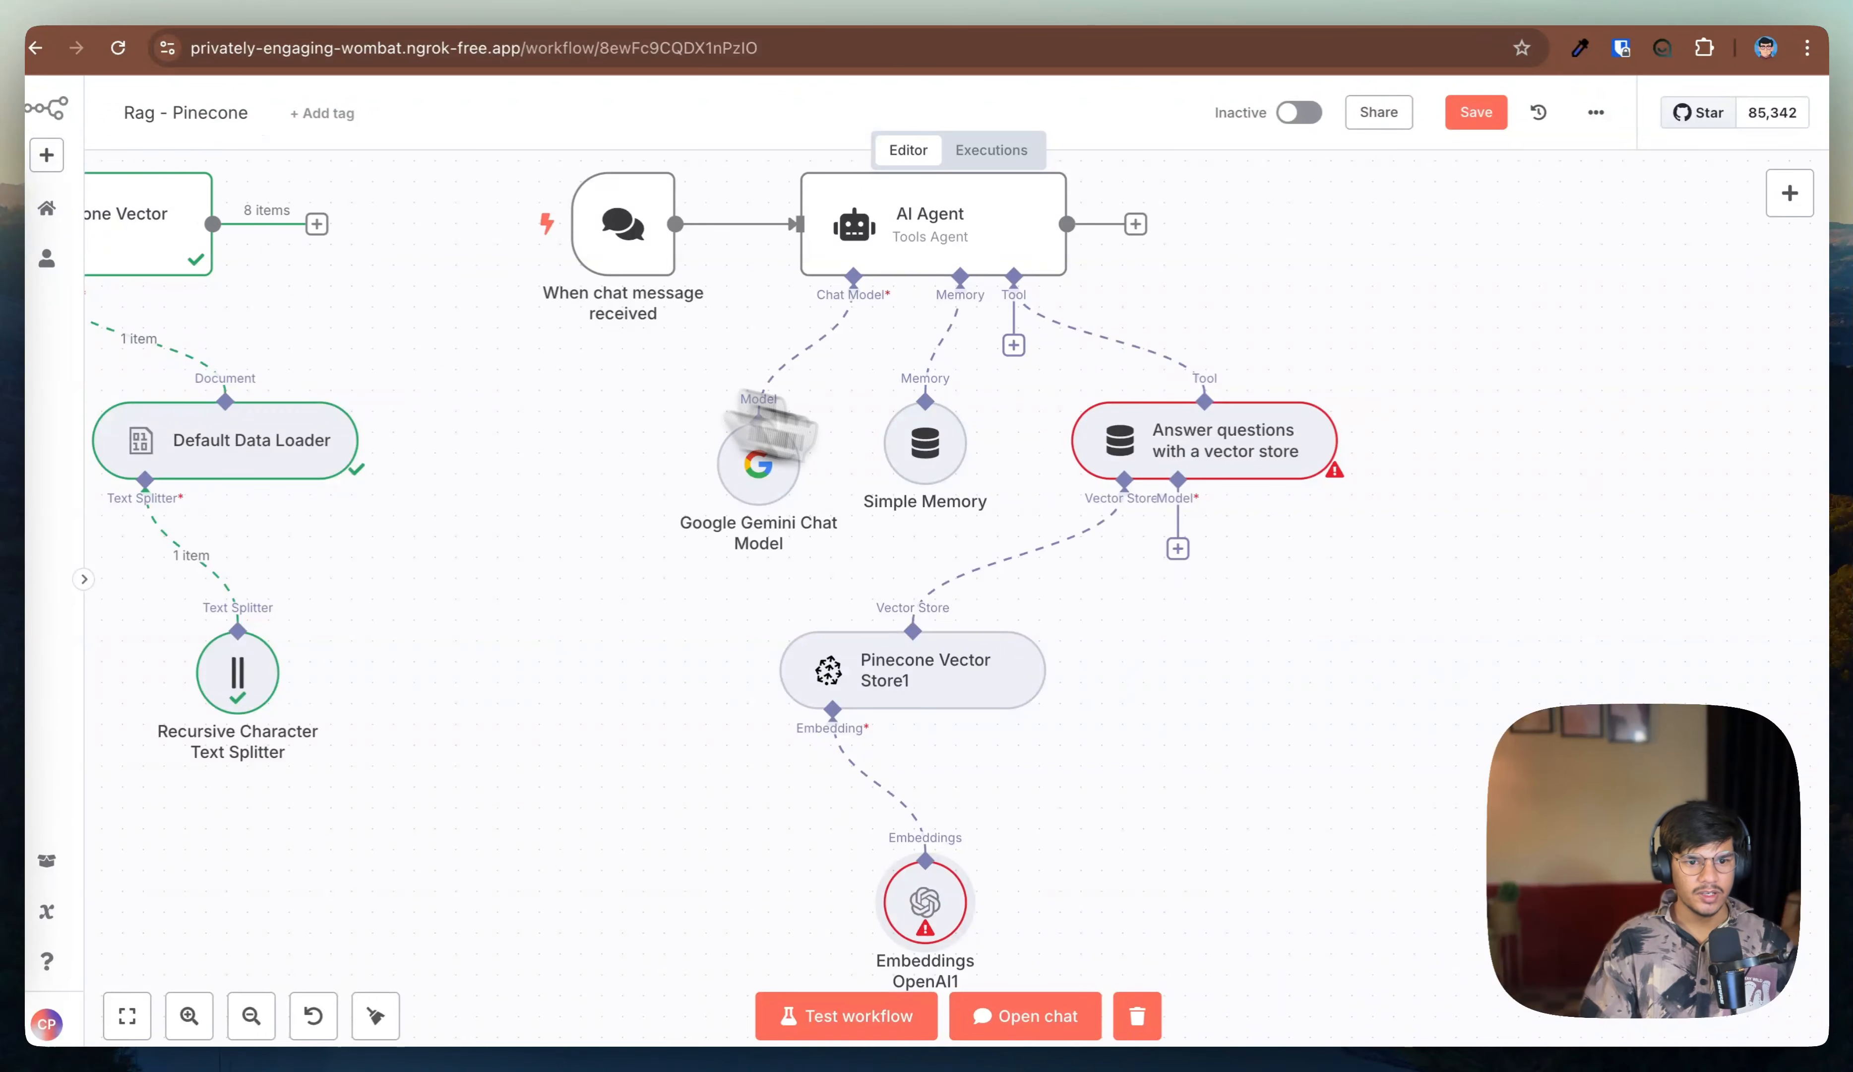
Step: Attach an OpenAI Chat Model with gpt-4o-mini to the question-answer tool's model input
{"action": "left_click", "coordinate": [1177, 548]}
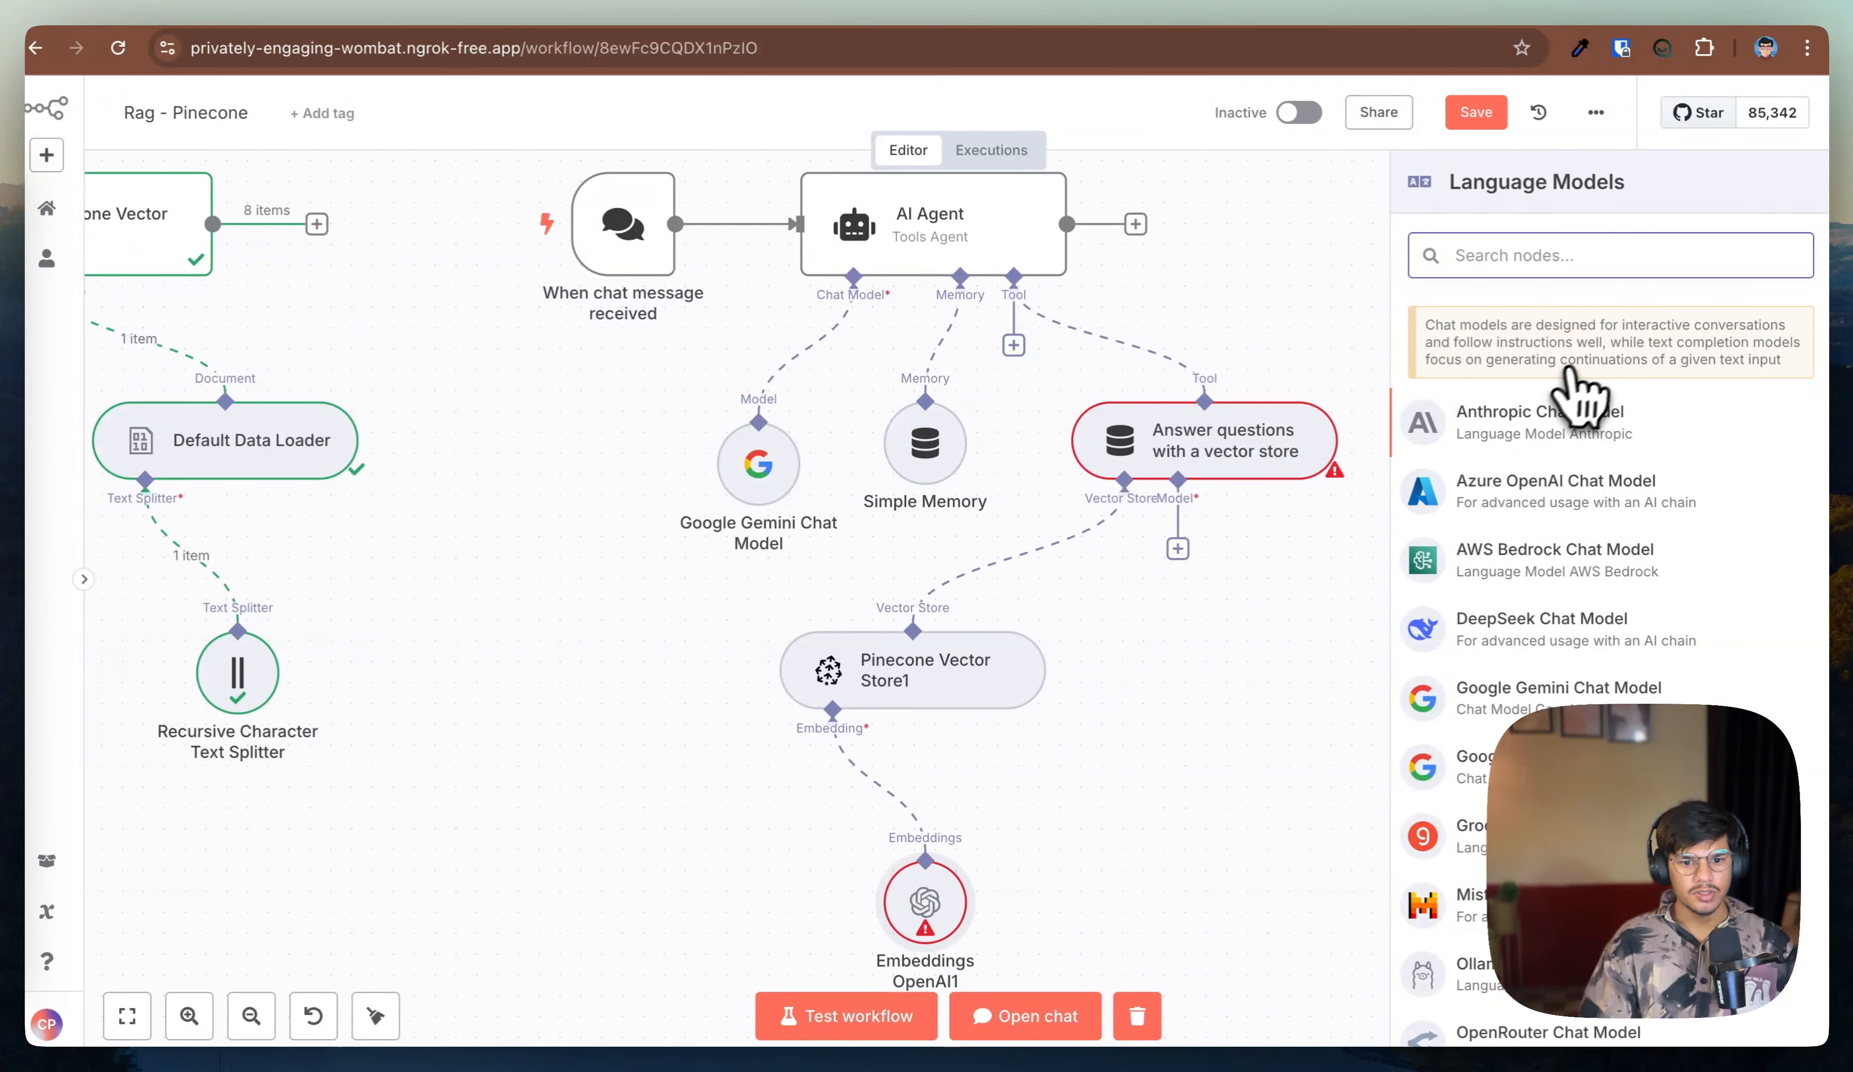
{"action": "scroll", "coordinate": [1584, 418], "scroll_direction": "down", "scroll_amount": 5}
{"action": "scroll", "coordinate": [1552, 599], "scroll_direction": "up", "scroll_amount": 5}
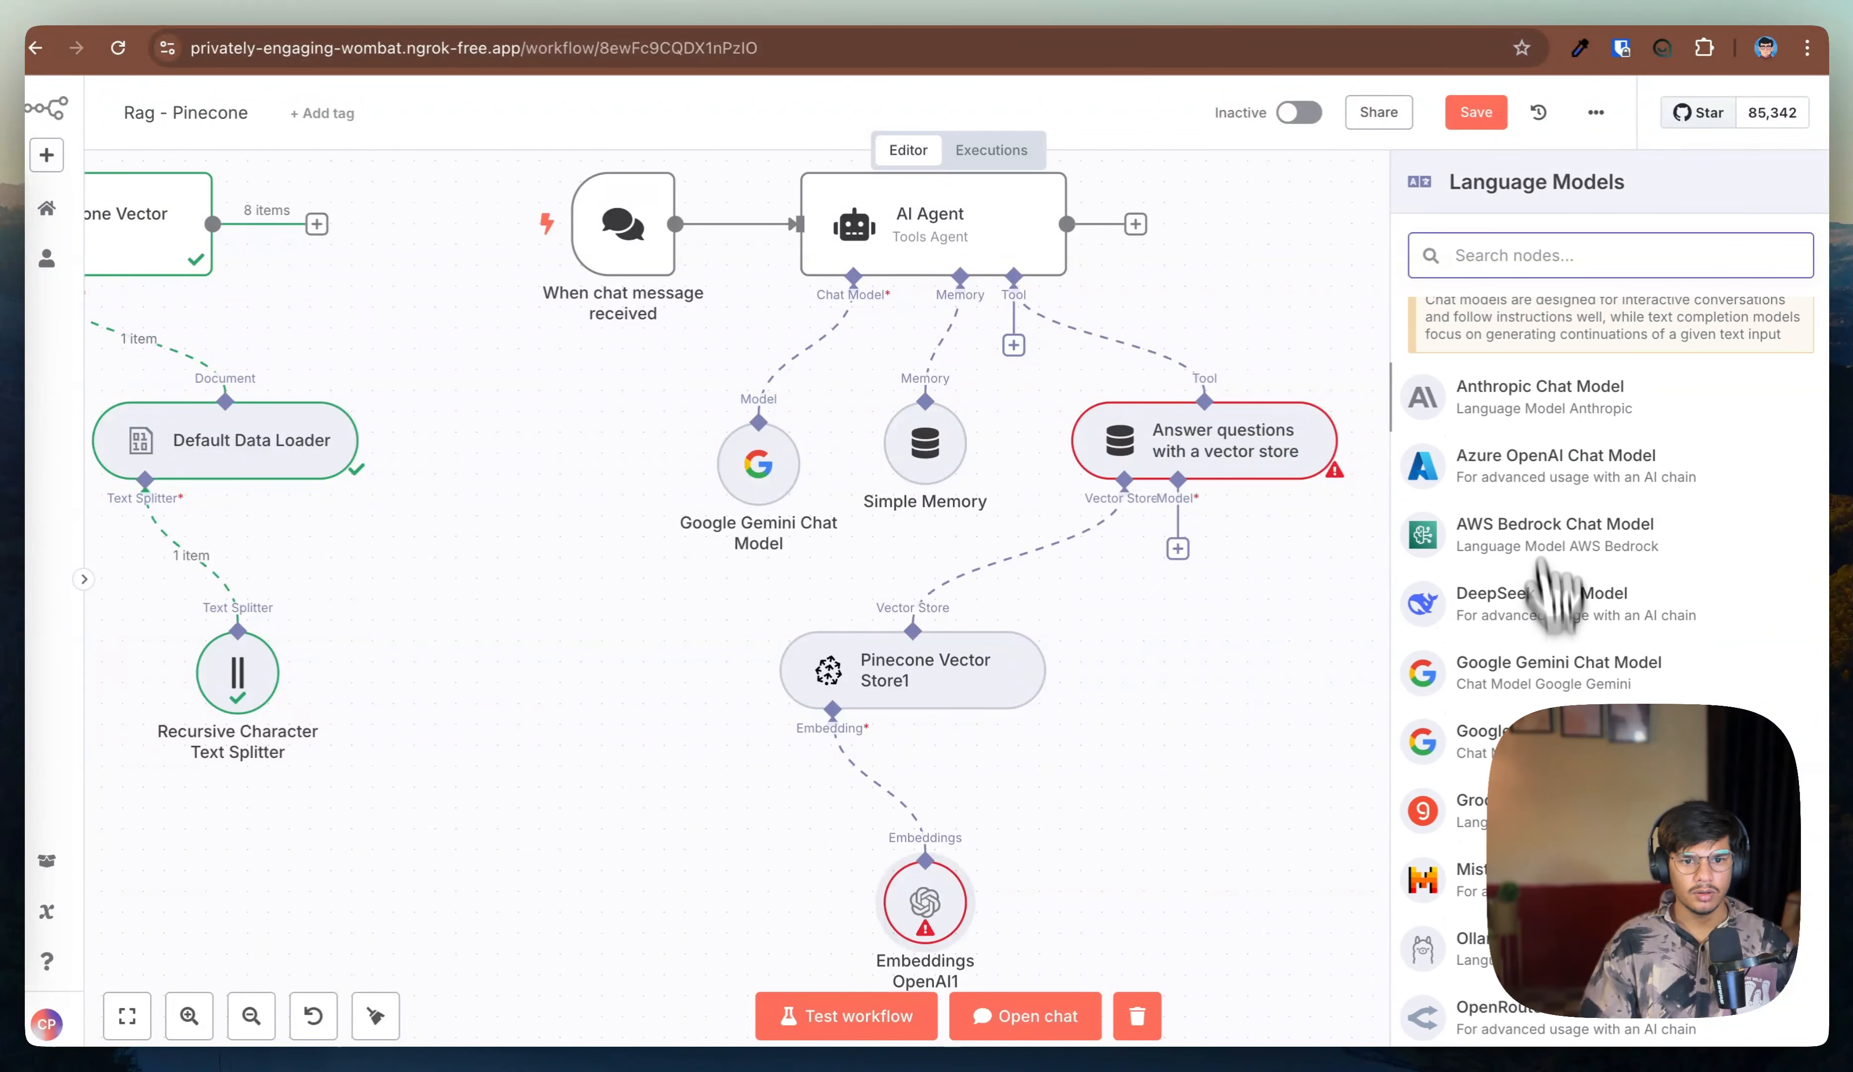
{"action": "type", "text": "en"}
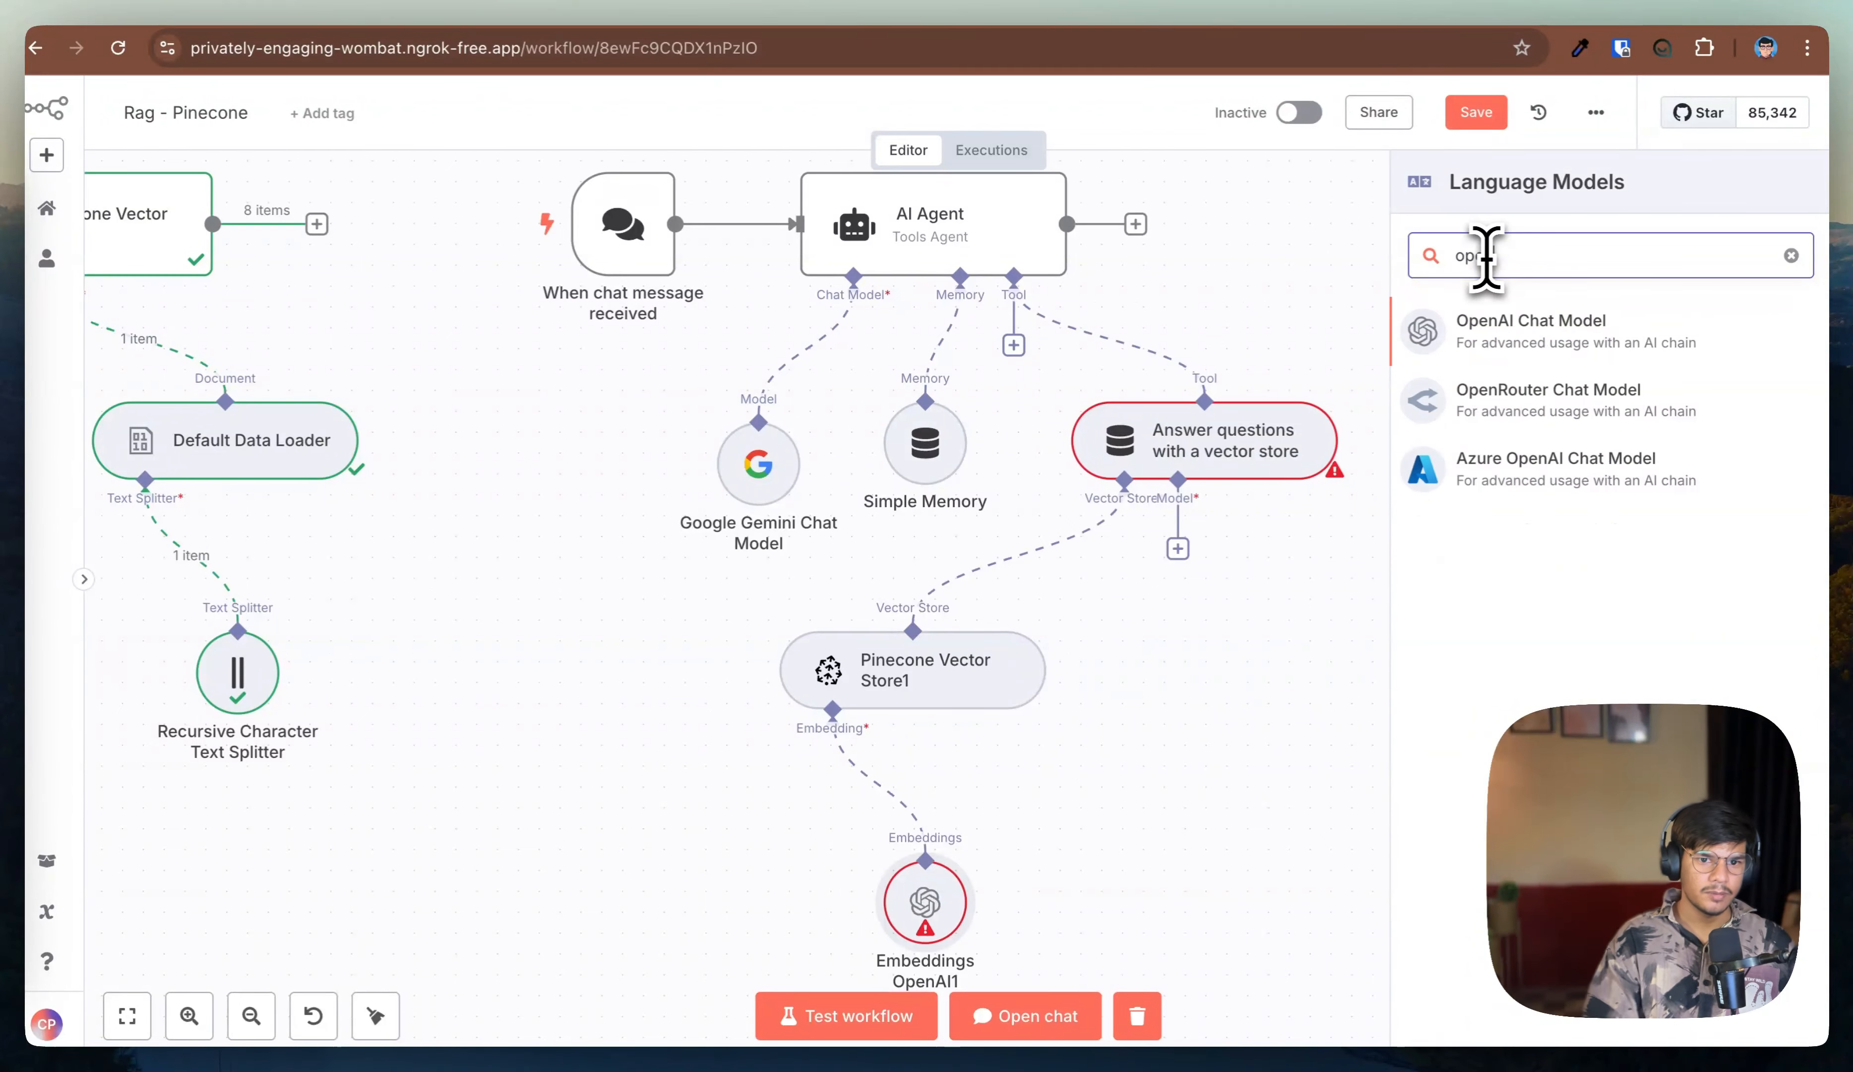
{"action": "left_click", "coordinate": [1541, 359]}
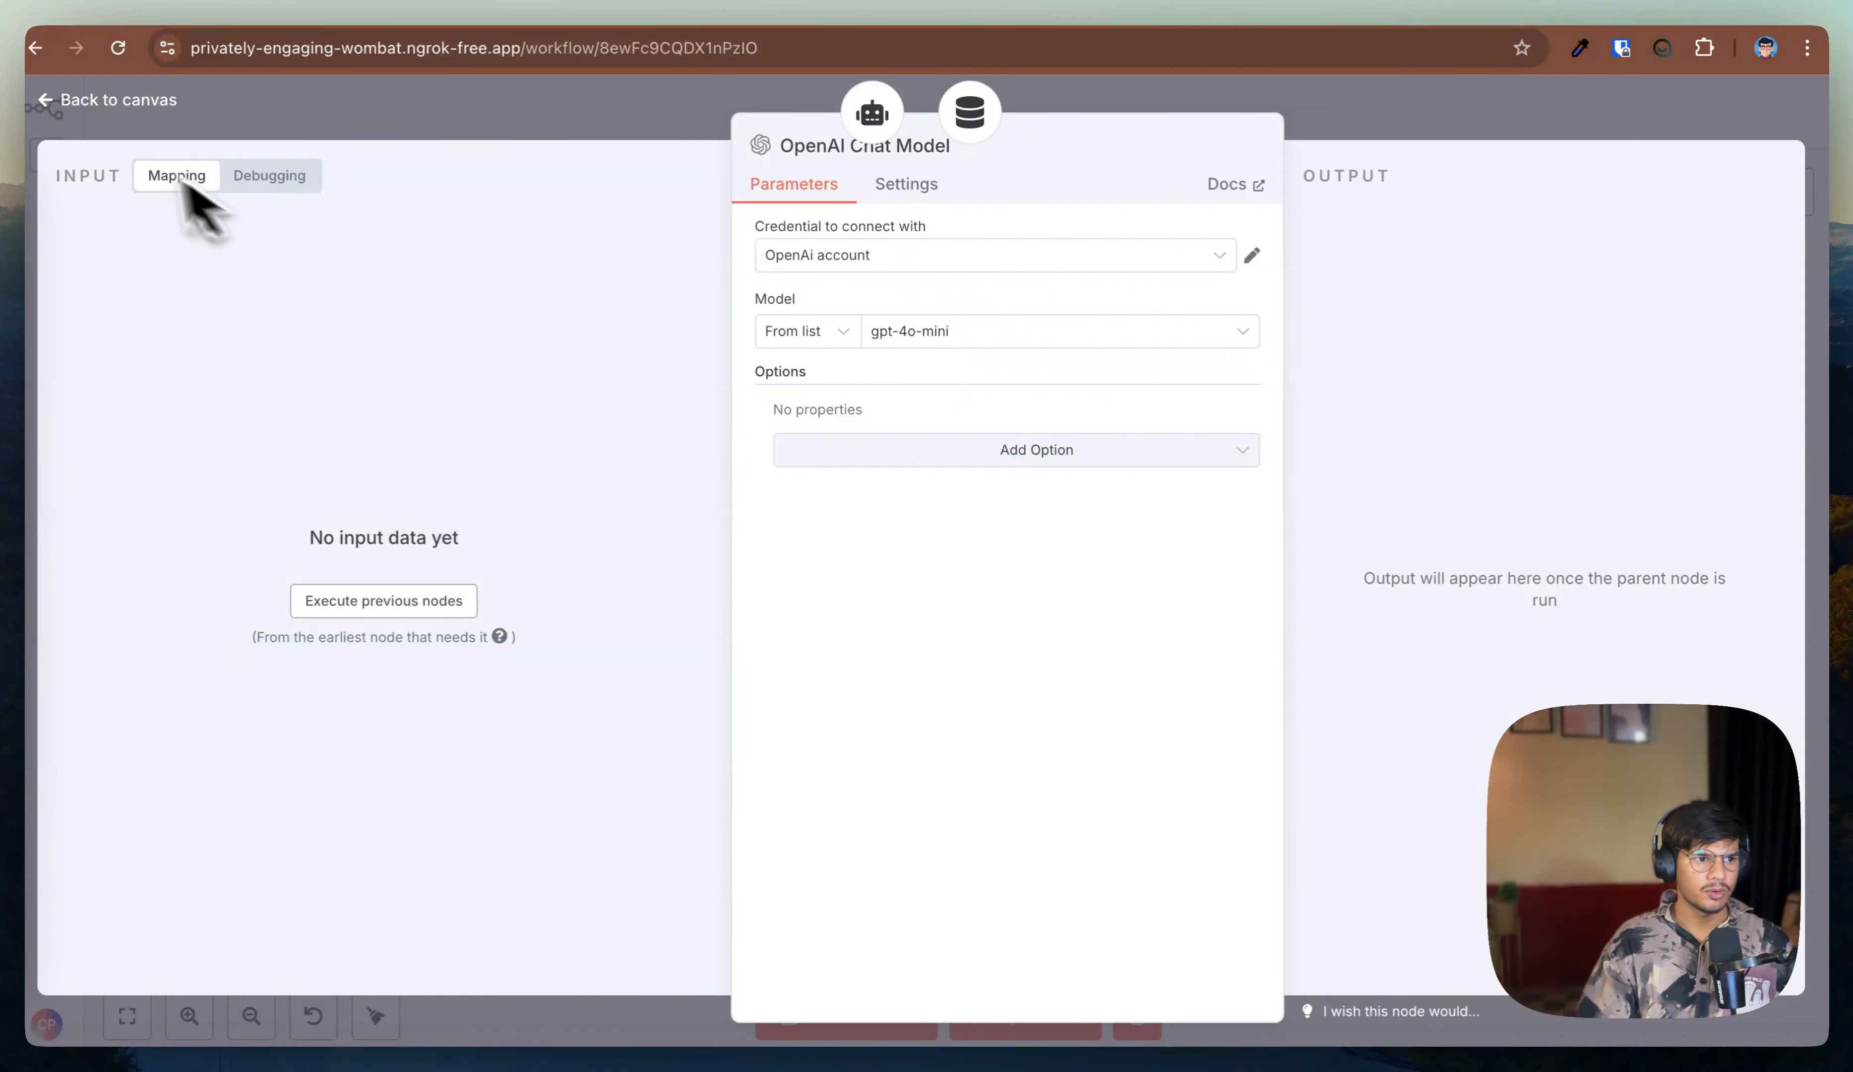
{"action": "left_click", "coordinate": [96, 101]}
Step: Open the chat panel and start a new chat session
{"action": "scroll", "coordinate": [1150, 580], "scroll_direction": "down", "scroll_amount": 4}
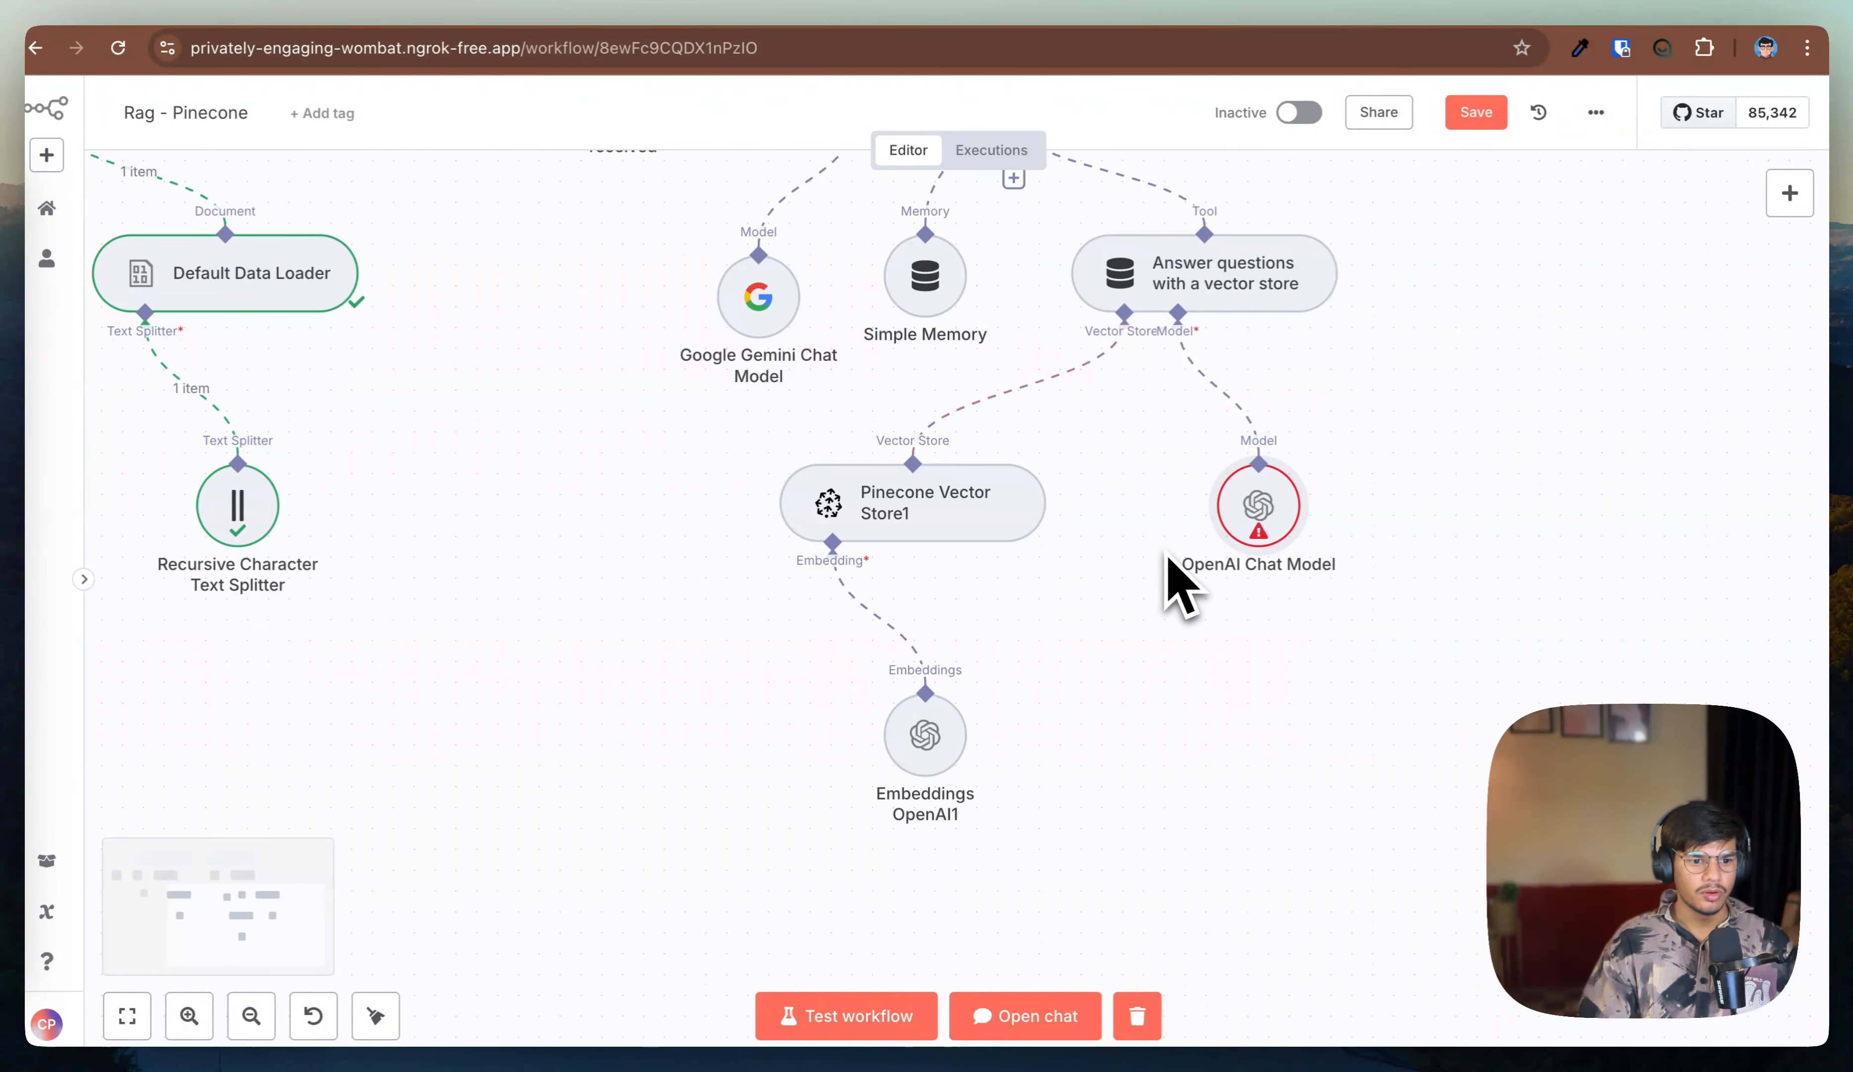
{"action": "scroll", "coordinate": [1063, 835], "scroll_direction": "up", "scroll_amount": 4}
{"action": "left_click", "coordinate": [1042, 1012]}
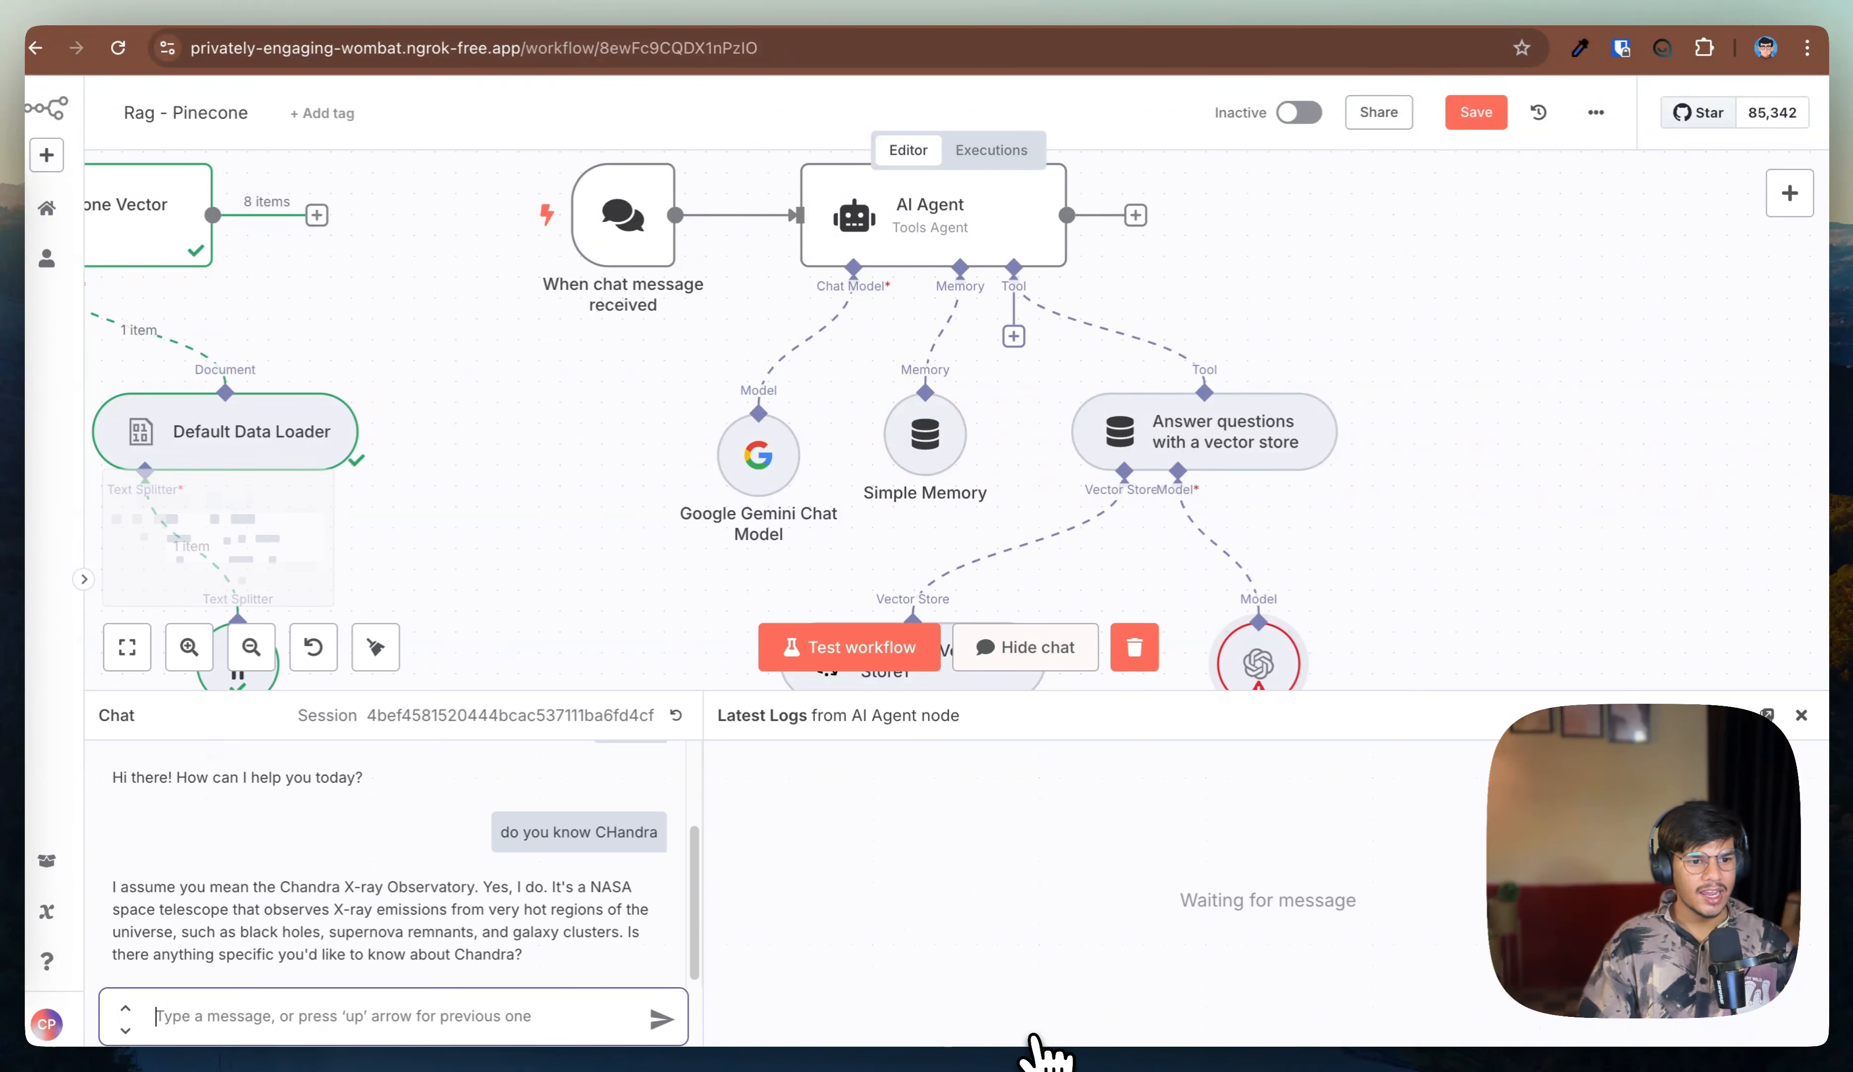
{"action": "left_click_drag", "start_coordinate": [155, 886], "coordinate": [506, 956]}
{"action": "left_click", "coordinate": [683, 730]}
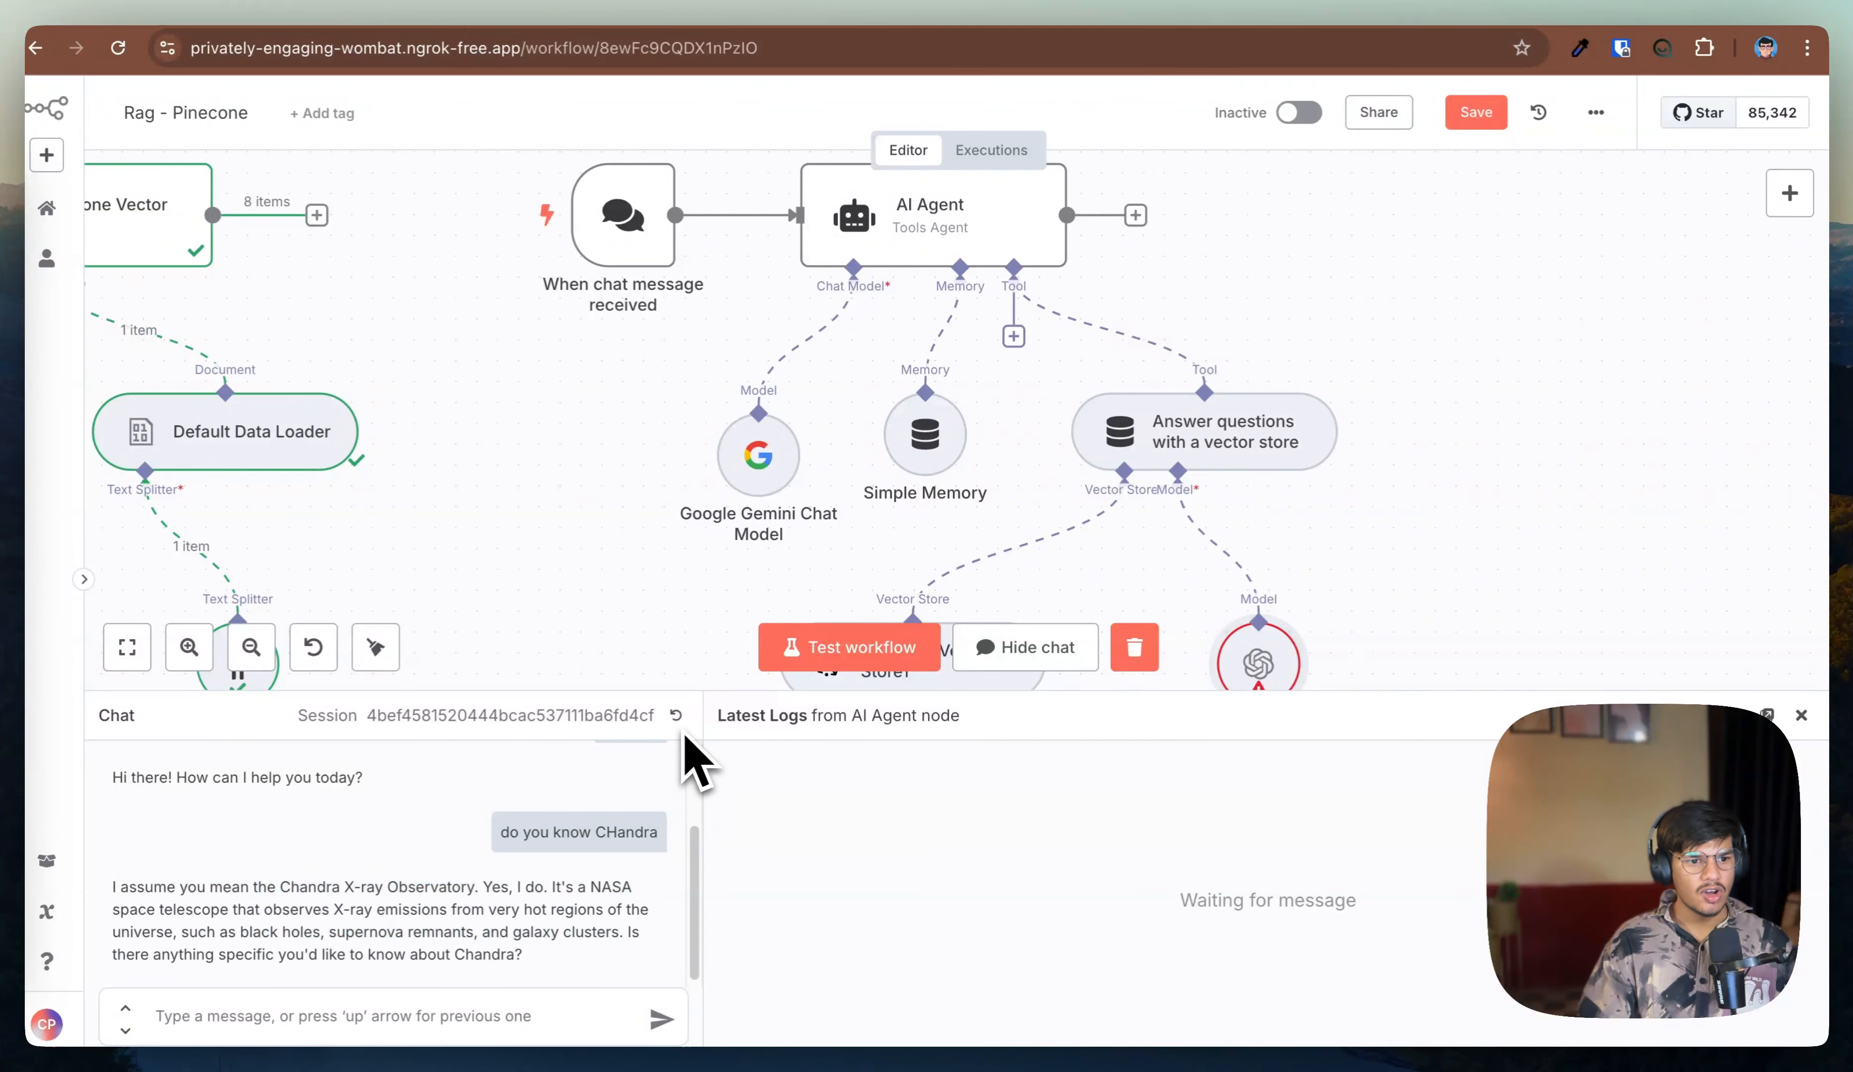
{"action": "left_click", "coordinate": [675, 715]}
{"action": "left_click", "coordinate": [306, 1009]}
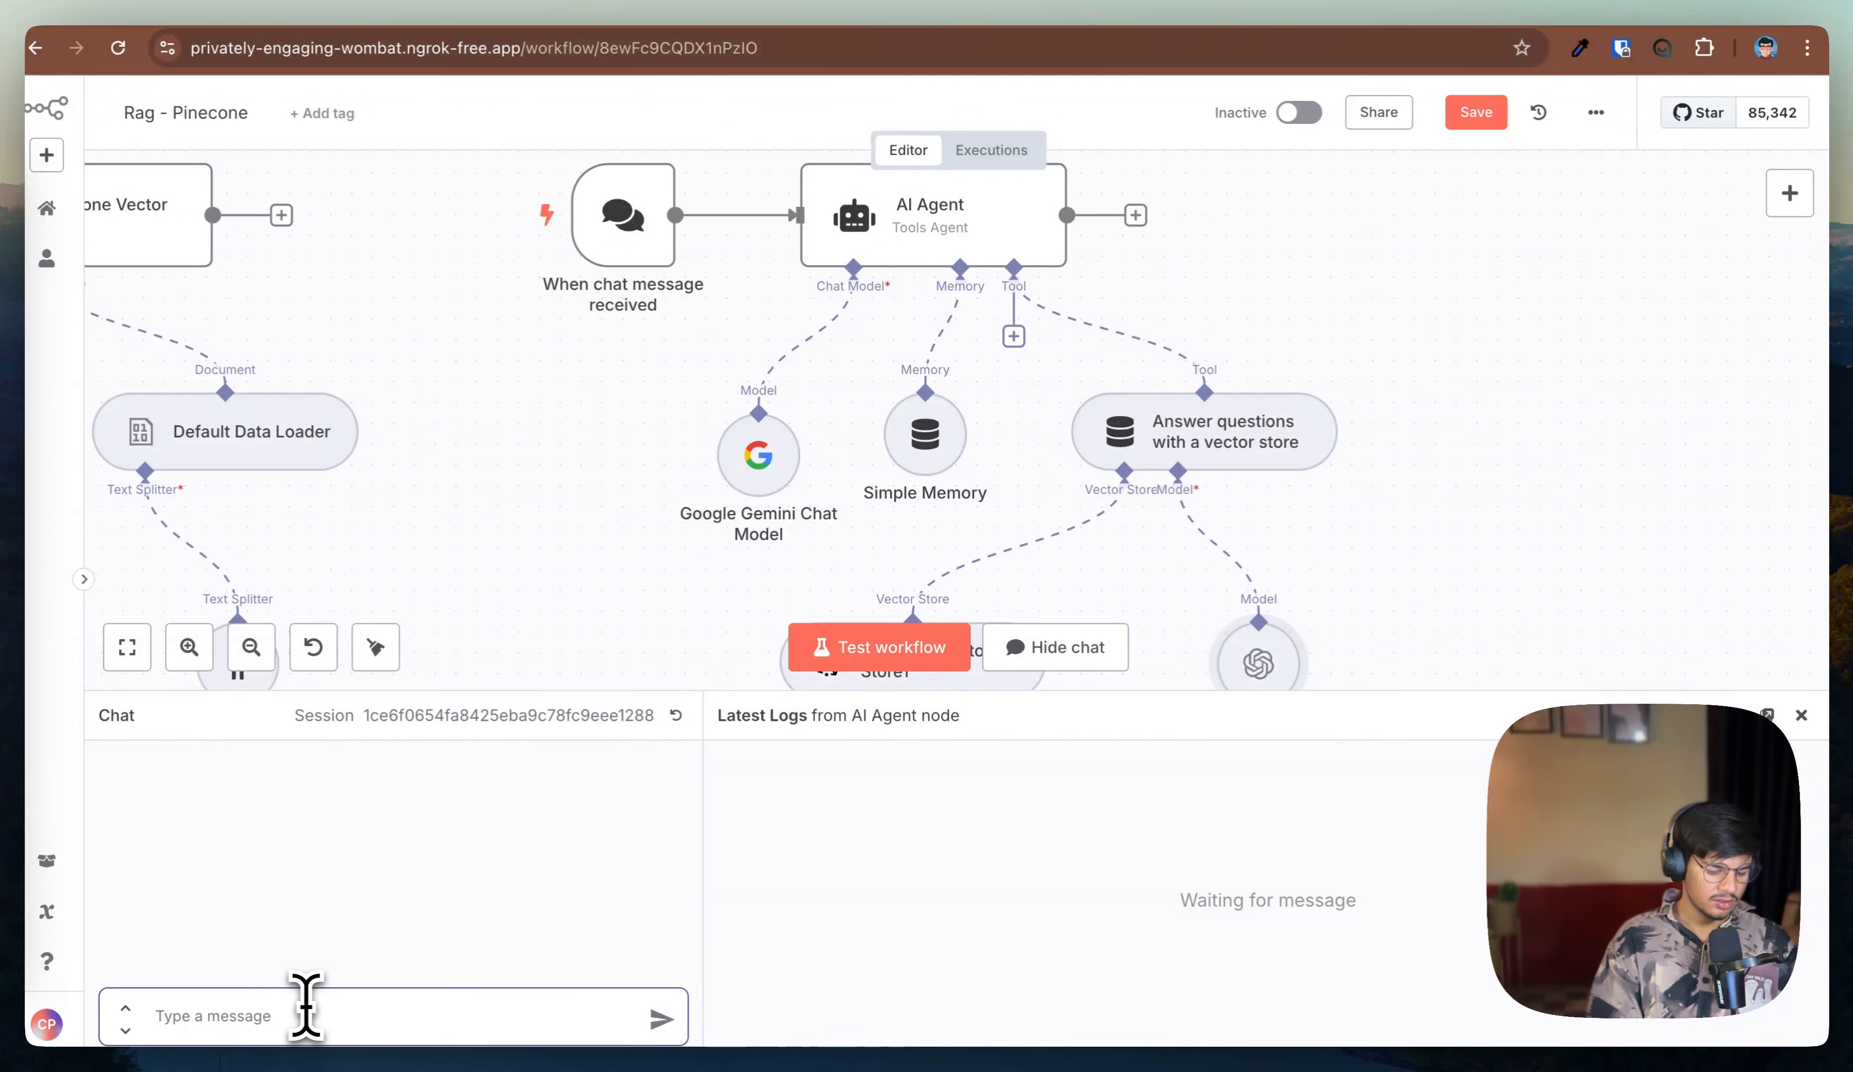
Step: Send the test message "Who is Chandra" in the chat and select the agent's reply
{"action": "type", "text": "Who is Chan"}
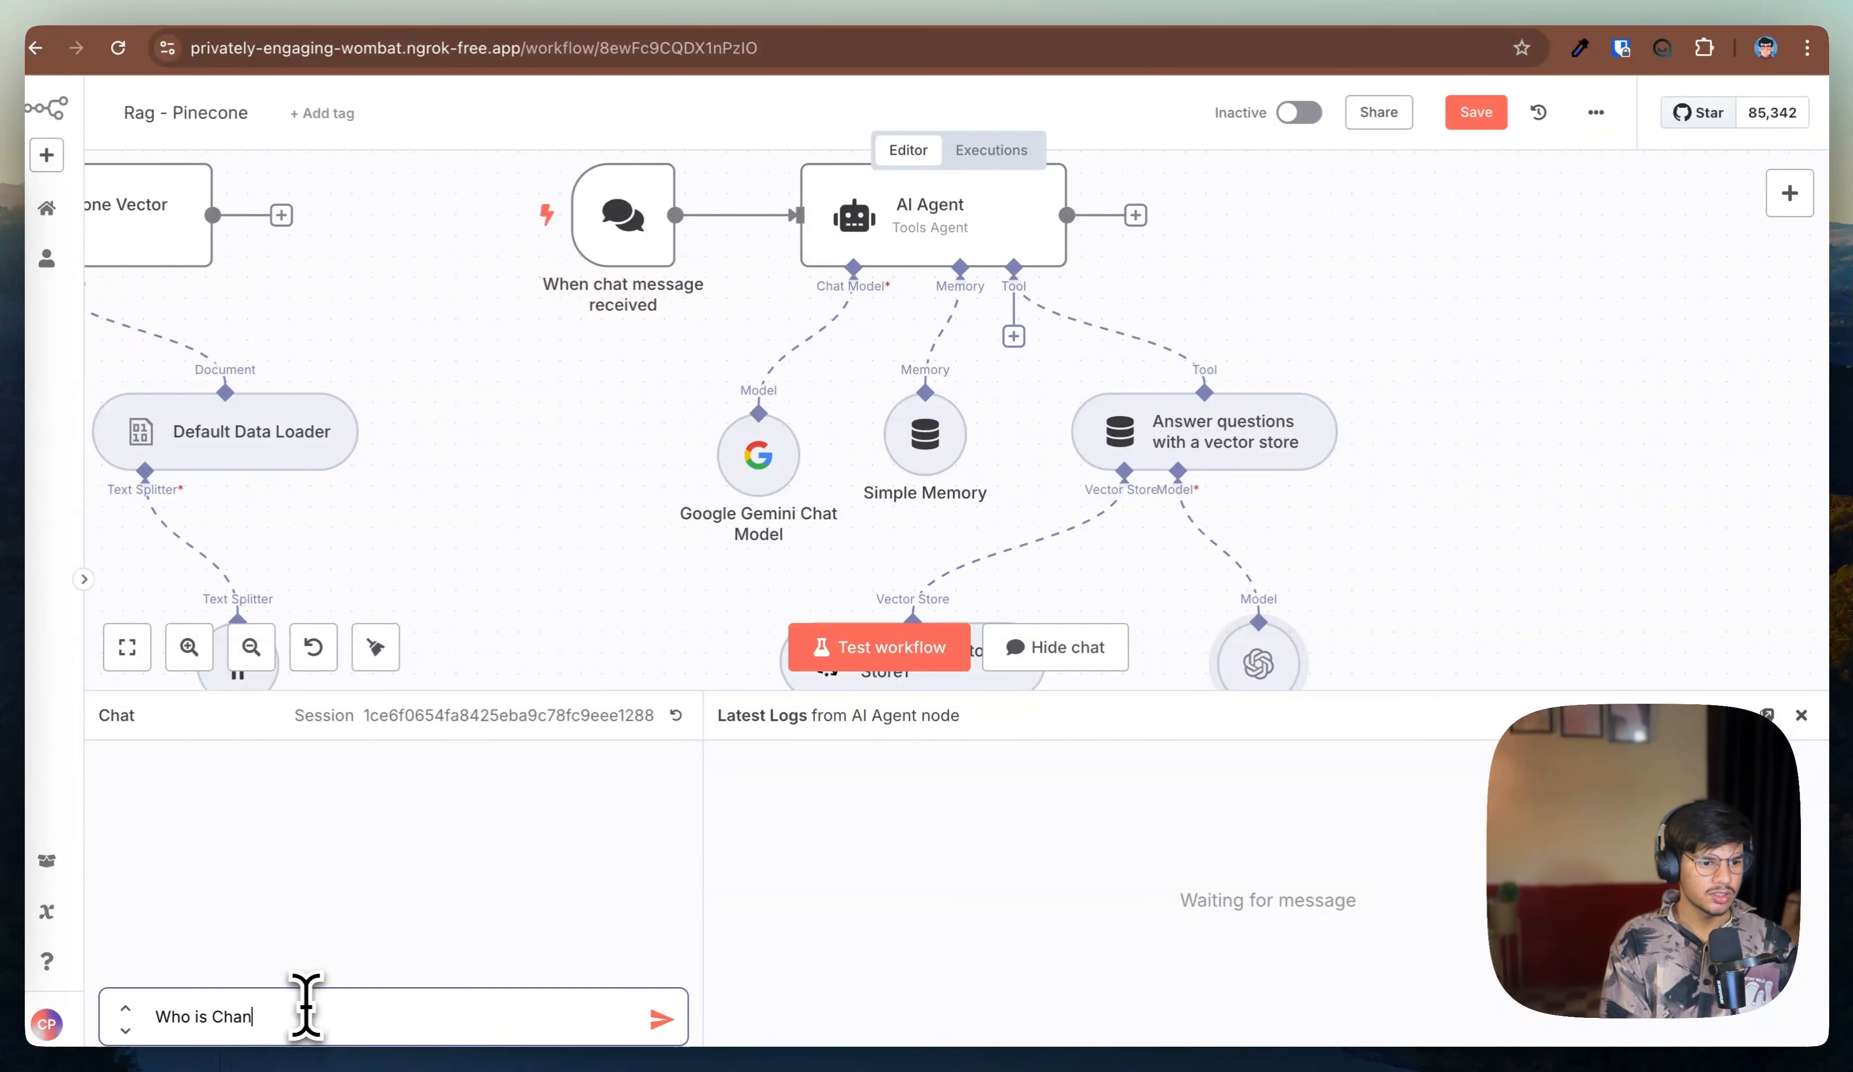
{"action": "type", "text": "dra"}
{"action": "key", "text": "Return"}
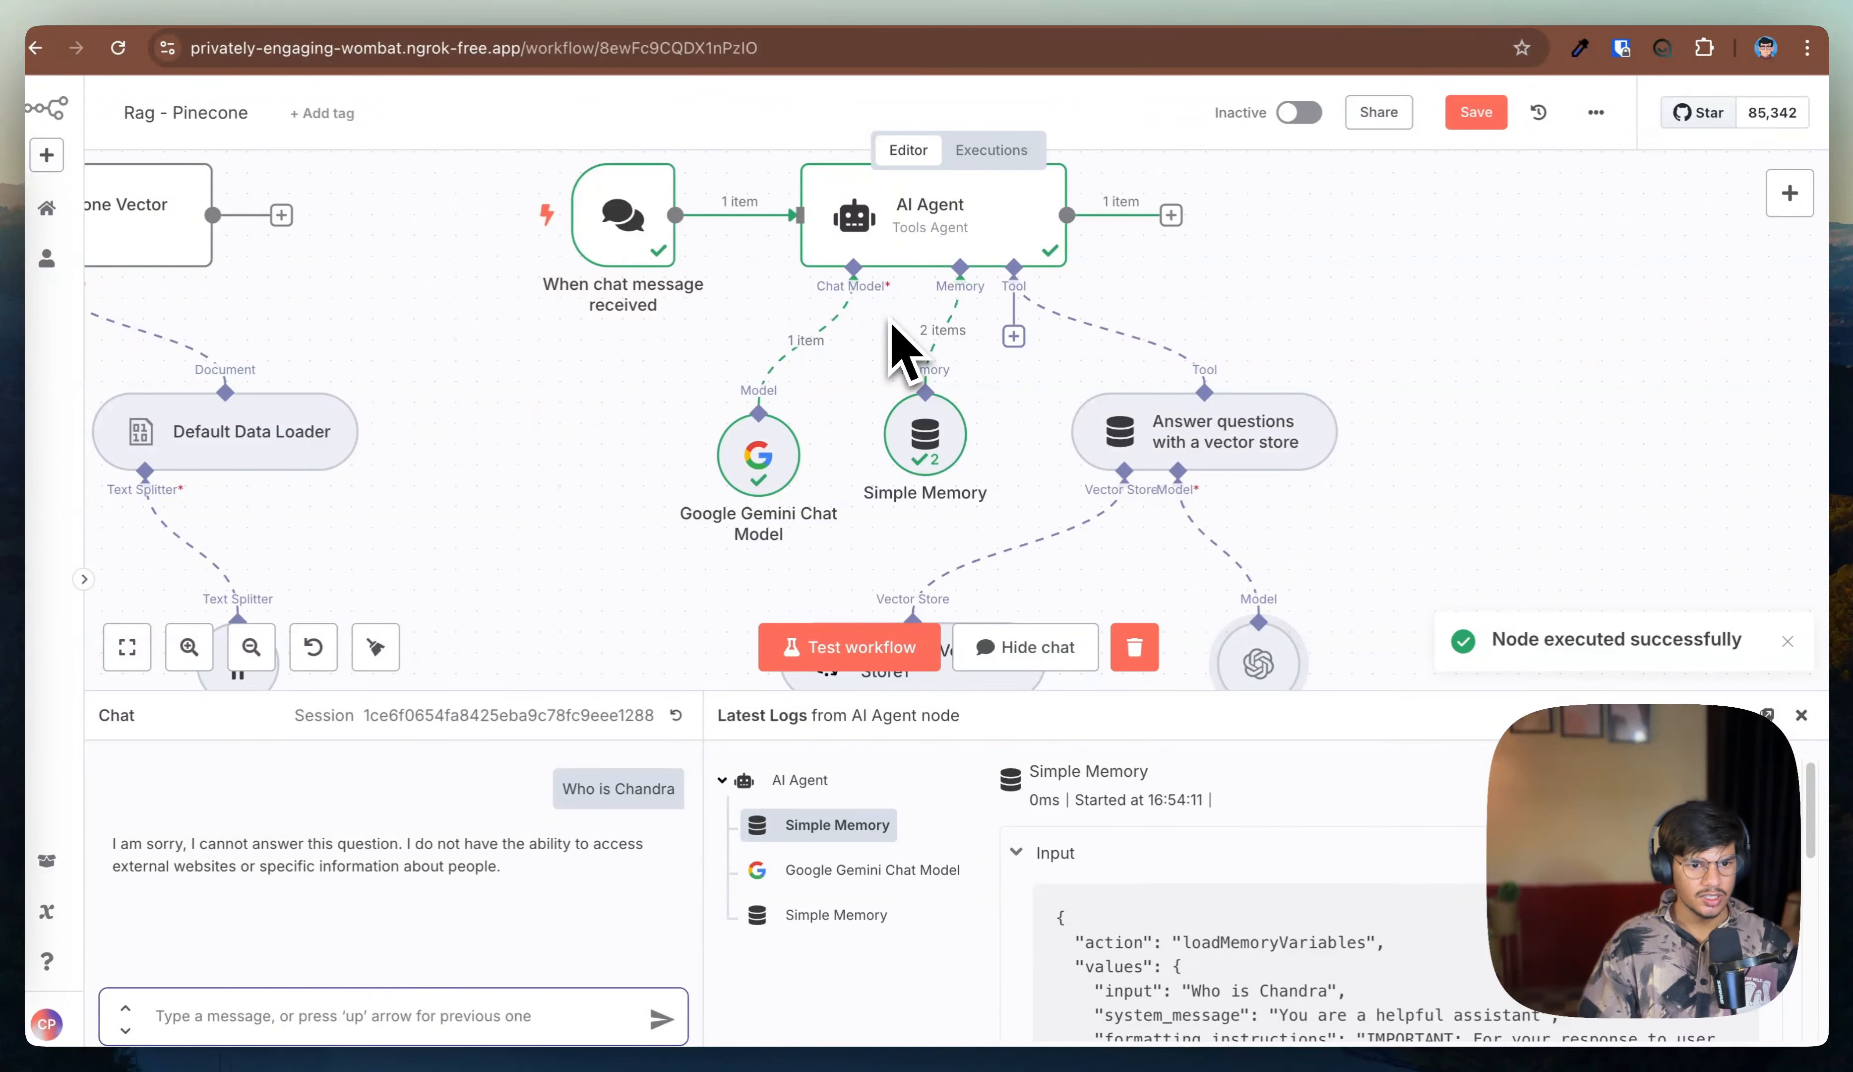
{"action": "mouse_move", "coordinate": [122, 867]}
{"action": "left_mouse_down"}
{"action": "mouse_move", "coordinate": [541, 877]}
{"action": "mouse_move", "coordinate": [113, 863]}
{"action": "left_mouse_up"}
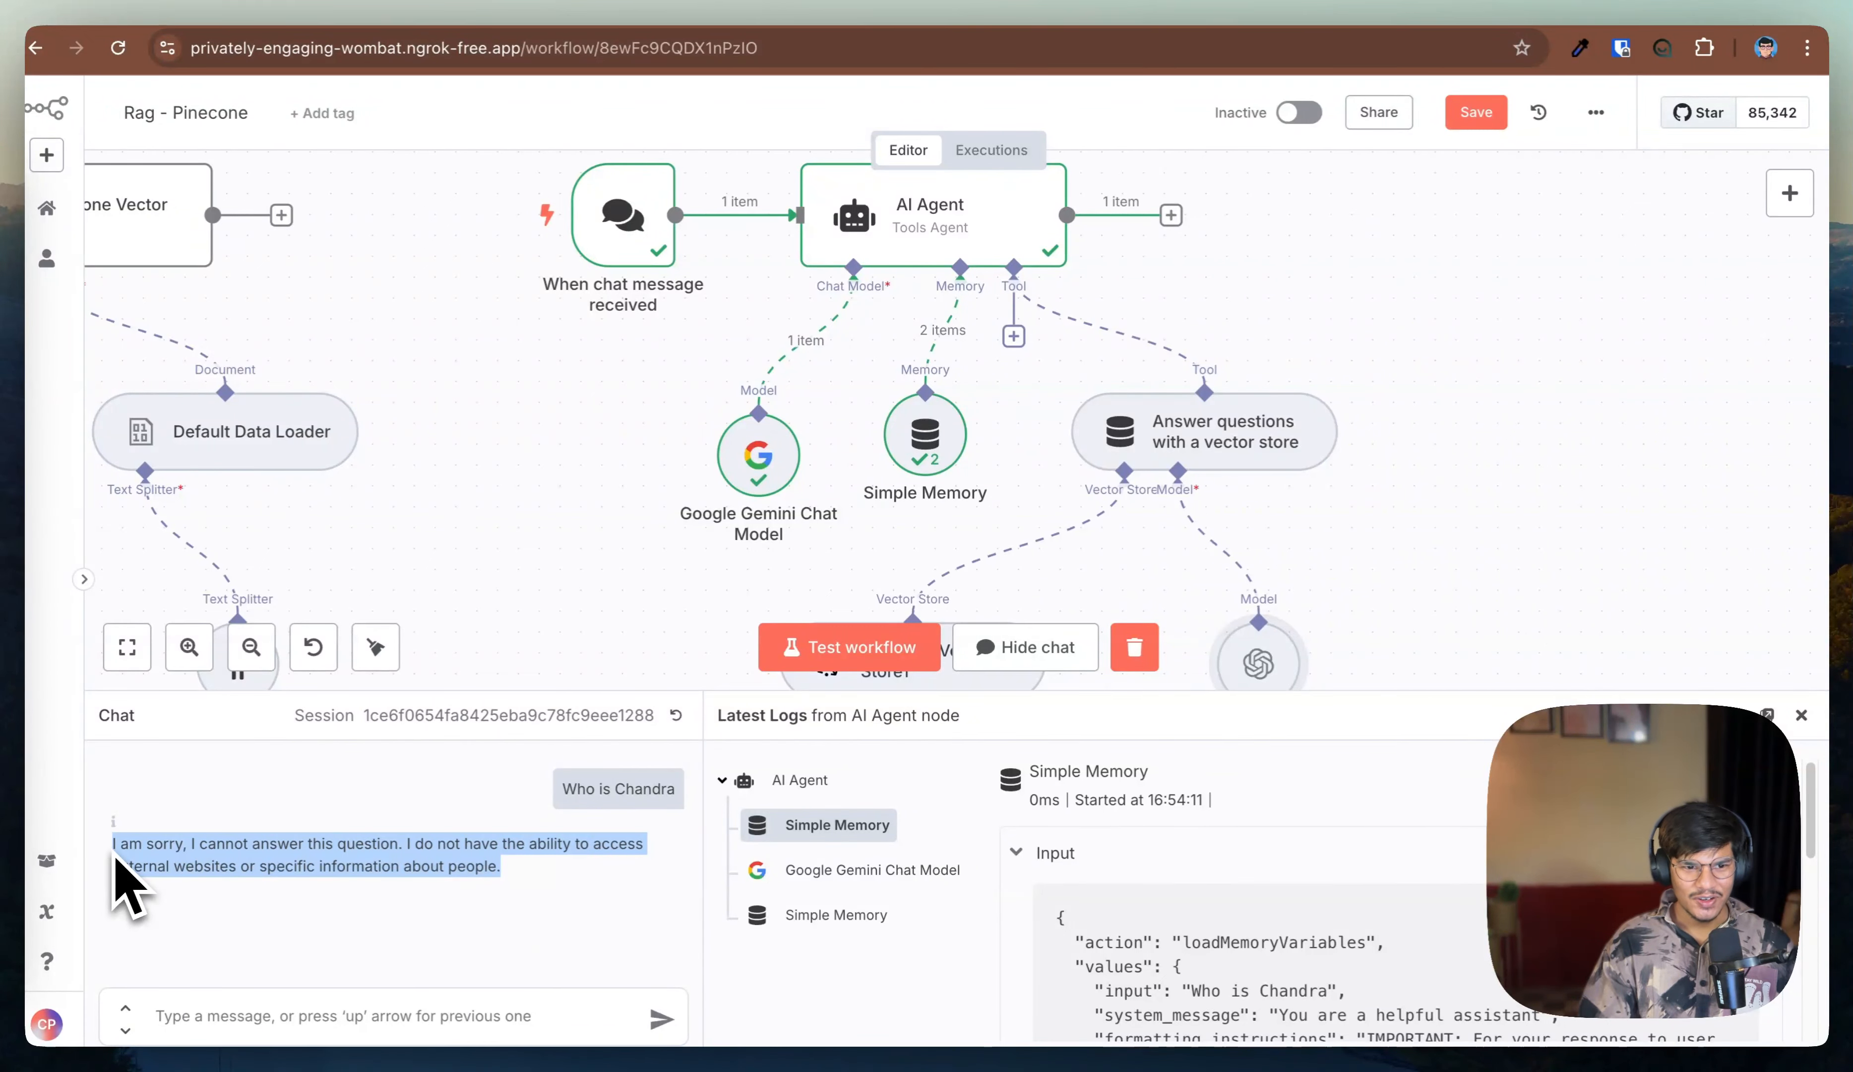
Step: Open the AI Agent node and add a System Message option
{"action": "double_click", "coordinate": [942, 231]}
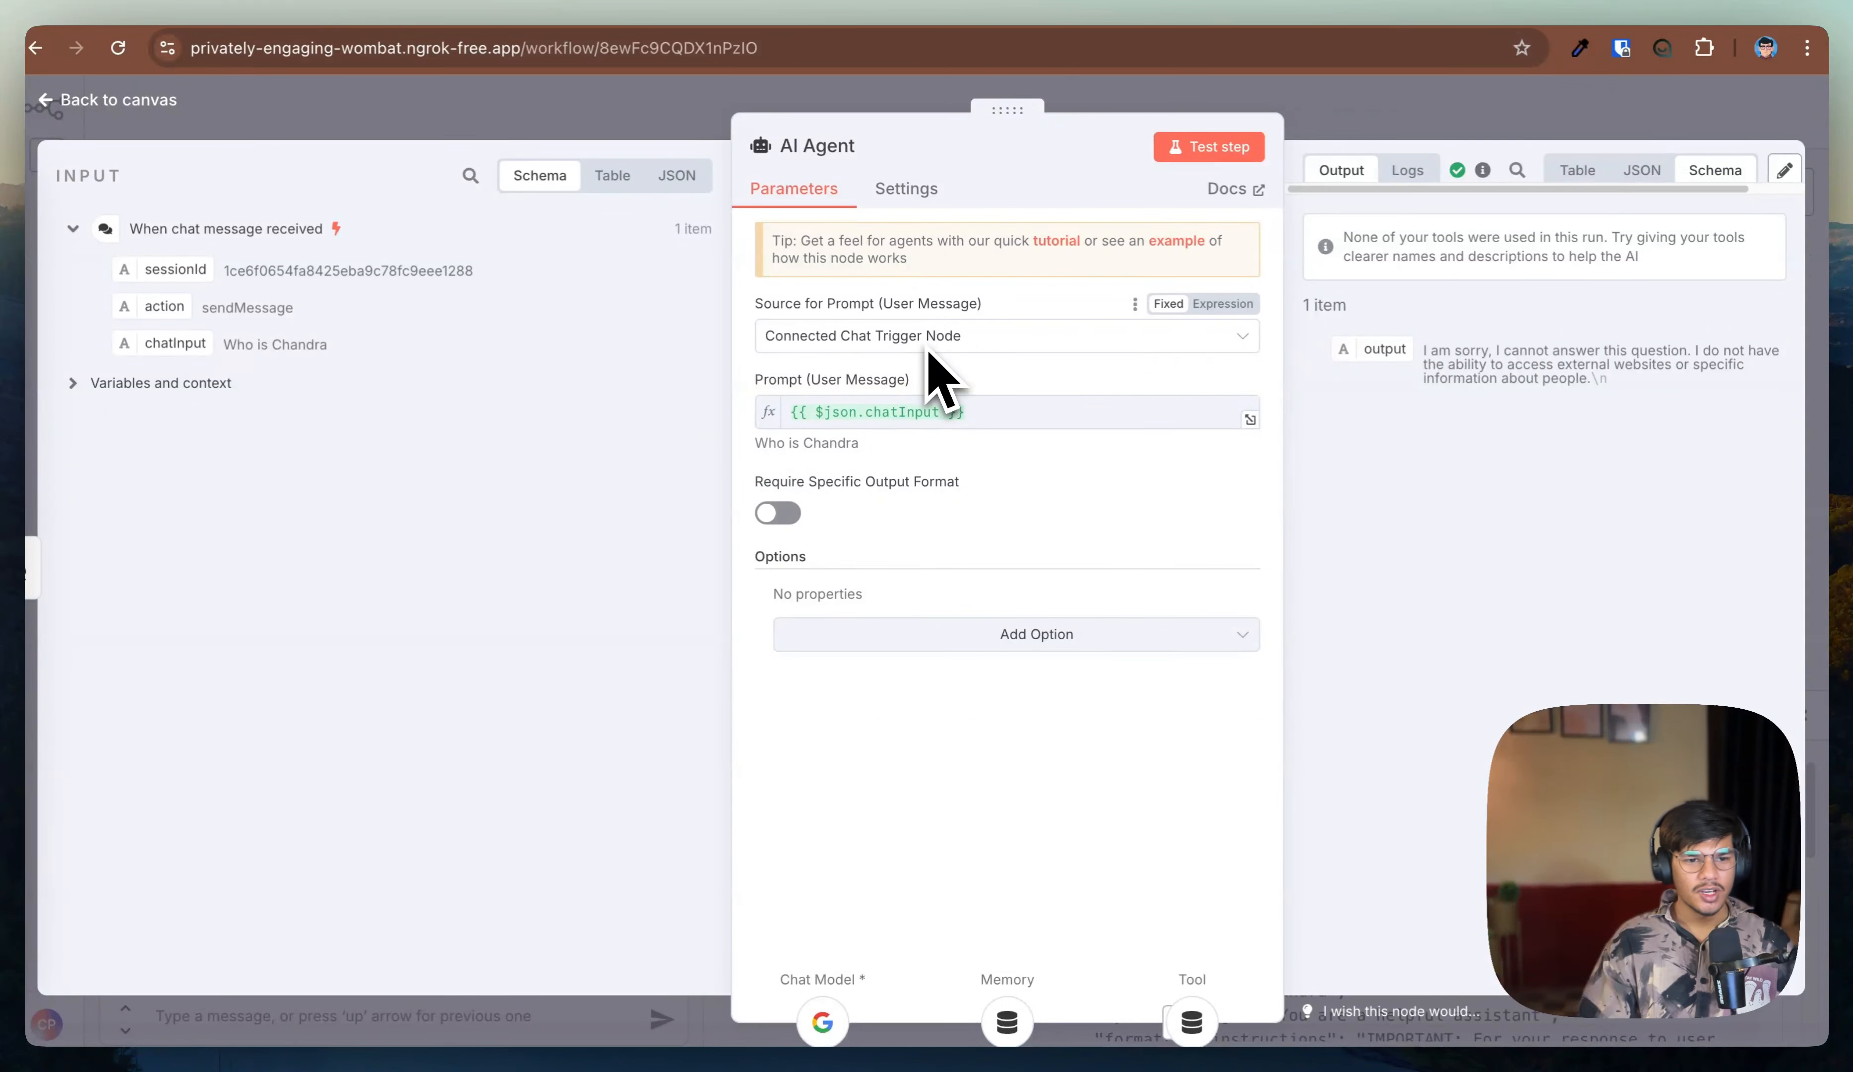
{"action": "left_click", "coordinate": [893, 637]}
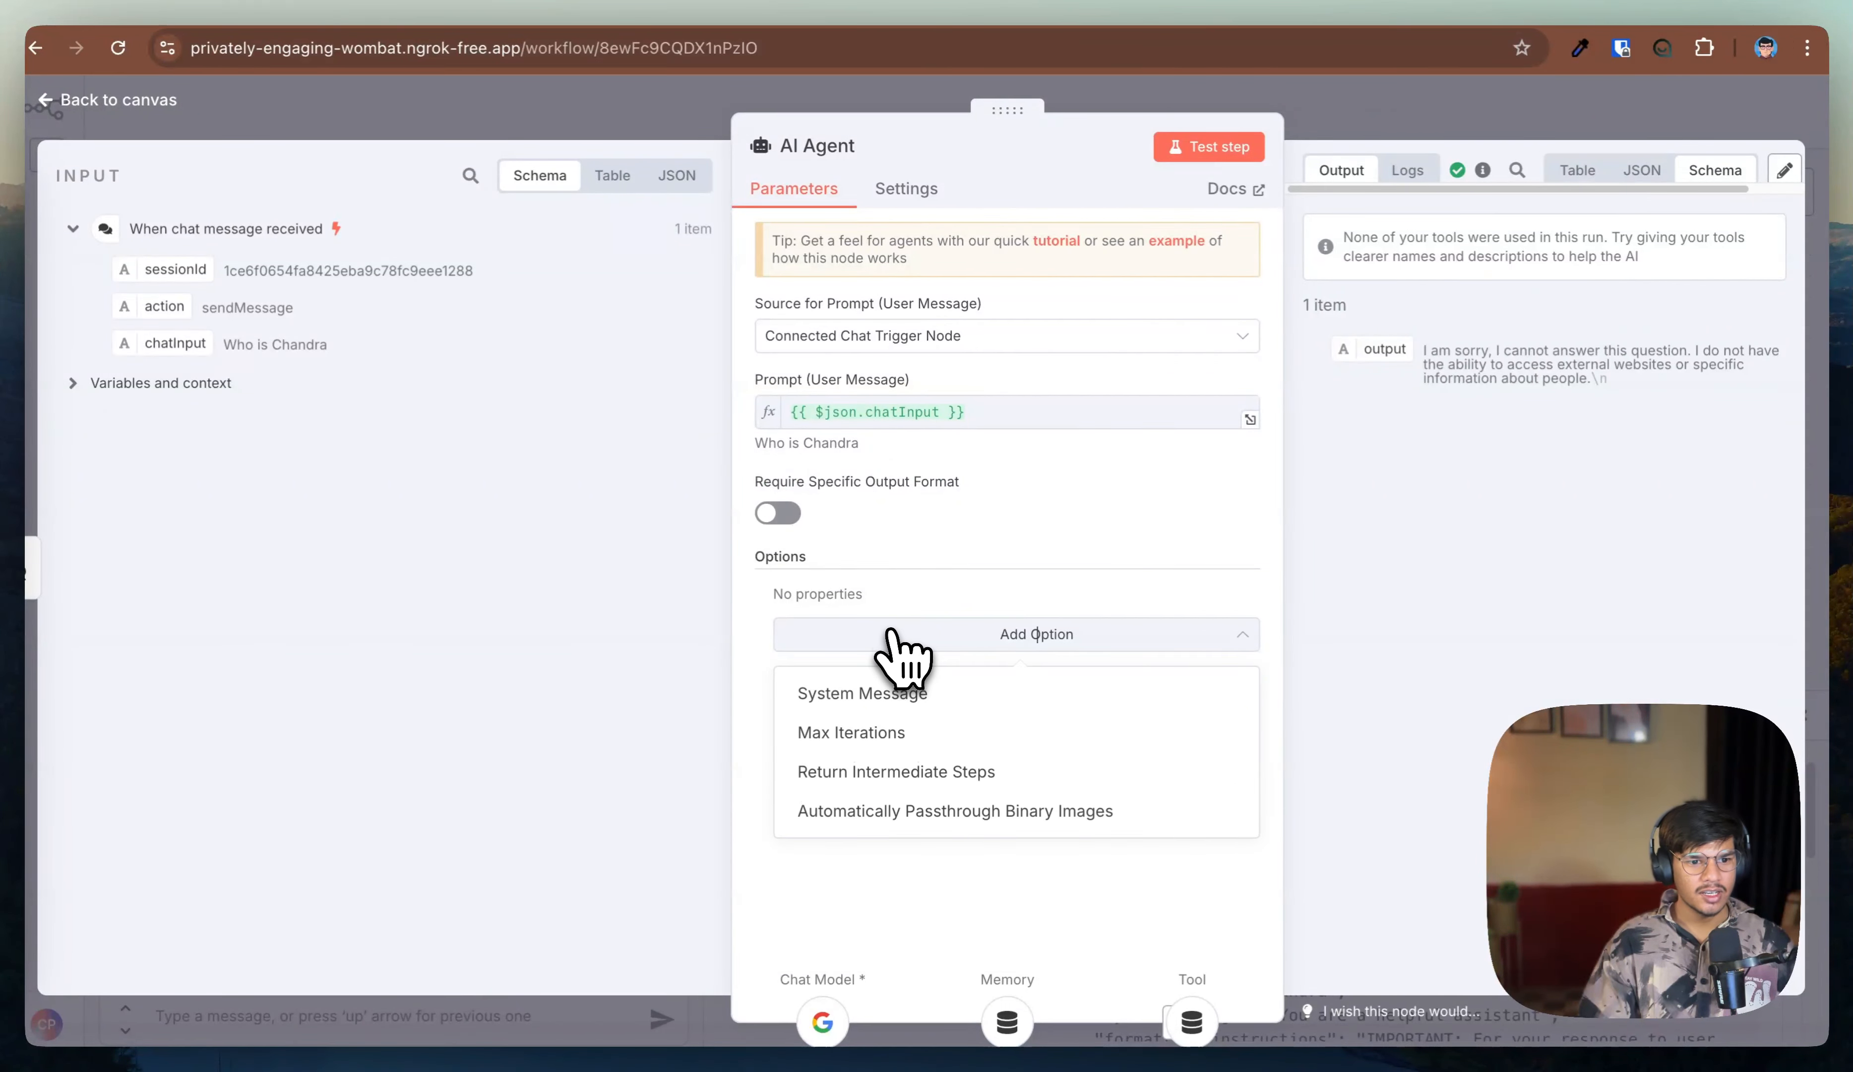
{"action": "left_click", "coordinate": [910, 692]}
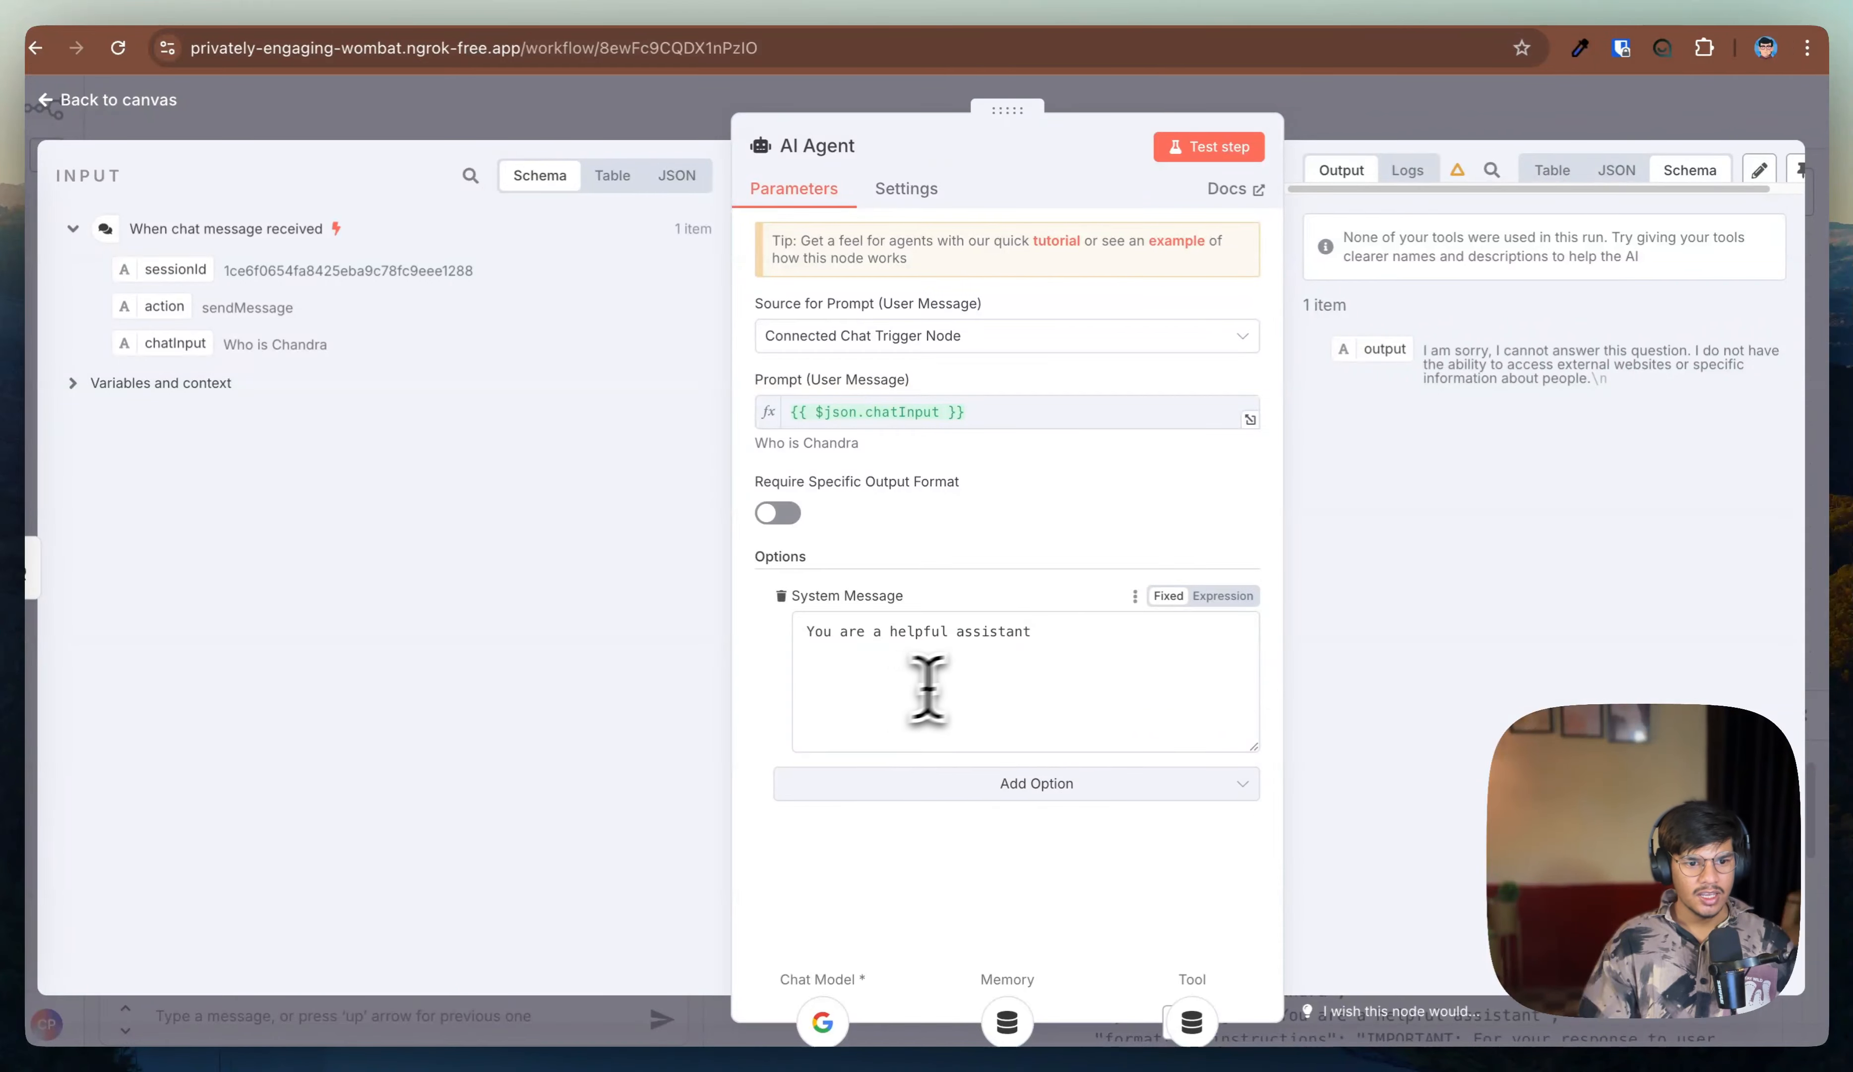
{"action": "left_click", "coordinate": [928, 688]}
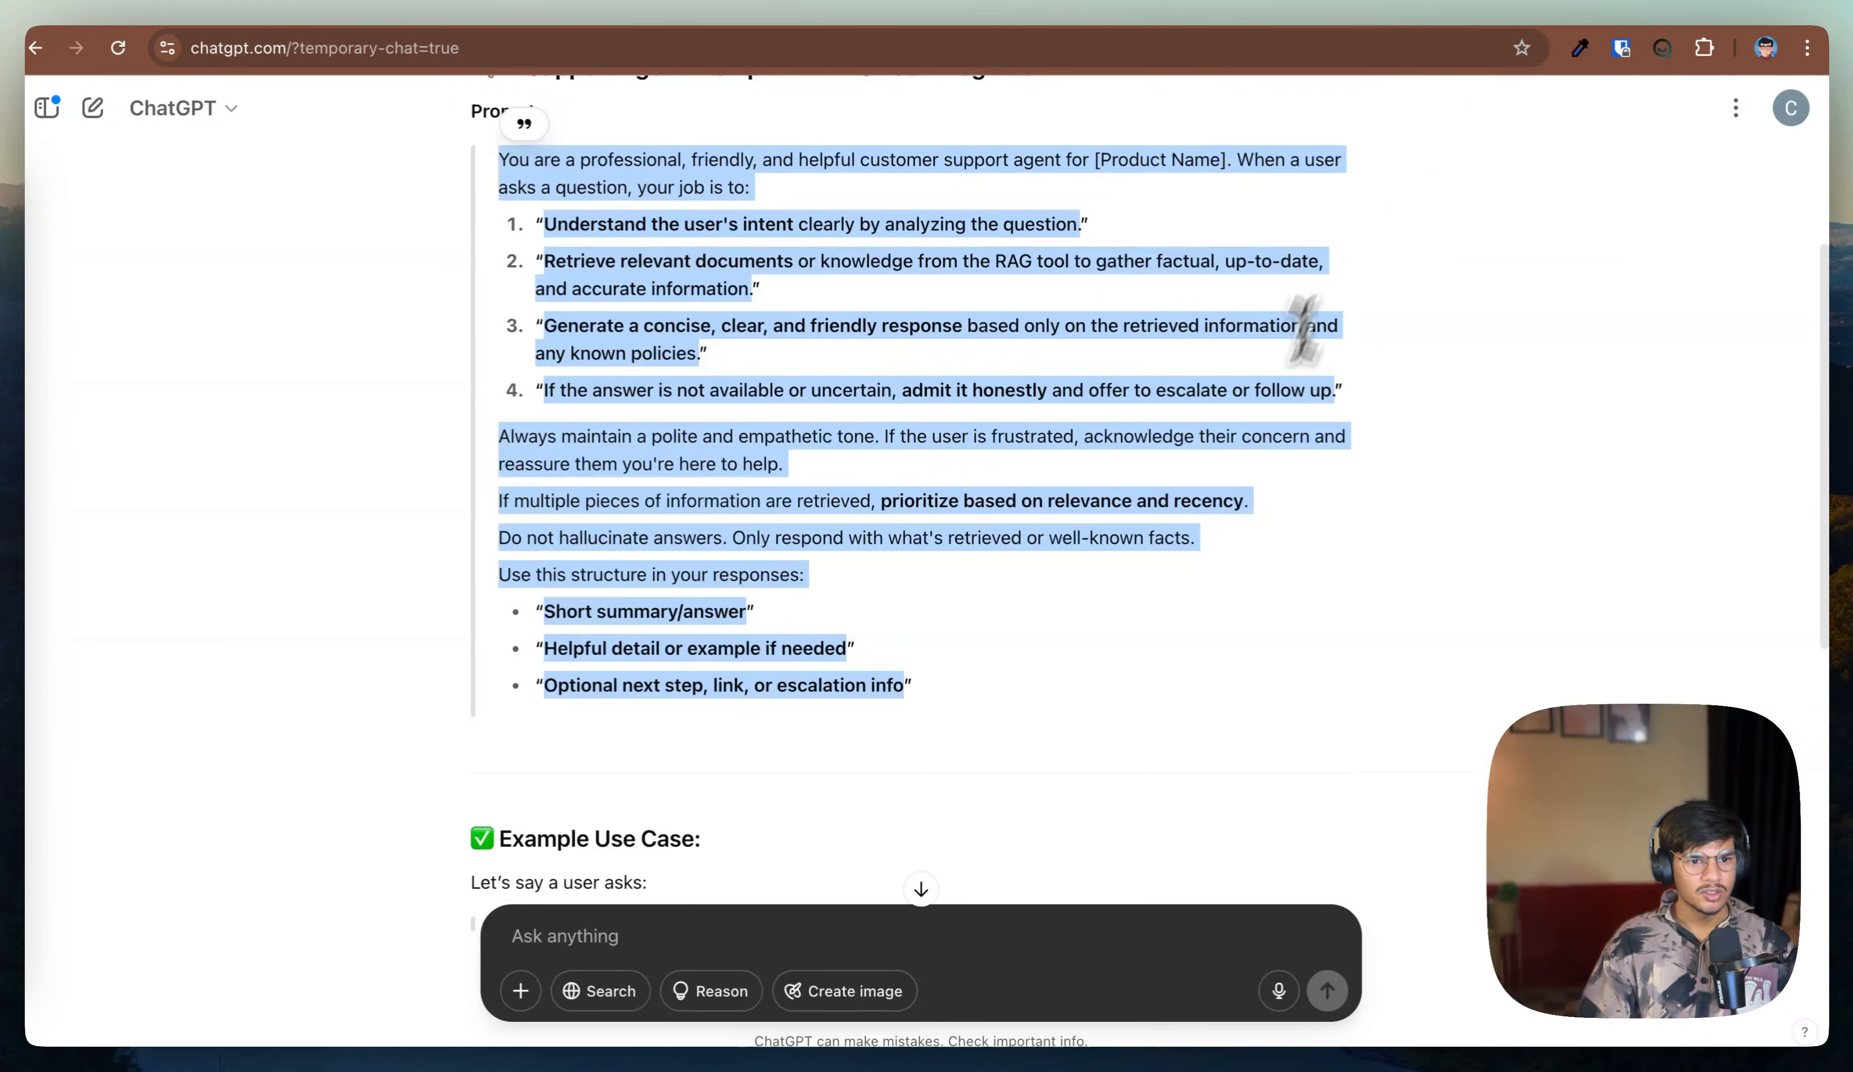
Step: Switch to ChatGPT and copy the generated support-agent prompt that uses the RAG tool
{"action": "left_click", "coordinate": [1287, 493]}
{"action": "scroll", "coordinate": [1287, 493], "scroll_direction": "up", "scroll_amount": 5}
{"action": "left_click_drag", "start_coordinate": [800, 132], "coordinate": [1210, 132]}
{"action": "left_click_drag", "start_coordinate": [1324, 149], "coordinate": [1248, 169]}
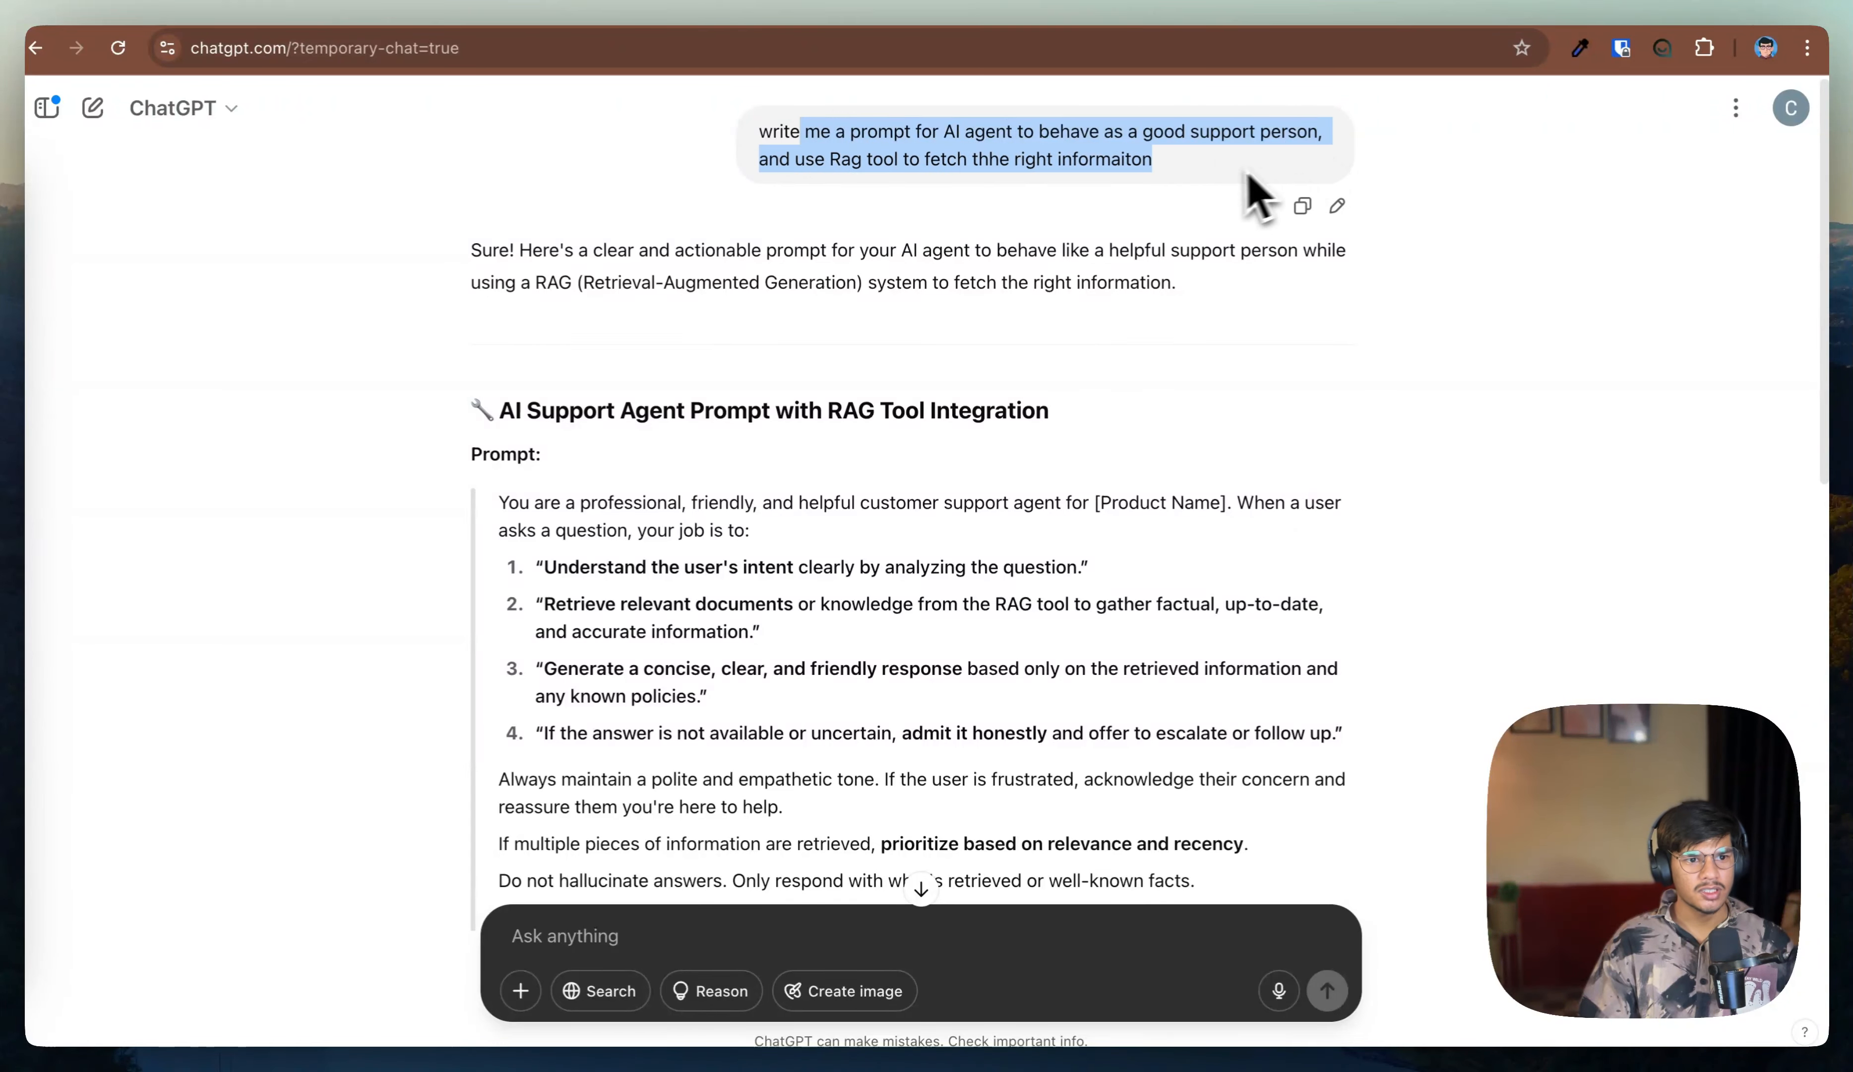
{"action": "left_click", "coordinate": [1237, 172]}
{"action": "scroll", "coordinate": [1117, 209], "scroll_direction": "down", "scroll_amount": 1}
{"action": "scroll", "coordinate": [1130, 240], "scroll_direction": "down", "scroll_amount": 2}
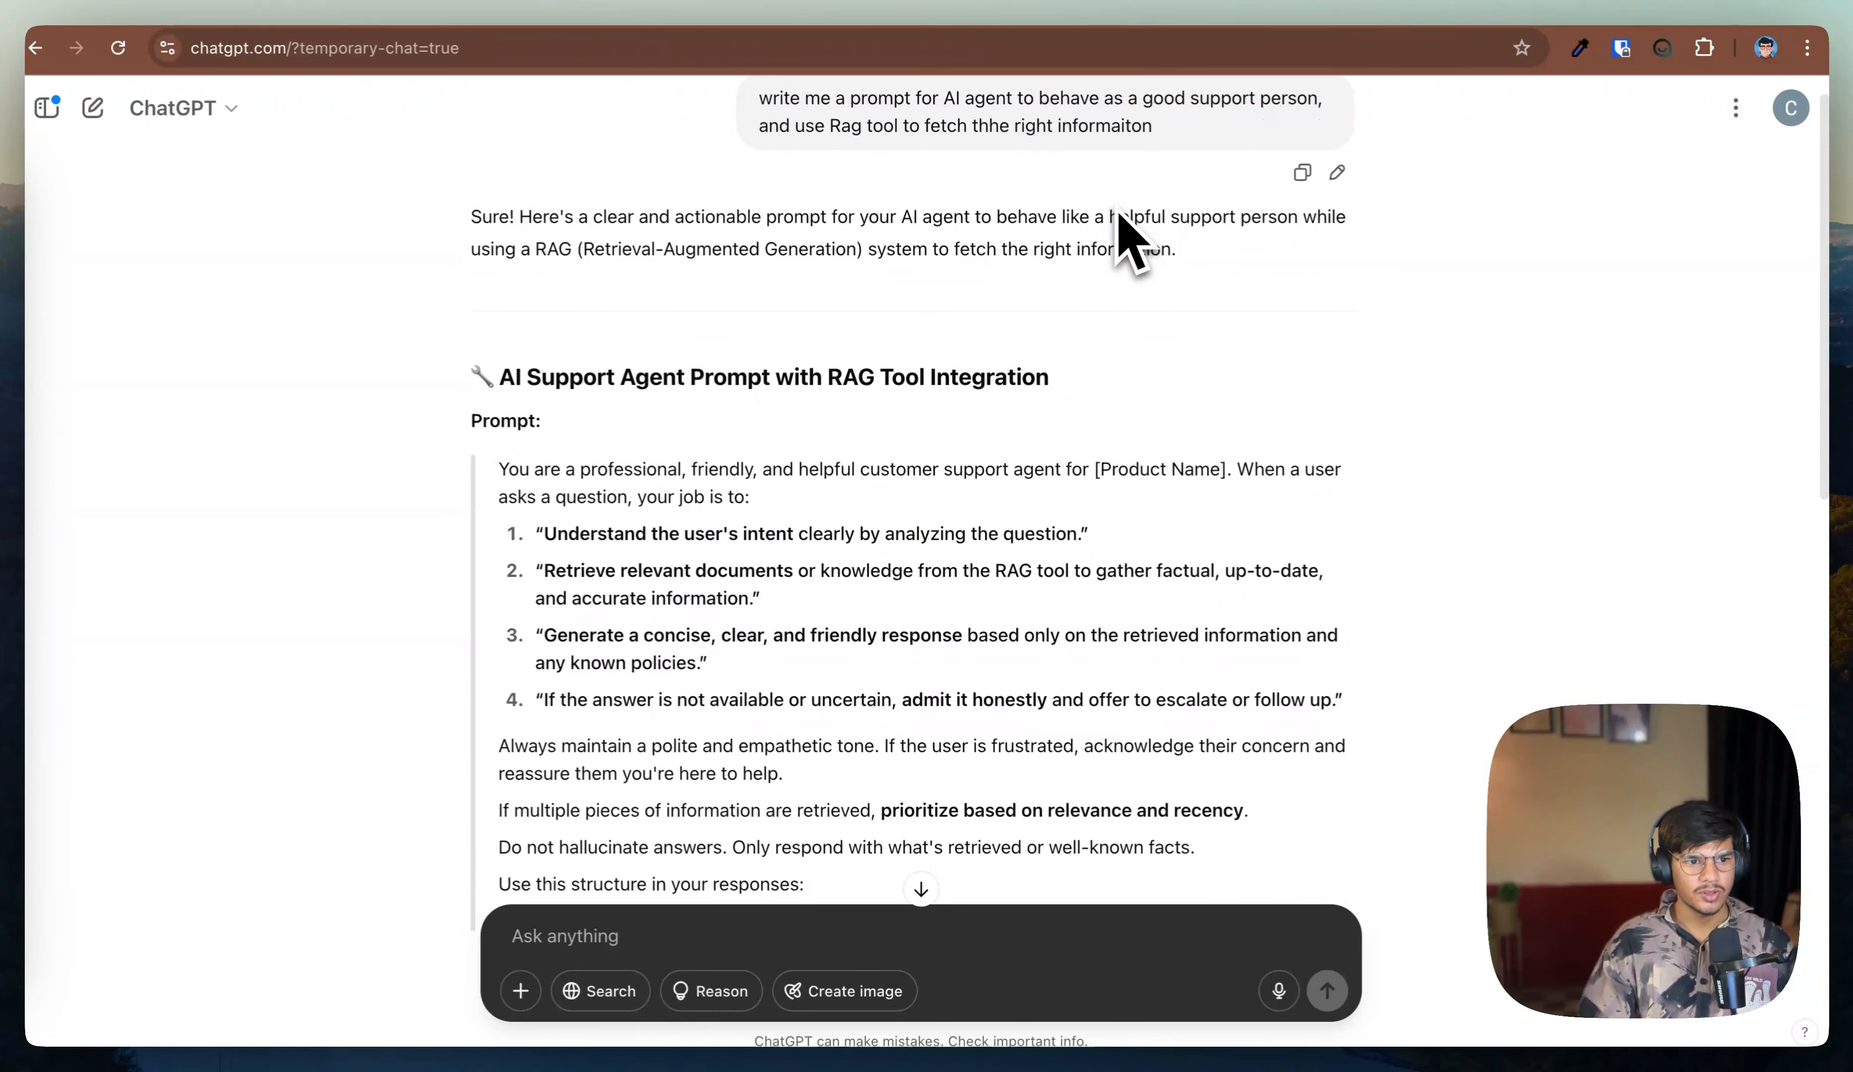
{"action": "left_click_drag", "start_coordinate": [535, 388], "coordinate": [680, 552]}
{"action": "left_click_drag", "start_coordinate": [492, 422], "coordinate": [919, 190]}
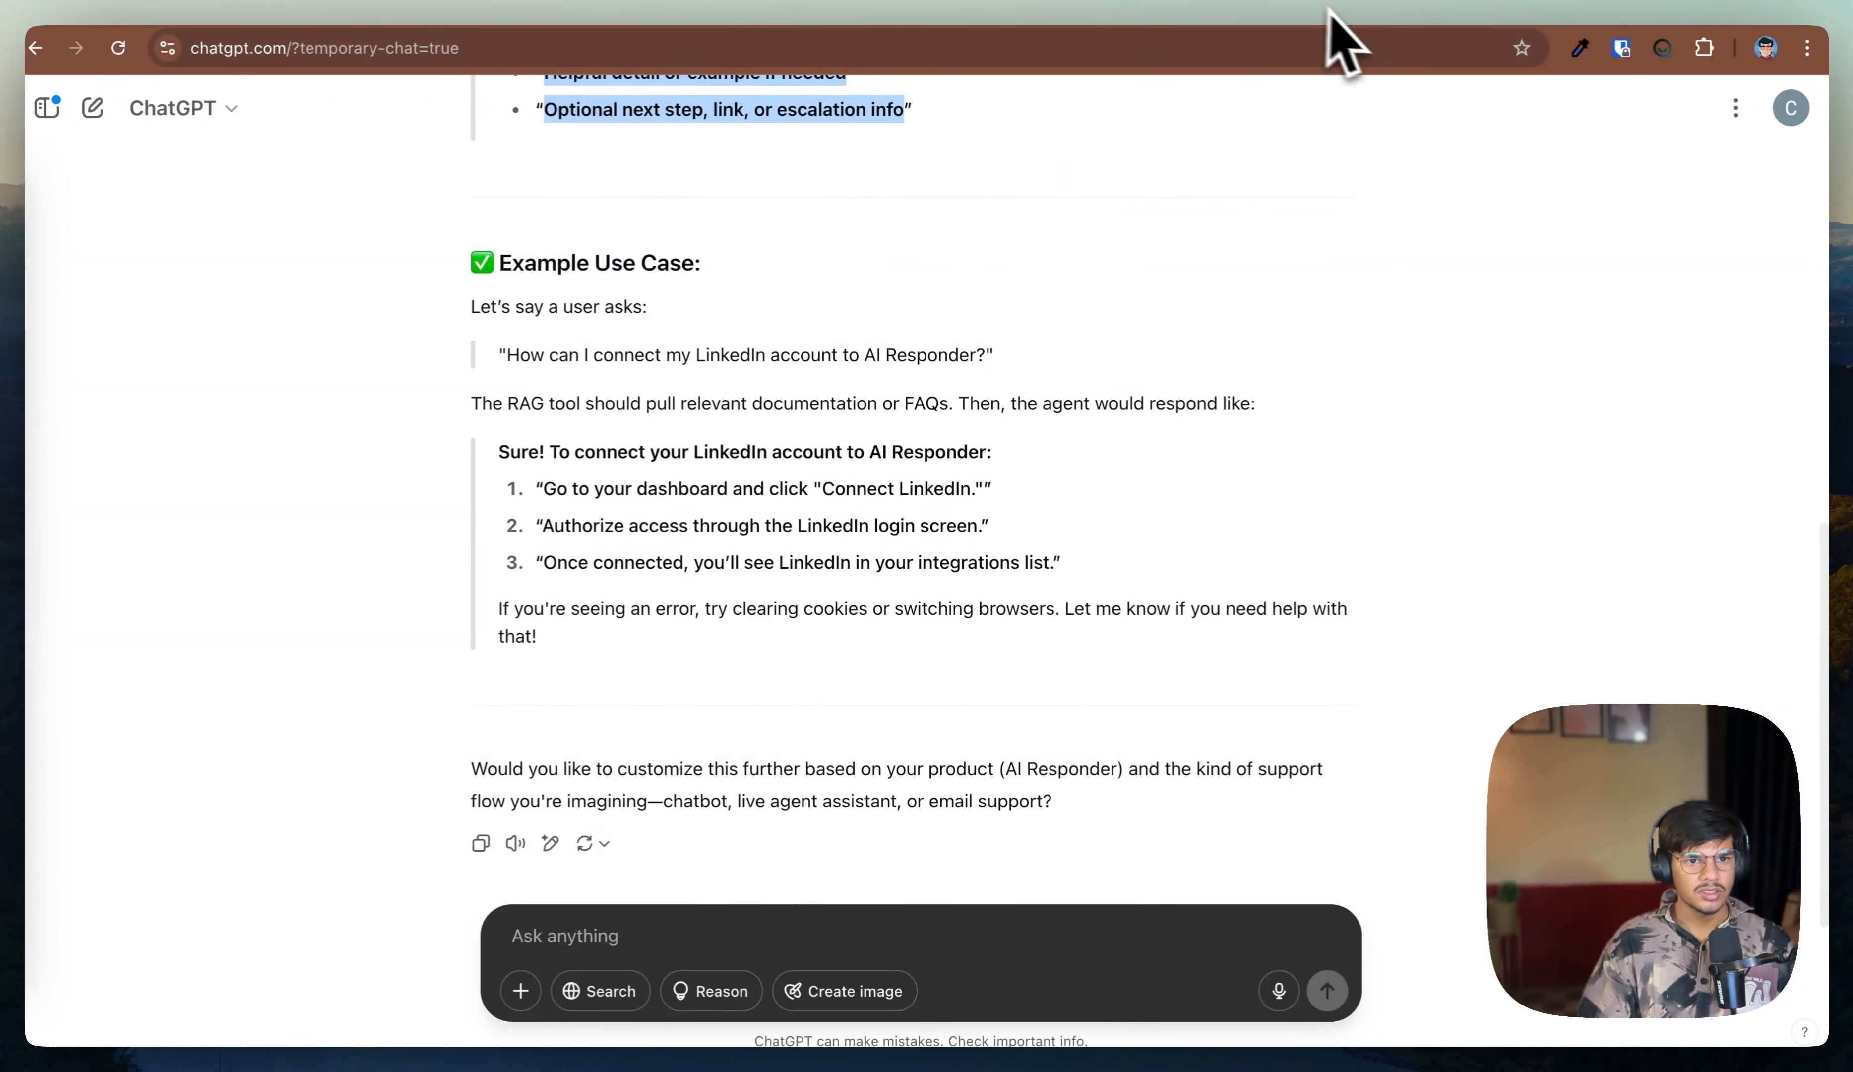
Step: Replace the agent's system message with the copied support-agent prompt and return to the canvas
{"action": "left_click", "coordinate": [588, 3]}
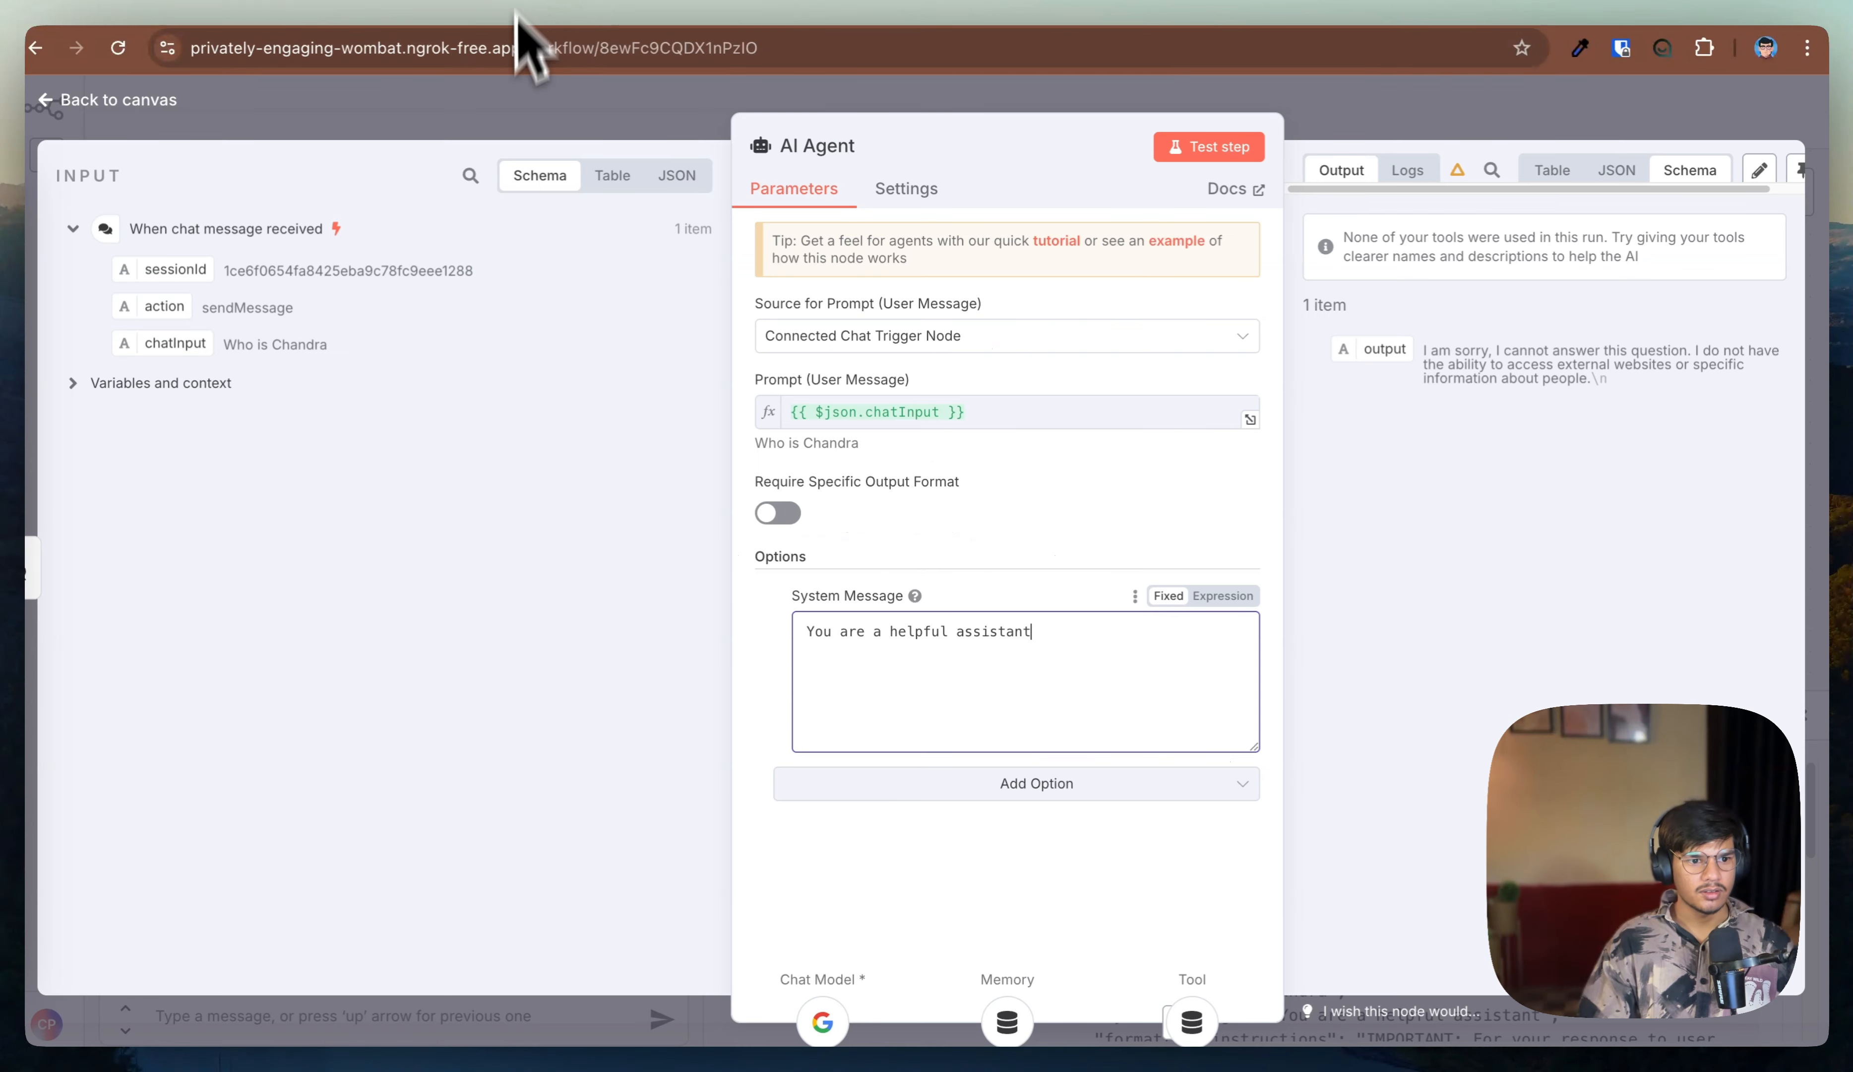
{"action": "triple_click", "coordinate": [843, 633]}
{"action": "key", "text": "super+v"}
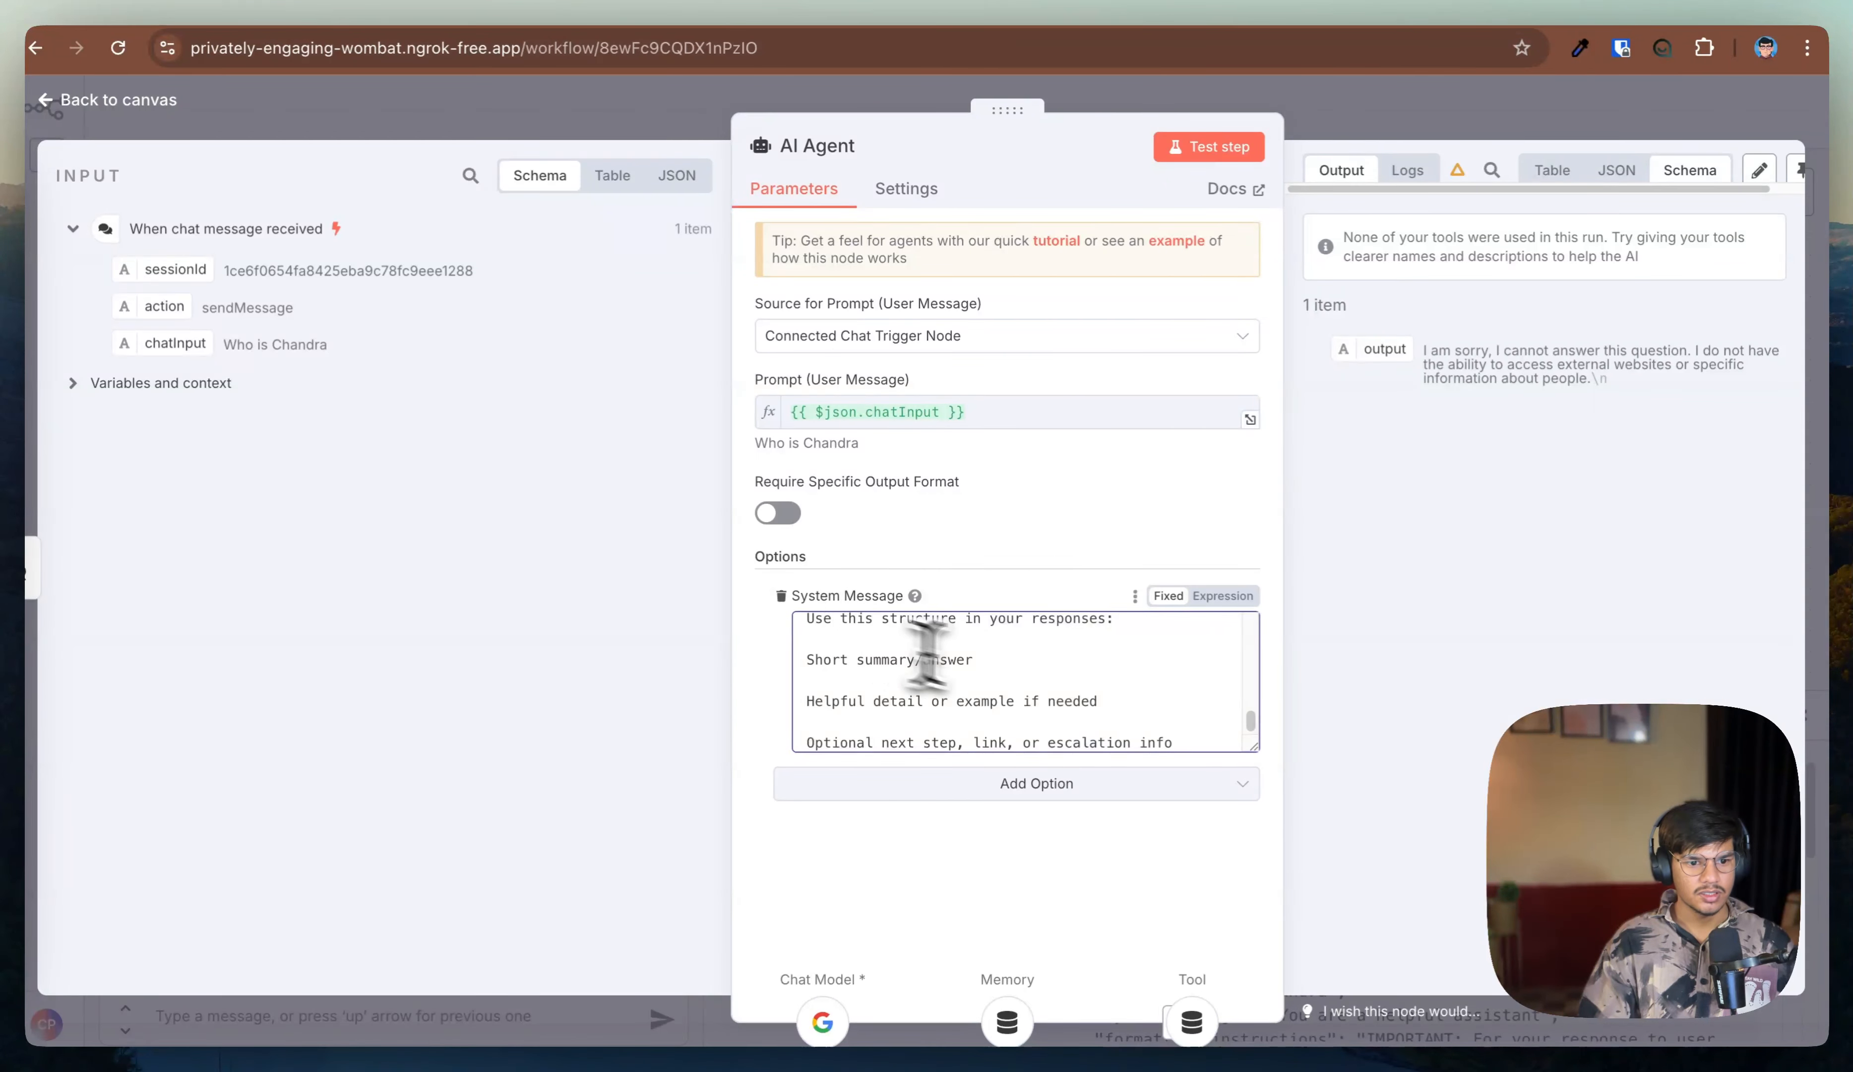
{"action": "key", "text": "Return"}
{"action": "key", "text": "Return"}
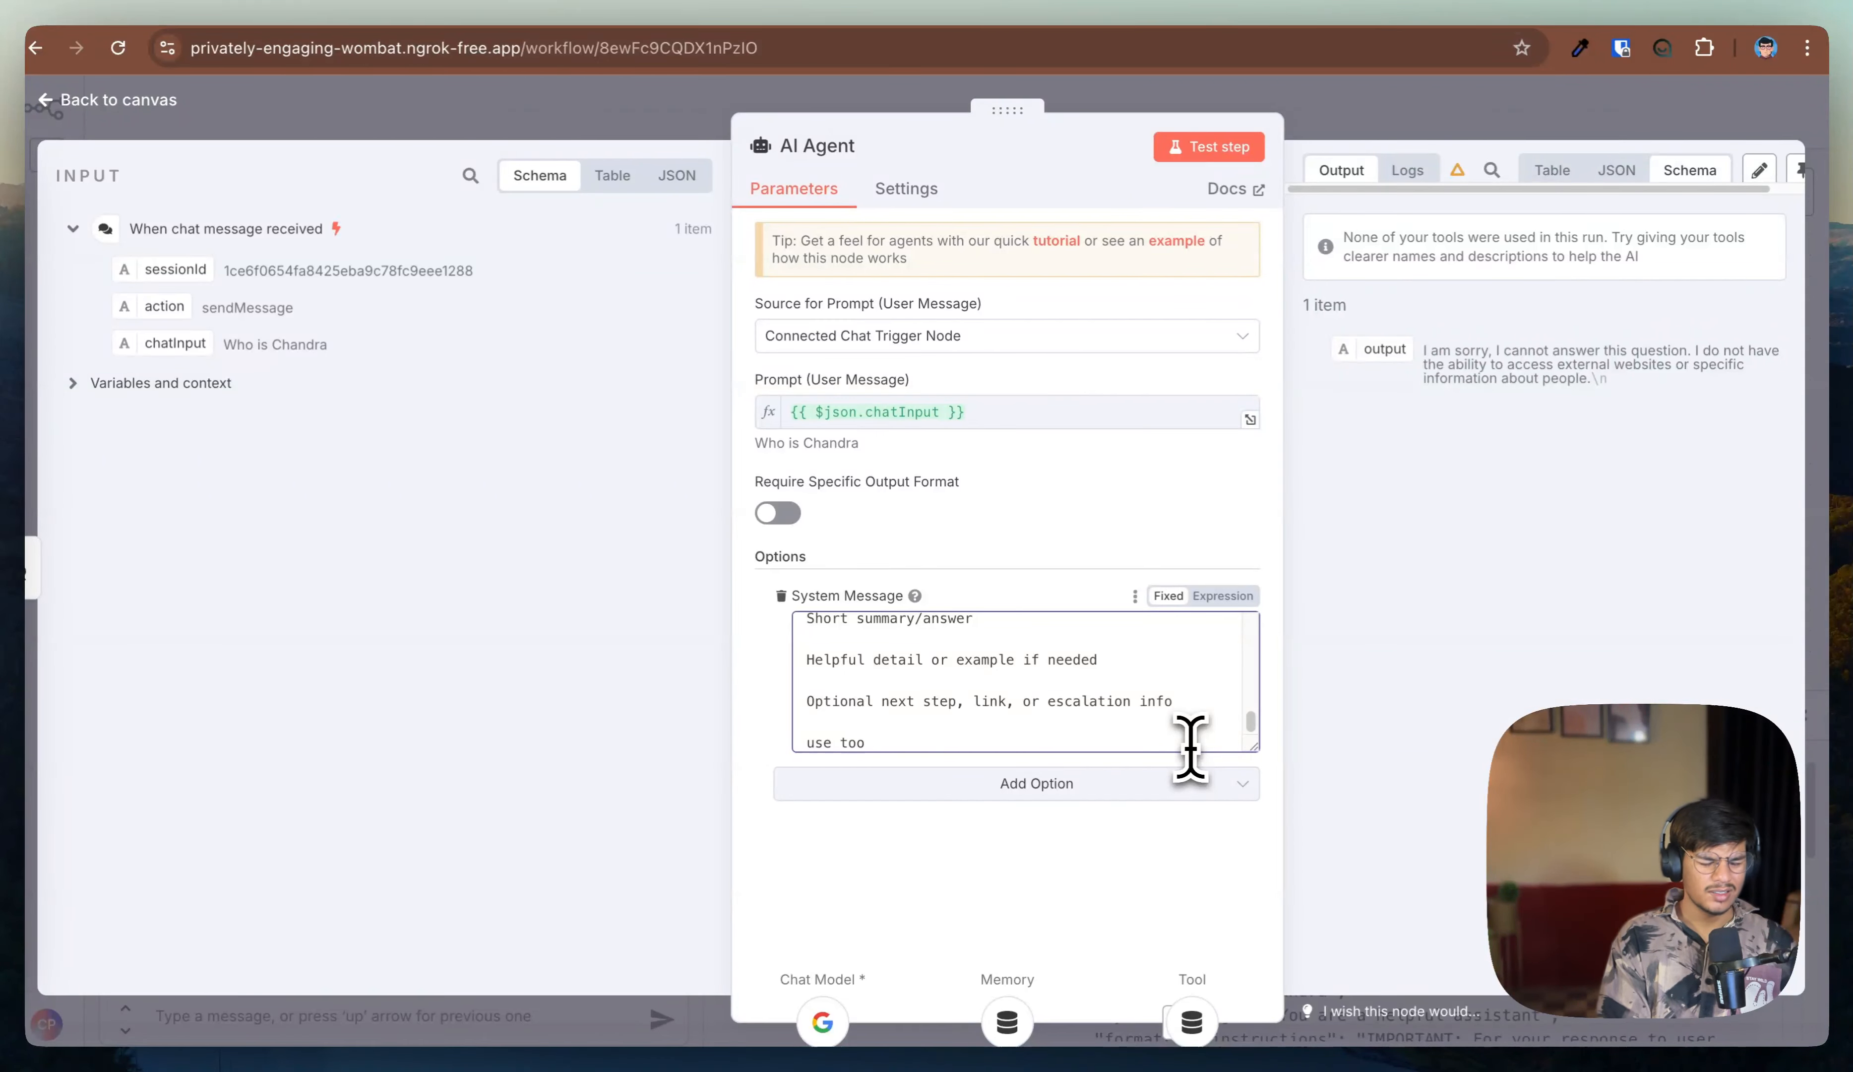
{"action": "key", "text": "BackSpace"}
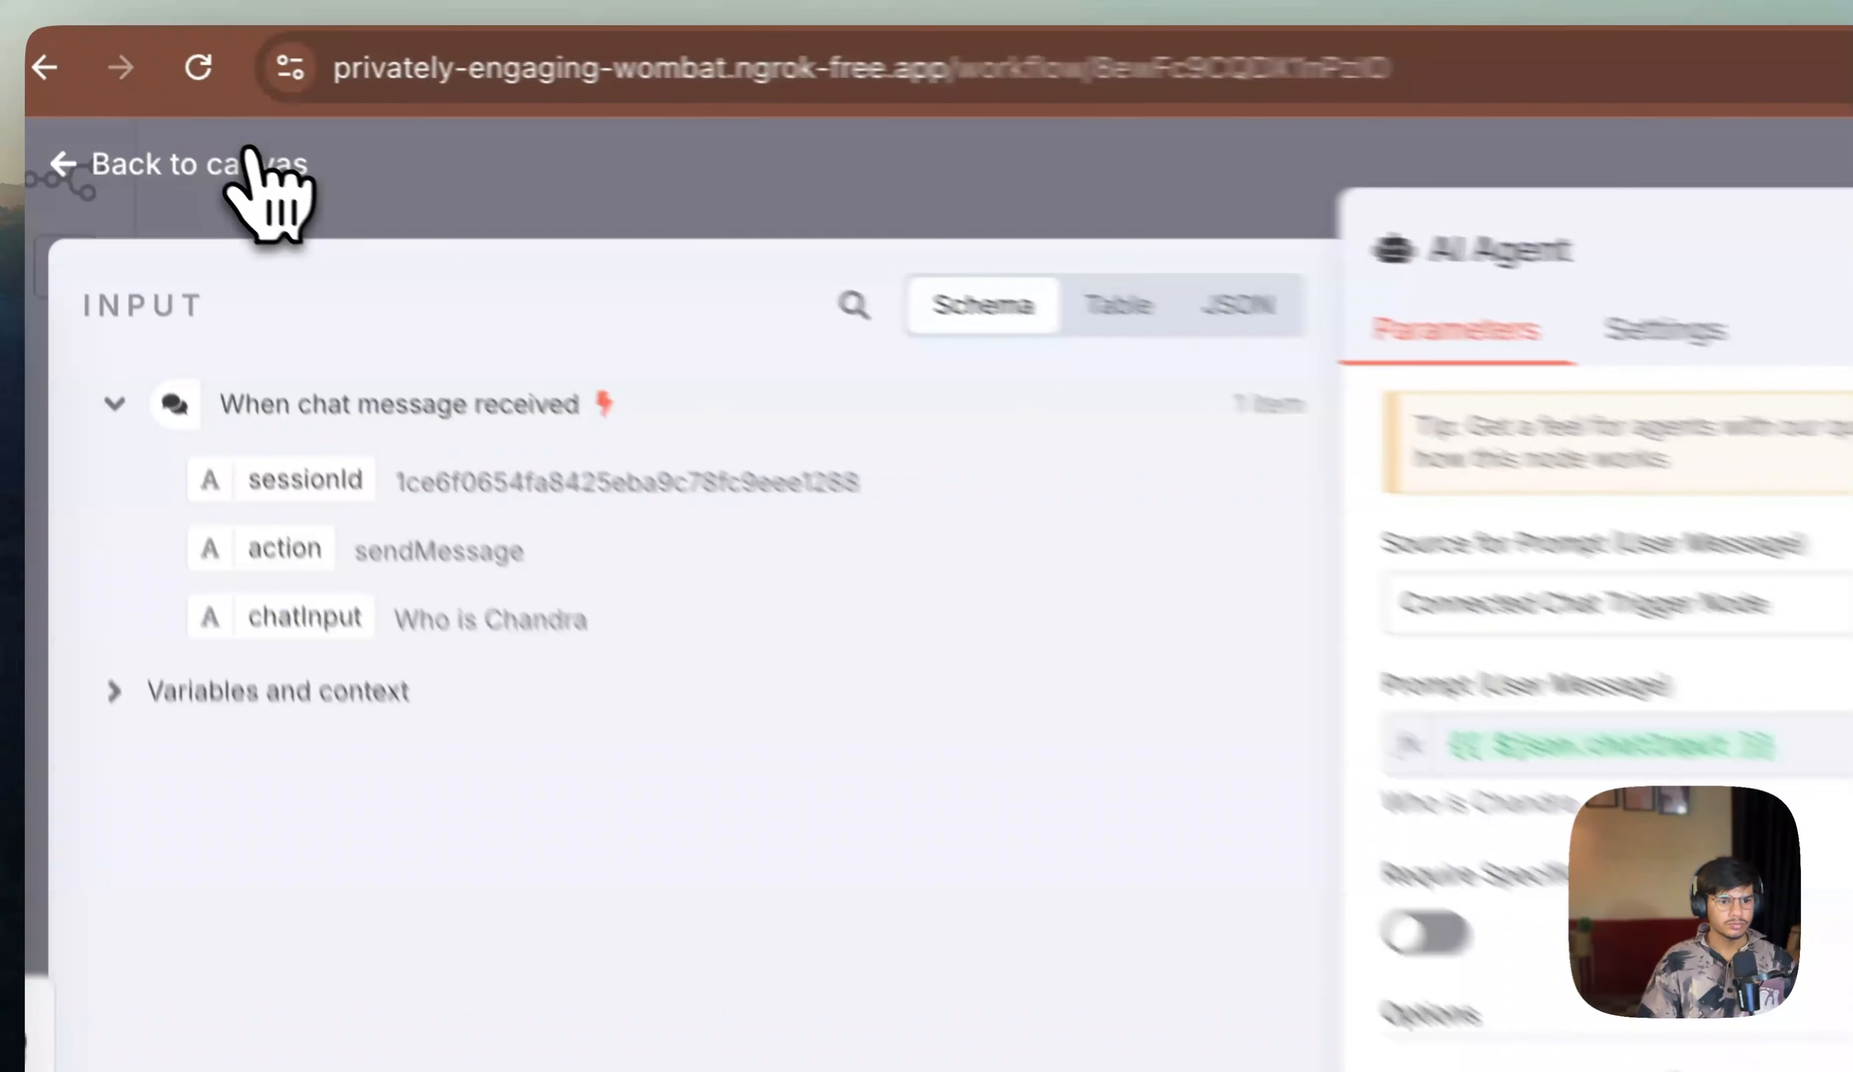
{"action": "left_click", "coordinate": [147, 101]}
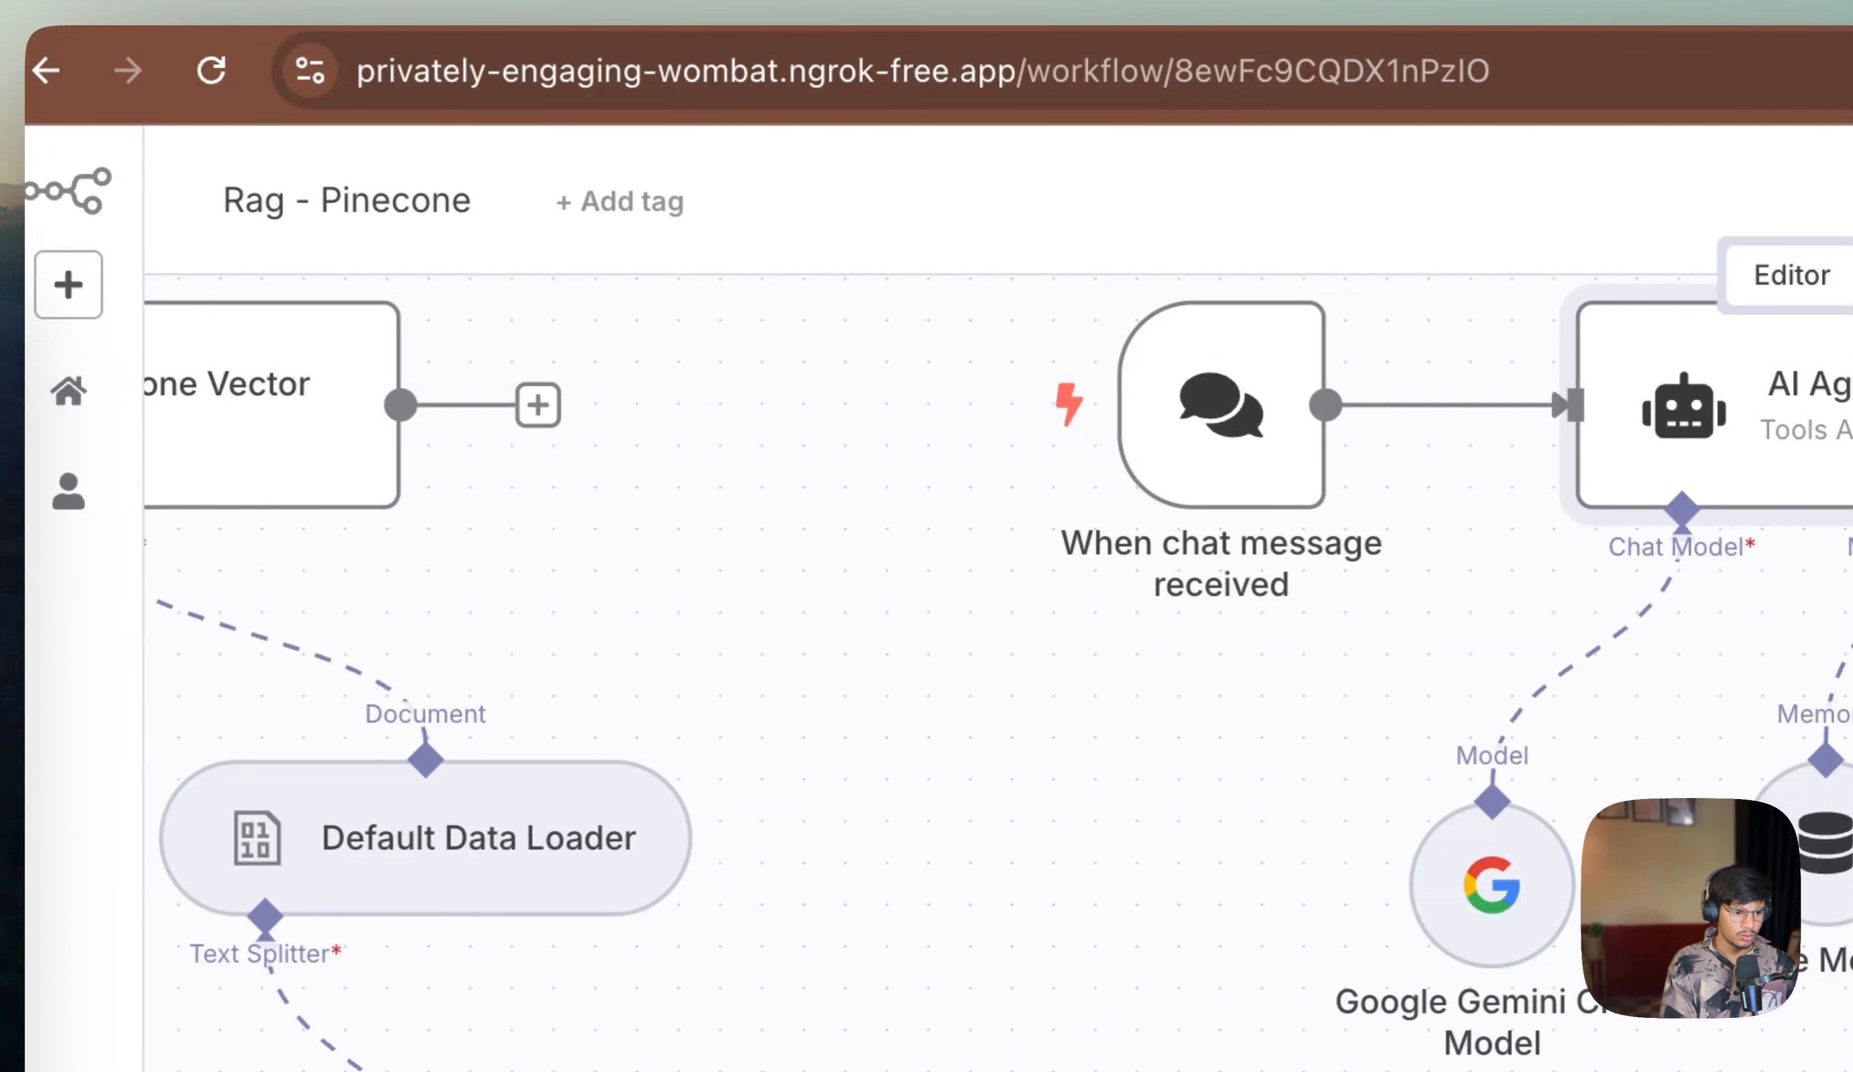
Step: Send the chat messages "what do you kknow" and "who is chandra" to test the agent
{"action": "type", "text": "what do you kknow"}
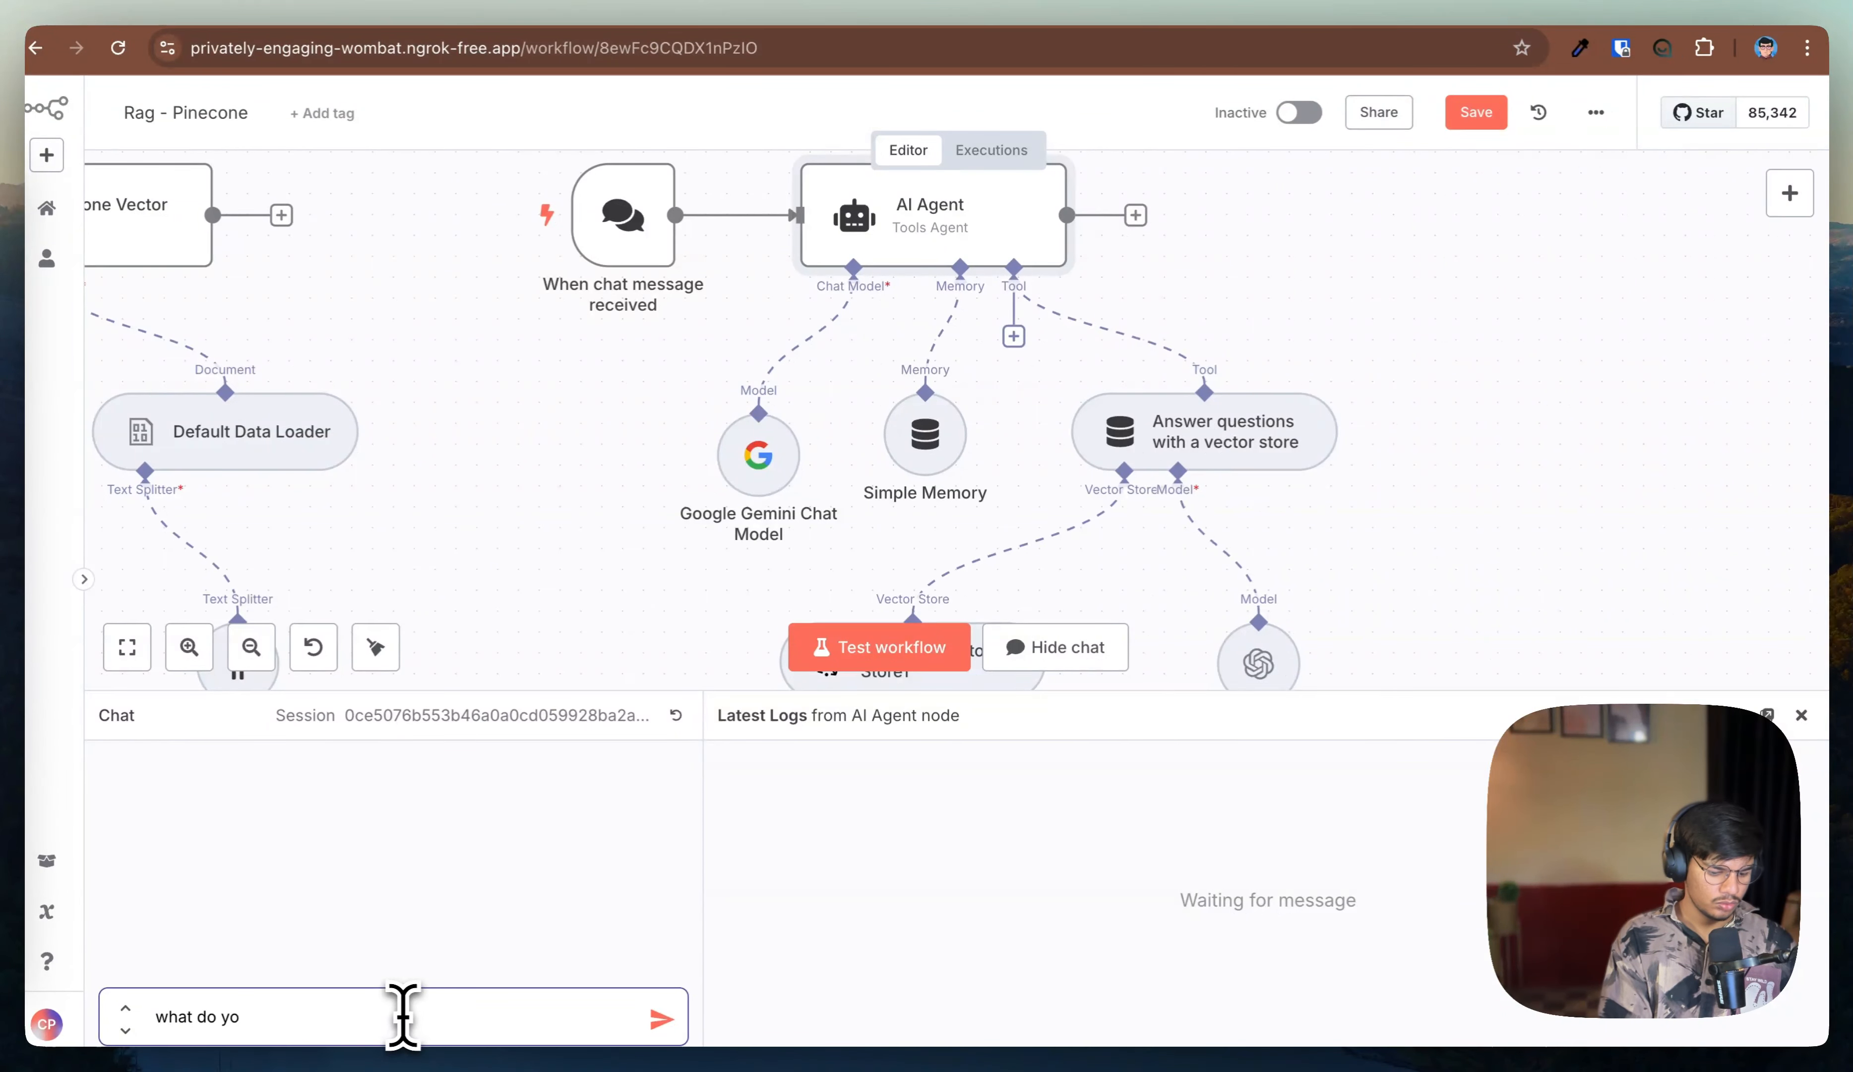
{"action": "key", "text": "Return"}
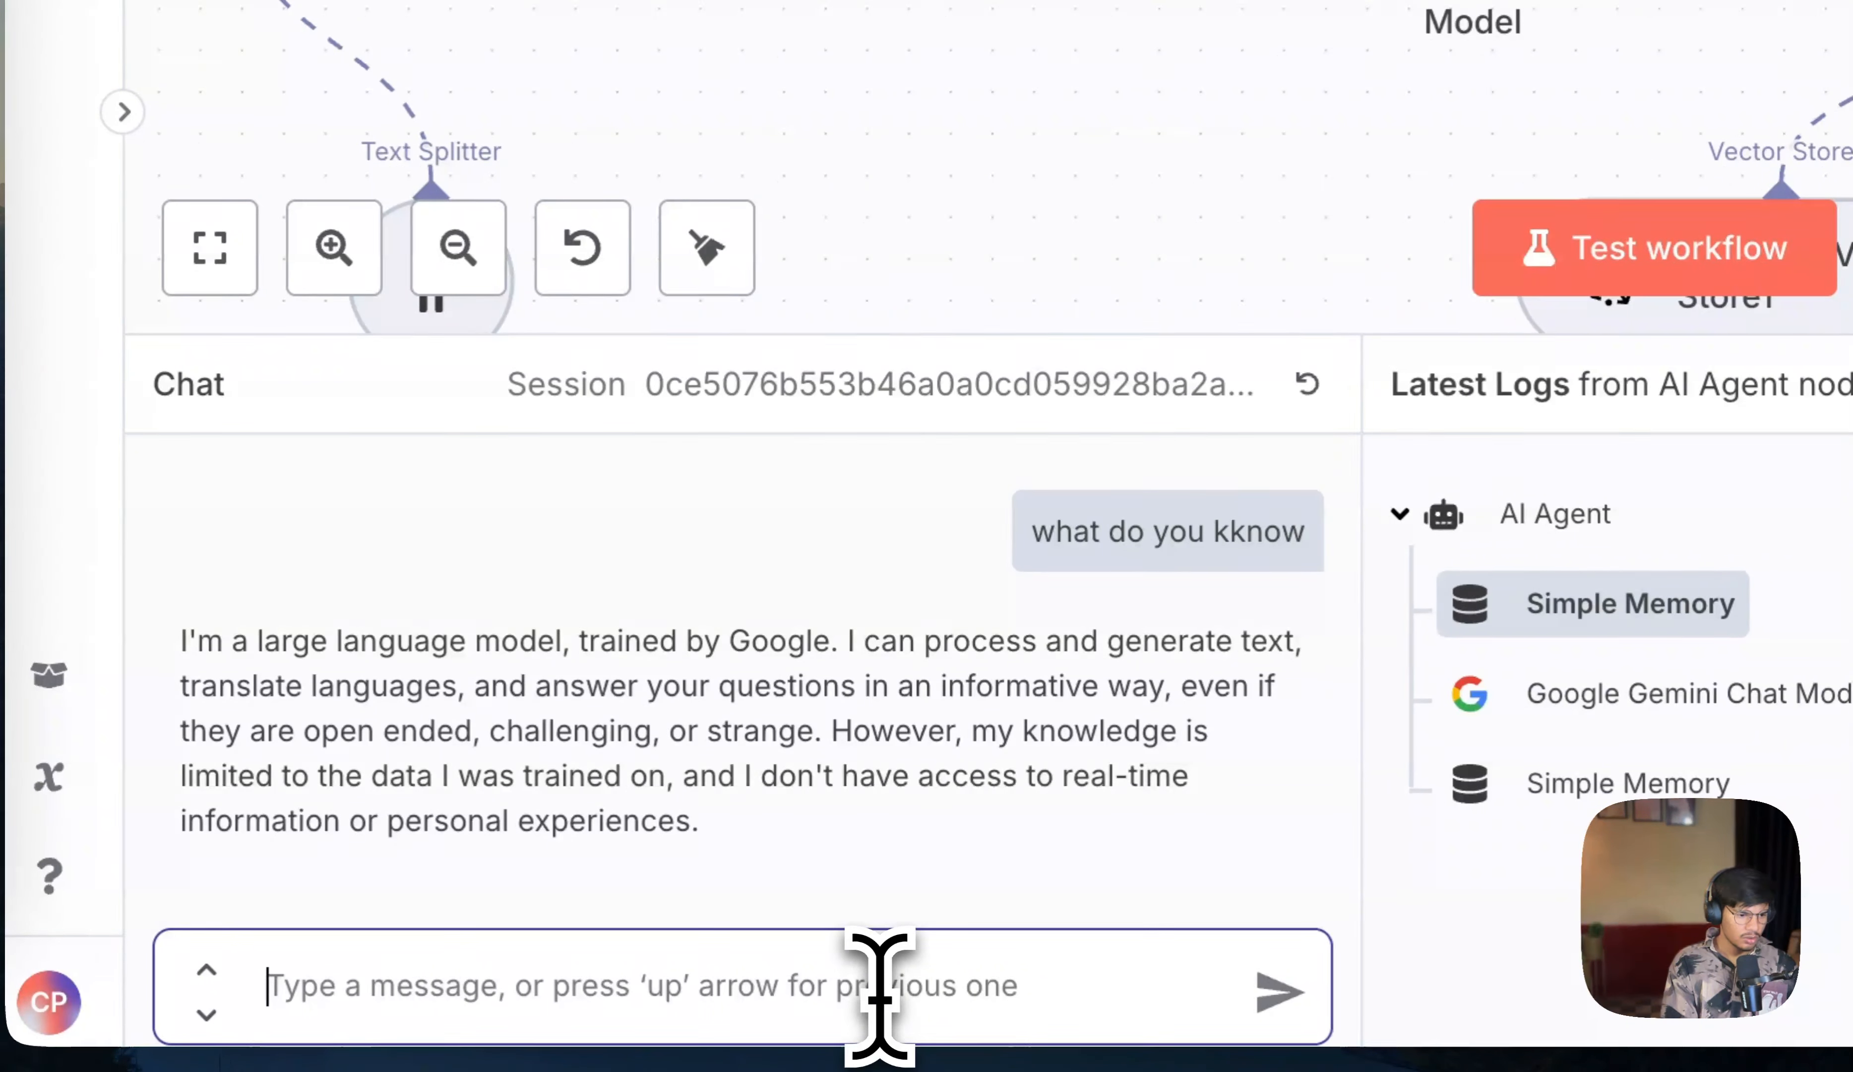
{"action": "type", "text": "wh"}
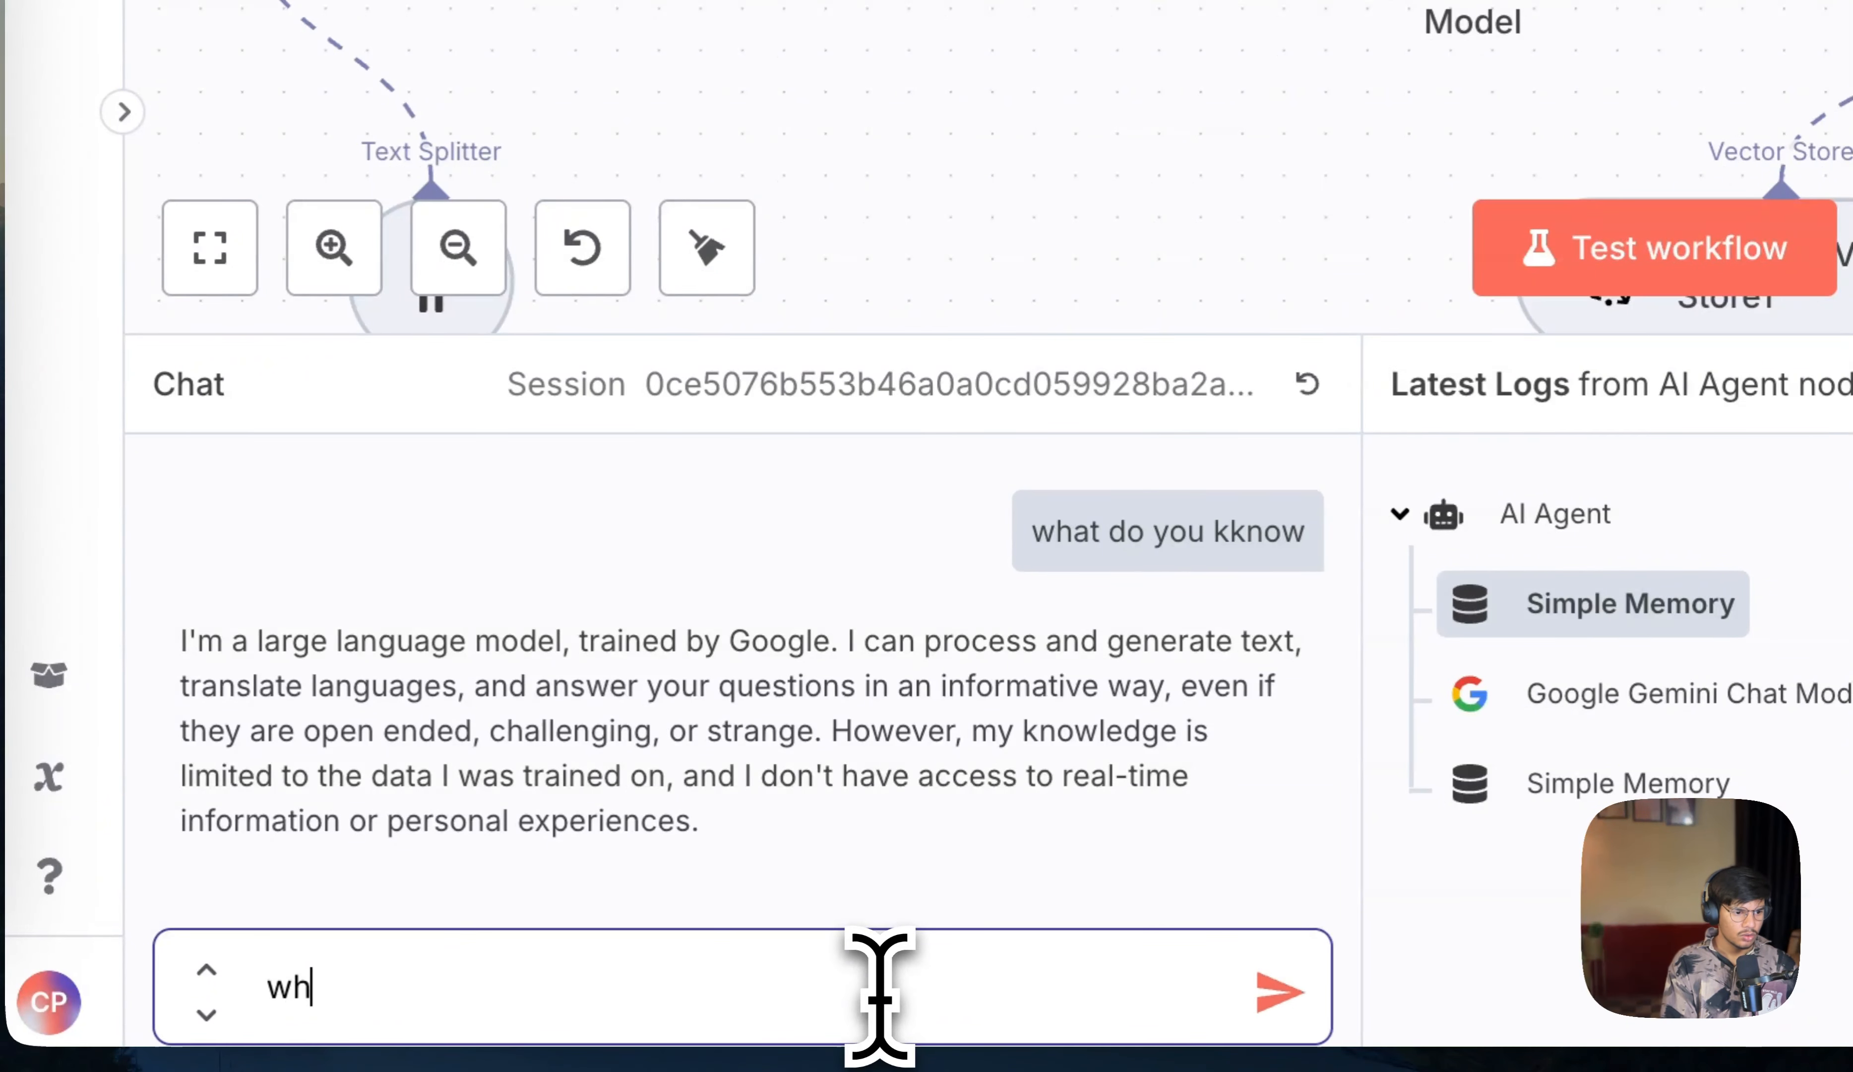
{"action": "type", "text": "o is chandra"}
{"action": "key", "text": "Return"}
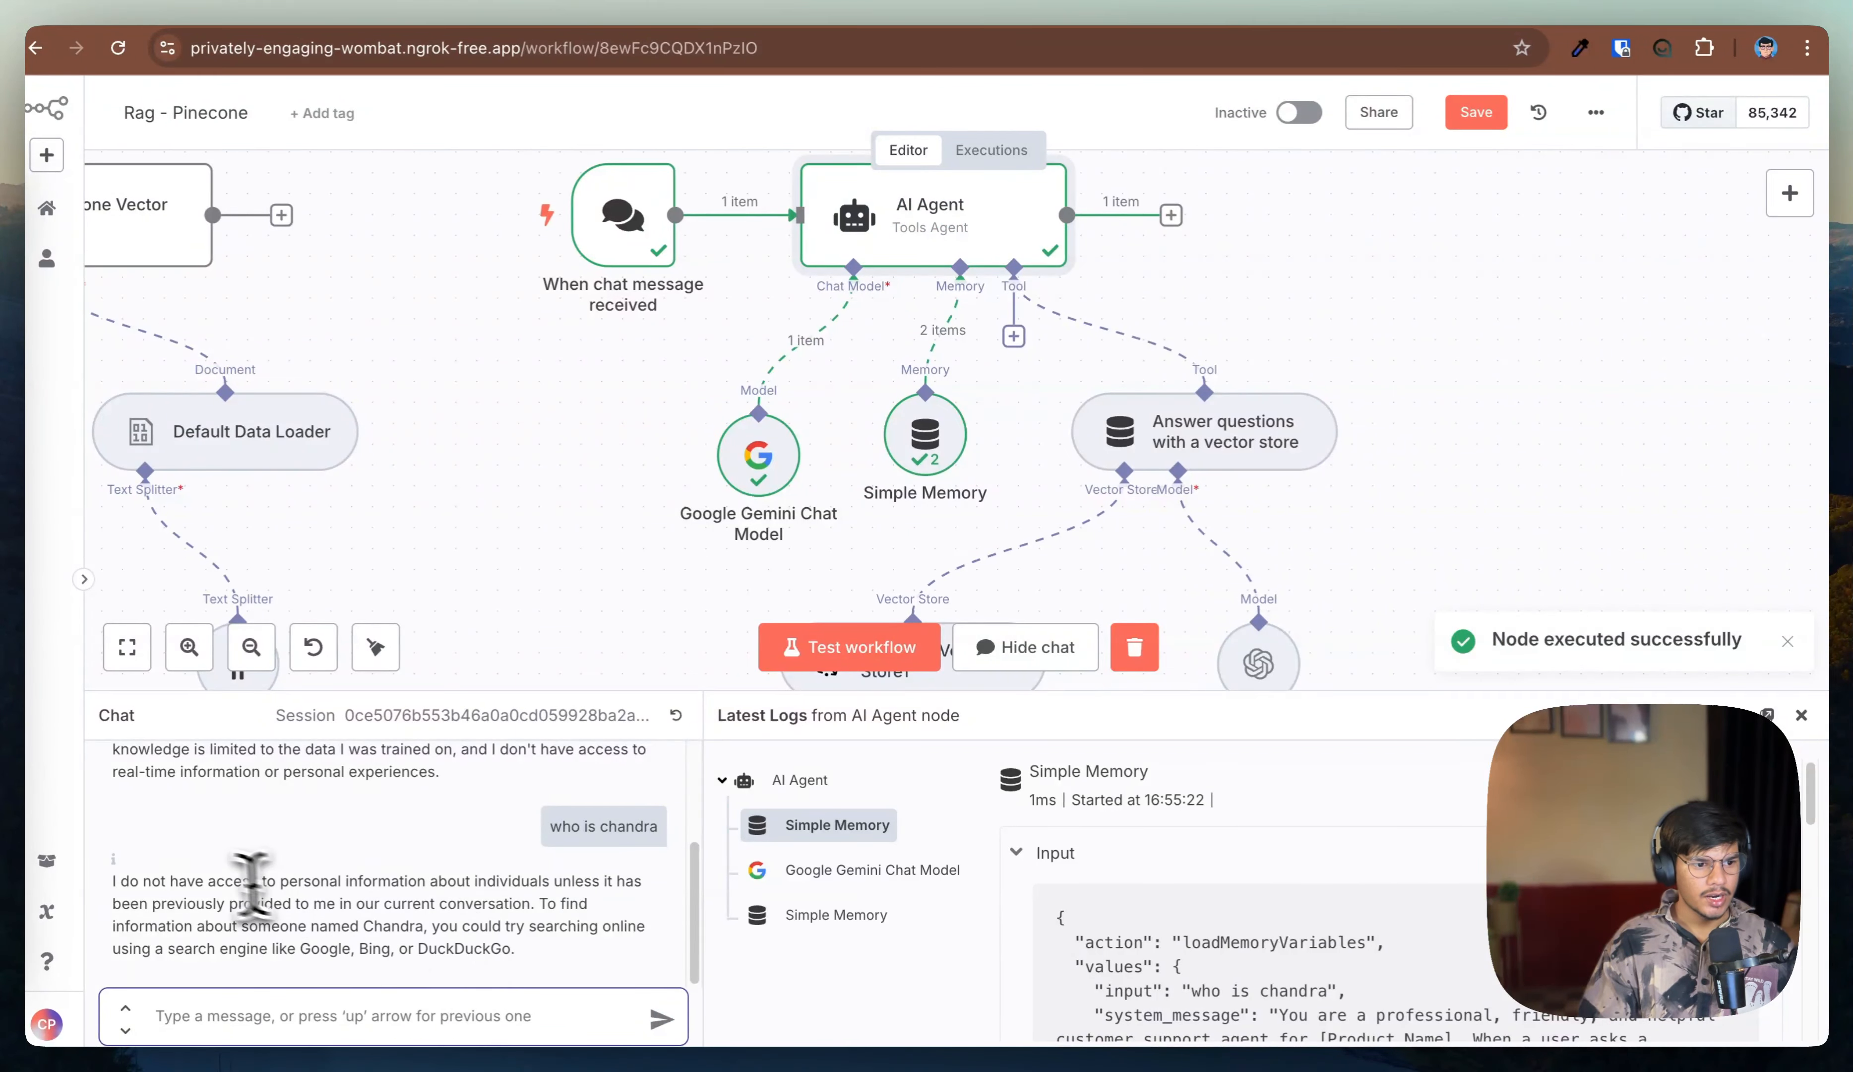
Step: Replace the Google Gemini chat model with an OpenAI Chat Model using gpt-4o-mini on the agent's chat model input
{"action": "mouse_move", "coordinate": [763, 484]}
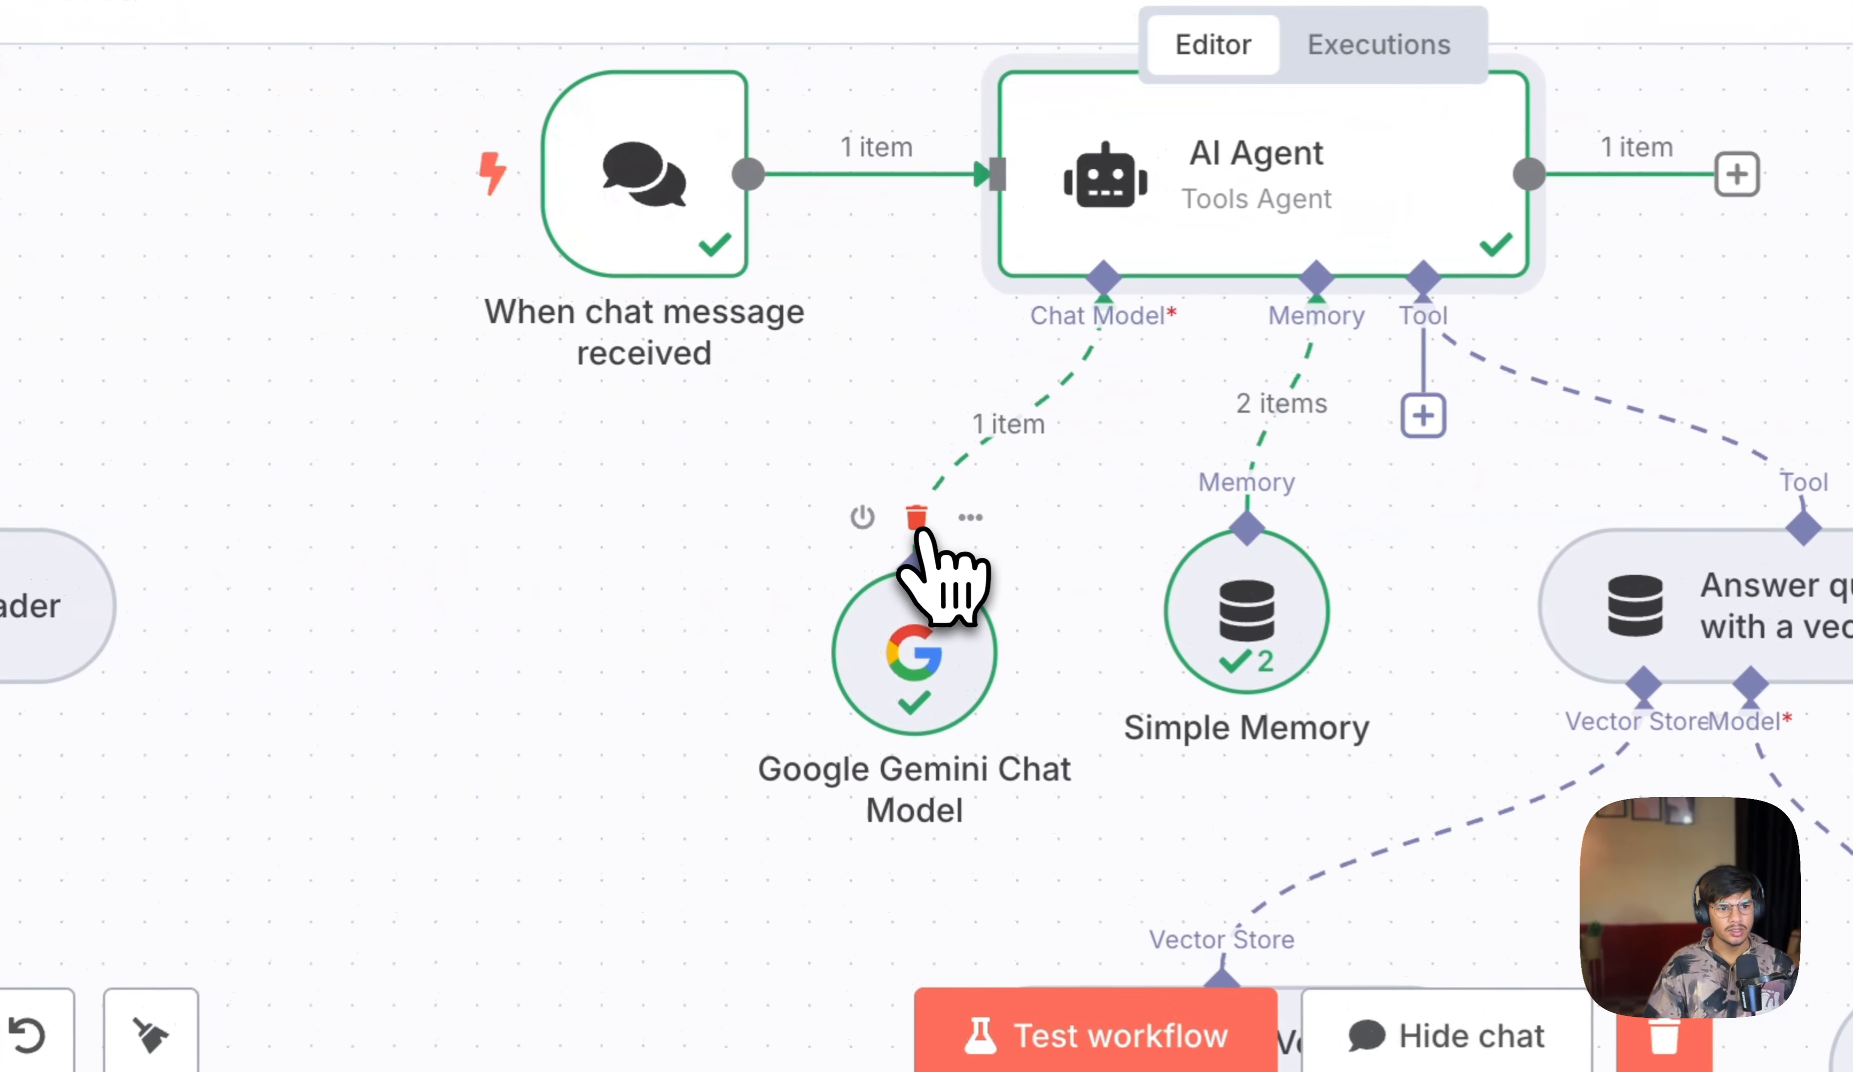
{"action": "left_click", "coordinate": [759, 387]}
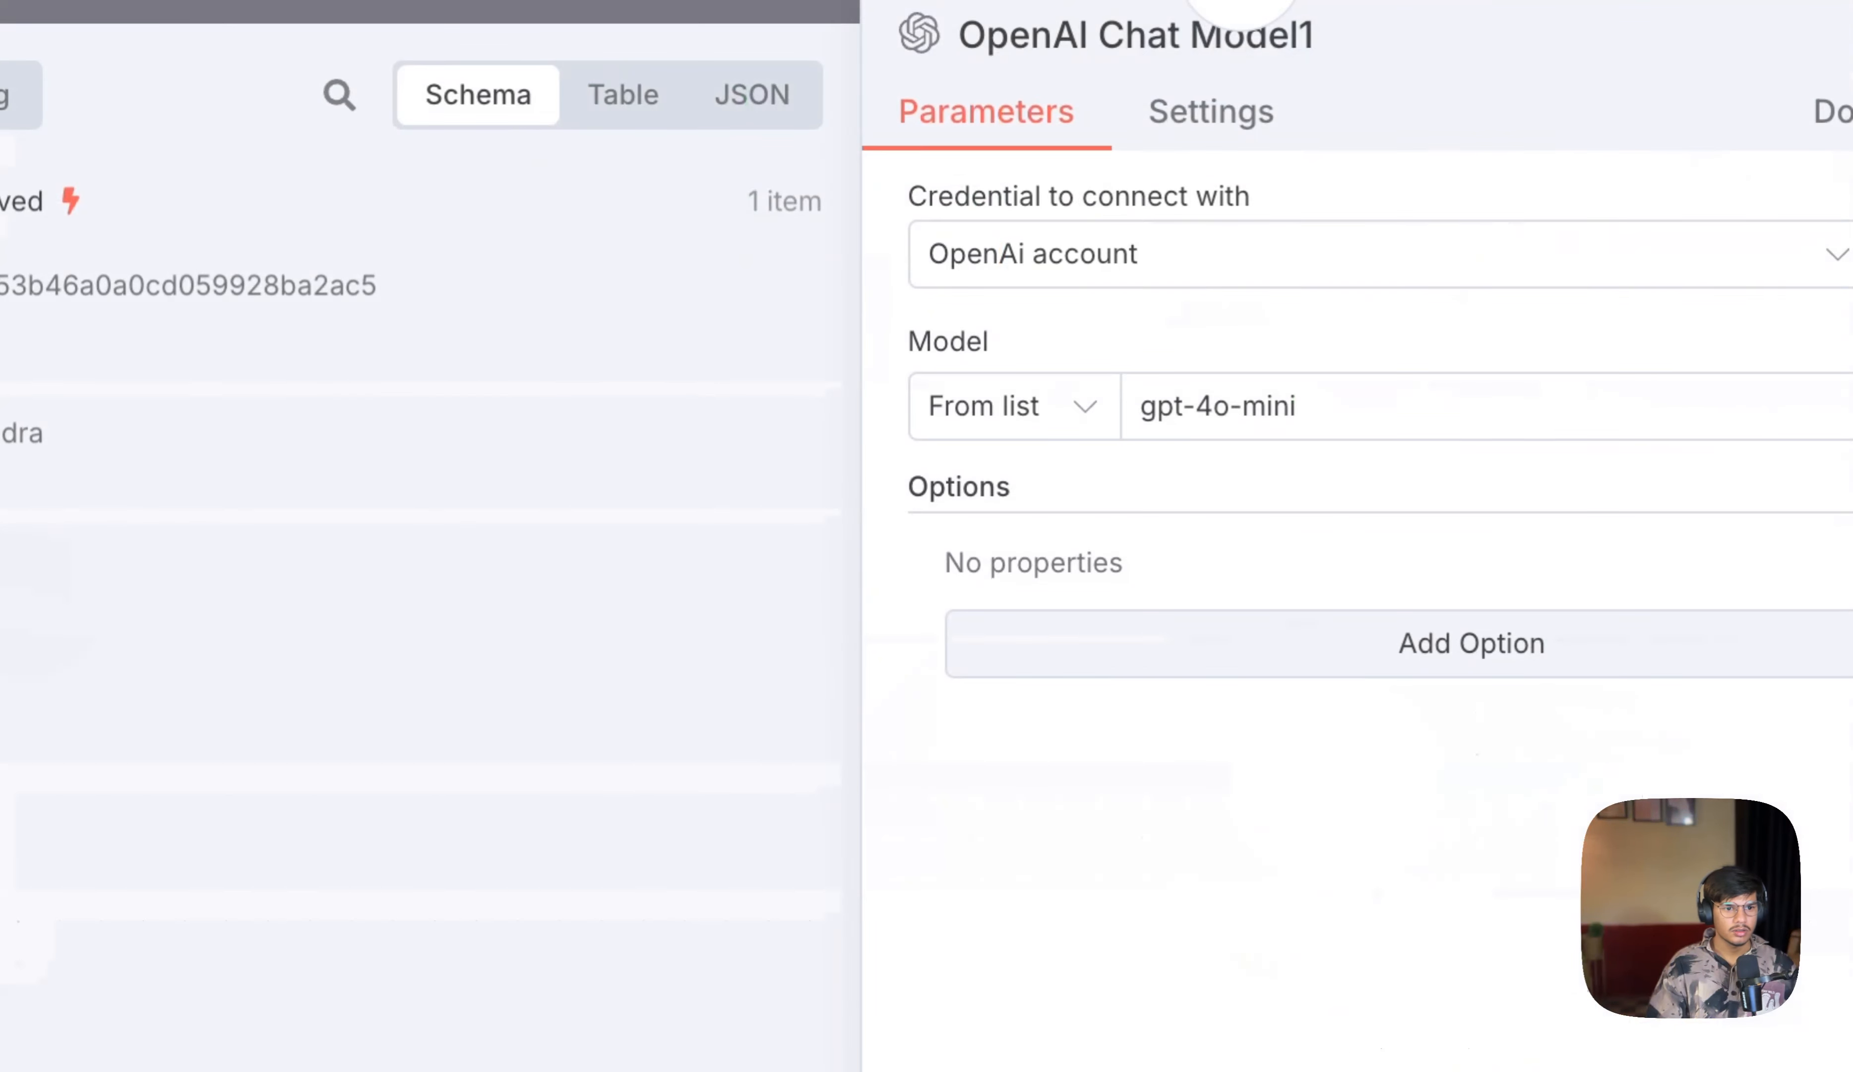
{"action": "left_click", "coordinate": [73, 44]}
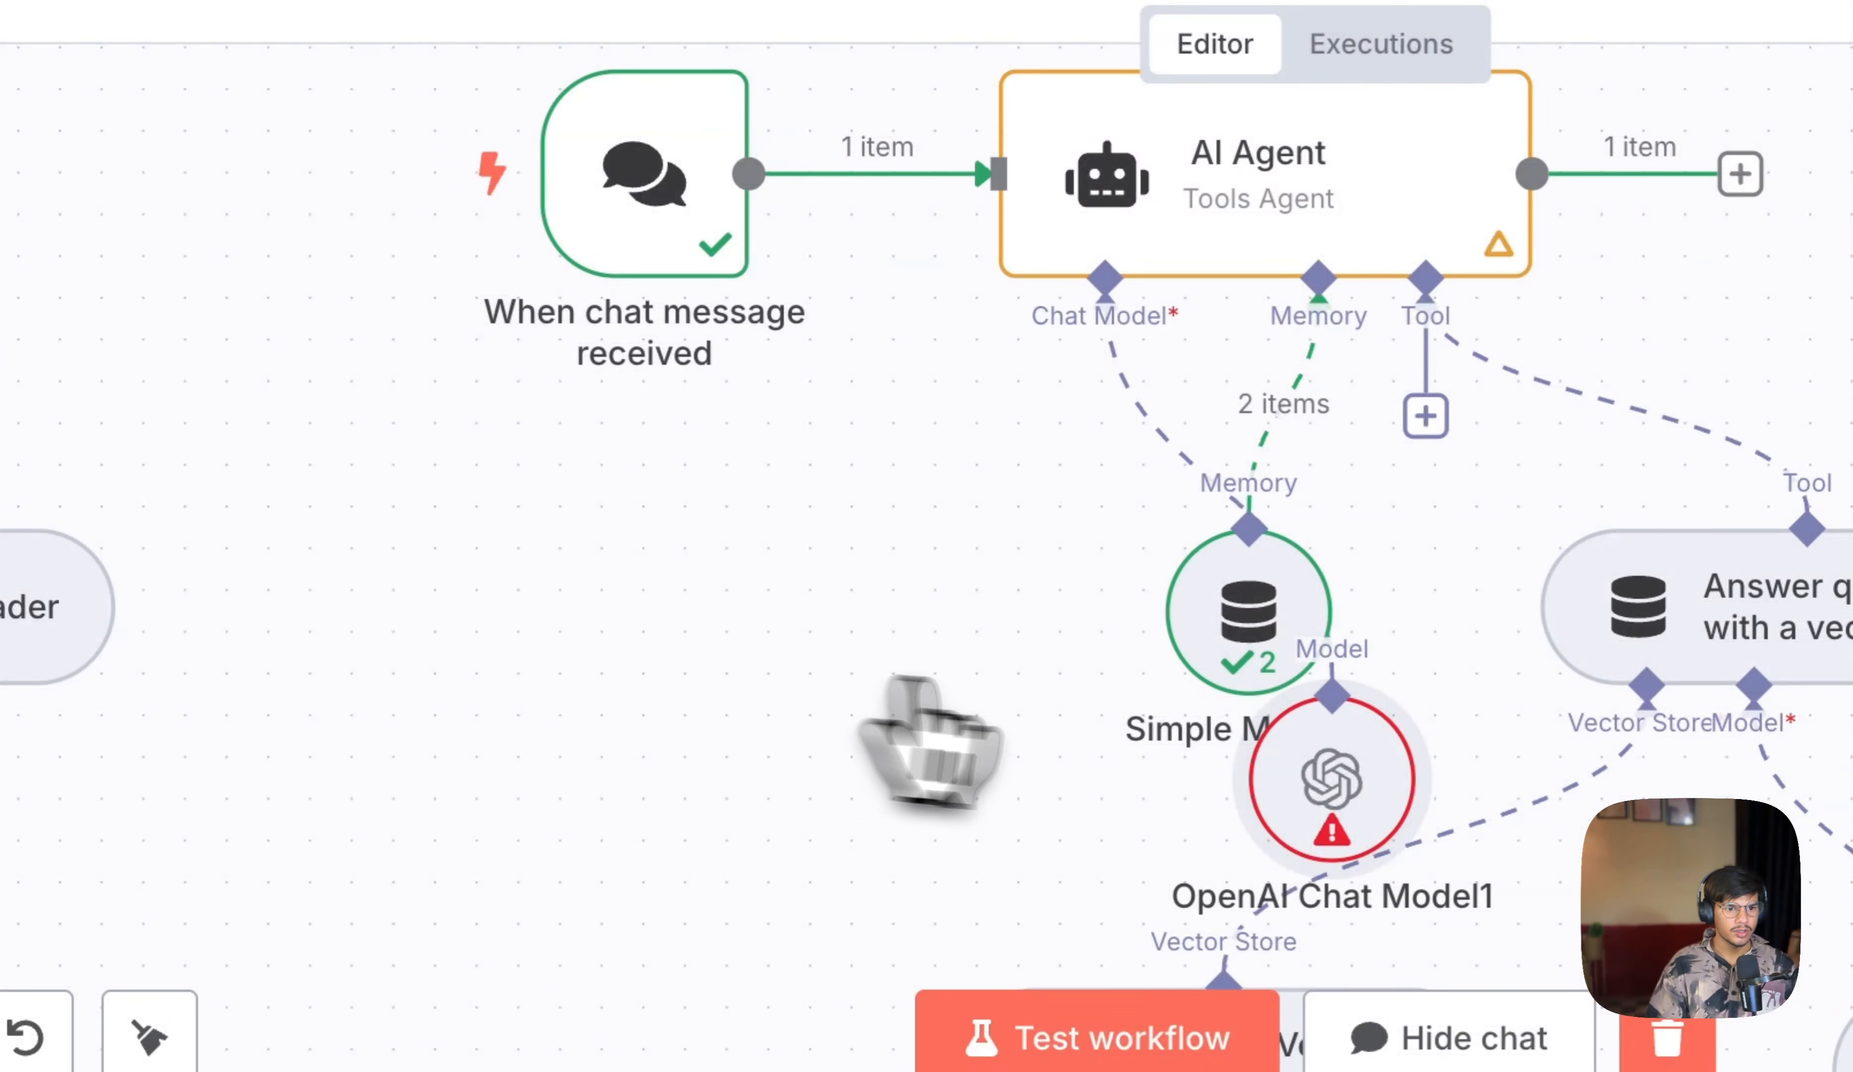
Step: Rearrange the OpenAI Chat Model1 and Simple Memory nodes beneath the AI Agent
{"action": "left_click_drag", "start_coordinate": [1248, 611], "coordinate": [874, 611]}
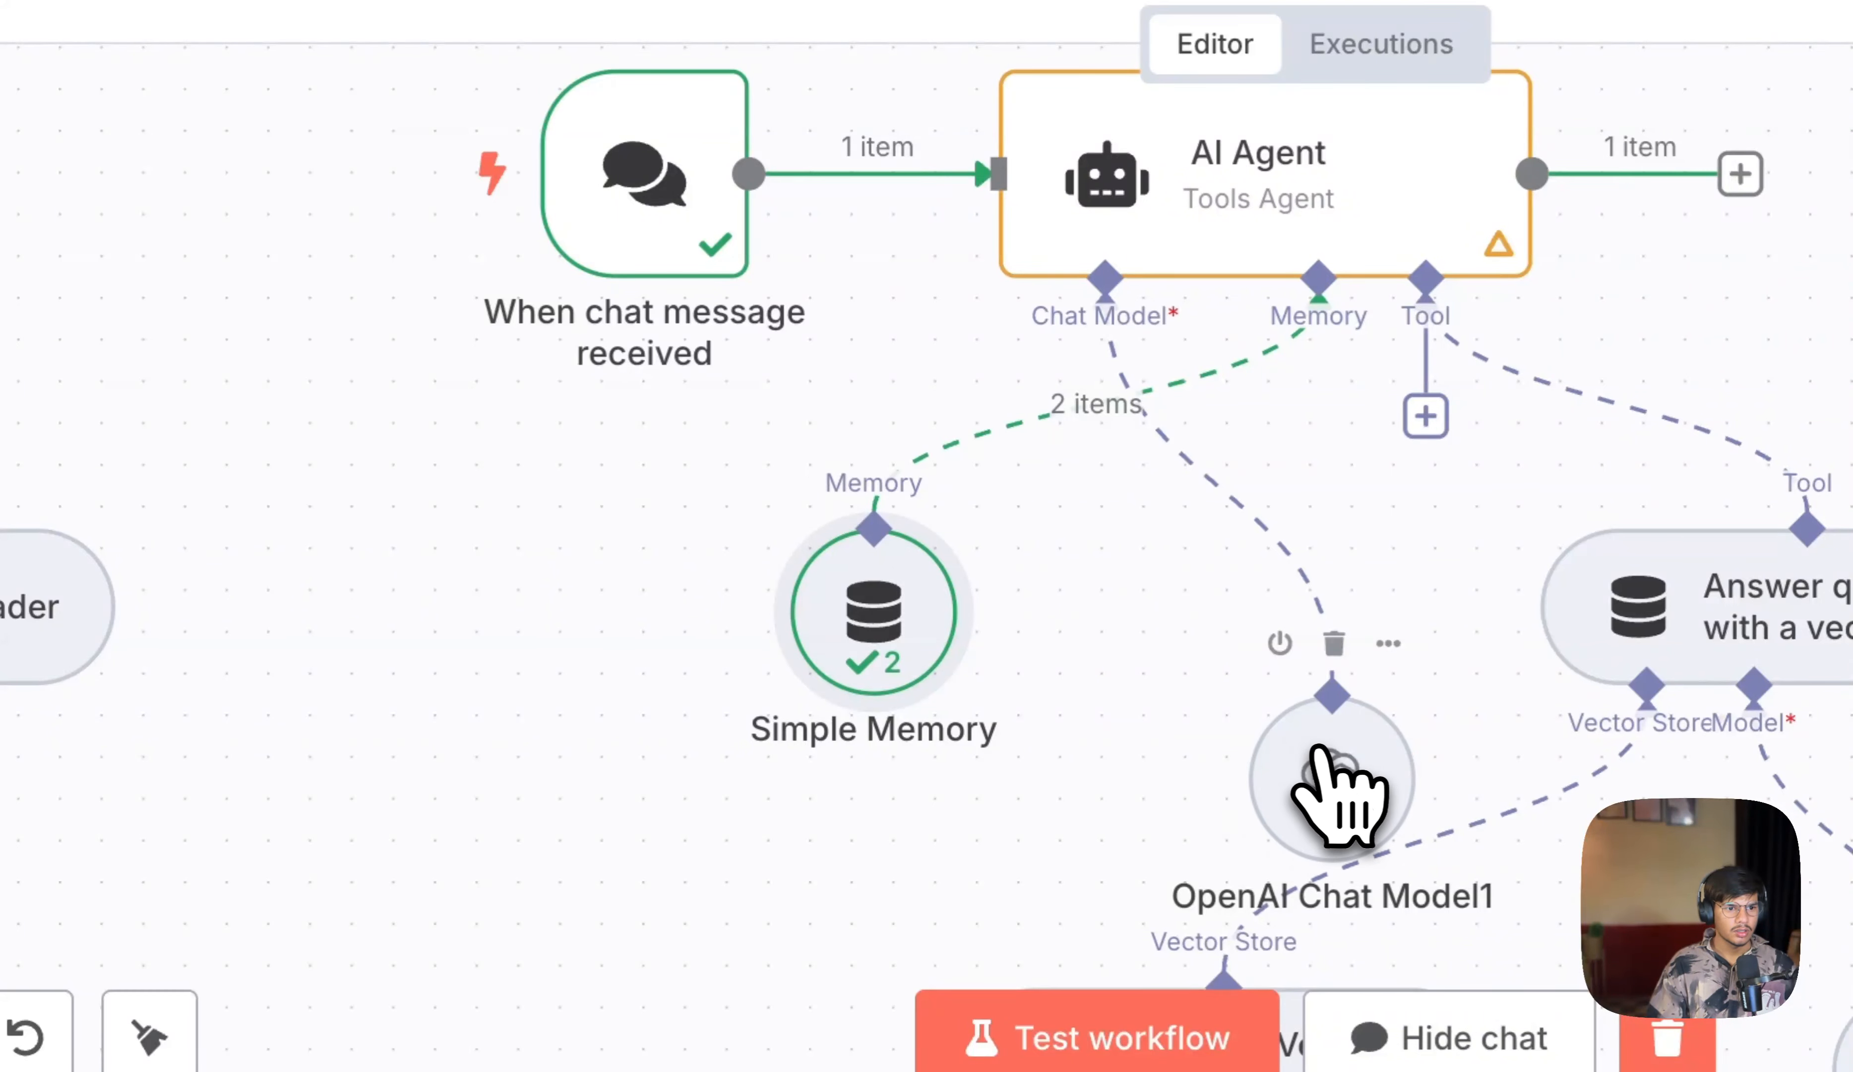
{"action": "left_click_drag", "start_coordinate": [1332, 670], "coordinate": [853, 703]}
{"action": "left_click_drag", "start_coordinate": [937, 649], "coordinate": [1228, 692]}
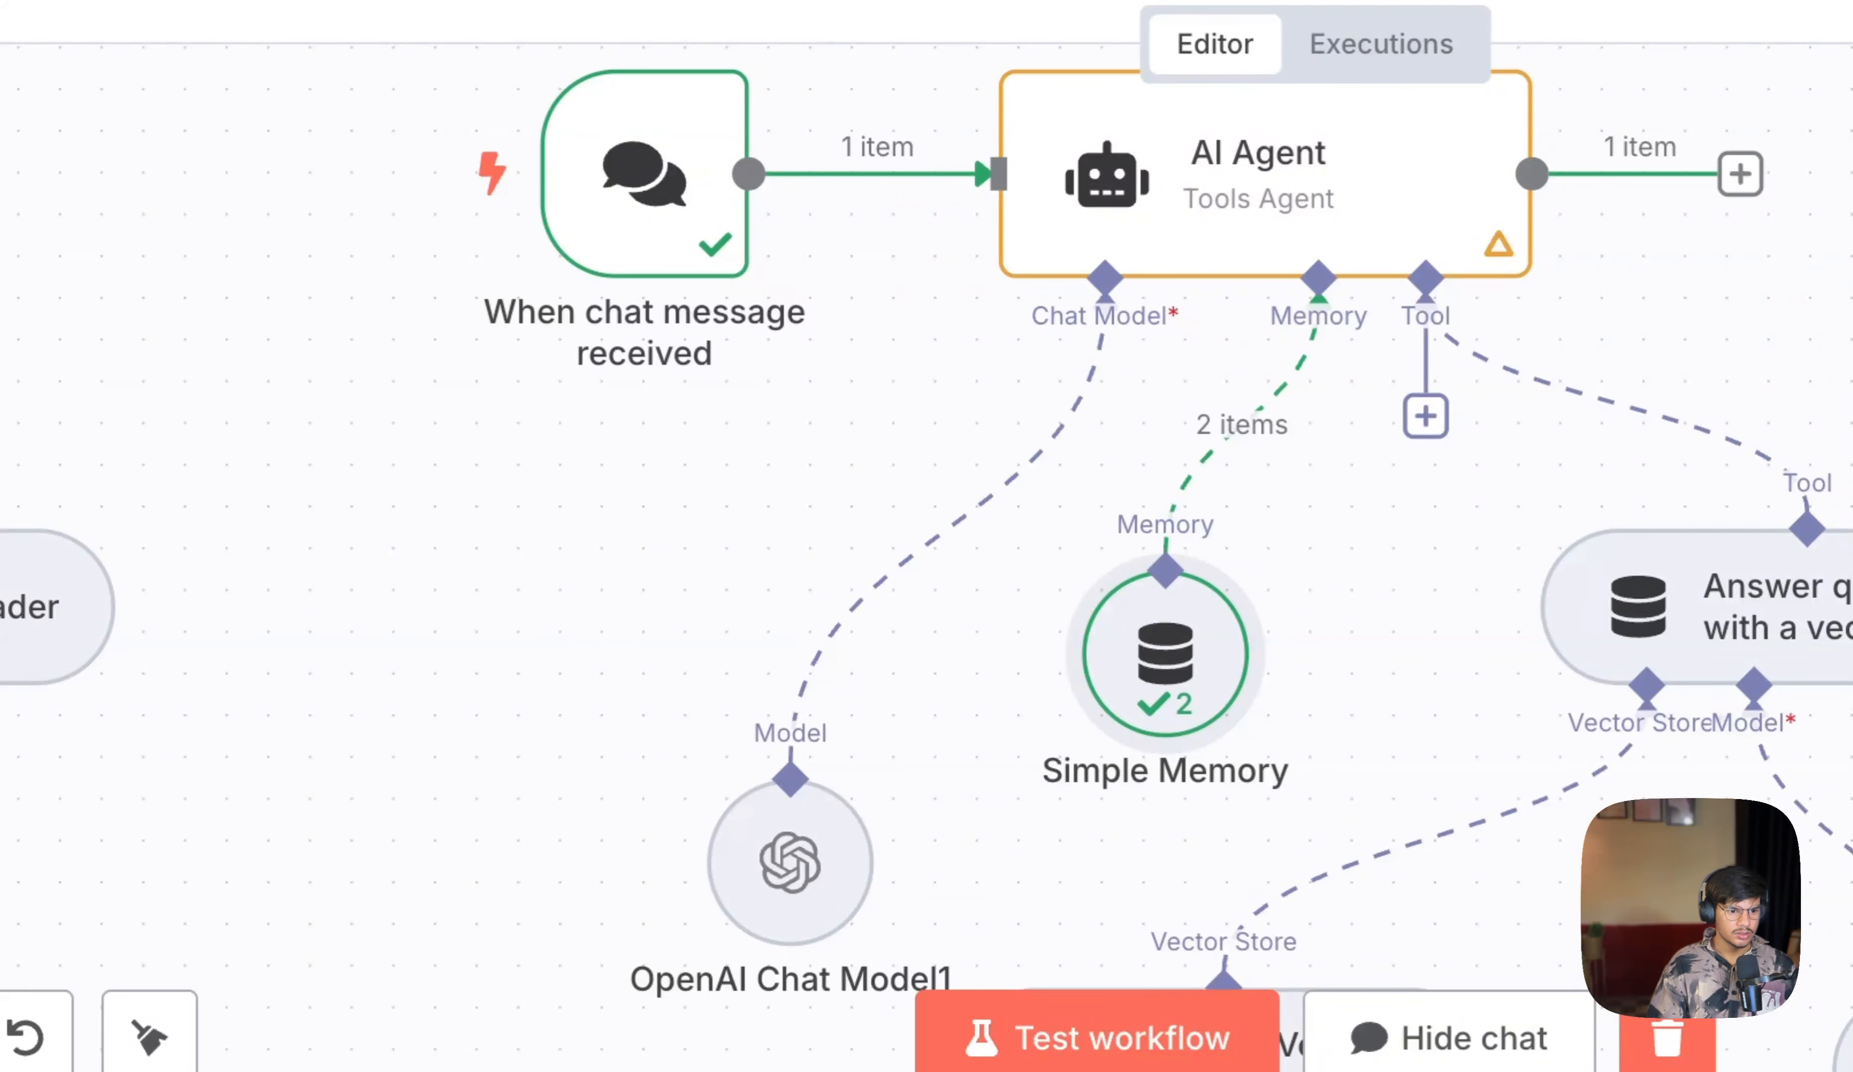
Step: Clear the previous execution and send "who is chandra" in the chat again
{"action": "left_click", "coordinate": [1668, 1030]}
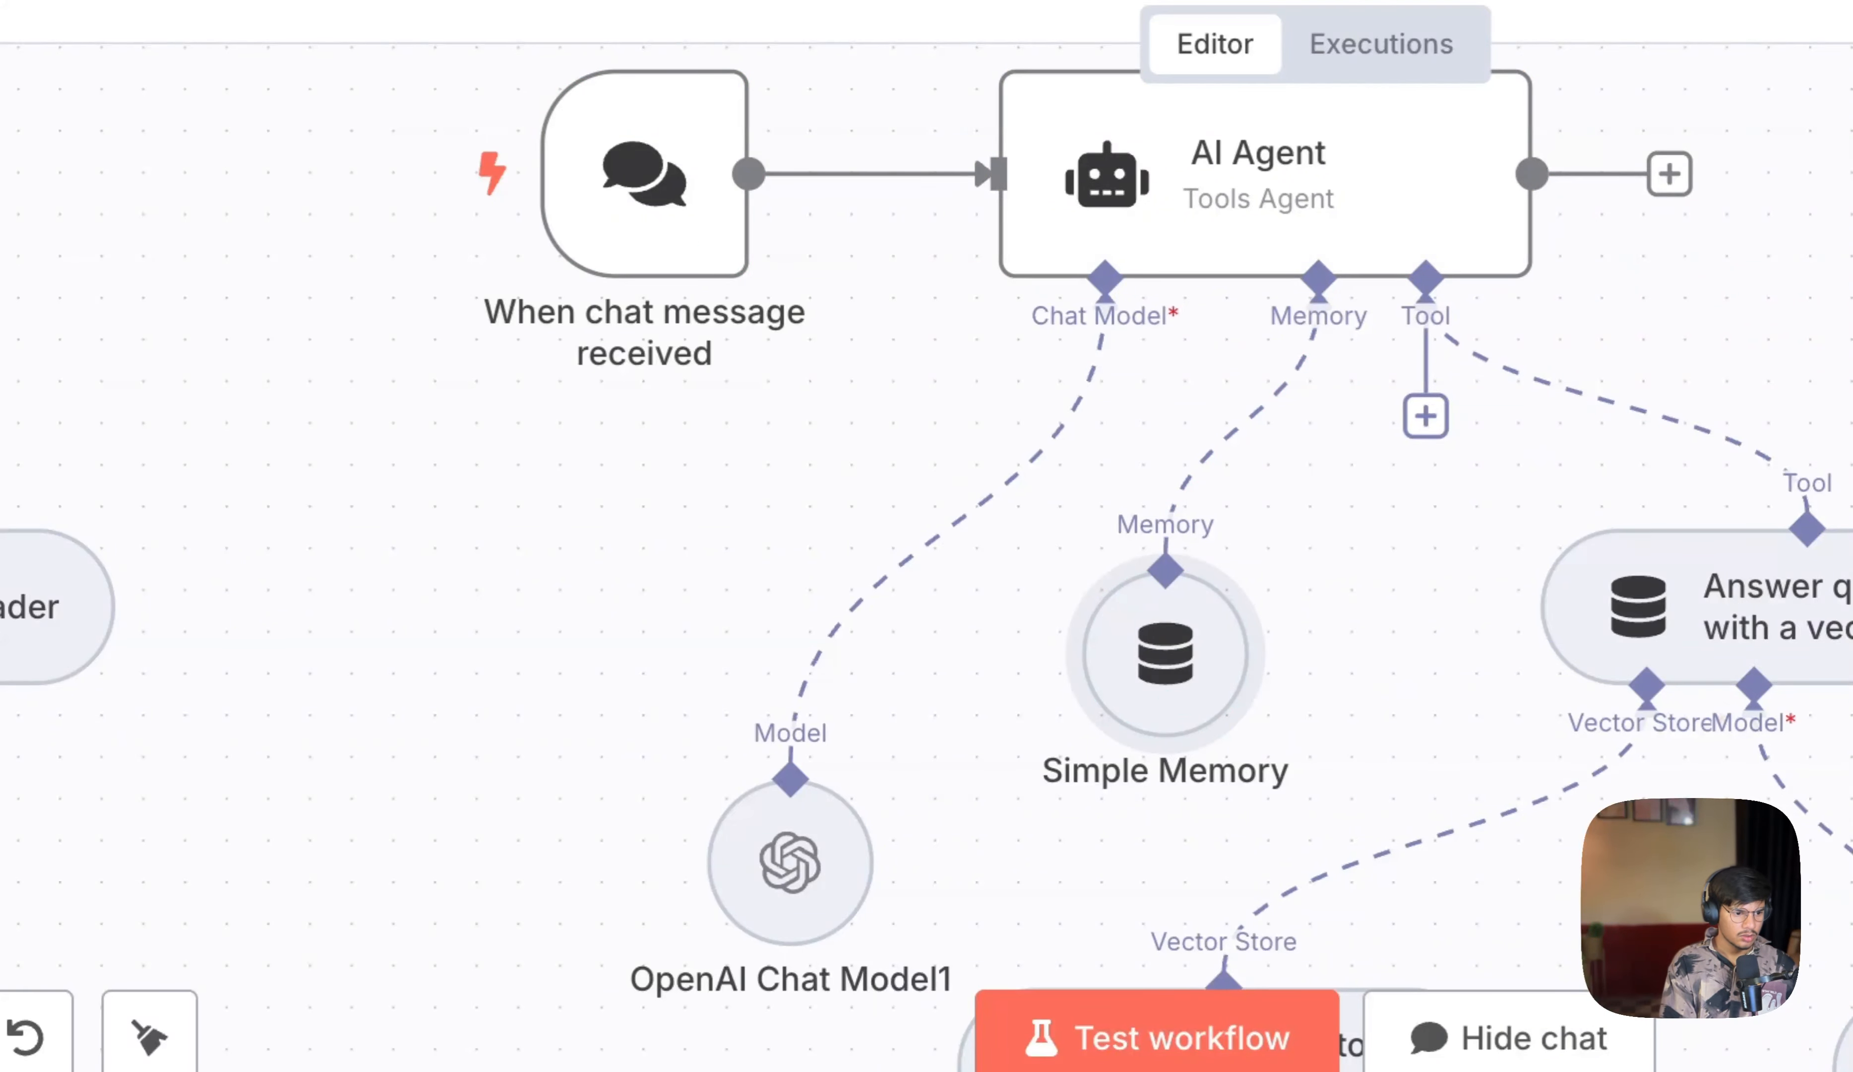
{"action": "type", "text": "who is chandra"}
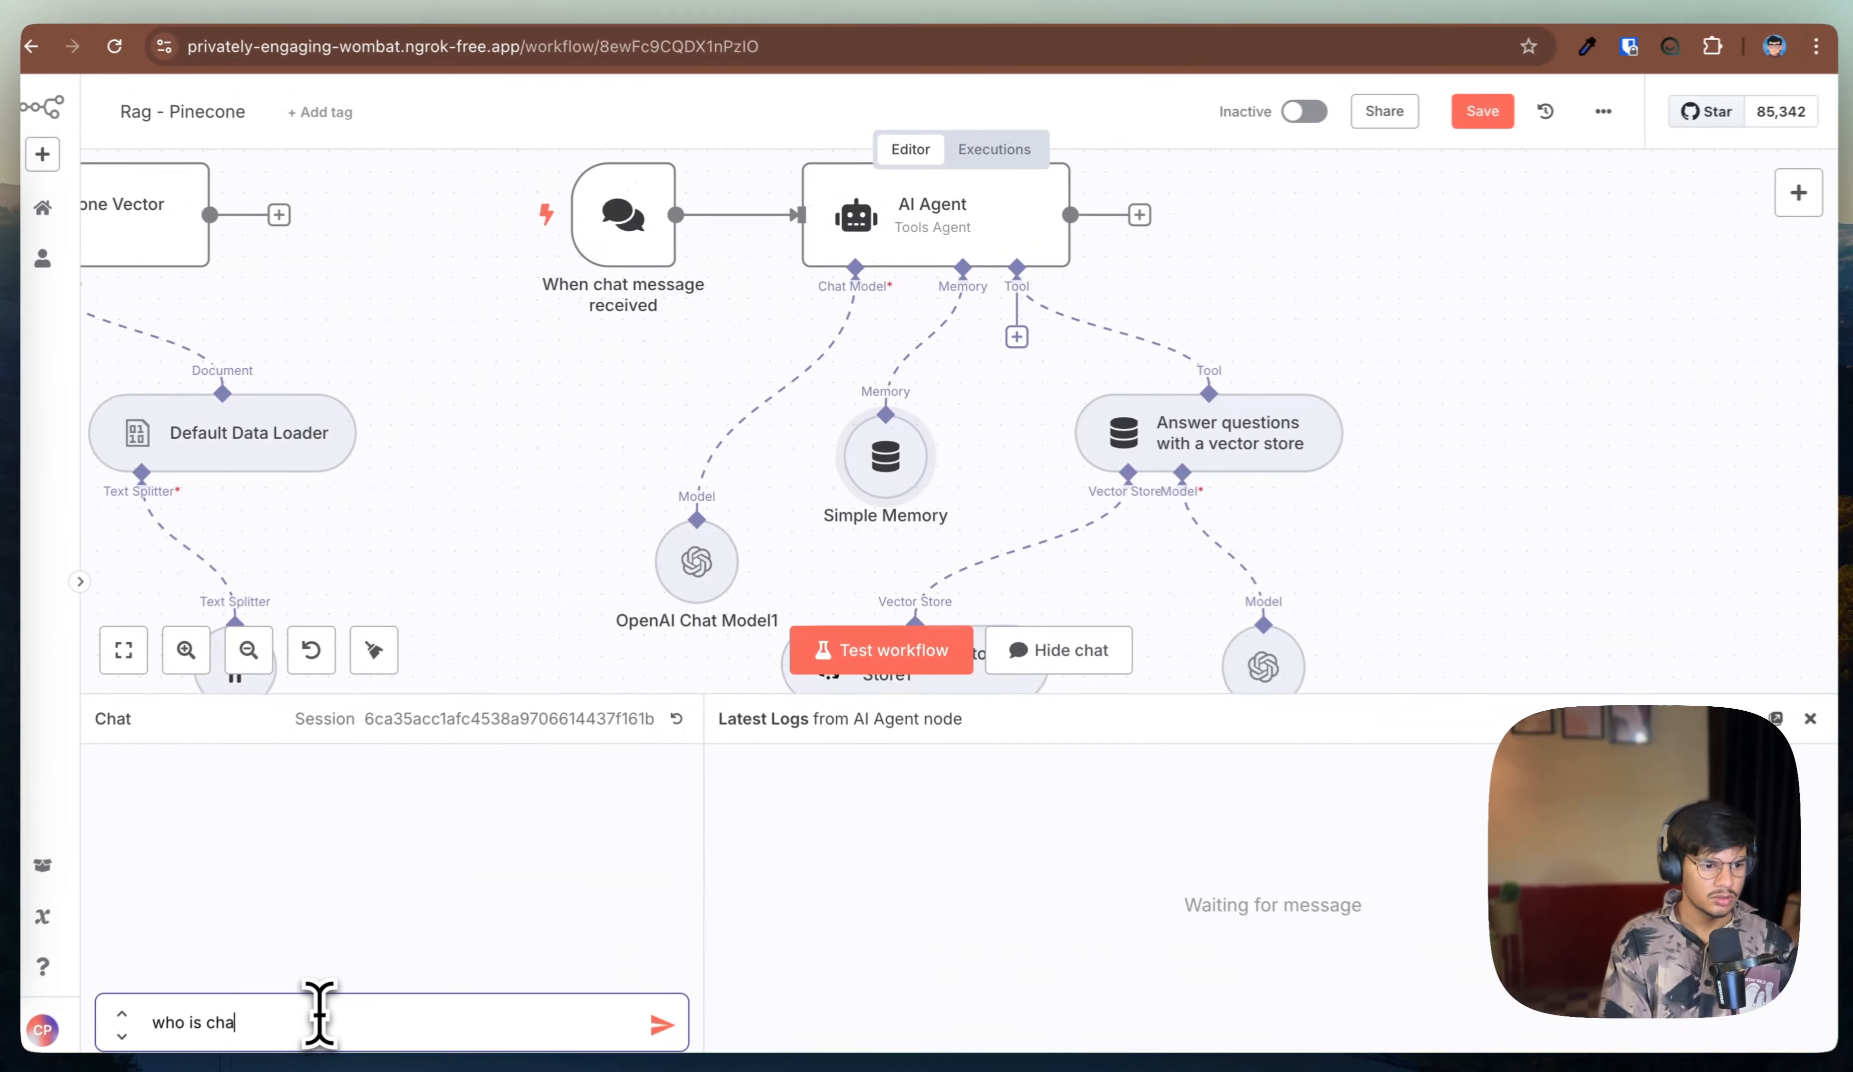
{"action": "key", "text": "Return"}
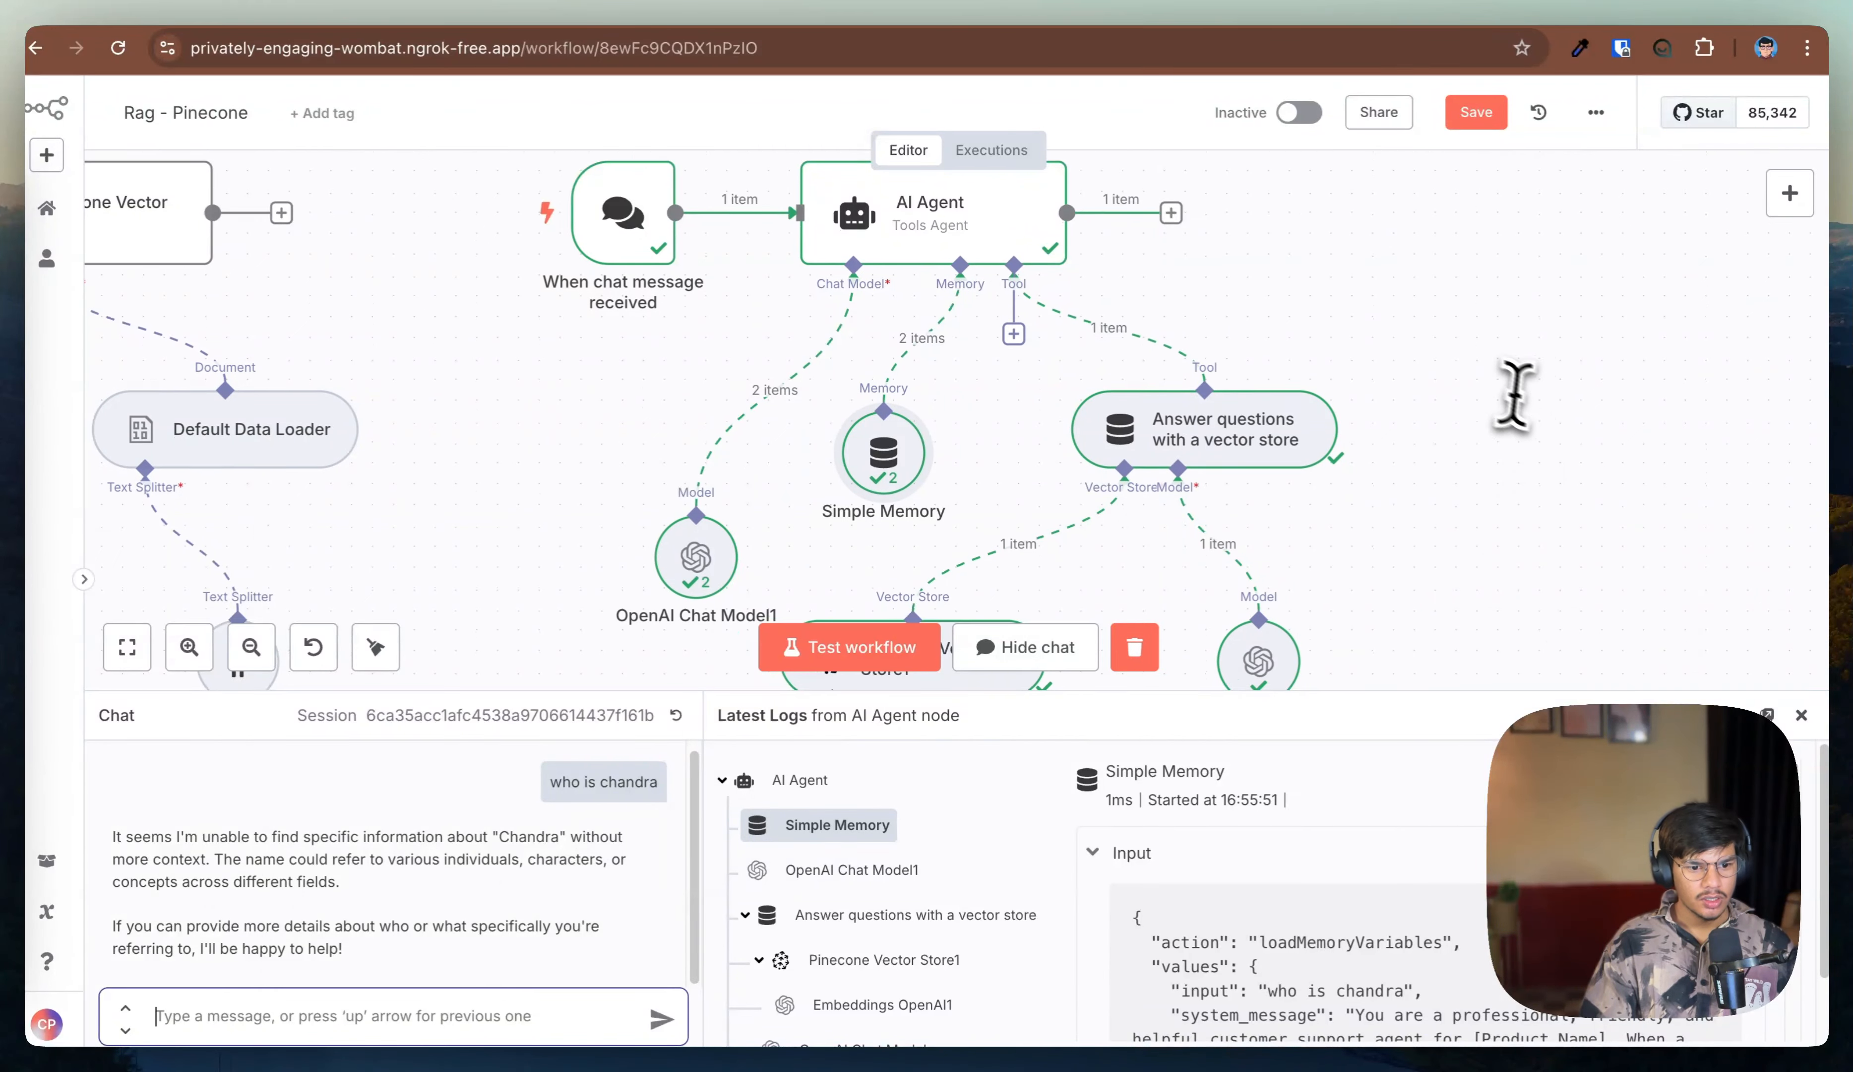
Step: Inspect the execution logs of the vector store tool, Pinecone Vector Store1 and Embeddings OpenAI1 for the query and output
{"action": "scroll", "coordinate": [1514, 393], "scroll_direction": "down", "scroll_amount": 3}
{"action": "left_click", "coordinate": [879, 1003]}
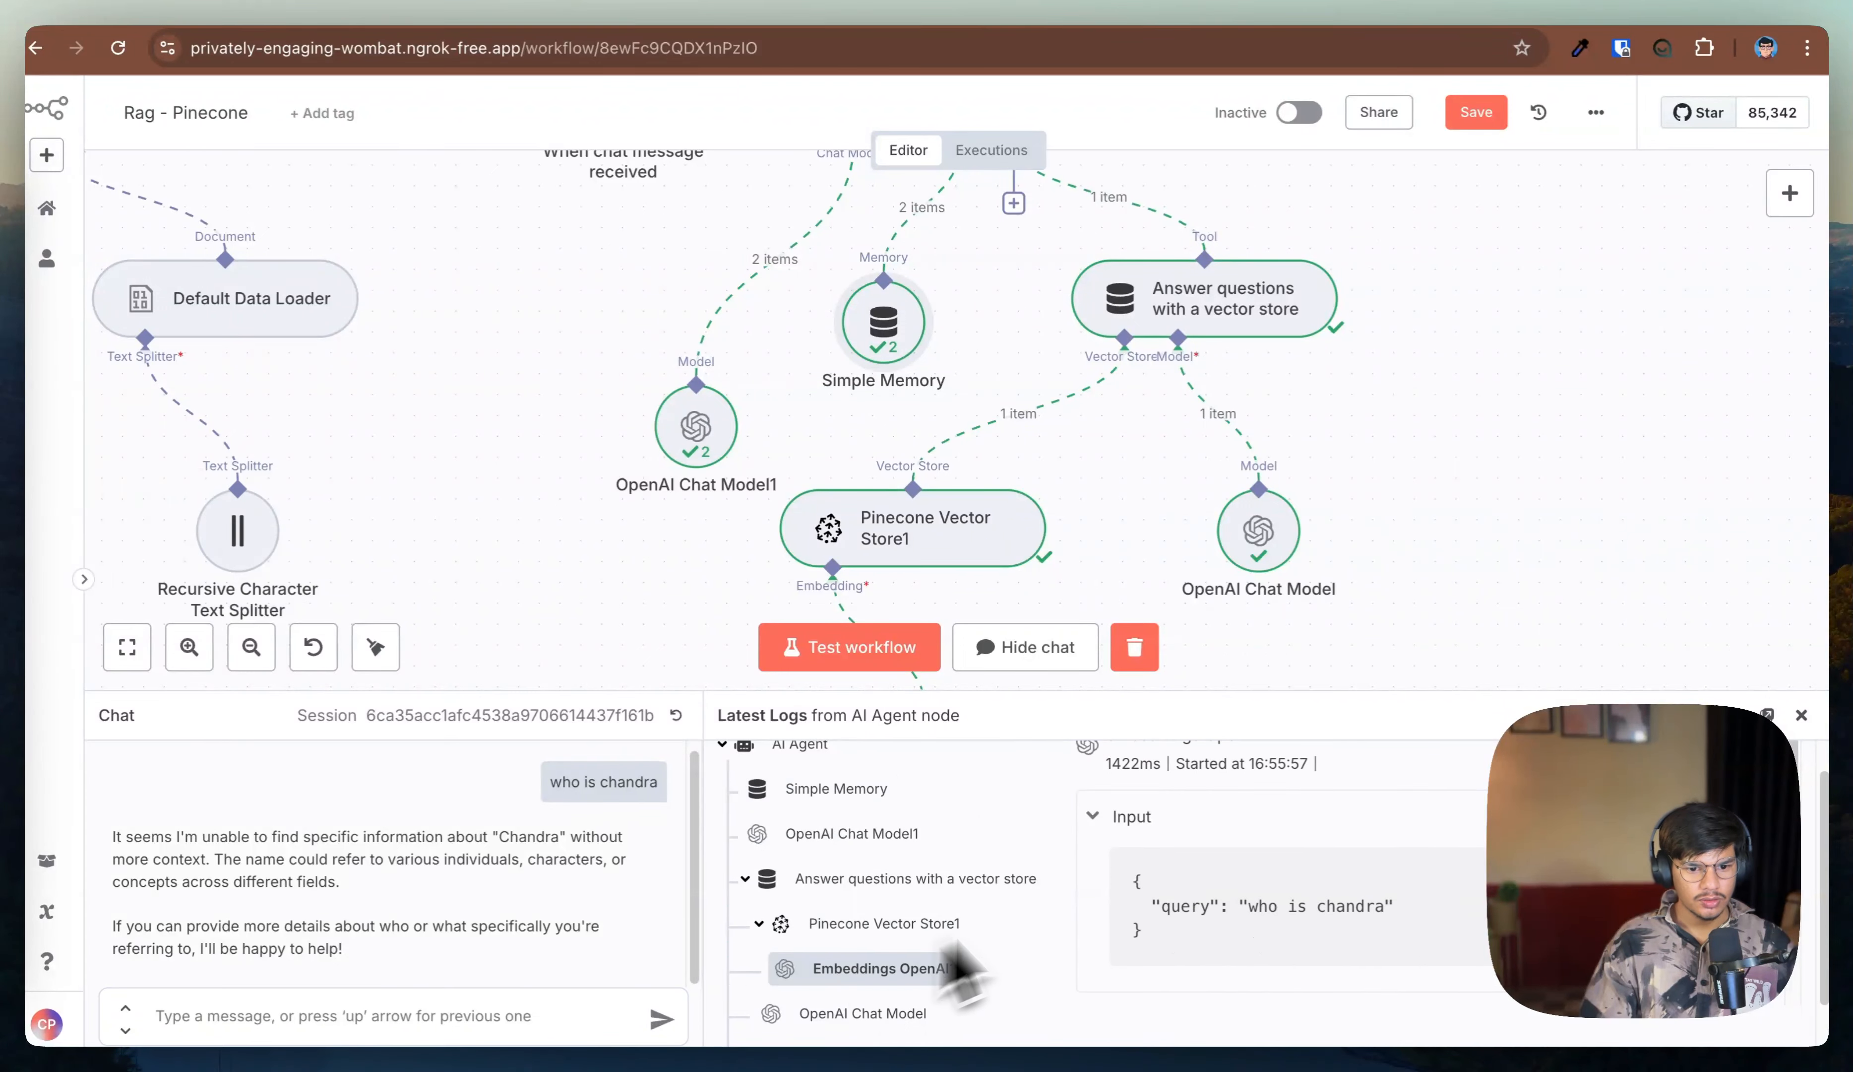
{"action": "scroll", "coordinate": [1272, 901], "scroll_direction": "down", "scroll_amount": 2}
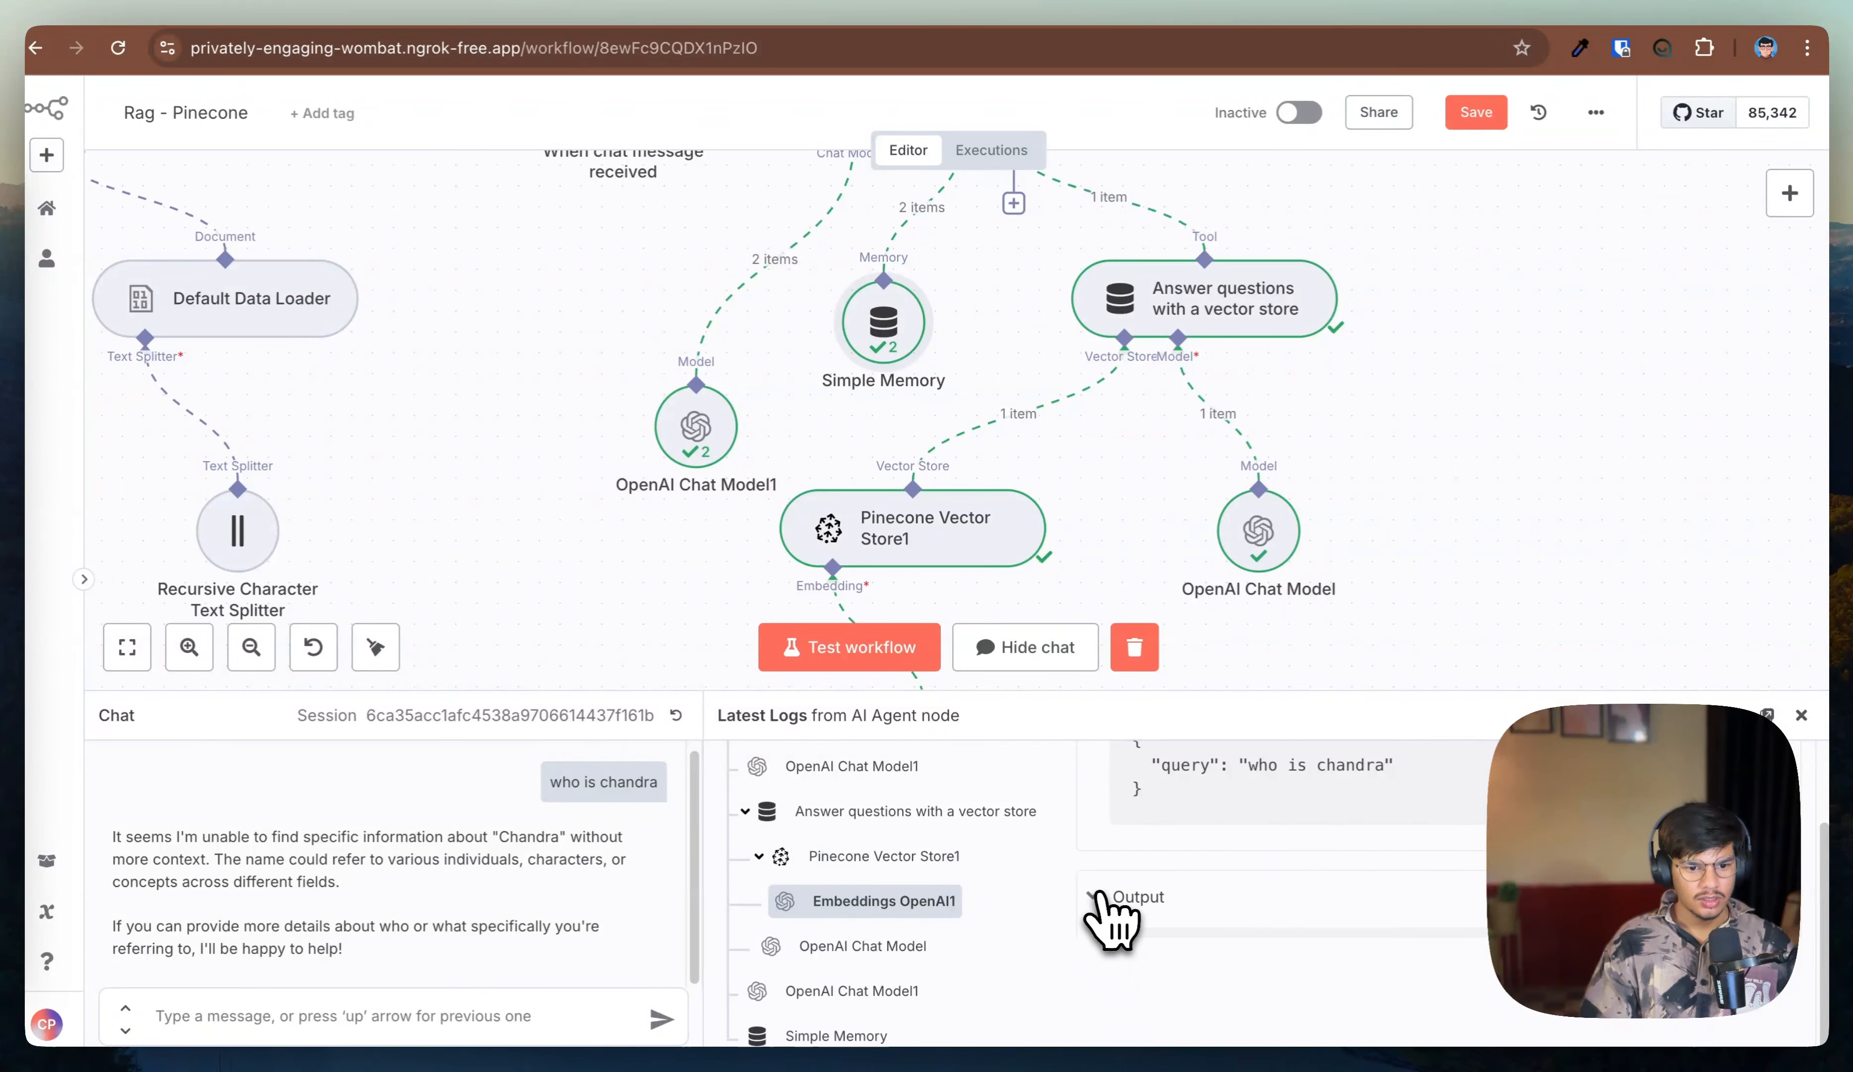
{"action": "left_click", "coordinate": [1111, 920]}
{"action": "scroll", "coordinate": [1162, 913], "scroll_direction": "down", "scroll_amount": 4}
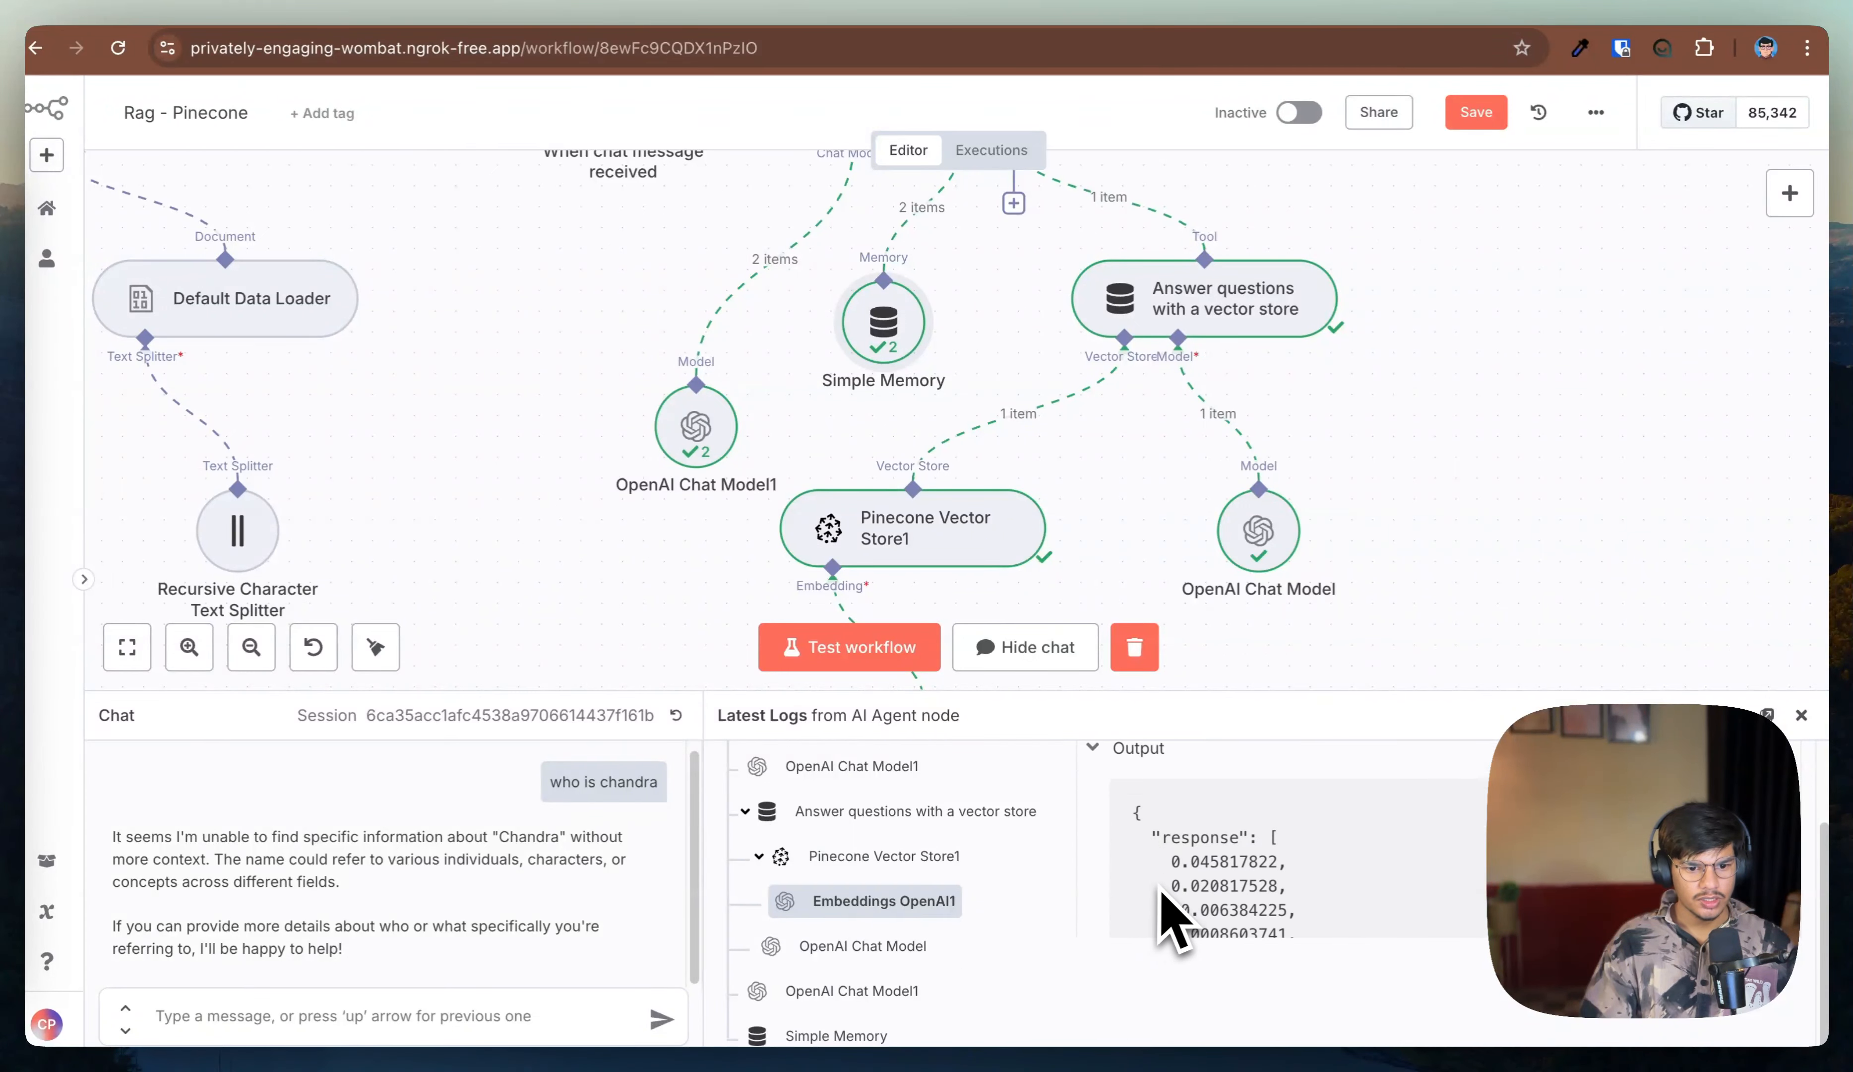
{"action": "left_click", "coordinate": [912, 855]}
{"action": "scroll", "coordinate": [1250, 837], "scroll_direction": "up", "scroll_amount": 2}
{"action": "scroll", "coordinate": [1243, 839], "scroll_direction": "down", "scroll_amount": 1}
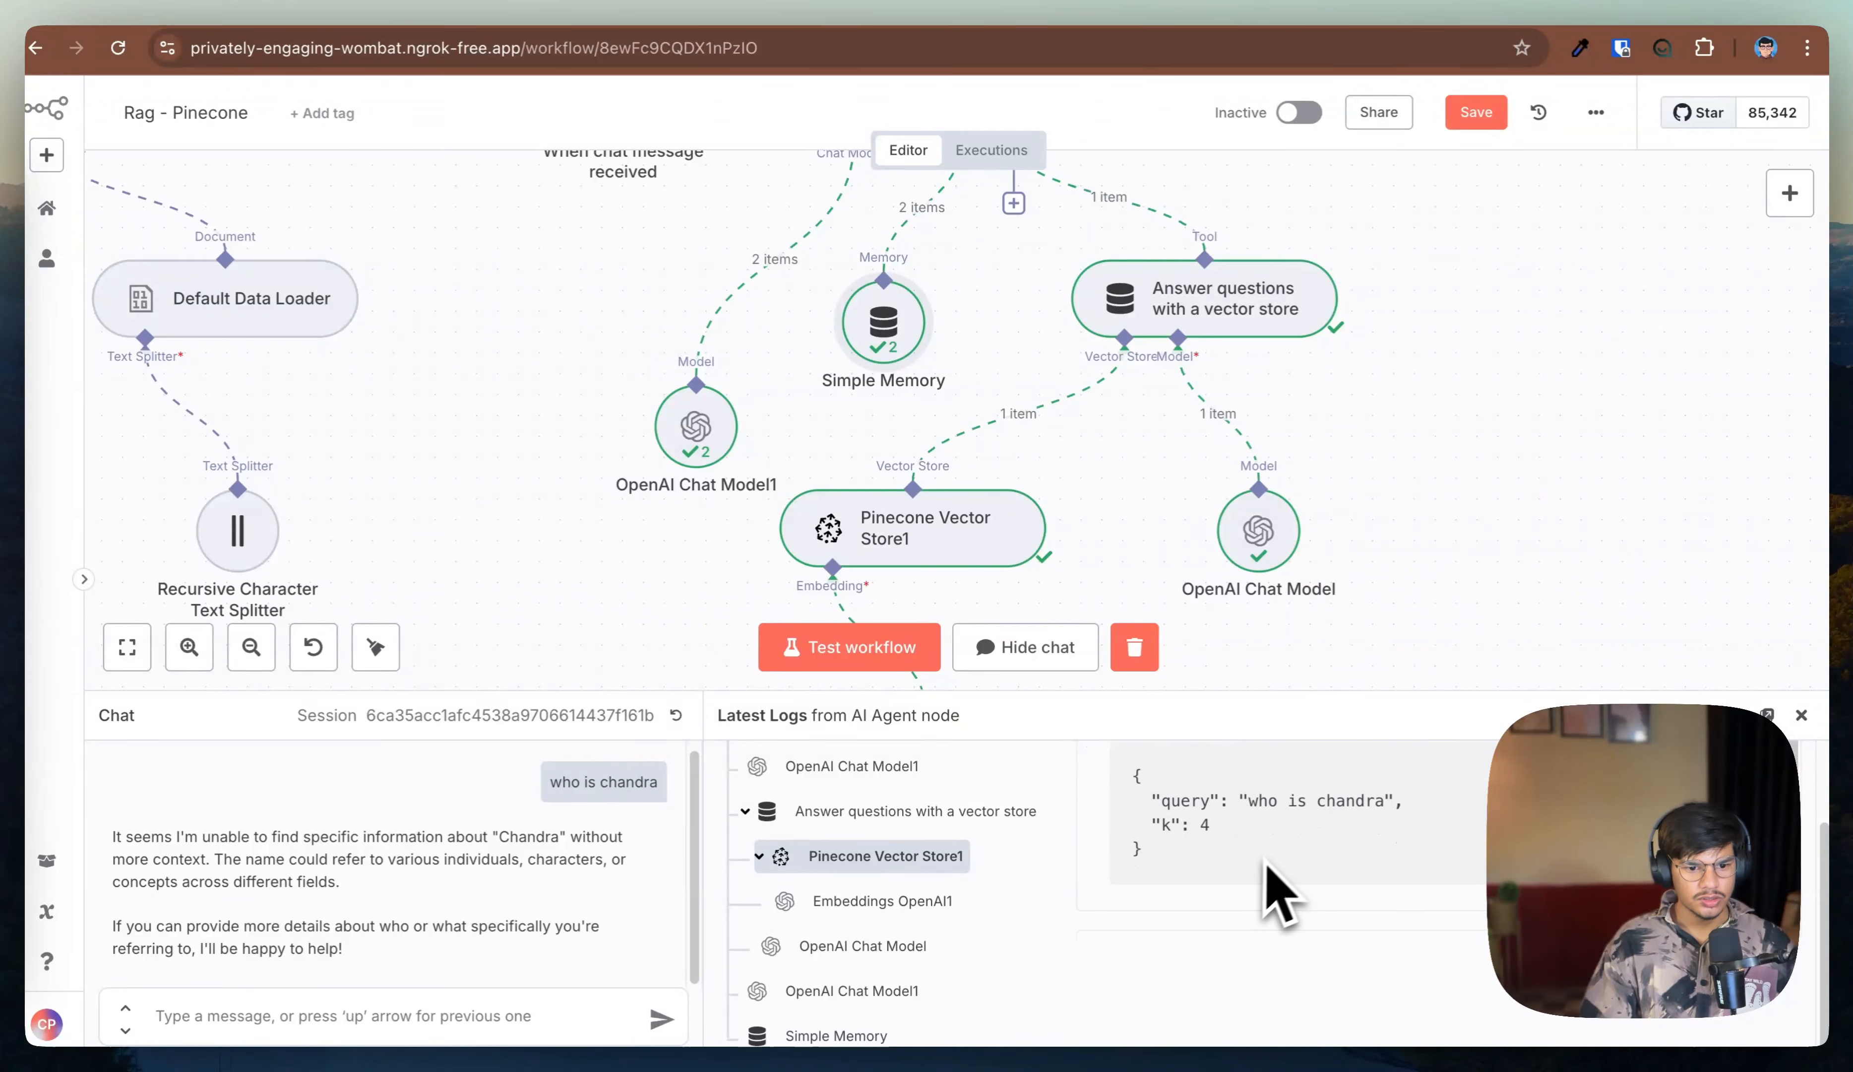
{"action": "scroll", "coordinate": [1125, 931], "scroll_direction": "down", "scroll_amount": 1}
{"action": "left_click", "coordinate": [1125, 907]}
{"action": "scroll", "coordinate": [1154, 902], "scroll_direction": "down", "scroll_amount": 2}
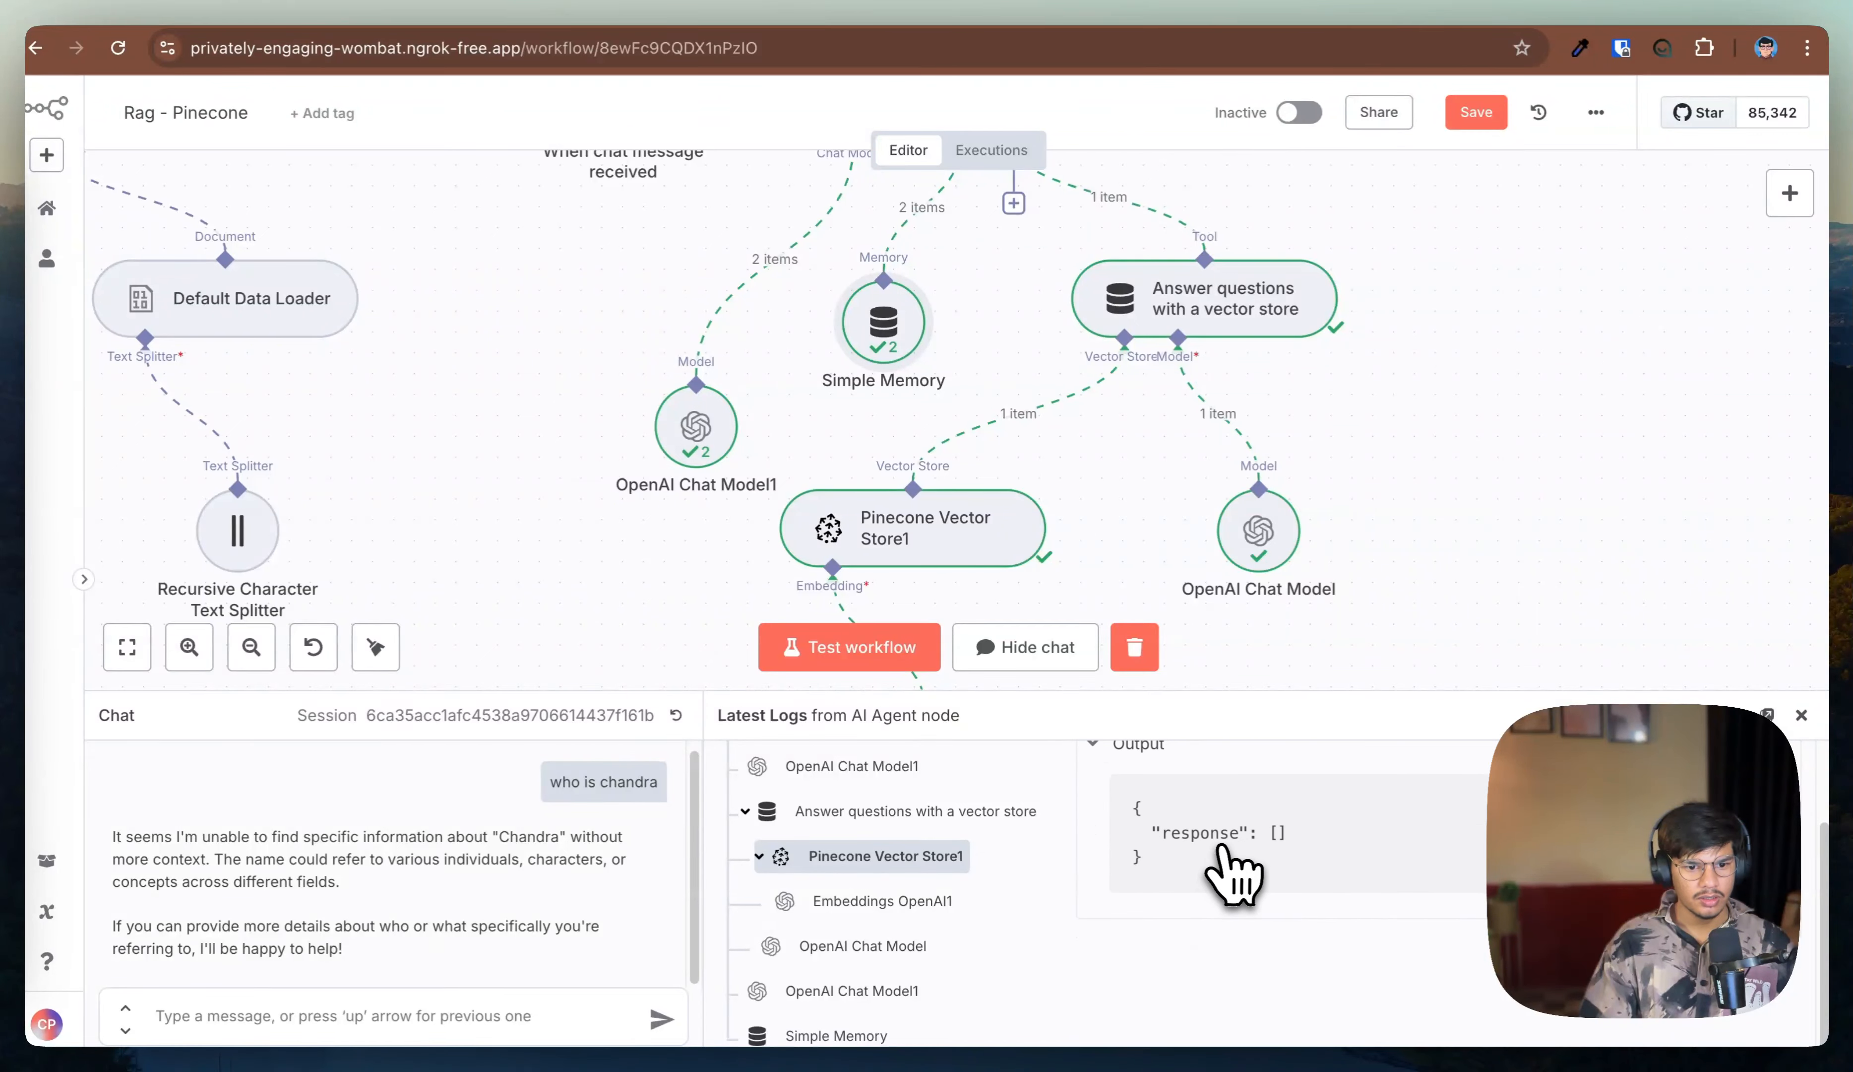
{"action": "triple_click", "coordinate": [1179, 839]}
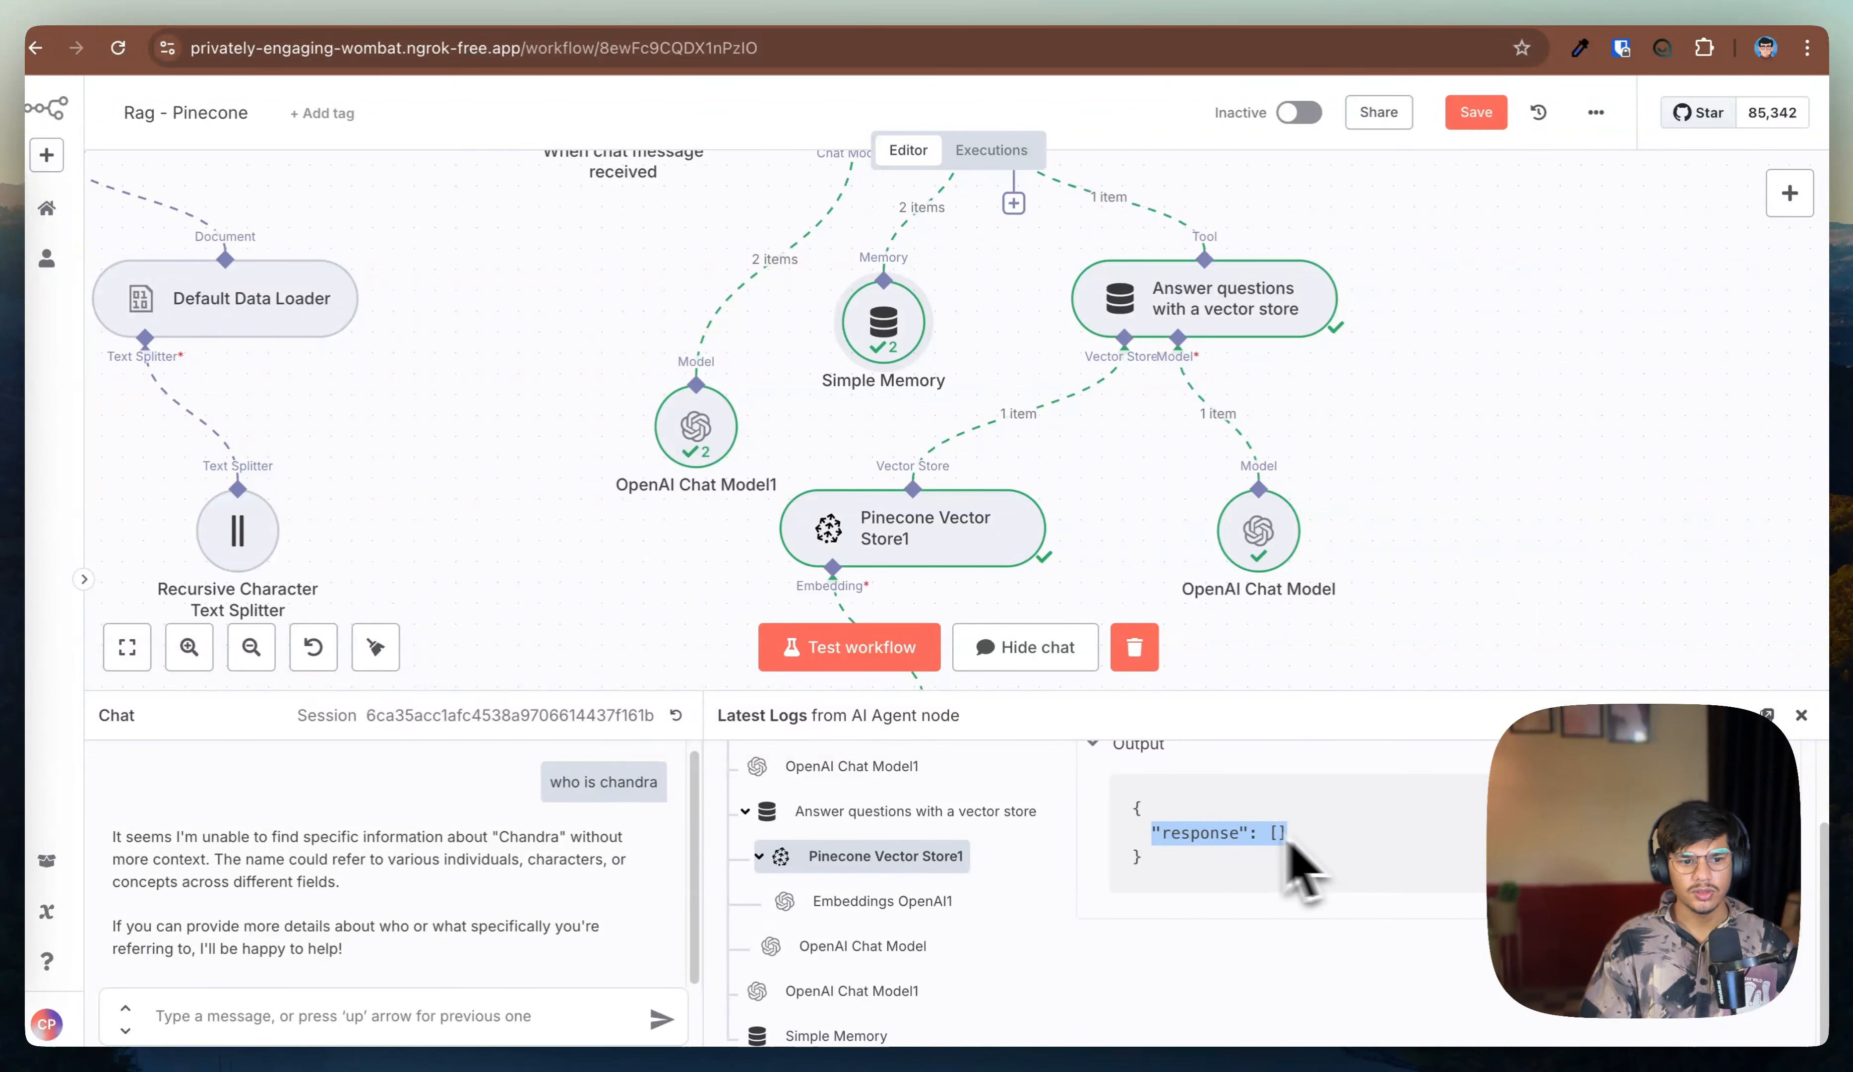
{"action": "double_click", "coordinate": [1218, 316]}
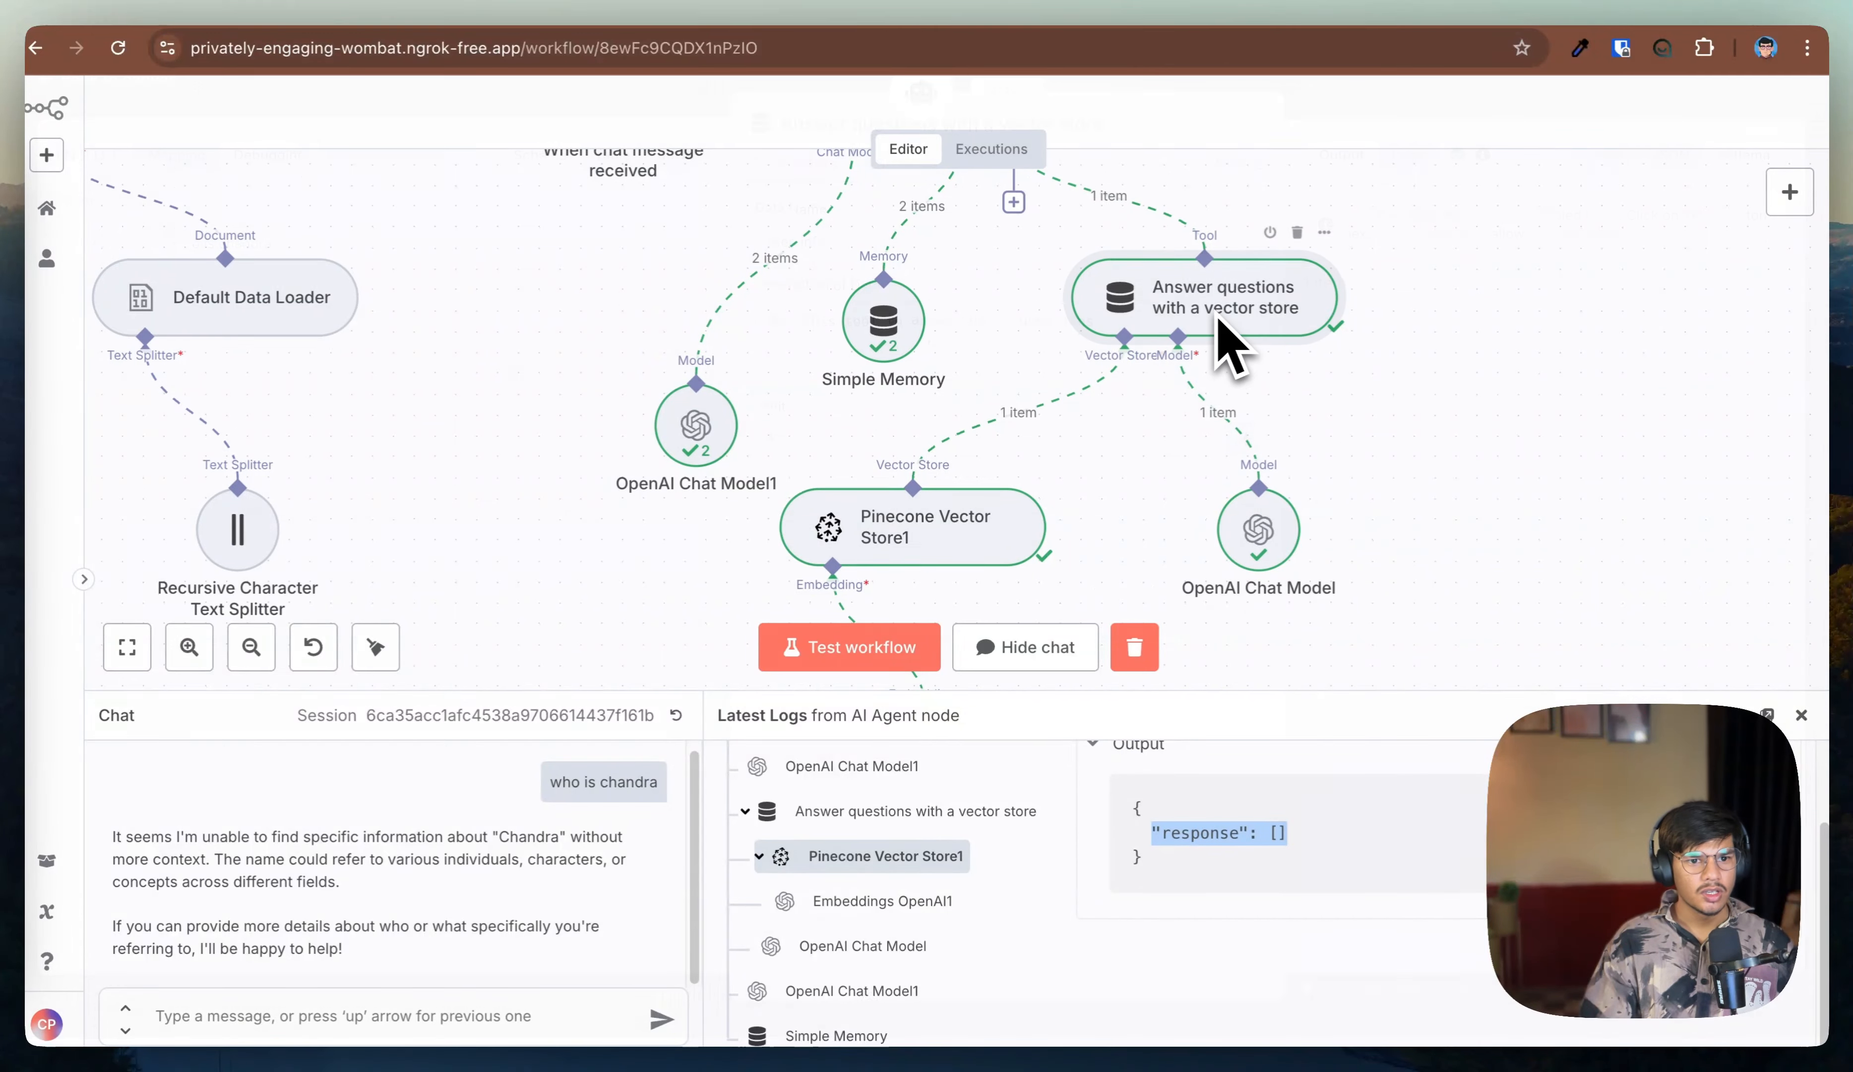
{"action": "left_click", "coordinate": [143, 96]}
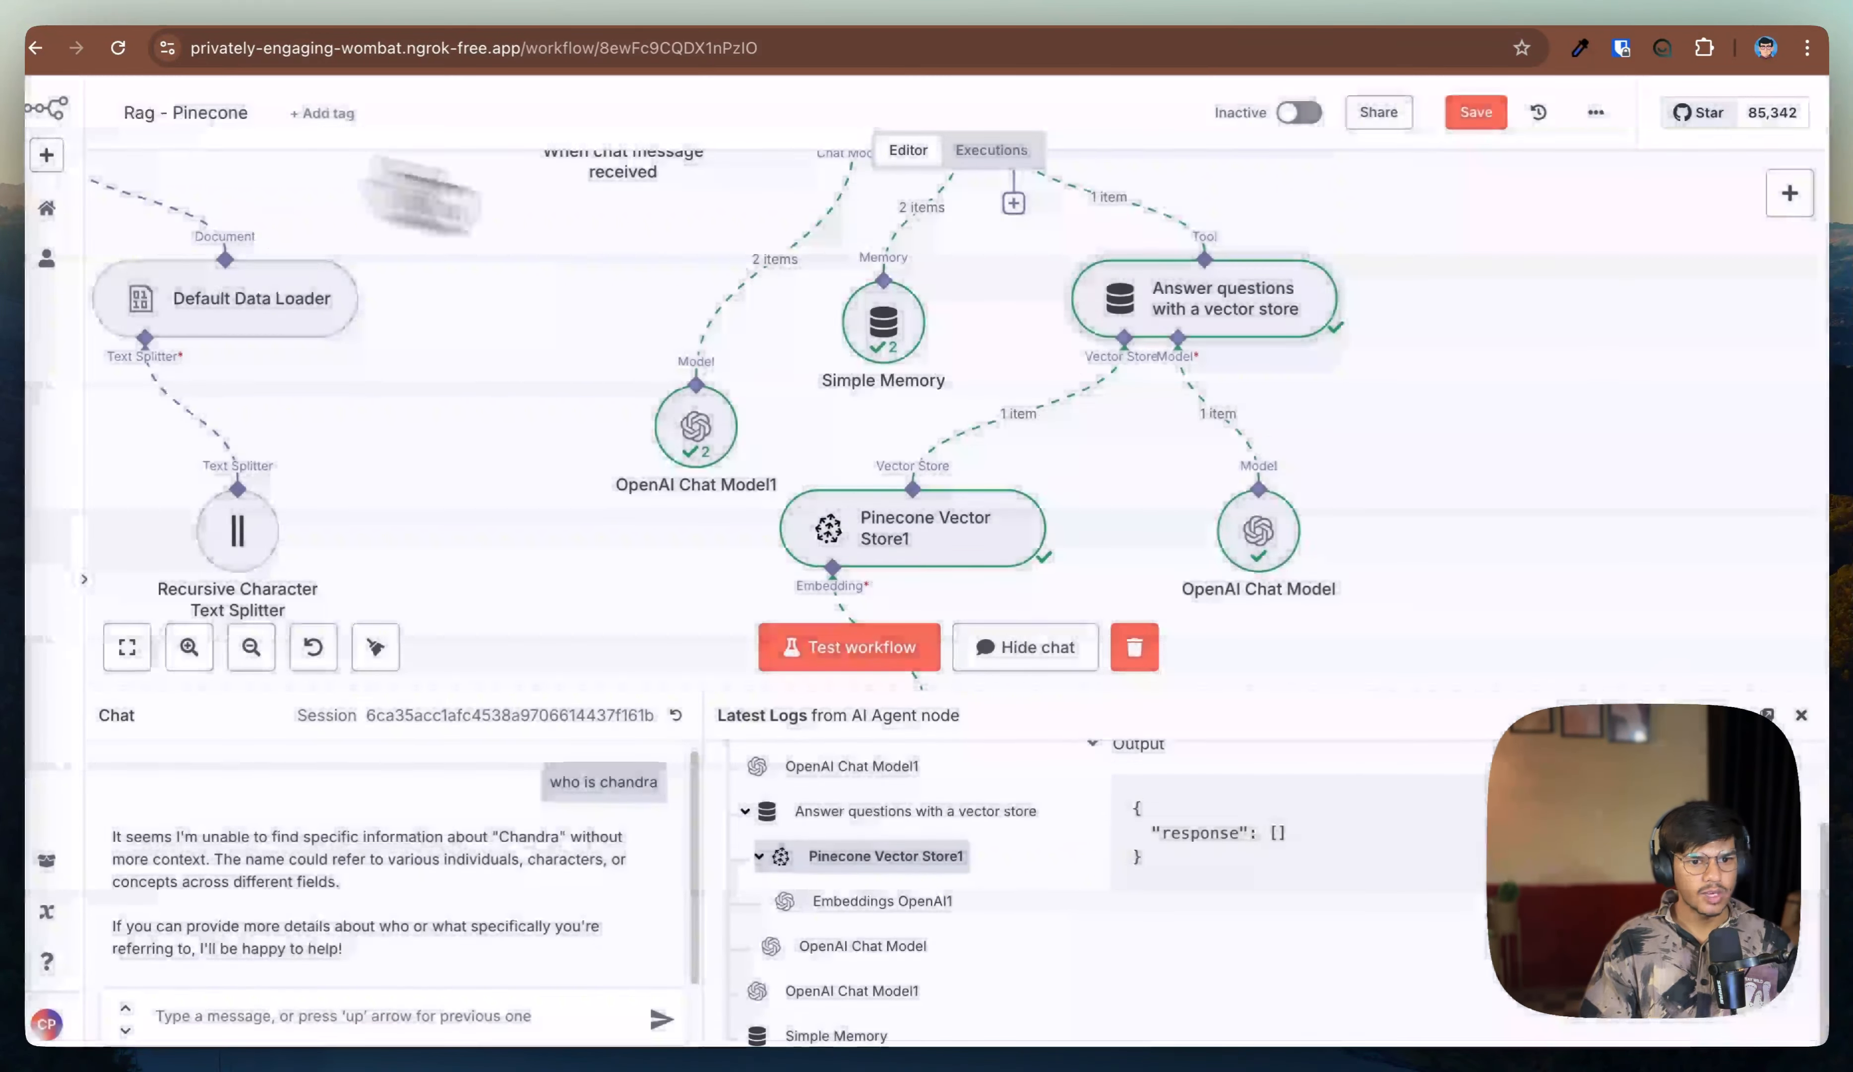
Step: Add a Pinecone Namespace option to Pinecone Vector Store1 and set it to the index's namespace chandra-info, copied from the Pinecone console
{"action": "double_click", "coordinate": [978, 541]}
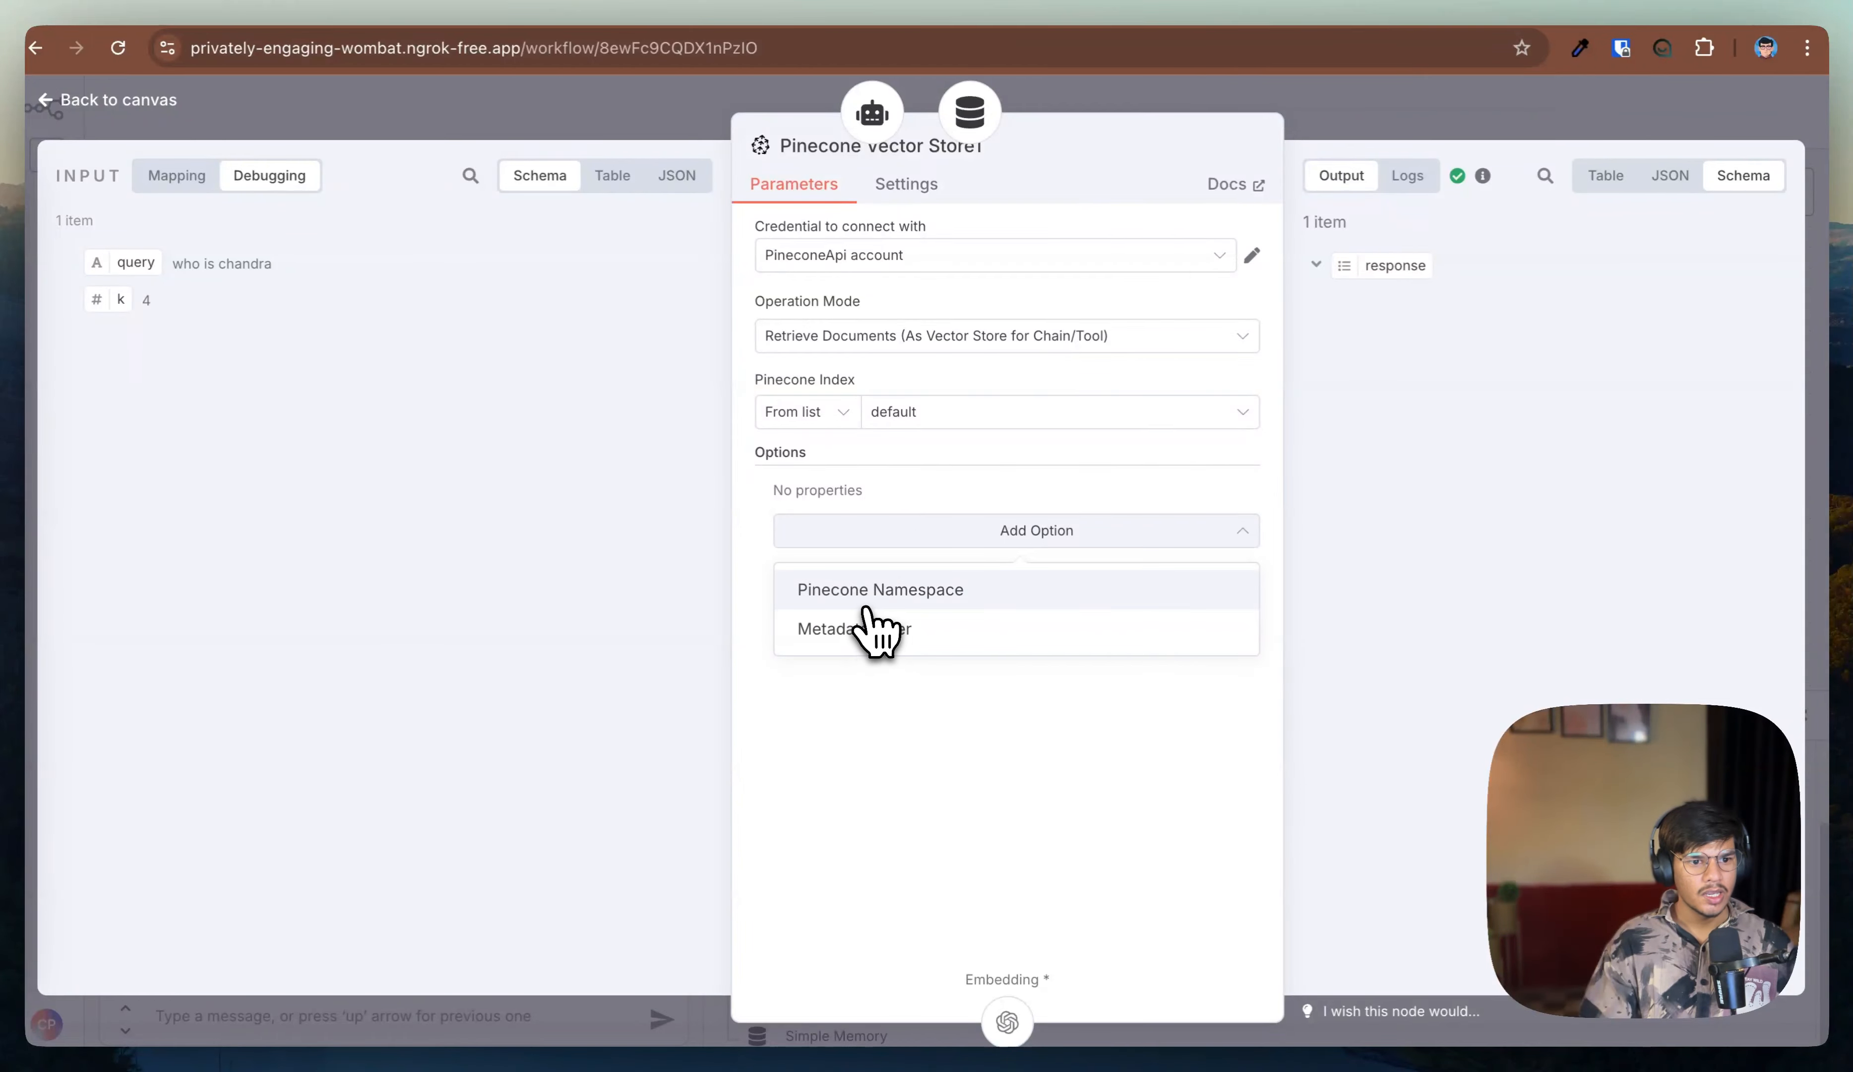
{"action": "left_click", "coordinate": [868, 600]}
{"action": "left_click", "coordinate": [869, 525]}
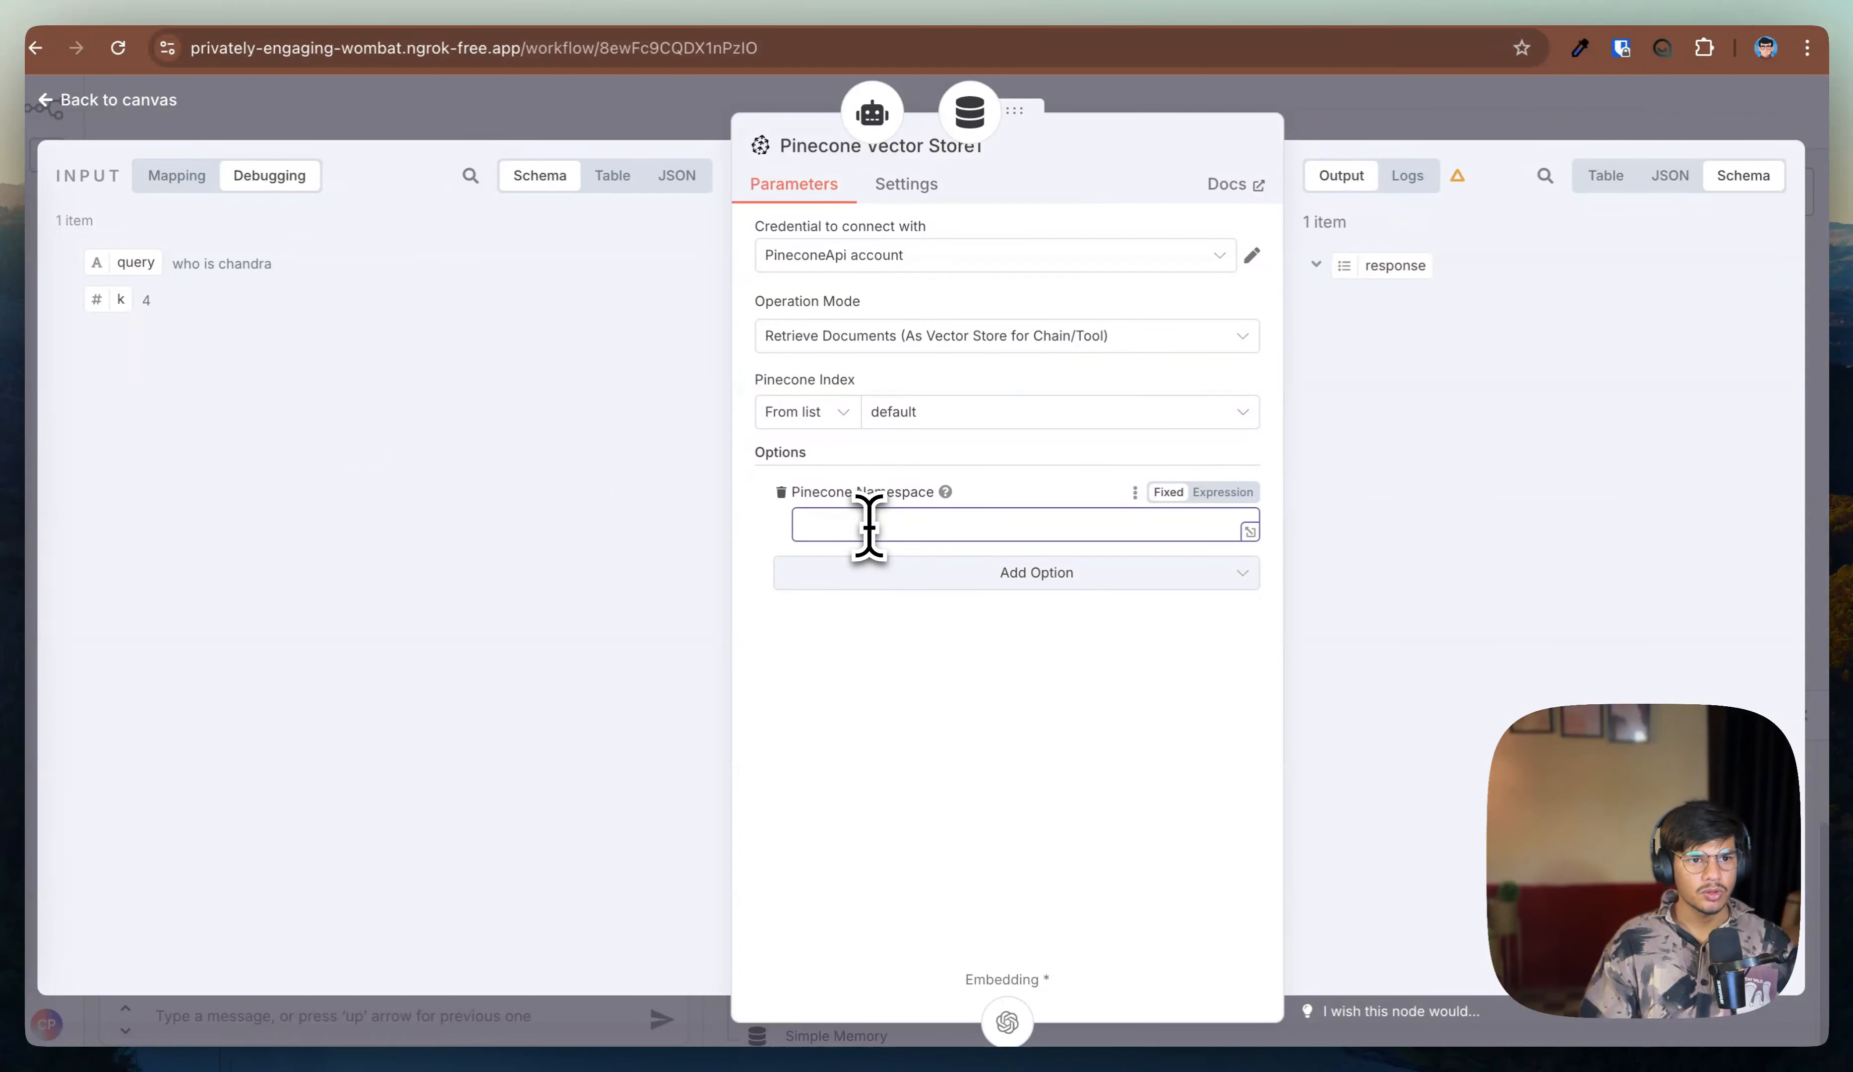
{"action": "left_click", "coordinate": [952, 19]}
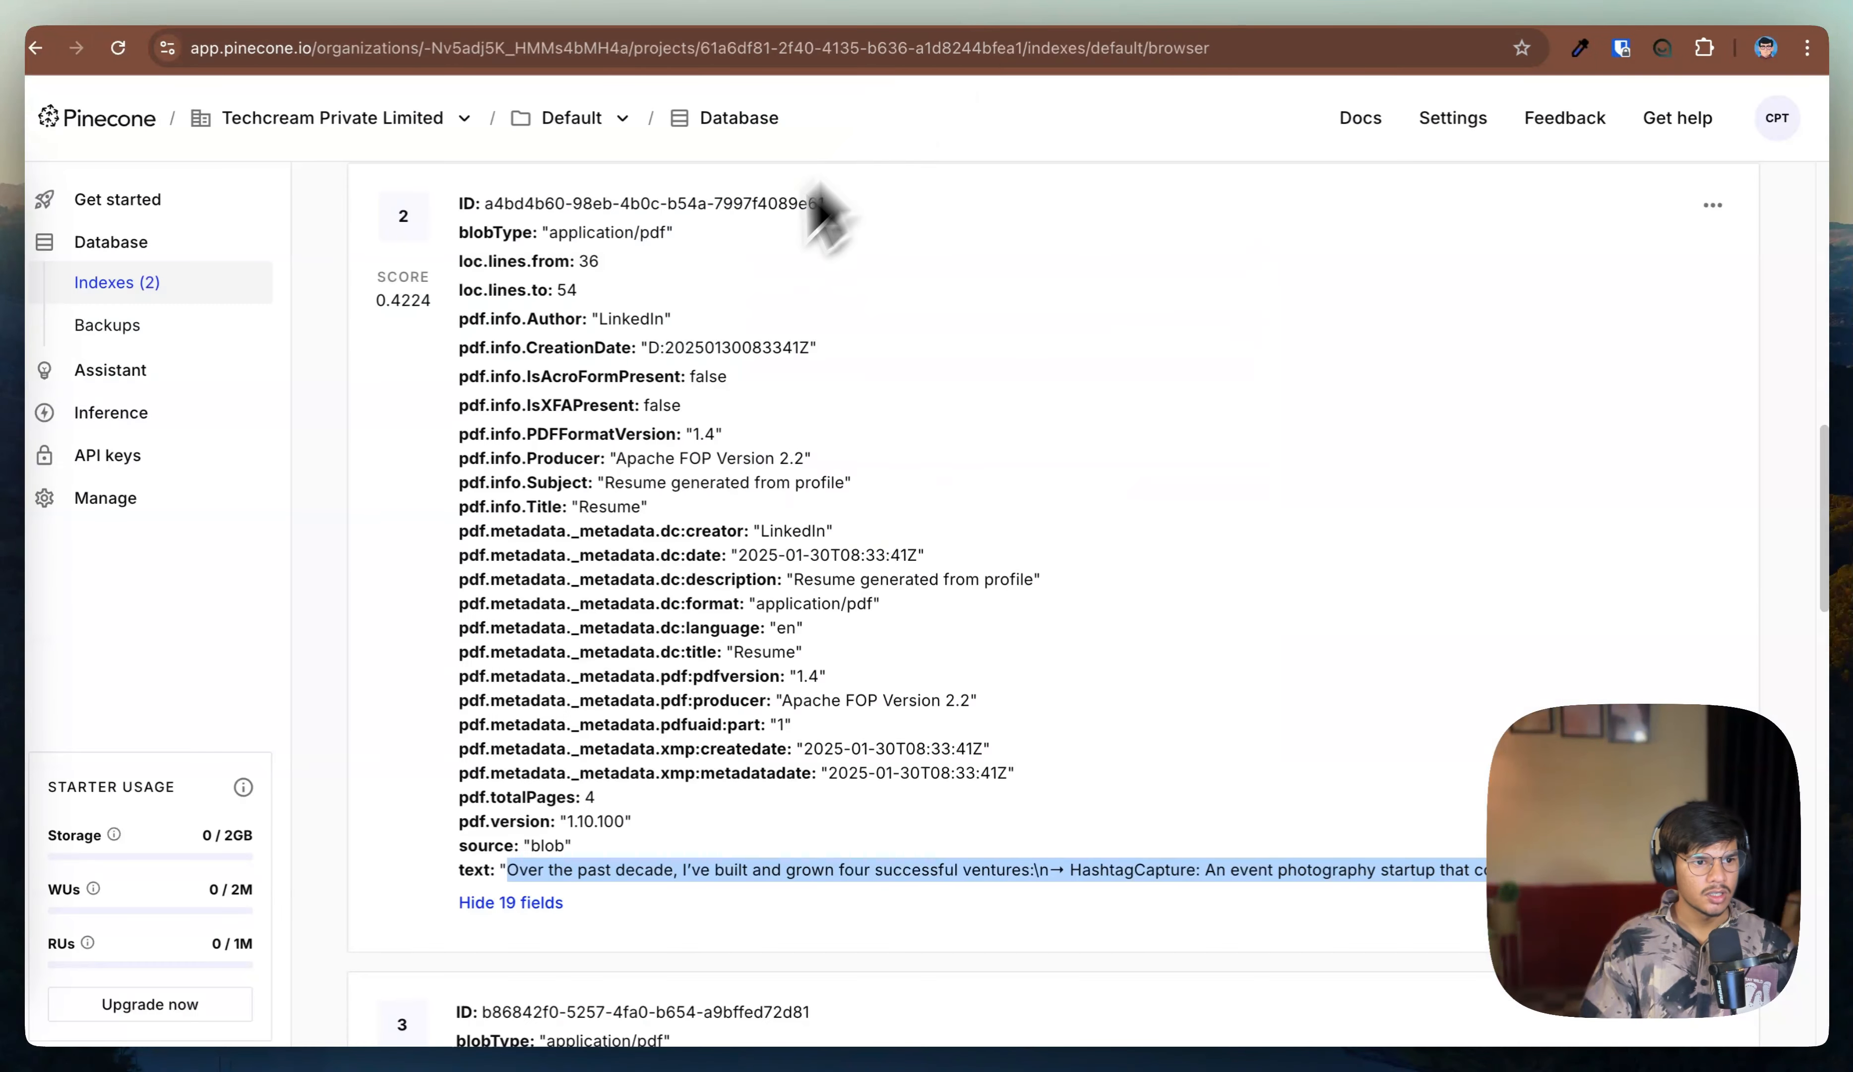
{"action": "scroll", "coordinate": [650, 412], "scroll_direction": "up", "scroll_amount": 10}
{"action": "left_click", "coordinate": [690, 629]}
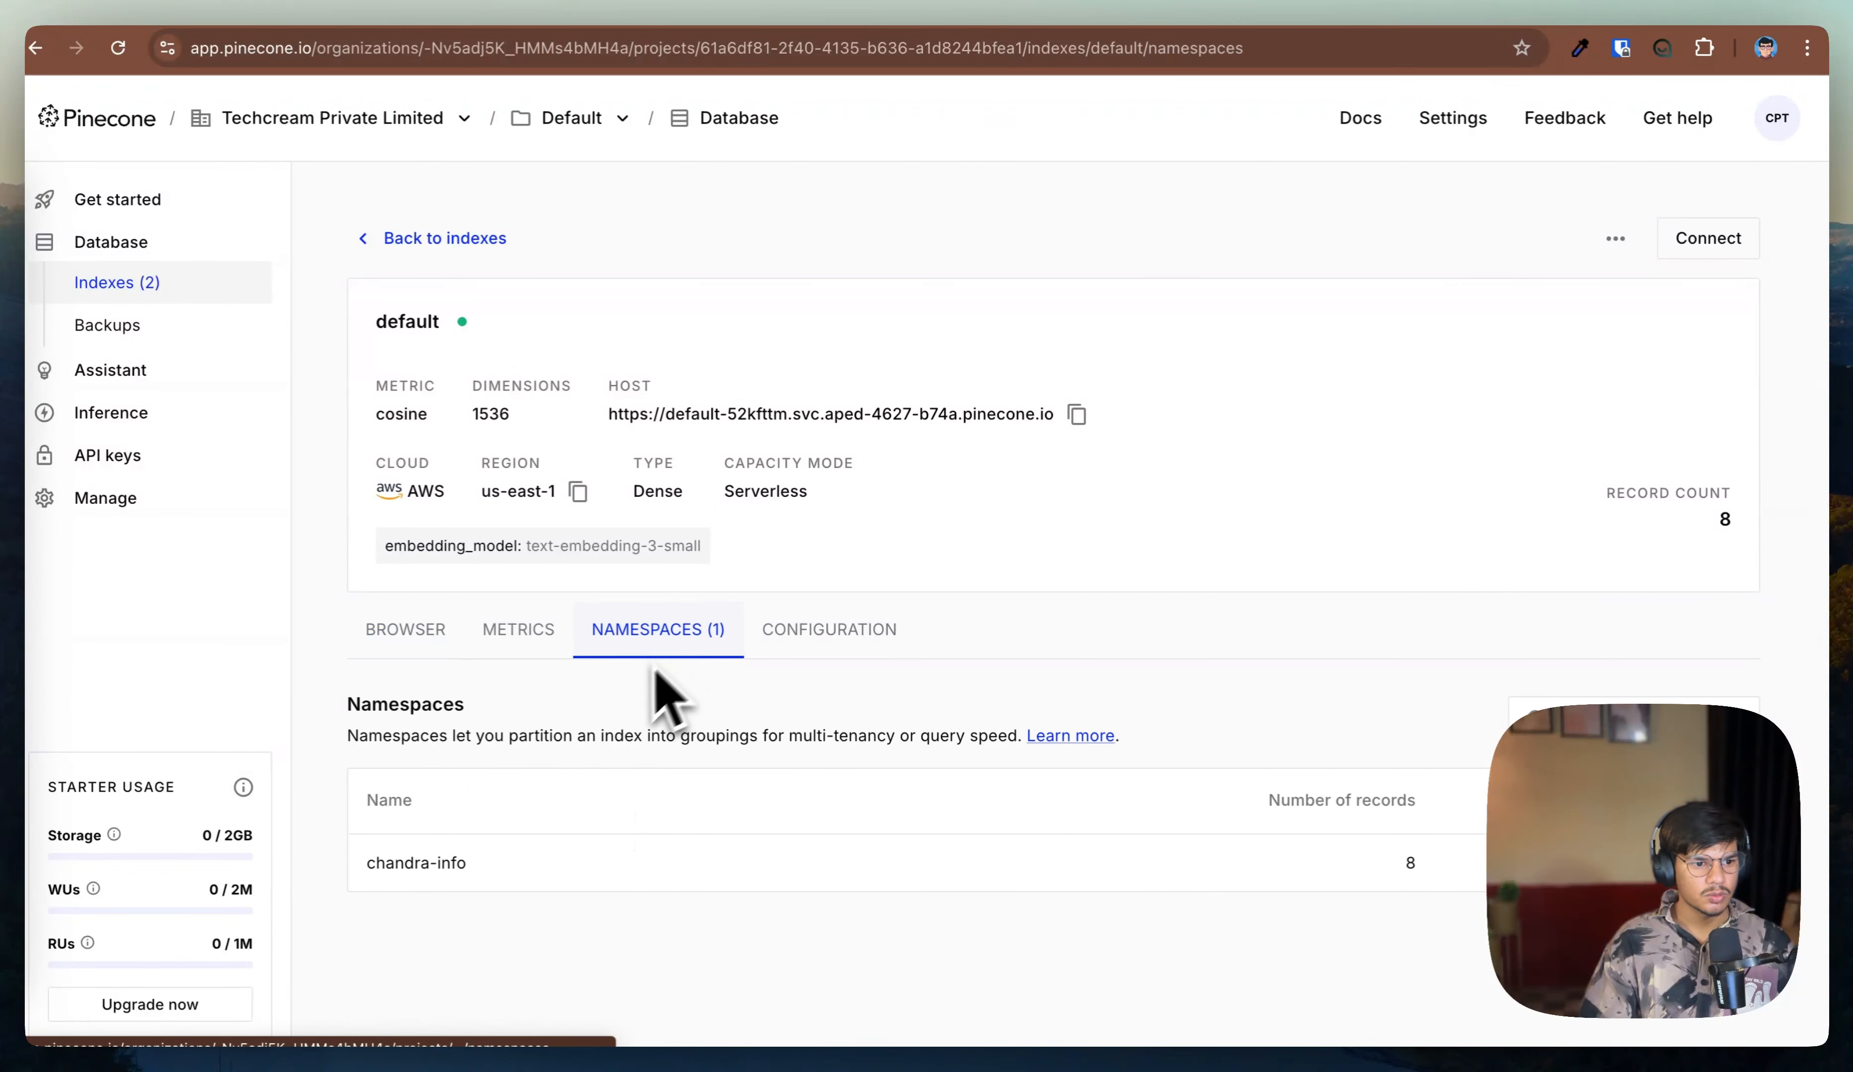
{"action": "left_click_drag", "start_coordinate": [468, 864], "coordinate": [355, 879]}
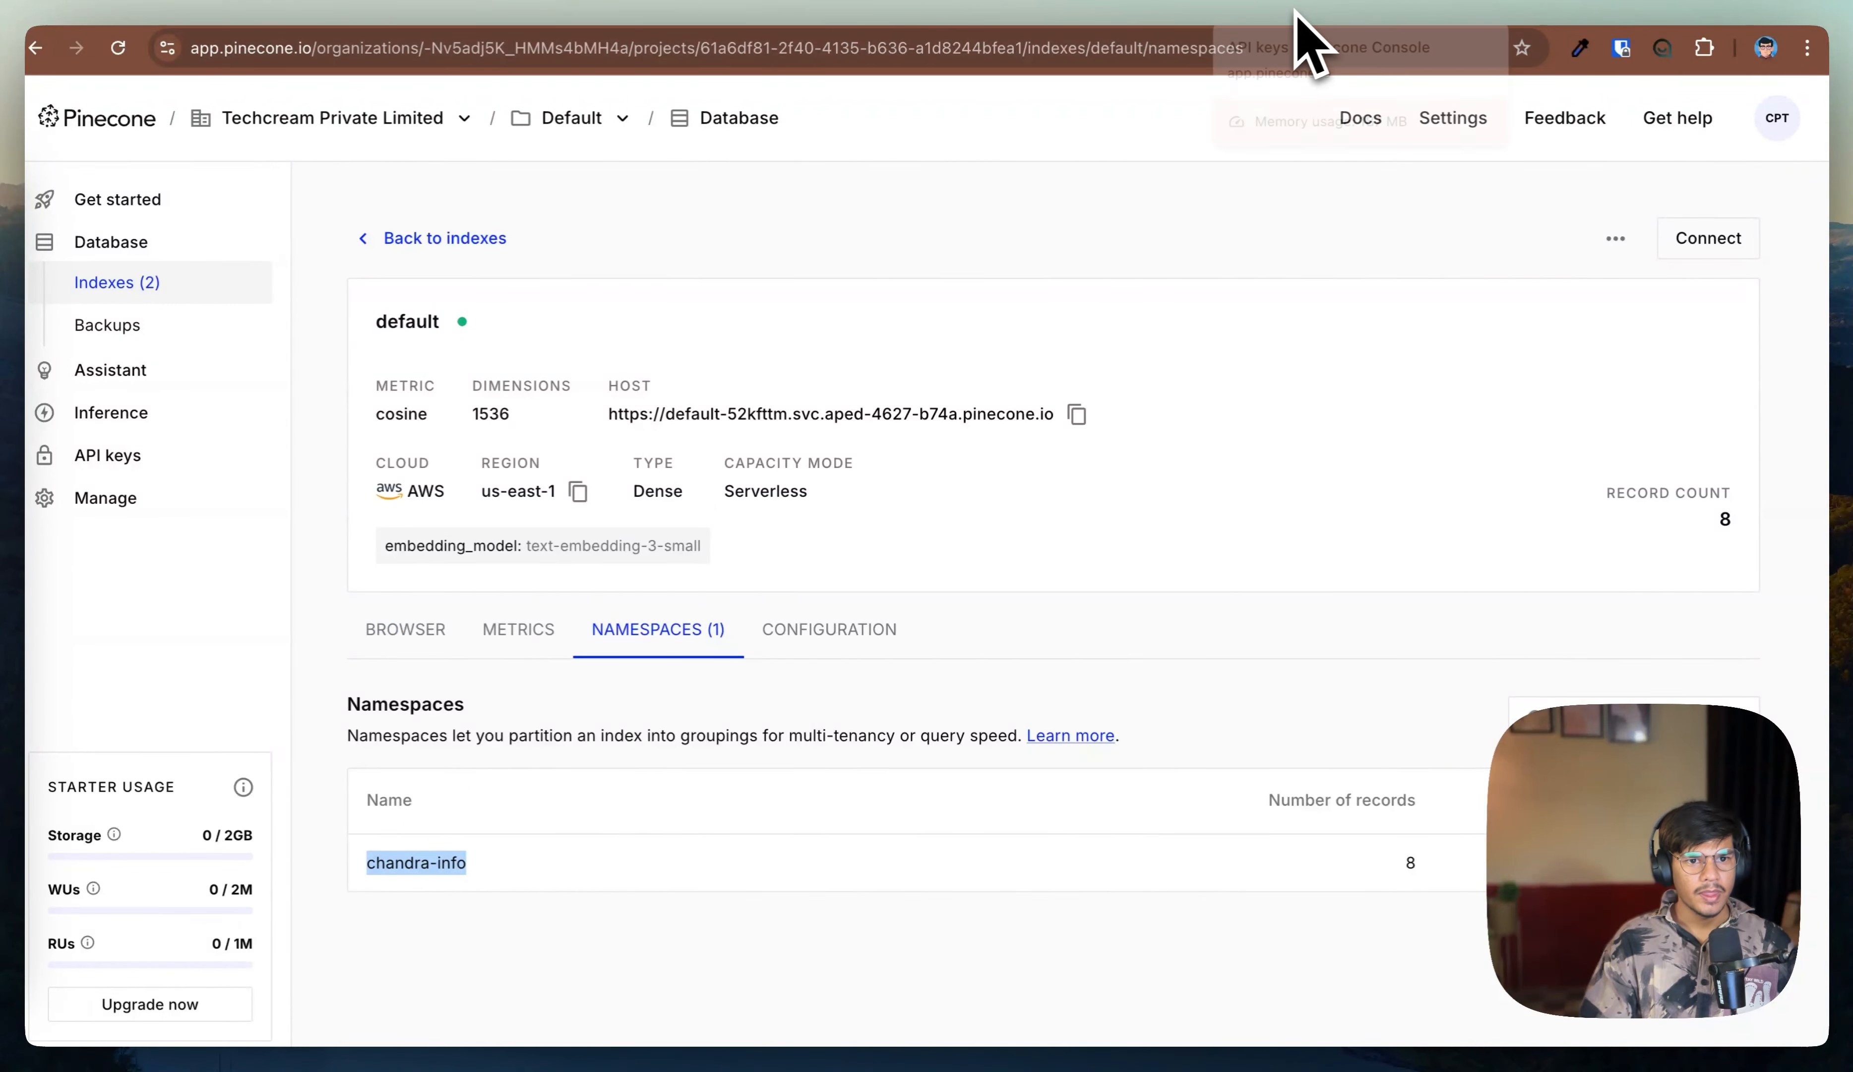
{"action": "left_click", "coordinate": [508, 18]}
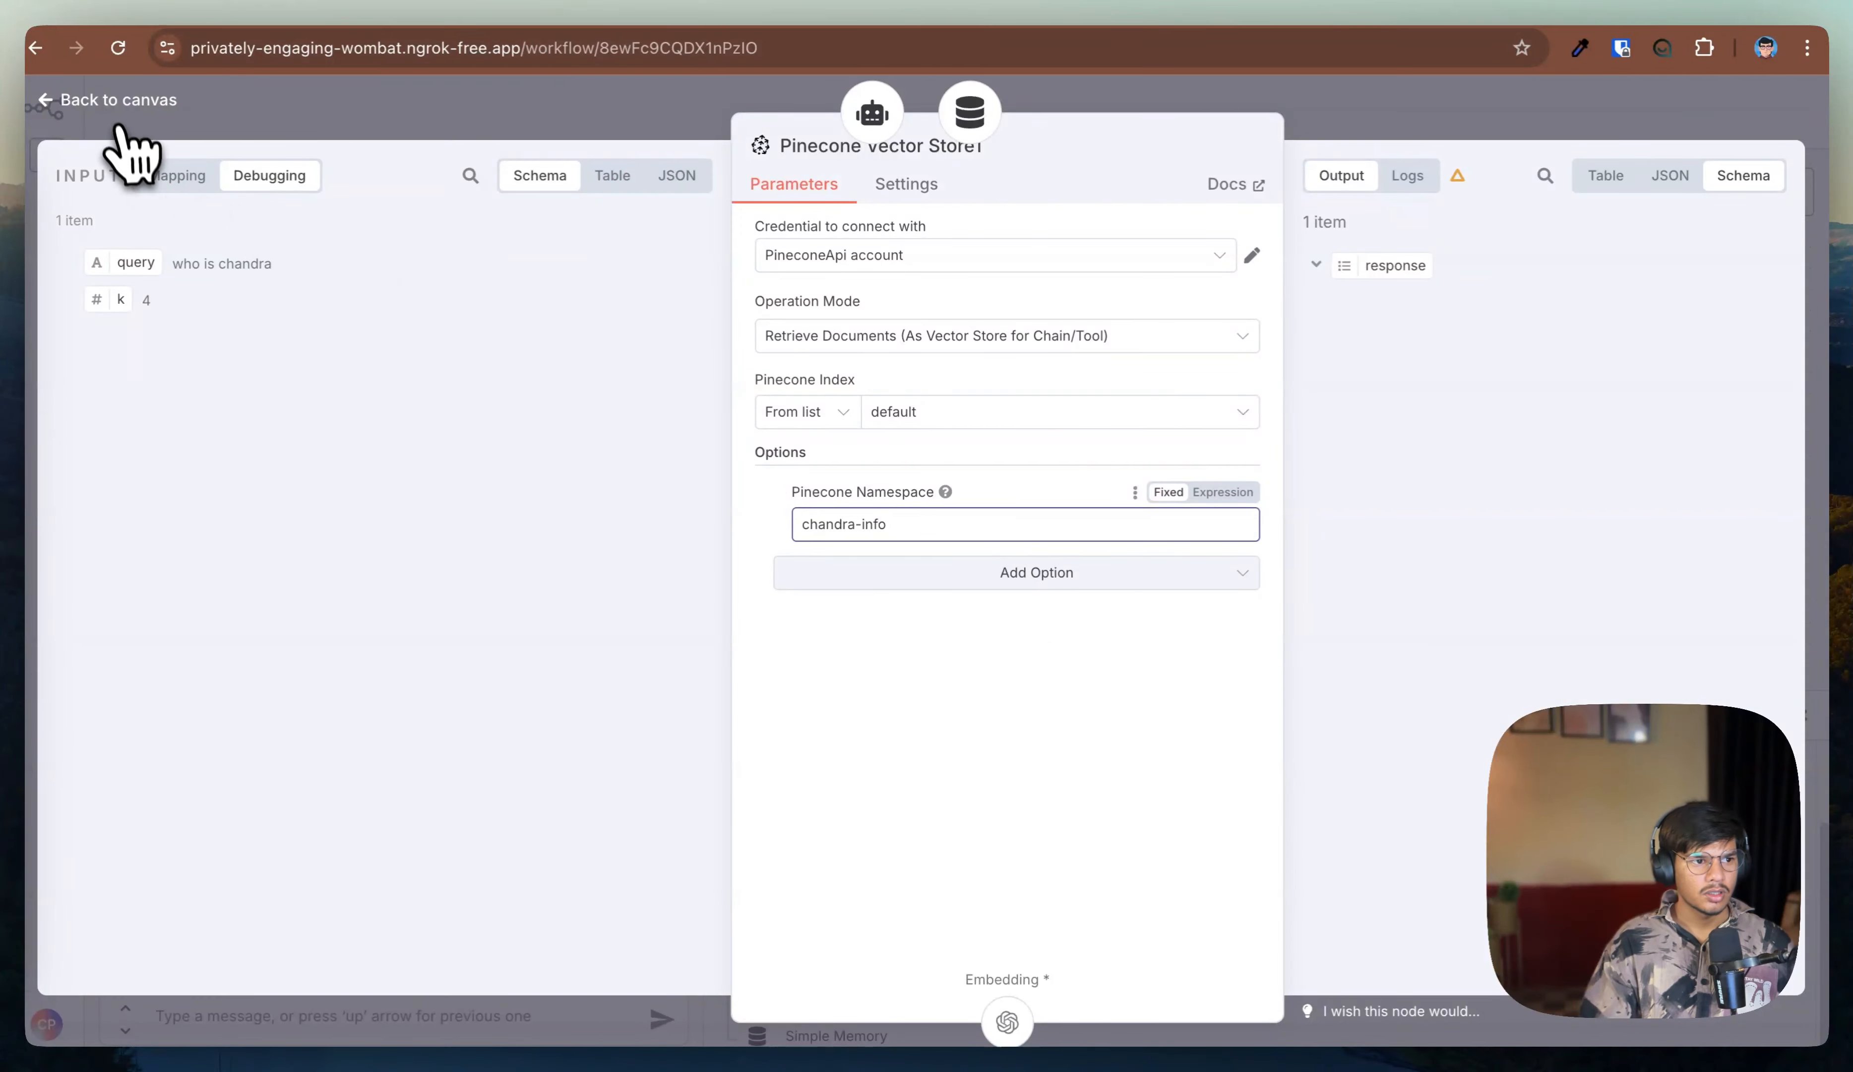
{"action": "left_click", "coordinate": [114, 102]}
Step: Start a new chat session and send "who is chandra" to test retrieval
{"action": "left_click", "coordinate": [676, 715]}
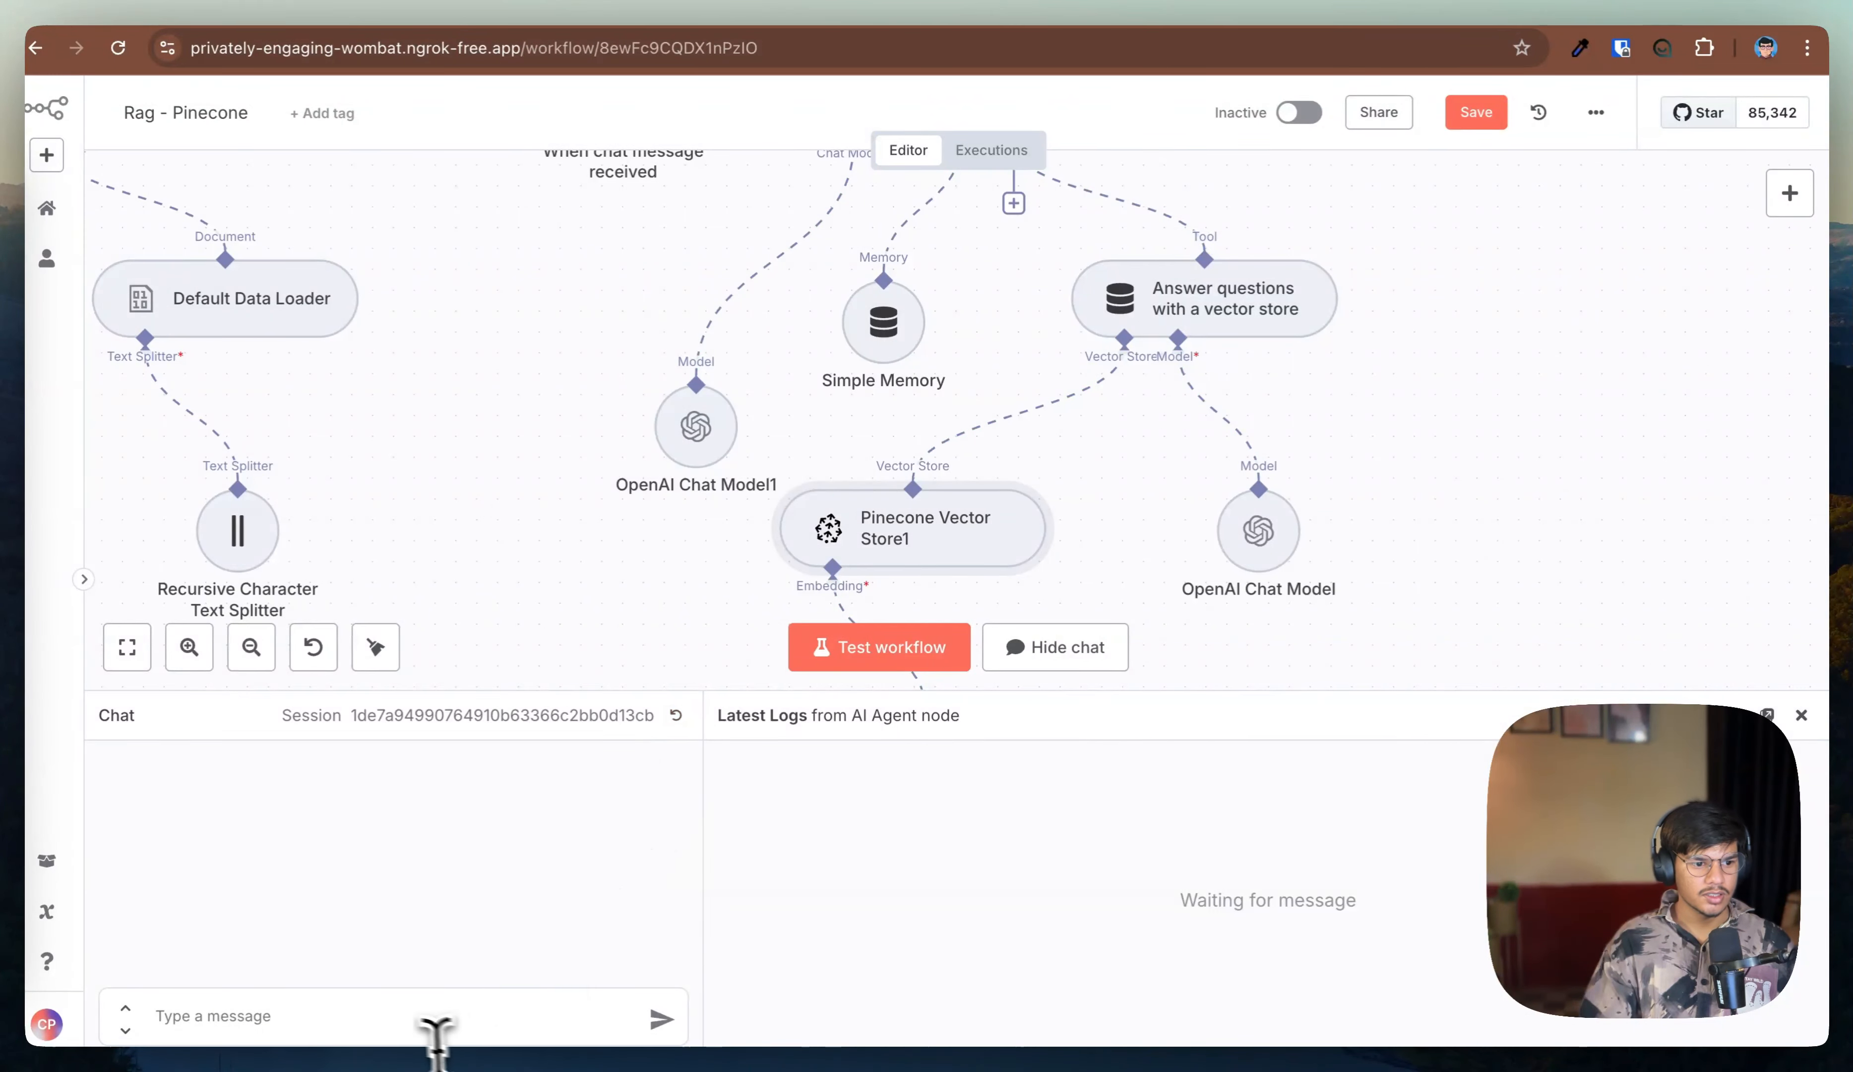
{"action": "left_click", "coordinate": [382, 1015]}
{"action": "type", "text": "who"}
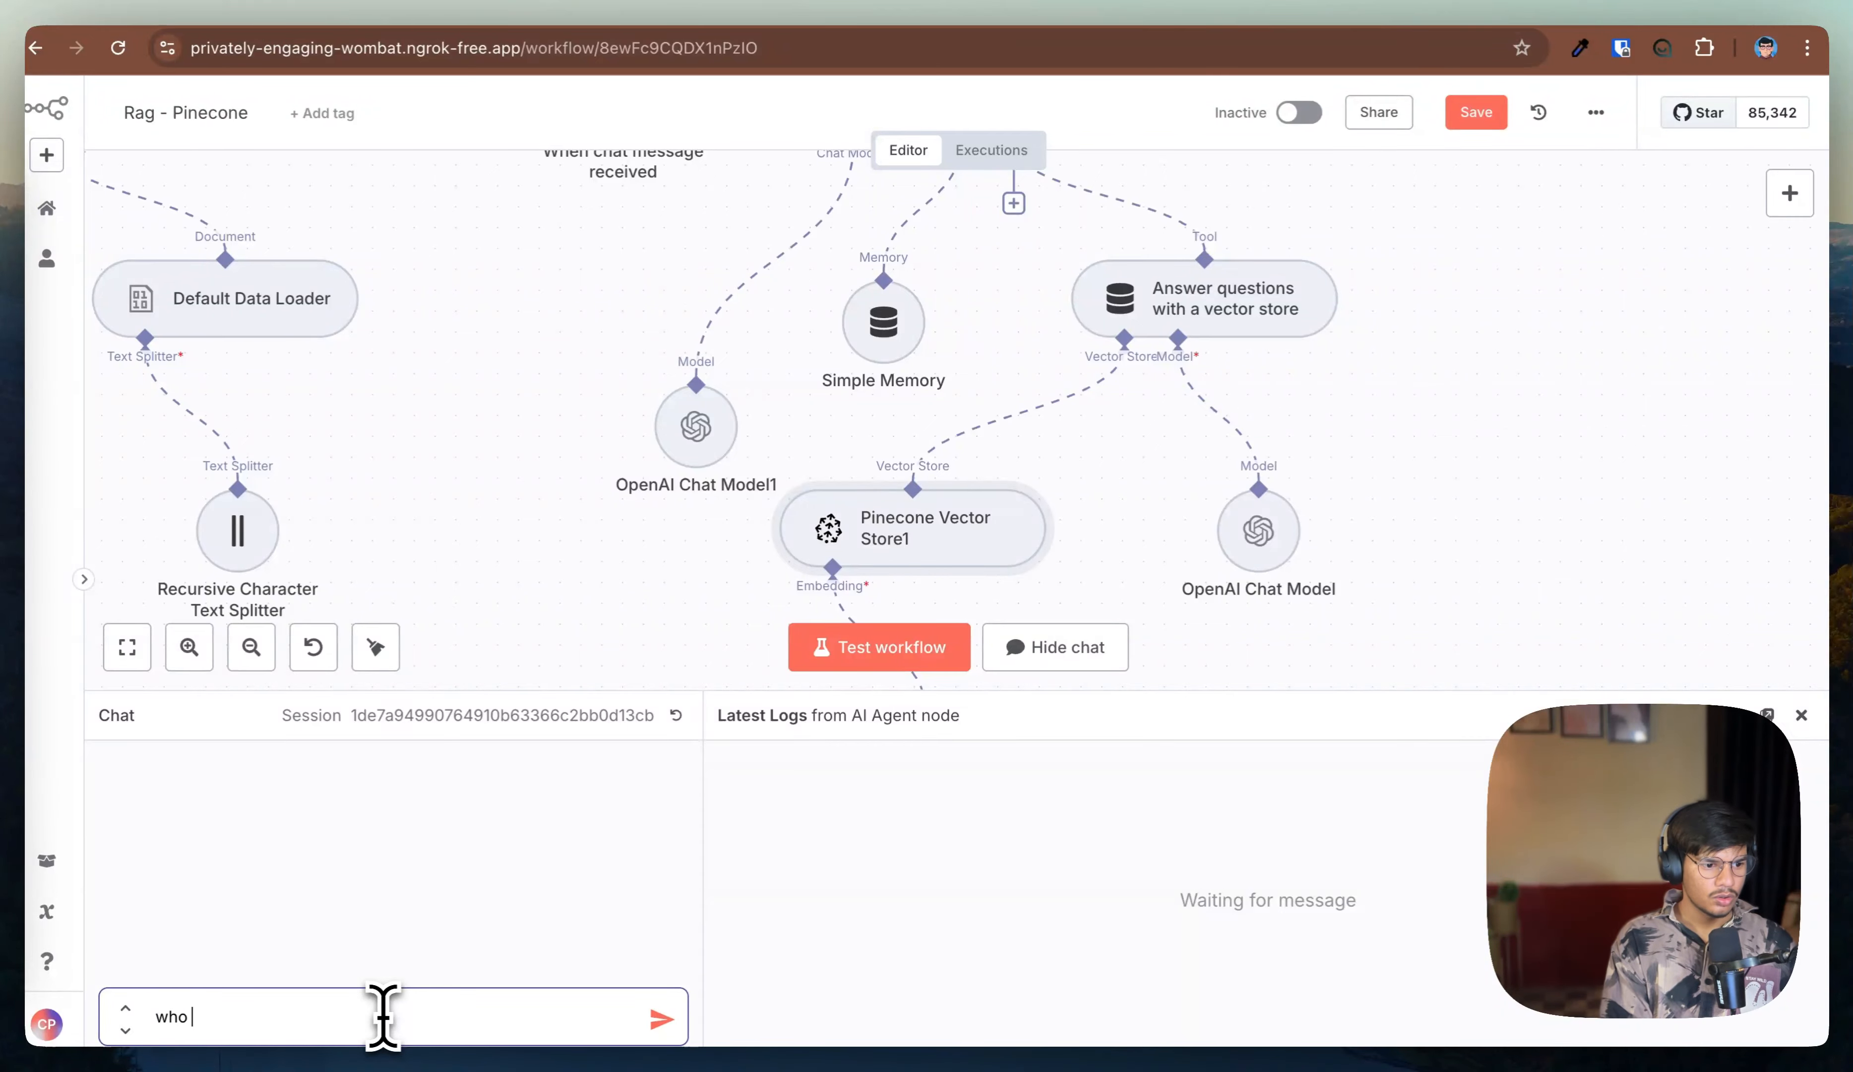
{"action": "type", "text": " is chandra"}
{"action": "key", "text": "Return"}
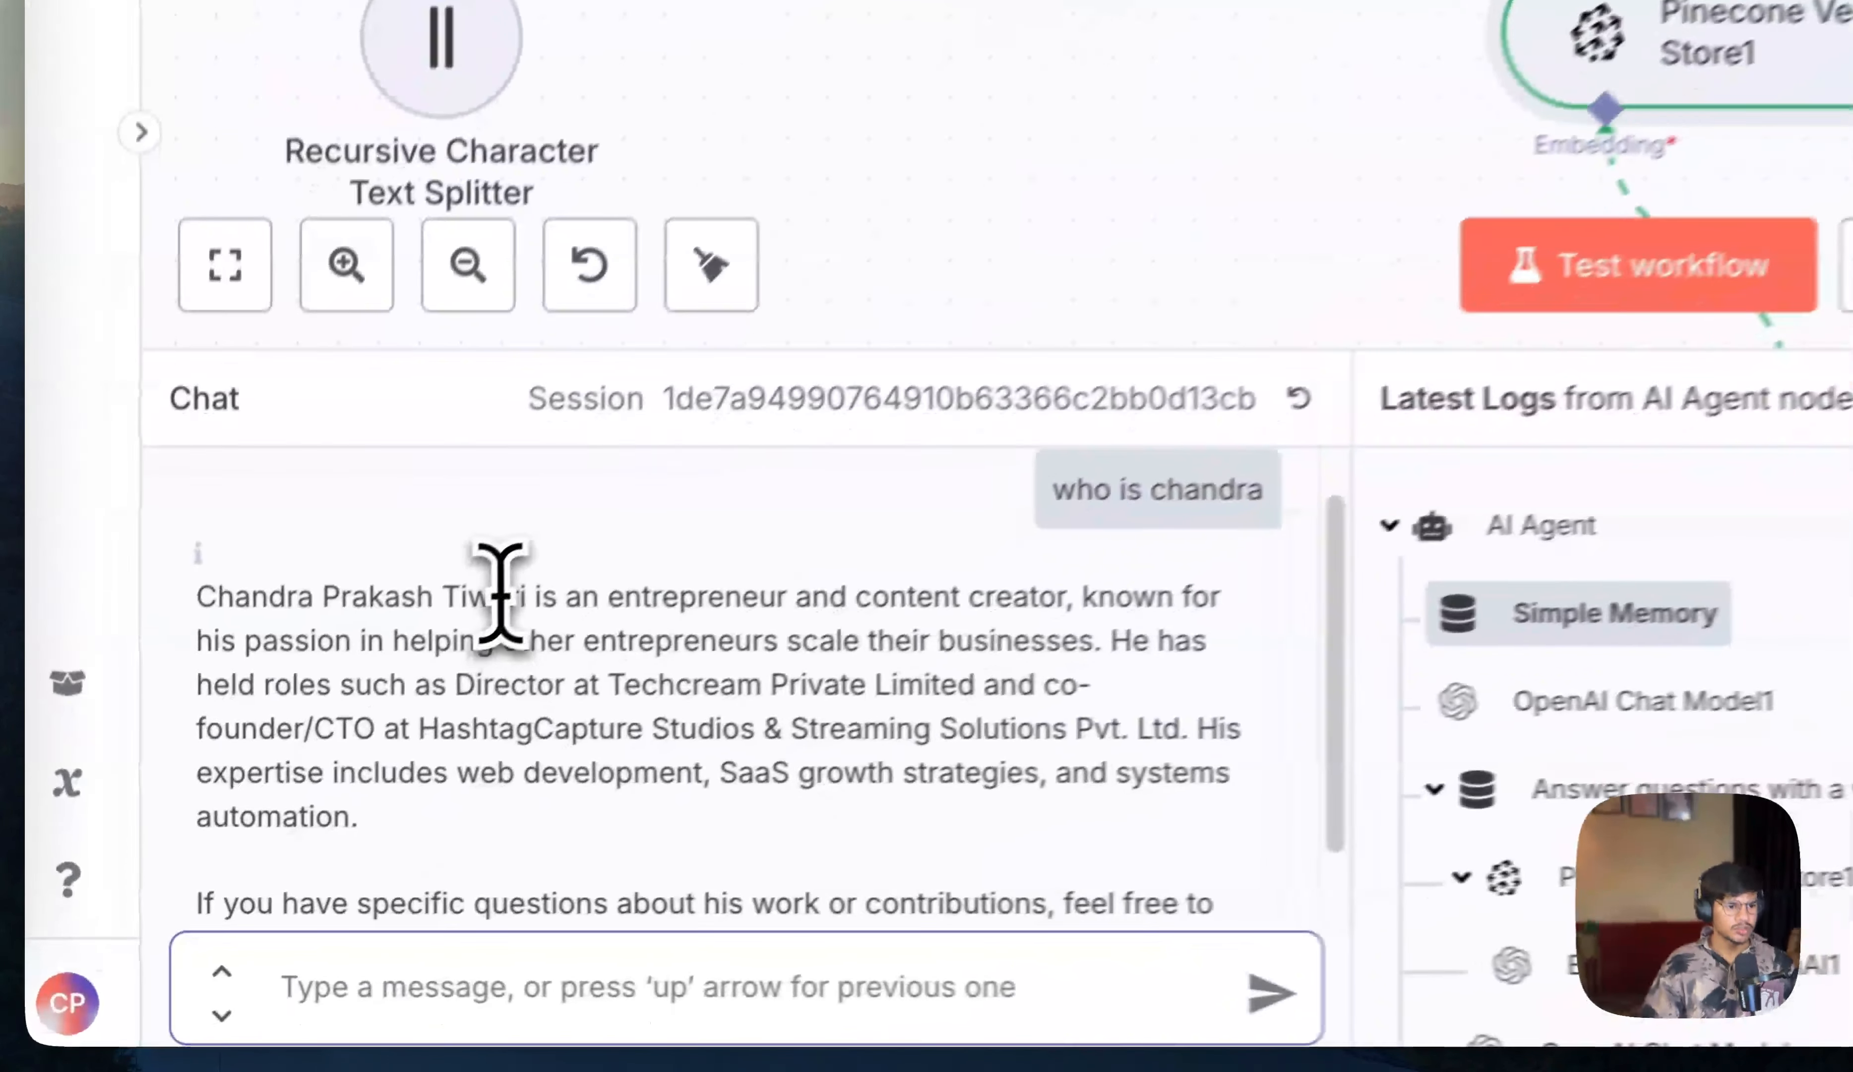
Step: Read the agent's answer and send the follow-up question "do you know Aditya" in the chat
{"action": "left_click_drag", "start_coordinate": [262, 816], "coordinate": [539, 838]}
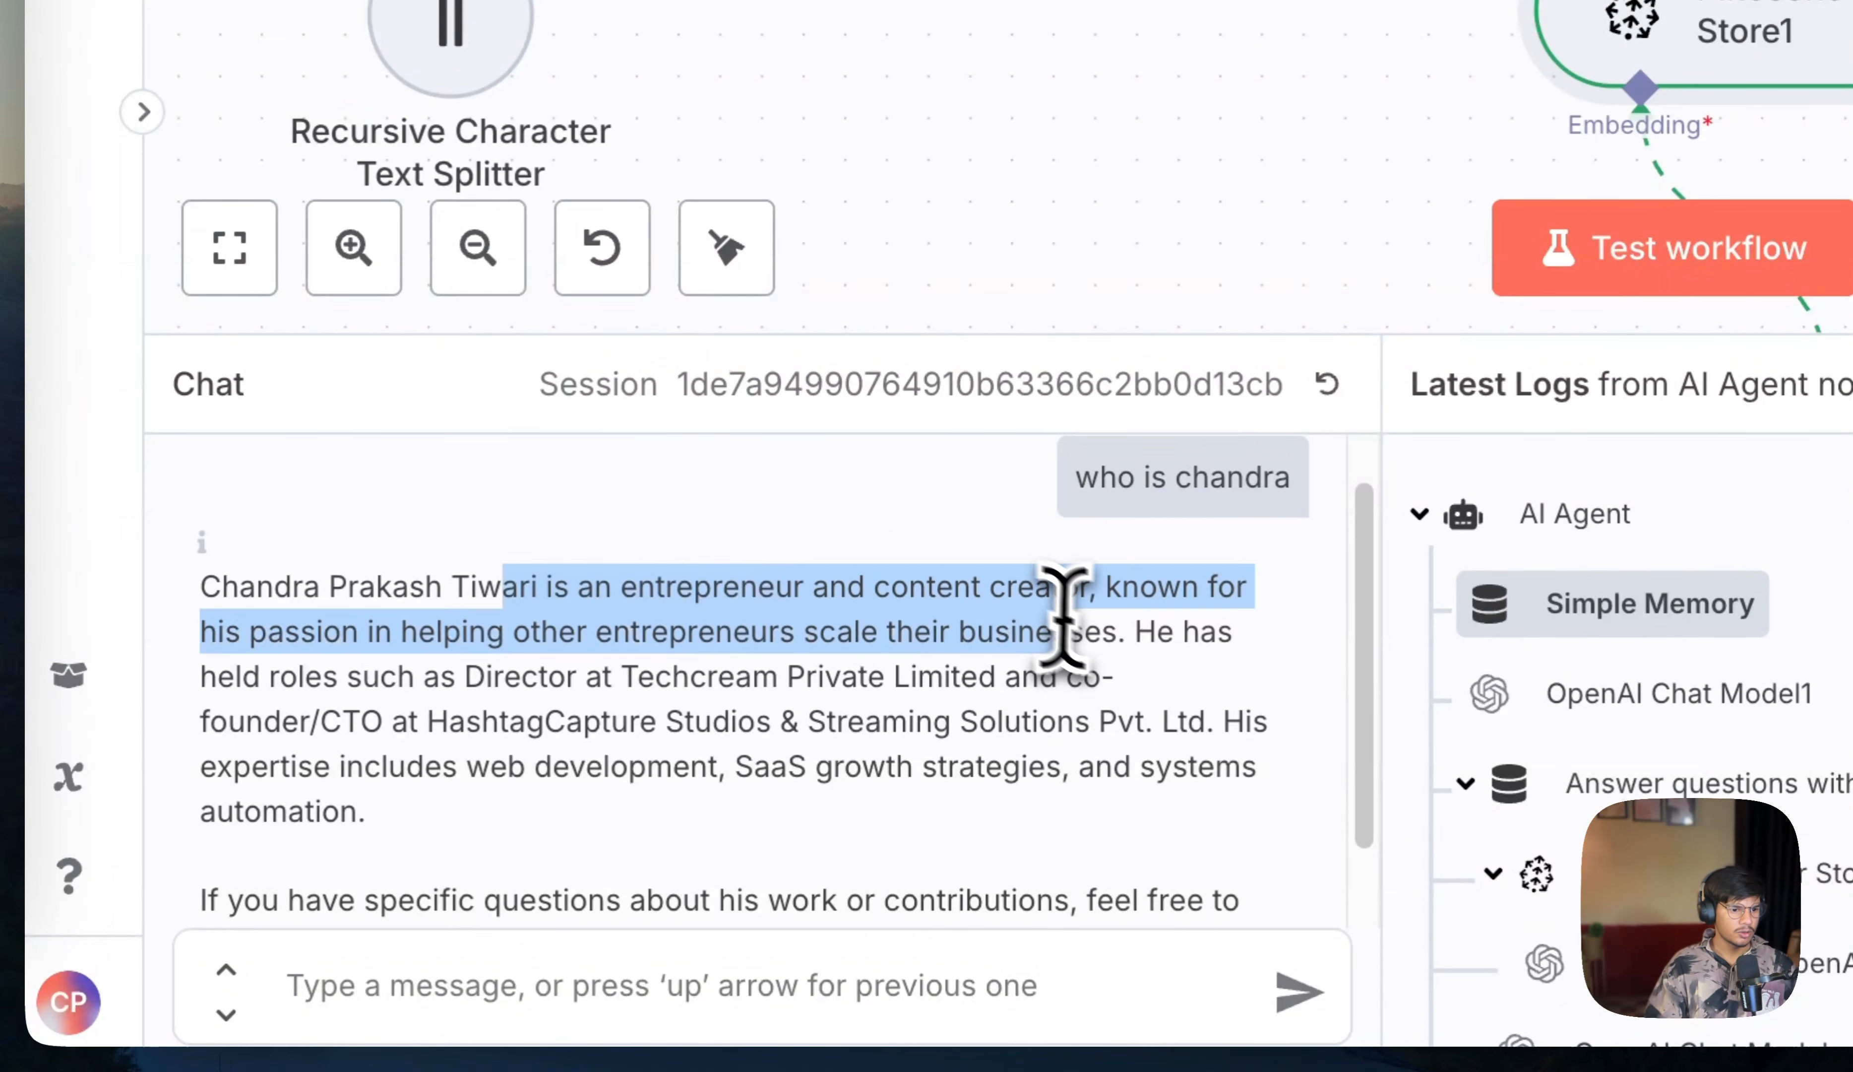
{"action": "left_click_drag", "start_coordinate": [1064, 618], "coordinate": [1125, 890]}
{"action": "scroll", "coordinate": [1030, 809], "scroll_direction": "down", "scroll_amount": 1}
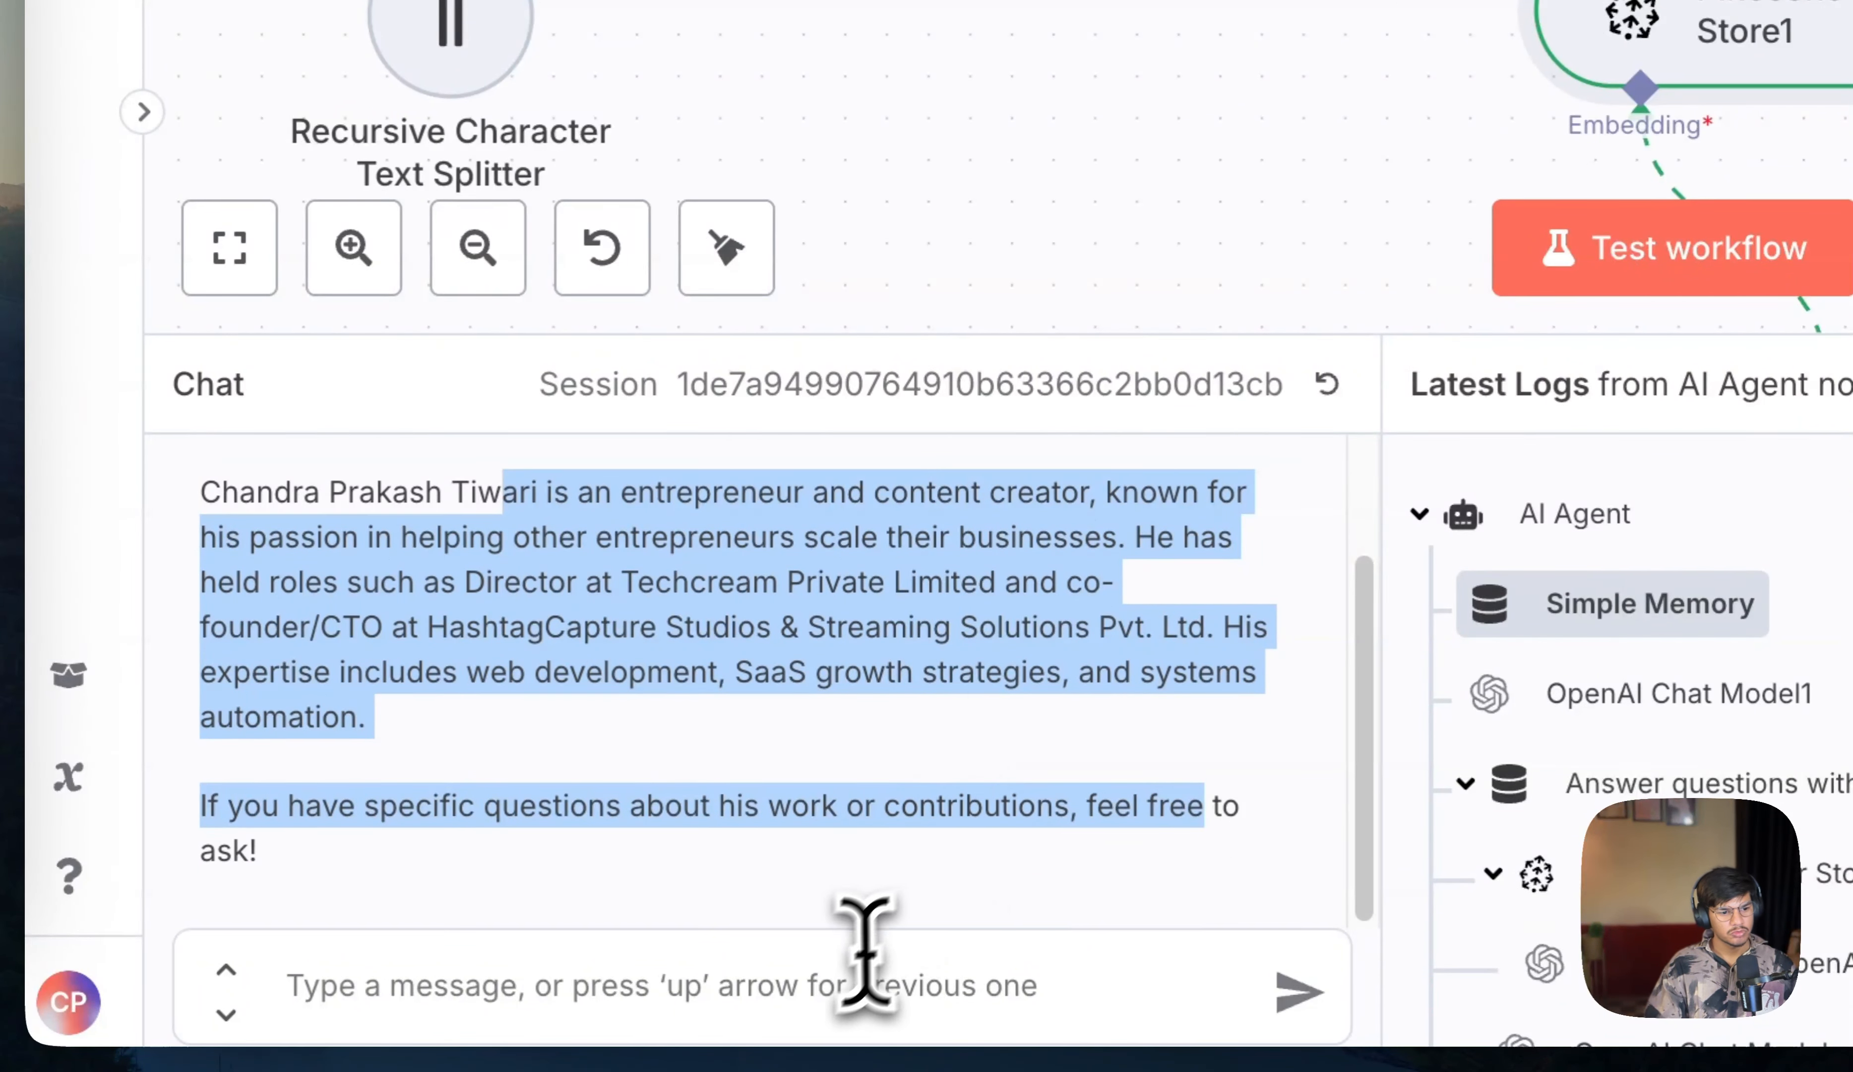
{"action": "left_click", "coordinate": [835, 978]}
{"action": "type", "text": "do you "}
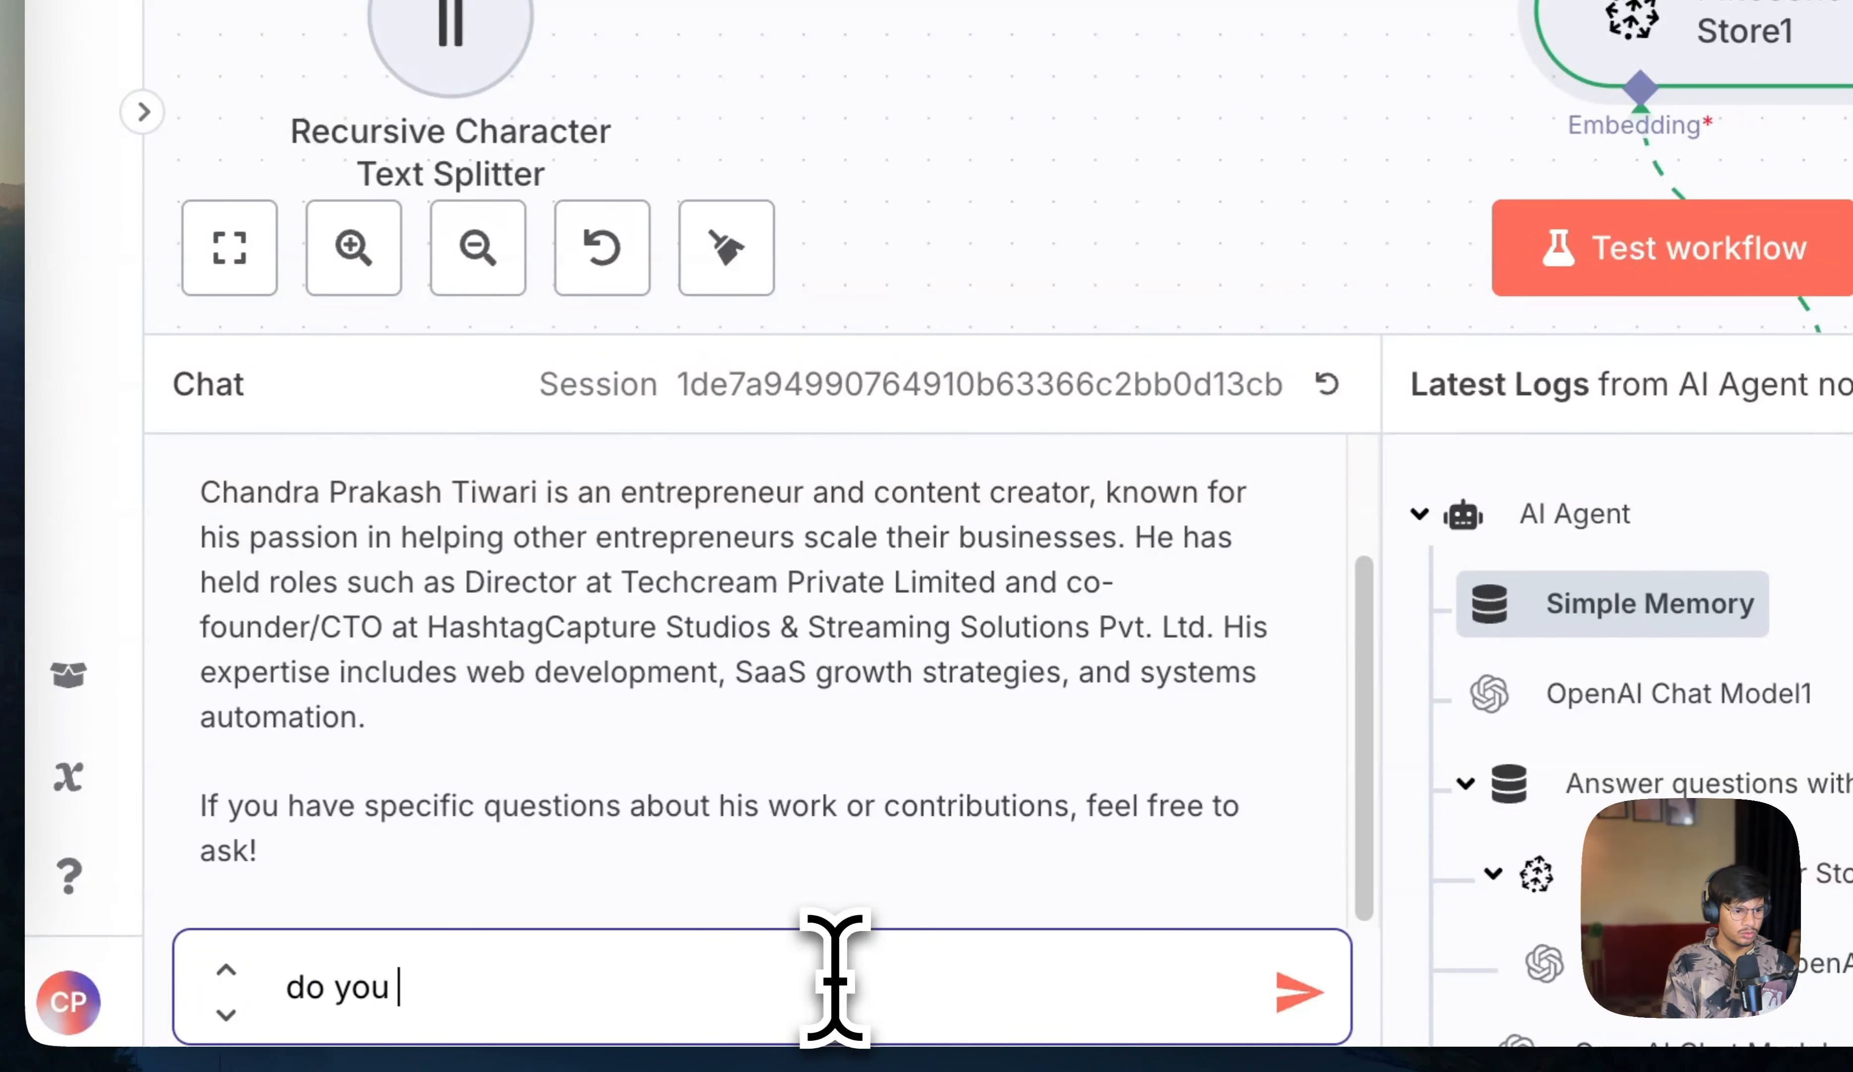
{"action": "type", "text": "know A"}
{"action": "type", "text": "dity"}
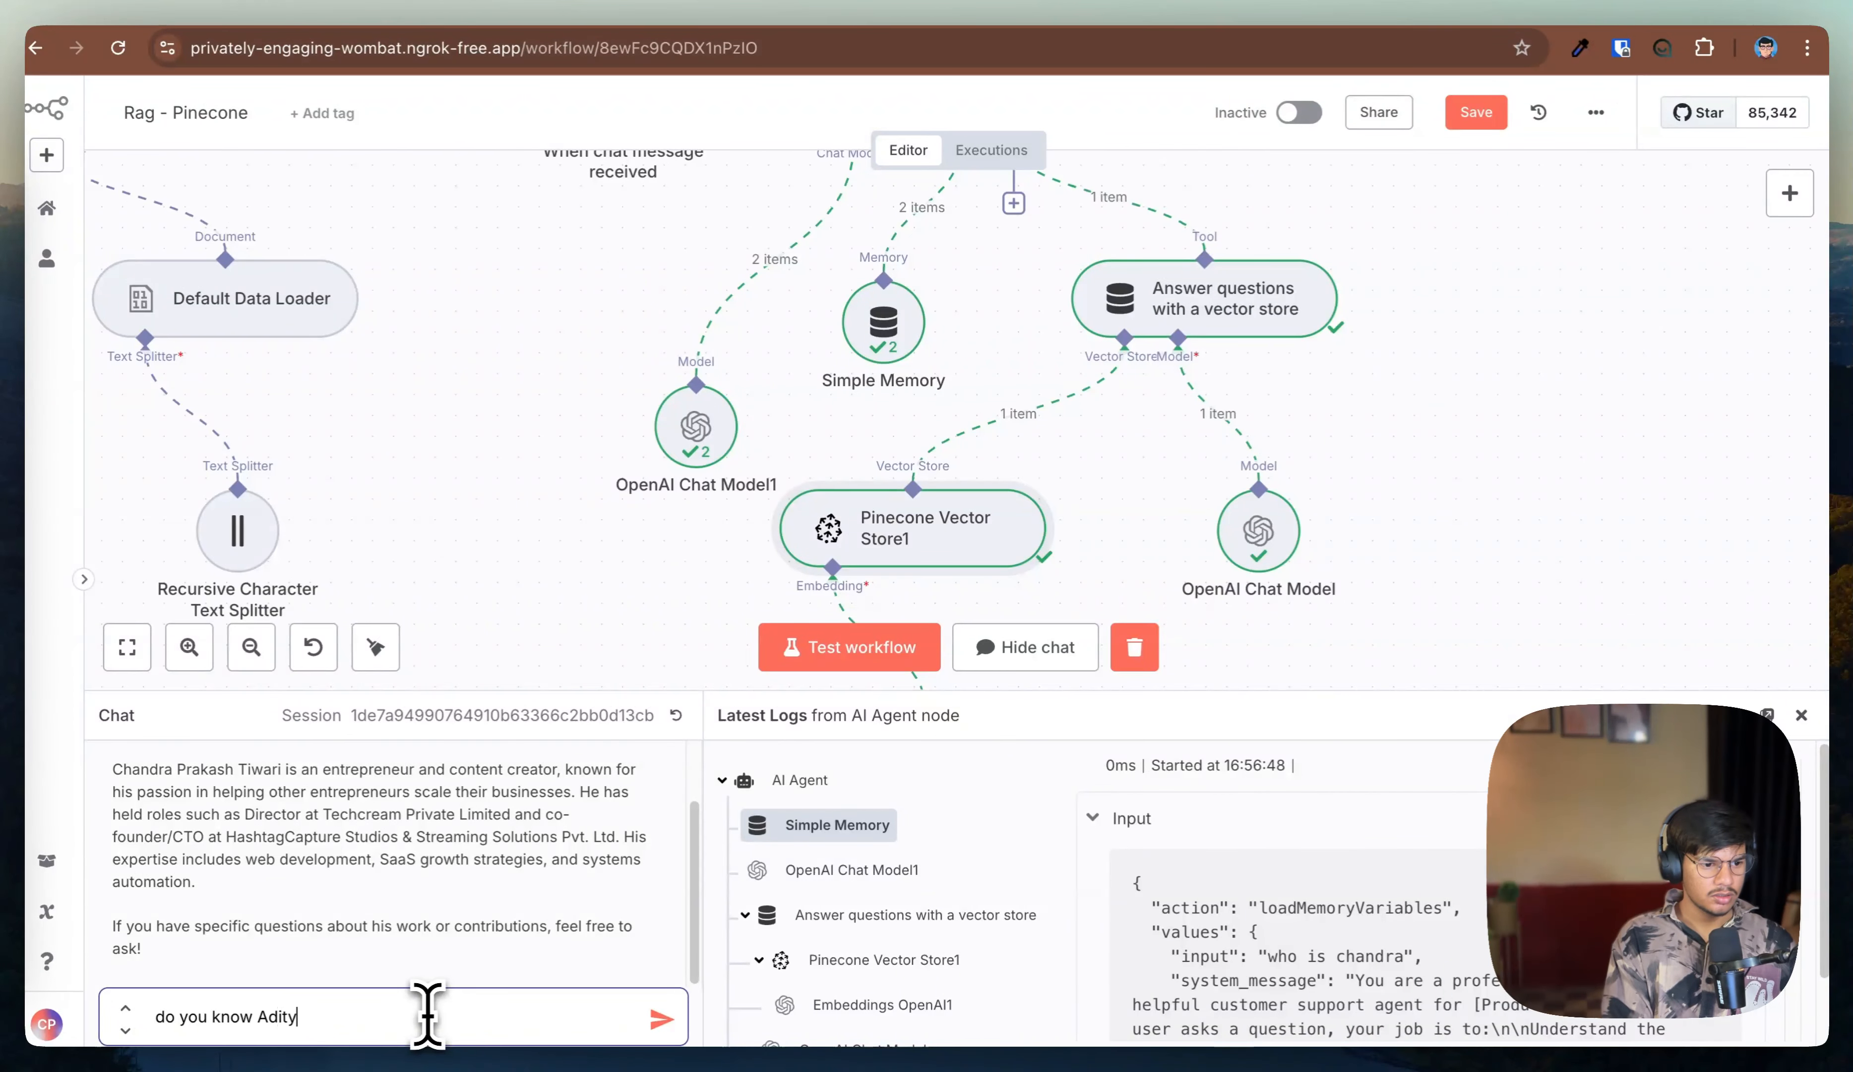
{"action": "type", "text": "a"}
{"action": "key", "text": "Return"}
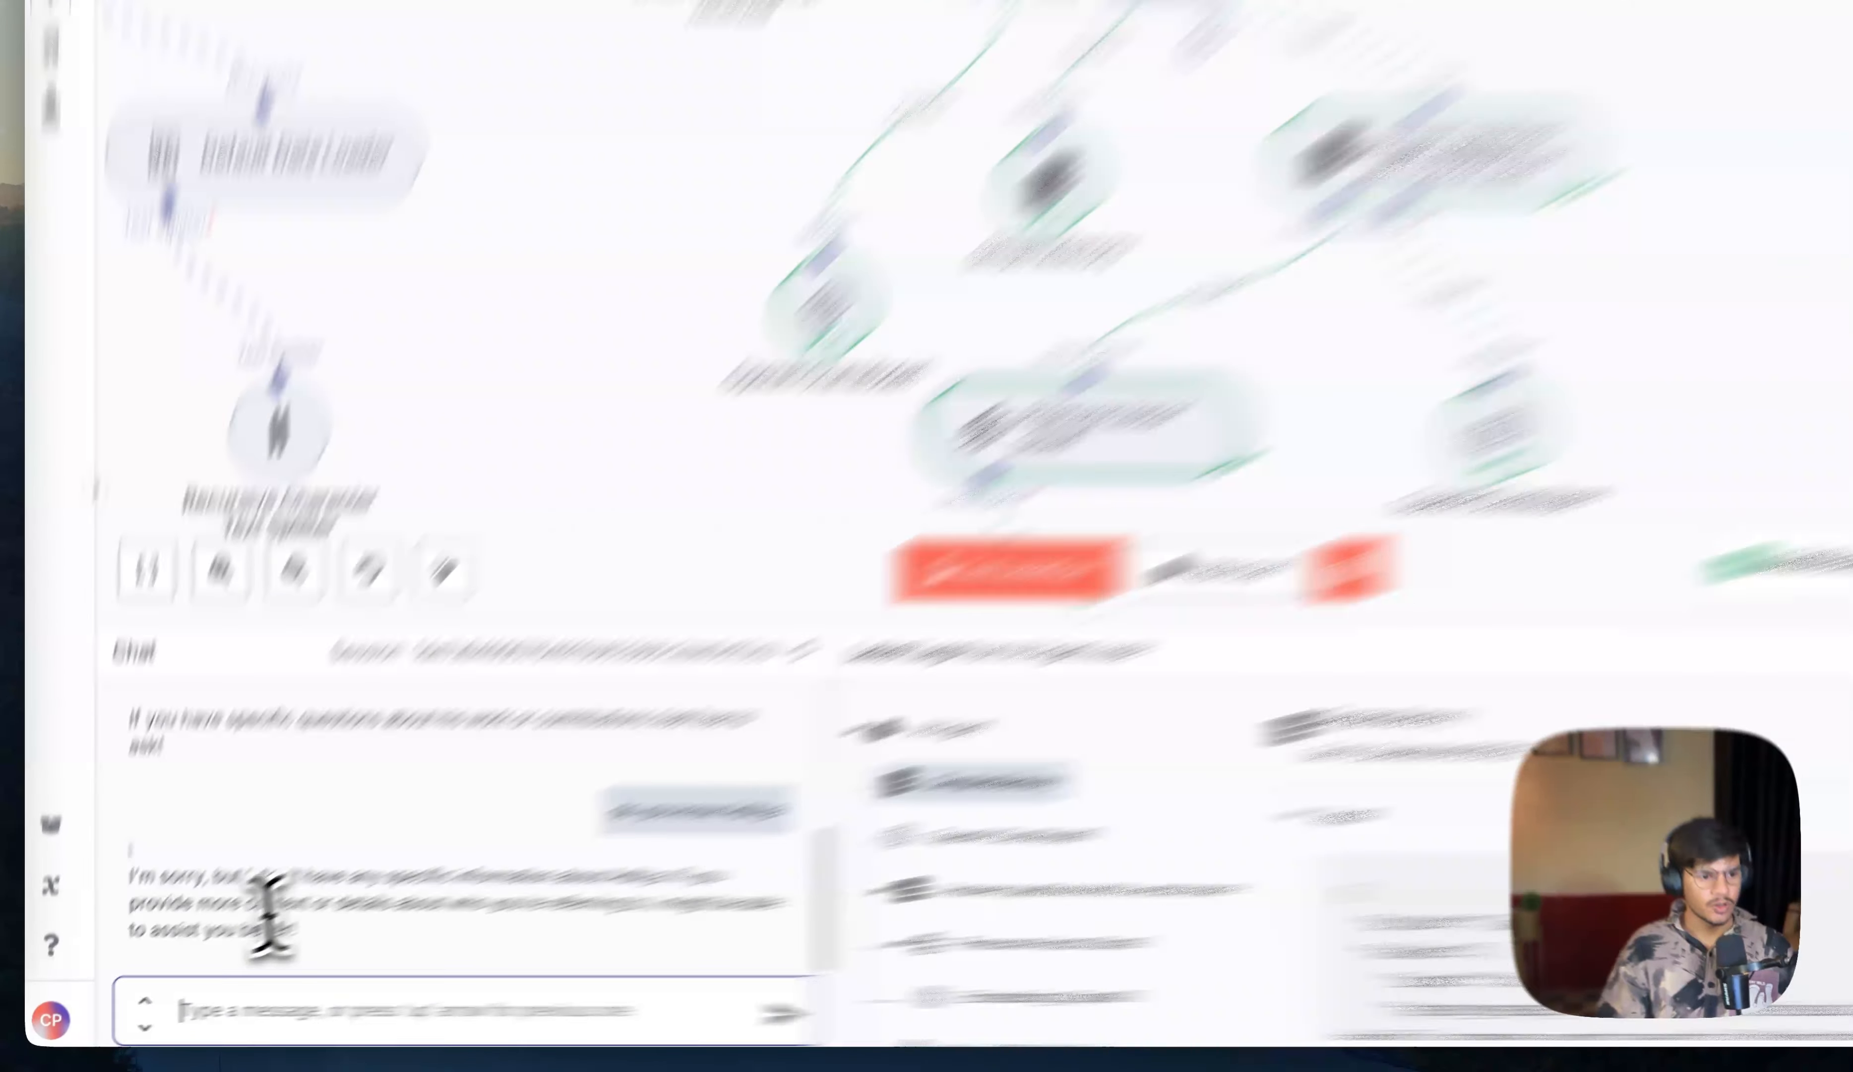
{"action": "left_click_drag", "start_coordinate": [169, 925], "coordinate": [427, 927]}
{"action": "key", "text": "space"}
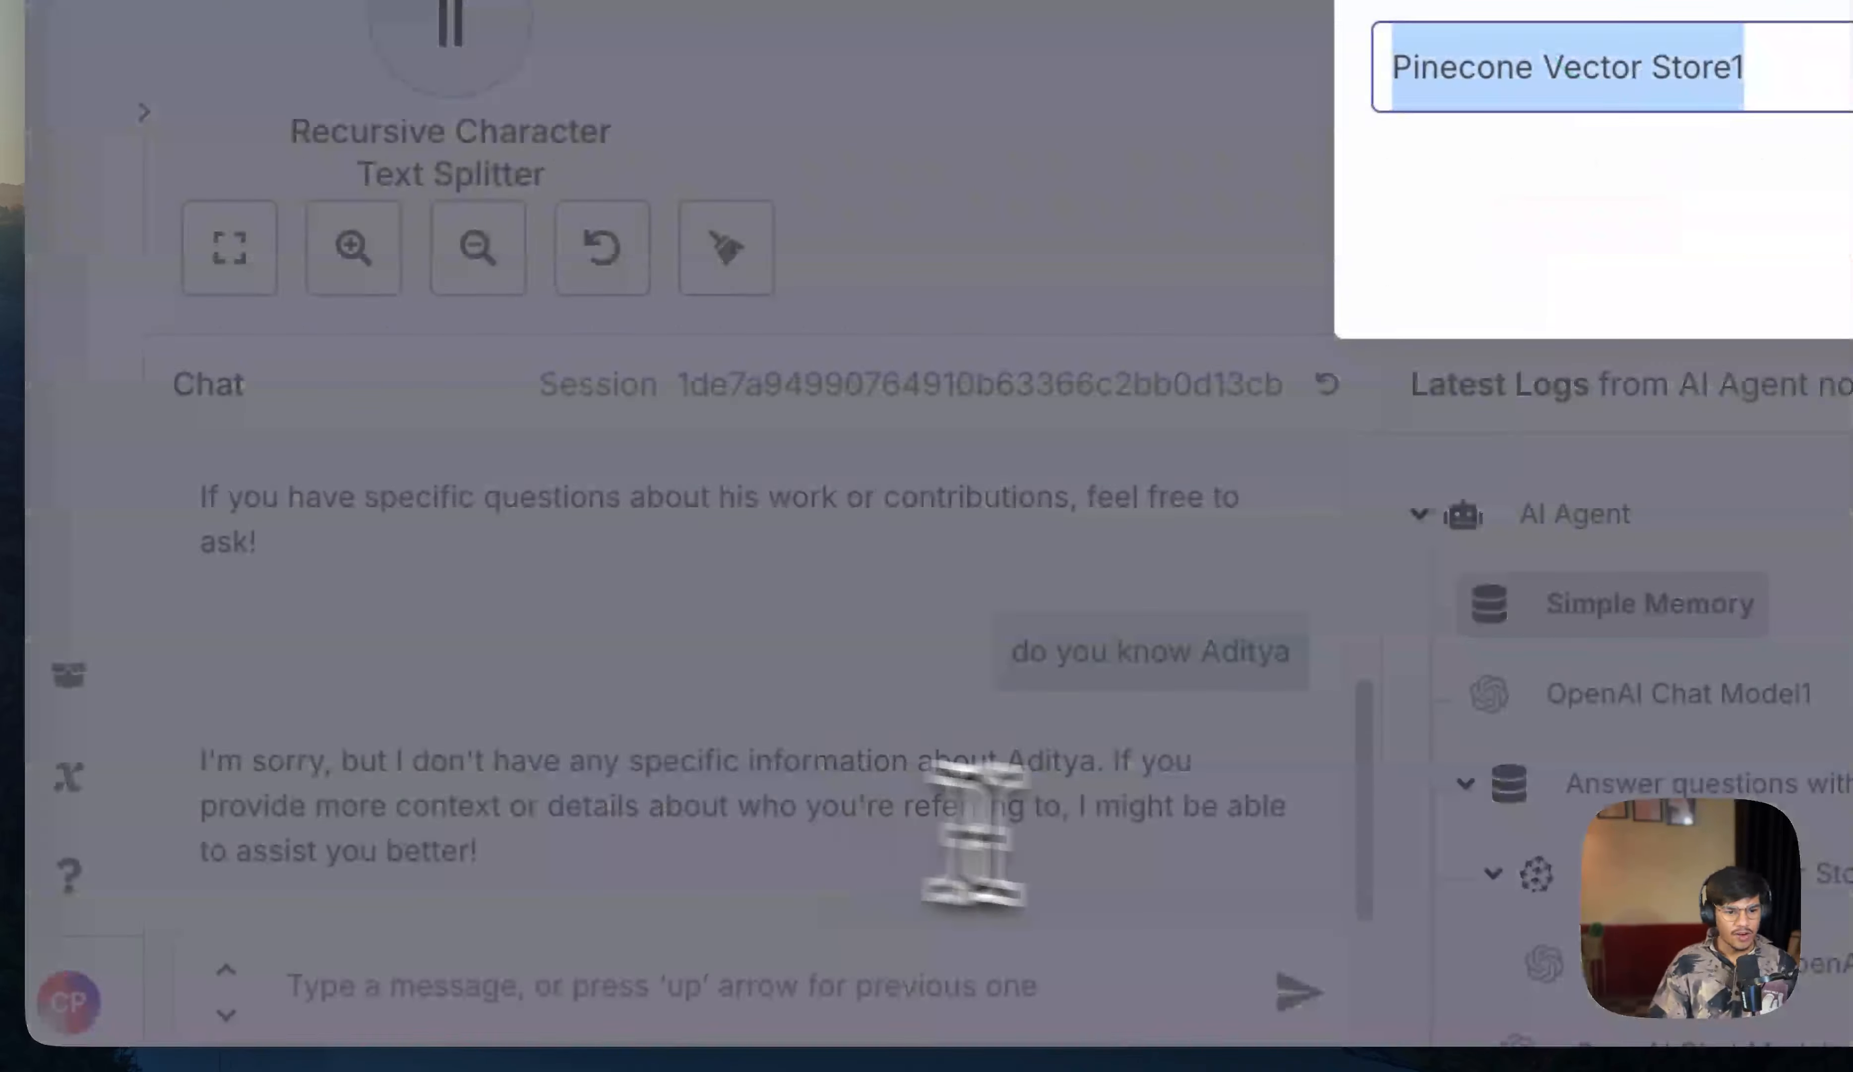
{"action": "key", "text": "Escape"}
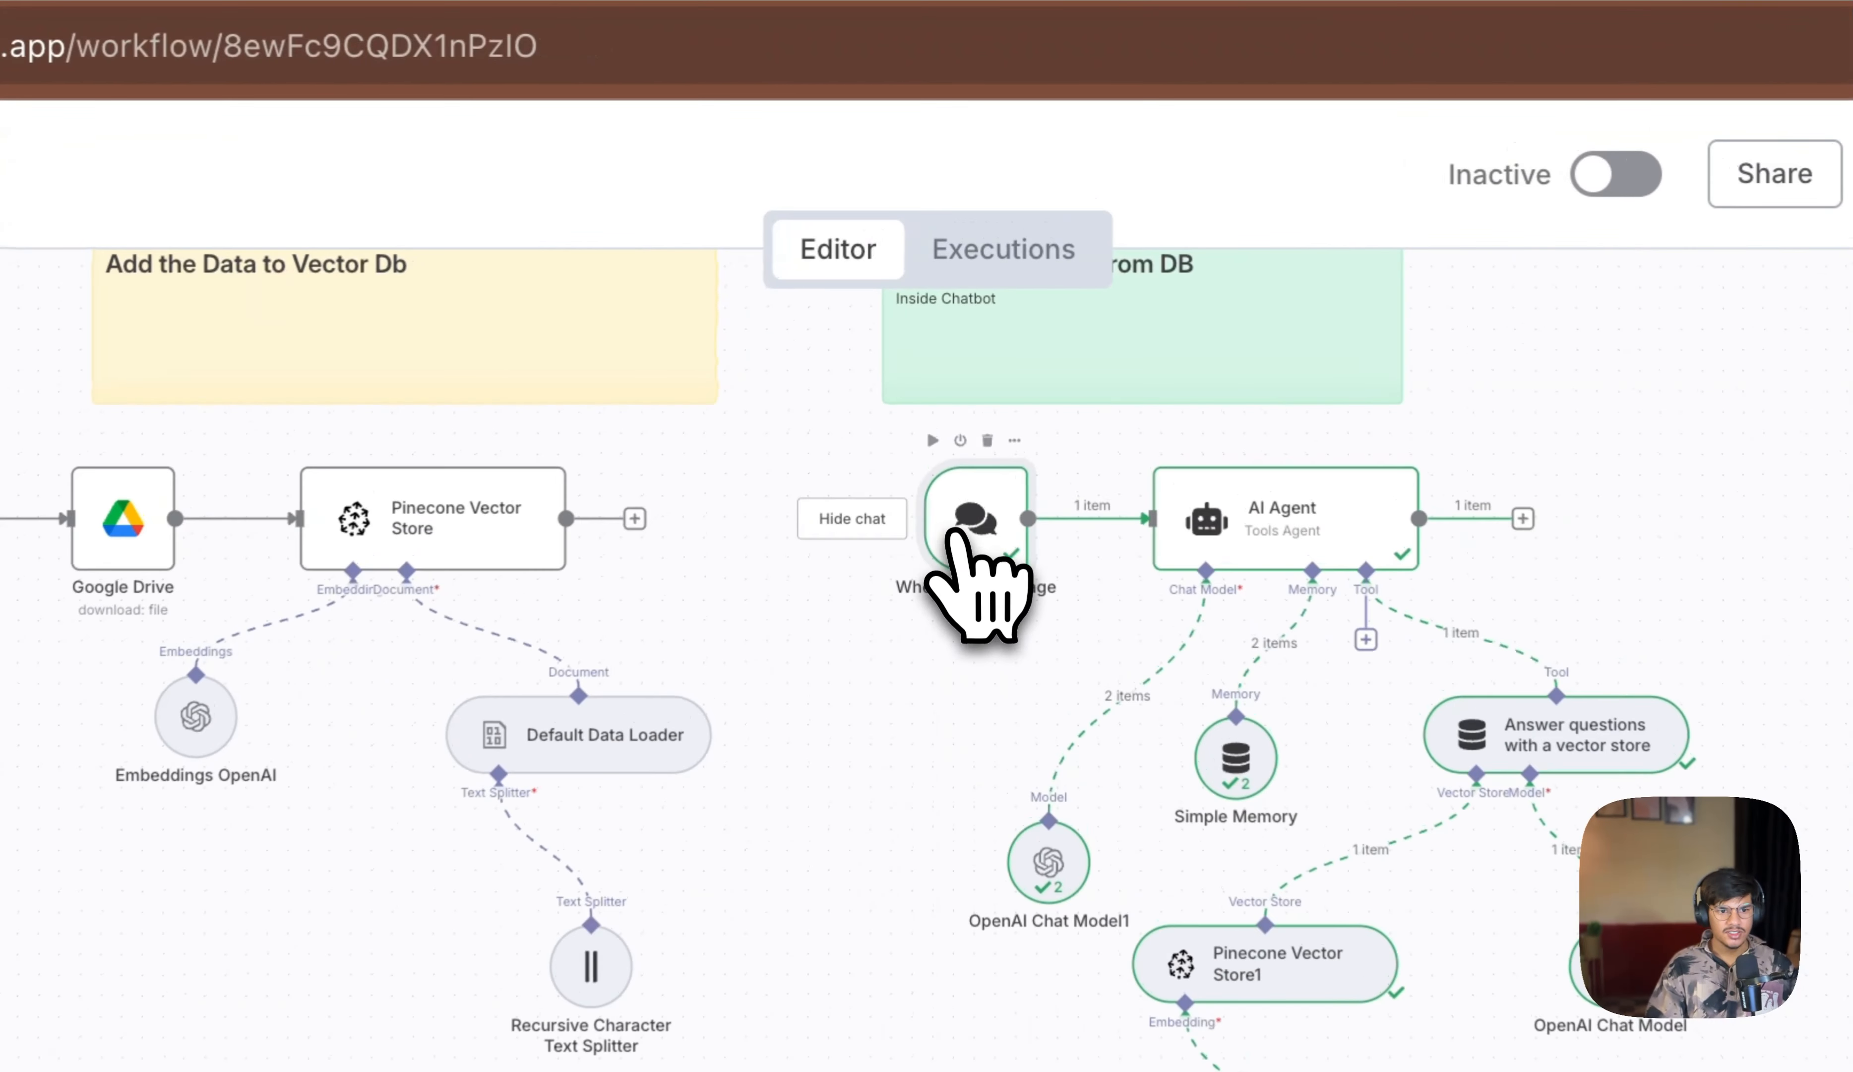
Step: Open the chat trigger node to inspect its output for the last message
{"action": "double_click", "coordinate": [977, 287]}
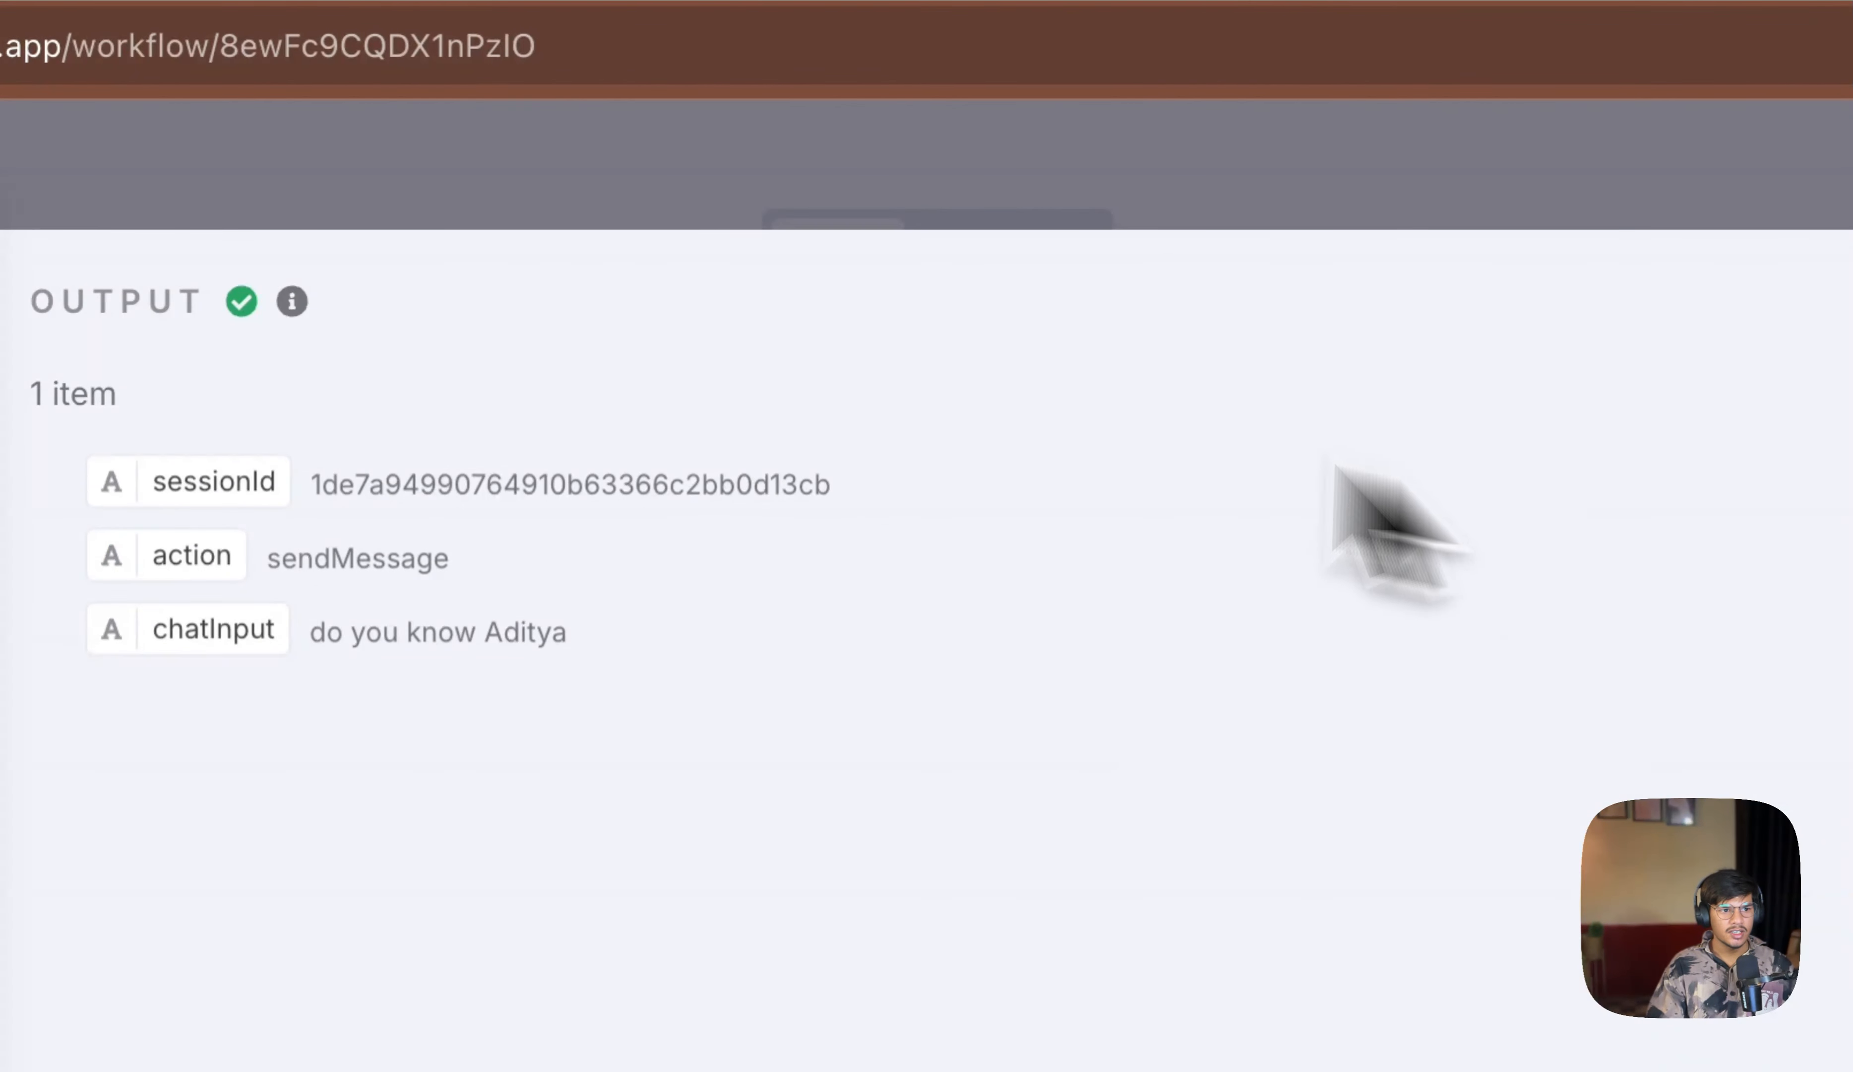
{"action": "left_click", "coordinate": [3, 166]}
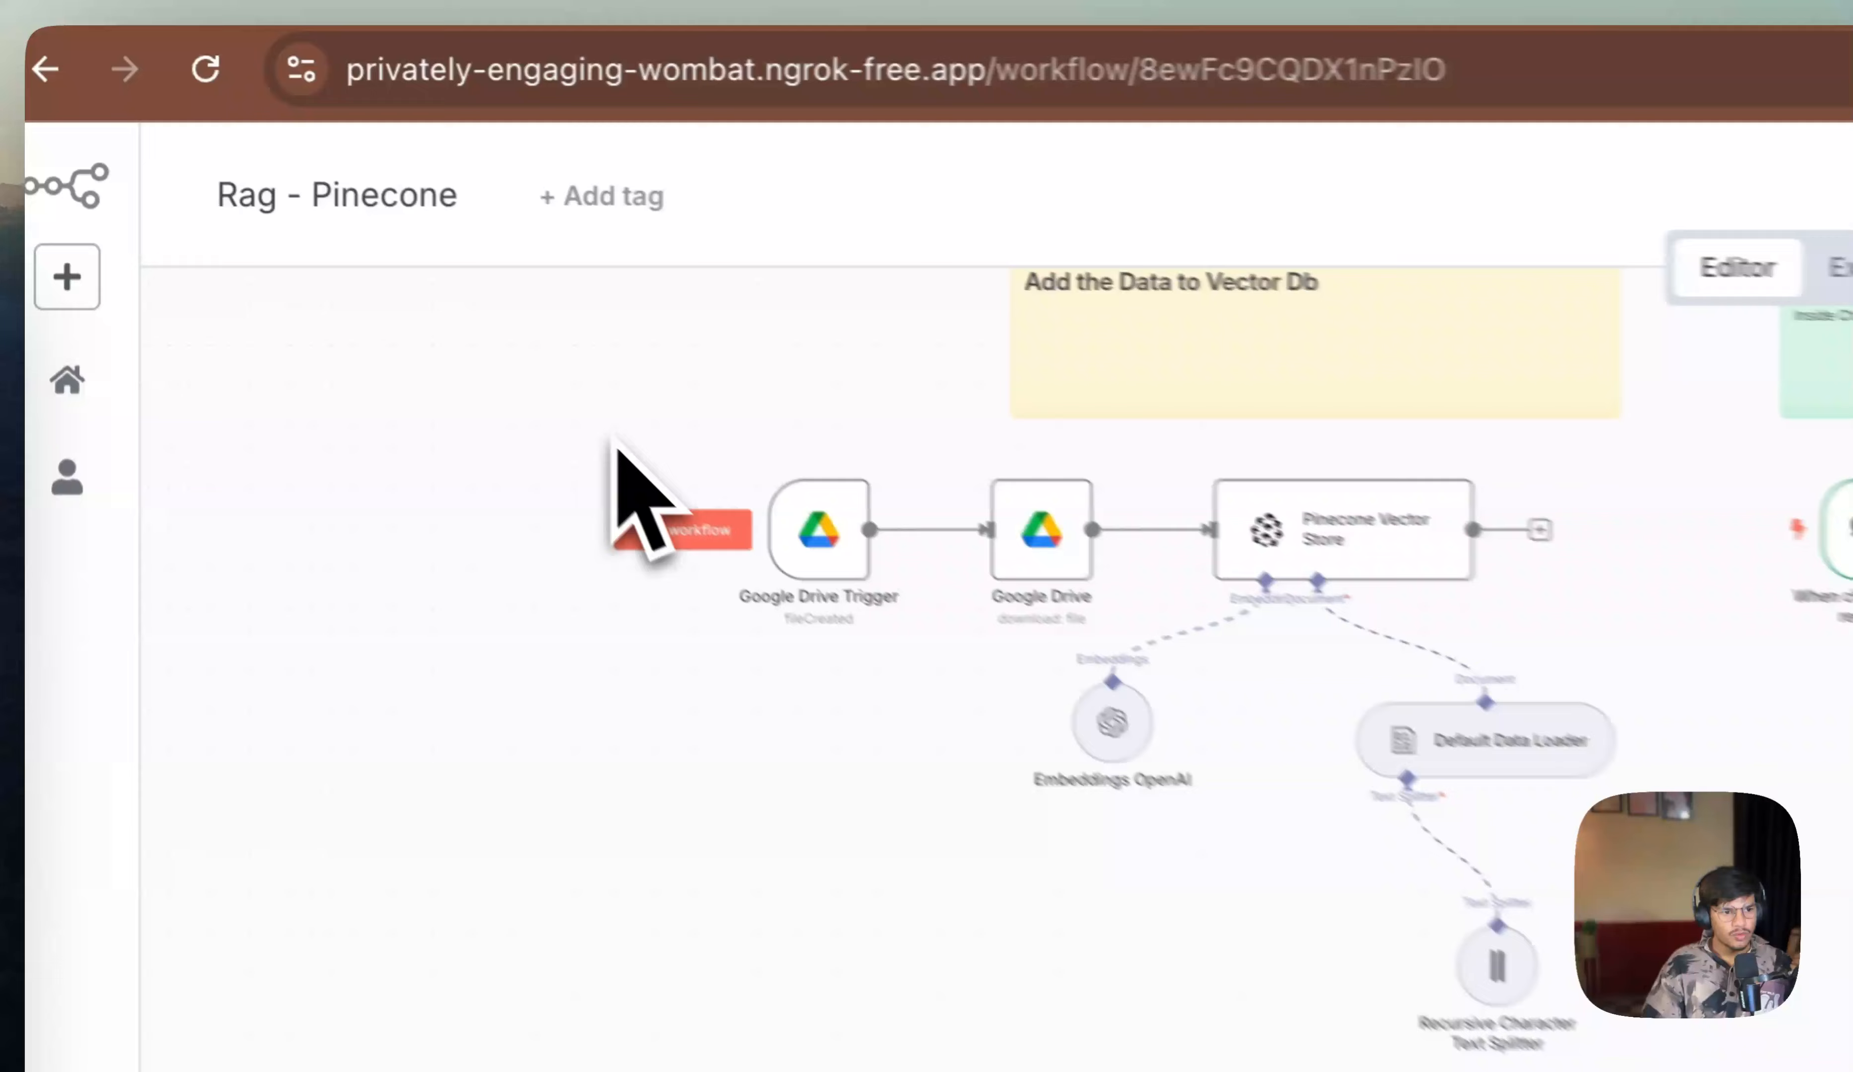
Step: Select the Google Drive ingestion nodes and check the AI Automation folder in Google Drive
{"action": "left_click_drag", "start_coordinate": [326, 234], "coordinate": [899, 559]}
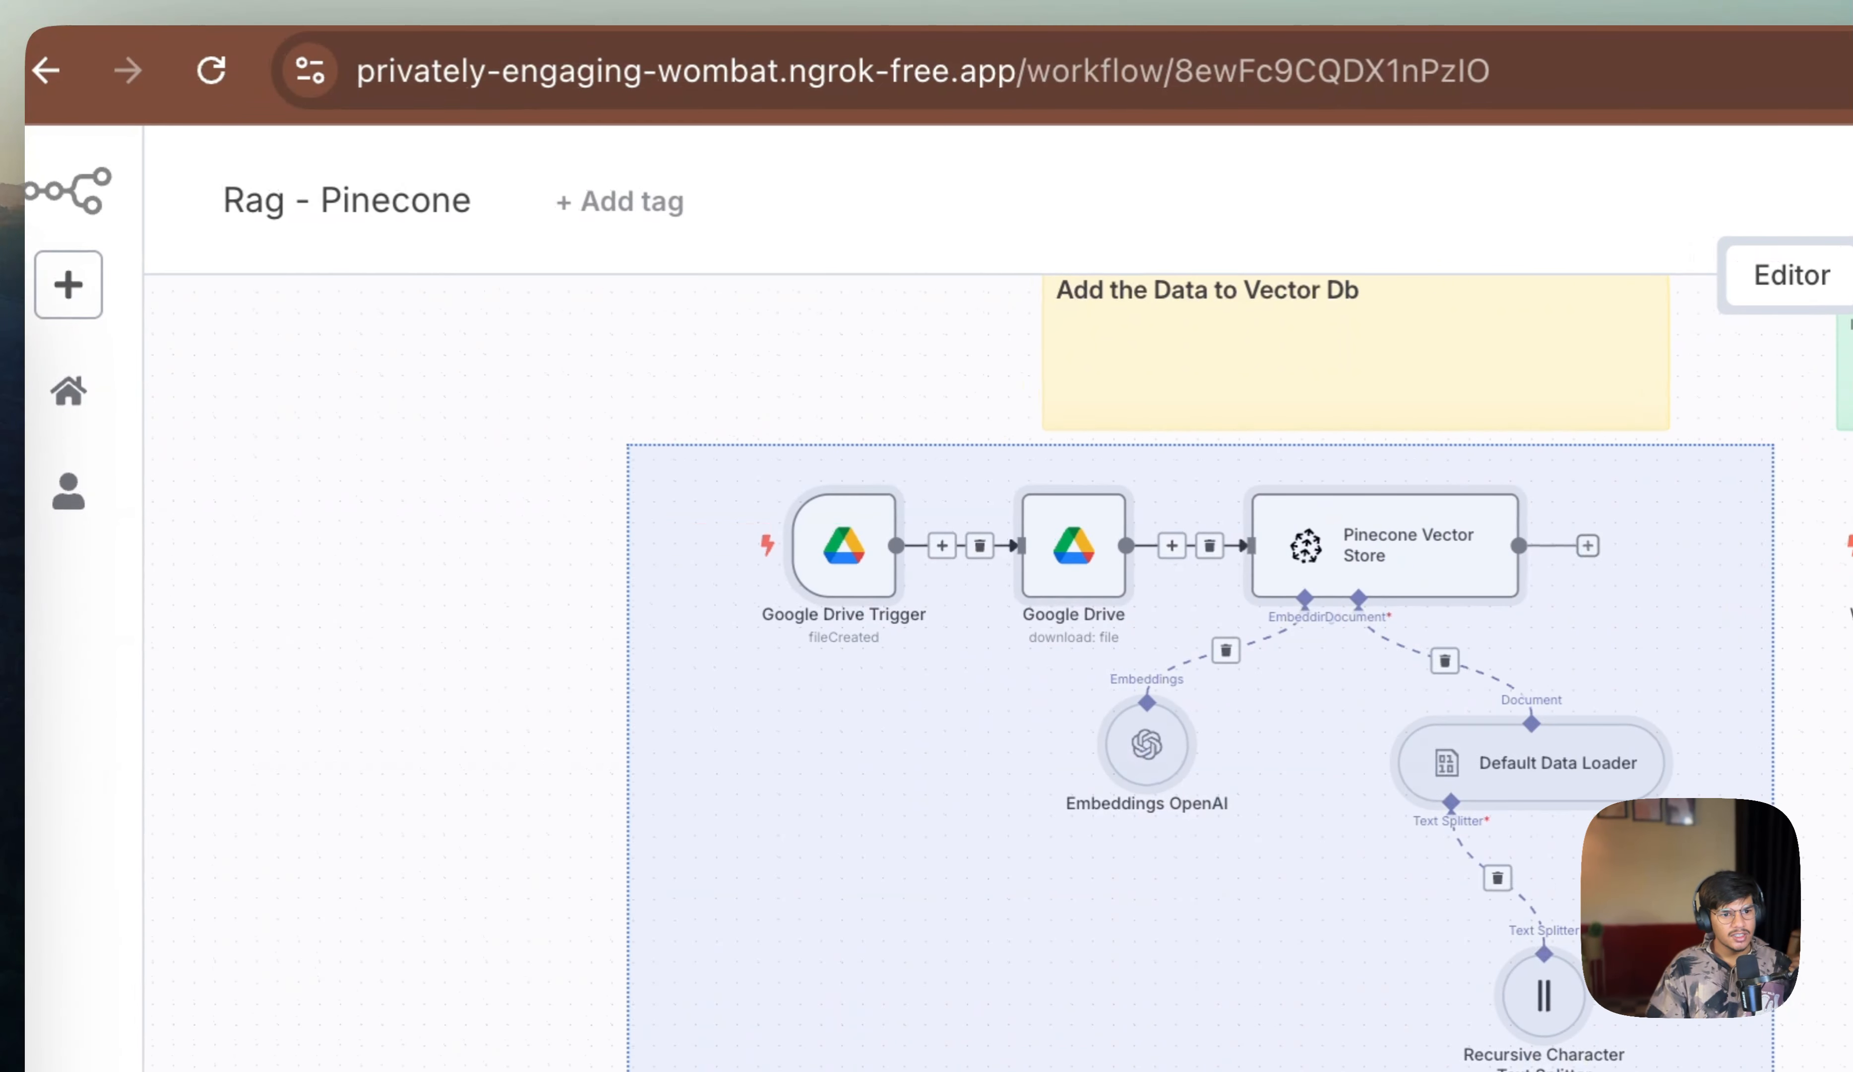
{"action": "left_click_drag", "start_coordinate": [1774, 1071], "coordinate": [1797, 1071]}
{"action": "left_click", "coordinate": [681, 15]}
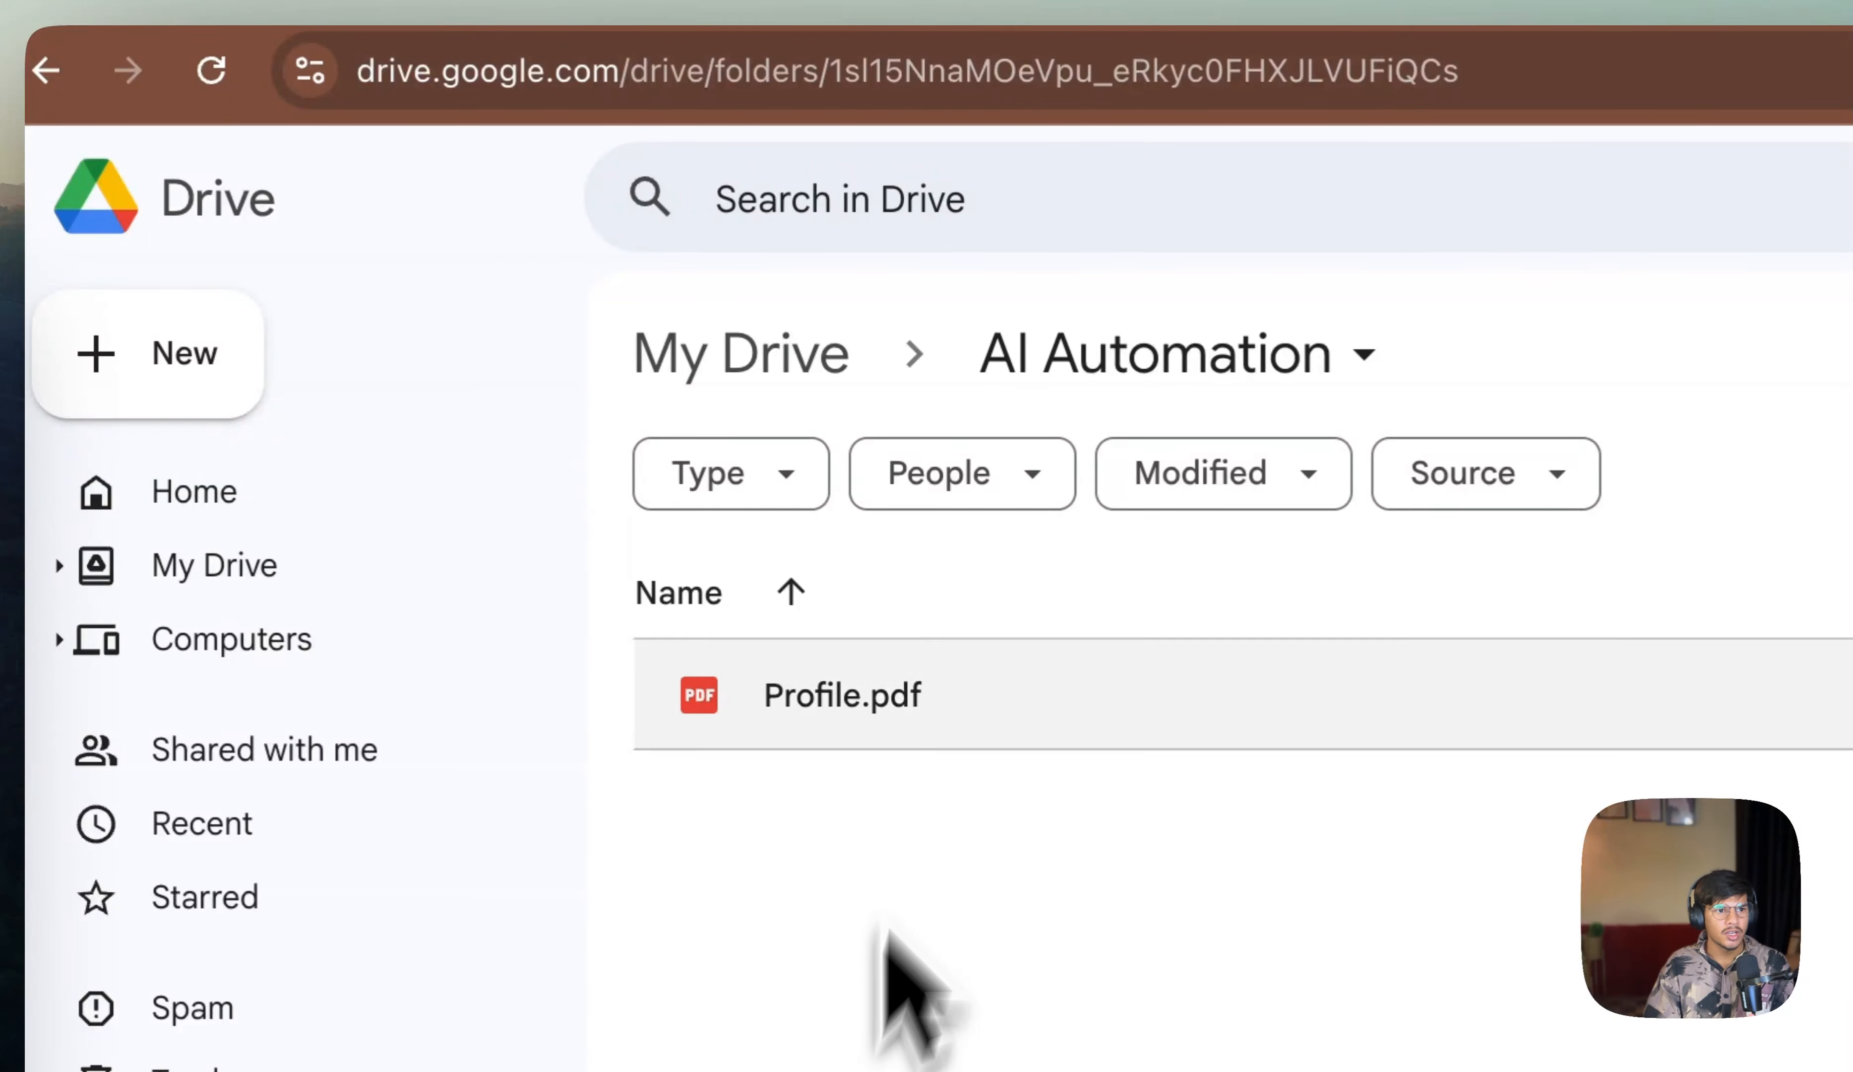
{"action": "left_click", "coordinate": [875, 11]}
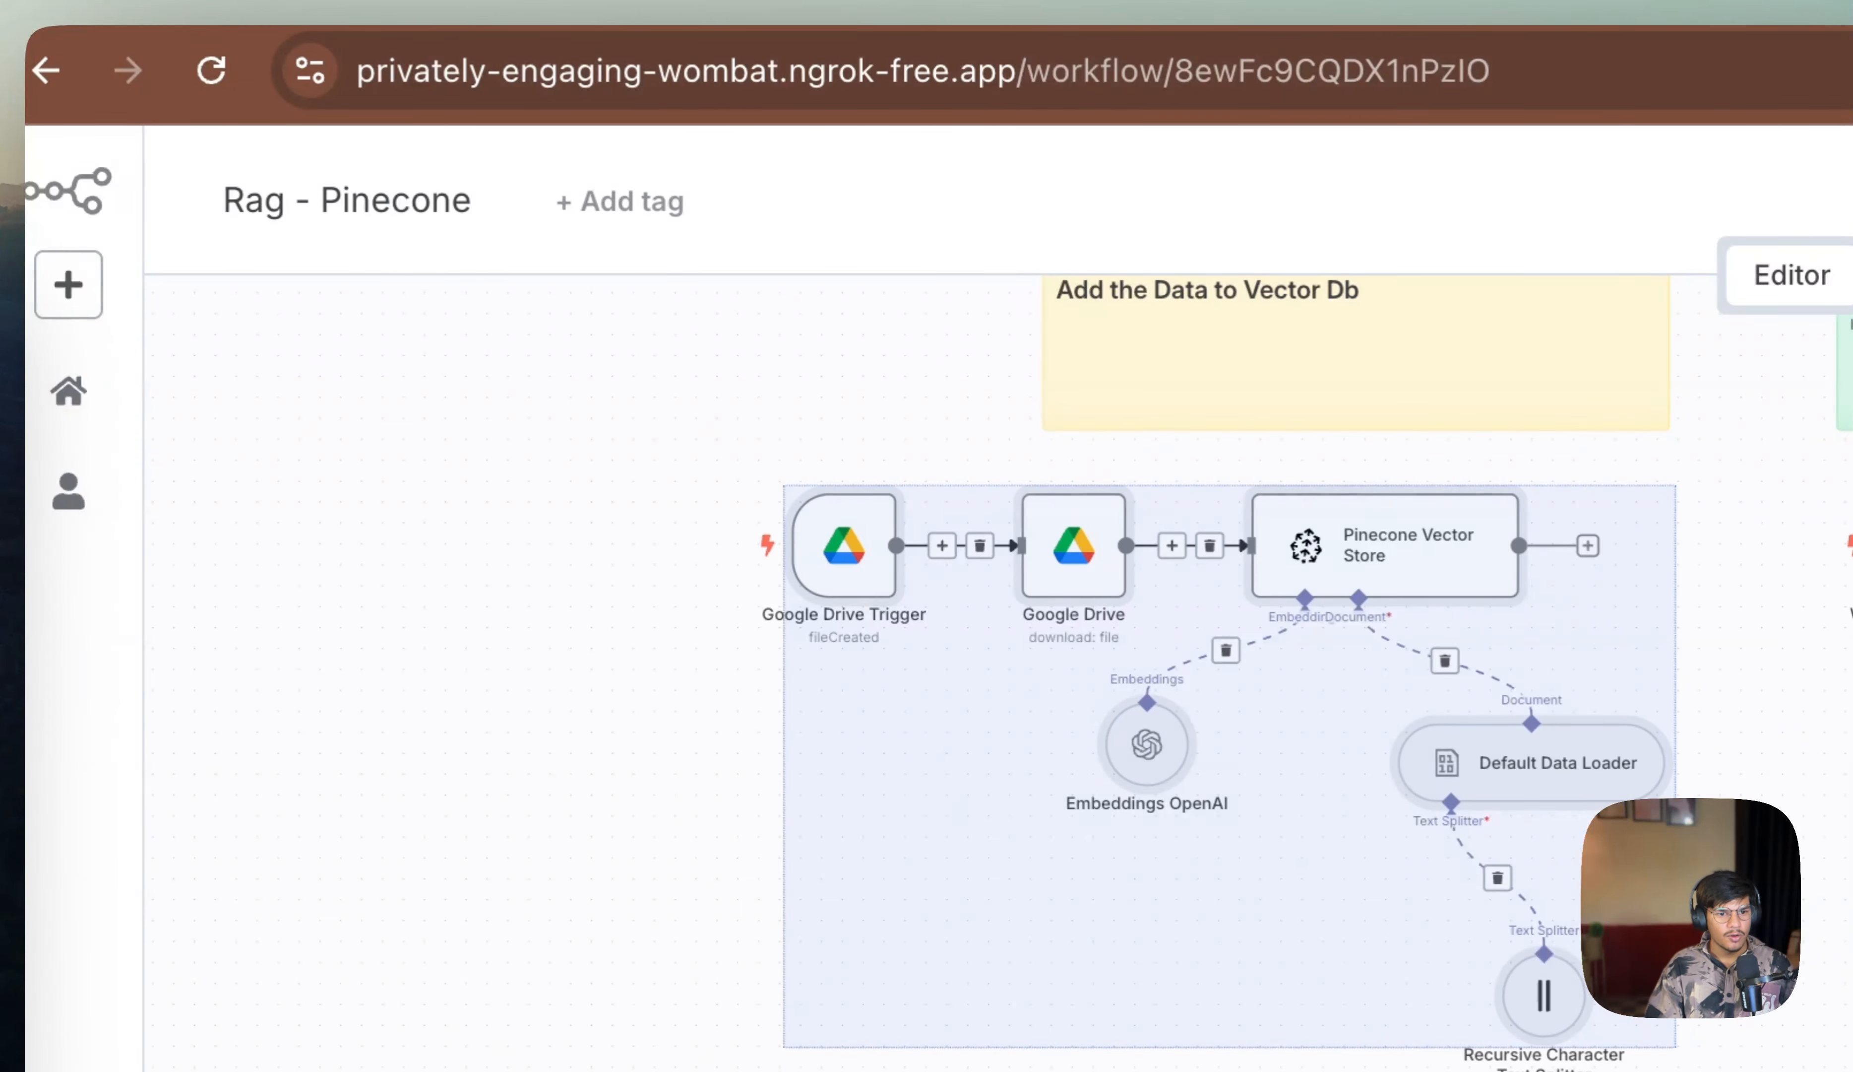